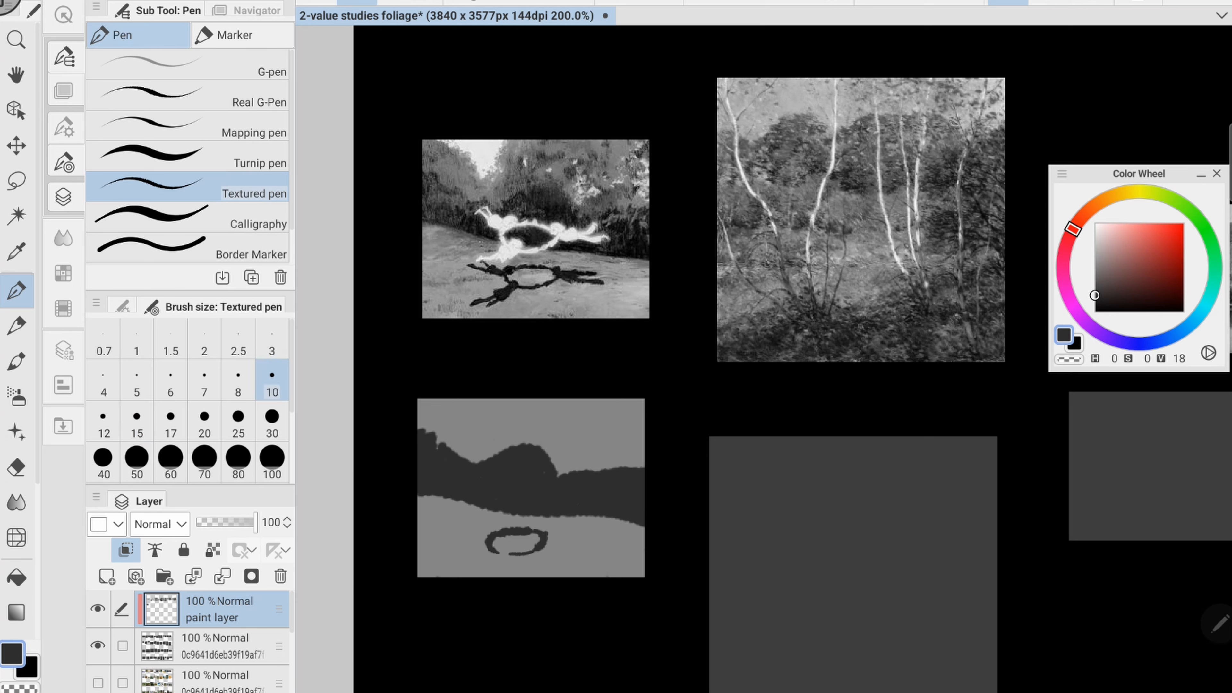
- Paint the dark limbs of the figures' cast shadow around the ring on the first study's ground
left_click_drag(545, 542, 595, 545)
left_click_drag(507, 549, 464, 569)
left_click_drag(489, 534, 451, 524)
left_click_drag(499, 556, 487, 574)
- Dab dark foliage patches across the first study's upper area and small dark grass marks on its ground
left_click_drag(432, 416, 437, 424)
left_click_drag(505, 428, 503, 435)
left_click_drag(524, 422, 542, 412)
left_click_drag(561, 415, 547, 432)
left_click_drag(574, 415, 578, 457)
left_click_drag(643, 402, 635, 412)
left_click_drag(427, 556, 426, 562)
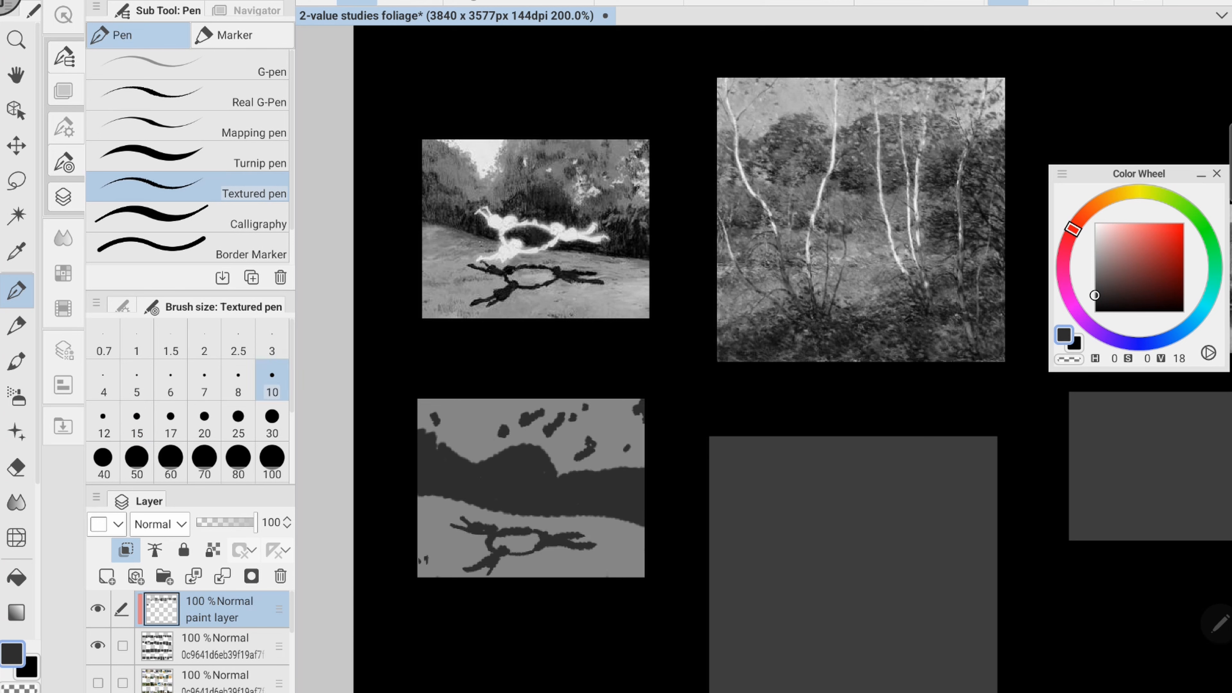
left_click_drag(551, 526, 565, 526)
left_click(591, 526, "alt")
- Paint the light-grey leaping figures over the first study's dark band and touch up the gap between them in dark grey
left_click_drag(470, 480, 519, 491)
left_click_drag(496, 495, 542, 515)
mouse_move(548, 496)
left_mouse_down()
mouse_move(604, 501)
mouse_move(590, 487)
left_mouse_up()
left_click(28, 669)
left_click(524, 466, "alt")
- Add thin vertical light-grey foliage strokes along the first study's dark band with brush size 5
left_click(11, 653)
left_click(136, 379)
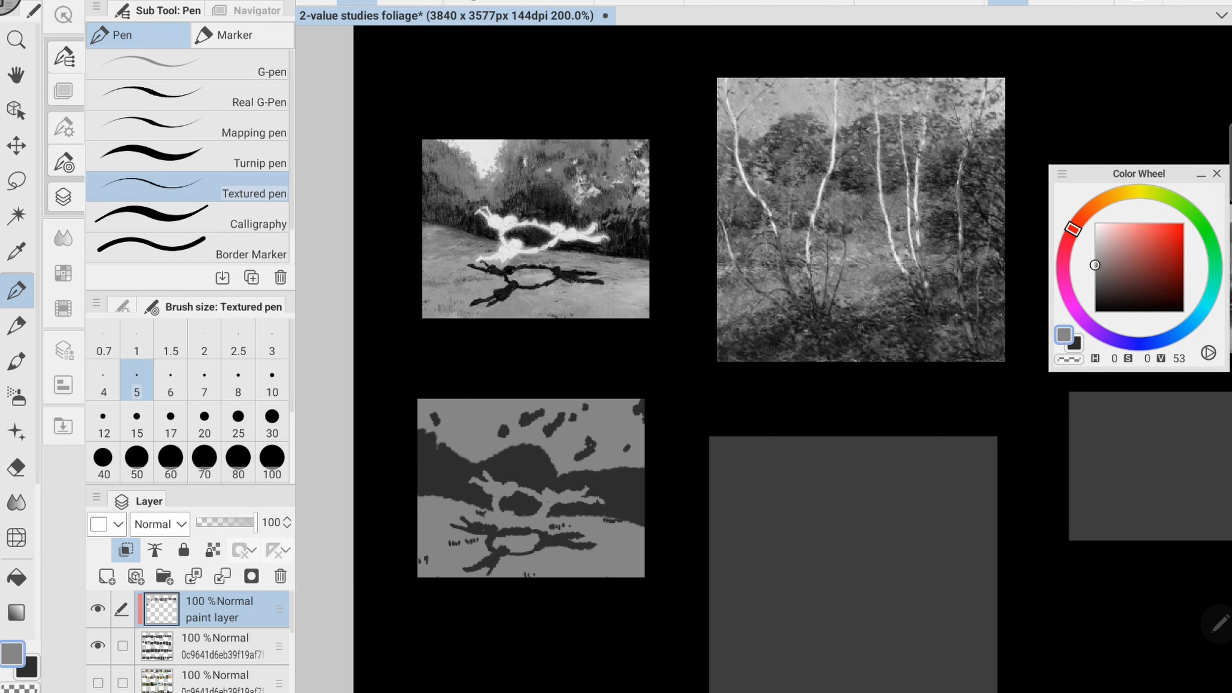
left_click_drag(421, 431, 420, 442)
left_click_drag(426, 430, 425, 451)
left_click_drag(434, 459, 434, 474)
left_click_drag(451, 459, 451, 477)
left_click_drag(467, 458, 467, 478)
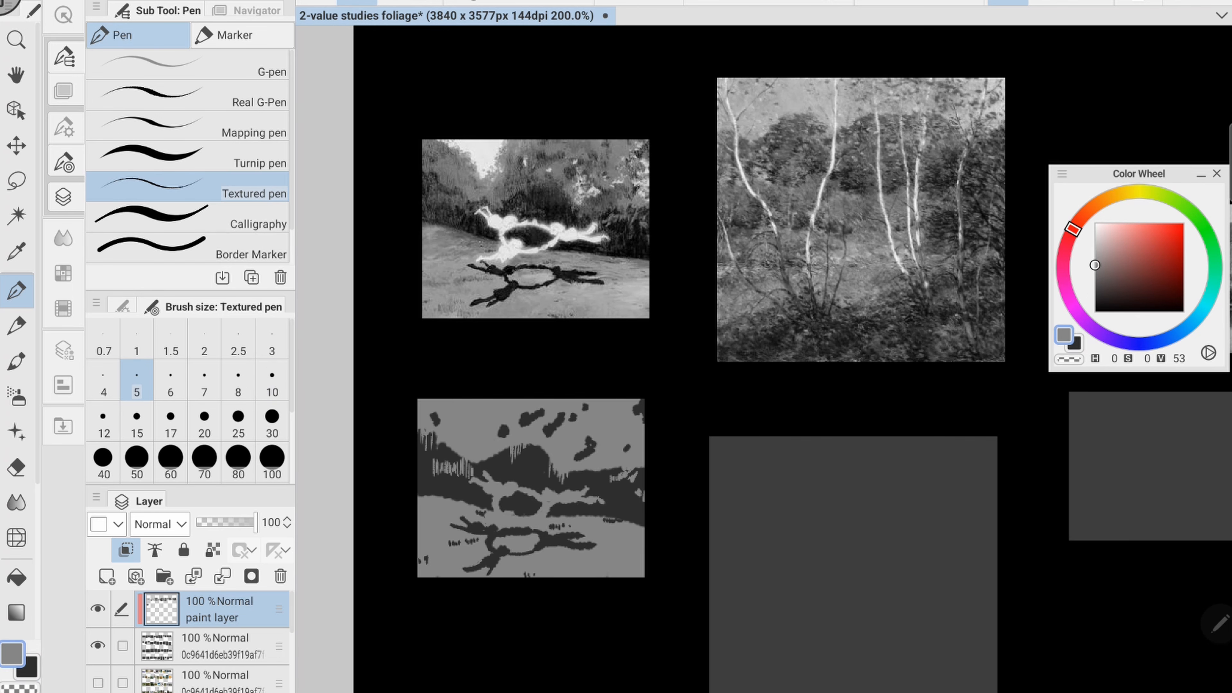
left_click_drag(567, 539, 583, 540)
left_click(29, 669)
left_click(17, 638)
double_click(11, 653)
left_click(845, 212)
left_click(16, 290)
left_click(28, 668)
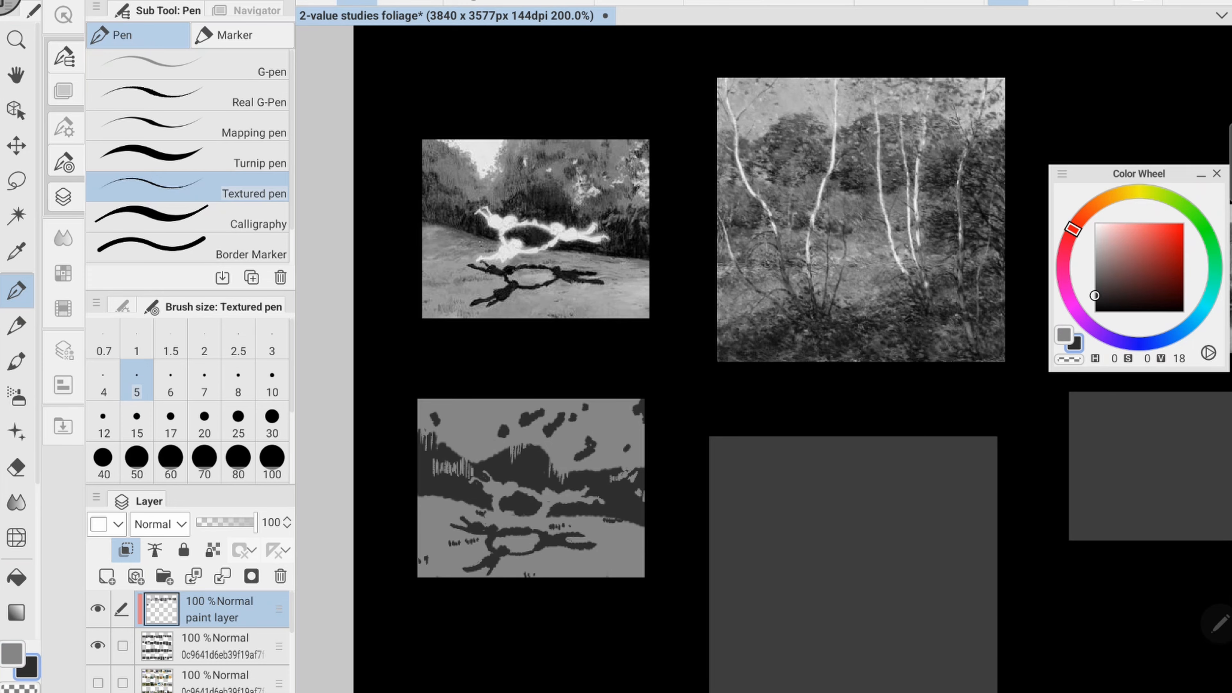
- Fill the second study's blank panel, below the birch painting, with dark grey using brush size 60
left_click_drag(872, 486, 606, 438)
left_click(11, 653)
left_click(171, 457)
scroll(502, 237, "down", 2)
left_click_drag(470, 373, 602, 485)
mouse_move(645, 369)
left_mouse_down()
mouse_move(664, 567)
mouse_move(567, 514)
left_mouse_up()
left_click(28, 668)
left_click_drag(669, 465, 553, 570)
- Draw the thin light-grey birch trunks down the second study with brush size 5
left_click(12, 654)
left_click(136, 380)
left_click_drag(536, 385, 524, 529)
left_click_drag(471, 356, 510, 533)
left_click_drag(563, 357, 582, 513)
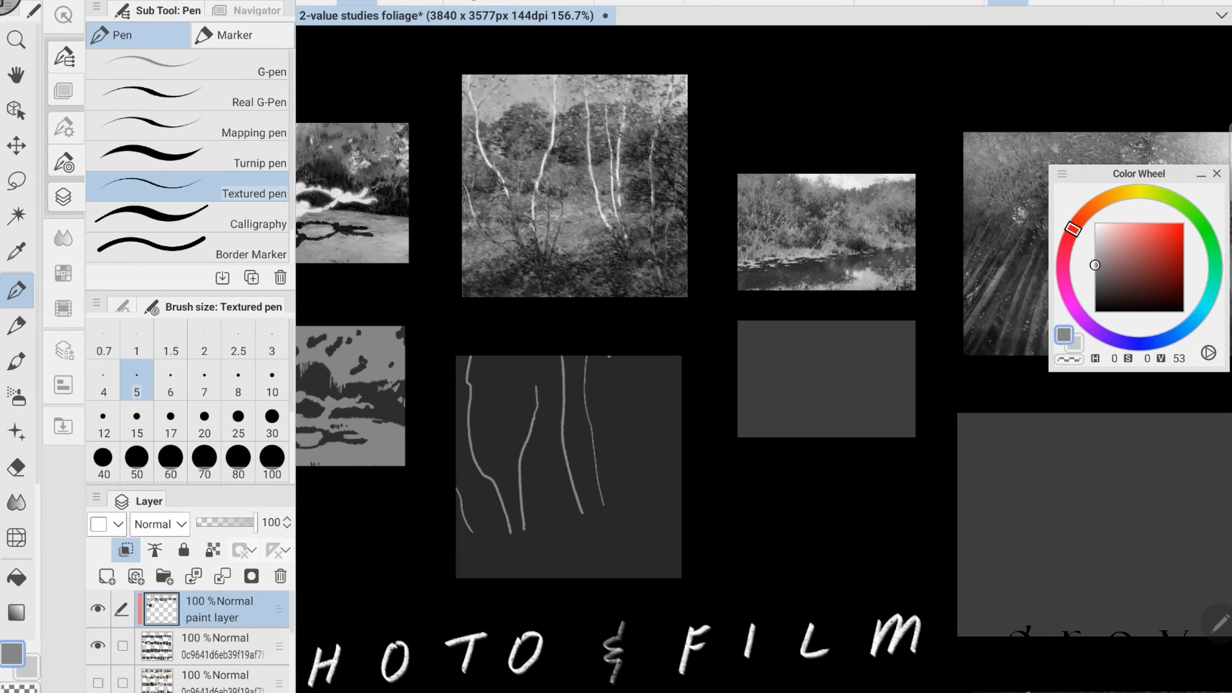
left_click_drag(662, 357, 648, 555)
- Block in the second study's upper sky area and diagonal ground patch in light grey with brush size 30
left_click(136, 457)
left_click(272, 416)
mouse_move(460, 379)
left_mouse_down()
mouse_move(545, 390)
mouse_move(676, 376)
left_mouse_up()
left_click_drag(460, 544, 604, 461)
mouse_move(546, 527)
left_mouse_down()
mouse_move(594, 485)
mouse_move(662, 495)
left_mouse_up()
left_click_drag(625, 538, 679, 570)
left_click_drag(585, 555, 604, 577)
key("ctrl+z")
key("ctrl+z")
key("ctrl+z")
- Carve the second study's lower ground and foliage edges in dark grey, using brush size 10 for the ragged edges
left_click(28, 669)
left_click(611, 548, "alt")
left_click_drag(643, 516, 648, 555)
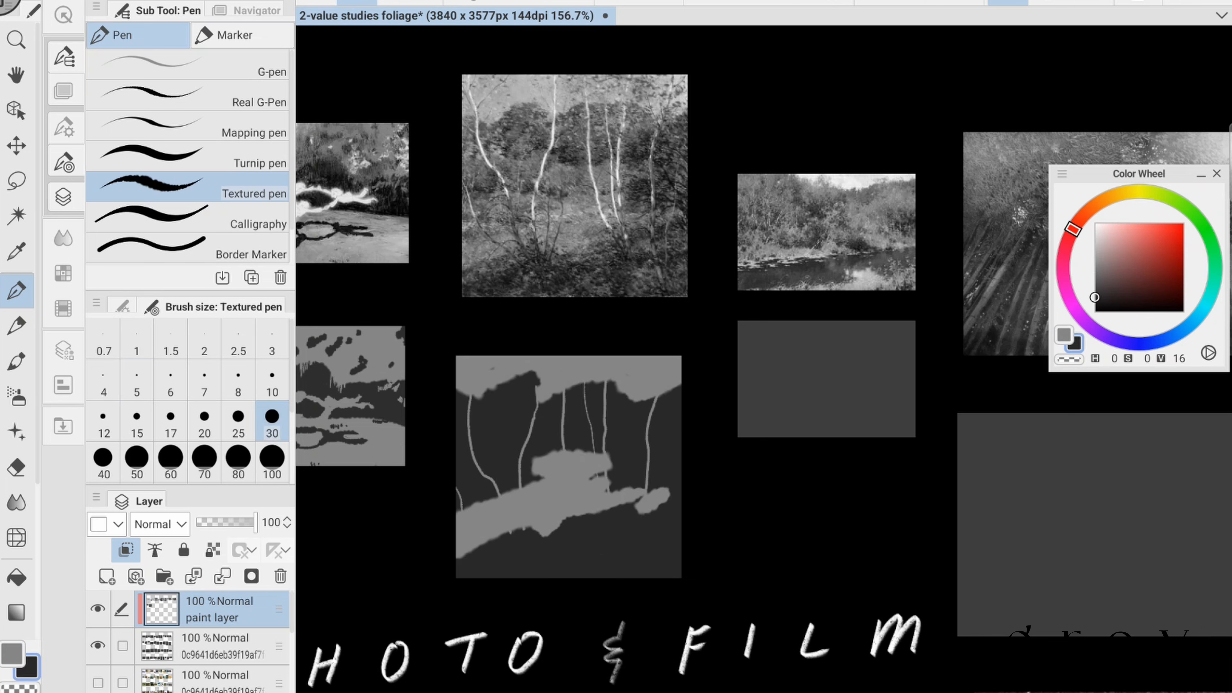
left_click(272, 379)
left_click_drag(473, 394, 497, 387)
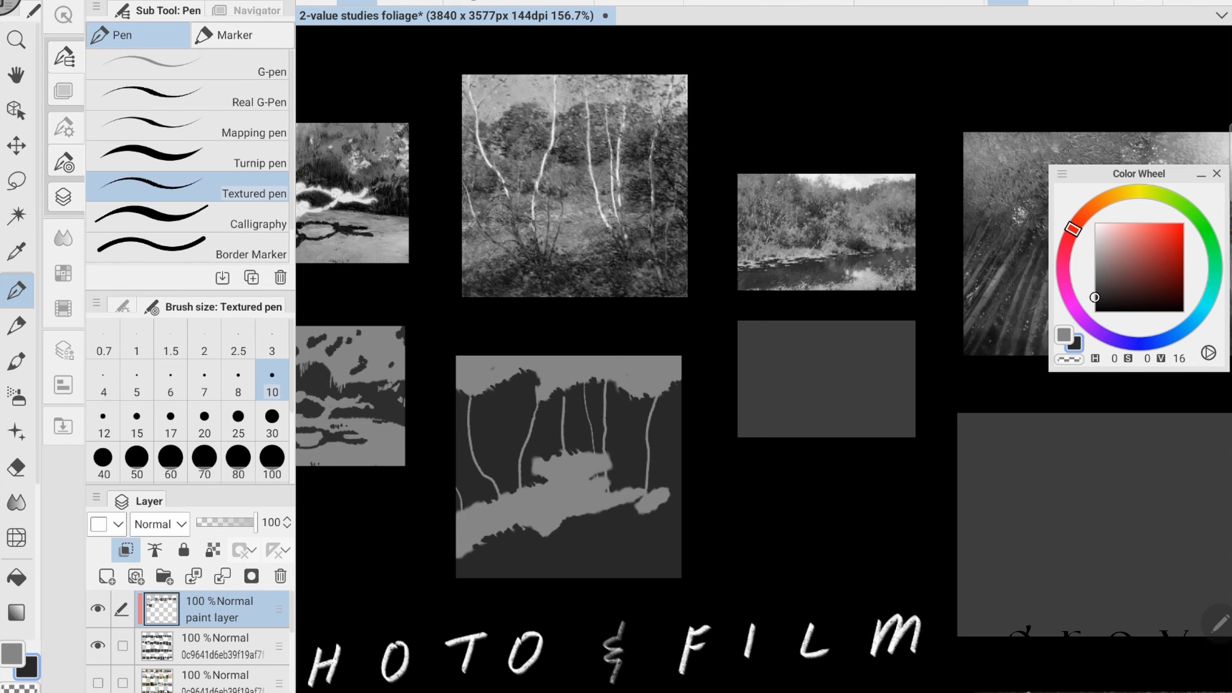
left_click_drag(668, 494, 655, 503)
left_click_drag(644, 489, 632, 495)
- Add small light-grey leaf specks between the birch trunks in the second study
scroll(737, 419, "down", 2)
scroll(575, 423, "up", 2)
left_click(12, 653)
left_click_drag(506, 400, 511, 405)
left_click_drag(584, 416, 588, 418)
left_click_drag(520, 441, 526, 448)
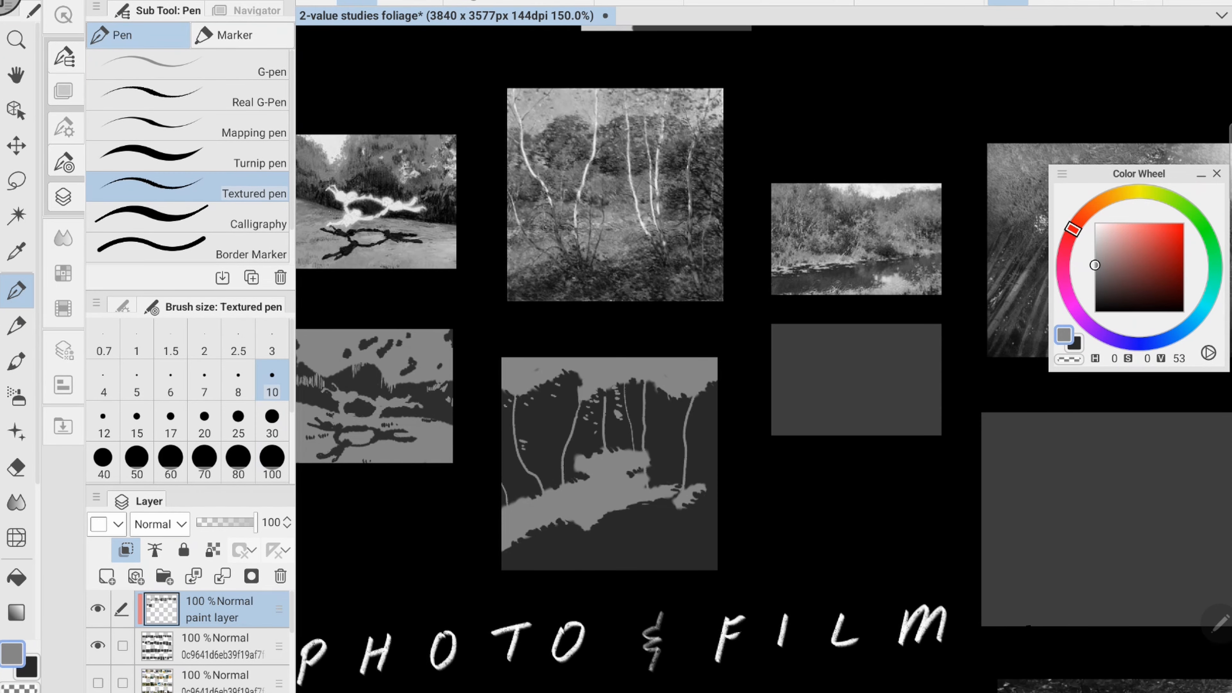
- Fill the third study's blank panel, below the river photo, with light grey of value 70 using brush size 60
scroll(764, 359, "down", 4)
scroll(763, 358, "up", 4)
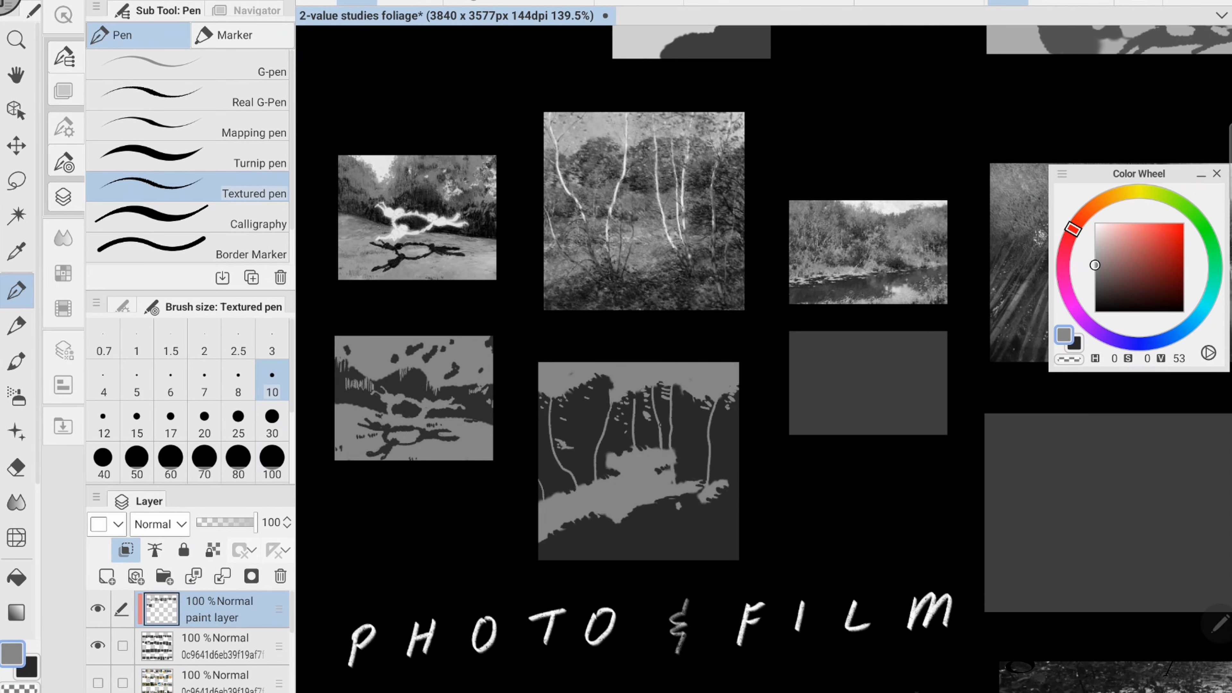
left_click(27, 668)
scroll(763, 359, "down", 1)
scroll(893, 362, "up", 4)
left_click(1095, 237)
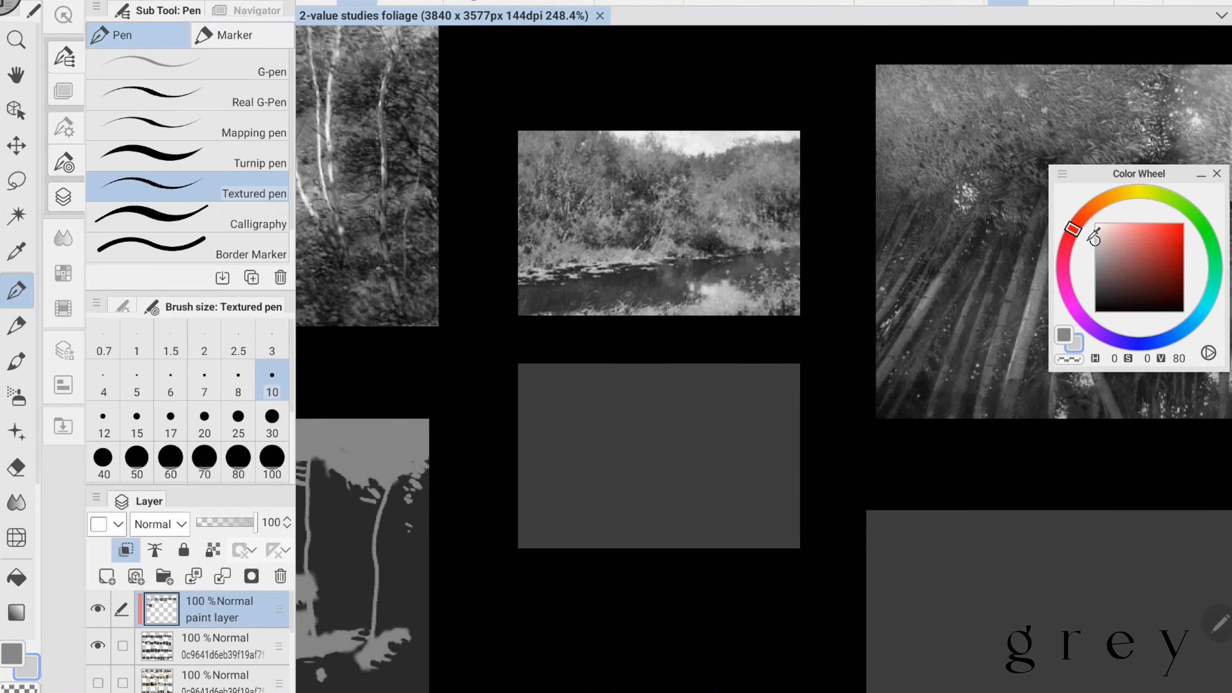
left_click_drag(718, 373, 686, 442)
left_click(1094, 250)
left_click_drag(699, 381, 751, 494)
left_click(170, 457)
left_click_drag(538, 389, 775, 529)
- Block in the third study's treeline, foliage mass and water in dark grey of value 28 with brush size 30
left_click(1094, 291)
left_click_drag(543, 436, 541, 495)
left_click(272, 417)
mouse_move(526, 398)
left_mouse_down()
mouse_move(526, 485)
mouse_move(795, 394)
left_mouse_up()
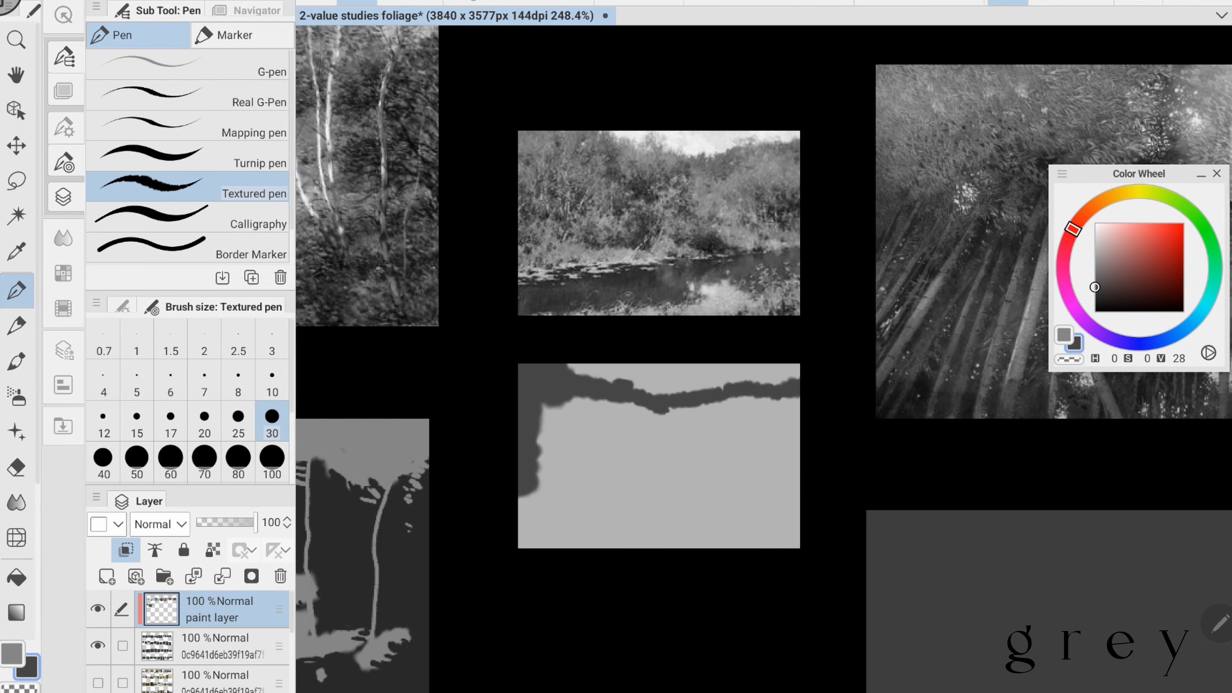
left_click_drag(538, 509, 764, 480)
left_click_drag(707, 436, 658, 417)
left_click_drag(611, 432, 746, 441)
mouse_move(660, 486)
left_mouse_down()
mouse_move(476, 514)
mouse_move(735, 456)
left_mouse_up()
- Paint the light river bank and lily-pad patches across the third study in value 70 grey with brush size 15
left_click(12, 653)
left_click(1095, 249)
left_click(137, 420)
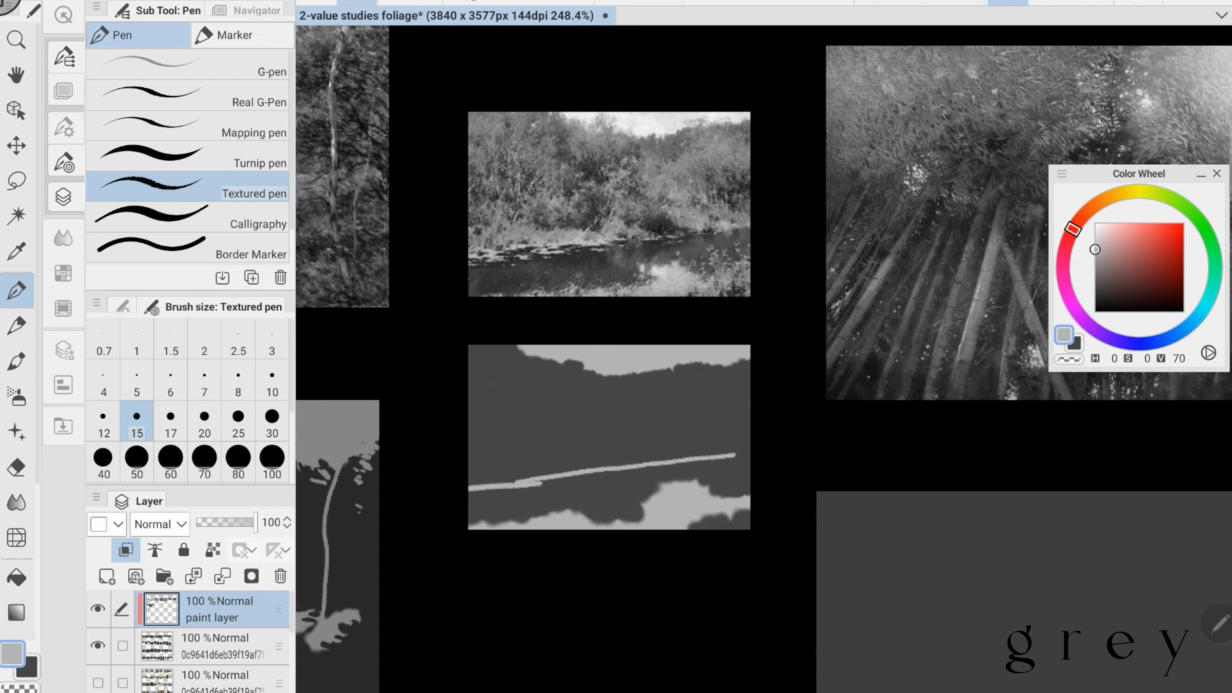
mouse_move(473, 480)
left_mouse_down()
mouse_move(635, 465)
mouse_move(497, 466)
left_mouse_up()
left_click_drag(533, 466, 592, 462)
left_click_drag(708, 436, 690, 422)
- Add dark treetops on the third study's skyline and break up the light bank with dark grey strokes
left_click(27, 668)
left_click_drag(453, 507, 642, 490)
left_click_drag(573, 341, 572, 359)
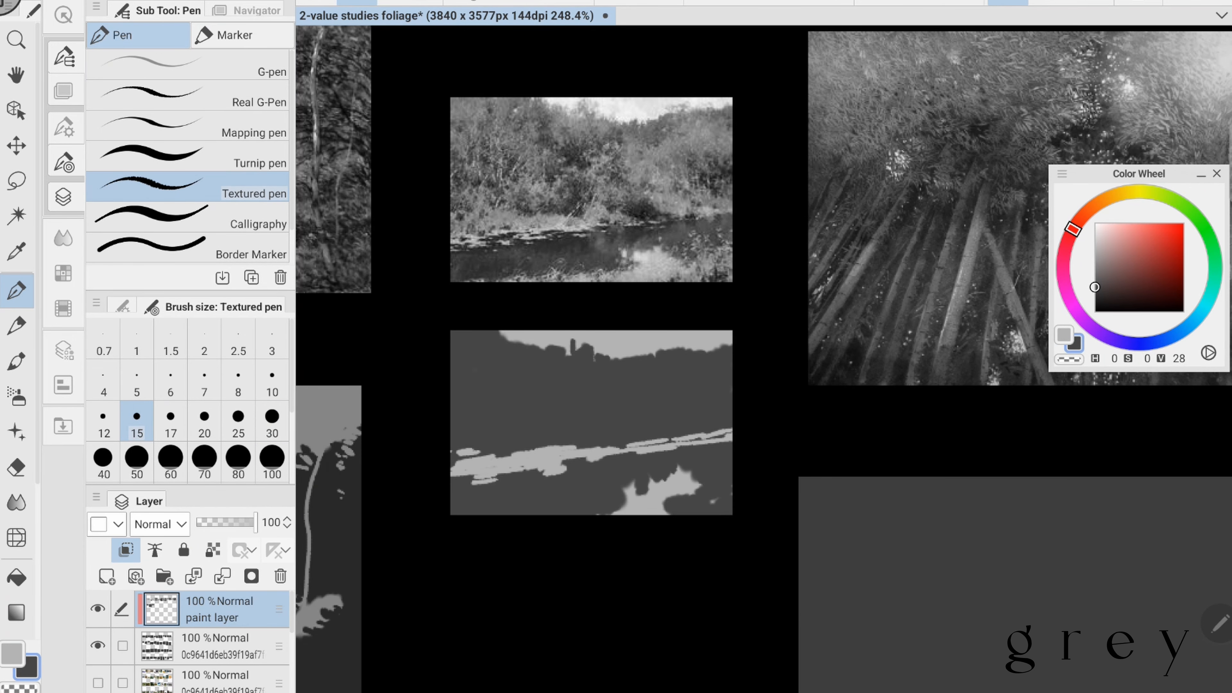
left_click_drag(481, 466, 621, 452)
left_click_drag(531, 446, 578, 445)
left_click_drag(625, 443, 668, 438)
left_click_drag(647, 451, 672, 449)
left_click_drag(673, 437, 732, 429)
- Paint light-grey grass strokes along the third study's lower edge with brush size 5
left_click(137, 378)
left_click(12, 653)
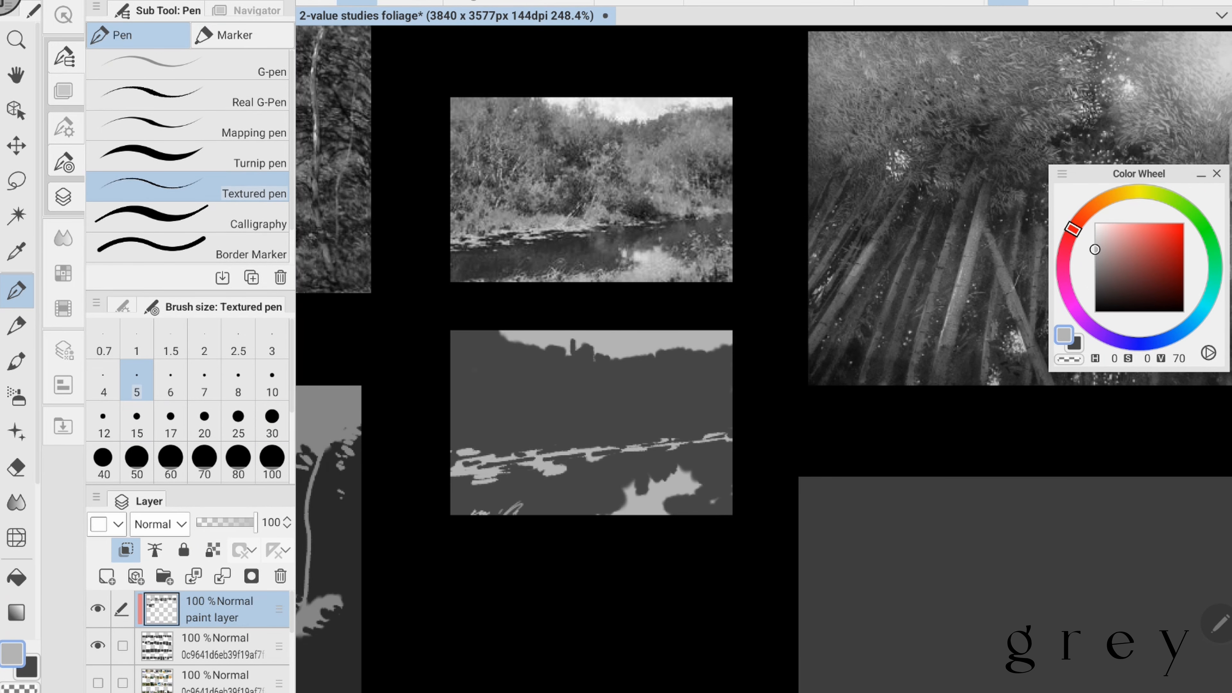
left_click_drag(531, 513, 611, 502)
left_click_drag(594, 499, 625, 512)
left_click_drag(664, 508, 707, 469)
mouse_move(698, 505)
left_mouse_down()
mouse_move(716, 482)
mouse_move(713, 506)
left_mouse_up()
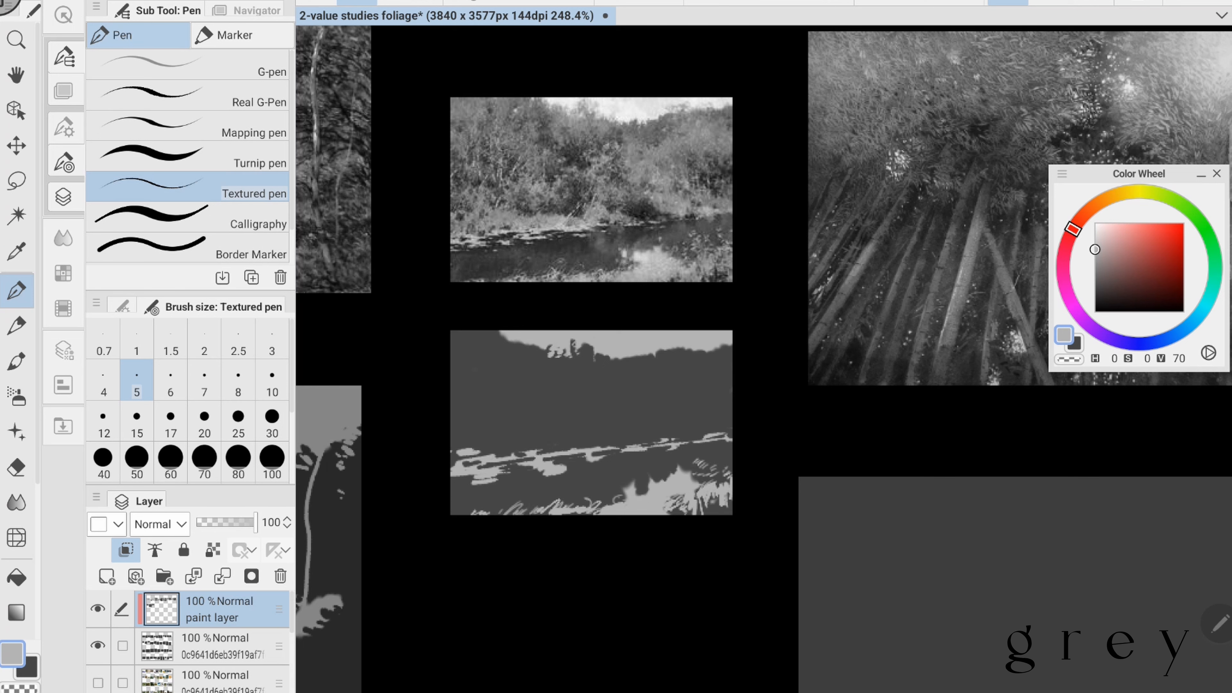
- Refine the third study's treetop silhouette with small light and dark strokes and trim the light bank in dark grey
left_click_drag(502, 343, 498, 347)
left_click(27, 667)
left_click_drag(499, 332, 507, 339)
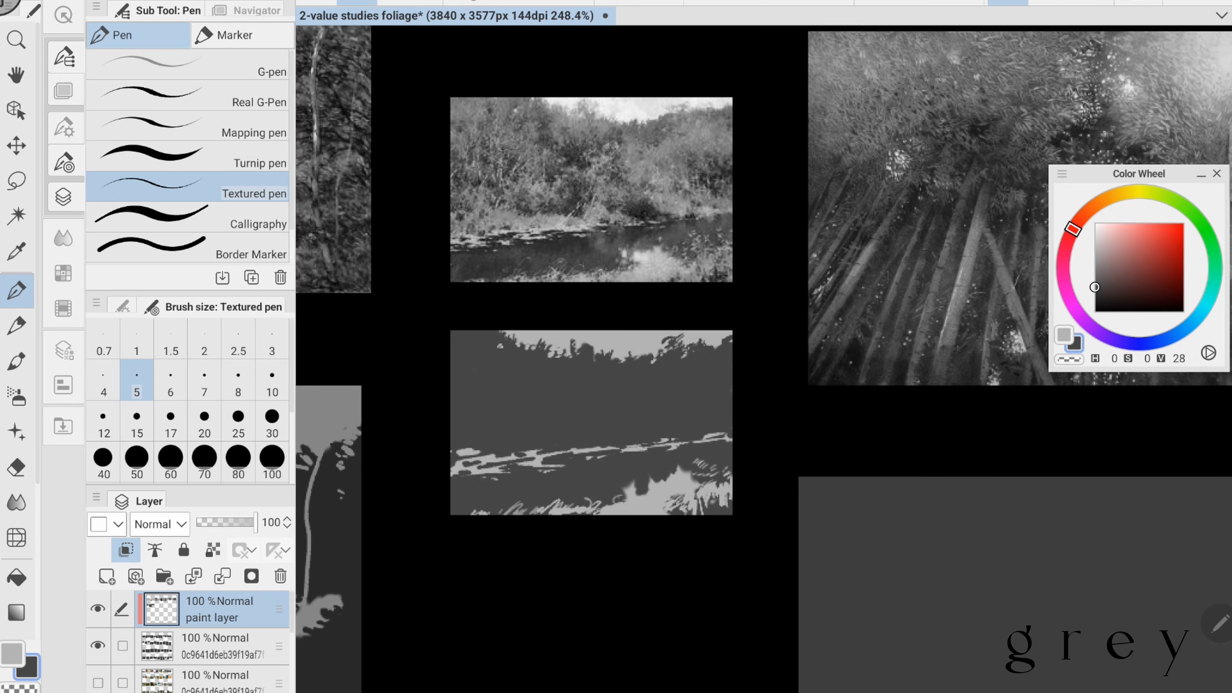
left_click_drag(622, 449, 651, 448)
- Draw thin light-grey trunk strokes in the third study's foliage mass with brush size 3
scroll(746, 473, "down", 2)
scroll(771, 436, "up", 1)
left_click(12, 653)
left_click(272, 339)
left_click_drag(507, 386, 505, 433)
left_click_drag(509, 400, 509, 413)
- Fill the fourth study's blank panel, below the bamboo forest image, with mid grey of value 59 using brush size 60
scroll(775, 359, "down", 2)
double_click(12, 653)
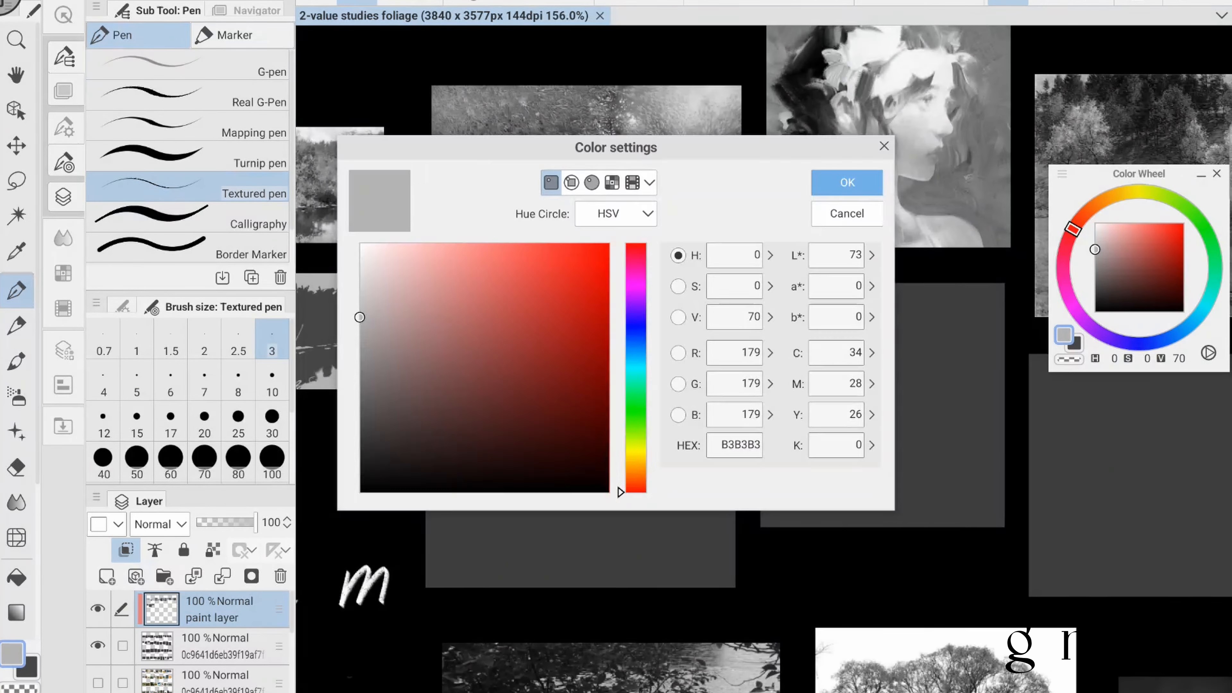
left_click(852, 182)
left_click(170, 458)
left_click_drag(451, 383, 451, 573)
- Block in the fourth study's bamboo grove mass with broad strokes of dark grey, value 19
left_click(28, 668)
left_click(1095, 295)
mouse_move(488, 502)
left_mouse_down()
mouse_move(481, 582)
mouse_move(718, 557)
left_mouse_up()
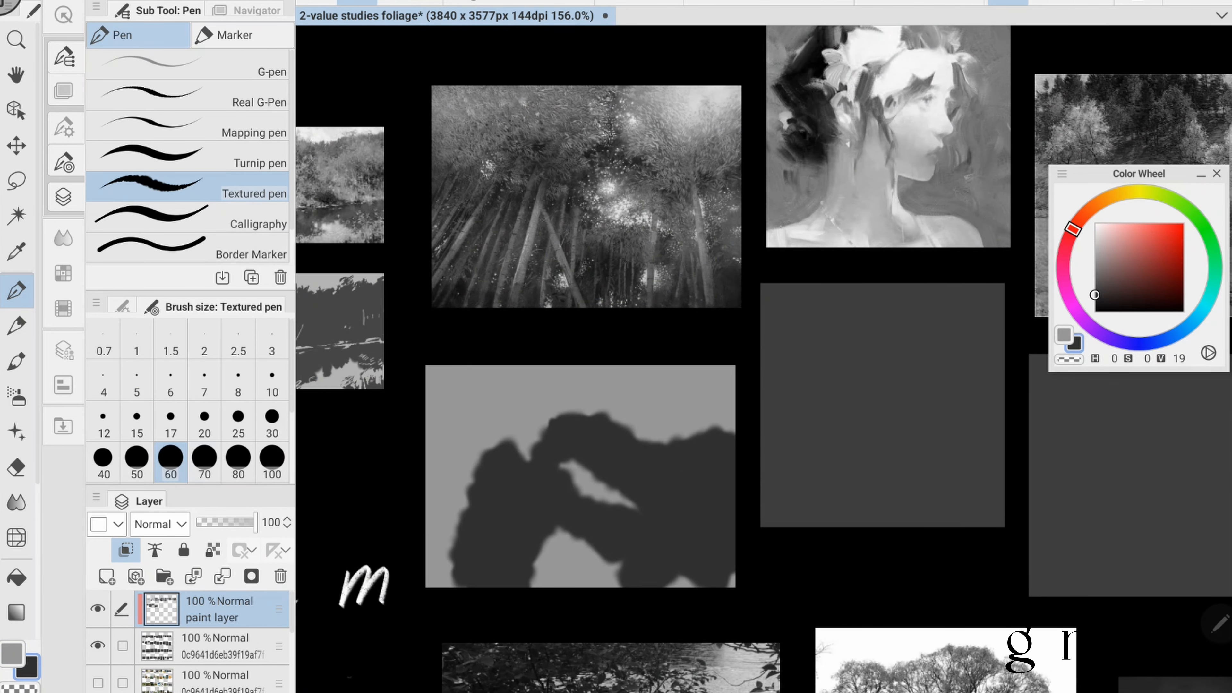
left_click_drag(437, 456, 548, 398)
- Dab light gaps into the fourth study's grove and cover its upper area in dark grey
left_click(12, 653)
left_click(466, 484)
left_click(698, 489)
left_click_drag(632, 546, 632, 561)
left_click(27, 667)
mouse_move(451, 393)
left_mouse_down()
mouse_move(564, 380)
mouse_move(727, 418)
left_mouse_up()
- Add light-grey glow patches to the middle and far side of the fourth study's grove with brush size 30
left_click(272, 420)
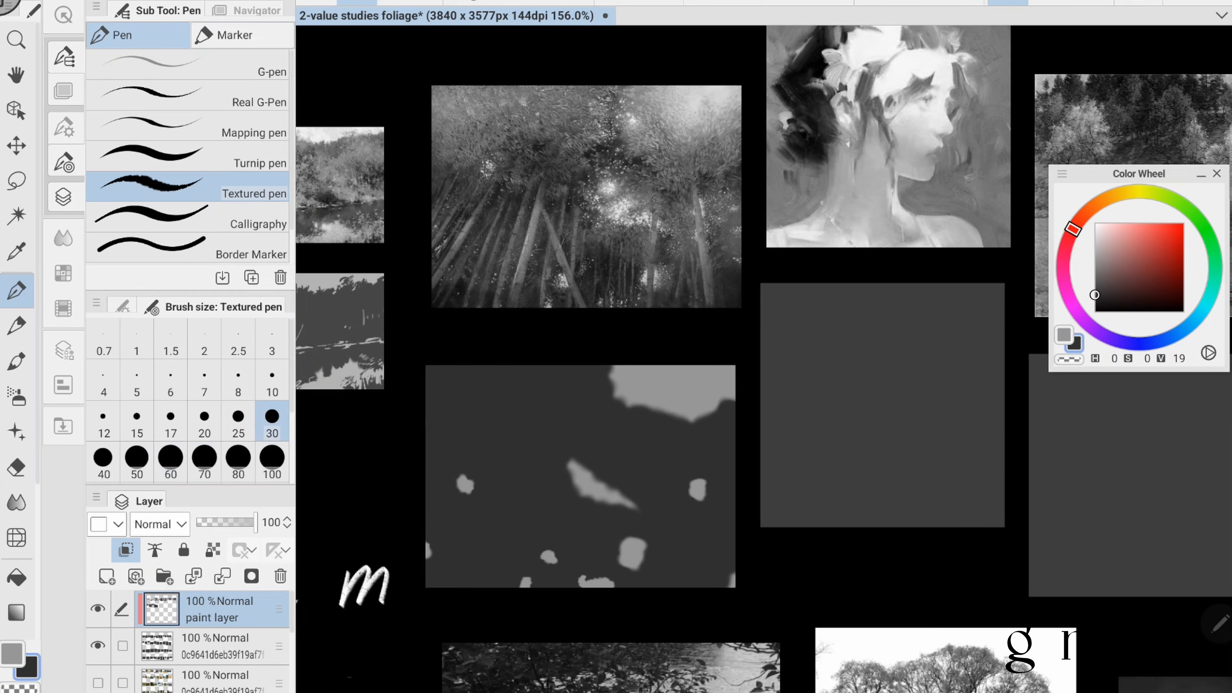
left_click(12, 653)
left_click_drag(589, 490, 640, 509)
left_click_drag(690, 455, 690, 469)
- Draw the slanting and upright light-grey bamboo trunks across the fourth study with brush size 15
left_click(137, 420)
left_click_drag(516, 454, 481, 566)
left_click_drag(501, 441, 454, 569)
left_click_drag(523, 461, 544, 586)
left_click_drag(476, 427, 428, 531)
left_click_drag(464, 411, 426, 476)
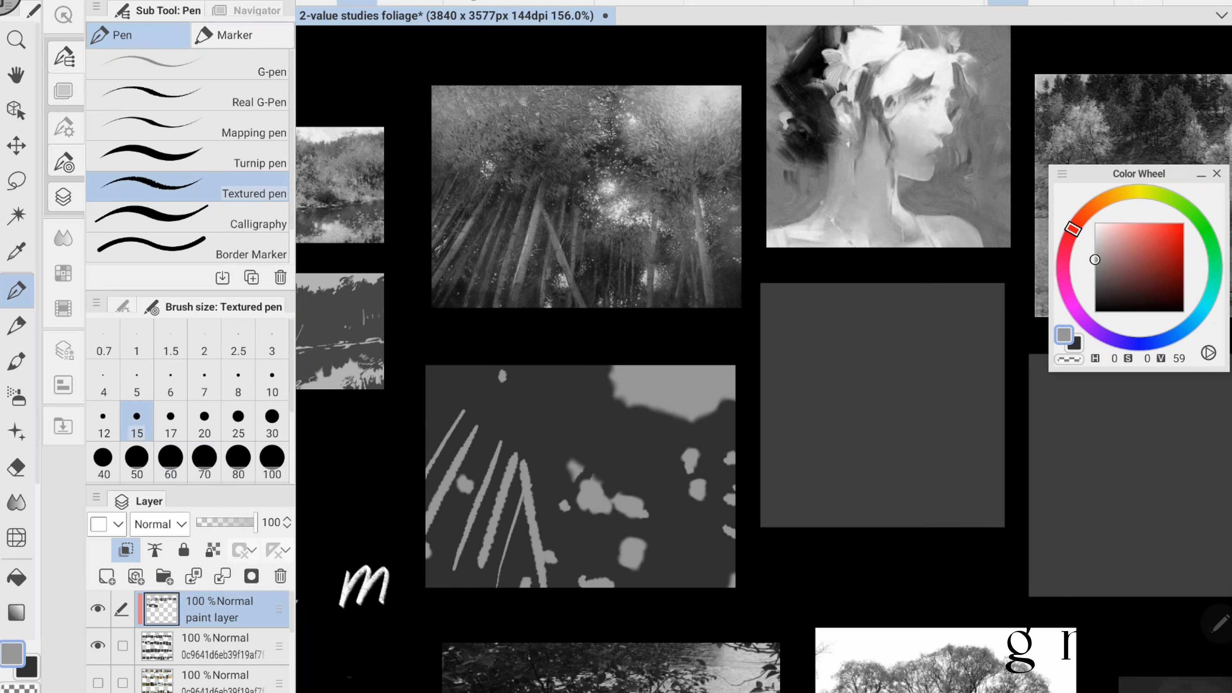
left_click_drag(500, 461, 460, 586)
left_click_drag(686, 440, 708, 586)
left_click_drag(600, 526, 600, 578)
- Hatch light-grey leaves above the leftmost trunks in the fourth study with brush size 10
left_click(272, 380)
left_click_drag(442, 384, 472, 407)
left_click_drag(459, 412, 466, 424)
- Build up the fourth study's leafy canopy with short light-grey strokes around the sky opening, using brush sizes 15 and 10
left_click(137, 421)
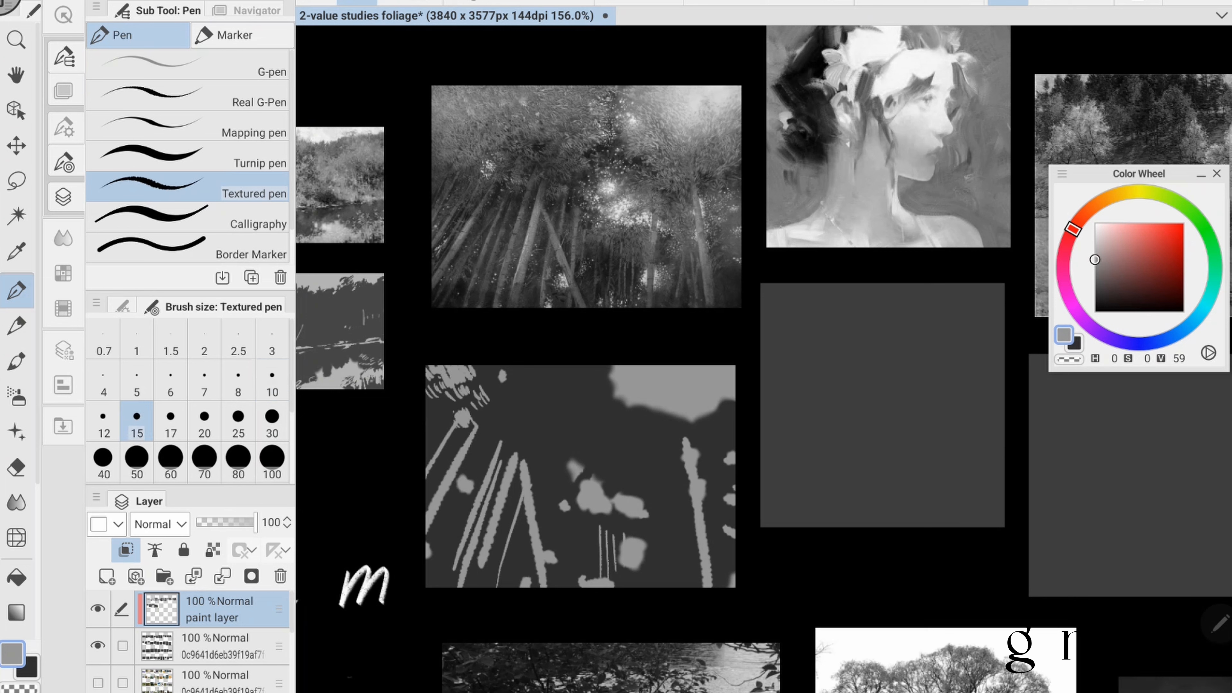
left_click_drag(495, 384, 509, 405)
mouse_move(518, 369)
left_mouse_down()
mouse_move(566, 400)
mouse_move(594, 384)
left_mouse_up()
left_click_drag(609, 403, 624, 446)
mouse_move(642, 442)
left_mouse_down()
mouse_move(664, 462)
mouse_move(681, 456)
left_mouse_up()
mouse_move(707, 415)
left_mouse_down()
mouse_move(692, 441)
mouse_move(703, 442)
left_mouse_up()
left_click_drag(734, 401, 726, 423)
left_click_drag(565, 394, 576, 410)
left_click_drag(538, 388, 555, 414)
left_click_drag(527, 367, 548, 393)
left_click(272, 379)
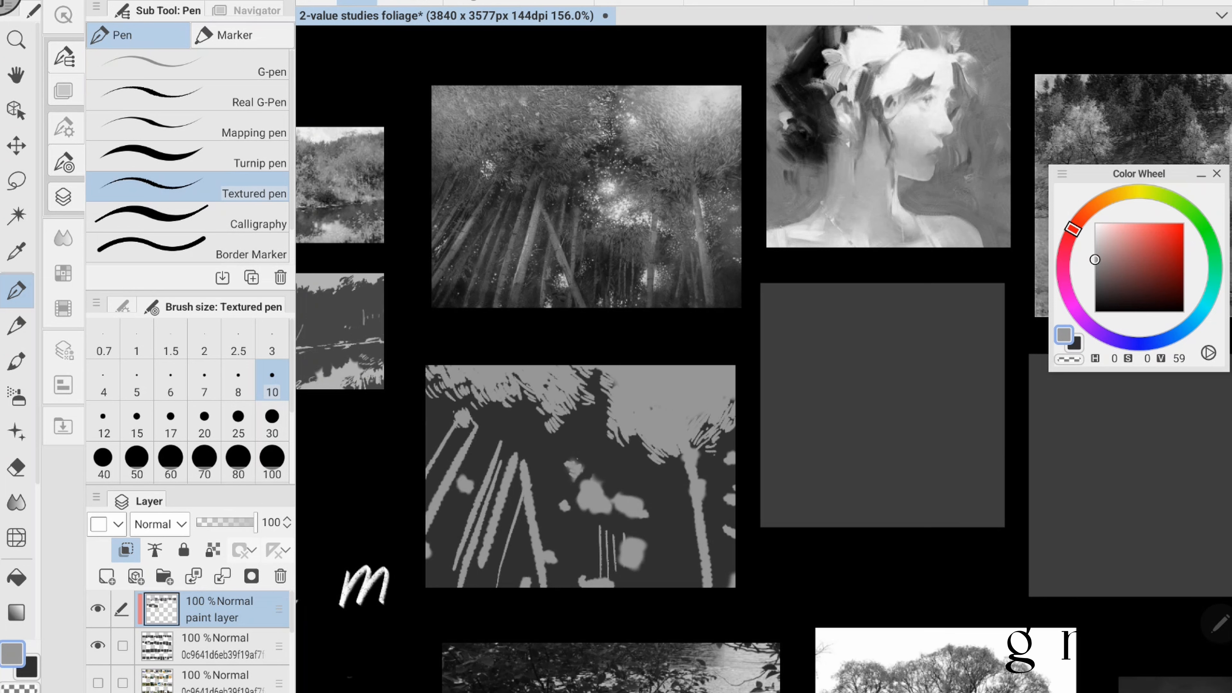
- Break up the fourth study's glow patches and canopy edge with fine dark and light-grey strokes using brush size 10
key("x")
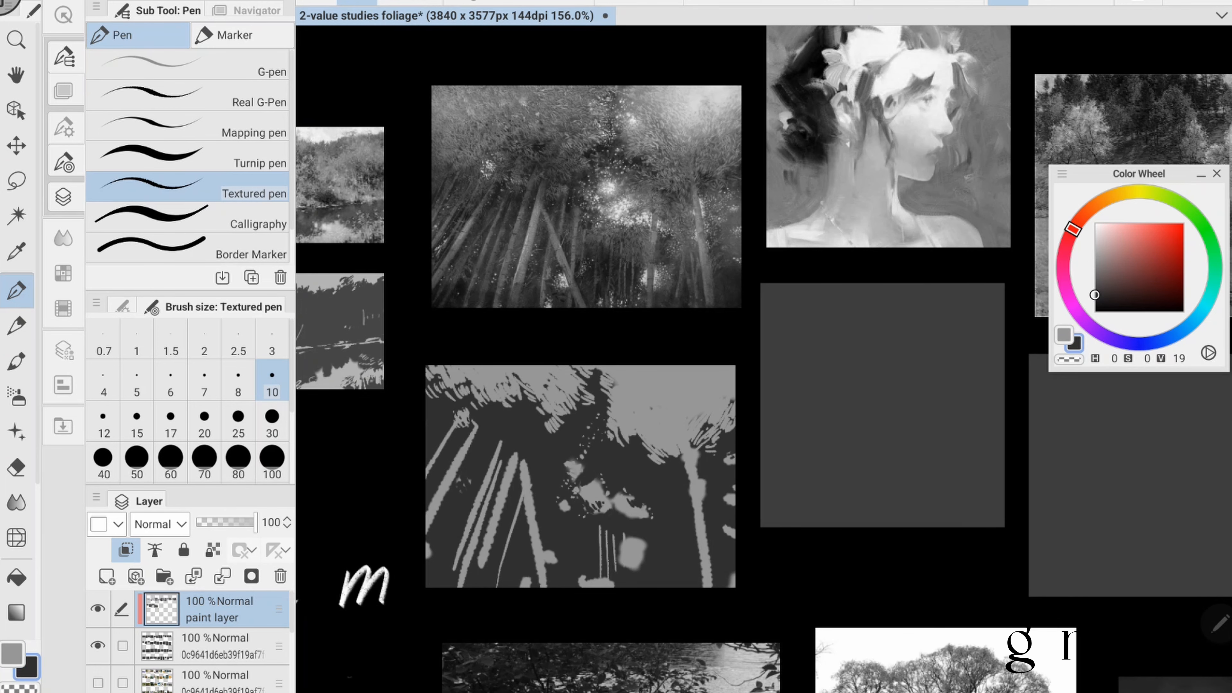
scroll(762, 432, "down", 1)
key("x")
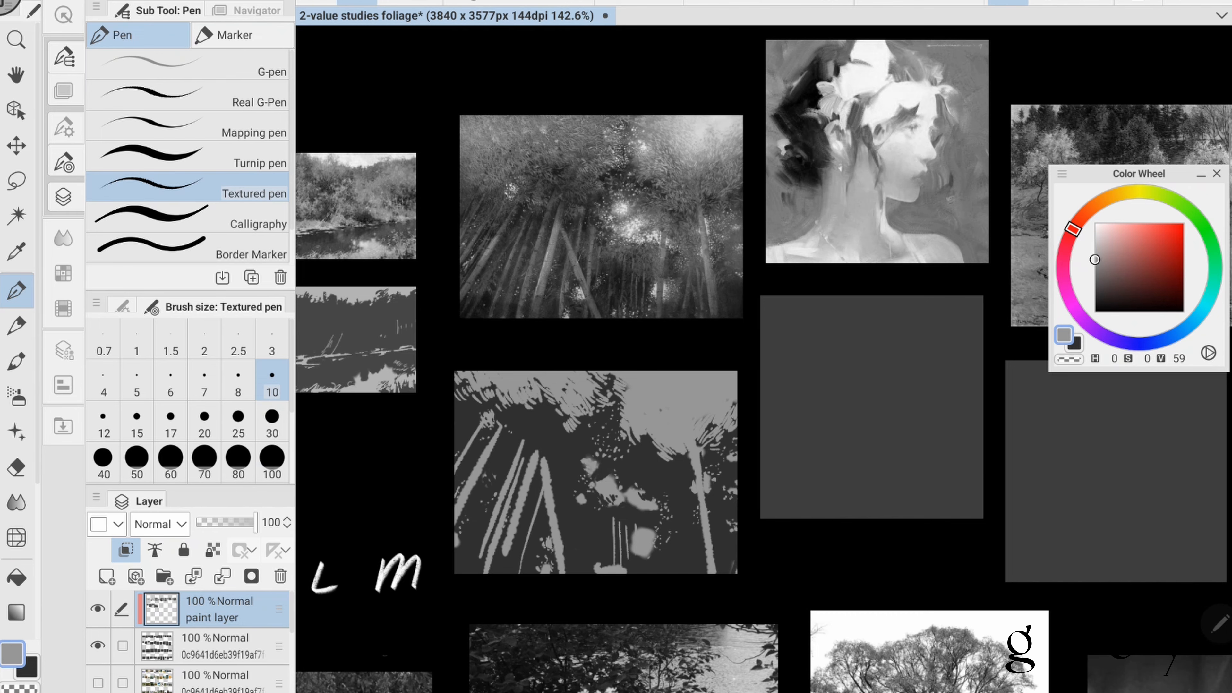
key("x")
left_click_drag(641, 525, 642, 560)
left_click_drag(644, 490, 646, 560)
left_click_drag(690, 454, 697, 496)
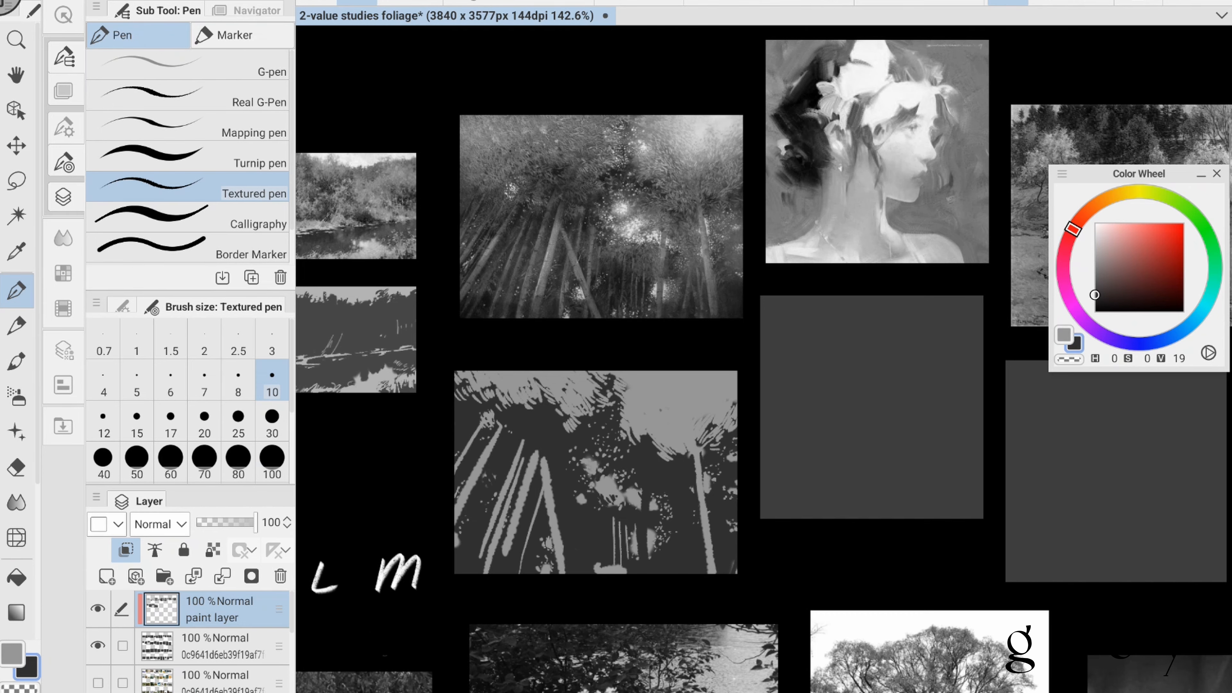
- Touch up the fourth study's canopy and slanting trunks with brush size 10, and save the file
left_click_drag(762, 432, 745, 408)
left_click_drag(524, 438, 546, 549)
key("x")
left_click(560, 452)
key("ctrl+s")
scroll(761, 359, "down", 1)
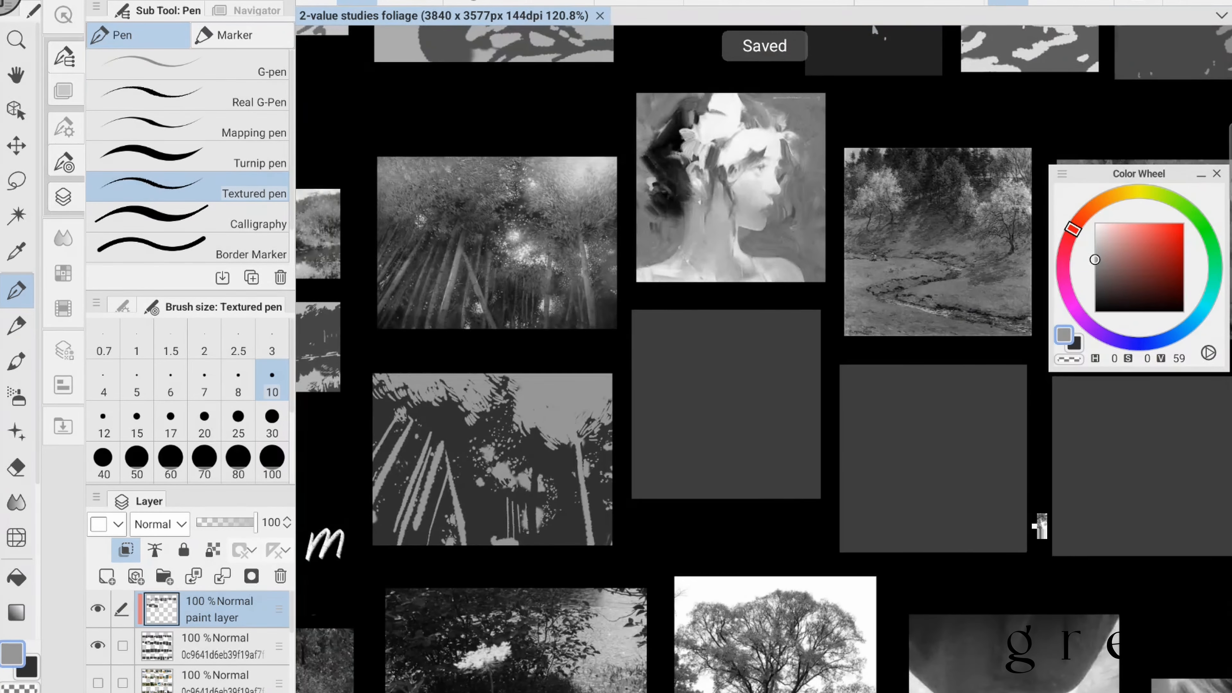
- Cover the fifth study's panel, below the portrait reference, with mid grey using brush size 60
scroll(762, 359, "up", 1)
key("x")
left_click(170, 457)
left_click_drag(572, 358, 767, 548)
- Block in the portrait's flowers, face, neck light and shoulders as pale-grey shapes with brush size 30
left_click(272, 417)
mouse_move(652, 347)
left_mouse_down()
mouse_move(672, 439)
mouse_move(739, 464)
left_mouse_up()
left_click_drag(716, 388, 740, 463)
left_click_drag(730, 391, 754, 389)
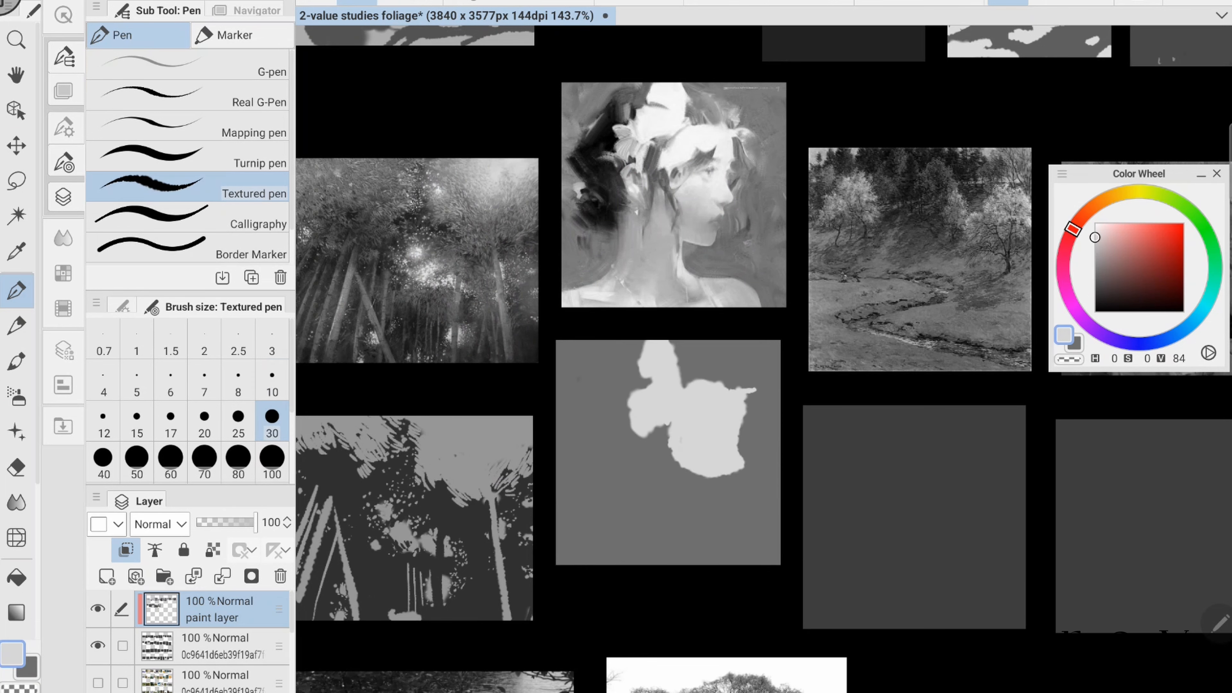
left_click_drag(711, 507, 679, 504)
left_click_drag(678, 505, 691, 538)
left_click_drag(708, 544, 717, 562)
left_click_drag(621, 526, 565, 553)
- Sharpen the outlines of the fifth study's flowers and face with mid-grey and pale strokes at brush size 10
key("x")
left_click(272, 378)
left_click_drag(648, 385, 656, 379)
left_click_drag(634, 433, 667, 429)
key("x")
key("x")
mouse_move(745, 393)
left_mouse_down()
mouse_move(743, 420)
mouse_move(743, 393)
left_mouse_up()
- Carve the petals, hair gaps and neck highlights of the fifth study with alternating mid-grey and pale strokes
key("x")
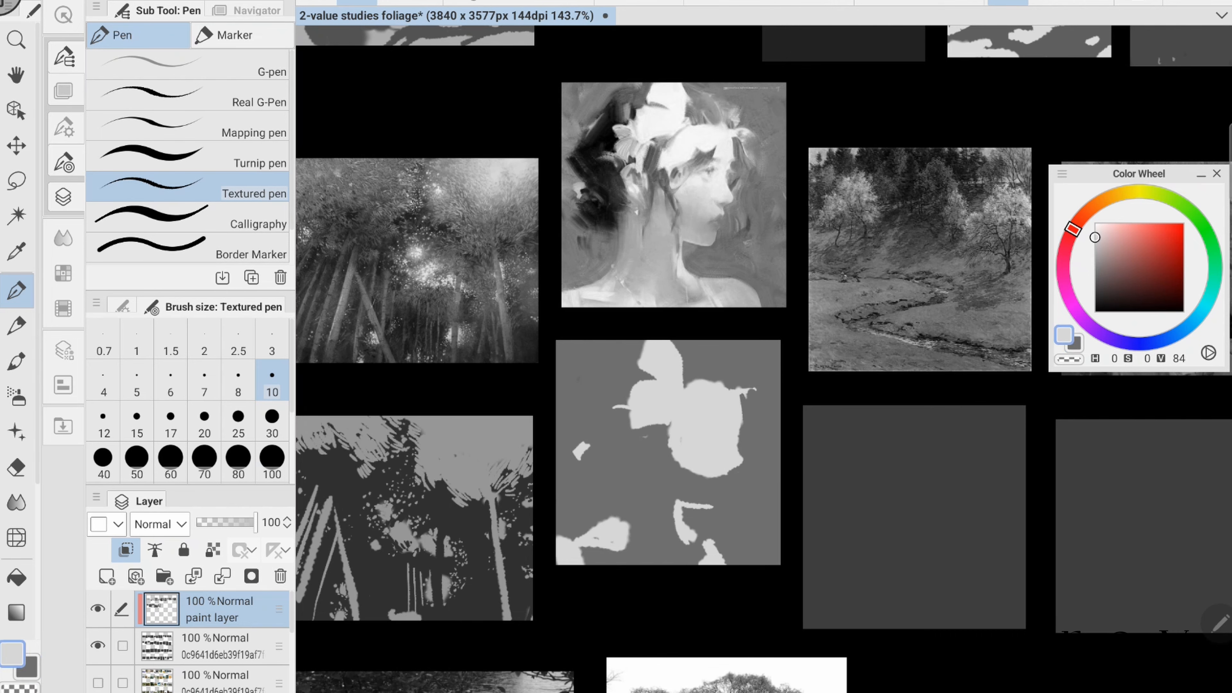
left_click_drag(678, 352, 682, 384)
key("x")
mouse_move(691, 393)
left_mouse_down()
mouse_move(631, 425)
mouse_move(720, 414)
mouse_move(714, 445)
left_mouse_up()
key("x")
left_click_drag(615, 409, 640, 446)
left_click_drag(673, 426, 629, 458)
- Sample greys from the stream landscape reference and cover the sixth study's panel with dark grey using brush size 50
key("x")
left_click_drag(633, 506, 667, 509)
left_click_drag(574, 517, 576, 547)
scroll(764, 359, "down", 1)
mouse_move(921, 374)
left_mouse_down()
mouse_move(578, 344)
mouse_move(658, 353)
left_mouse_up()
left_click(529, 209, "alt")
- Set a light grey of value 58 and draw the sixth study's ground edge and leaning trunk with a smaller brush
key("x")
left_click(585, 199, "alt")
left_click_drag(579, 429, 598, 485)
key("]")
key("]")
key("]")
key("]")
key("]")
key("]")
key("]")
key("]")
mouse_move(495, 415)
left_mouse_down()
mouse_move(626, 599)
mouse_move(681, 601)
left_mouse_up()
key("x")
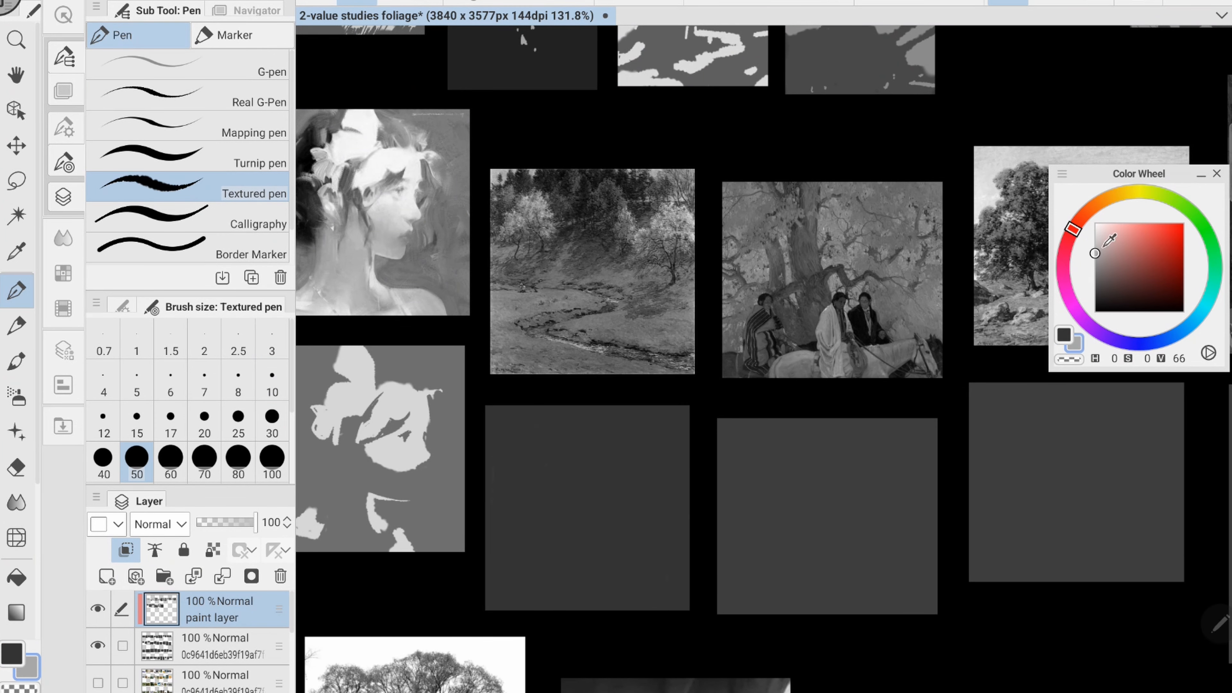
left_click(1094, 260)
key("[")
key("[")
key("[")
left_click_drag(488, 492, 683, 511)
mouse_move(541, 457)
left_mouse_down()
mouse_move(519, 499)
mouse_move(509, 590)
left_mouse_up()
- Fill the sixth study's ground and add round foliage patches in light grey with brush size 50
key("]")
key("]")
key("]")
left_click_drag(504, 594, 679, 519)
left_click_drag(514, 539, 664, 582)
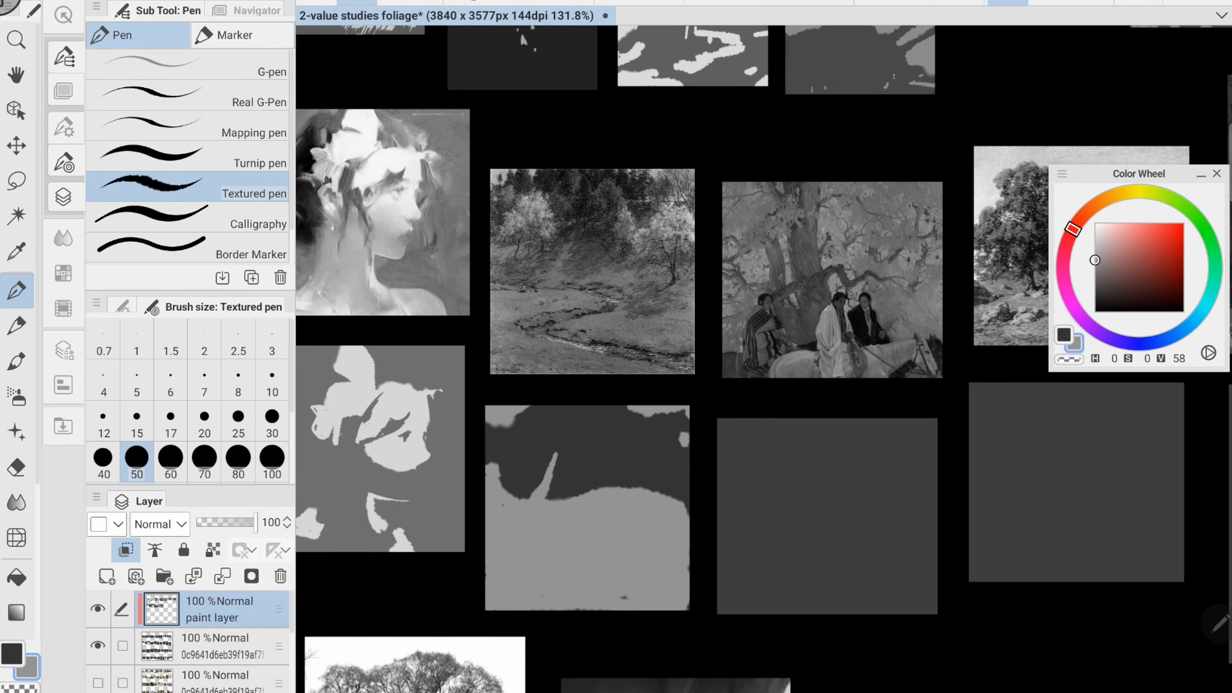
left_click_drag(504, 444, 541, 437)
- Cut dark shapes into the foliage and around the leaning trunk of the sixth study with brush size 15
key("x")
key("[")
key("[")
key("[")
key("[")
key("[")
key("[")
left_click_drag(630, 447, 613, 446)
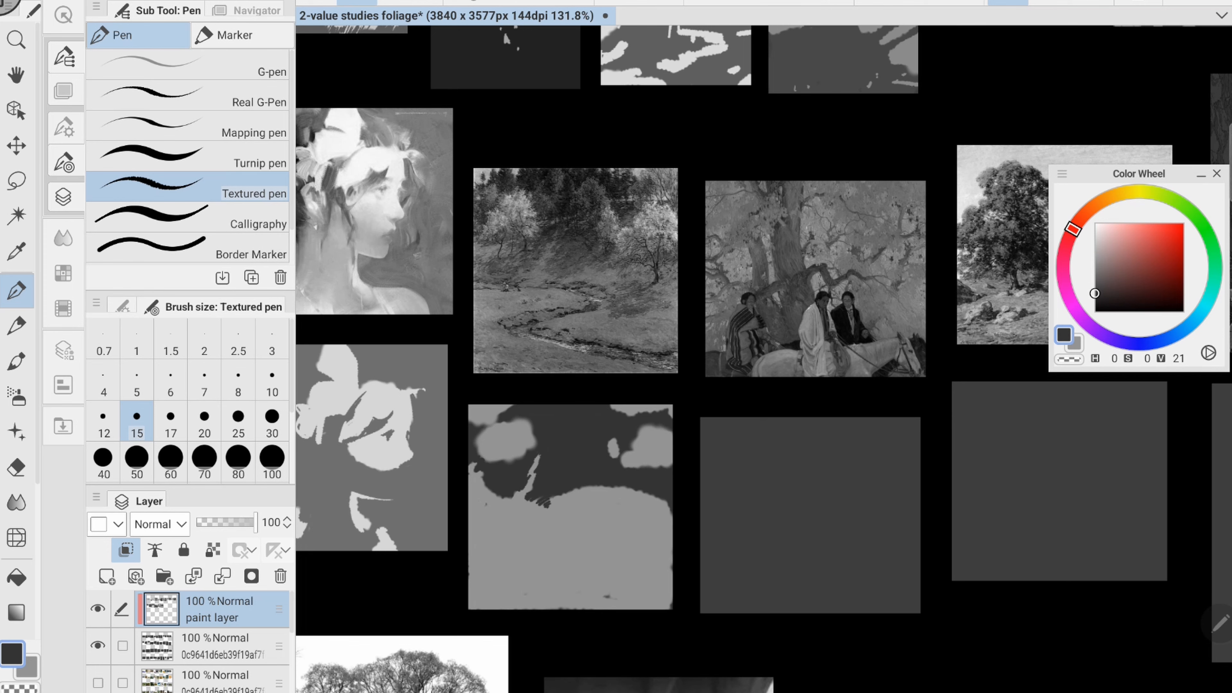
- Paint the sixth study's winding stream, midground shadow and dark foreground bank in dark grey with brush size 15
left_click_drag(599, 522, 650, 549)
left_click_drag(507, 490, 470, 524)
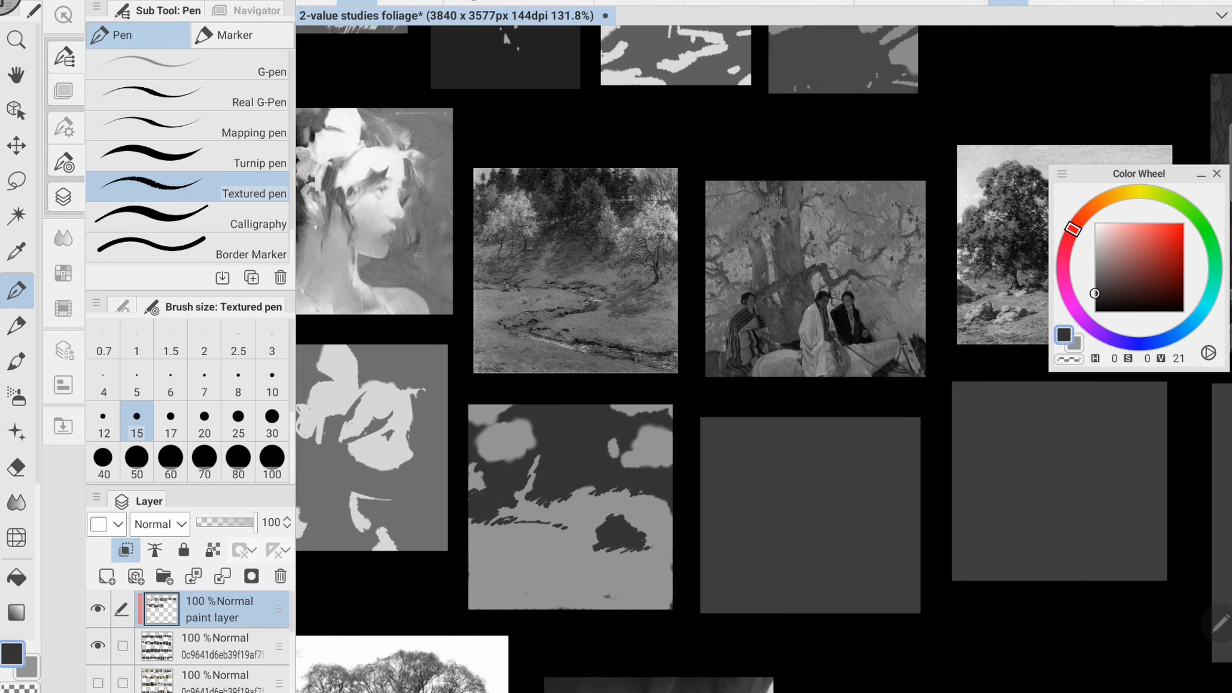
left_click_drag(560, 548, 492, 578)
left_click_drag(505, 580, 671, 607)
left_click_drag(607, 509, 590, 465)
left_click_drag(503, 527, 652, 562)
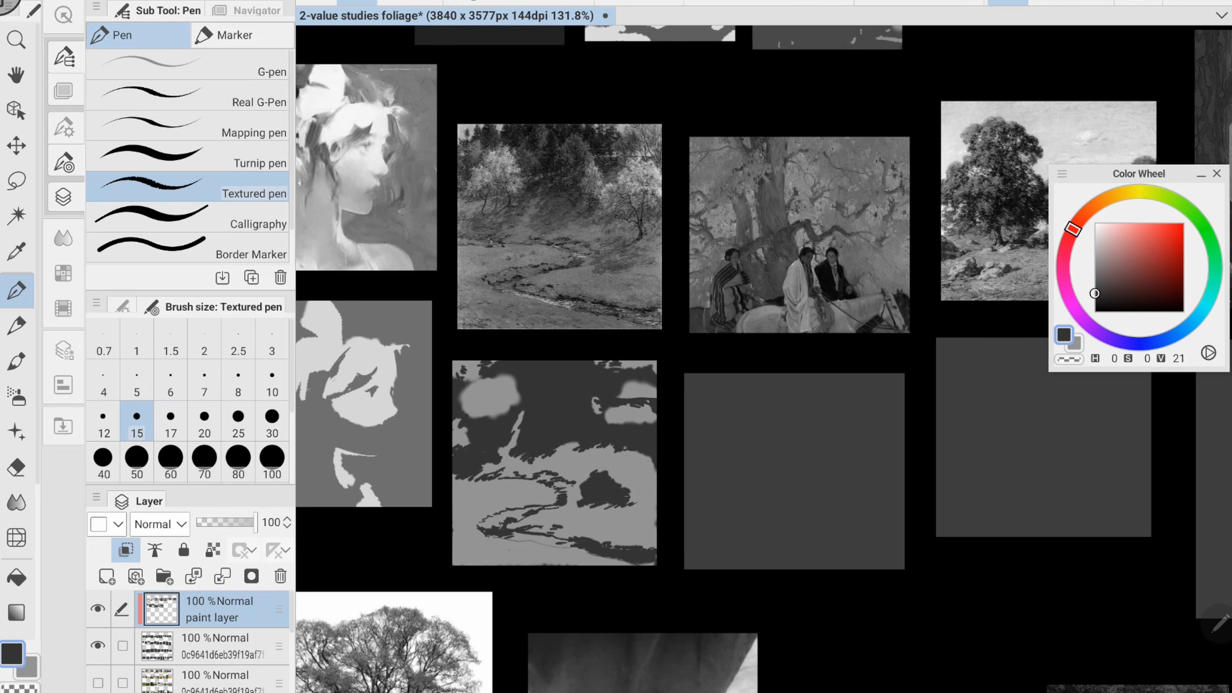
- Break the sixth study's midground shadow into irregular streaks with alternating light and dark strokes
mouse_move(618, 482)
left_mouse_down()
mouse_move(641, 487)
mouse_move(597, 486)
left_mouse_up()
key("x")
left_click_drag(591, 482, 631, 491)
key("x")
left_click_drag(622, 471, 607, 484)
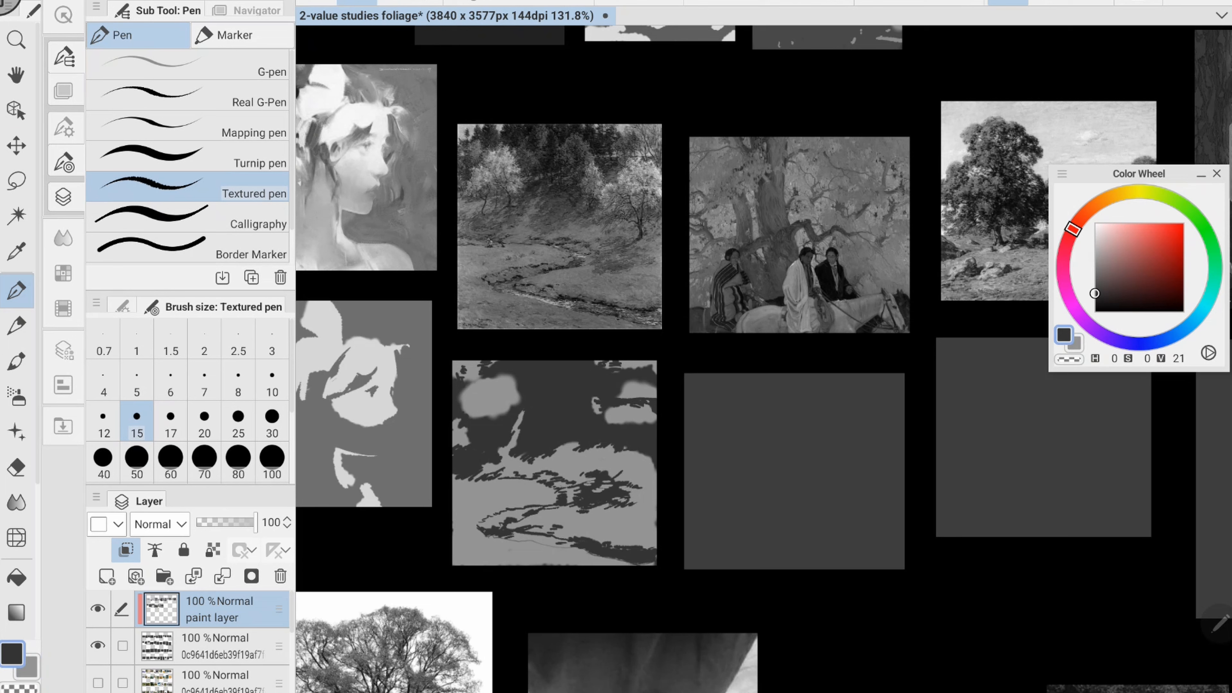
- Shape the sixth study's far-side tree with ragged foliage and dark branches using brush size 15
key("x")
left_click_drag(615, 405, 631, 397)
left_click_drag(605, 431, 616, 423)
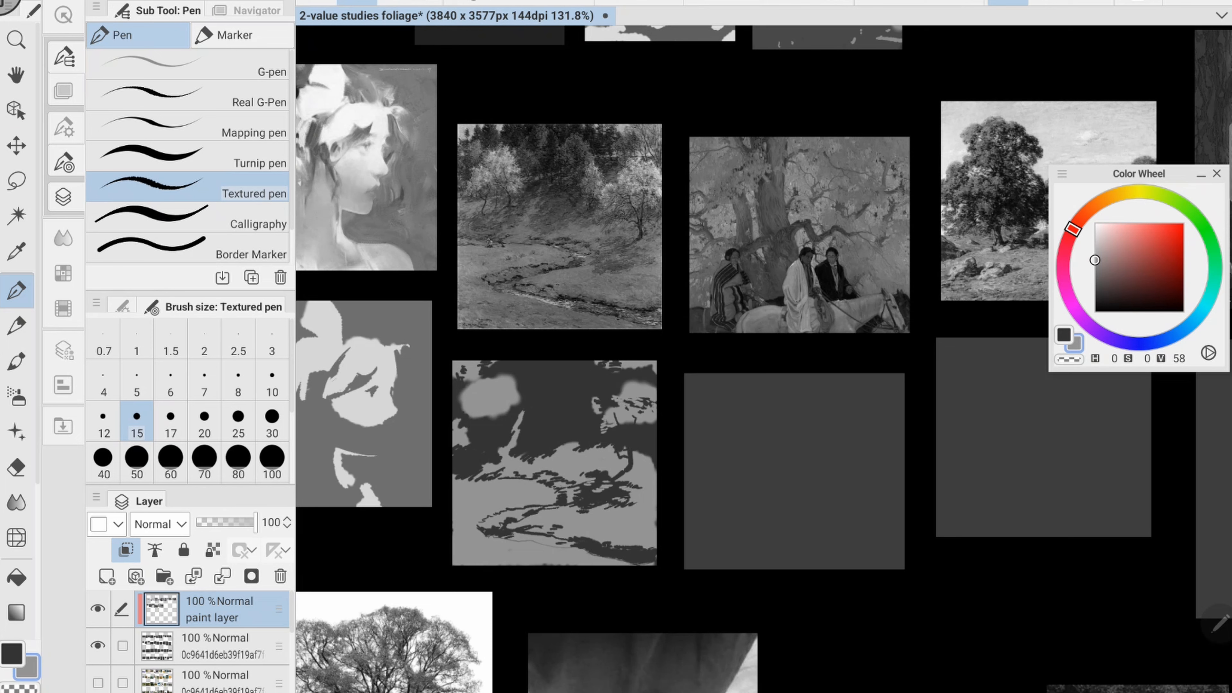
key("x")
left_click_drag(630, 380, 657, 396)
- Break up the foliage of the sixth study's other tree with dark flecks and light strokes around its trunk
key("x")
key("x")
left_click(493, 381)
left_click(463, 395)
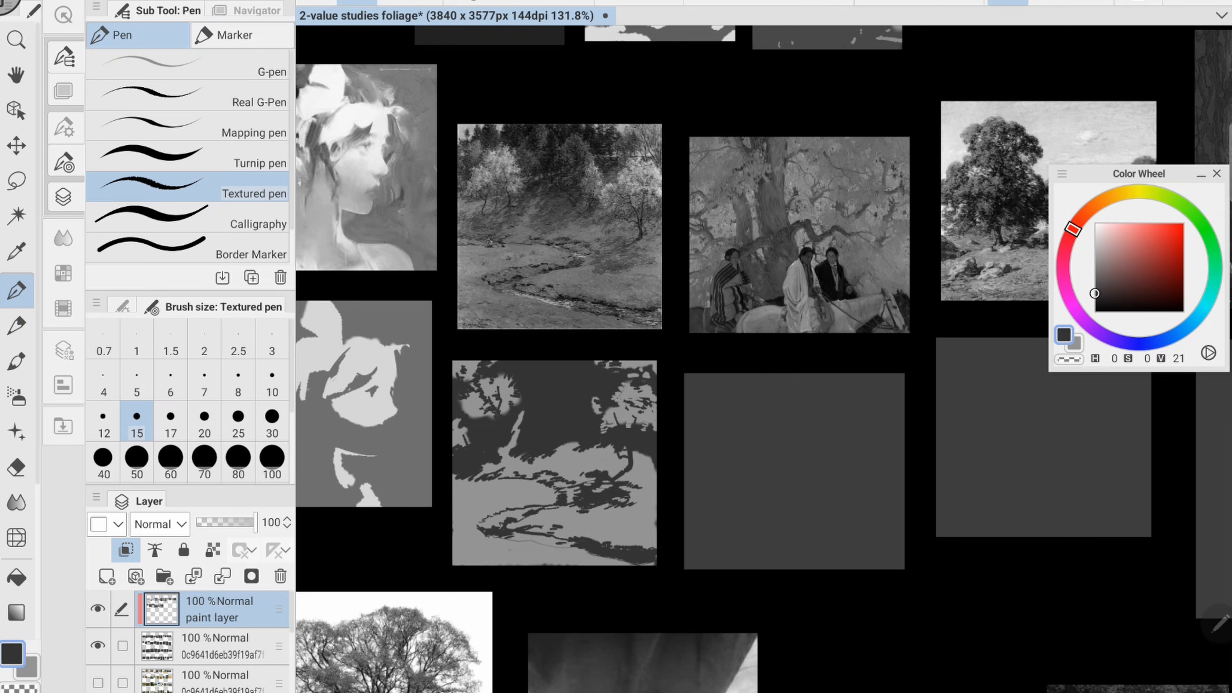
key("x")
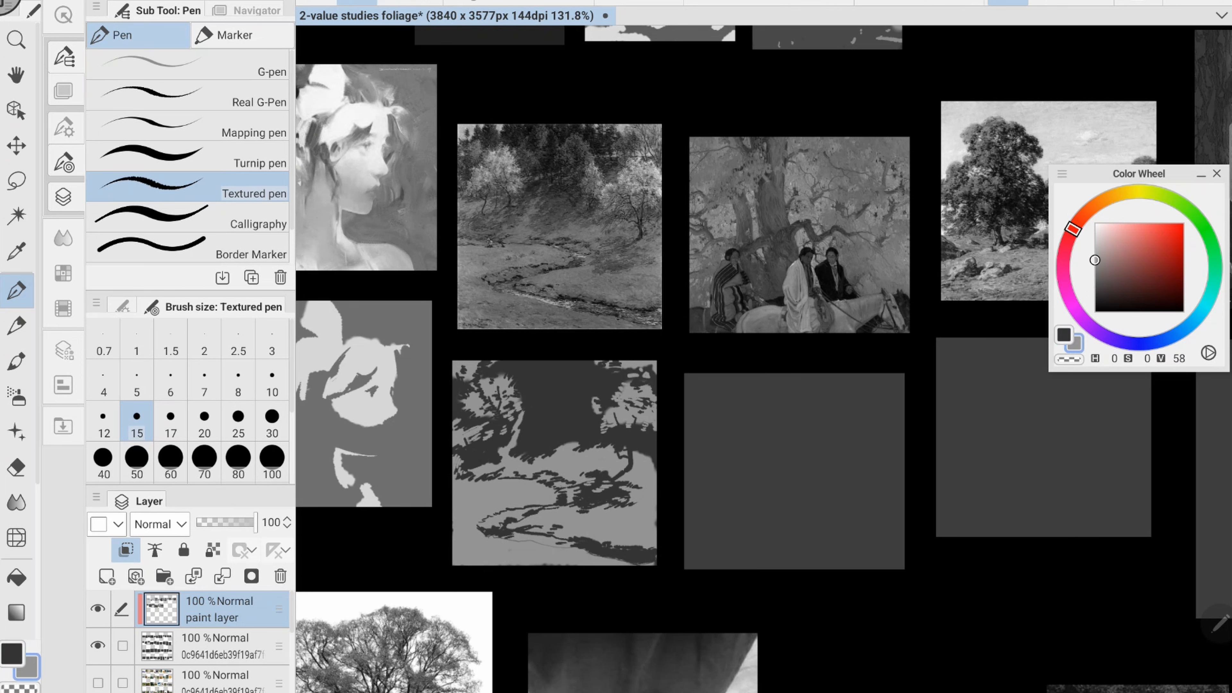
left_click_drag(456, 476, 474, 469)
key("x")
key("x")
- Sample a grey of value 46 from the riders reference and cover the seventh study's panel with brush size 60
left_click_drag(728, 339, 599, 334)
left_click(694, 179, "alt")
left_click_drag(672, 398, 753, 454)
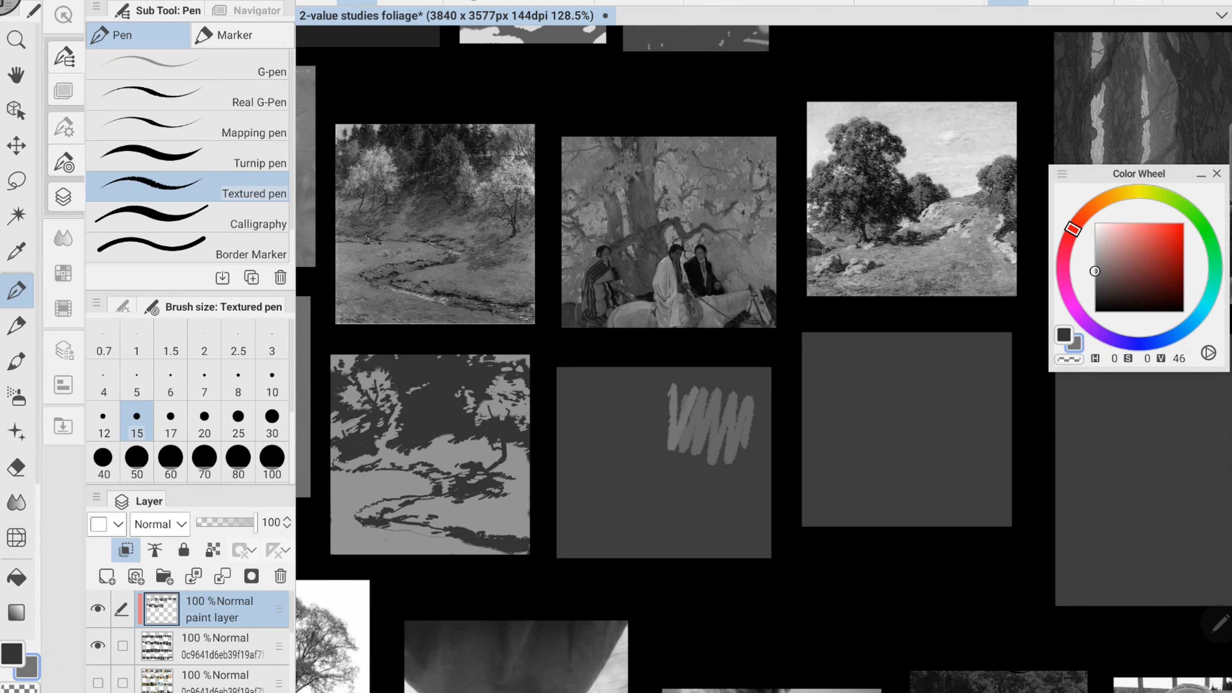
left_click(170, 458)
left_click_drag(565, 376, 766, 552)
- Block in the seventh study's forked trunk and ground band in dark grey of value 25 with brush size 60
key("x")
left_click(640, 191, "alt")
left_click_drag(639, 440, 650, 519)
left_click_drag(644, 374, 671, 512)
mouse_move(603, 397)
left_mouse_down()
mouse_move(633, 522)
mouse_move(620, 473)
left_mouse_up()
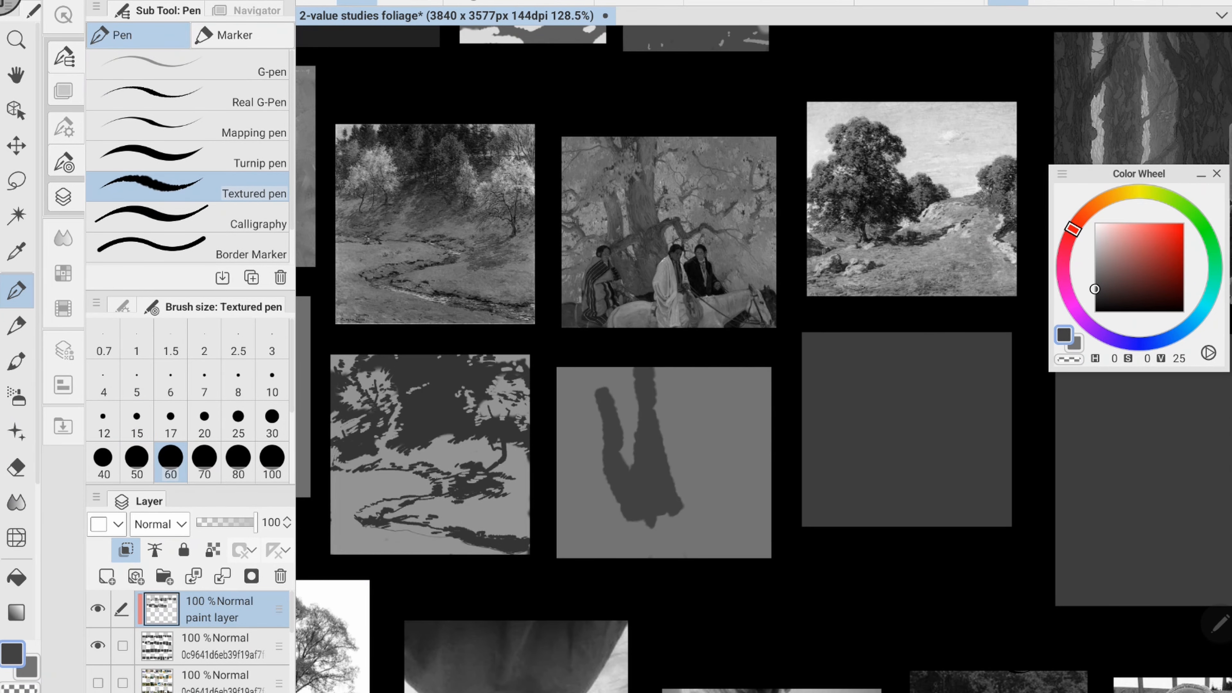
left_click_drag(563, 536, 764, 529)
- Add the seated figures' dark silhouettes above the seventh study's ground with brush size 30
left_click(271, 421)
left_click_drag(699, 483, 714, 521)
left_click_drag(675, 485, 676, 496)
left_click_drag(604, 487, 590, 523)
- Draw the seventh study's twisting dark branches on both sides of the trunk with brush size 15
key("x")
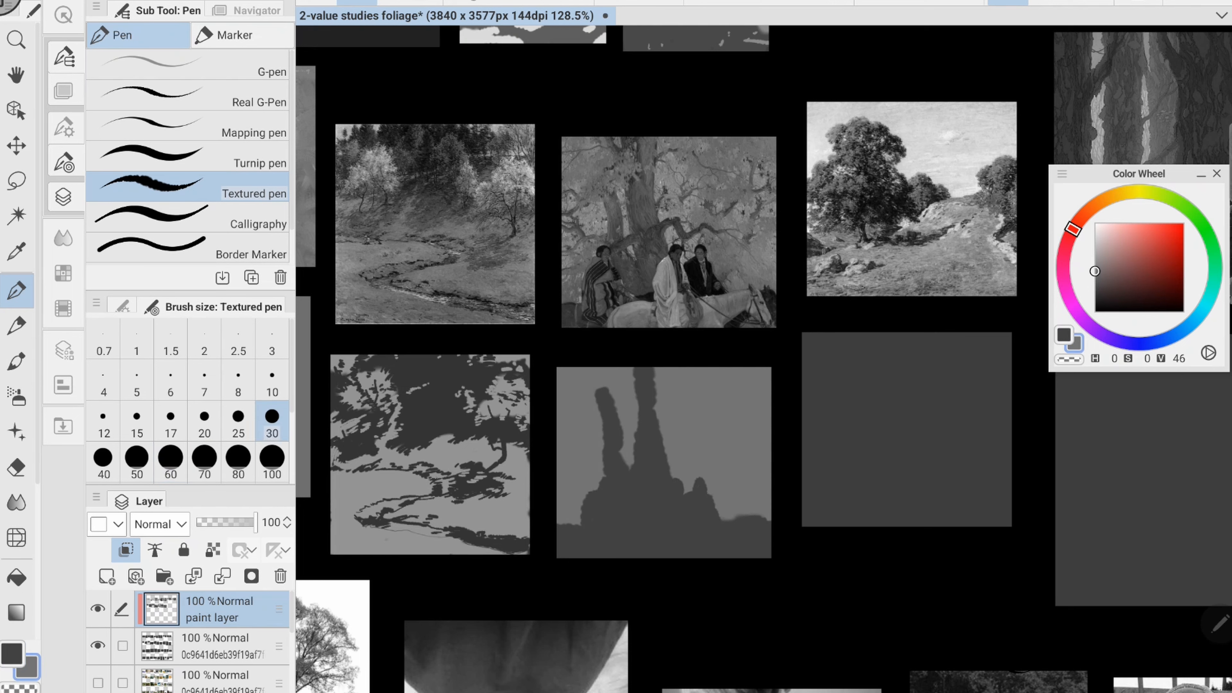
key("x")
left_click(137, 420)
mouse_move(557, 434)
left_mouse_down()
mouse_move(582, 478)
mouse_move(604, 467)
left_mouse_up()
left_click_drag(671, 447, 740, 466)
left_click_drag(757, 415, 742, 478)
left_click_drag(768, 373, 747, 407)
left_click_drag(742, 412, 726, 434)
left_click_drag(713, 406, 707, 434)
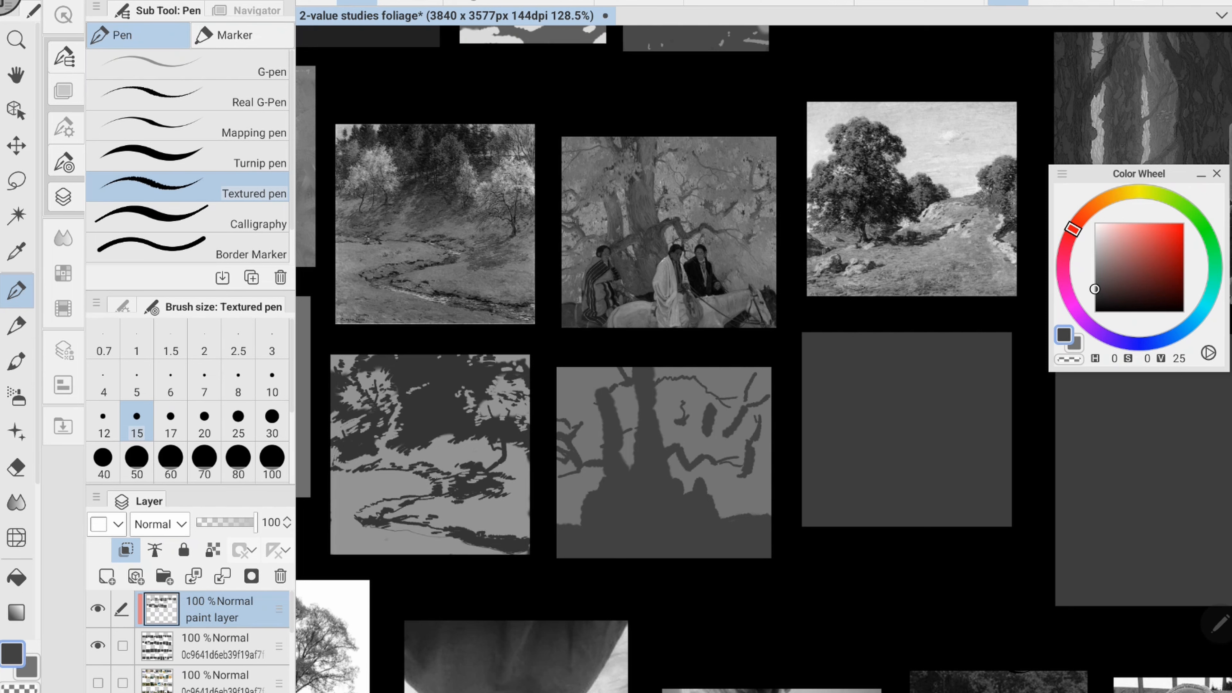
- Refine the seventh study's trunk and branches with dark strokes and carve grey gaps between the trunk forks
left_click_drag(634, 386, 634, 444)
mouse_move(630, 386)
left_mouse_down()
mouse_move(628, 452)
mouse_move(605, 393)
mouse_move(616, 416)
left_mouse_up()
key("x")
left_click_drag(628, 379, 645, 413)
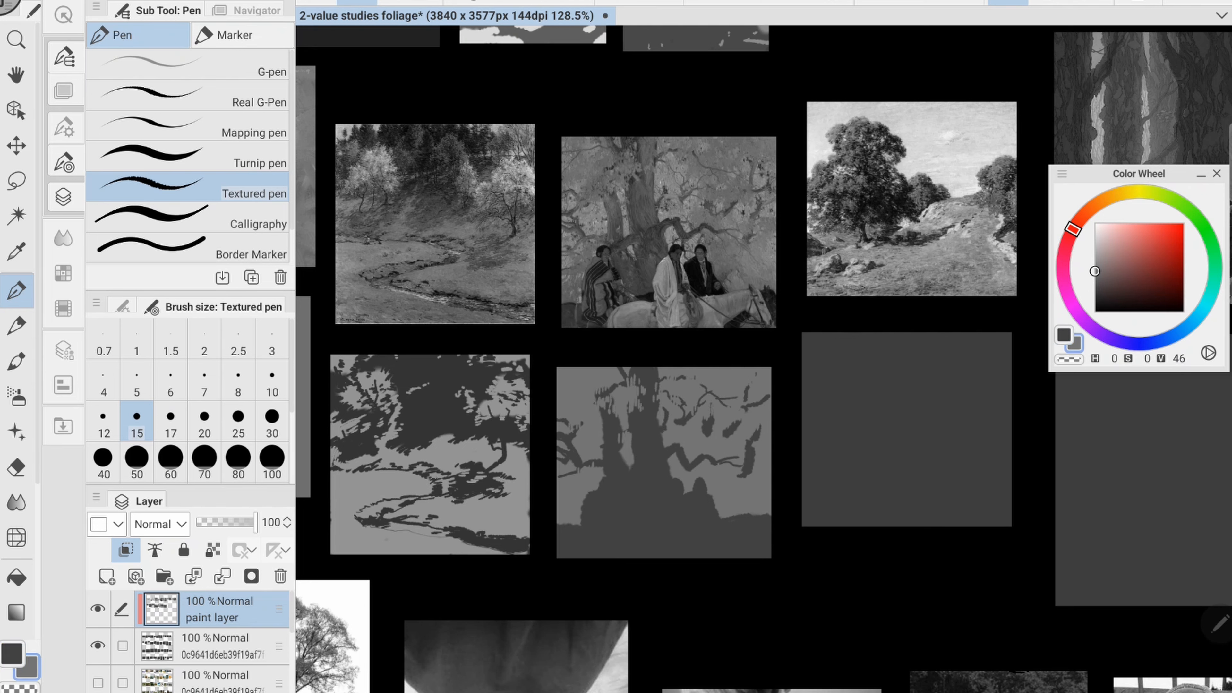
left_click_drag(631, 457, 629, 492)
key("x")
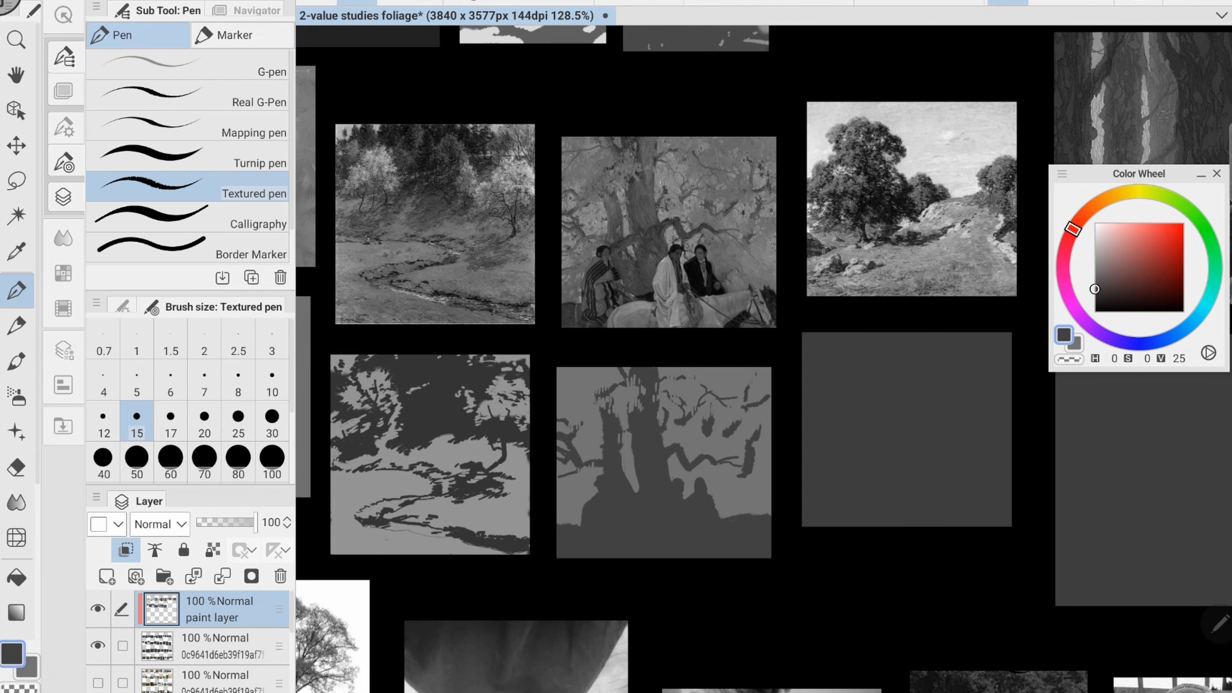
left_click_drag(726, 464, 737, 474)
- Sample a light grey of value 65 from the tree landscape's sky and cover the eighth study's panel with it
left_click_drag(824, 436, 486, 457)
left_click(606, 170, "alt")
left_click_drag(602, 374, 593, 480)
left_click_drag(655, 371, 647, 500)
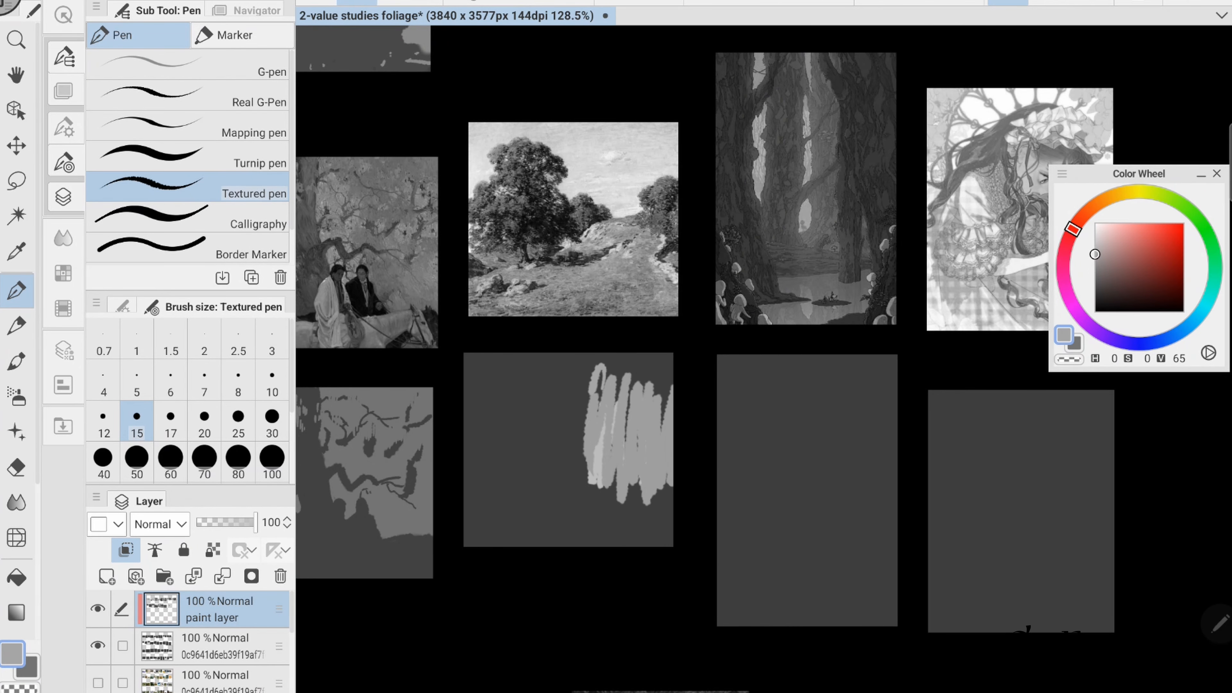
key("bracketright")
key("bracketright")
key("bracketright")
key("bracketright")
mouse_move(569, 374)
left_mouse_down()
mouse_move(548, 534)
mouse_move(569, 538)
left_mouse_up()
- Block in the eighth study's large tree crown in dark grey of value 29 with brush size 30
key("x")
left_click(529, 194, "alt")
mouse_move(494, 380)
left_mouse_down()
mouse_move(473, 439)
mouse_move(552, 408)
left_mouse_up()
left_click_drag(477, 446, 538, 471)
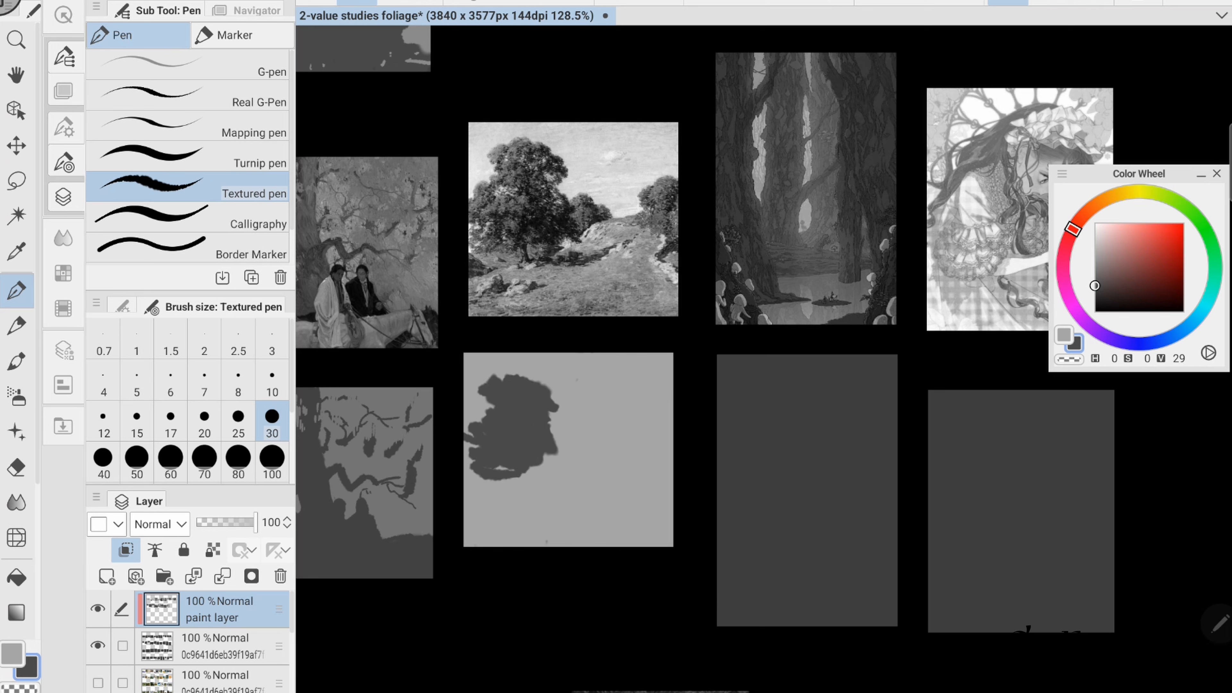
- Add the eighth study's smaller trees, ground shadows and foreground rocks in dark grey with brush size 30
left_click_drag(555, 429, 603, 454)
mouse_move(665, 419)
left_mouse_down()
mouse_move(650, 447)
mouse_move(662, 497)
left_mouse_up()
left_click_drag(557, 456, 528, 495)
mouse_move(529, 485)
left_mouse_down()
mouse_move(611, 500)
mouse_move(640, 473)
left_mouse_up()
left_click_drag(504, 504, 476, 526)
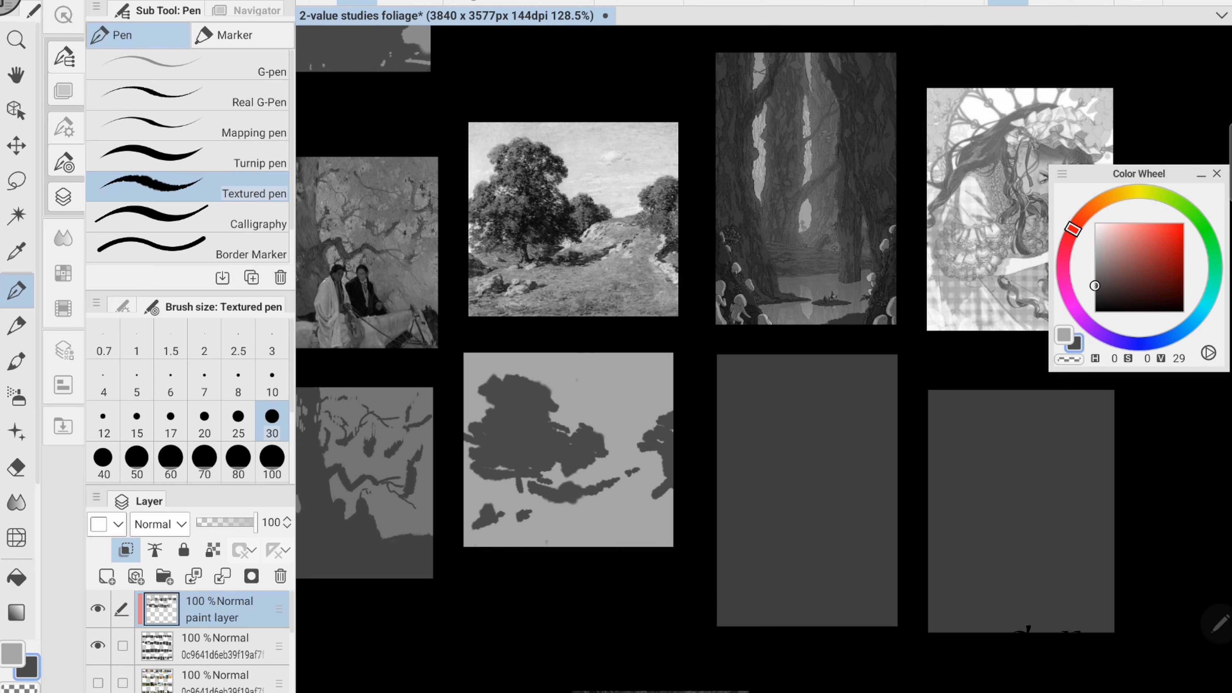
left_click_drag(480, 483, 466, 500)
- Roughen the eighth study's tree edges, ground shadows and rocks with light and dark strokes at brush size 10
key("x")
key("bracketleft")
key("bracketleft")
key("bracketleft")
key("bracketleft")
key("bracketleft")
key("bracketleft")
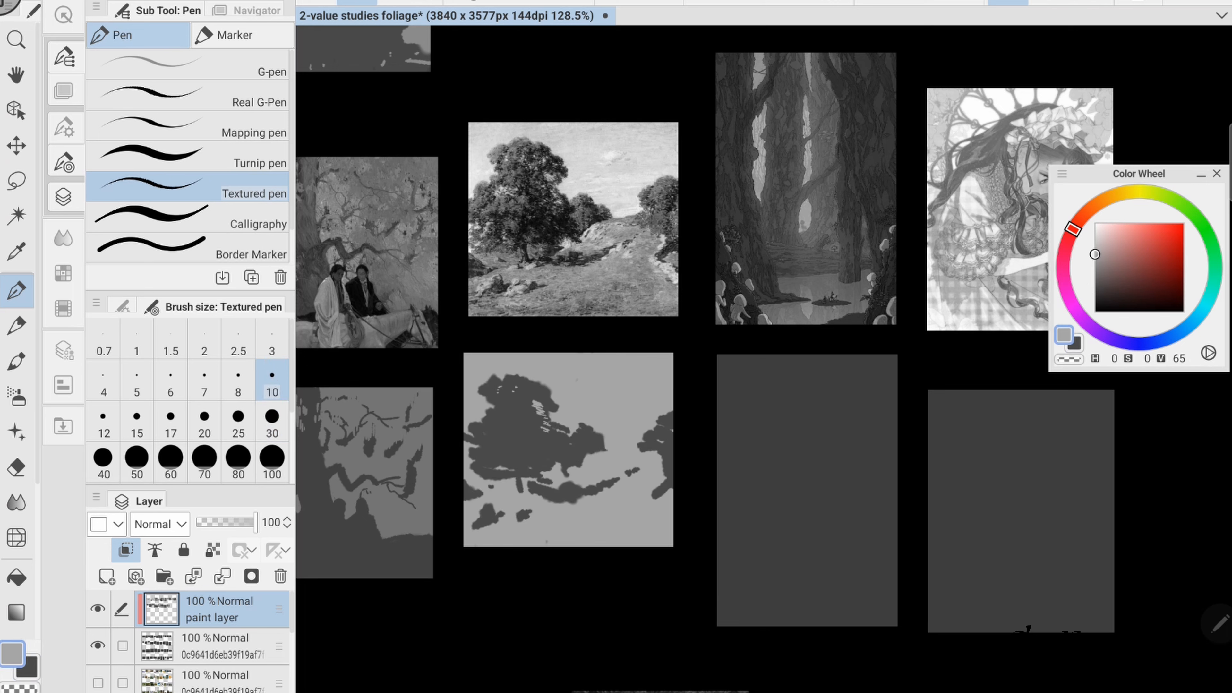
key("x")
left_click_drag(644, 421, 672, 410)
mouse_move(640, 454)
left_mouse_down()
mouse_move(660, 466)
mouse_move(643, 444)
left_mouse_up()
key("x")
left_click_drag(485, 504, 473, 526)
- Fleck the eighth study's large tree with small light and dark strokes, and save the file
left_click_drag(727, 369, 686, 362)
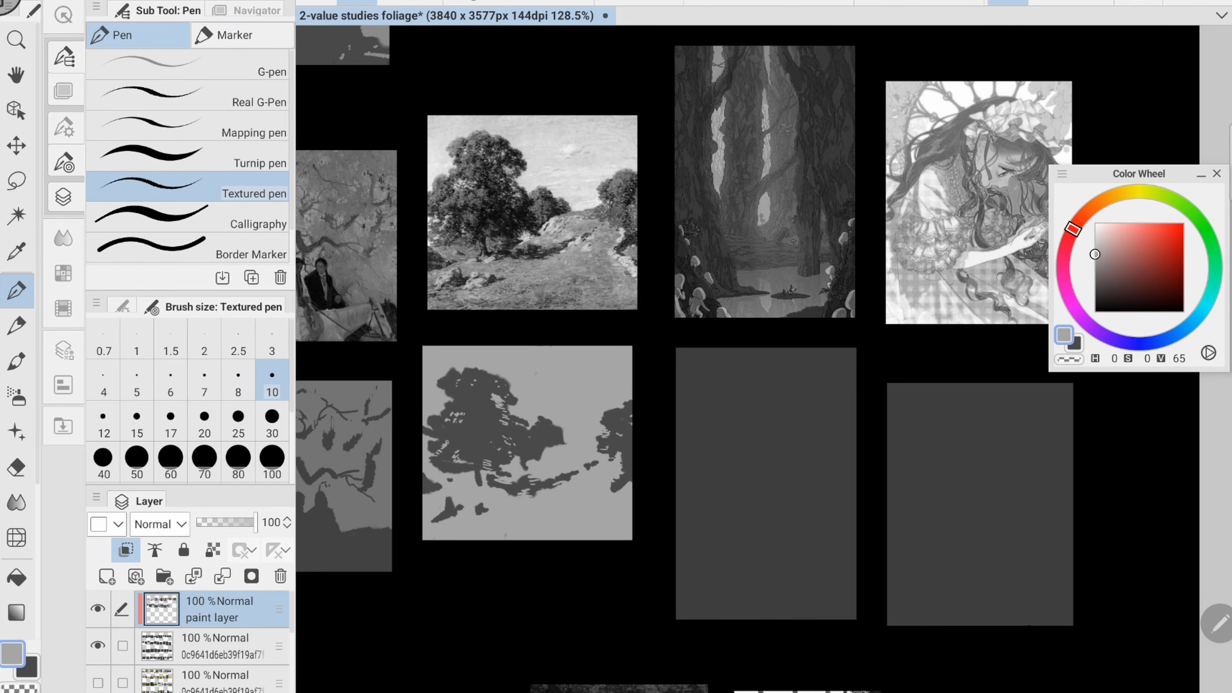
key("x")
left_click_drag(425, 461, 436, 469)
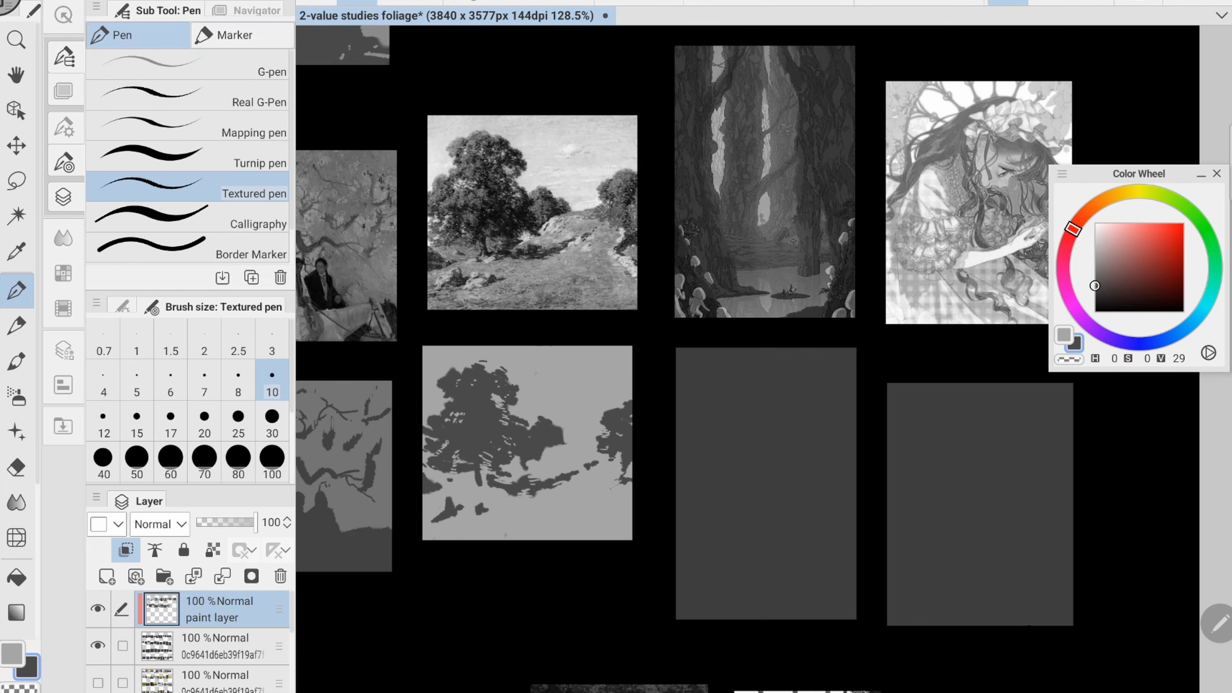
key("x")
mouse_move(803, 479)
left_mouse_down()
mouse_move(764, 449)
mouse_move(583, 469)
left_mouse_up()
key("x")
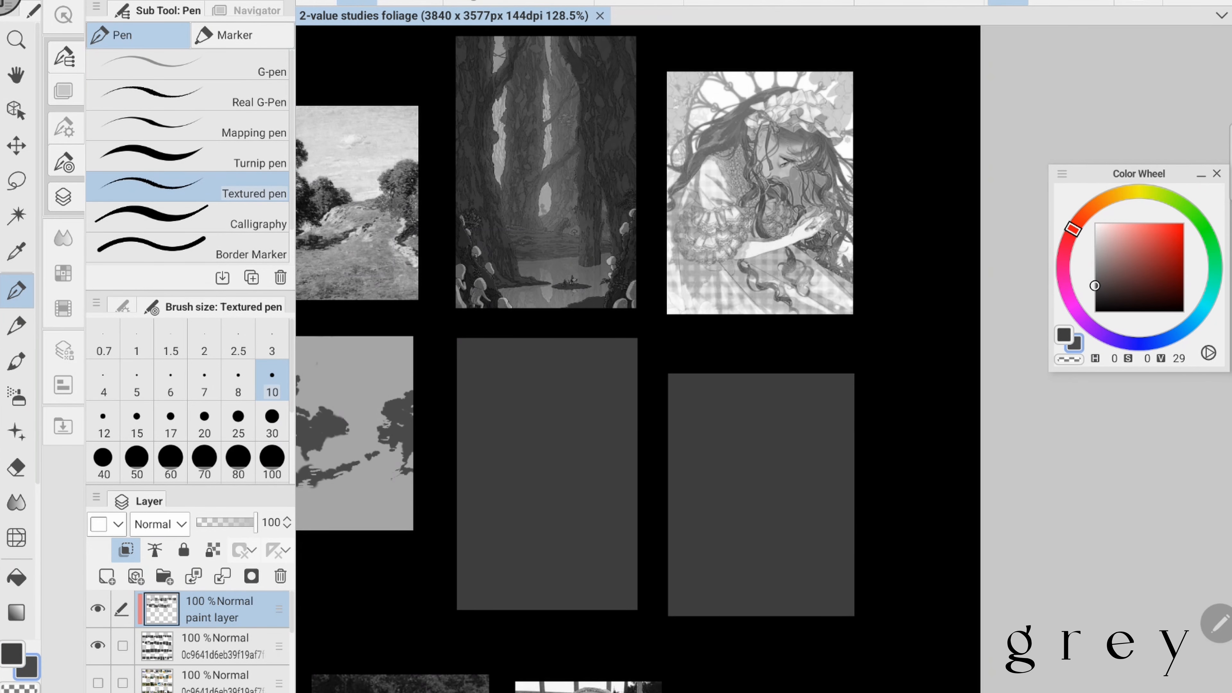
- Paint the ninth study's gaps between the trunks and its edge mushrooms in light grey of value 66 with brush size 30
key("x")
key("bracketright")
key("bracketright")
left_click_drag(506, 340, 509, 492)
left_click_drag(559, 339, 547, 515)
left_click_drag(489, 575, 494, 584)
left_click_drag(461, 582, 461, 609)
left_click_drag(634, 583, 633, 608)
left_click_drag(625, 513, 625, 526)
left_click_drag(635, 499, 636, 505)
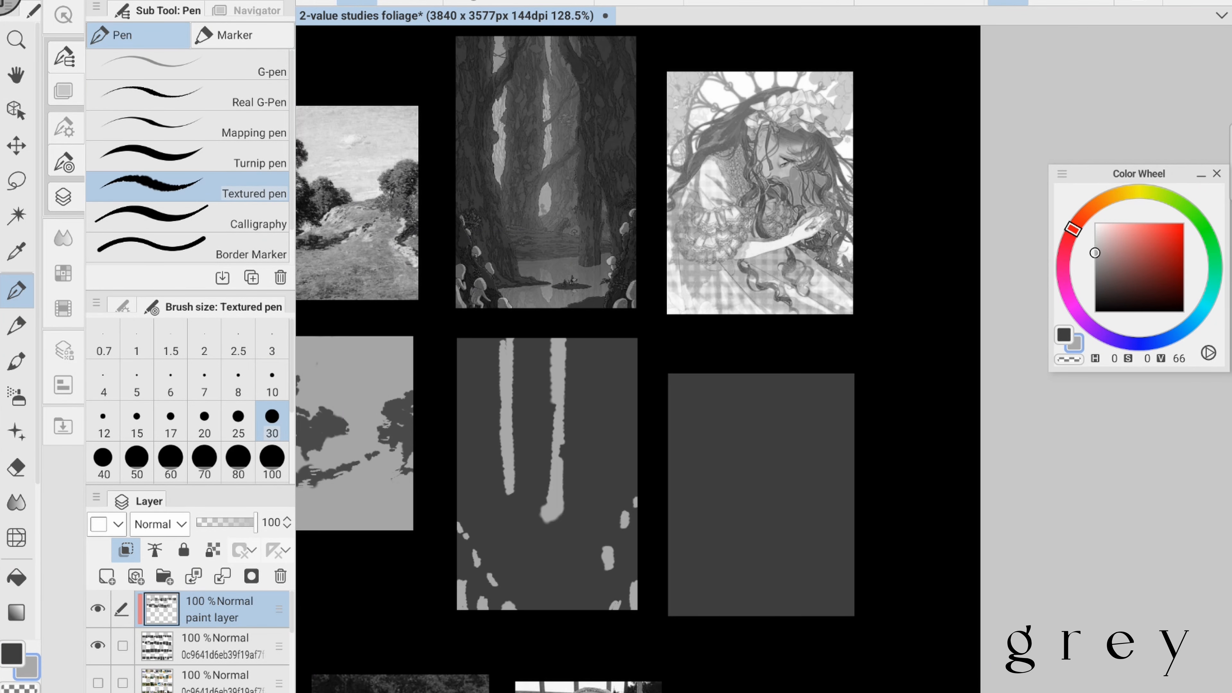
- Paint the forest study's pool in light grey, and break the pool and trunk gaps with dark strokes of value 24
mouse_move(605, 552)
left_mouse_down()
mouse_move(505, 598)
mouse_move(570, 610)
left_mouse_up()
mouse_move(529, 566)
left_mouse_down()
mouse_move(510, 602)
mouse_move(612, 567)
mouse_move(607, 553)
left_mouse_up()
key("x")
left_click_drag(557, 589, 591, 588)
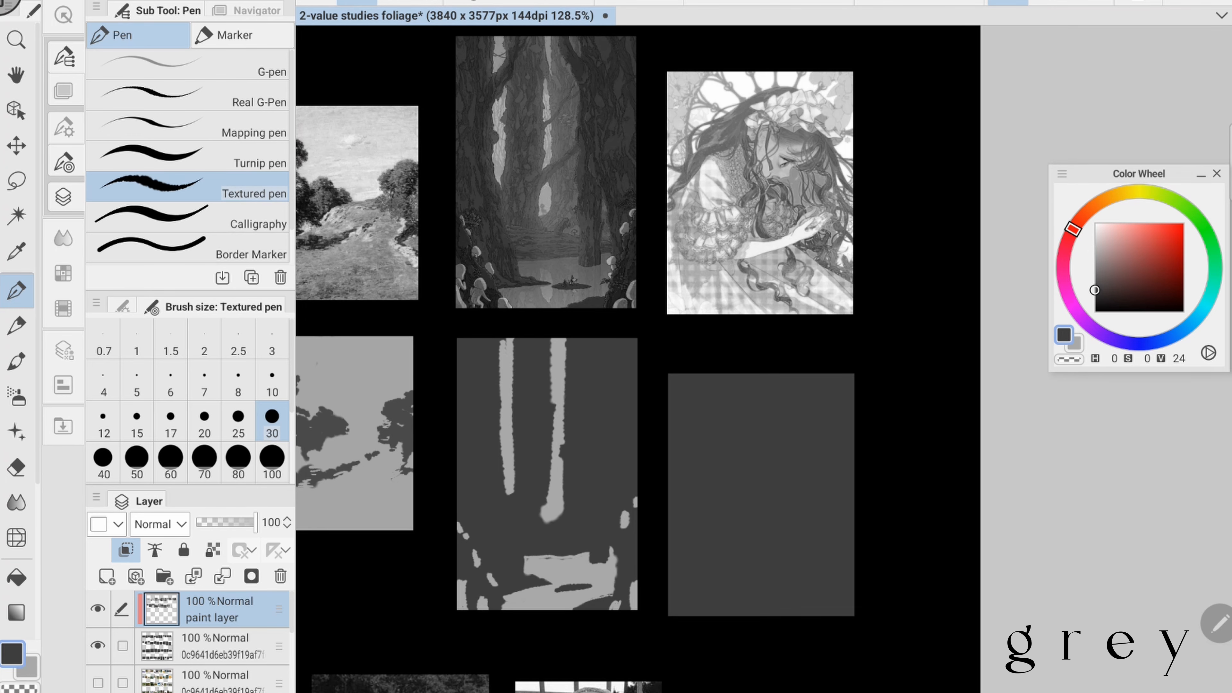
left_click_drag(551, 461, 565, 451)
left_click_drag(551, 403, 565, 398)
left_click_drag(551, 352, 565, 376)
left_click_drag(513, 378, 500, 395)
left_click_drag(621, 519, 626, 511)
left_click_drag(626, 519, 649, 439)
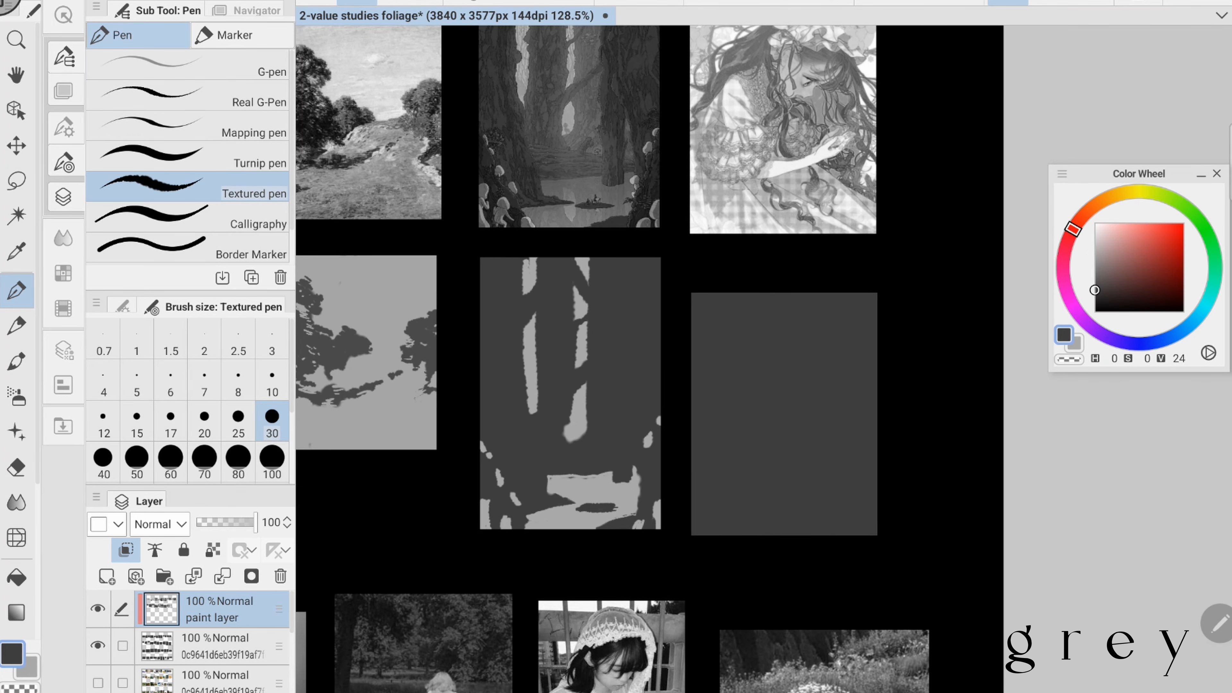
- Add small light strokes to the forest study's foreground and pool edge with a smaller brush
key("x")
key("bracketleft")
key("bracketleft")
left_click_drag(500, 515, 512, 512)
left_click_drag(604, 505, 617, 506)
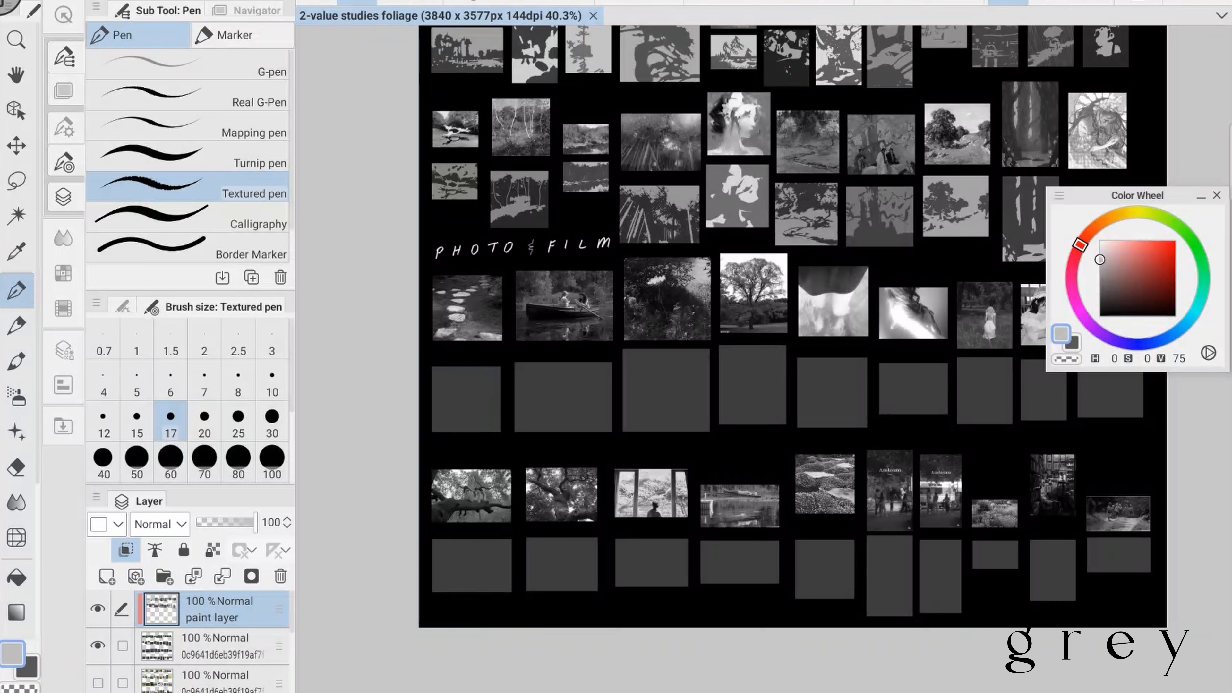
- Darken the stepping-stone study's ground, and block in its main stones in light grey of value 75 with brush size 30
scroll(456, 335, "up", 6)
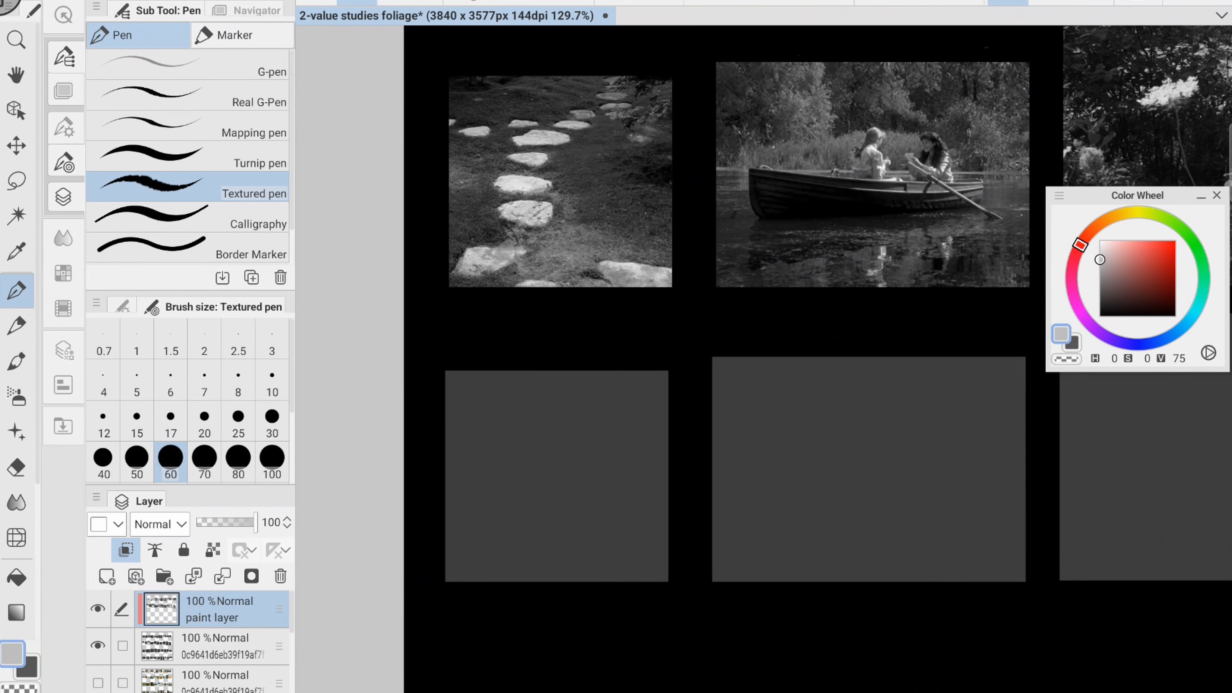
key("x")
mouse_move(543, 408)
left_mouse_down()
mouse_move(620, 490)
mouse_move(558, 487)
left_mouse_up()
key("x")
key("bracketleft")
key("bracketleft")
key("bracketleft")
left_click_drag(512, 472, 545, 463)
left_click_drag(505, 499, 539, 503)
left_click_drag(496, 525, 533, 531)
left_click_drag(503, 571, 457, 584)
left_click_drag(596, 575, 664, 581)
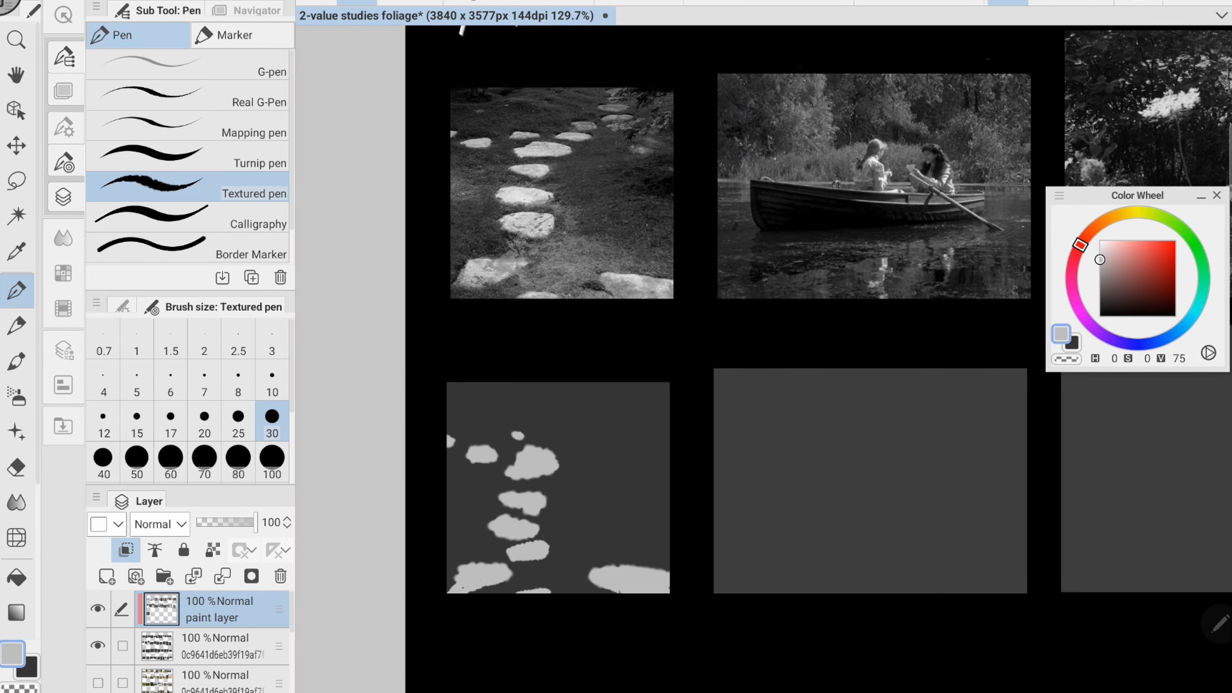
- Add the distant stepping stones, and trim the larger path stones with dark and light strokes at brush size 17
left_click_drag(606, 403, 630, 403)
key("x")
key("bracketleft")
key("bracketleft")
key("bracketleft")
left_click_drag(519, 449, 553, 450)
key("x")
mouse_move(505, 489)
left_mouse_down()
mouse_move(539, 485)
mouse_move(544, 505)
left_mouse_up()
key("x")
key("x")
mouse_move(491, 535)
left_mouse_down()
mouse_move(538, 538)
mouse_move(551, 553)
left_mouse_up()
- Touch up a distant stone and reshape the lower stone in the middle of the path
key("x")
key("x")
left_click_drag(460, 564, 555, 563)
key("x")
key("m")
left_click_drag(490, 506, 492, 505)
left_click_drag(530, 539, 530, 532)
key("ctrl+d")
key("p")
left_click_drag(609, 426, 636, 424)
left_click_drag(501, 545, 527, 565)
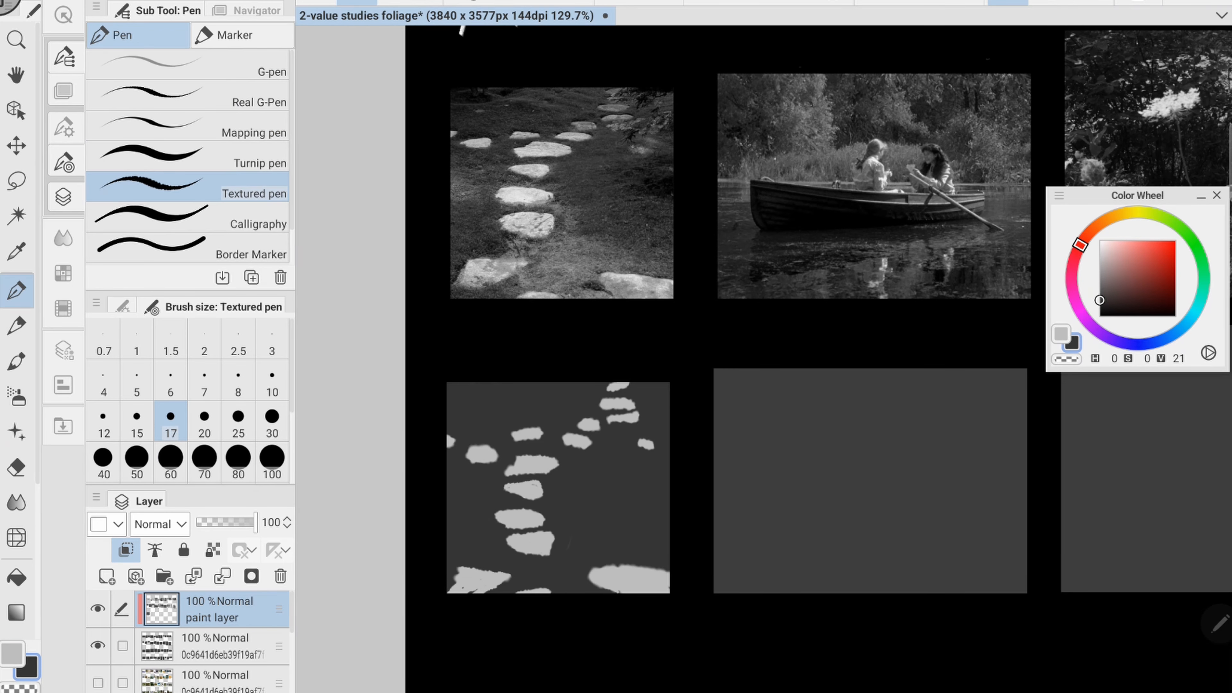
- Add stones at the path study's right edge and flatten the upper path stones with strokes of values 75 and 21
key("x")
left_click_drag(635, 441, 658, 451)
left_click_drag(666, 474, 669, 475)
key("x")
key("x")
mouse_move(511, 430)
left_mouse_down()
mouse_move(543, 429)
mouse_move(564, 456)
mouse_move(550, 479)
left_mouse_up()
key("x")
left_click_drag(506, 492, 544, 495)
- Refine the lower path stone, the two foreground corner stones and the small distant stones at brush size 17
key("x")
left_click_drag(572, 438, 556, 444)
left_click_drag(504, 539, 555, 558)
left_click_drag(449, 582, 521, 577)
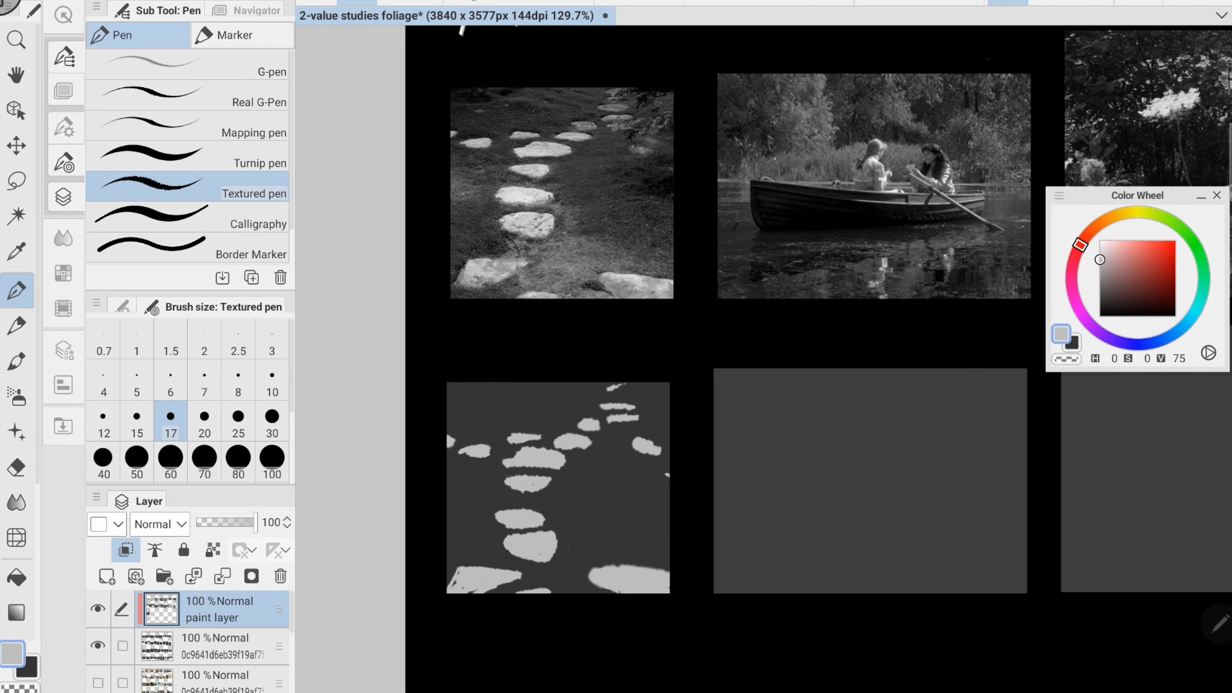
key("x")
left_click_drag(609, 570, 667, 573)
- Cover the boat study's background with mid-grey of value 56 using brush size 60
key("x")
mouse_move(578, 421)
left_mouse_down()
mouse_move(590, 418)
mouse_move(594, 445)
left_mouse_up()
key("x")
left_click_drag(849, 340, 549, 348)
- Block in the boat's hull and the water below it in dark grey of value 21, using brush size 60 for the water
key("x")
left_click_drag(578, 430, 604, 497)
left_click_drag(1105, 263, 1100, 274)
left_click_drag(579, 431, 650, 447)
key("bracketright")
key("bracketright")
key("bracketright")
key("bracketright")
key("bracketright")
key("bracketright")
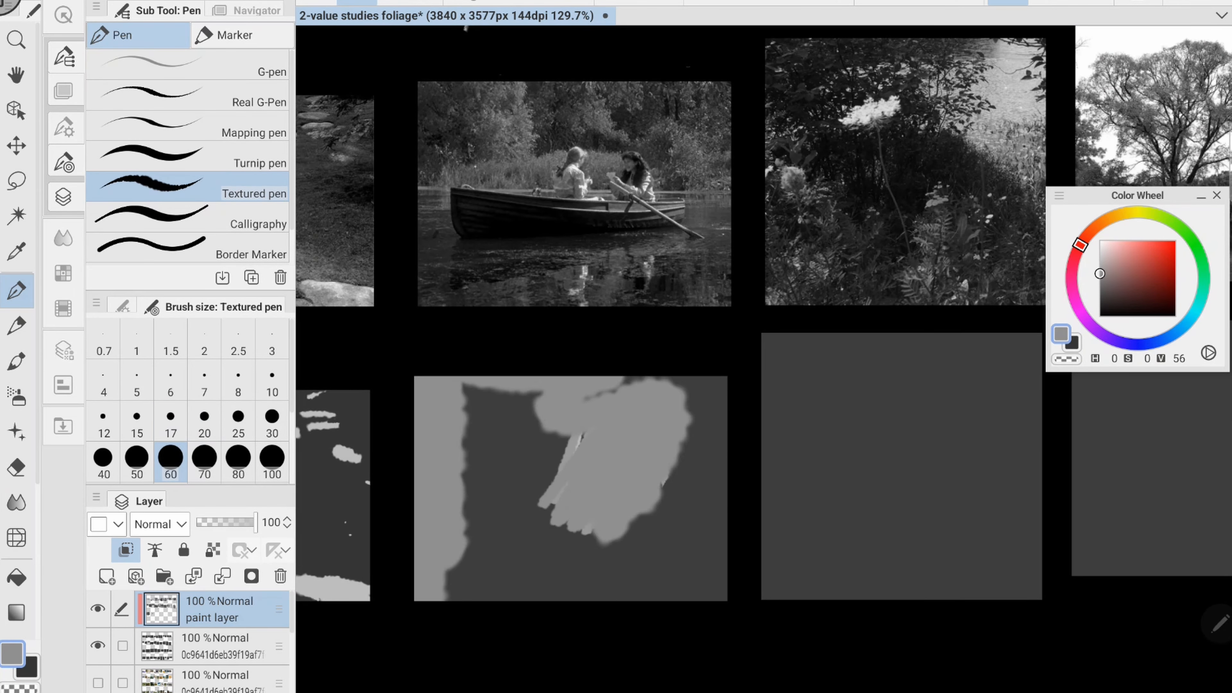
left_click_drag(436, 417, 699, 465)
- Add light strokes of value 56 along the boat's hull and the waterline, reducing the brush to size 15
key("x")
key("bracketleft")
key("bracketleft")
key("bracketleft")
left_click_drag(454, 475, 671, 517)
mouse_move(460, 492)
left_mouse_down()
mouse_move(647, 498)
mouse_move(669, 514)
left_mouse_up()
key("bracketright")
key("bracketright")
key("bracketright")
left_click_drag(426, 495, 531, 590)
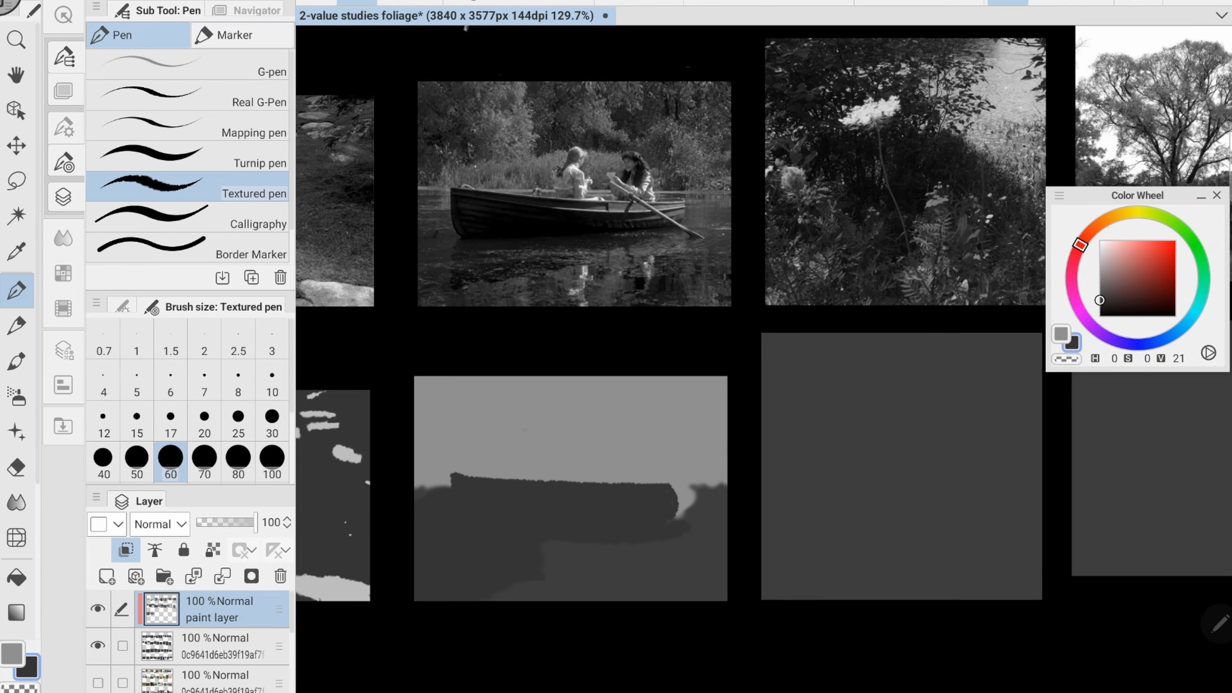
- Fill in the remaining dark water, and paint the two figures and the background tree masses in dark grey
left_click_drag(693, 495, 715, 590)
left_click_drag(567, 447, 560, 475)
mouse_move(621, 442)
left_mouse_down()
mouse_move(621, 475)
mouse_move(720, 471)
left_mouse_up()
left_click_drag(469, 380, 419, 457)
left_click_drag(426, 388, 451, 432)
mouse_move(533, 383)
left_mouse_down()
mouse_move(589, 424)
mouse_move(630, 417)
mouse_move(683, 449)
left_mouse_up()
left_click_drag(640, 383, 721, 441)
key("bracketleft")
key("bracketleft")
key("bracketleft")
key("x")
mouse_move(450, 475)
left_mouse_down()
mouse_move(451, 500)
mouse_move(418, 502)
mouse_move(667, 499)
mouse_move(593, 509)
left_mouse_up()
key("bracketleft")
key("bracketleft")
key("bracketleft")
key("bracketleft")
left_click_drag(528, 494, 665, 487)
left_click_drag(713, 515, 728, 514)
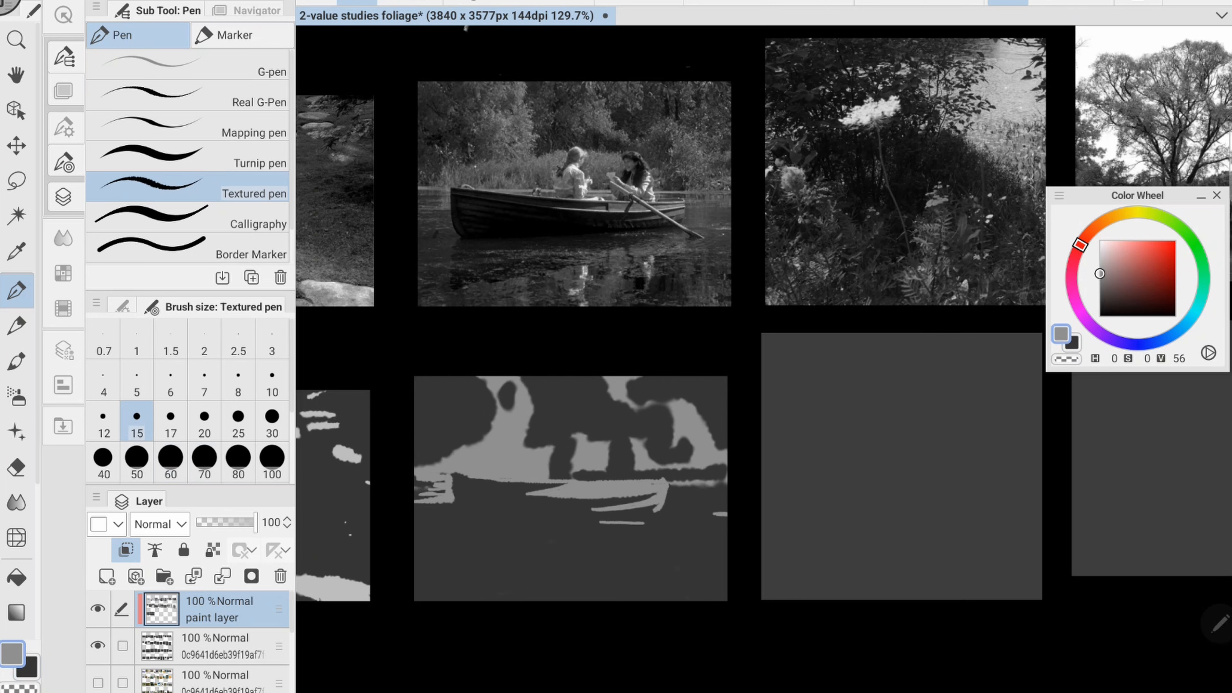
- Paint the light band under the boat and the two figures' reflections in the water, enlarging the brush to size 25
left_click_drag(509, 546, 672, 525)
key("bracketright")
left_click_drag(539, 569, 558, 601)
key("bracketright")
key("bracketright")
left_click_drag(573, 556, 564, 594)
left_click_drag(628, 551, 617, 580)
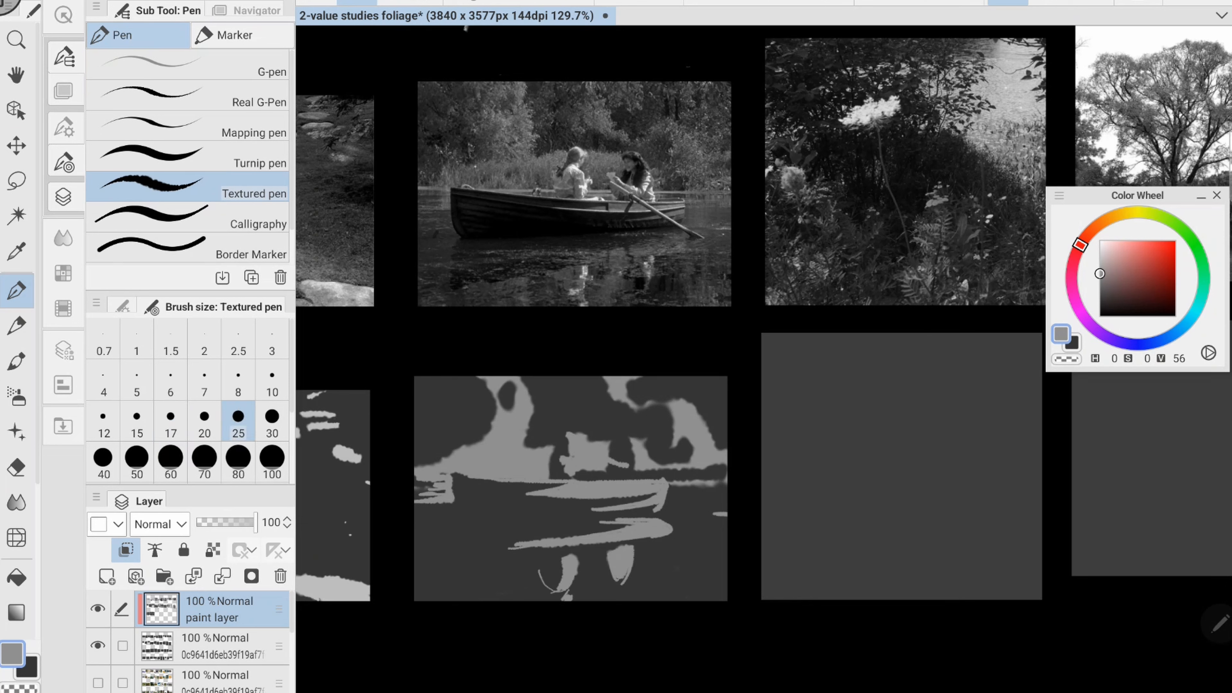
- Break up the boat study's tree and reed edges into leafy texture with dark and light strokes at brush size 15
key("x")
key("bracketleft")
key("bracketleft")
key("bracketleft")
key("x")
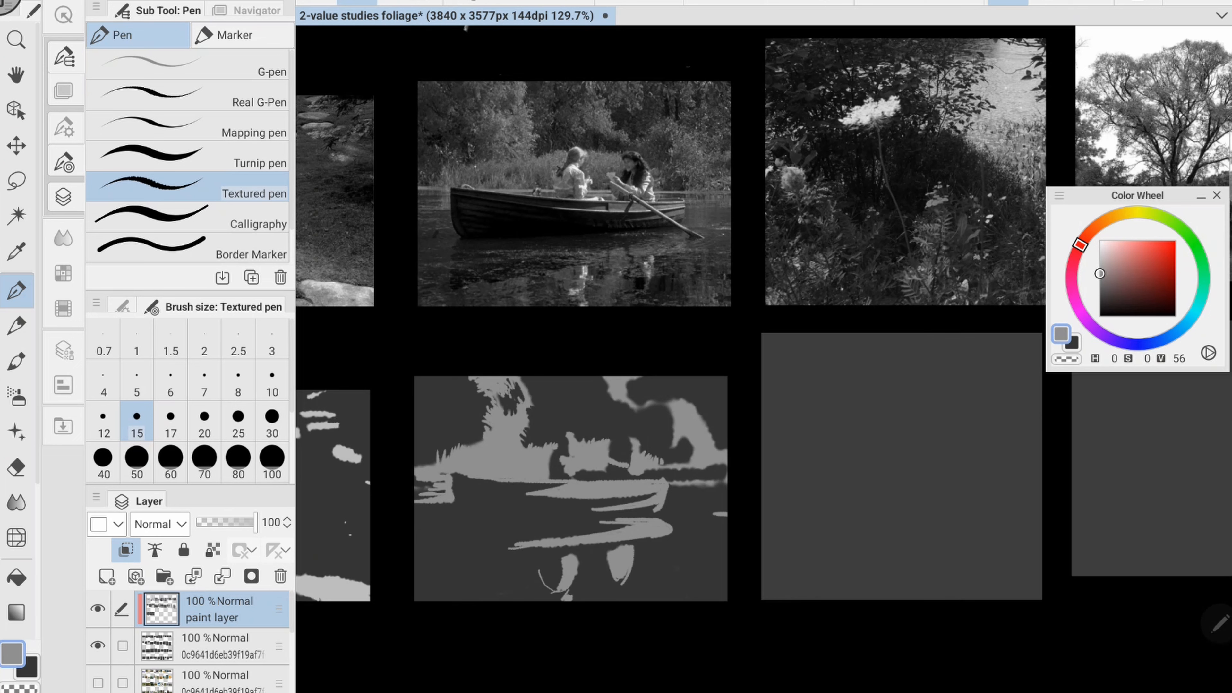
key("x")
key("x")
key("x")
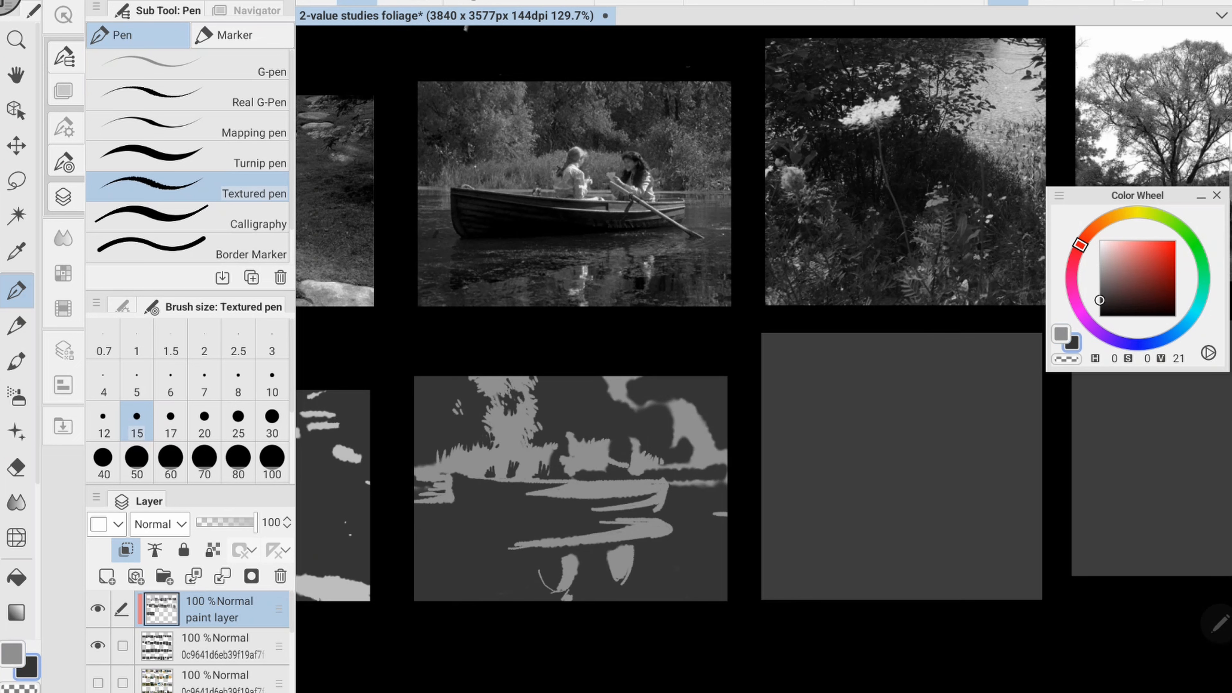
key("x")
left_click_drag(603, 390, 596, 415)
key("x")
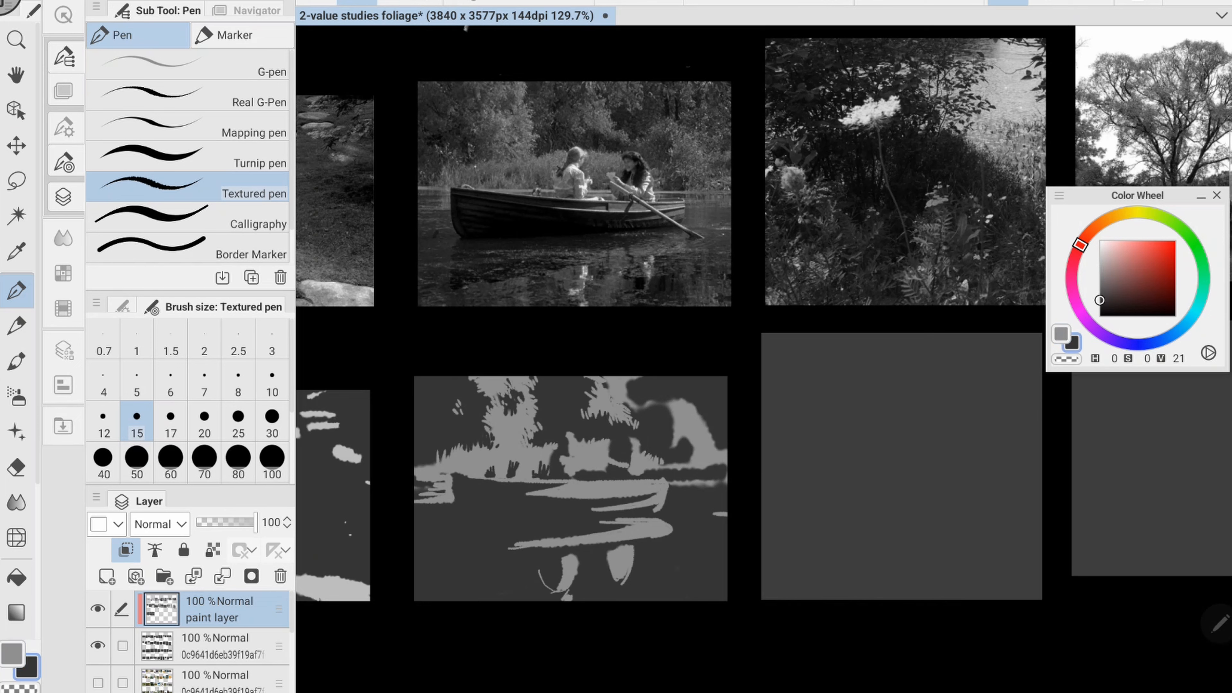
key("x")
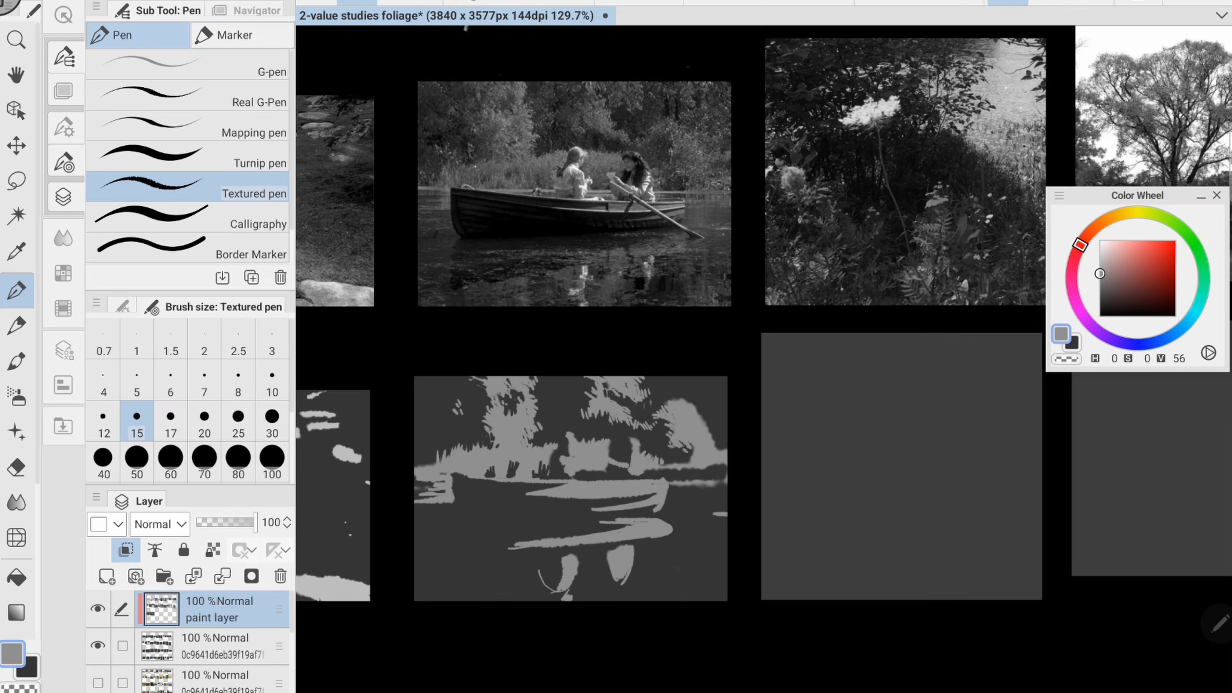
key("x")
key("x")
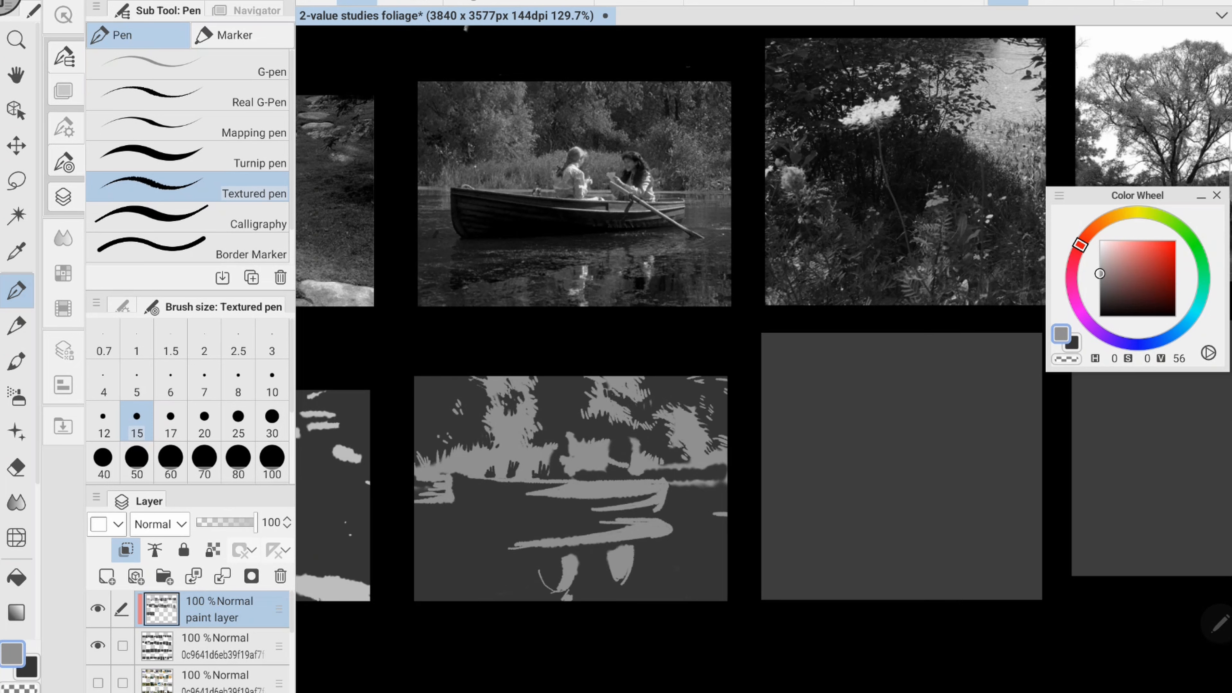
- Add light horizontal ripples across the water and a diagonal oar from the boat at brush size 15
left_click_drag(570, 531, 595, 530)
left_click_drag(493, 546, 516, 544)
left_click_drag(563, 565, 481, 579)
left_click_drag(551, 579, 415, 599)
left_click_drag(522, 537, 450, 542)
left_click_drag(607, 466, 697, 528)
- Touch up the boat study's figure and hull in dark grey, and add light ripples in the water's lower corners
key("x")
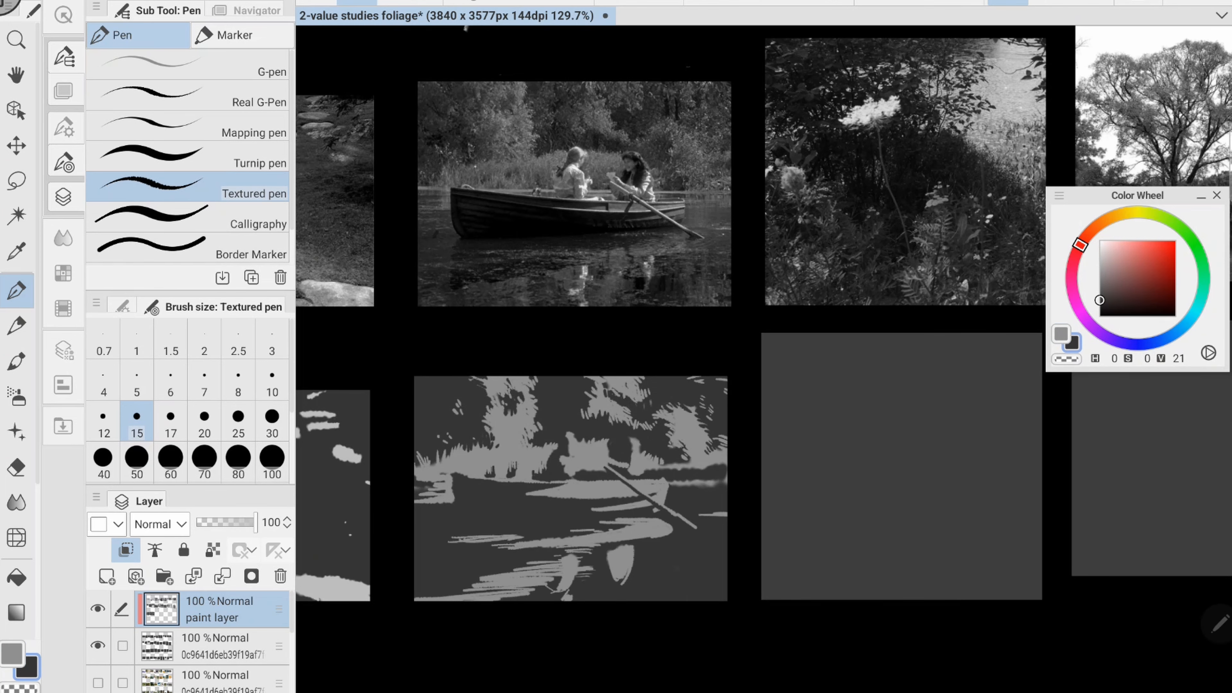
scroll(971, 424, "down", 1)
left_click_drag(621, 464, 635, 463)
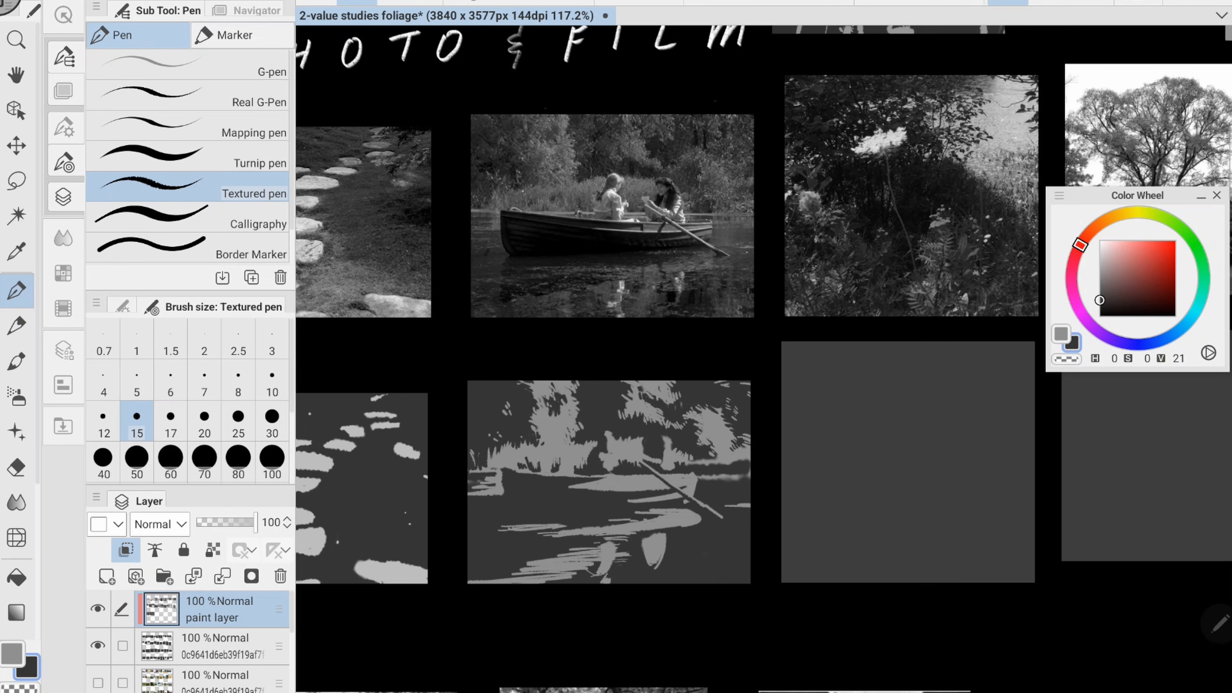
key("x")
left_click_drag(517, 551, 545, 557)
left_click_drag(703, 565, 734, 566)
left_click_drag(698, 575, 735, 579)
key("x")
left_click_drag(629, 539, 603, 540)
left_click_drag(582, 528, 632, 524)
mouse_move(649, 514)
left_mouse_down()
mouse_move(680, 512)
mouse_move(688, 532)
left_mouse_up()
- Block in the white flower study with a light upper-right area of value 77 and dark foliage of value 16 at brush size 60
key("x")
key("x")
left_click_drag(872, 436, 531, 453)
left_click(1099, 257)
left_click_drag(632, 381, 672, 422)
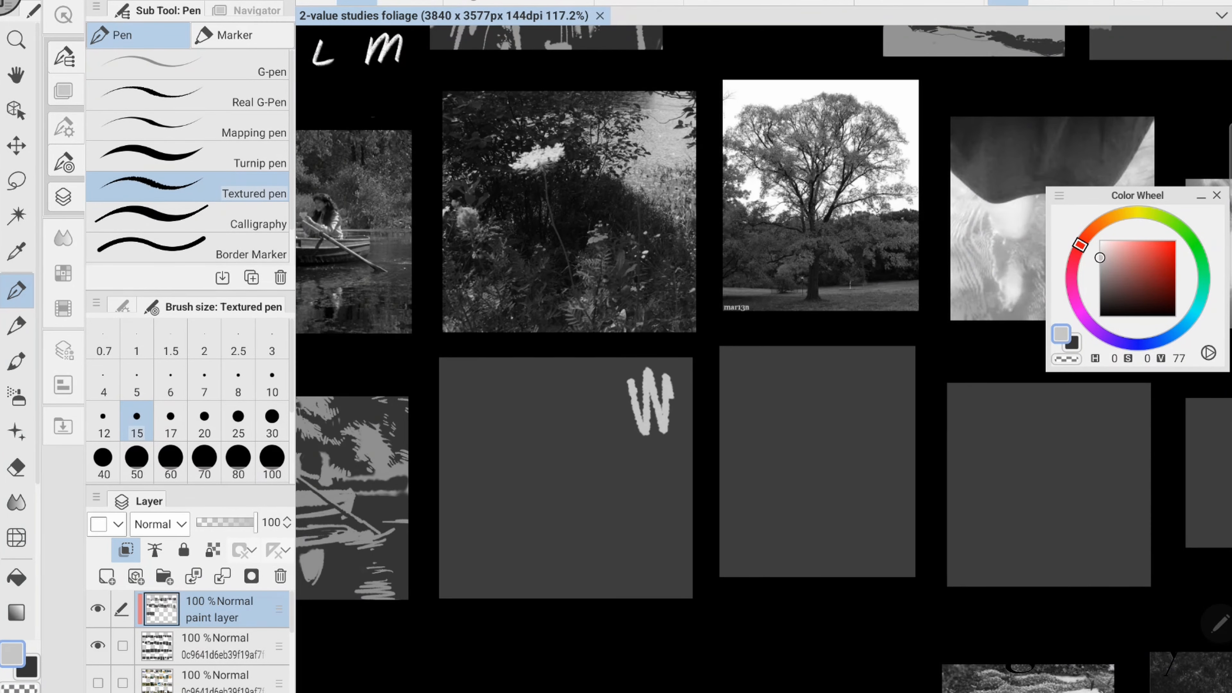
mouse_move(571, 398)
left_mouse_down()
mouse_move(677, 479)
mouse_move(689, 509)
left_mouse_up()
key("bracketright")
- Dab light grey patches for the white flower and scattered blossoms across the flower study's dark foliage at brush size 30
key("x")
key("bracketright")
key("bracketright")
key("bracketright")
key("bracketright")
mouse_move(565, 366)
left_mouse_down()
mouse_move(451, 524)
mouse_move(682, 585)
left_mouse_up()
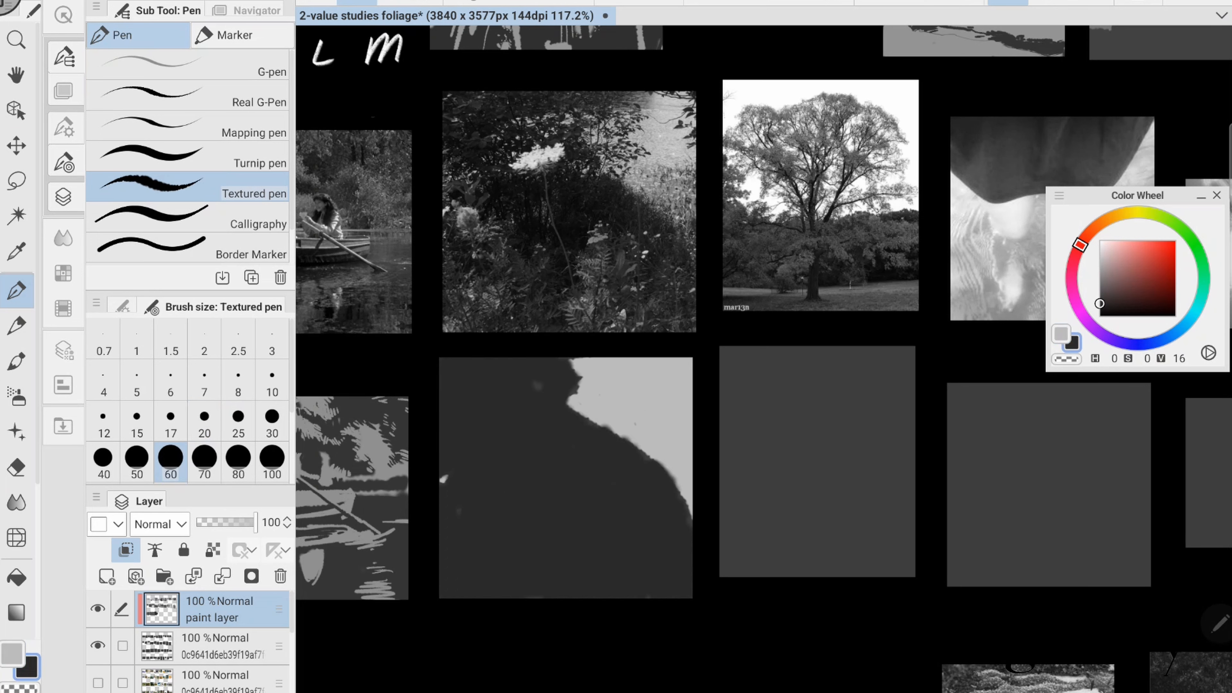
key("x")
left_click_drag(539, 417, 504, 432)
key("ctrl+z")
key("bracketleft")
key("bracketleft")
key("bracketleft")
left_click_drag(473, 491, 472, 508)
left_click_drag(489, 553, 481, 569)
left_click_drag(564, 571, 572, 589)
left_click_drag(574, 379, 554, 382)
- Add small light leaf flecks around the lower blossoms and ferns of the flower study at brush size 20
key("bracketleft")
key("bracketleft")
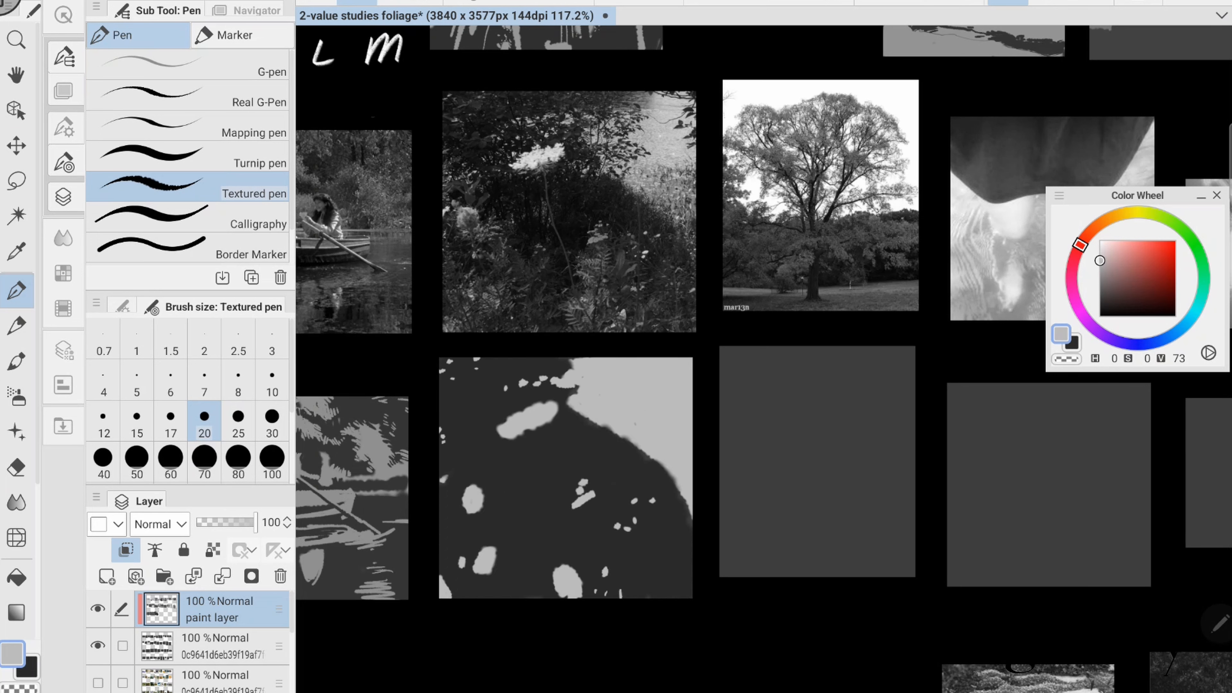
left_click_drag(495, 540, 482, 548)
left_click_drag(504, 546, 493, 553)
left_click_drag(502, 562, 491, 572)
left_click_drag(469, 572, 463, 575)
left_click_drag(498, 582, 494, 587)
left_click_drag(568, 561, 553, 565)
left_click_drag(554, 584, 544, 587)
left_click_drag(556, 591, 549, 598)
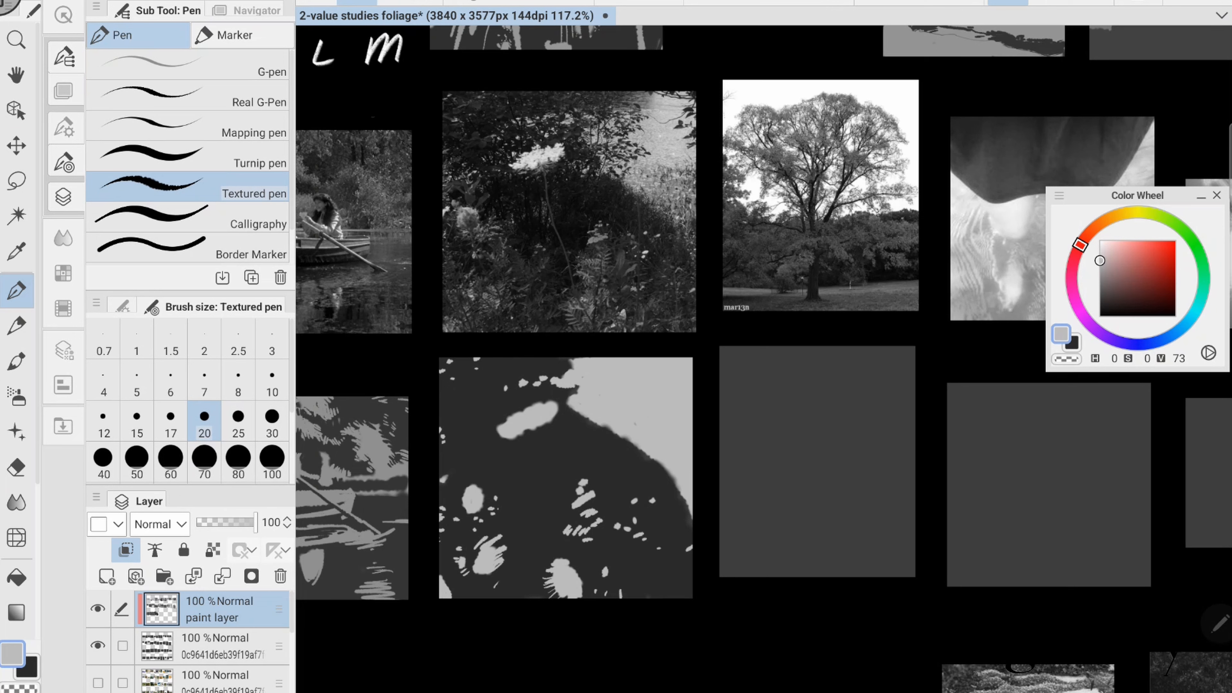
- Carve dark gaps into the flower study's light flower and blossom patches at brush size 15
key("x")
key("bracketleft")
key("bracketleft")
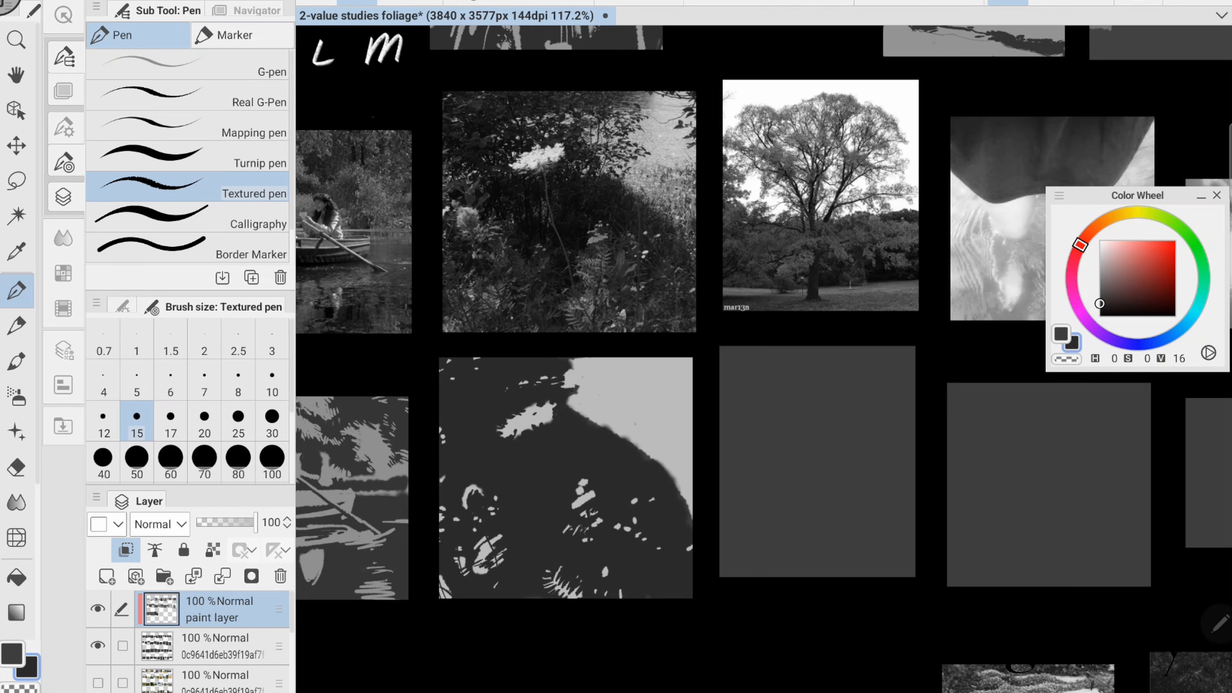
left_click(584, 499, "alt")
left_click_drag(588, 521, 601, 510)
key("x")
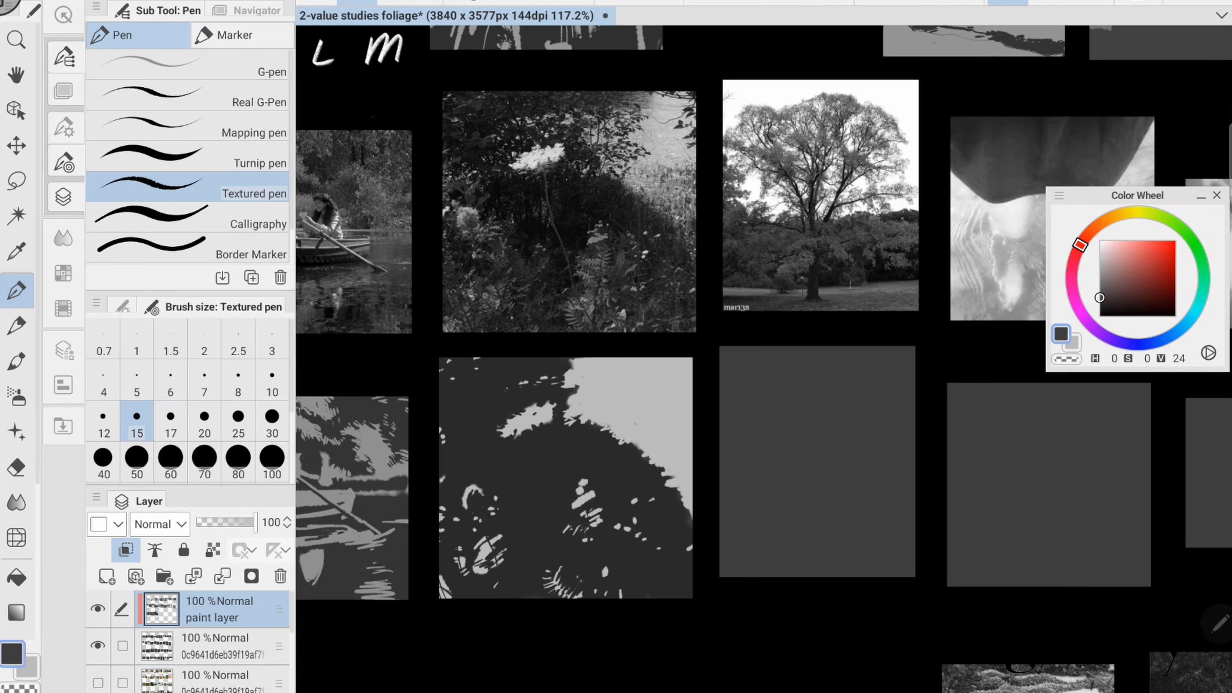
- Break up the flower study's light upper-right area with dark leaf and twig strokes at brush size 10, and save the file
mouse_move(565, 383)
left_mouse_down()
mouse_move(597, 394)
mouse_move(604, 383)
mouse_move(594, 421)
left_mouse_up()
key("bracketleft")
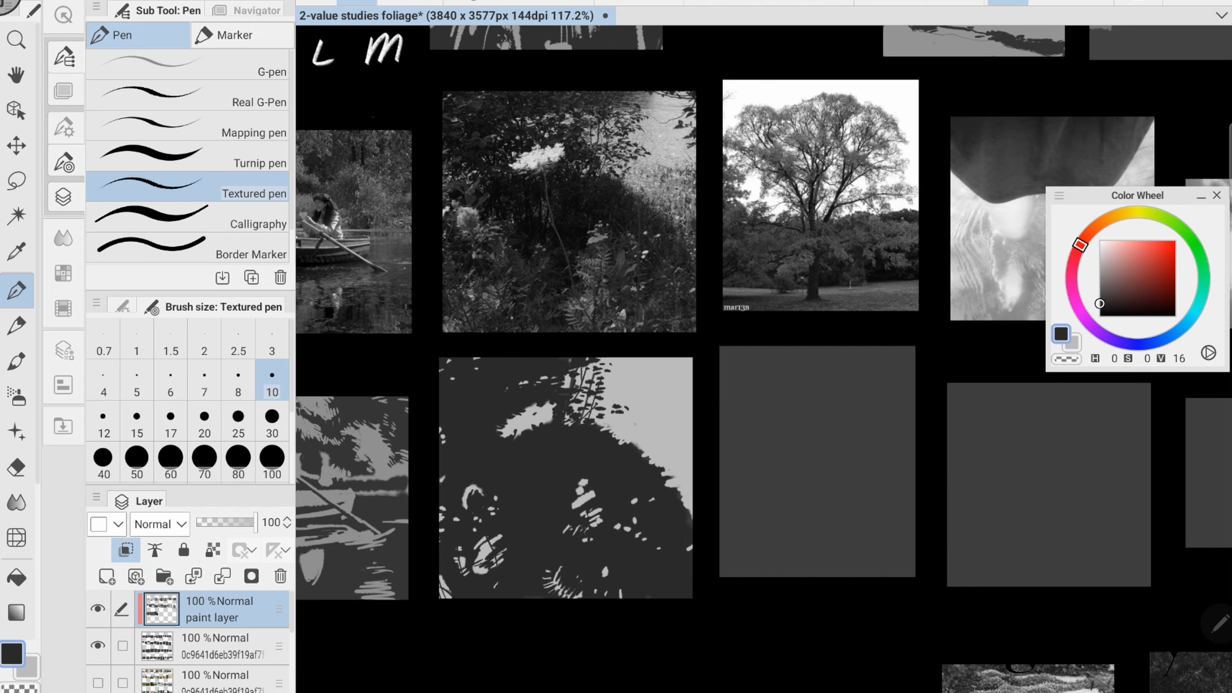
key("x")
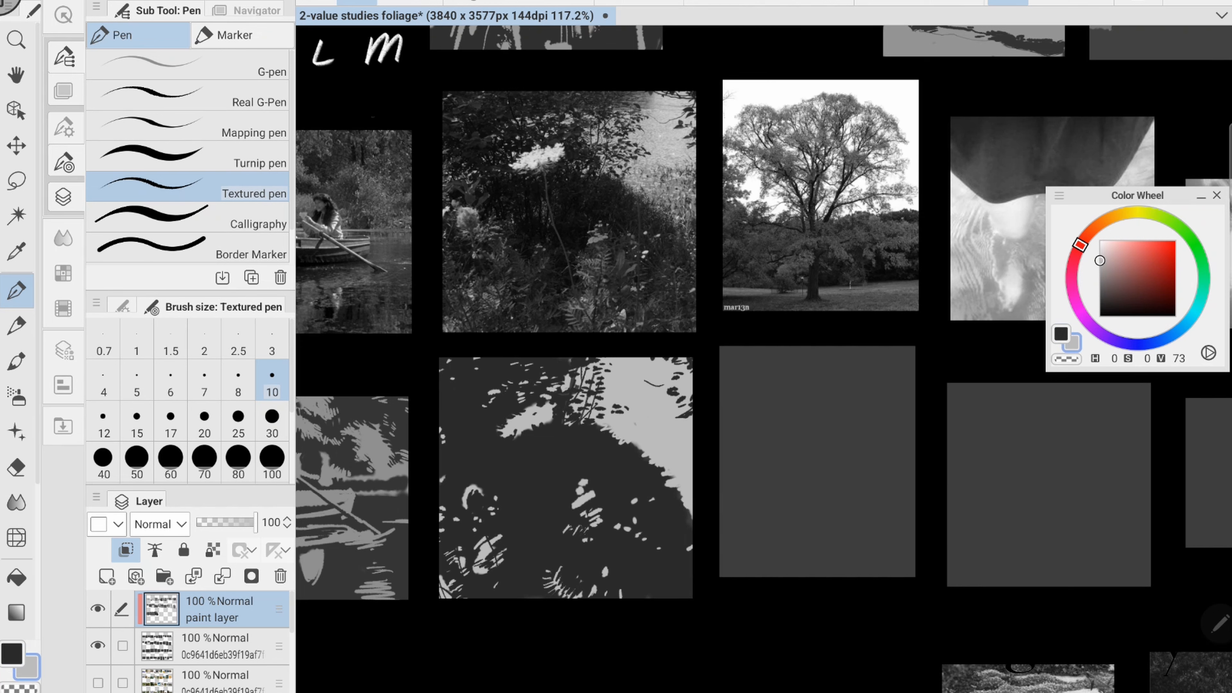
key("x")
left_click_drag(688, 419, 690, 440)
left_click_drag(662, 459, 689, 493)
left_click_drag(680, 483, 691, 518)
key("x")
left_click_drag(664, 452, 684, 513)
key("x")
left_click_drag(625, 433, 641, 450)
mouse_move(824, 335)
left_mouse_down()
mouse_move(577, 343)
mouse_move(642, 413)
left_mouse_up()
key("ctrl+s")
- Block in the lone tree study with a light sky of value 85 and dark ground of value 21 at brush size 60
key("x")
left_click(1100, 252)
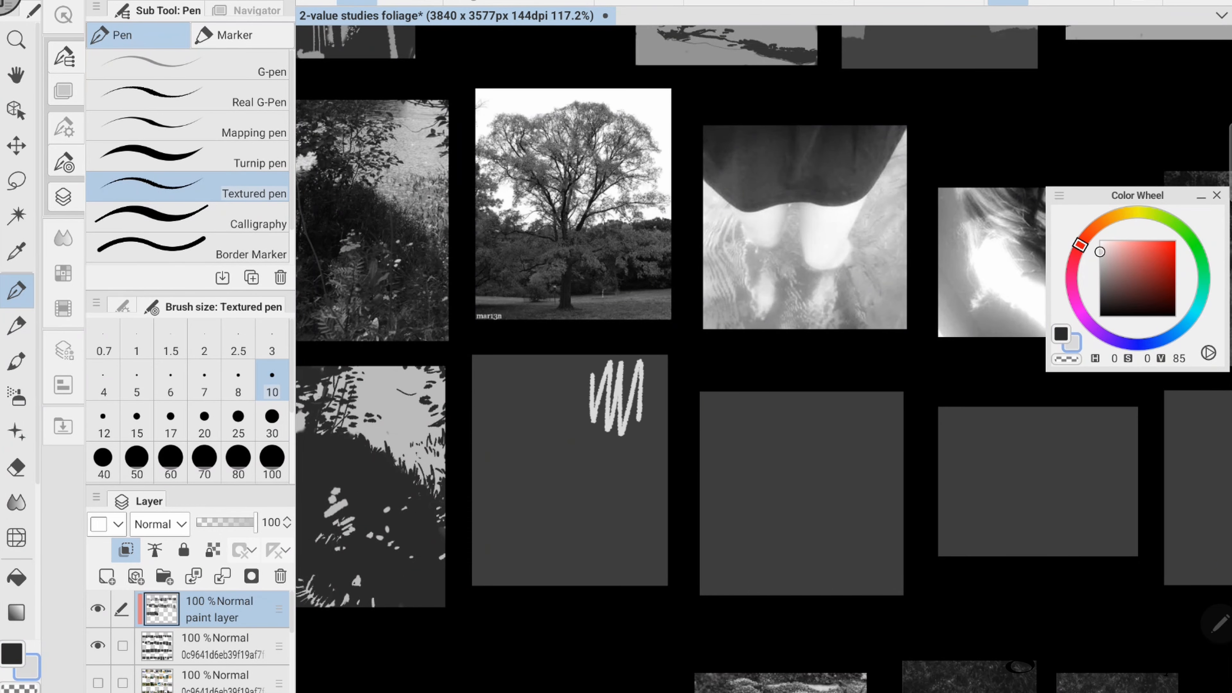
left_click(170, 461)
left_click_drag(485, 369, 655, 575)
key("x")
left_click(1099, 300)
left_click_drag(476, 454, 664, 504)
- Draw the lone tree's trunk and spreading branches in dark grey at brush size 10
left_click(272, 379)
left_click_drag(566, 501, 569, 386)
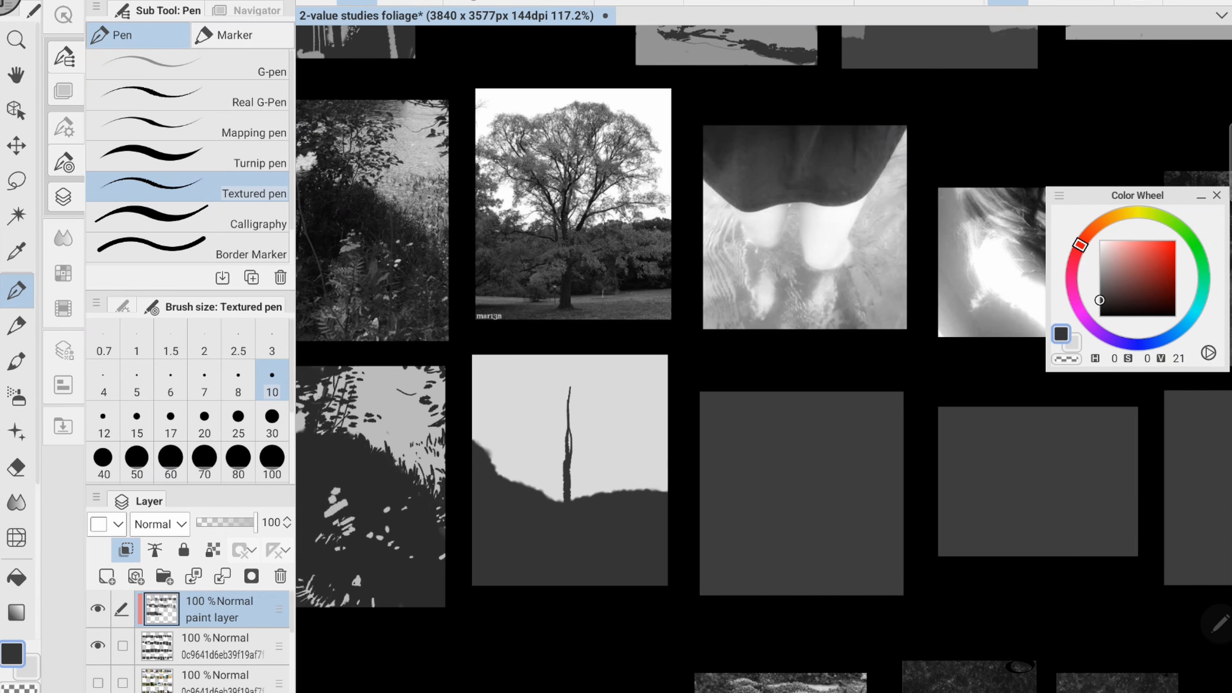
left_click_drag(564, 471, 558, 387)
left_click_drag(570, 451, 595, 379)
left_click_drag(556, 425, 515, 394)
mouse_move(571, 485)
left_mouse_down()
mouse_move(625, 399)
mouse_move(651, 406)
left_mouse_up()
left_click_drag(583, 467, 665, 444)
mouse_move(562, 486)
left_mouse_down()
mouse_move(490, 378)
mouse_move(534, 432)
mouse_move(529, 368)
mouse_move(574, 417)
left_mouse_up()
- Add dark leaf clumps to the tree's crown and roughen the treeline along the horizon at brush size 10
left_click_drag(557, 362, 640, 431)
left_click_drag(621, 371, 662, 408)
left_click_drag(550, 415, 532, 443)
mouse_move(520, 451)
left_mouse_down()
mouse_move(503, 470)
mouse_move(555, 492)
left_mouse_up()
left_click_drag(572, 499, 667, 482)
left_click_drag(479, 442, 497, 472)
- Fill out the tree's crown with extra twigs and leaf strokes, especially around the lower right branch
key("x")
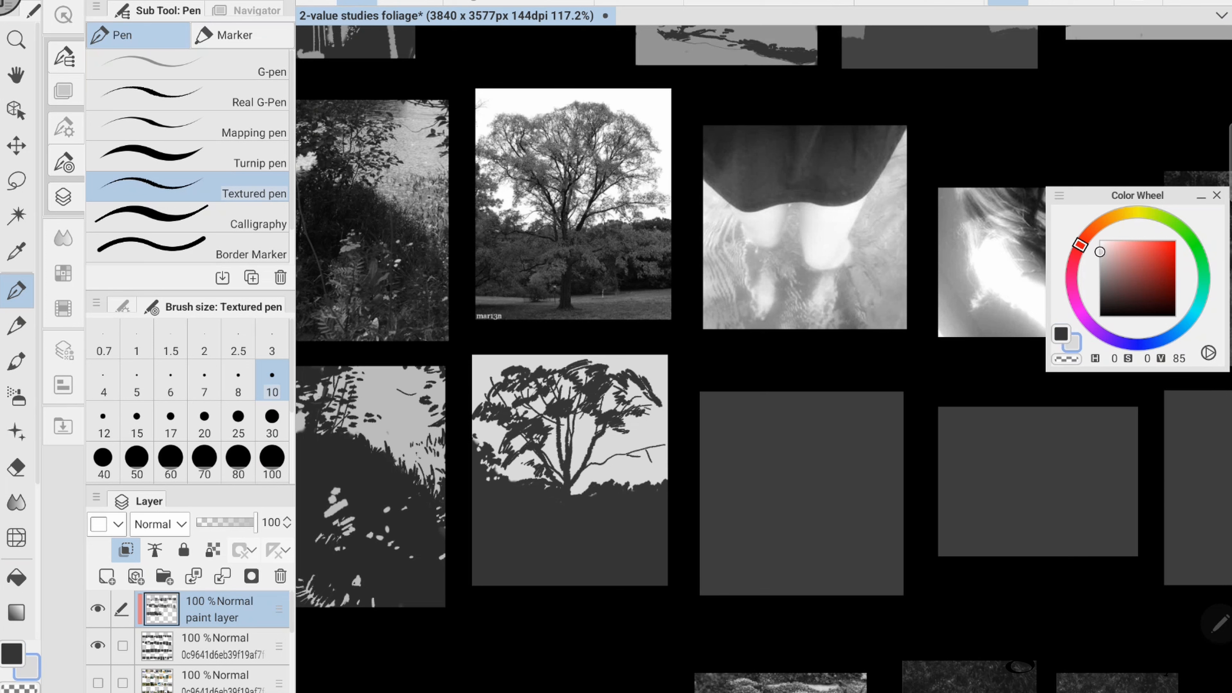
key("x")
left_click_drag(529, 400, 548, 414)
left_click_drag(571, 410, 561, 432)
left_click(170, 380)
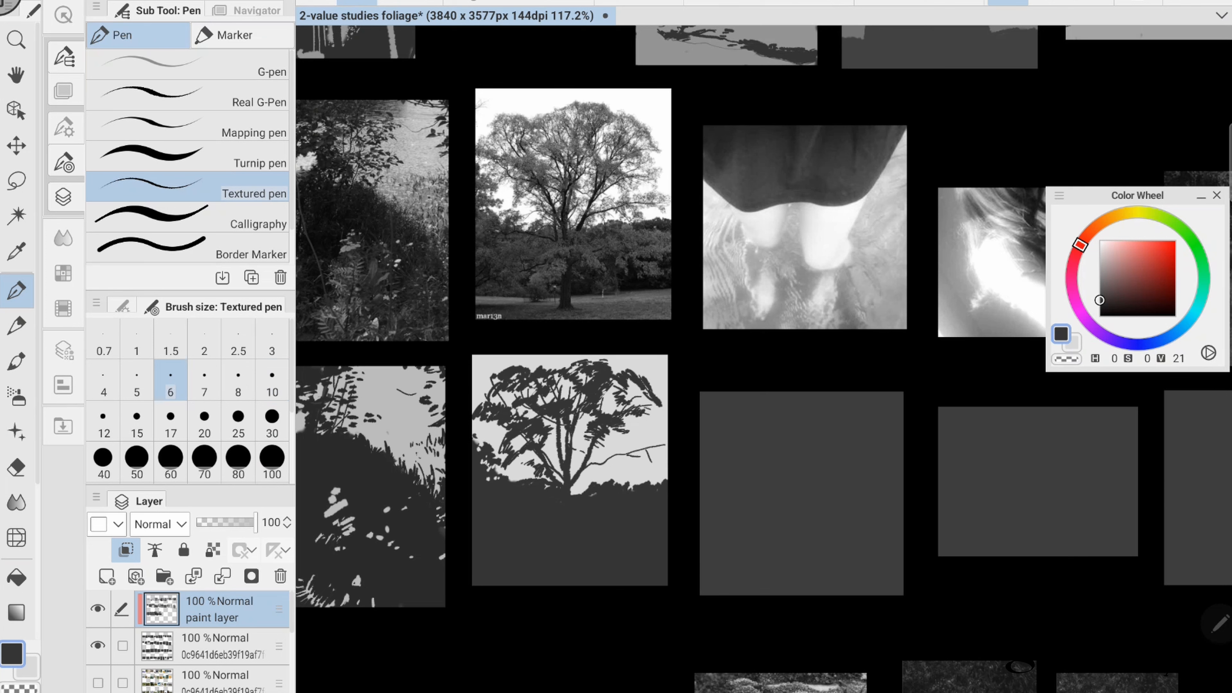
left_click(272, 379)
mouse_move(634, 447)
left_mouse_down()
mouse_move(598, 464)
mouse_move(630, 460)
left_mouse_up()
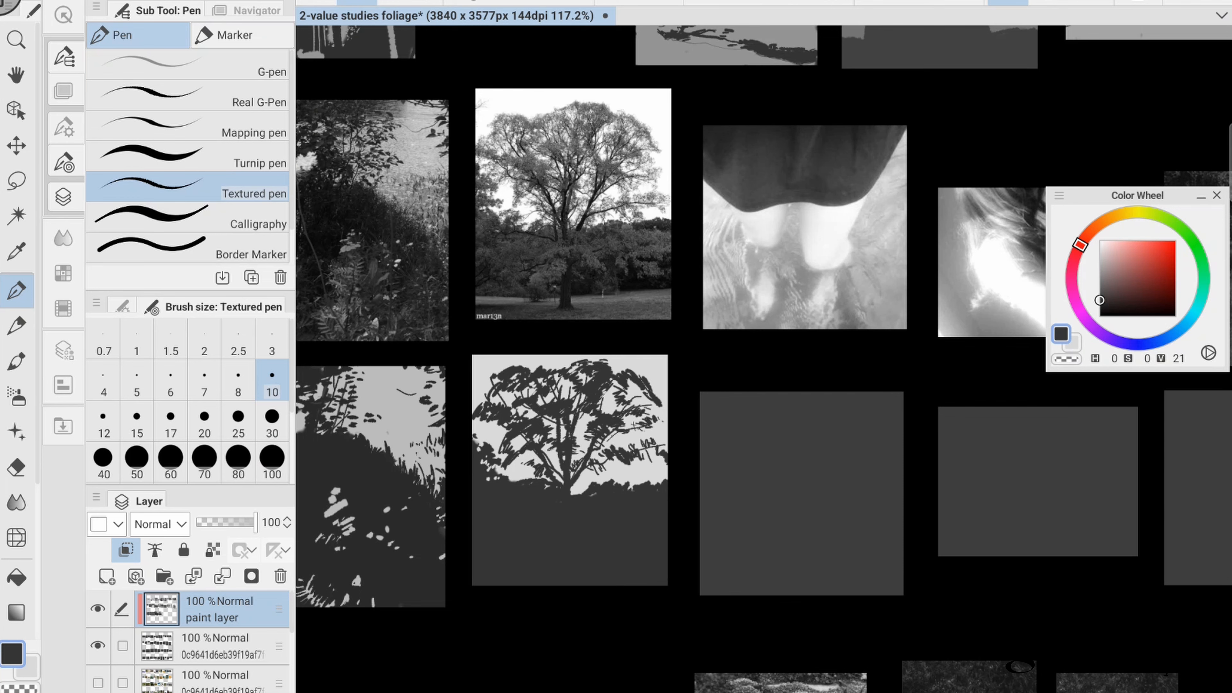
- Paint a light strip of grass across the tree study's lower ground at brush size 25, and save the file
left_click(238, 422)
key("x")
mouse_move(473, 552)
left_mouse_down()
mouse_move(666, 542)
mouse_move(601, 545)
left_mouse_up()
key("x")
- Outline the skirt's curved hem in grey of value 75 at brush size 25 and fill the skirt above it
key("x")
left_click(272, 380)
key("ctrl+s")
- Cover the legs-in-water study's canvas with light grey at brush size 50
left_click_drag(800, 359, 533, 374)
left_click(136, 462)
left_click_drag(538, 431, 522, 520)
mouse_move(582, 419)
left_mouse_down()
mouse_move(562, 599)
mouse_move(604, 600)
left_mouse_up()
- Paint grey water and ripple strokes around the light leg shapes at brush size 25
key("x")
left_click(1099, 260)
left_click_drag(511, 451, 515, 502)
key("ctrl+z")
left_click(238, 421)
left_click_drag(435, 474, 623, 412)
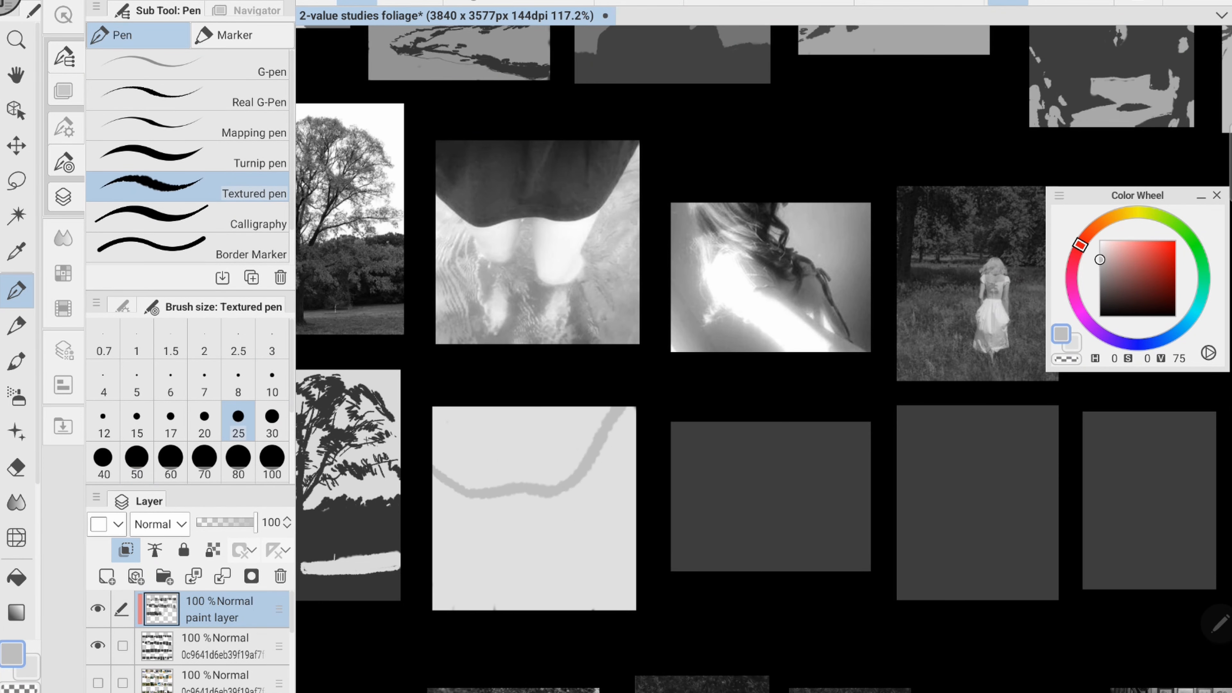
left_click_drag(449, 417, 581, 465)
left_click_drag(531, 552, 582, 565)
mouse_move(581, 560)
left_mouse_down()
mouse_move(616, 449)
mouse_move(594, 536)
left_mouse_up()
mouse_move(450, 493)
left_mouse_down()
mouse_move(440, 523)
mouse_move(456, 607)
left_mouse_up()
left_click_drag(596, 485, 586, 402)
left_click_drag(443, 442, 477, 504)
left_click_drag(451, 490, 488, 525)
left_click_drag(509, 466, 504, 523)
left_click_drag(519, 488, 531, 525)
left_click_drag(577, 466, 567, 523)
left_click_drag(619, 412, 594, 523)
key("x")
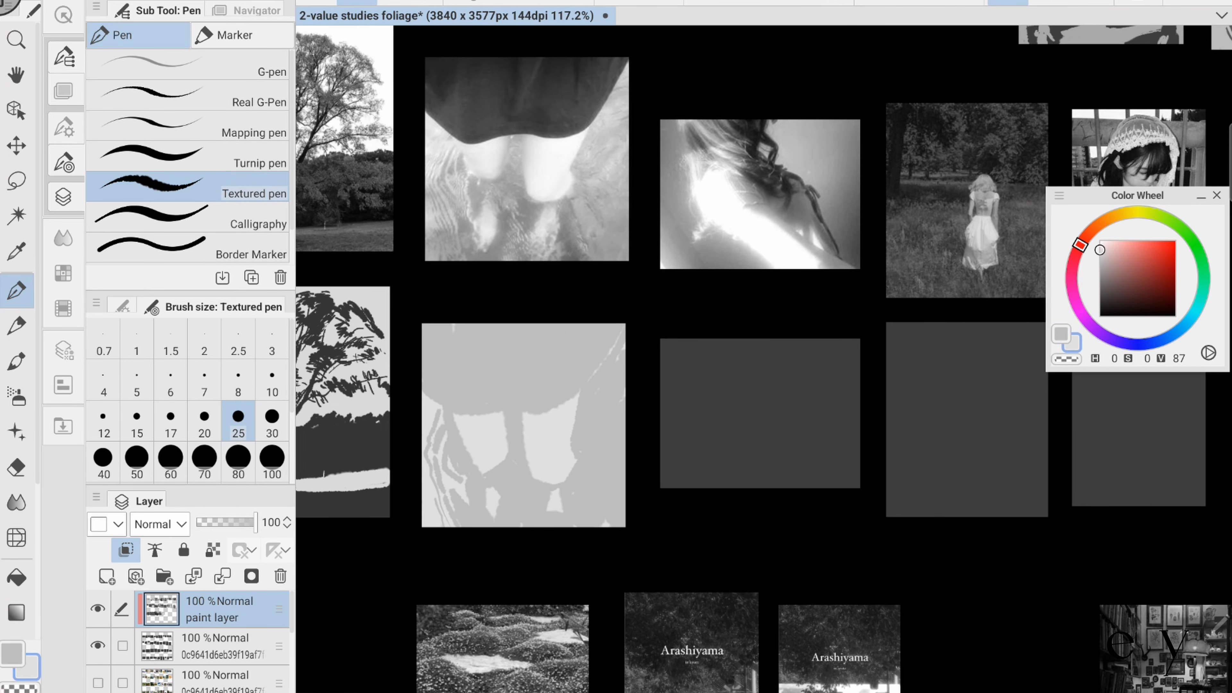
- Add light ripples around the feet and along the lower right water at brush size 15
left_click(136, 420)
mouse_move(490, 483)
left_mouse_down()
mouse_move(509, 523)
mouse_move(532, 526)
left_mouse_up()
left_click_drag(524, 490, 552, 523)
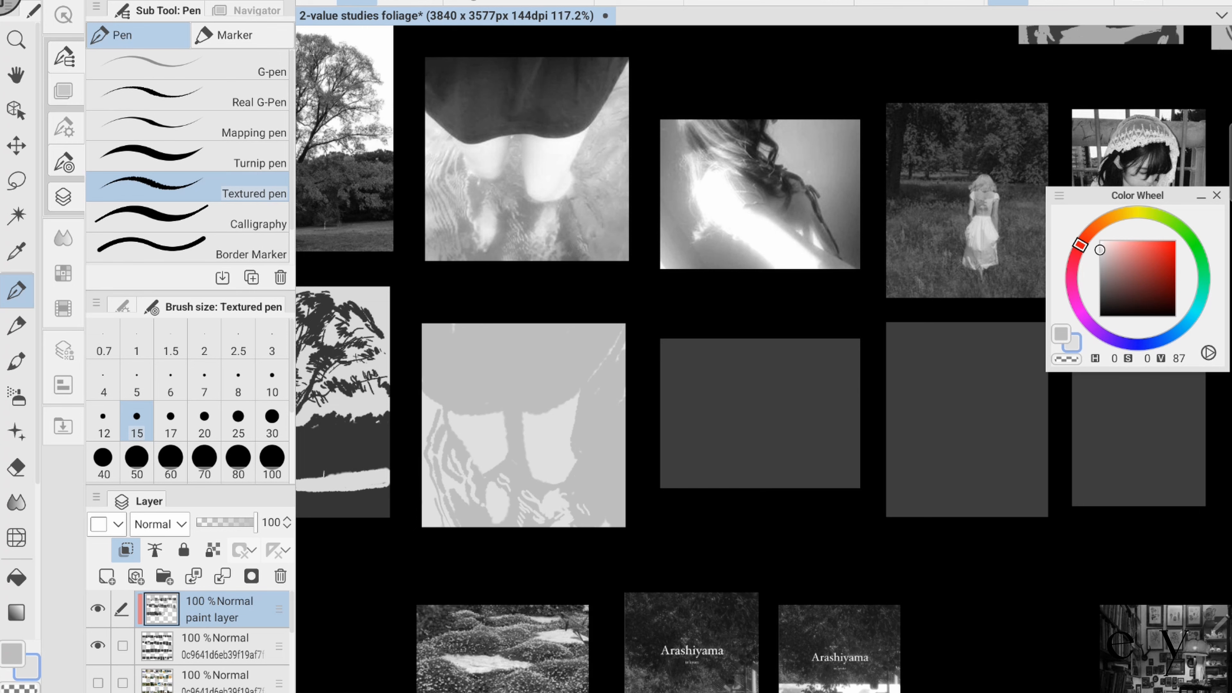
left_click_drag(576, 465, 608, 506)
mouse_move(582, 477)
left_mouse_down()
mouse_move(623, 526)
mouse_move(620, 491)
left_mouse_up()
mouse_move(623, 413)
left_mouse_down()
mouse_move(593, 458)
mouse_move(624, 483)
left_mouse_up()
- Refine the leg edges in grey and lighten the water beside the skirt's right side
key("x")
left_click_drag(507, 436, 491, 465)
key("x")
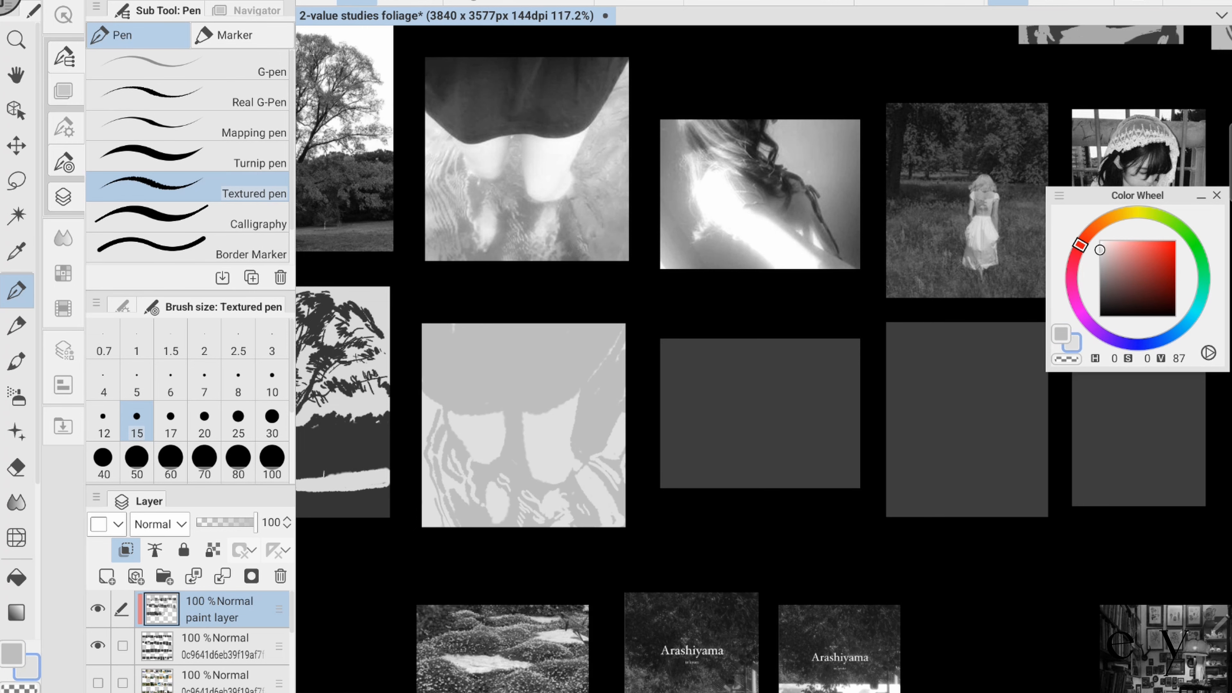
left_click_drag(589, 381, 572, 444)
left_click_drag(624, 335, 606, 362)
left_click_drag(582, 316, 611, 342)
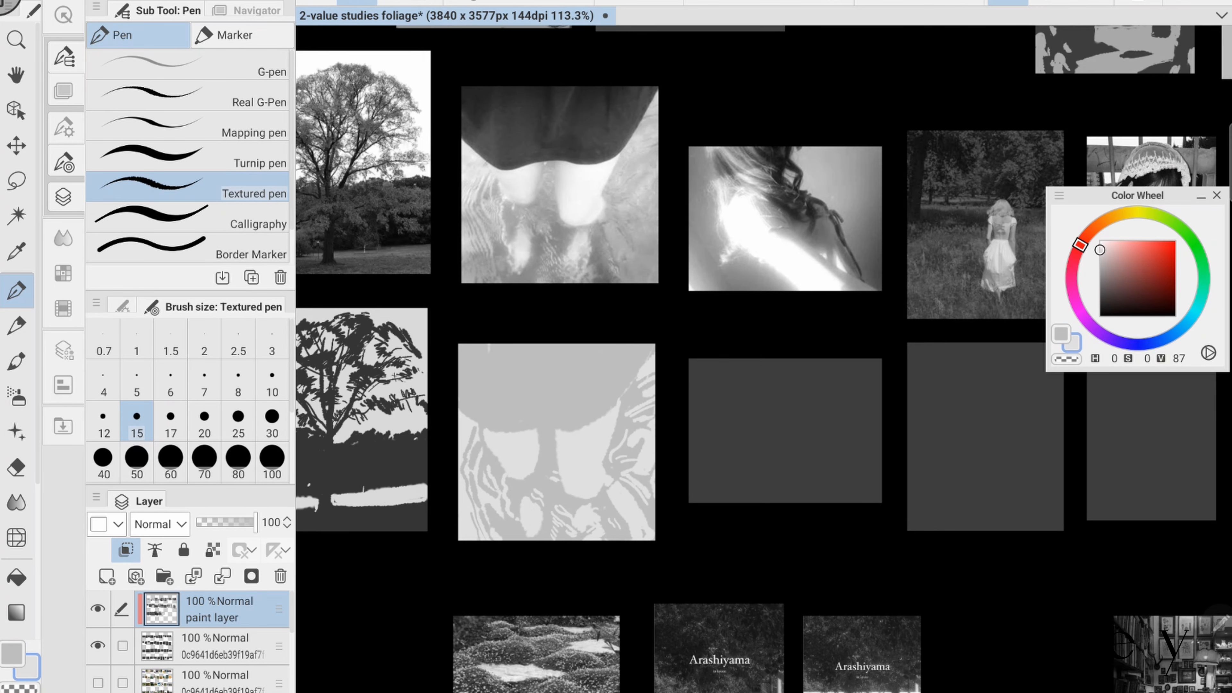
- Block in the hair-and-shoulder study with white light streaks and a grey background of value 45 at brush size 30
left_click_drag(757, 330, 603, 352)
left_click_drag(582, 427, 647, 519)
left_click(1099, 241)
left_click(272, 420)
left_click_drag(601, 402, 703, 519)
left_click_drag(587, 442, 669, 523)
left_click(1099, 282)
left_click_drag(679, 393, 715, 478)
left_click_drag(616, 413, 691, 521)
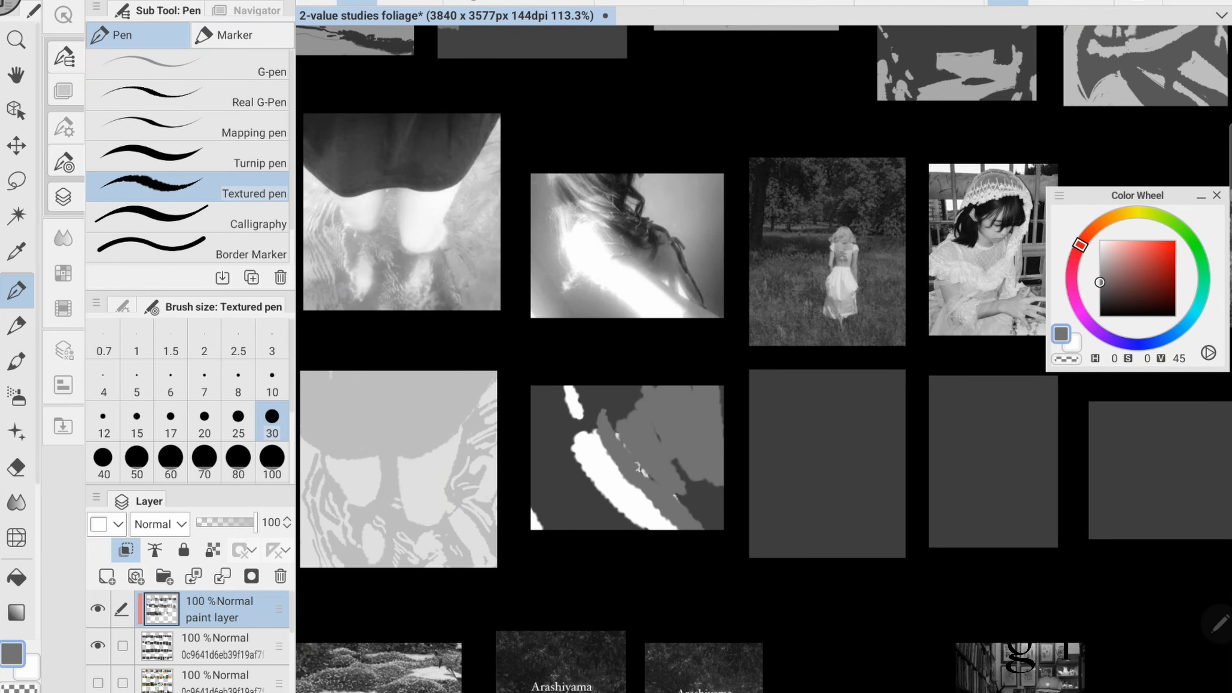
- Refine the hair-and-shoulder study's background and light streak with alternating grey and white strokes
left_click_drag(541, 439, 628, 524)
key("x")
left_click_drag(582, 461, 642, 522)
left_click_drag(621, 471, 674, 524)
key("x")
left_click_drag(545, 393, 558, 461)
left_click_drag(677, 464, 713, 525)
left_click_drag(623, 388, 630, 412)
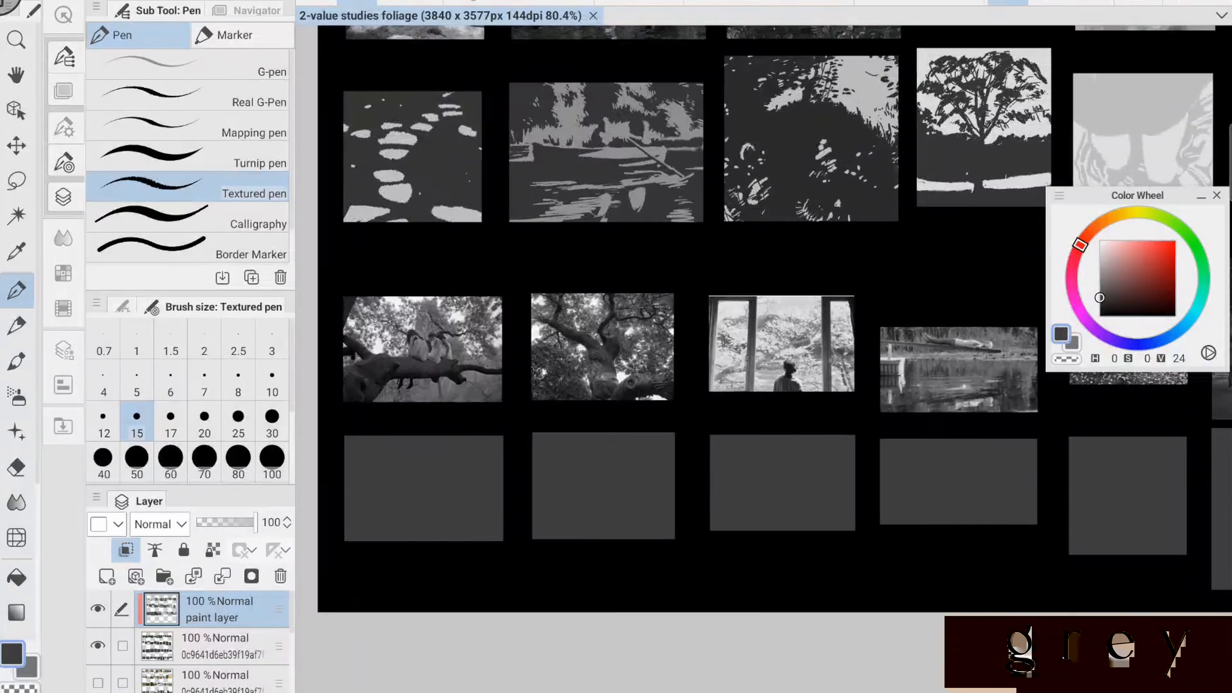
- Fill the figures-on-branch study with light grey and block in its lower left trunk in value 22 at brush size 70
scroll(529, 436, "up", 3)
left_click(1100, 261)
mouse_move(662, 352)
left_mouse_down()
mouse_move(654, 403)
mouse_move(403, 413)
left_mouse_up()
left_click(204, 460)
left_click_drag(403, 437, 655, 519)
left_click(1099, 299)
mouse_move(397, 509)
left_mouse_down()
mouse_move(454, 527)
mouse_move(577, 460)
left_mouse_up()
- Paint the dark horizontal branch, the left-hand limbs and a short hanging leg at brush size 25
left_click(272, 421)
left_click(136, 460)
left_click(238, 420)
left_click_drag(466, 474, 670, 473)
left_click_drag(394, 418, 441, 453)
left_click_drag(394, 451, 426, 444)
left_click_drag(406, 349, 393, 388)
left_click_drag(495, 485, 496, 500)
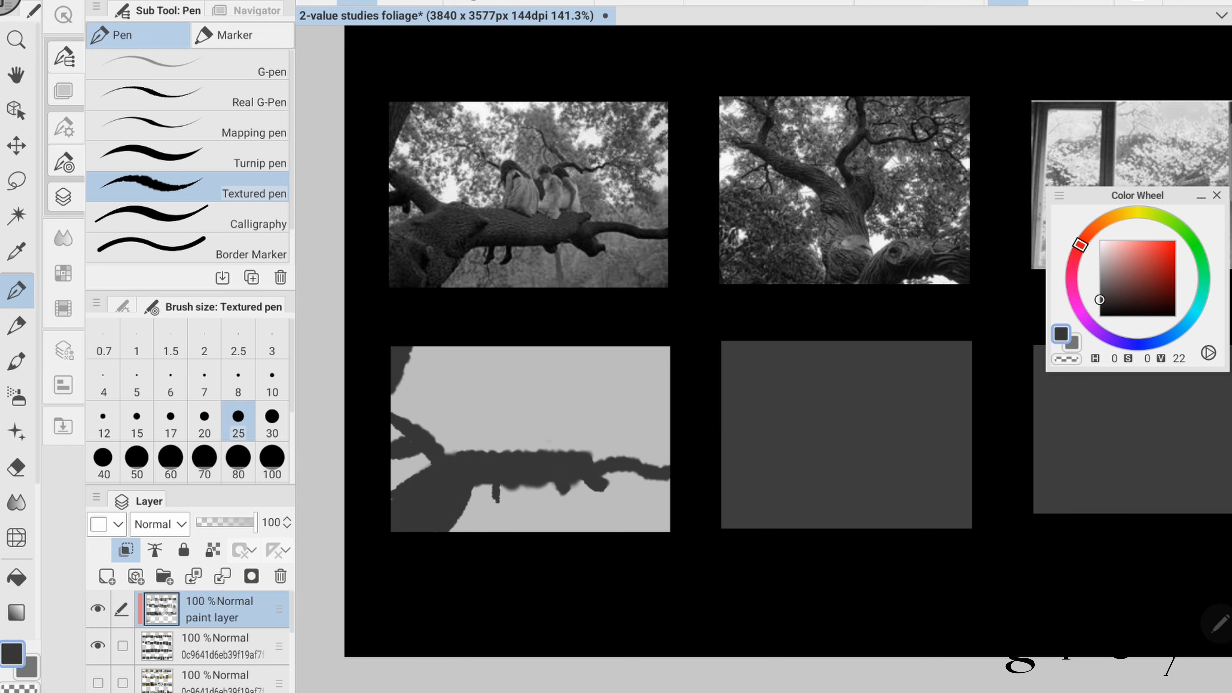
- Block in the seated figures and the surrounding upper branches as dark silhouettes above the main branch
left_click_drag(495, 451, 519, 405)
left_click_drag(528, 448, 563, 451)
left_click_drag(466, 386, 491, 406)
left_click_drag(557, 407, 600, 405)
left_click_drag(601, 403, 638, 391)
mouse_move(537, 360)
left_mouse_down()
mouse_move(563, 403)
mouse_move(535, 399)
left_mouse_up()
- Scatter dark leaf strokes across the upper background of the figures-on-branch study at brush sizes 10 and 20
left_click(272, 378)
left_click_drag(458, 379, 425, 396)
mouse_move(411, 370)
left_mouse_down()
mouse_move(426, 377)
mouse_move(394, 405)
mouse_move(465, 422)
mouse_move(480, 444)
left_mouse_up()
left_click(204, 420)
mouse_move(453, 352)
left_mouse_down()
mouse_move(505, 402)
mouse_move(565, 349)
mouse_move(592, 449)
left_mouse_up()
mouse_move(585, 386)
left_mouse_down()
mouse_move(611, 458)
mouse_move(669, 463)
mouse_move(645, 422)
mouse_move(669, 373)
mouse_move(577, 359)
left_mouse_up()
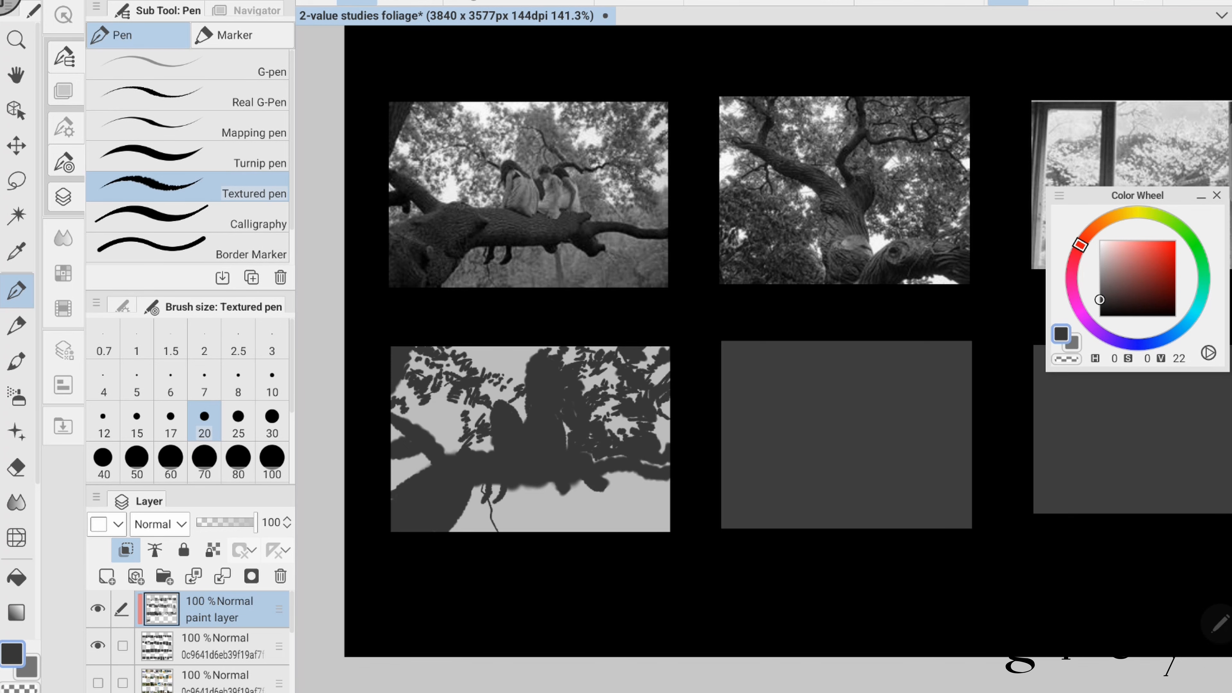
- Fill the light gap between the left-hand limb and the trunk in dark grey
left_click_drag(390, 471, 417, 457)
left_click_drag(392, 486, 428, 454)
left_click(272, 420)
scroll(576, 339, "down", 1)
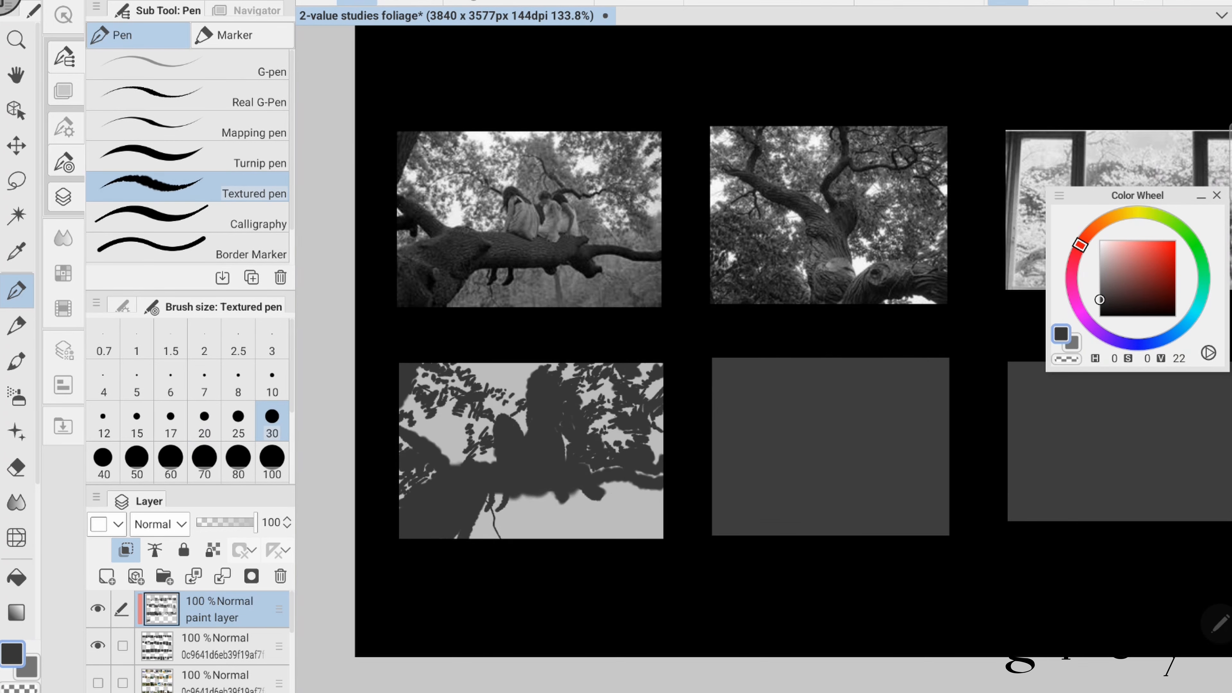
- Restate the branch's lower edge in dark grey and carve the seated figures out as light shapes at brush size 10
left_click_drag(478, 504, 659, 509)
scroll(576, 340, "up", 2)
key("x")
left_click(272, 380)
left_click_drag(502, 439, 508, 473)
left_click_drag(542, 436, 523, 471)
mouse_move(558, 438)
left_mouse_down()
mouse_move(571, 468)
mouse_move(565, 442)
left_mouse_up()
left_click_drag(534, 437, 542, 411)
- Cut a light edge along the lower trunk under the branch and clean up around the hanging legs at brush size 10
mouse_move(437, 530)
left_mouse_down()
mouse_move(470, 492)
mouse_move(683, 473)
mouse_move(543, 504)
left_mouse_up()
left_click(272, 420)
left_click(272, 380)
mouse_move(492, 492)
left_mouse_down()
mouse_move(625, 497)
mouse_move(677, 486)
mouse_move(487, 498)
left_mouse_up()
left_click(170, 420)
key("x")
scroll(589, 530, "down", 2)
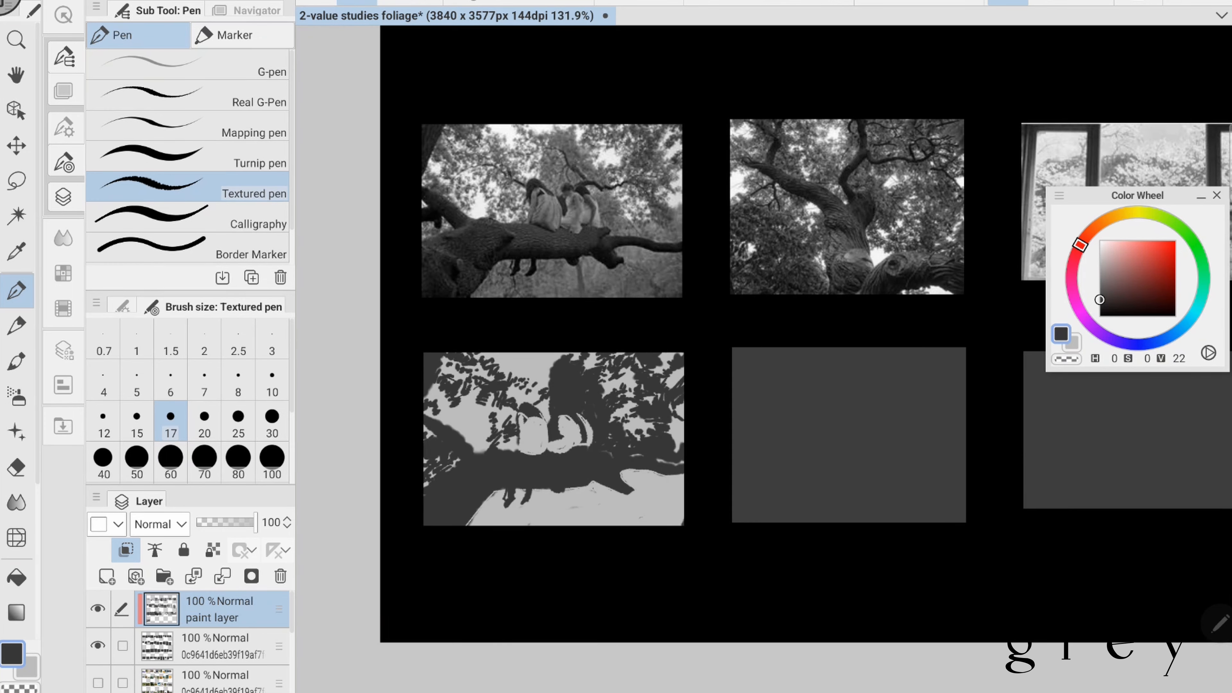
- Paint light grey sky patches across the left half of the twisted-tree study at brush size 30
left_click_drag(832, 436, 583, 442)
left_click(582, 437, "alt")
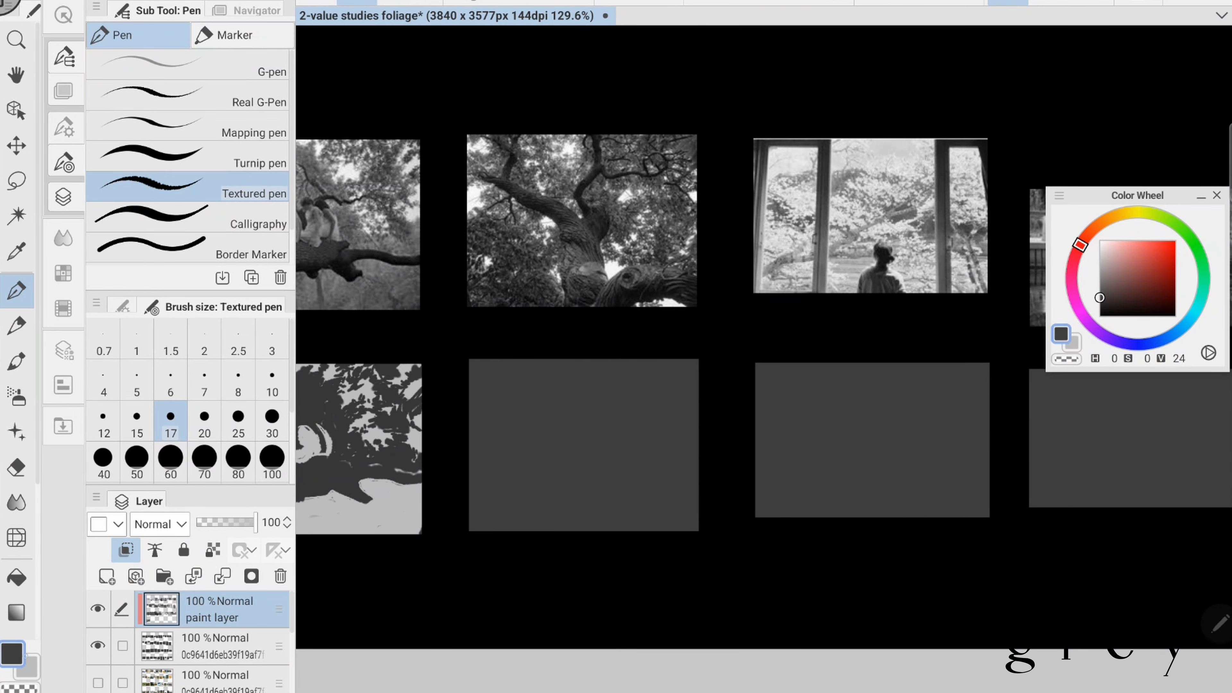
key("x")
left_click(272, 420)
left_click_drag(473, 376, 492, 376)
left_click_drag(475, 413, 475, 439)
left_click_drag(529, 363, 579, 386)
left_click_drag(528, 453, 553, 526)
left_click_drag(480, 482, 480, 499)
- Add light patches in the right half of the tree study and a light strip along its lower right edge
left_click_drag(608, 473, 622, 489)
left_click_drag(624, 459, 630, 459)
left_click_drag(618, 417, 633, 407)
left_click(697, 402)
left_click_drag(636, 528, 690, 528)
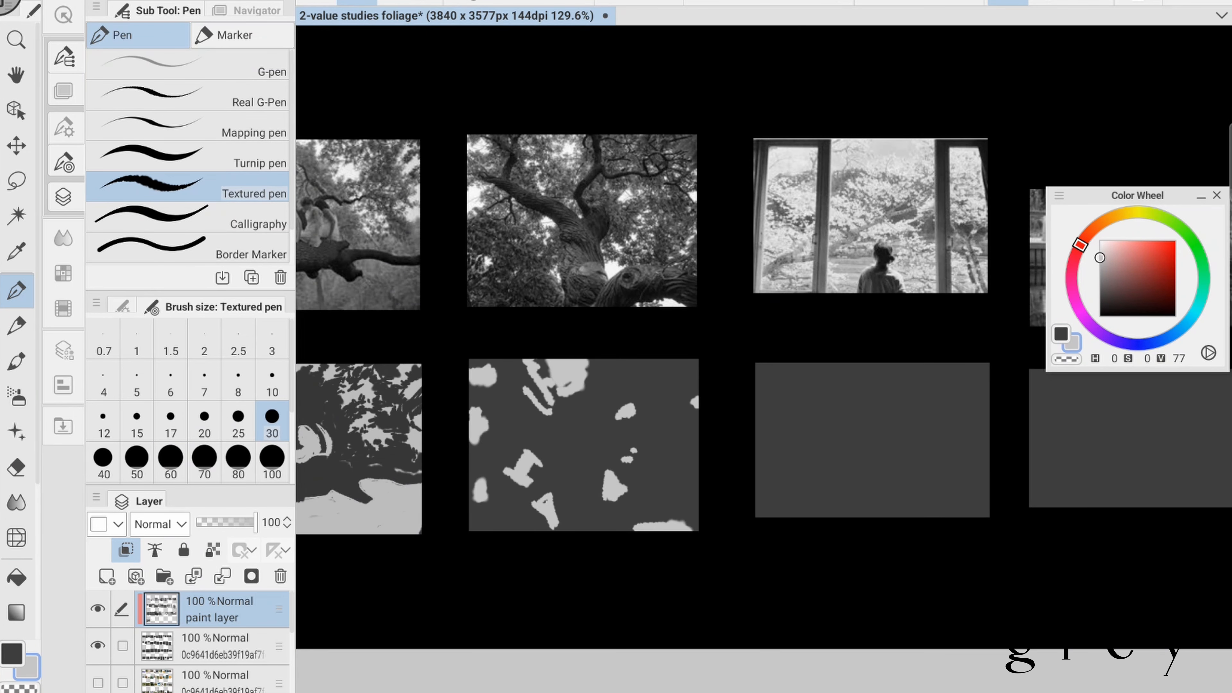
- Extend the light gaps down both sides of the trunk and along the upper left limb of the tree study
left_click_drag(547, 454, 565, 530)
left_click_drag(603, 449, 607, 508)
key("ctrl+z")
left_click_drag(550, 411, 569, 424)
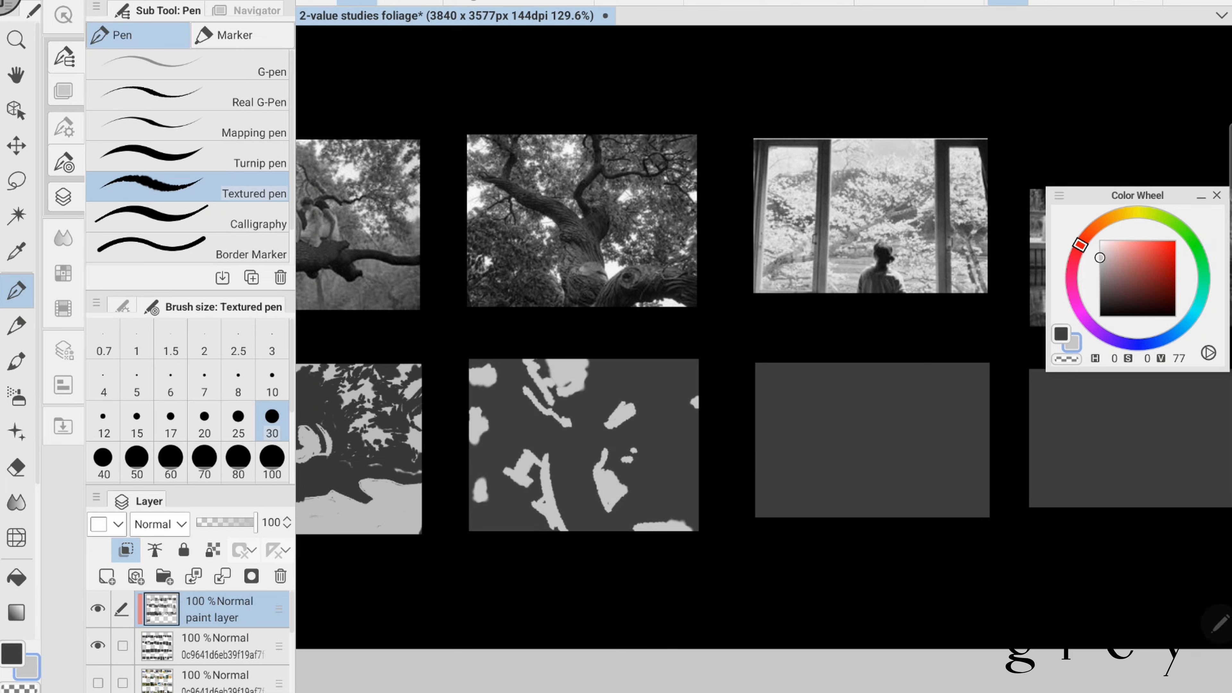
- Break up the light patches around the trunk with dark grey leaf strokes
key("x")
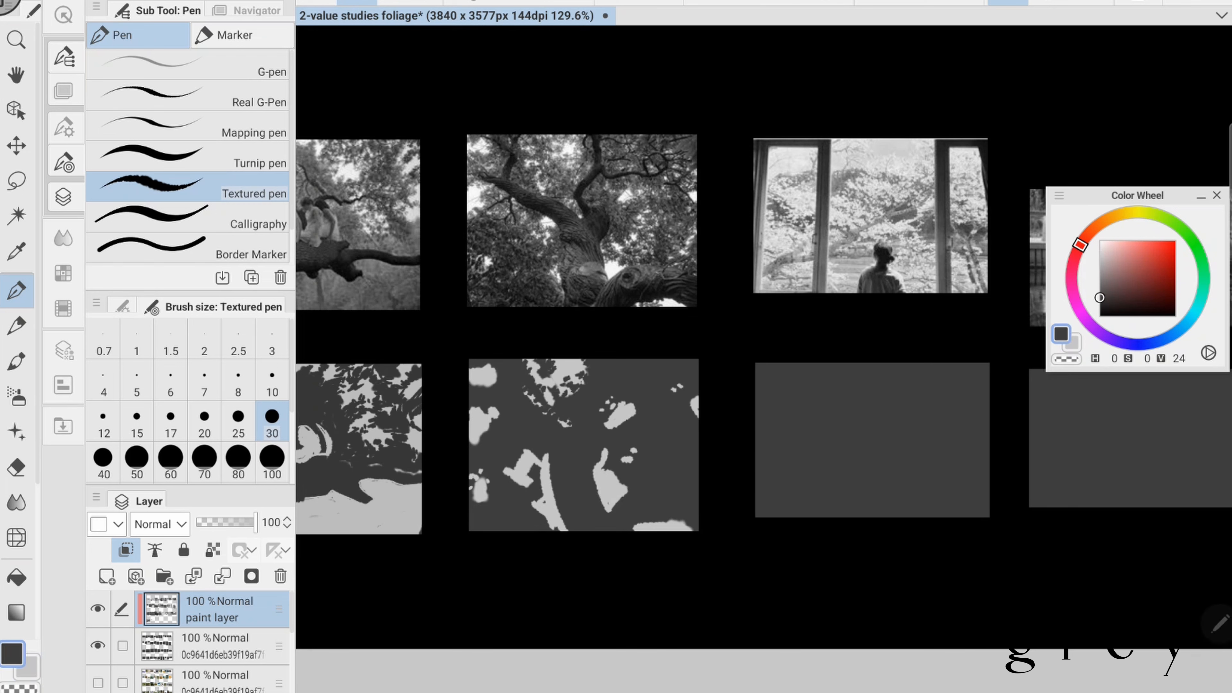
left_click_drag(630, 409, 614, 428)
mouse_move(603, 449)
left_mouse_down()
mouse_move(617, 495)
mouse_move(536, 522)
left_mouse_up()
left_click_drag(548, 454, 542, 494)
left_click_drag(550, 524, 563, 530)
left_click_drag(532, 450, 507, 488)
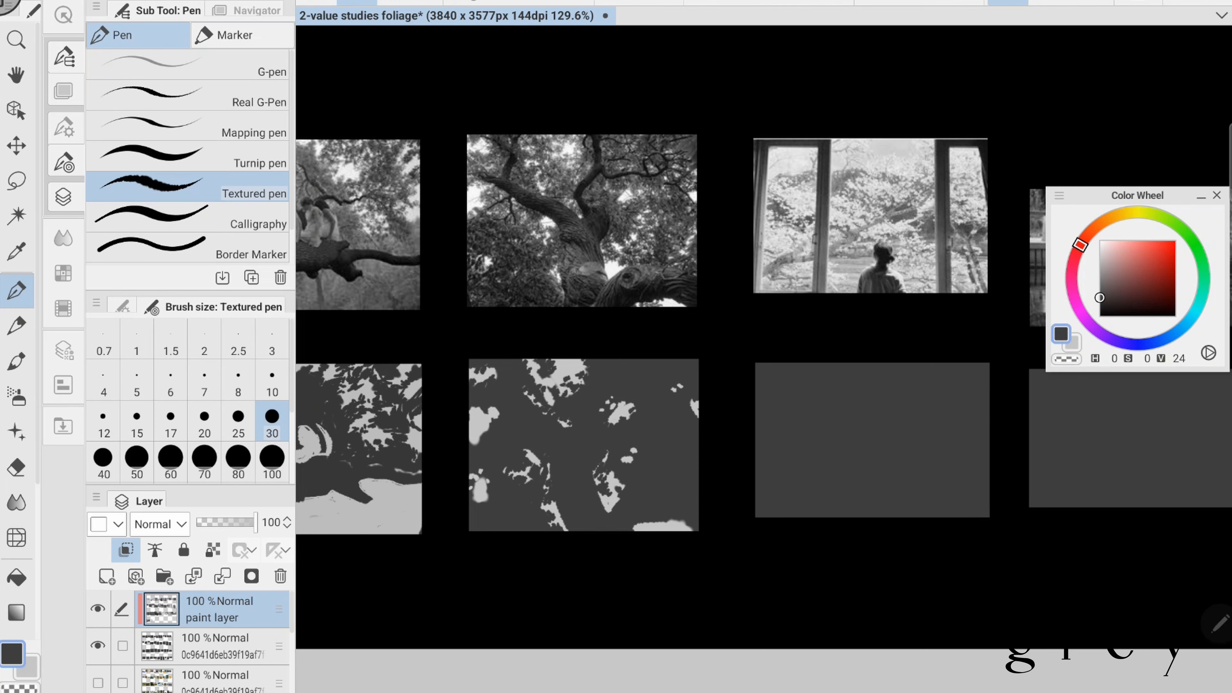
- Add small light leaf gaps along the tree study's right edge, then beside the upper left limb at brush size 15
key("x")
left_click_drag(696, 447, 691, 459)
left_click_drag(691, 467, 681, 481)
left_click(672, 487)
left_click(652, 363)
left_click(137, 421)
left_click_drag(528, 400, 539, 406)
left_click_drag(531, 410, 540, 416)
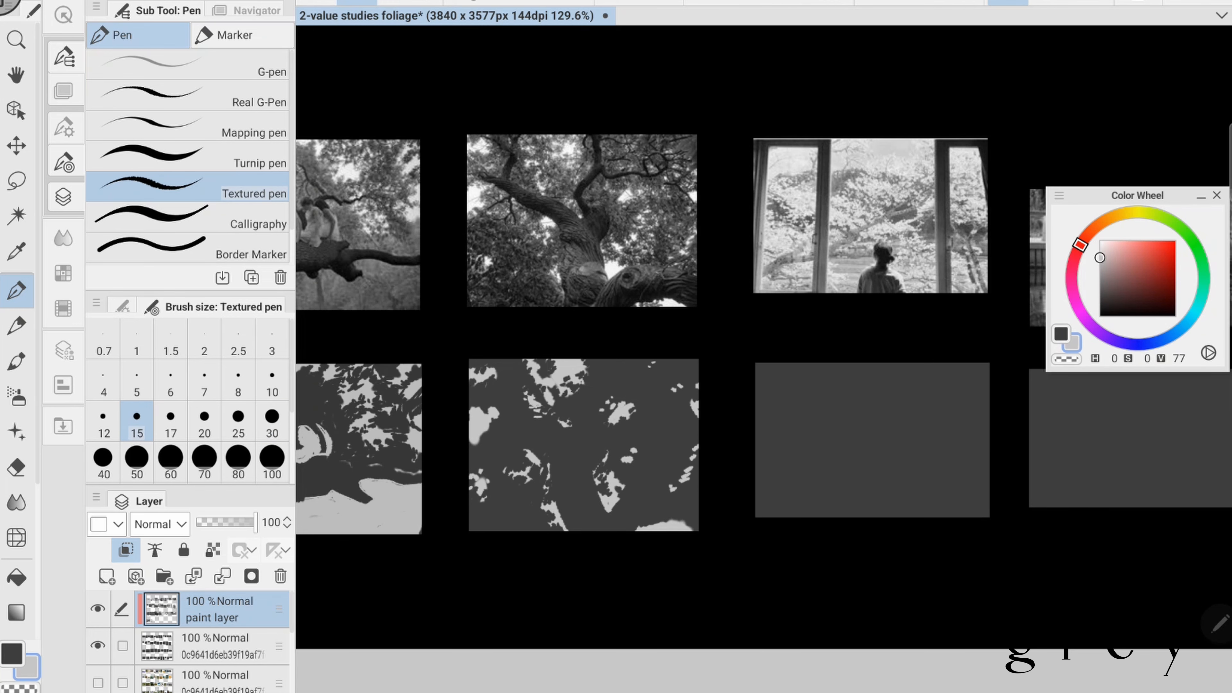
left_click_drag(630, 359, 614, 334)
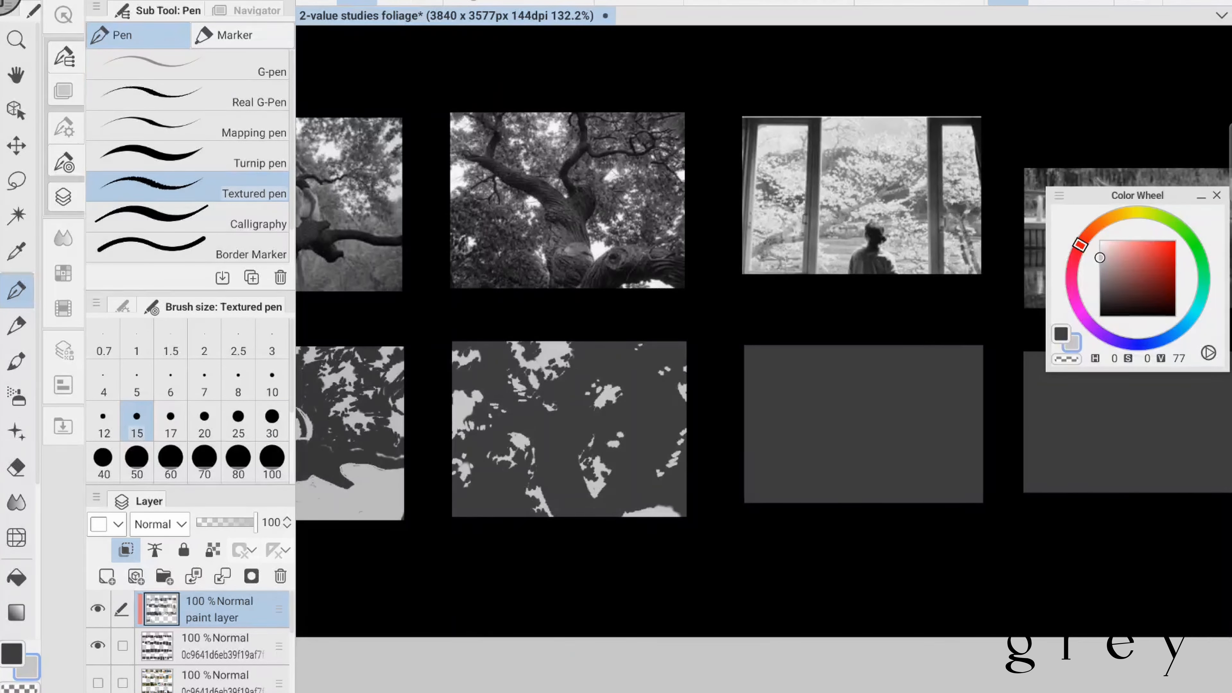
- Cover the dark panel of the window study with light grey at brush size 30
left_click_drag(776, 340, 696, 338)
key("x")
left_click_drag(873, 340, 628, 340)
left_click(340, 506, "alt")
left_click_drag(593, 375, 644, 419)
left_click(272, 421)
left_click_drag(647, 355, 426, 490)
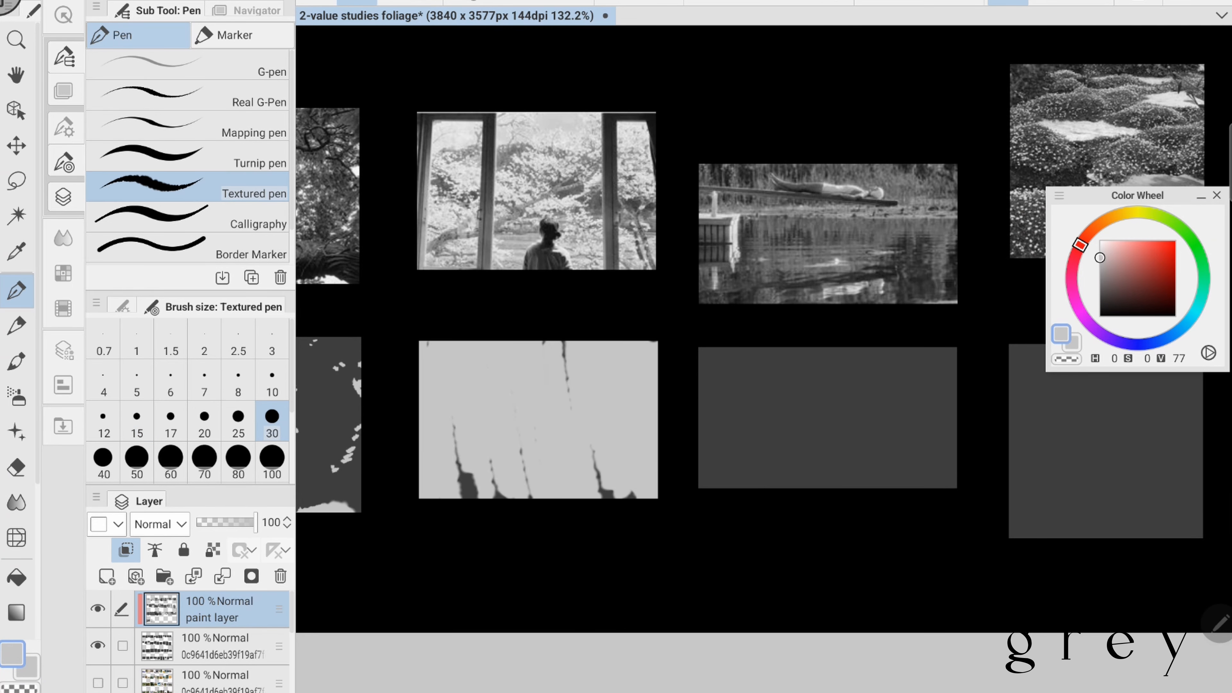
left_click_drag(603, 456, 461, 493)
- Block in the branches and foliage masses of the window study in a mid-grey of value 42
key("x")
left_click(1099, 284)
left_click_drag(546, 412, 570, 427)
key("ctrl+z")
left_click_drag(487, 378, 654, 463)
left_click_drag(420, 421, 516, 456)
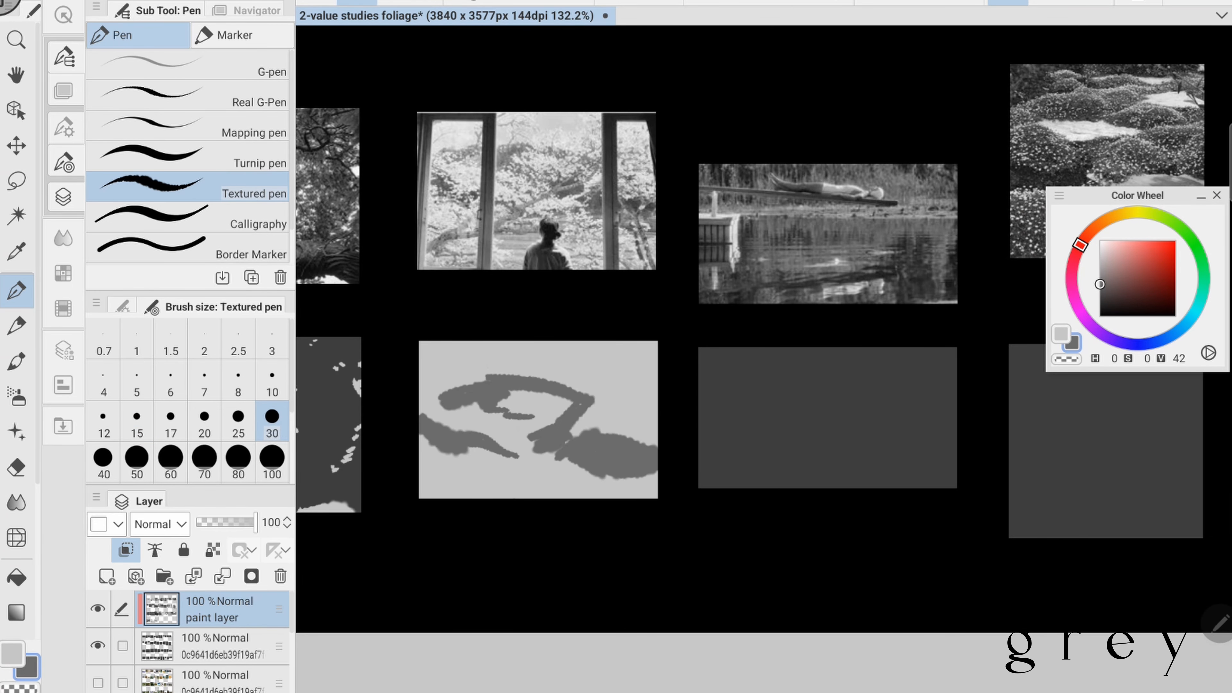
left_click_drag(421, 476, 553, 425)
- Add leaf strokes at brush size 15 and paint the mid-grey window frame uprights and outer edges
left_click(136, 420)
left_click_drag(591, 380, 573, 391)
left_click_drag(615, 394, 649, 444)
left_click_drag(484, 342, 483, 495)
left_click_drag(425, 415, 481, 346)
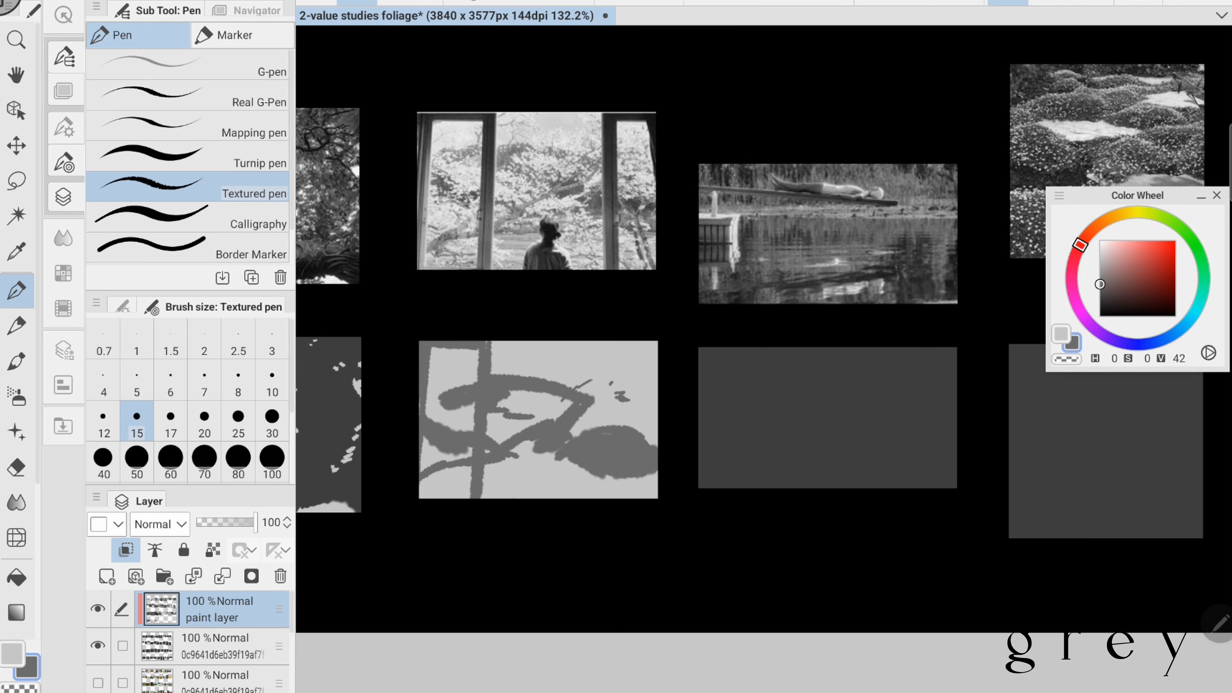
left_click_drag(608, 342, 608, 498)
left_click_drag(618, 343, 652, 405)
- Add short mid-grey twig and leaf strokes around the central foliage and in the left pane of the window study
left_click_drag(538, 420, 527, 424)
left_click_drag(438, 378, 416, 392)
left_click_drag(458, 373, 463, 387)
left_click_drag(508, 358, 501, 380)
left_click_drag(529, 377, 547, 384)
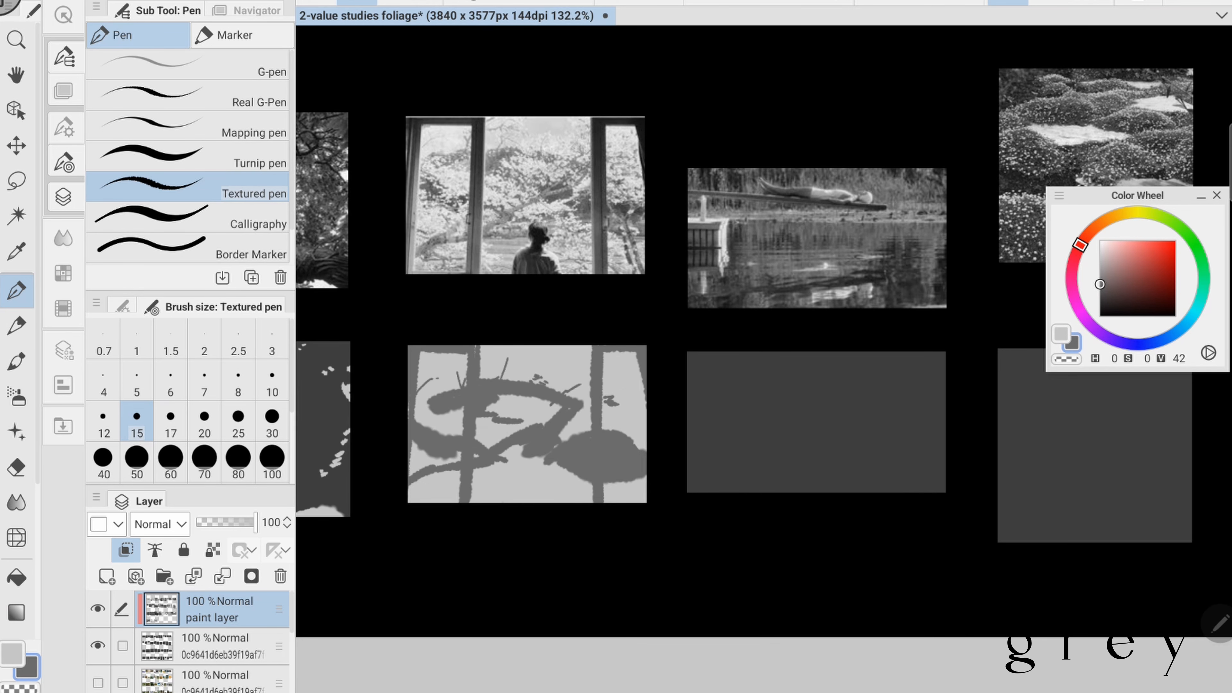
left_click_drag(516, 422, 539, 407)
- Cut light leaf gaps into the central foliage and restate the main branch in mid-grey
key("x")
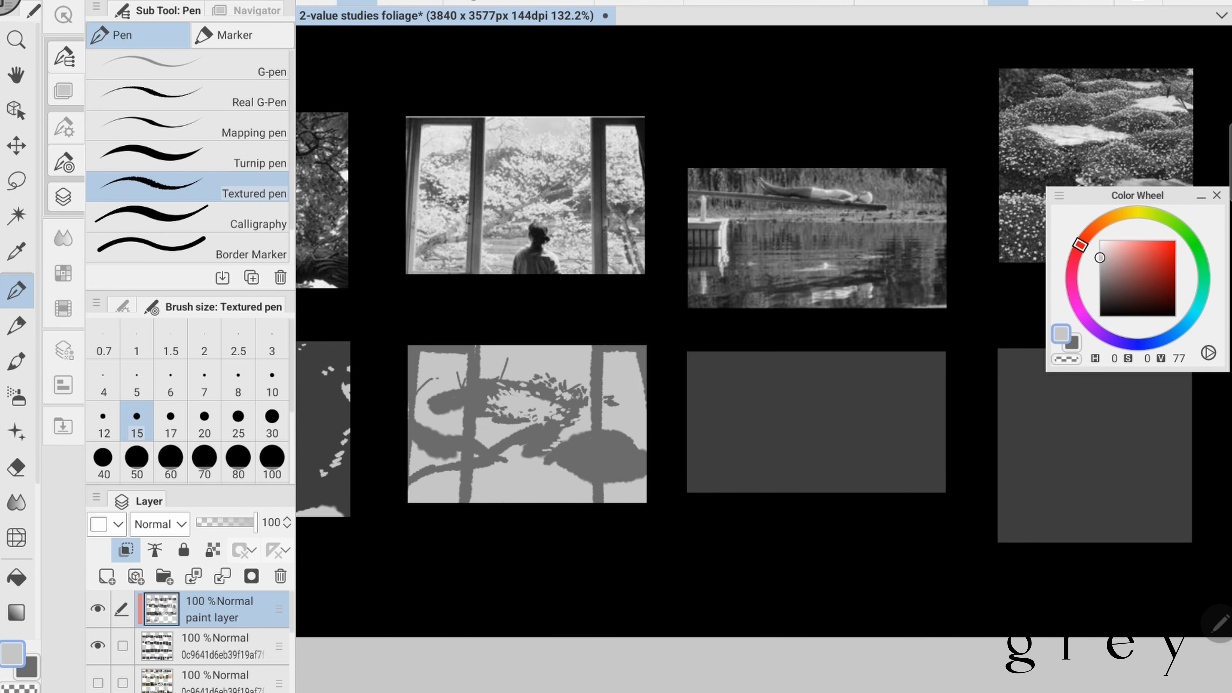
key("x")
mouse_move(483, 447)
left_mouse_down()
mouse_move(525, 422)
mouse_move(591, 427)
left_mouse_up()
key("x")
key("x")
- Paint the seated figure's head and shoulders as a mid-grey silhouette at the bottom of the window study
scroll(548, 427, "up", 1)
left_click_drag(526, 467, 562, 462)
mouse_move(567, 457)
left_mouse_down()
mouse_move(582, 463)
mouse_move(553, 503)
left_mouse_up()
left_click_drag(578, 473, 594, 503)
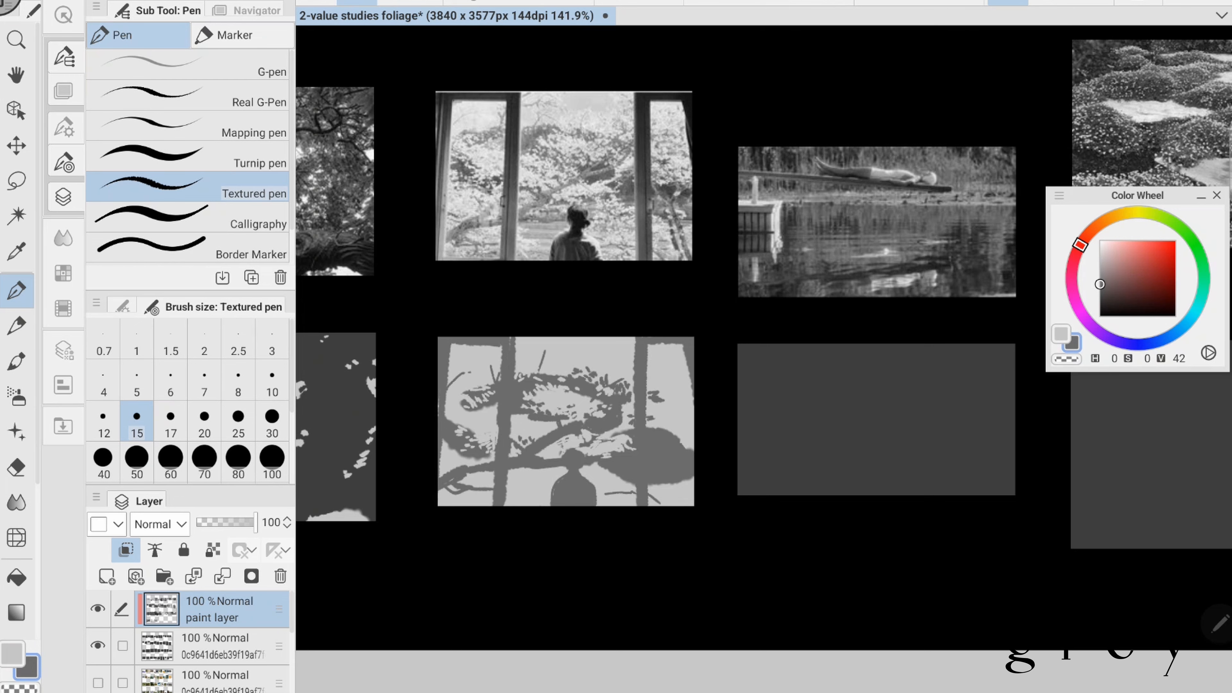
- Add mid-grey leaf and twig strokes around the main branch and beside the figure's base
key("x")
key("x")
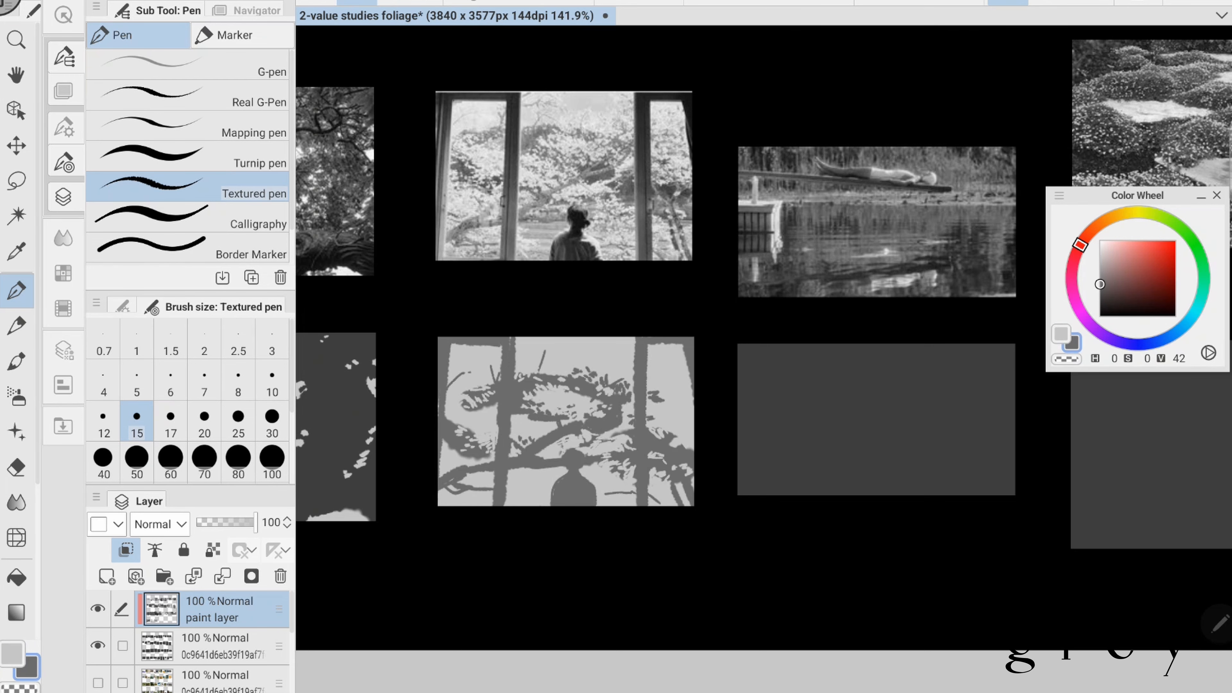
left_click_drag(611, 499, 630, 493)
left_click_drag(507, 506, 526, 500)
scroll(764, 340, "down", 1)
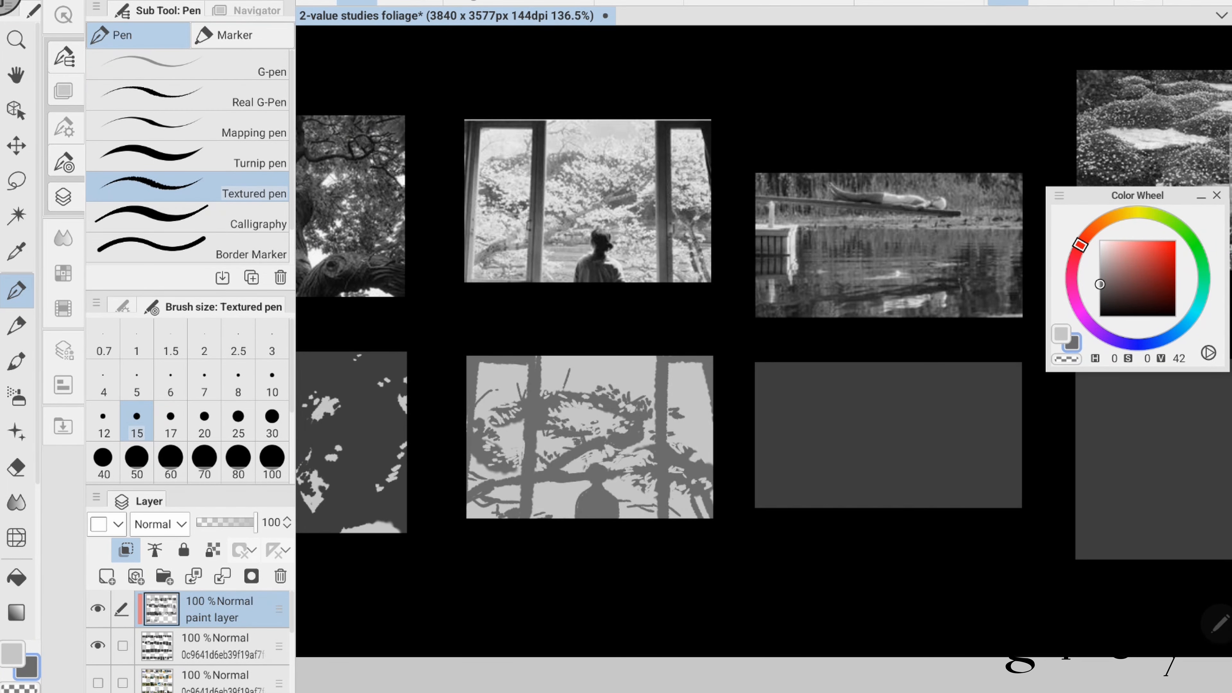
- Draw thin mid-grey twigs above the central foliage and beside the left frame upright at brush size 10
scroll(764, 359, "up", 1)
left_click(272, 381)
left_click_drag(559, 391, 584, 399)
left_click_drag(574, 380, 588, 385)
left_click_drag(505, 502, 521, 493)
left_click_drag(511, 508, 538, 508)
- Trim the window frame uprights and the figure's silhouette with light grey at brush size 15
scroll(764, 358, "down", 1)
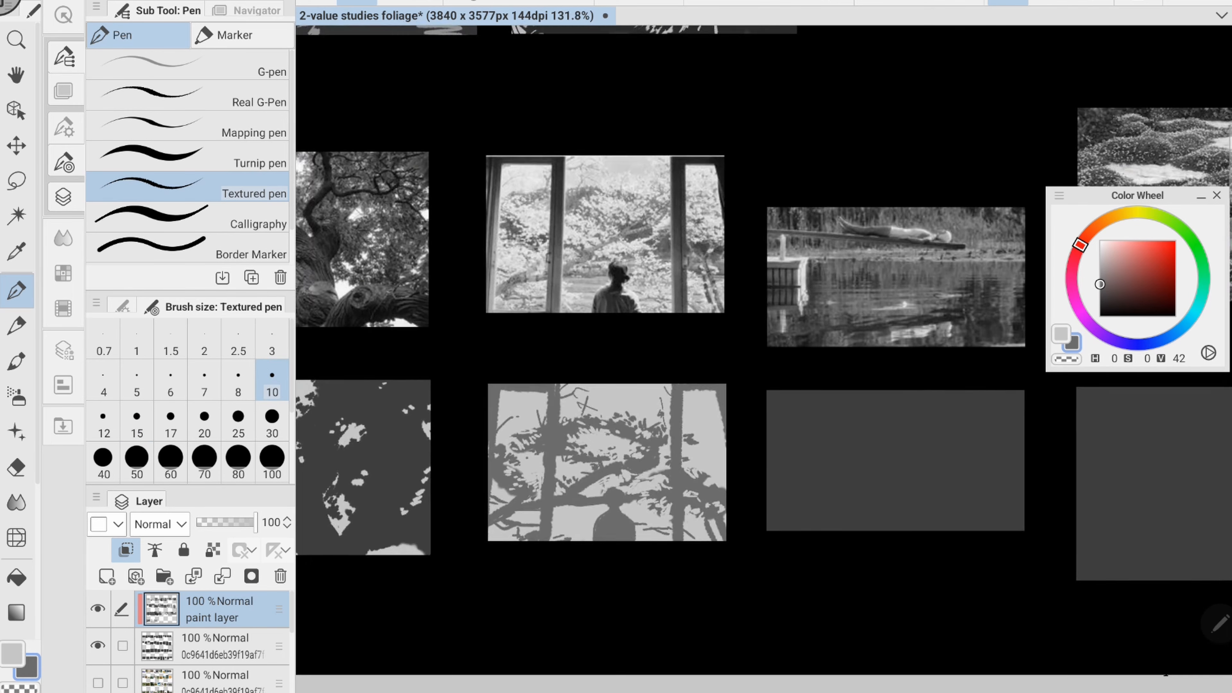
left_click(137, 421)
scroll(763, 359, "down", 1)
left_click(12, 654)
left_click_drag(536, 439, 527, 547)
left_click_drag(527, 412, 522, 477)
left_click_drag(522, 491, 520, 550)
left_click_drag(654, 482, 655, 548)
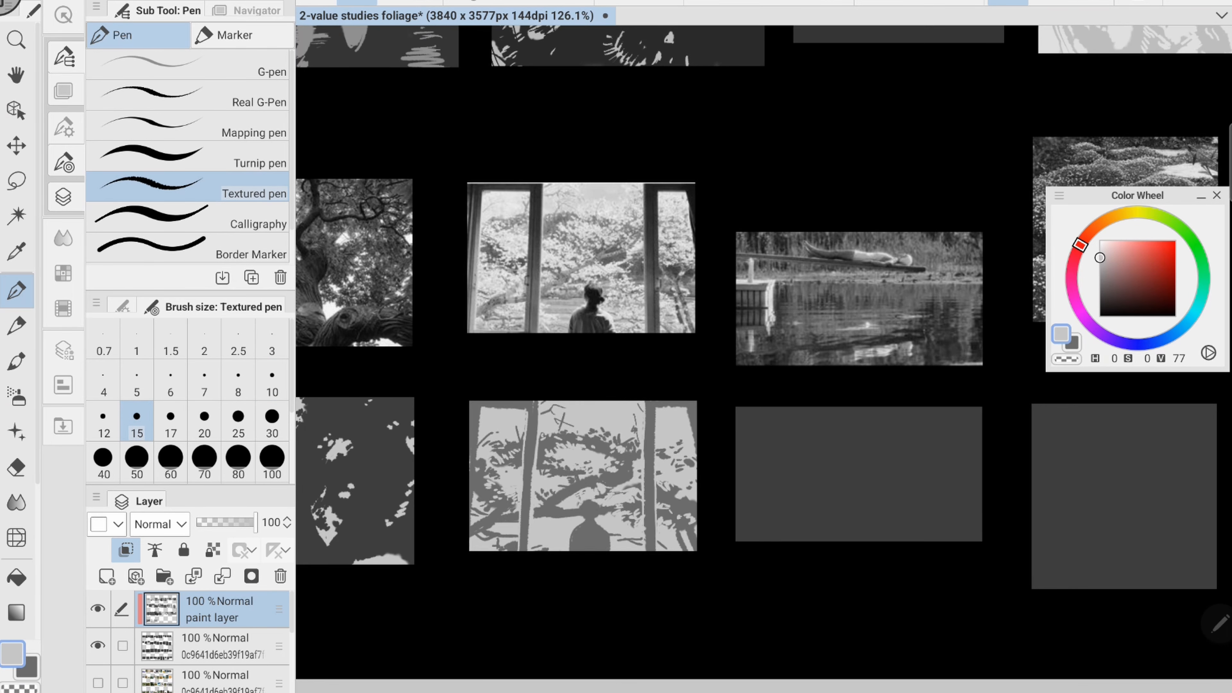
scroll(763, 359, "up", 1)
left_click_drag(582, 489, 593, 499)
scroll(763, 358, "up", 1)
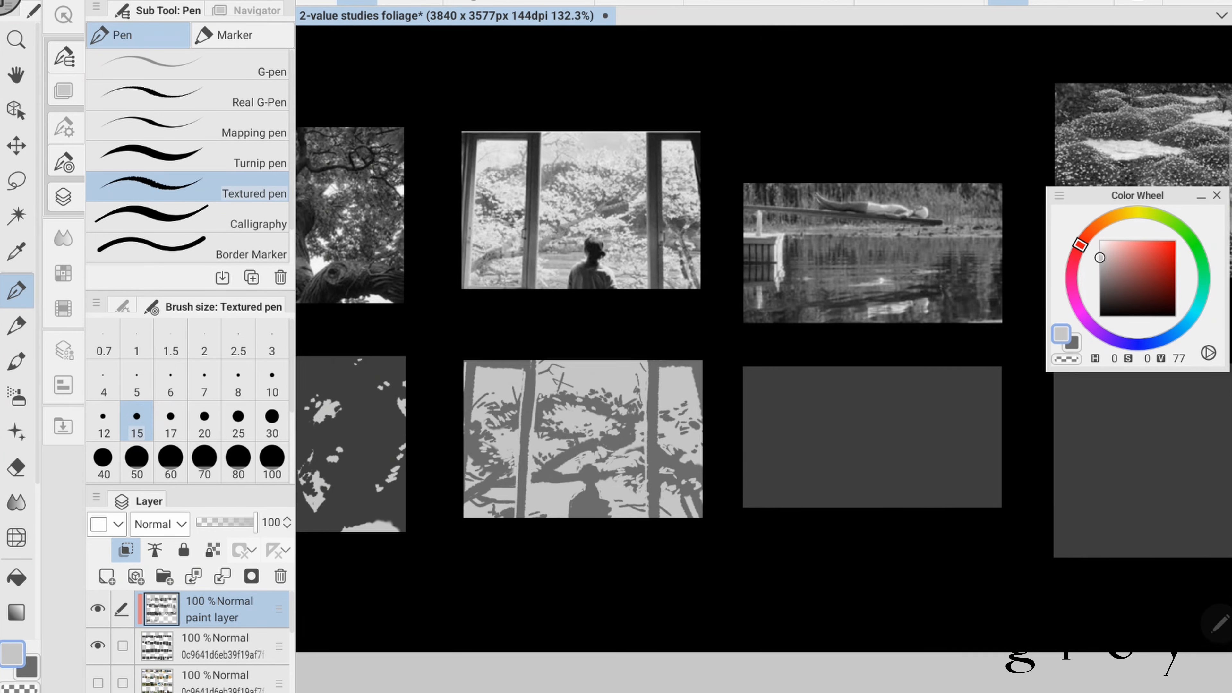
- Touch up the figure's silhouette in mid-grey at brush size 17 and save the document
scroll(763, 359, "down", 3)
left_click(29, 669)
left_click(171, 421)
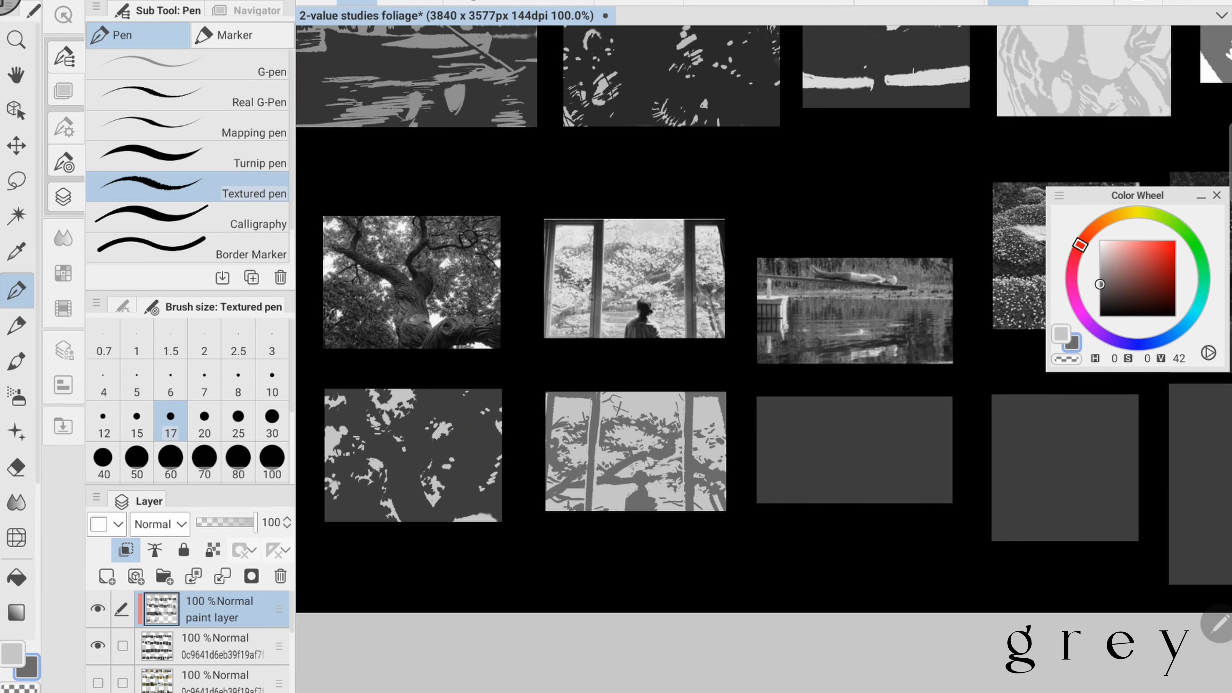
key("ctrl+s")
left_click_drag(600, 486, 632, 488)
left_click_drag(623, 498, 605, 508)
scroll(764, 359, "down", 1)
key("ctrl+s")
- Cover the diving-board lake study's panel with a slightly lighter dark grey base using an enlarged brush
scroll(763, 359, "right", 3)
scroll(764, 359, "up", 3)
left_click_drag(711, 436, 694, 479)
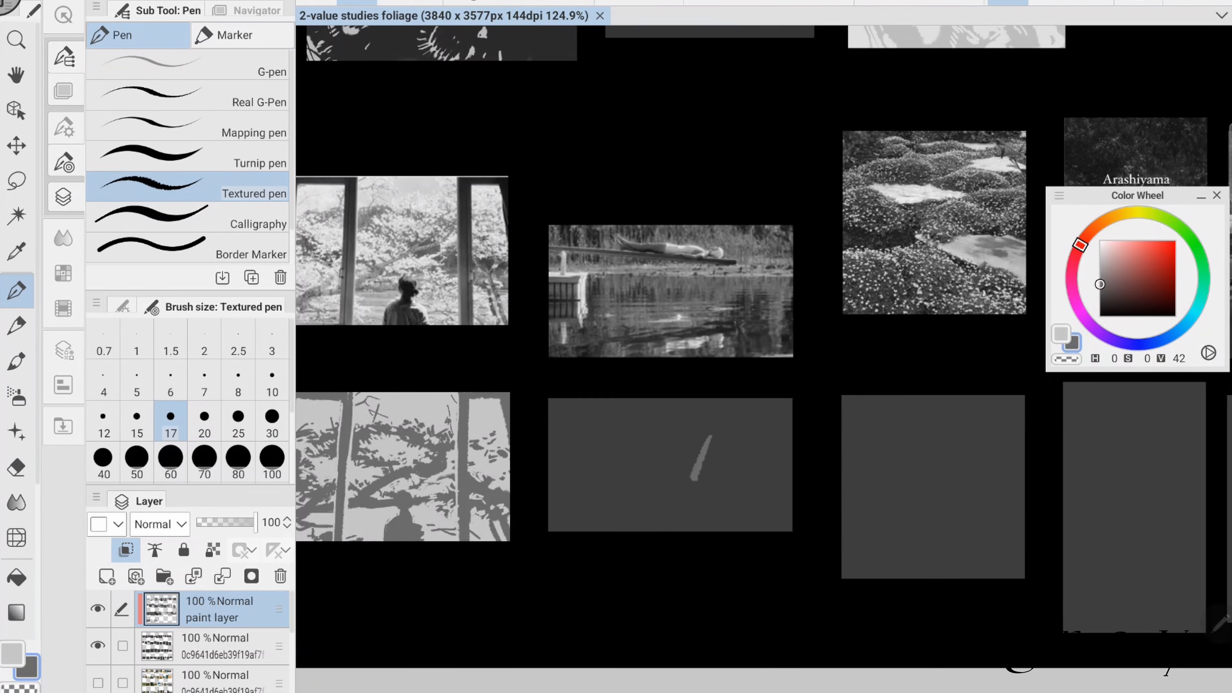
key("]")
key("]")
key("]")
key("]")
key("]")
key("]")
left_click_drag(558, 408, 783, 522)
- Paint the dock edge, its posts and the water reflections of the lake study in light grey
key("x")
key("[")
key("[")
key("[")
key("[")
key("[")
key("[")
key("[")
key("[")
key("[")
key("]")
key("]")
key("]")
key("]")
key("]")
key("]")
left_click_drag(549, 451, 584, 449)
mouse_move(583, 452)
left_mouse_down()
mouse_move(579, 502)
mouse_move(683, 494)
mouse_move(714, 512)
left_mouse_up()
left_click_drag(721, 509, 715, 518)
left_click_drag(756, 527, 791, 527)
left_click_drag(712, 486, 736, 486)
- Try light grey shoreline strokes across the lake study at brush size 15
key("[")
key("[")
key("[")
key("[")
left_click_drag(585, 447, 791, 436)
left_click_drag(606, 440, 752, 438)
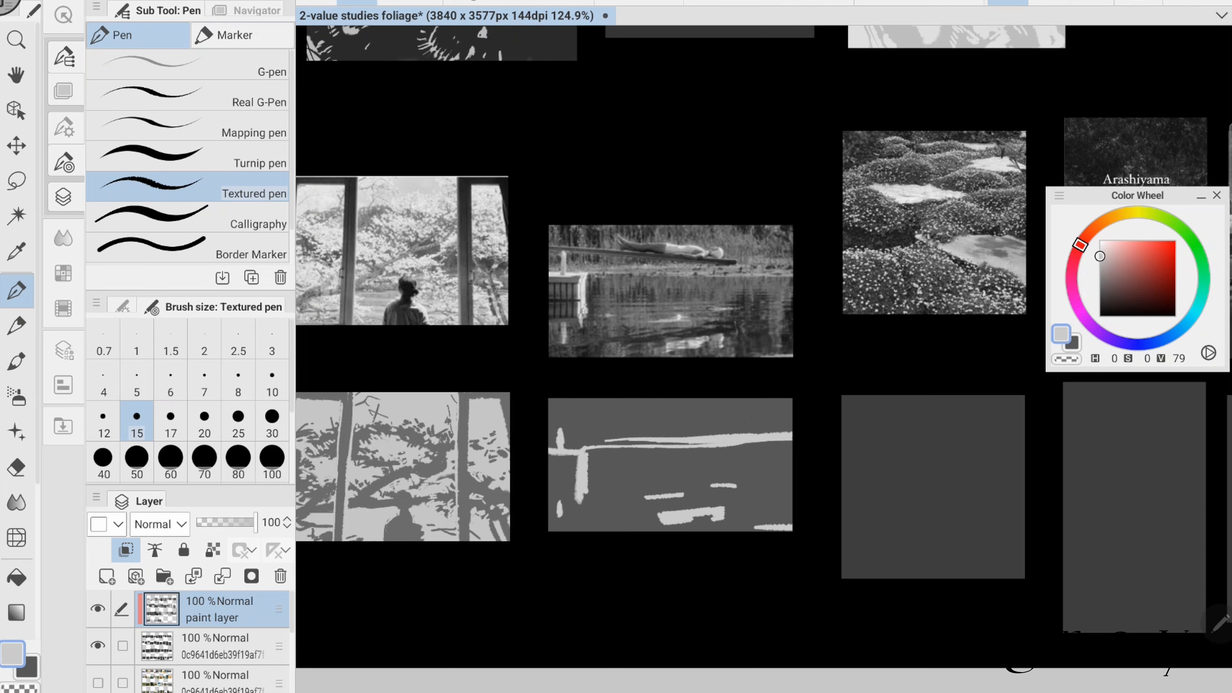
key("ctrl+z")
- Outline the dock post, the diving board and the lying figure in light grey
left_click_drag(562, 431, 562, 448)
left_click_drag(548, 424, 730, 429)
left_click_drag(605, 409, 614, 419)
left_click_drag(603, 417, 707, 423)
key("x")
key("x")
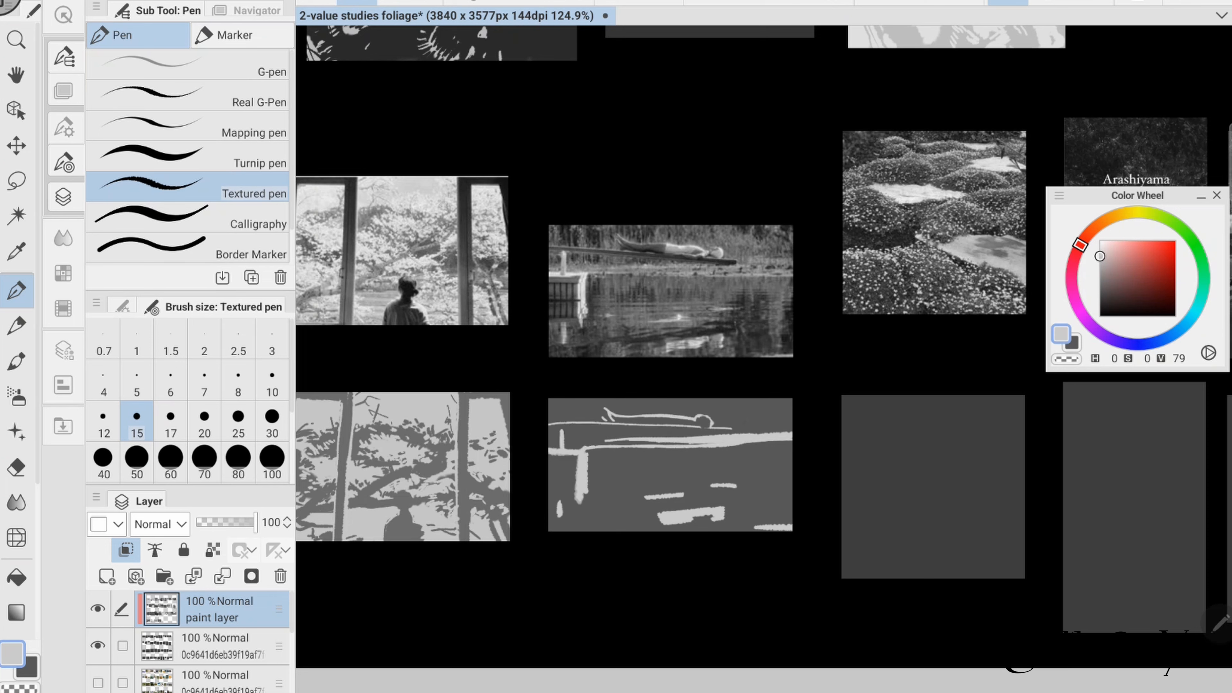
- Try extra light strokes on the diving board, dock and water reflections, and undo the latest ones
left_click_drag(549, 431, 606, 429)
left_click_drag(580, 500, 580, 509)
mouse_move(591, 478)
left_mouse_down()
mouse_move(711, 476)
mouse_move(617, 482)
left_mouse_up()
left_click_drag(601, 513, 701, 487)
key("ctrl+z")
key("ctrl+z")
key("ctrl+z")
key("ctrl+z")
key("ctrl+z")
key("ctrl+z")
key("ctrl+z")
key("ctrl+z")
key("ctrl+z")
key("ctrl+z")
key("ctrl+z")
key("ctrl+z")
key("ctrl+z")
key("ctrl+z")
key("ctrl+z")
key("ctrl+z")
- Paint a horizontal shoreline band across the lake study in a grey of value 62 at brush size 30
left_click(238, 461)
left_click(1099, 269)
left_click(272, 421)
left_click_drag(550, 451, 791, 453)
left_click_drag(679, 445, 791, 439)
left_click_drag(549, 456, 711, 454)
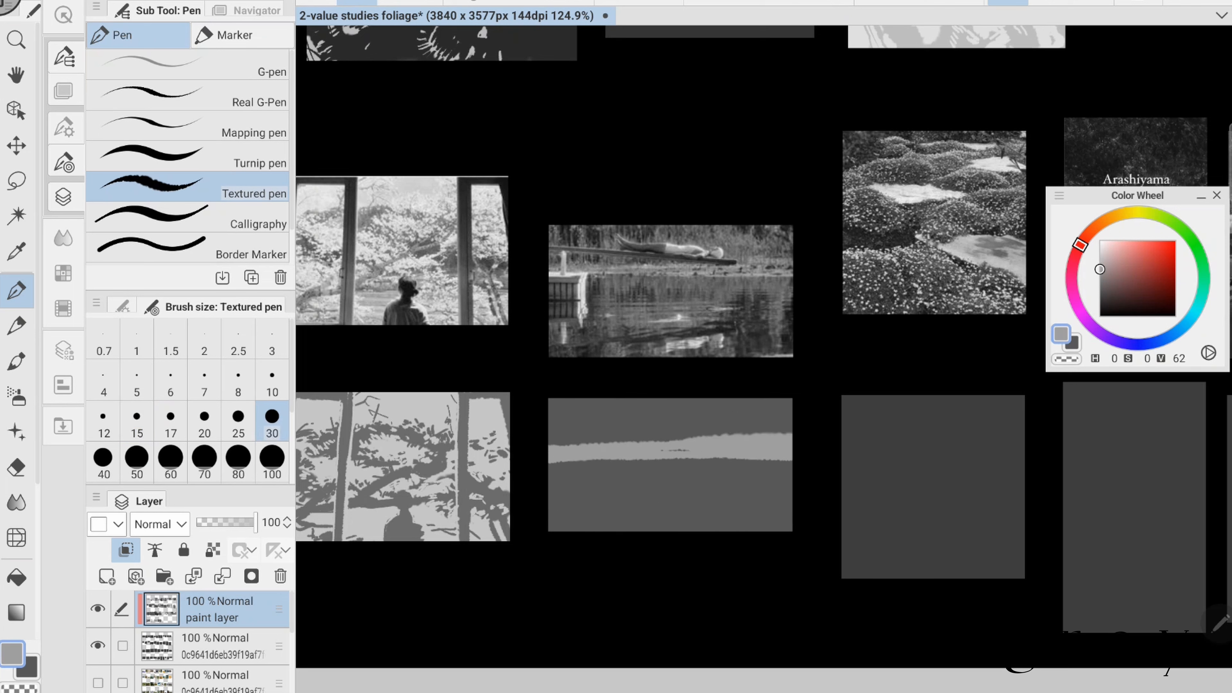
- Paint light grey water reflections of value 62 across the lower lake study, reducing the brush size to 17
left_click_drag(591, 484, 706, 484)
left_click_drag(595, 491, 709, 491)
left_click(170, 421)
left_click_drag(626, 518, 733, 489)
left_click_drag(599, 524, 627, 527)
left_click_drag(746, 529, 791, 526)
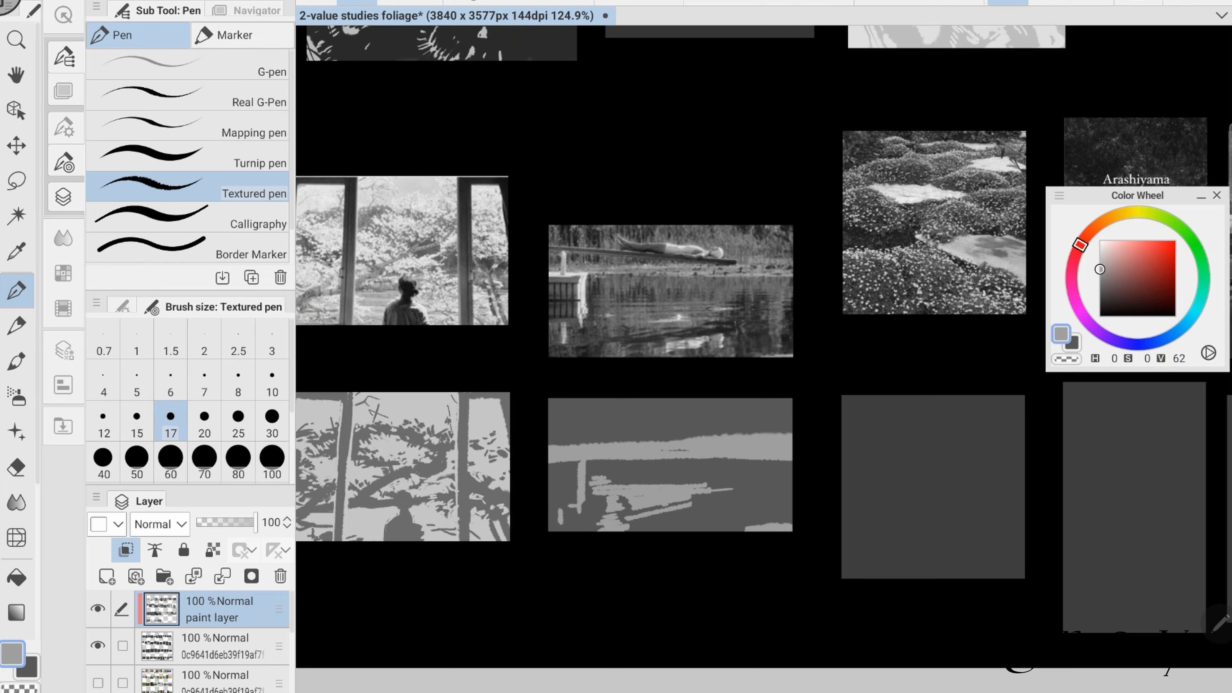
mouse_move(639, 469)
left_mouse_down()
mouse_move(745, 463)
mouse_move(790, 478)
left_mouse_up()
left_click_drag(778, 475, 783, 524)
- Draw the diving board, its supports and the lying figure's outline in light grey at brush size 10
left_click(272, 380)
left_click_drag(550, 419, 713, 429)
mouse_move(607, 407)
left_mouse_down()
mouse_move(620, 418)
mouse_move(582, 444)
left_mouse_up()
left_click_drag(591, 426, 592, 443)
left_click_drag(595, 428, 659, 431)
left_click_drag(624, 432, 636, 441)
left_click_drag(679, 364, 708, 363)
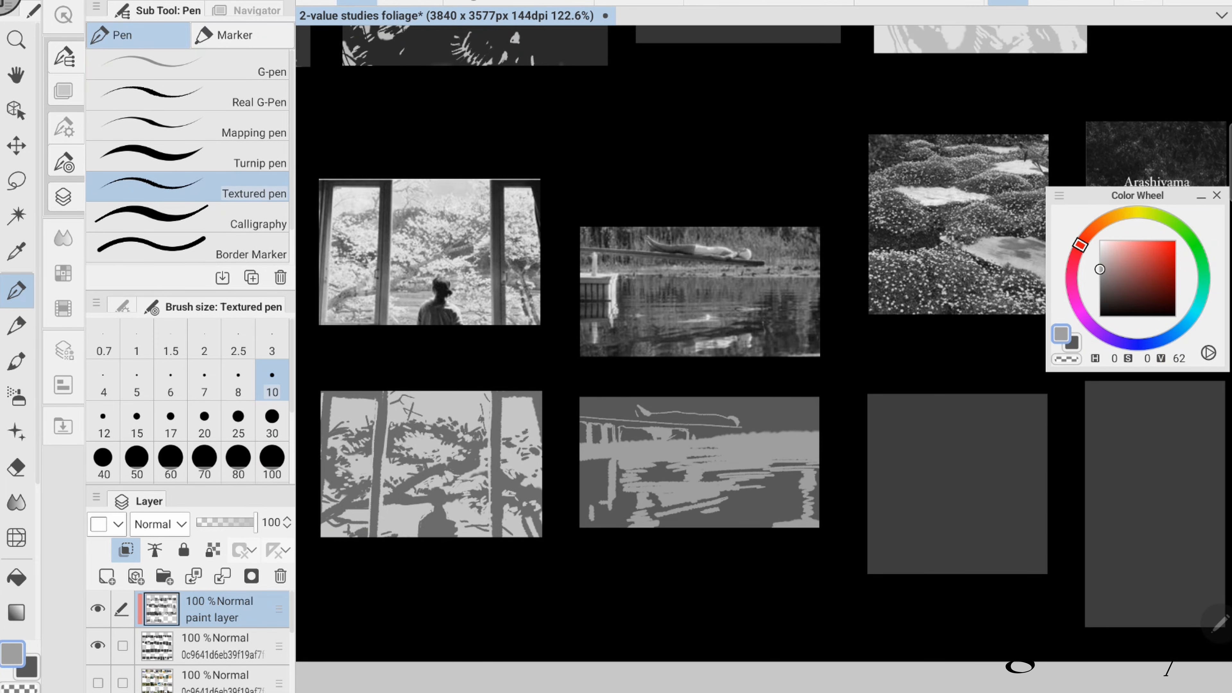
- Paint thin ripple strokes across the lake water with the dark grey of value 34 at brush size 10
key("x")
left_click_drag(633, 515, 720, 492)
key("x")
key("x")
key("x")
key("x")
left_click_drag(623, 480, 743, 470)
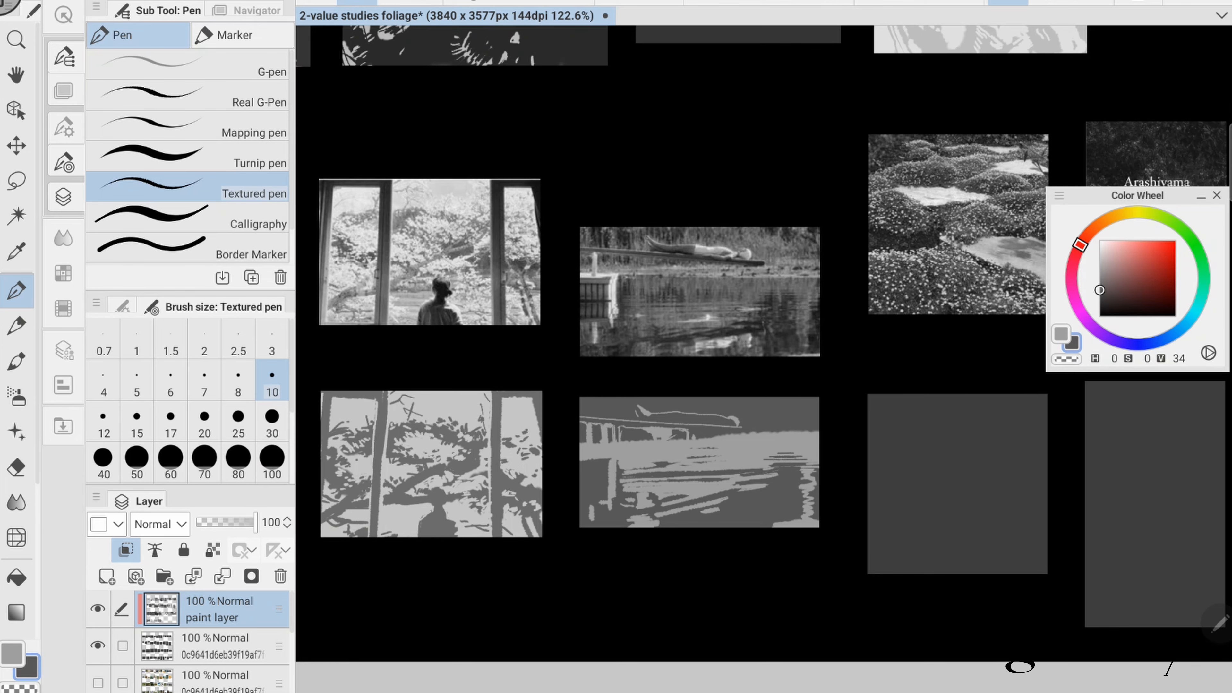
- Block in the foliage bank above the lake at brush size 30 and refine its edges at size 15, alternating the two greys
left_click(272, 420)
key("x")
mouse_move(679, 364)
left_mouse_down()
mouse_move(749, 423)
mouse_move(823, 432)
left_mouse_up()
left_click(137, 420)
key("x")
left_click_drag(742, 428, 764, 444)
key("x")
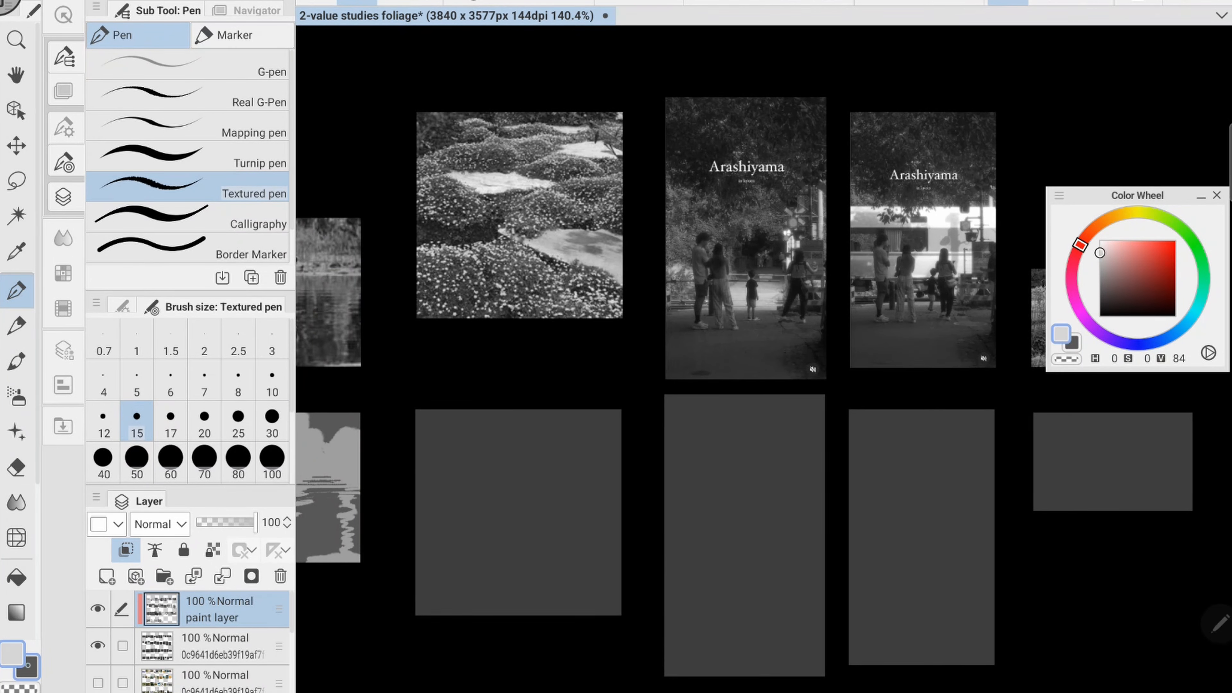
- Paint the pale stone patches of the flower mound study in a grey of value 84 at brush sizes 30 and 20
left_click(1100, 252)
left_click(272, 421)
mouse_move(517, 530)
left_mouse_down()
mouse_move(586, 543)
mouse_move(619, 582)
left_mouse_up()
left_click_drag(504, 469, 554, 488)
left_click_drag(455, 478, 563, 483)
left_click_drag(563, 451, 619, 443)
left_click(204, 420)
left_click_drag(454, 414, 579, 418)
left_click_drag(616, 411, 619, 419)
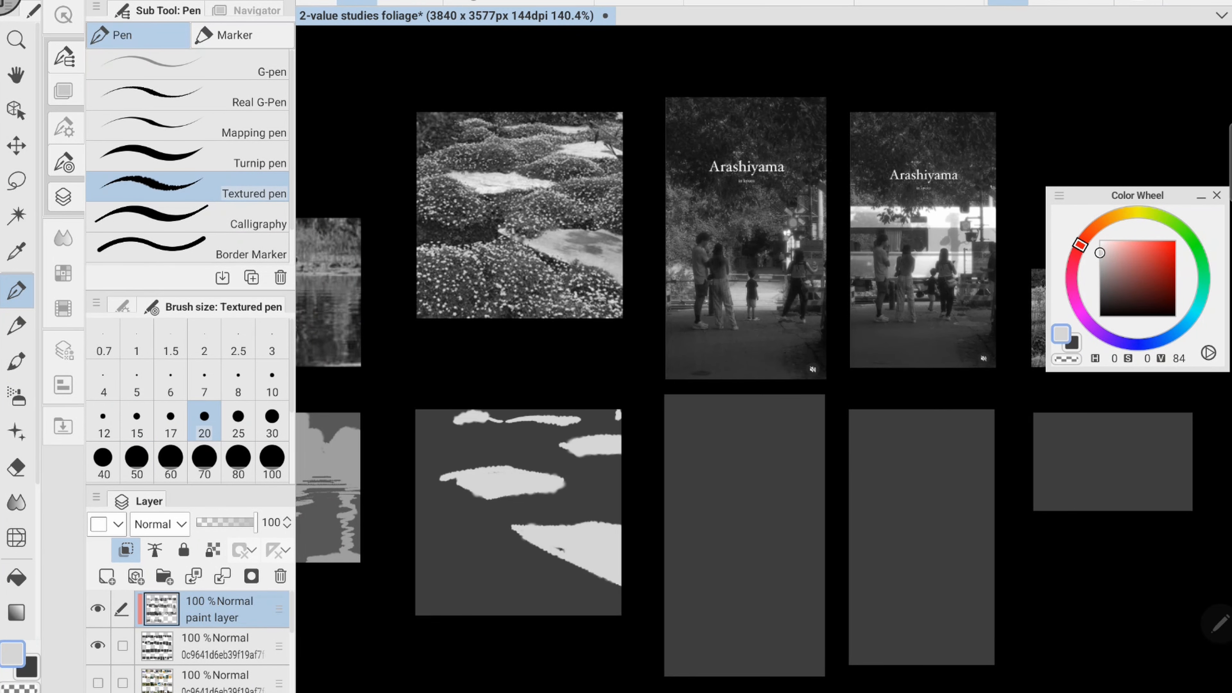
- Dab light flower dots over the foreground mound at brush size 20 and break up the large stone's edge in dark grey
left_click_drag(501, 527, 482, 540)
left_click(442, 556)
left_click_drag(694, 446, 675, 396)
left_click(511, 553)
left_click(557, 544)
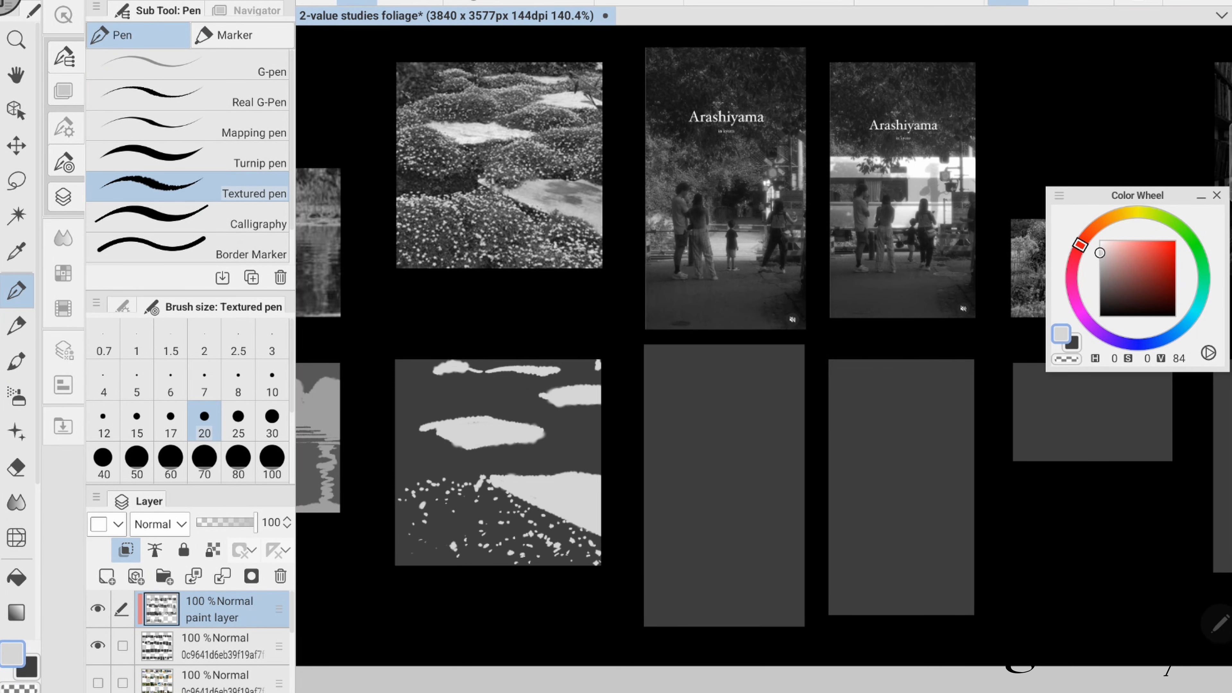
left_click(398, 489)
key("x")
left_click_drag(531, 504, 550, 508)
left_click_drag(583, 523, 599, 533)
key("x")
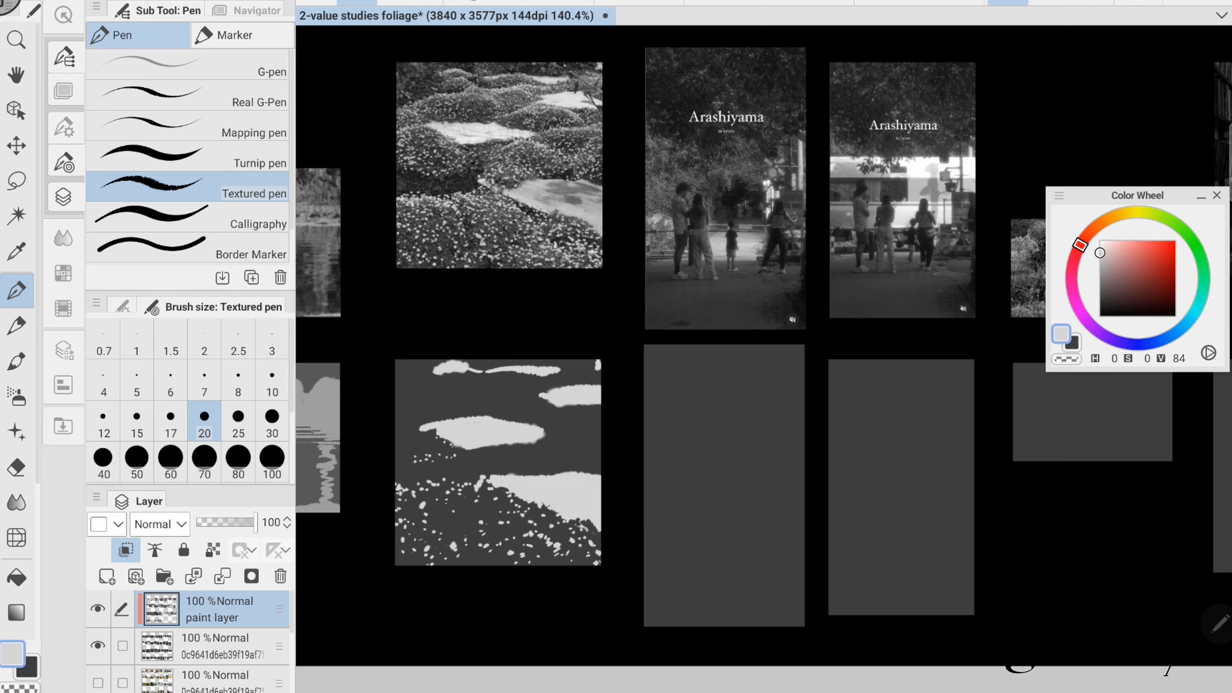
- Trim the middle stone's lower edge in dark grey and dab light flower dots over the mounds around it
key("x")
left_click_drag(539, 434, 514, 442)
left_click_drag(503, 441, 477, 448)
left_click(507, 440)
key("x")
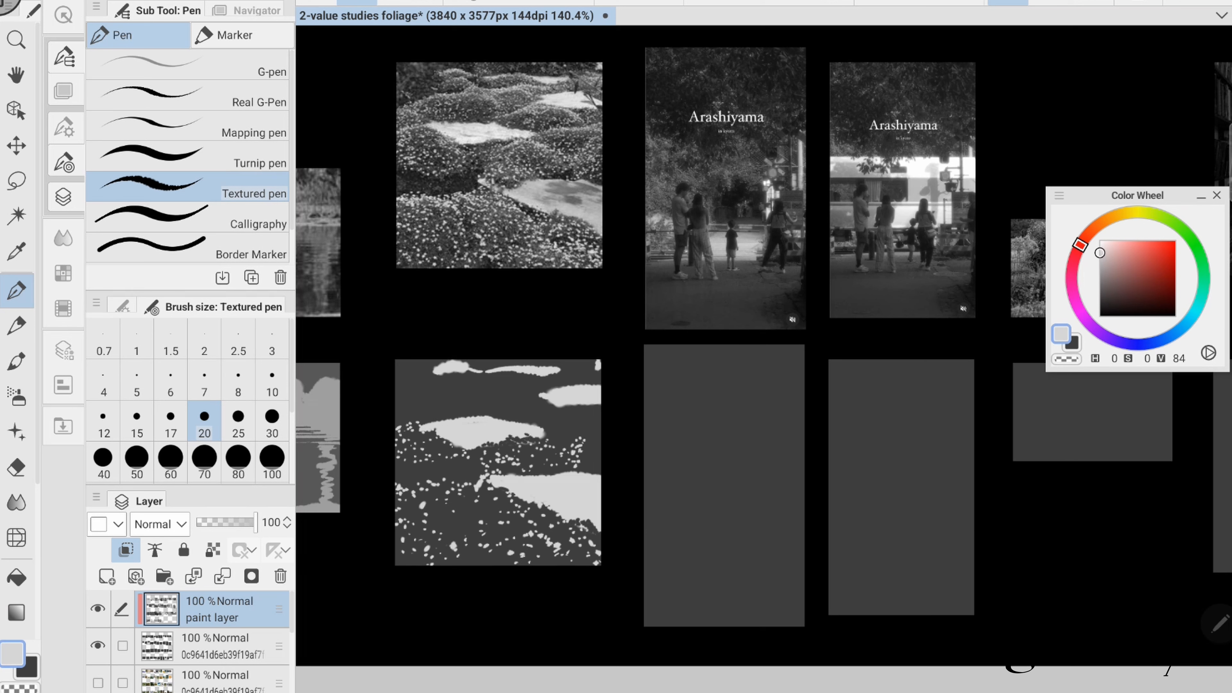
left_click(592, 440)
- Dab finer light flower dots over the upper mounds at brush size 15 and roughen the topmost stone patches in dark grey
left_click(136, 420)
left_click_drag(545, 423, 576, 417)
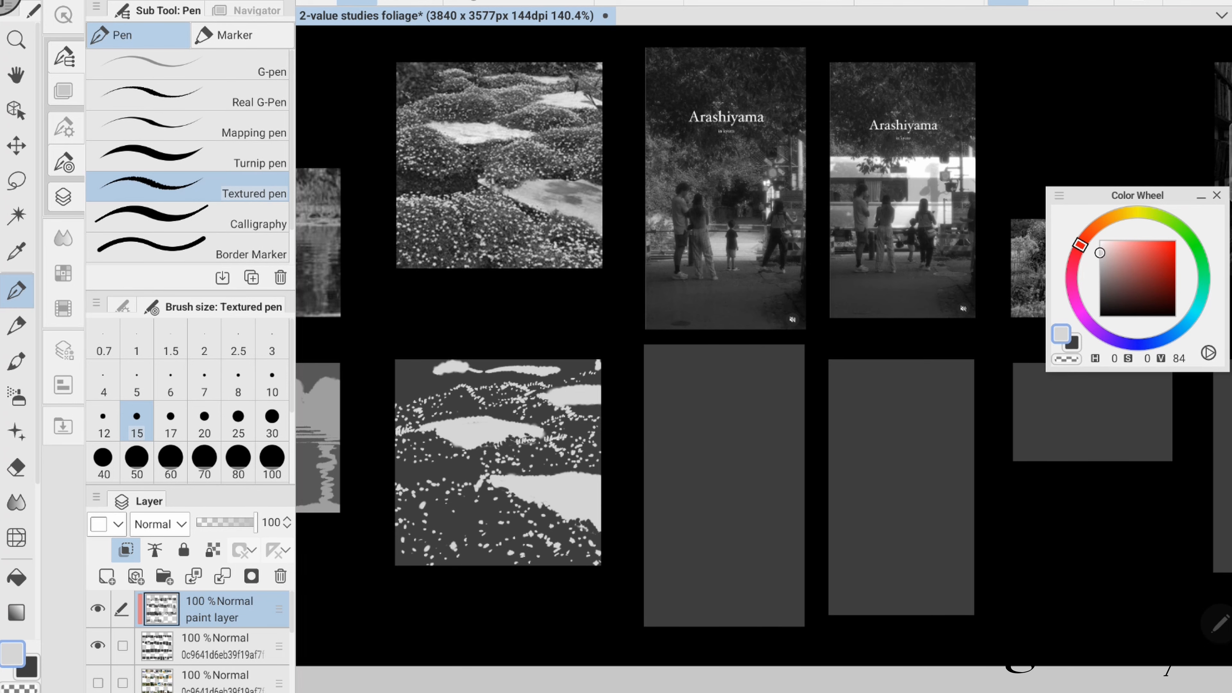
key("x")
left_click_drag(488, 370, 581, 368)
scroll(809, 393, "down", 2)
key("x")
left_click(597, 462)
mouse_move(738, 470)
left_mouse_down()
mouse_move(603, 463)
mouse_move(628, 461)
left_mouse_up()
left_click(391, 457)
left_click(400, 478)
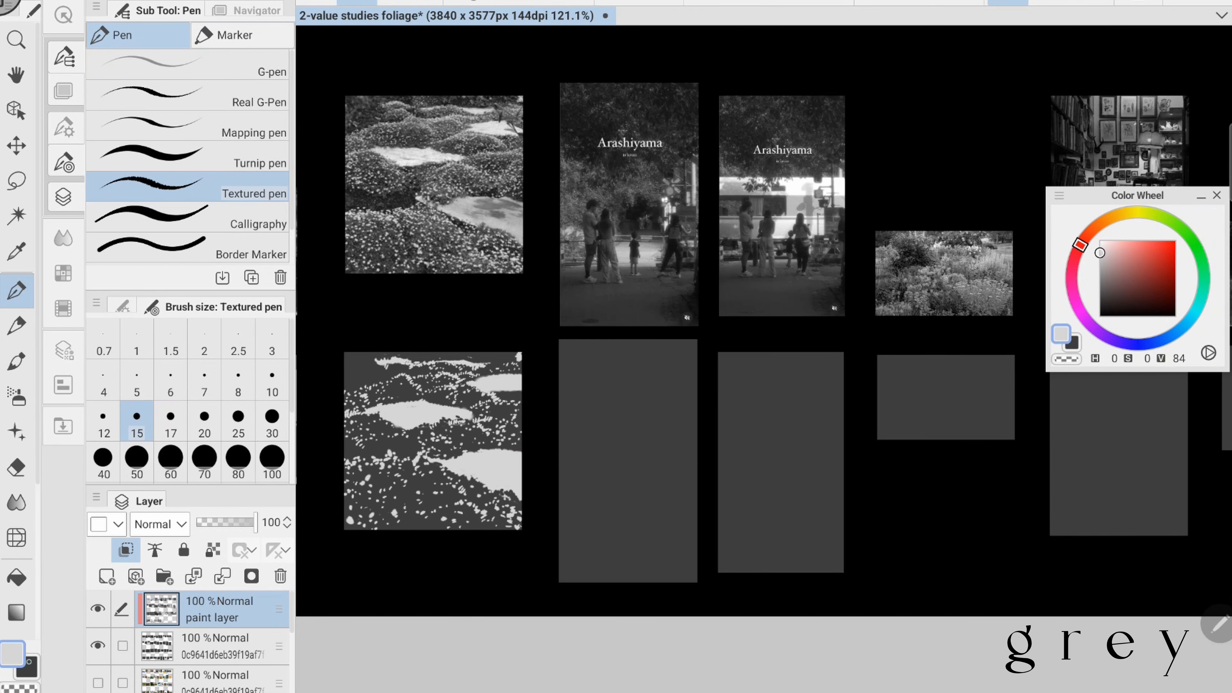
- Refine the stone patches with small light and dark strokes, using value 24 for the dark, and save the document
key("x")
left_click_drag(430, 403, 470, 409)
left_click_drag(727, 339, 747, 364)
key("x")
left_click_drag(401, 382, 423, 380)
key("ctrl+s")
key("x")
left_click_drag(527, 402, 540, 414)
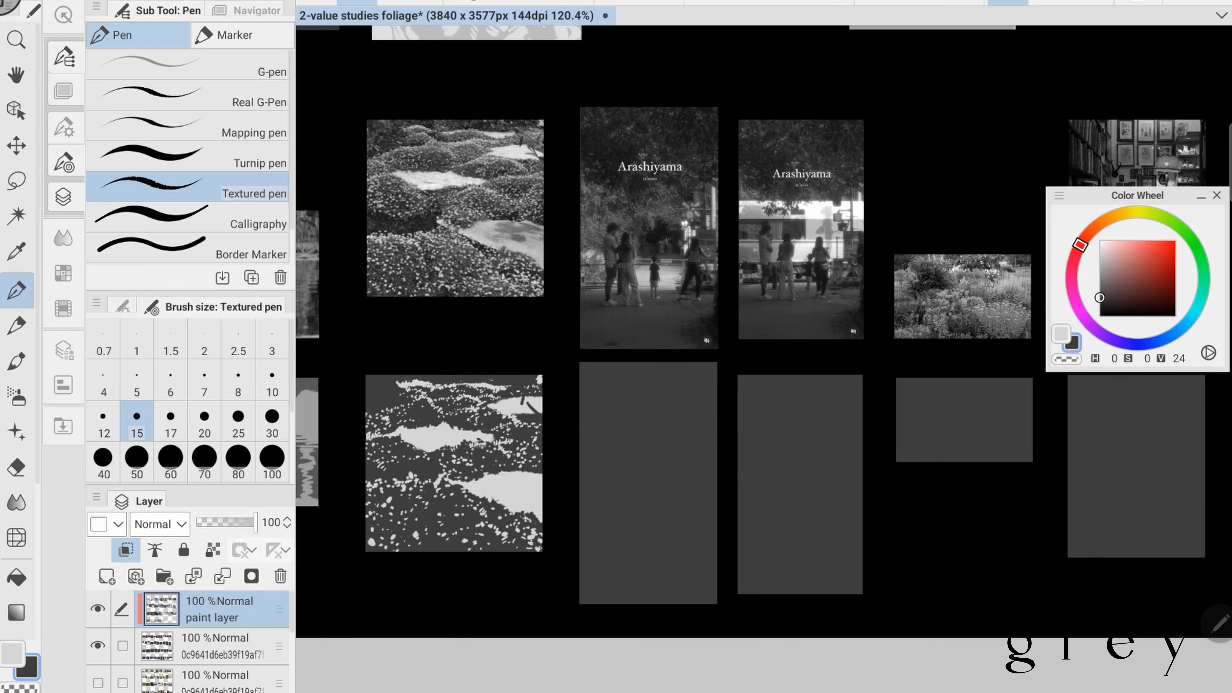
- Cover the first Arashiyama study in grey of value 31 and block in light patches of value 70 at brush size 60
left_click_drag(728, 340, 535, 332)
key("x")
left_click(1099, 262)
left_click_drag(440, 511, 471, 523)
left_click(170, 458)
left_click_drag(397, 369, 514, 582)
key("x")
left_click_drag(426, 500, 481, 514)
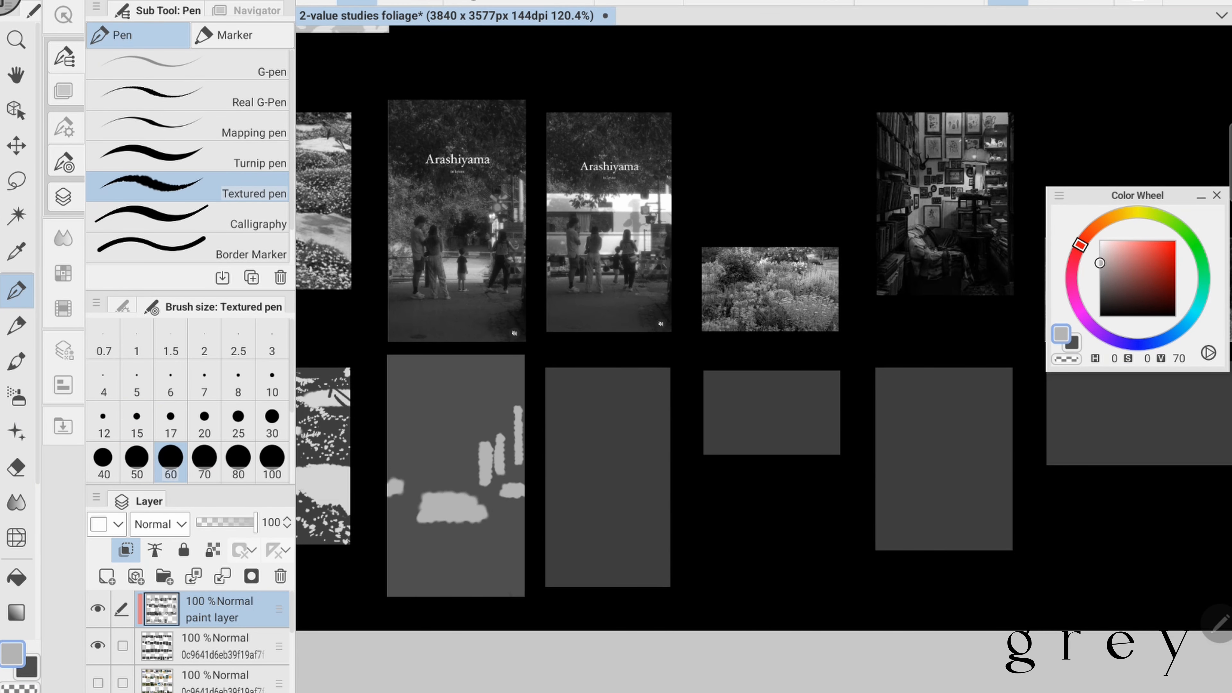
- Paint the light background band in the first Arashiyama study and carve the standing figures out of it in dark grey
left_click_drag(394, 408, 420, 497)
left_click_drag(420, 422, 510, 431)
left_click_drag(395, 490, 395, 507)
left_click_drag(507, 507, 523, 505)
key("x")
mouse_move(412, 458)
left_mouse_down()
mouse_move(411, 520)
mouse_move(436, 520)
left_mouse_up()
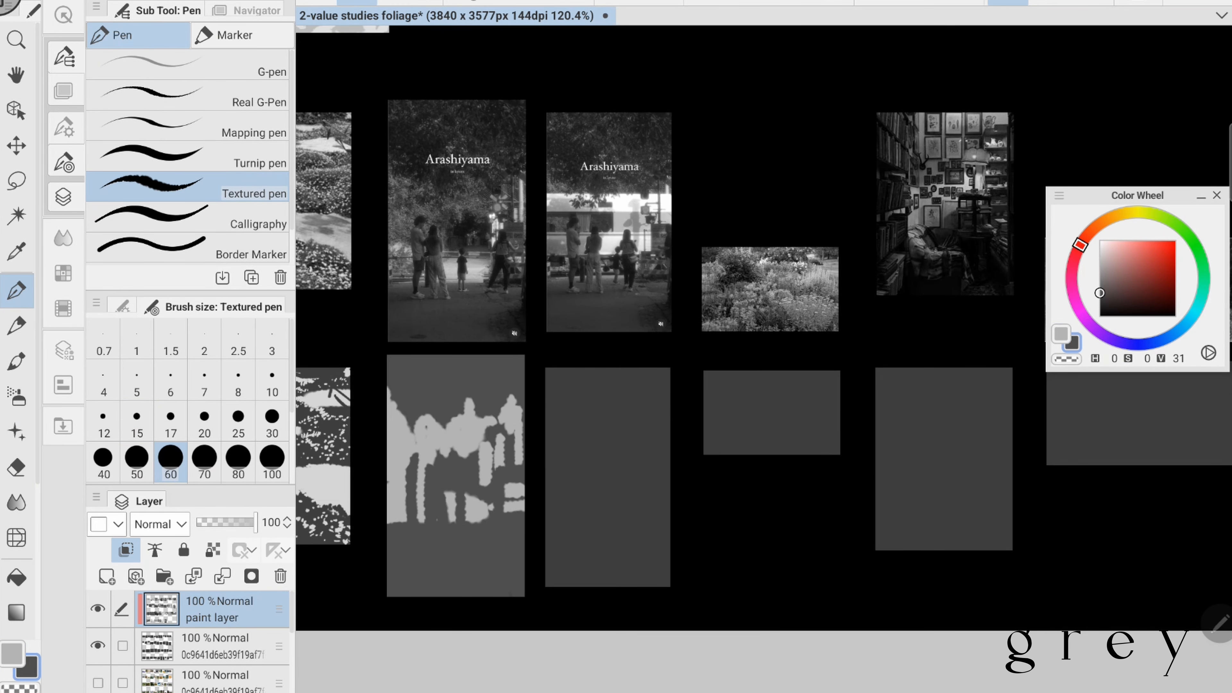
- Refine the figures and break up the light area in the first Arashiyama study at brush size 15
left_click(137, 422)
key("x")
left_click_drag(501, 448, 481, 487)
key("x")
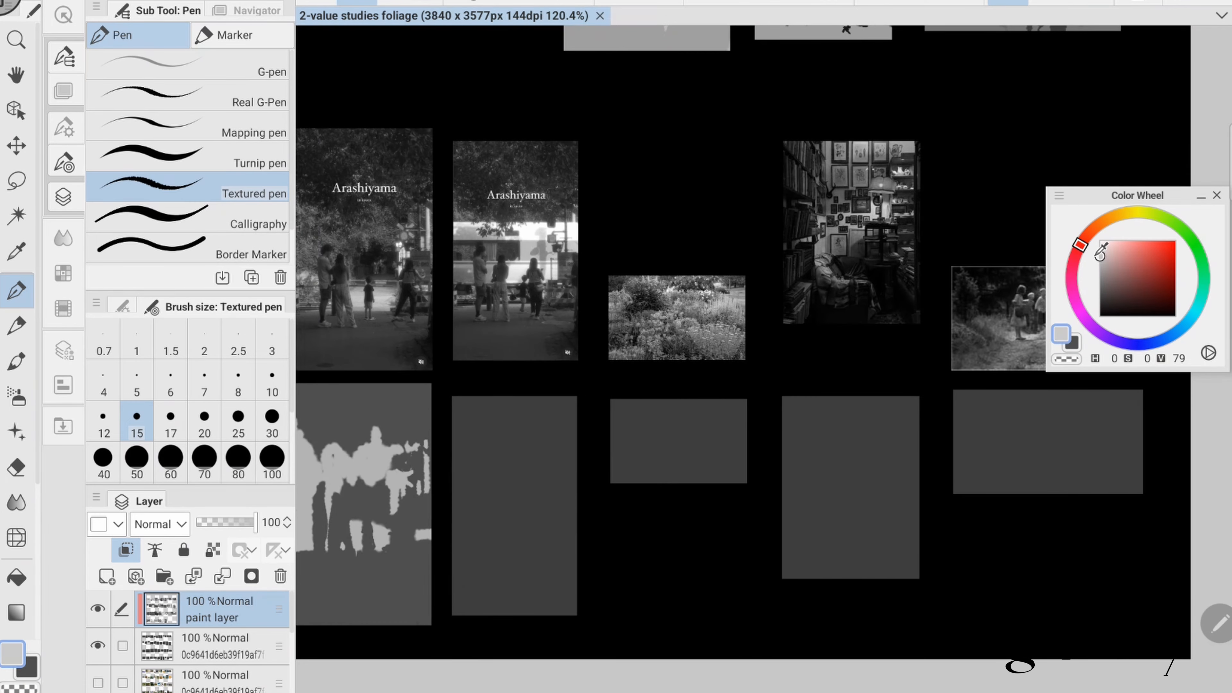
- Paint a broad light band of value 78 across the middle of the second Arashiyama study at brush size 30
key("bracketright")
key("bracketright")
key("bracketright")
key("bracketright")
mouse_move(454, 467)
left_mouse_down()
mouse_move(575, 465)
mouse_move(575, 519)
mouse_move(540, 528)
left_mouse_up()
- Paint the dark window strip and the standing figures over the light band with the grey of value 24
key("x")
left_click_drag(563, 508, 574, 523)
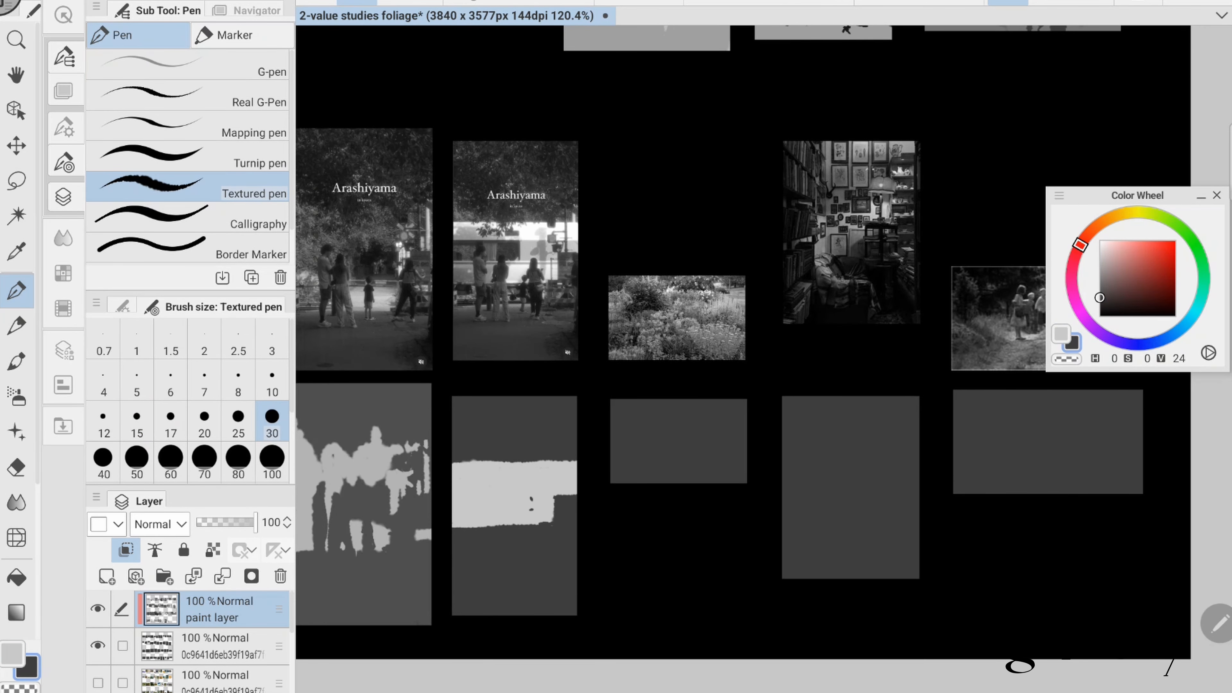
left_click_drag(453, 485, 509, 490)
key("x")
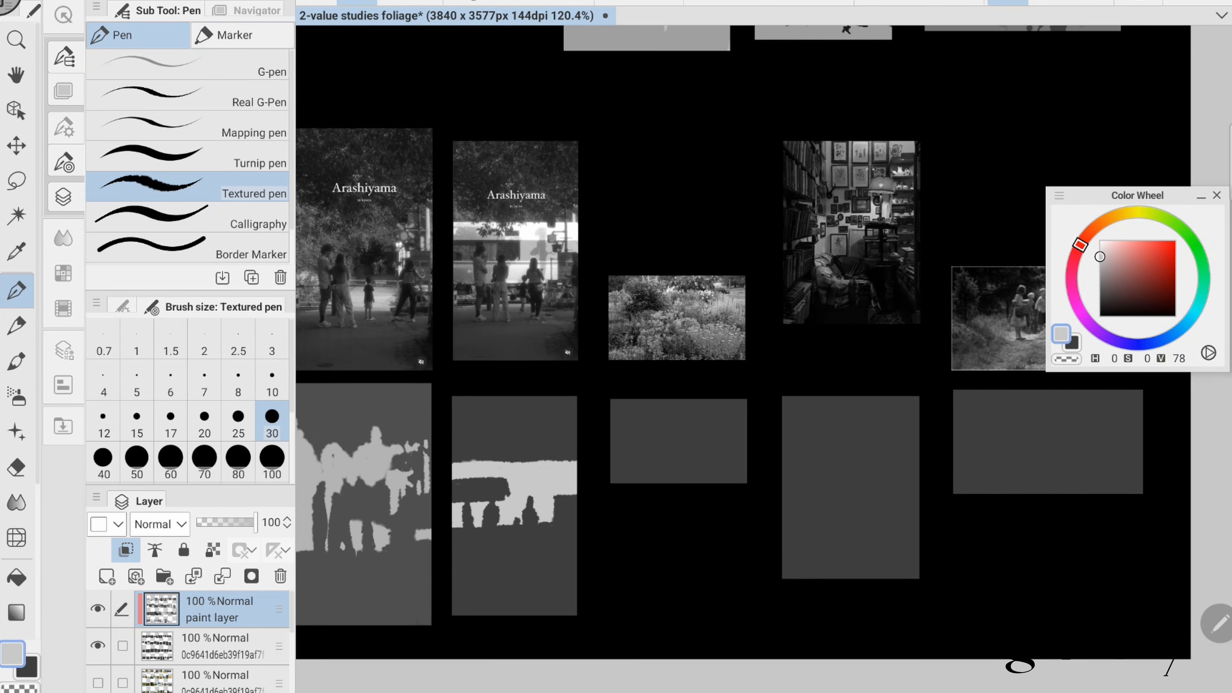
- Add small light details and dark accents around the figures of the second Arashiyama study at brush size 17
key("bracketleft")
key("bracketleft")
key("bracketleft")
left_click_drag(567, 449, 566, 462)
left_click_drag(470, 552, 487, 548)
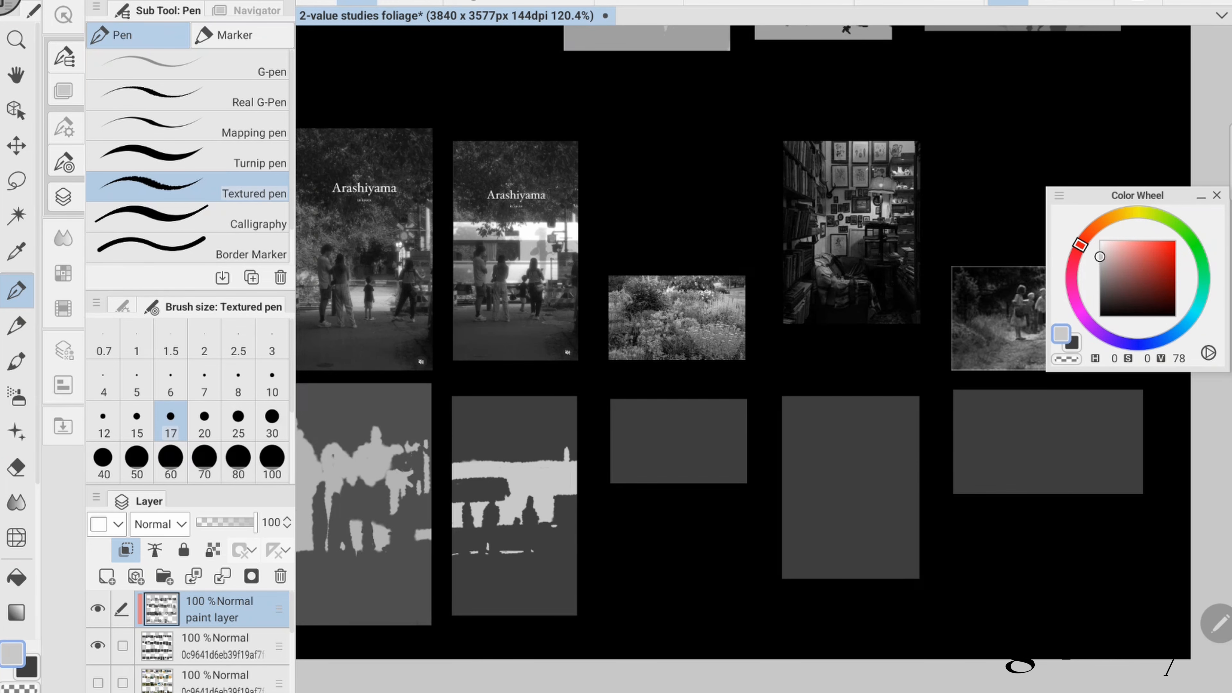
key("x")
left_click_drag(471, 466, 562, 496)
left_click_drag(630, 388, 673, 360)
key("x")
left_click(542, 406)
- Block in the light flower clumps across the garden study in a grey of value 78 at brush size 17
left_click_drag(824, 412, 601, 434)
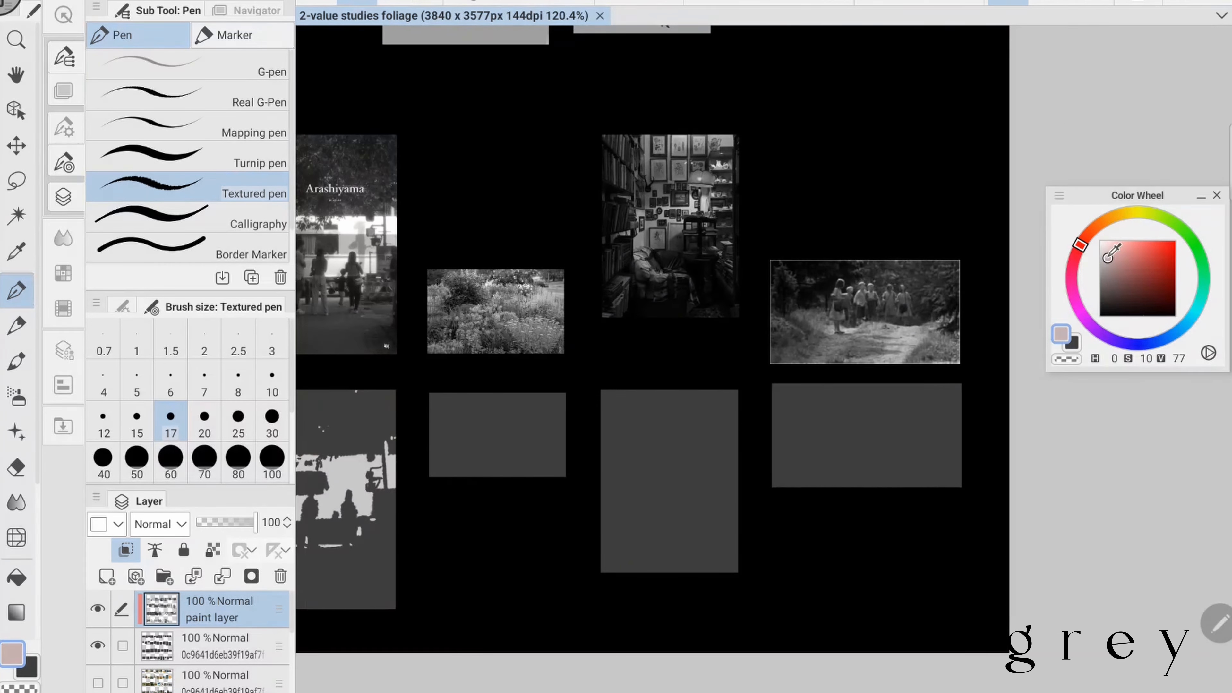
left_click_drag(523, 412, 553, 437)
left_click_drag(563, 406, 564, 441)
left_click_drag(493, 410, 556, 459)
left_click_drag(486, 436, 502, 440)
mouse_move(464, 464)
left_mouse_down()
mouse_move(432, 473)
mouse_move(479, 475)
left_mouse_up()
left_click_drag(432, 443, 456, 444)
mouse_move(432, 425)
left_mouse_down()
mouse_move(462, 398)
mouse_move(500, 417)
left_mouse_up()
left_click_drag(531, 396, 563, 400)
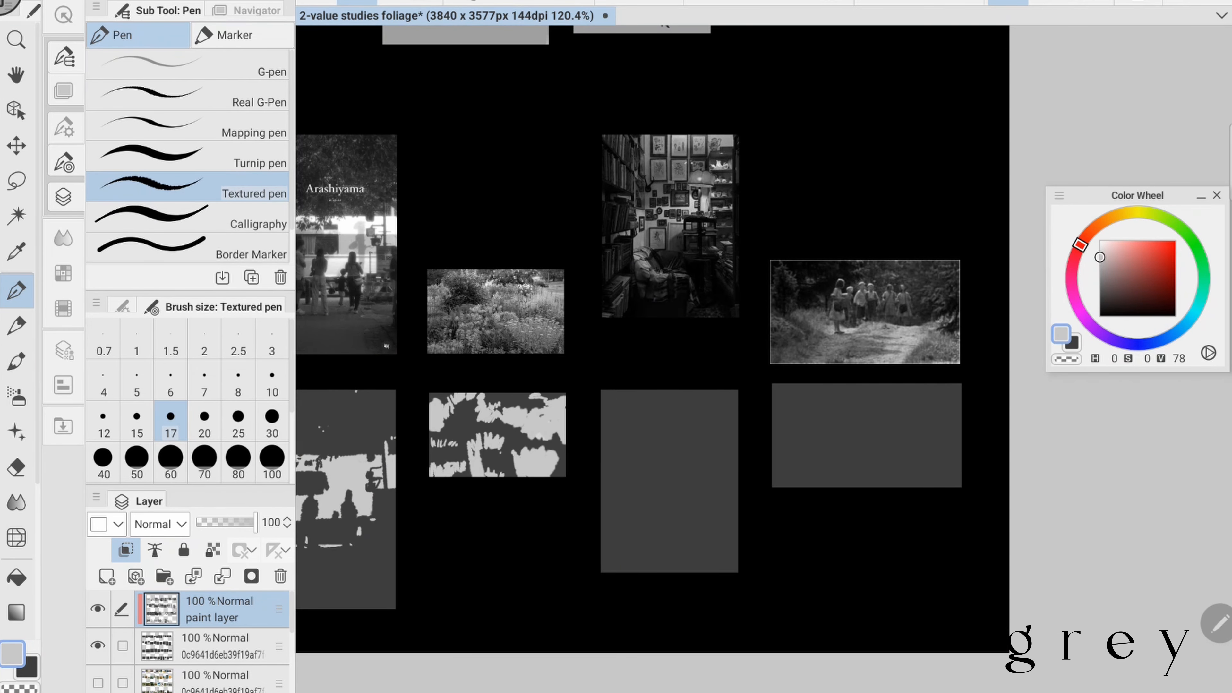
- Paint shrub shadows through the middle of the garden study in a darker grey and add light foreground strokes
key("x")
left_click(1100, 285)
mouse_move(454, 432)
left_mouse_down()
mouse_move(466, 417)
mouse_move(508, 440)
mouse_move(558, 442)
left_mouse_up()
left_click(1100, 289)
key("x")
left_click_drag(486, 456, 517, 474)
left_click_drag(563, 445, 549, 473)
- Add shrub and treeline strokes at the left edge and top of the garden study in grey of value 38
key("x")
left_click_drag(433, 451, 465, 456)
left_click_drag(472, 459, 475, 475)
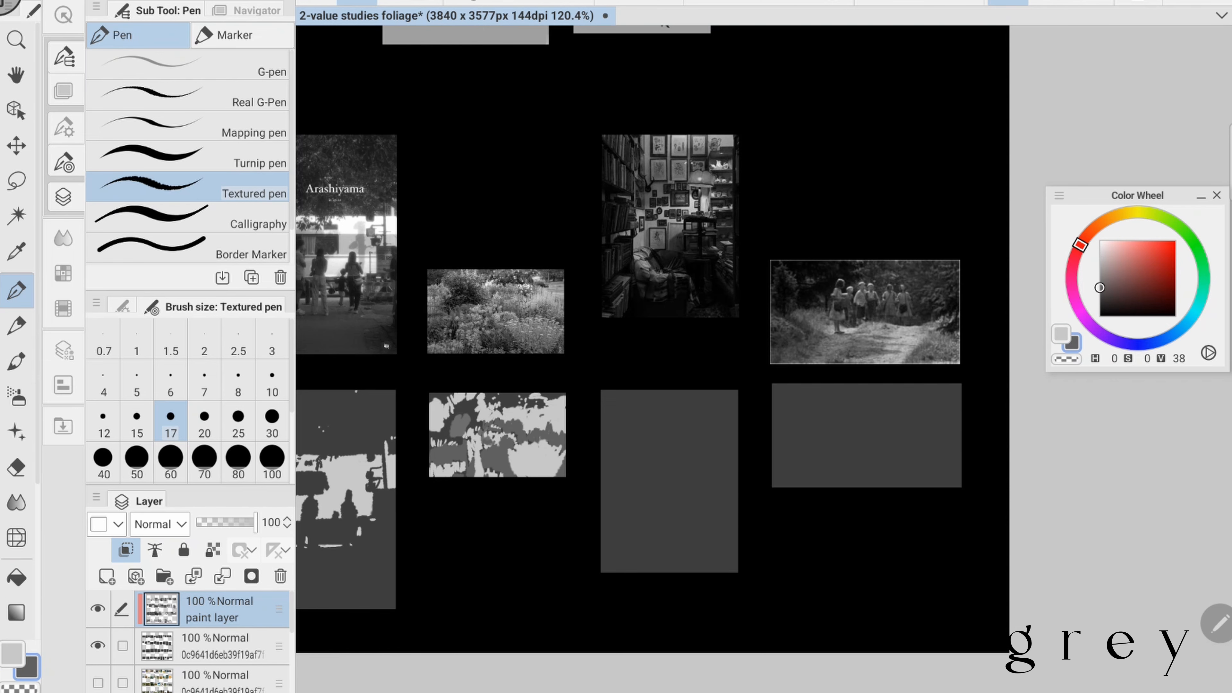
left_click_drag(473, 403, 470, 429)
left_click_drag(432, 398, 501, 408)
left_click_drag(506, 397, 543, 405)
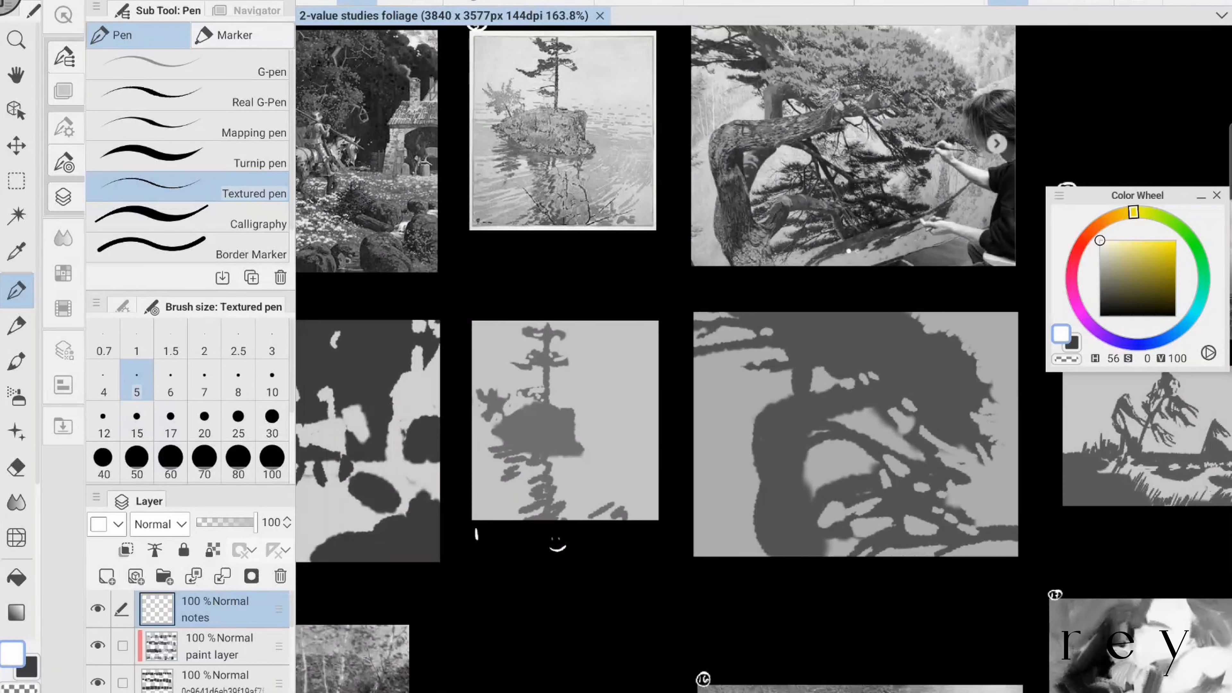
- Paint the lone tree's trunk and the island's water reflection in dark grey of value 17, setting brush size 10
left_click(1100, 307)
left_click_drag(542, 315, 543, 394)
left_click(1099, 303)
left_click(272, 380)
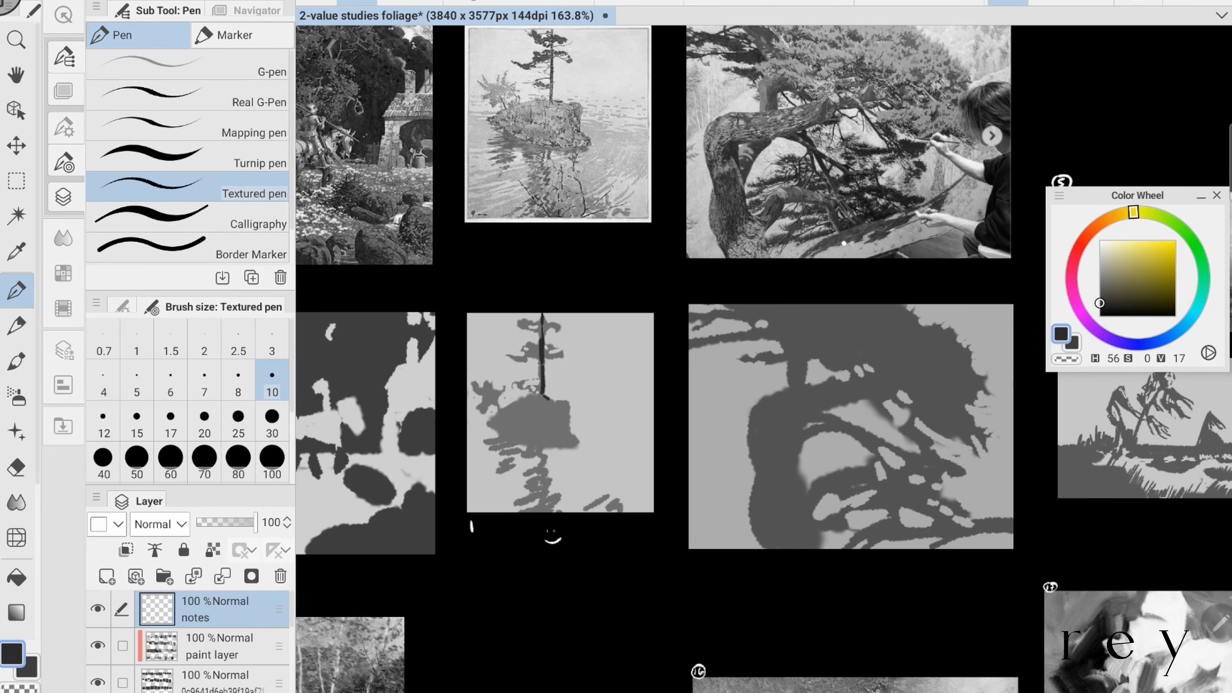
left_click_drag(513, 460, 496, 471)
mouse_move(522, 455)
left_mouse_down()
mouse_move(544, 470)
mouse_move(517, 504)
mouse_move(556, 503)
mouse_move(548, 443)
left_mouse_up()
- On the paint layer, paint water strokes around the island's reflection in mid grey of value 44 at brush size 15
left_click(17, 467)
left_click(218, 646)
left_click(16, 291)
left_click(1099, 283)
left_click(137, 417)
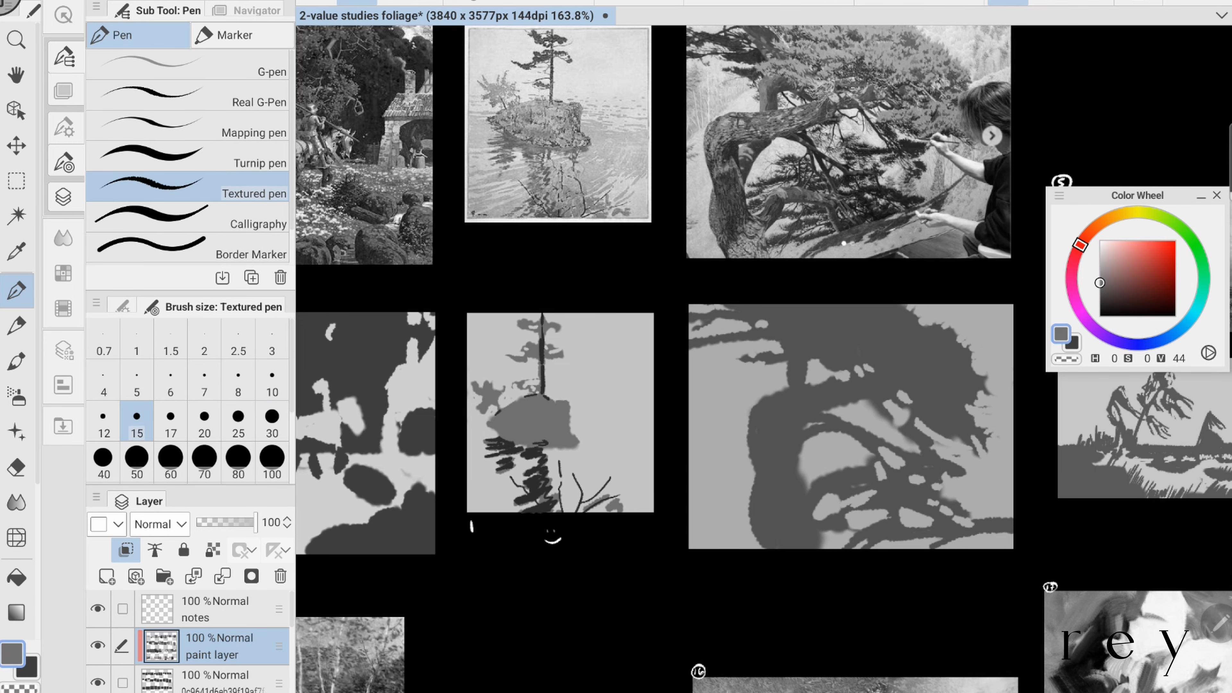
left_click_drag(468, 500, 536, 463)
mouse_move(473, 512)
left_mouse_down()
mouse_move(539, 491)
mouse_move(582, 446)
left_mouse_up()
left_click_drag(558, 505, 619, 430)
- Add mid grey ripple strokes along both sides of the island in the lone tree study
scroll(558, 437, "down", 1)
left_click_drag(606, 459, 636, 410)
left_click_drag(494, 387, 464, 389)
left_click_drag(490, 398, 466, 399)
left_click_drag(492, 408, 465, 411)
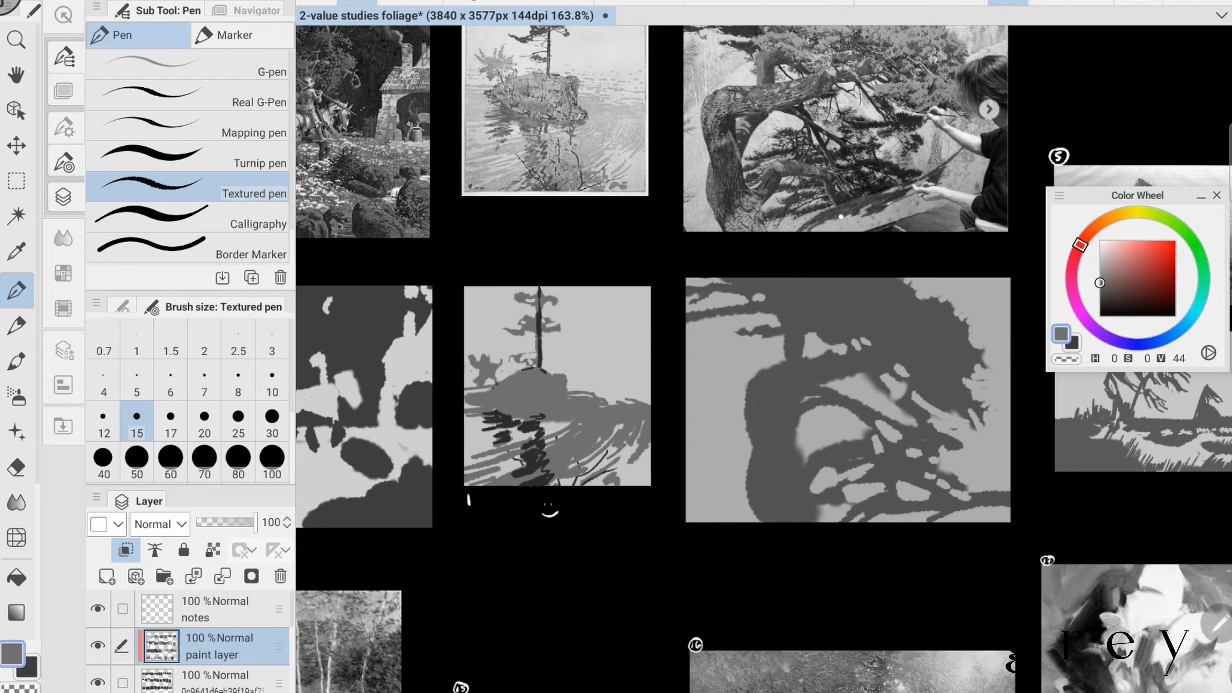
left_click_drag(582, 388, 580, 422)
- Paint the lone tree's branches and foliage in dark grey of value 17 at brush size 10
left_click(538, 383, "alt")
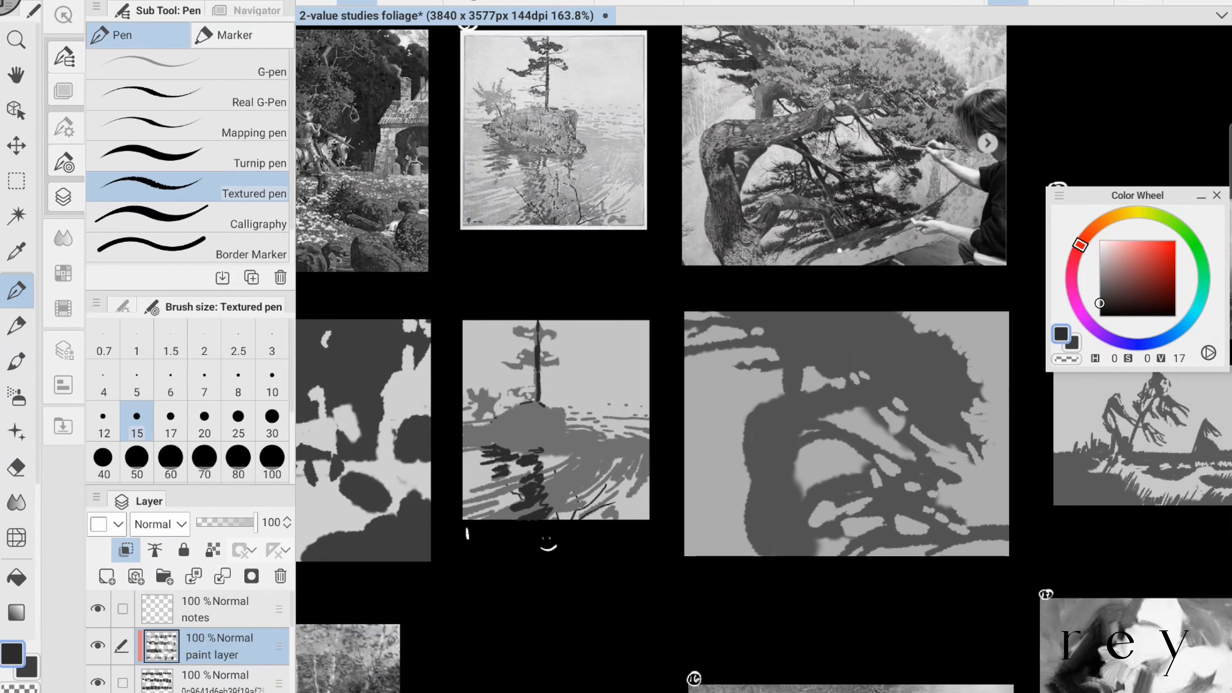
left_click(272, 380)
left_click_drag(503, 363, 522, 363)
left_click_drag(521, 360, 534, 353)
left_click_drag(515, 331, 521, 327)
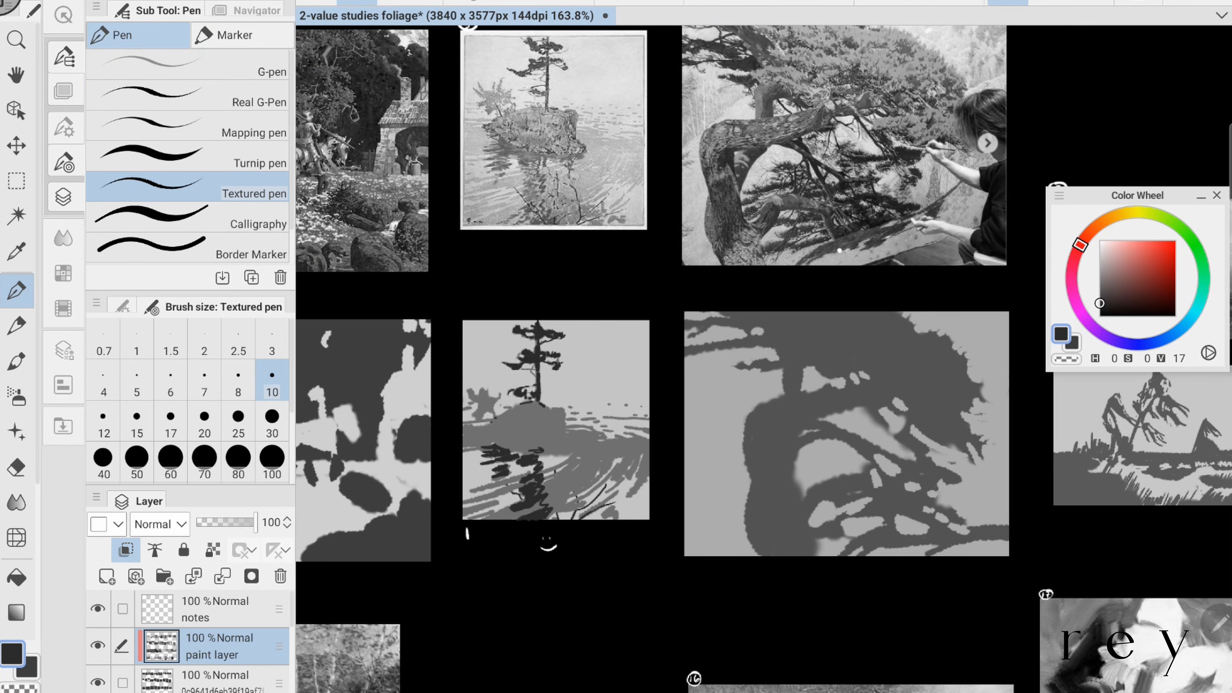
- Save the document and paint dark grey shadows of value 17 on the gnarled tree's trunk in study II at brush size 10
key("ctrl+s")
scroll(763, 359, "down", 3)
left_click_drag(970, 388, 438, 347)
scroll(763, 359, "up", 2)
left_click_drag(635, 444, 646, 445)
scroll(674, 311, "up", 3)
left_click_drag(646, 503, 661, 499)
left_click_drag(679, 412, 667, 474)
left_click_drag(574, 398, 610, 441)
left_click_drag(601, 383, 608, 427)
left_click_drag(603, 367, 621, 372)
mouse_move(679, 436)
left_mouse_down()
mouse_move(669, 422)
mouse_move(676, 534)
left_mouse_up()
- Break up the dark trunk shadows in study II with light grey specks of value 85 and save the document
scroll(763, 359, "up", 1)
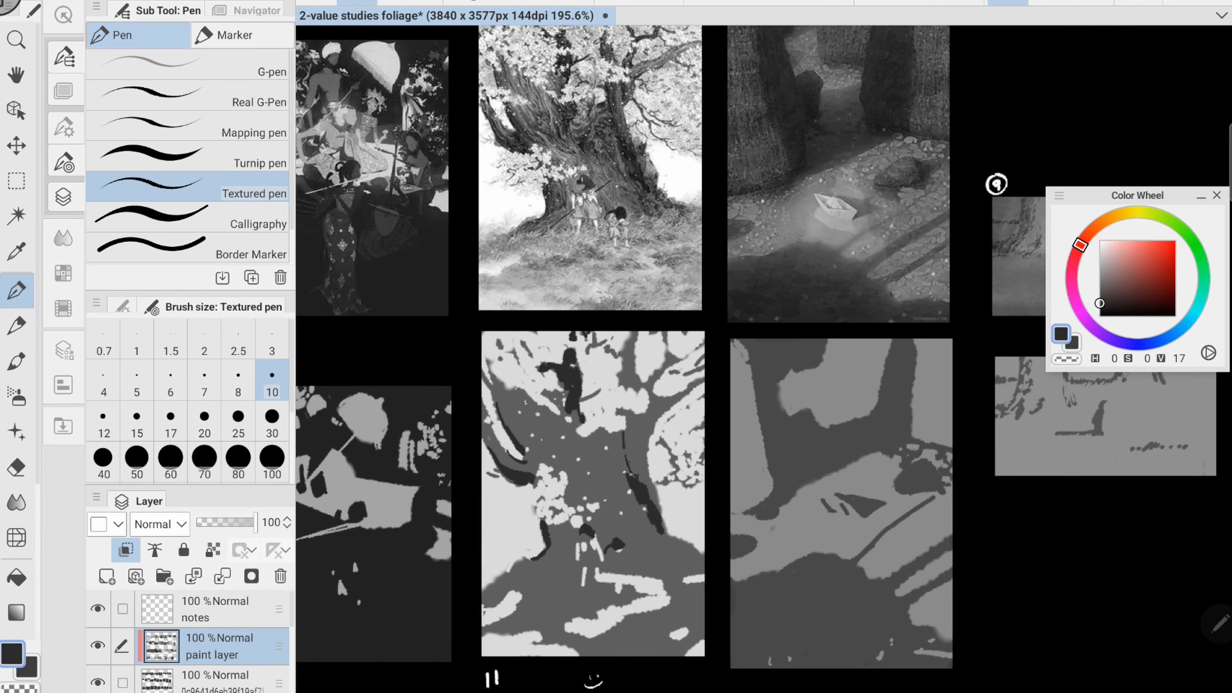
left_click_drag(499, 444, 539, 471)
left_click_drag(618, 409, 638, 453)
scroll(763, 359, "down", 3)
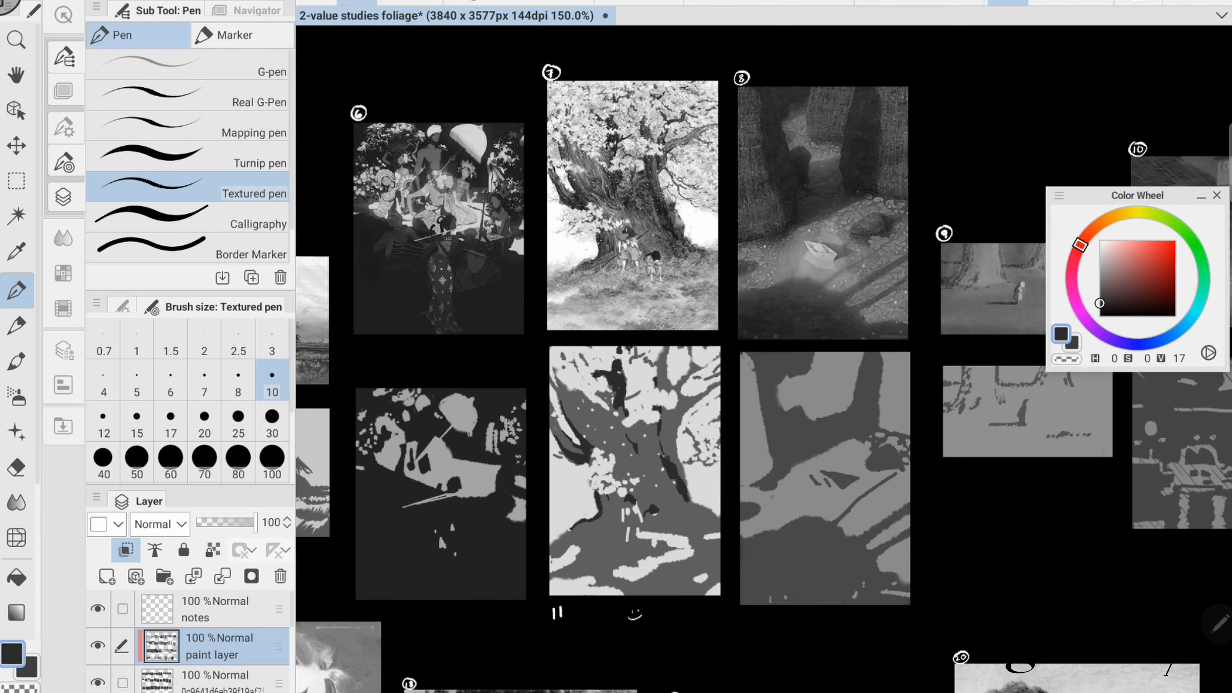
left_click(642, 412, "alt")
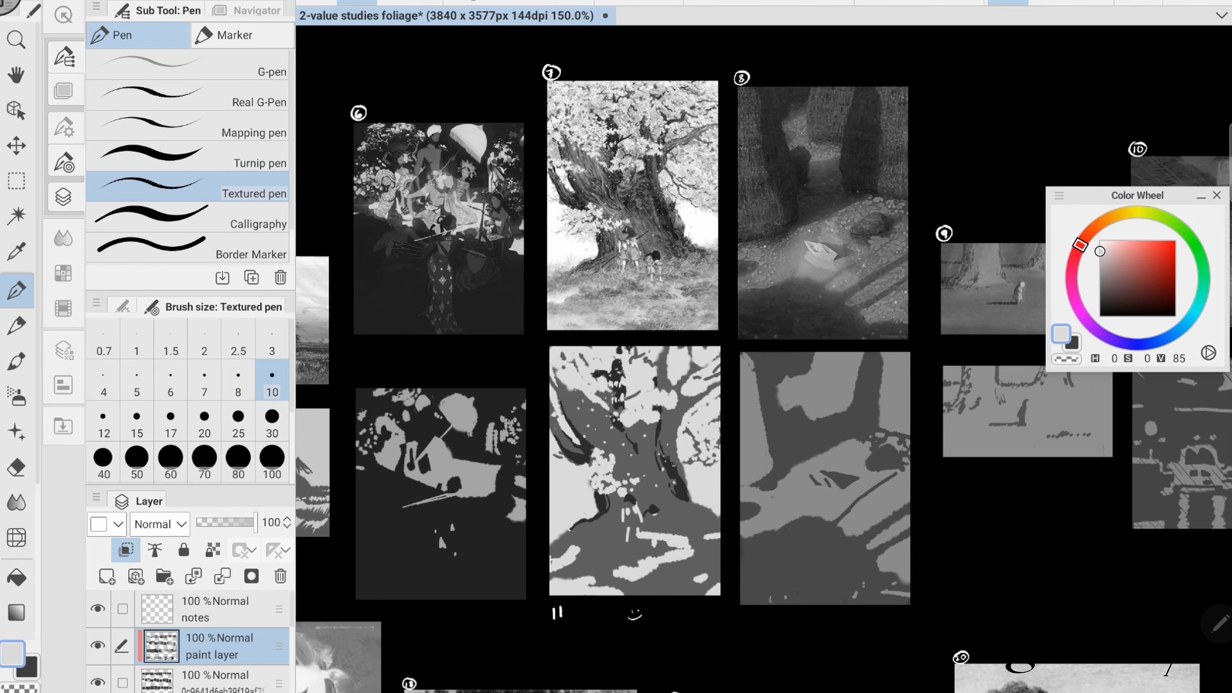
key("ctrl+s")
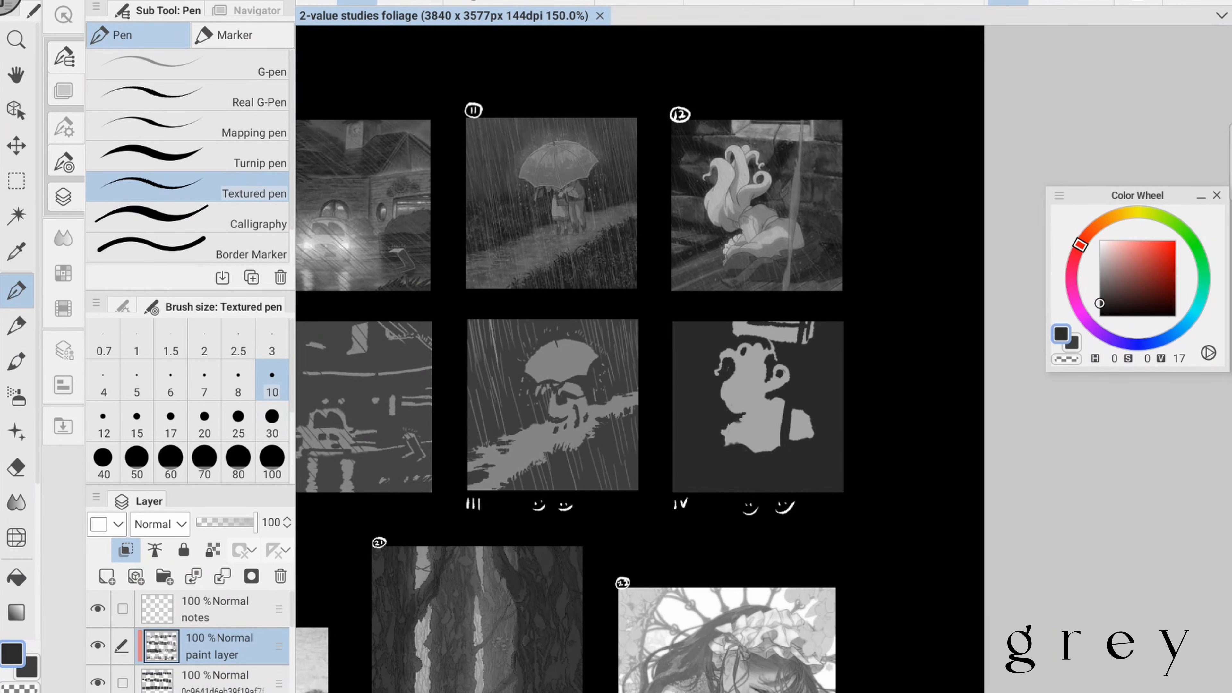
- Shade the seated figure's curled hair and dress in study IV, using mid grey of value 45
scroll(550, 314, "up", 1)
left_click(563, 364, "alt")
left_click(1100, 263)
left_click_drag(542, 358, 533, 371)
left_click_drag(556, 363, 558, 378)
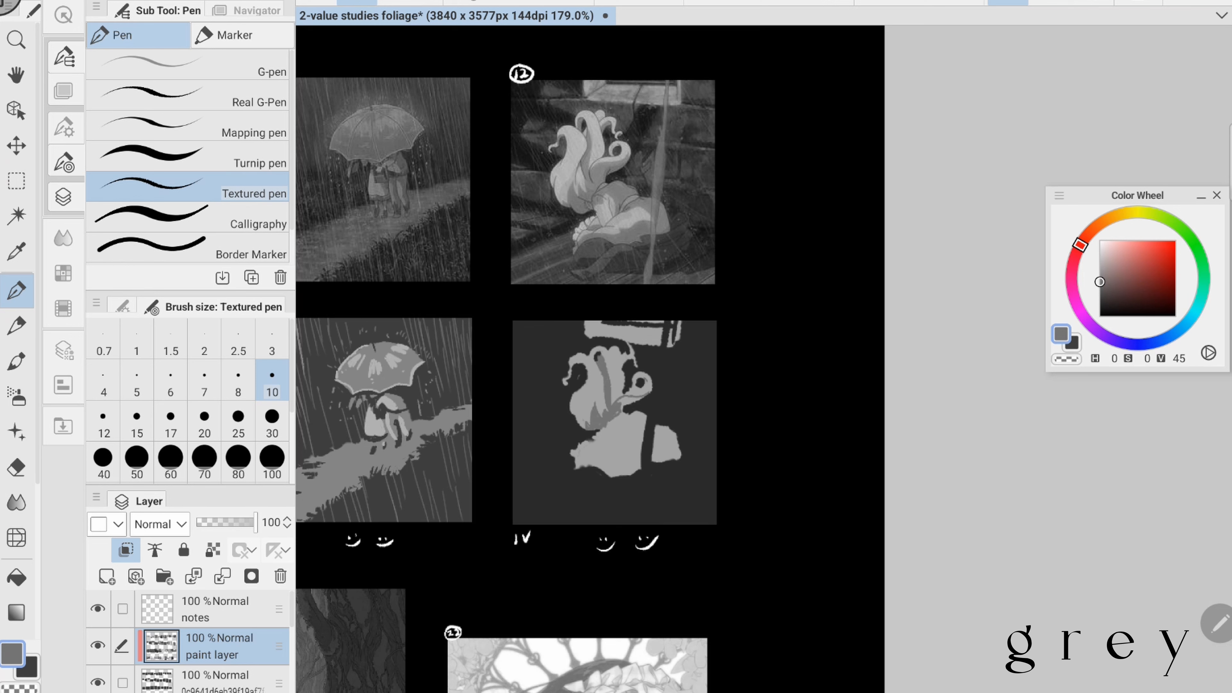
mouse_move(616, 412)
left_mouse_down()
mouse_move(654, 456)
mouse_move(679, 459)
left_mouse_up()
left_click_drag(577, 466, 640, 468)
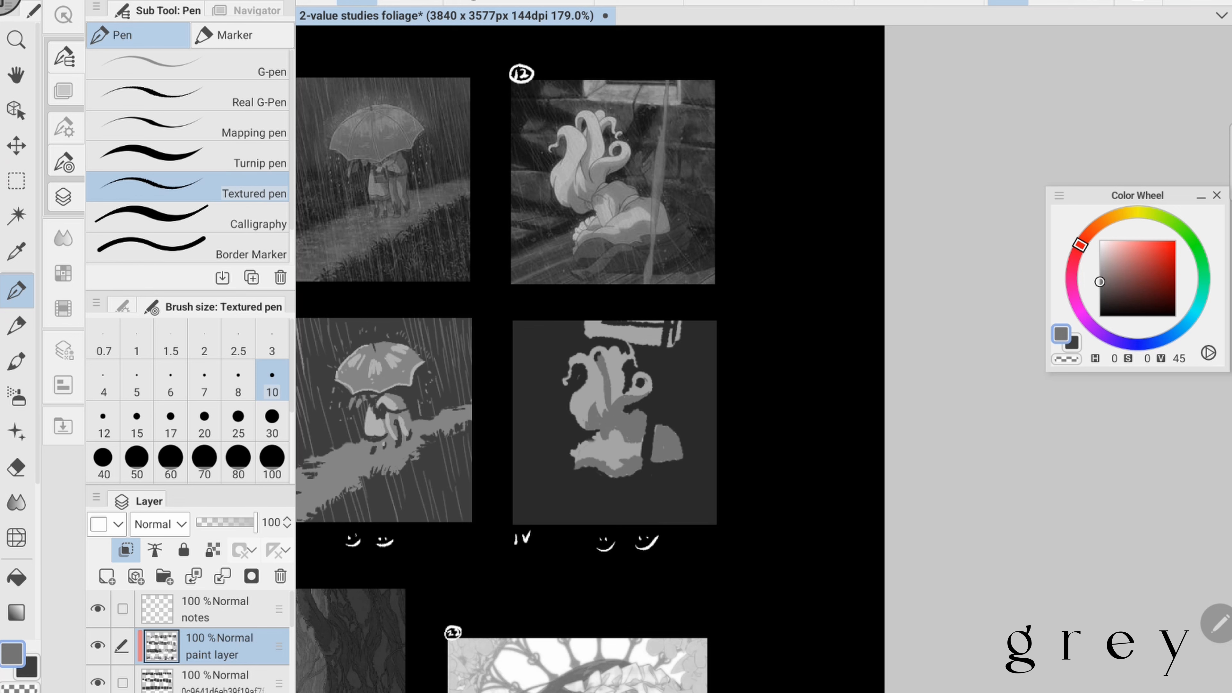
- Paint the window ledge and the stone edges beside the figure in study IV in mid grey of value 45, undoing the last strokes
left_click_drag(587, 331, 677, 339)
left_click_drag(570, 462, 513, 494)
mouse_move(574, 470)
left_mouse_down()
mouse_move(514, 512)
mouse_move(514, 486)
left_mouse_up()
left_click_drag(514, 422, 563, 428)
left_click_drag(513, 433, 562, 430)
left_click_drag(514, 453, 527, 448)
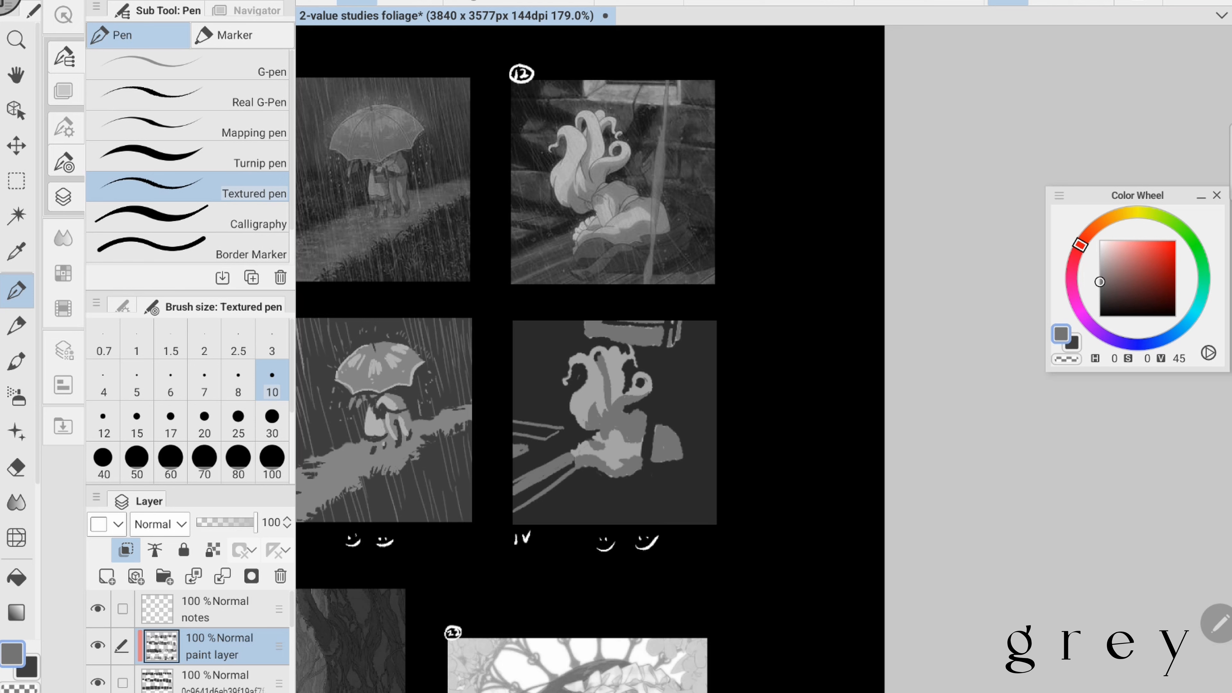
left_click_drag(515, 398, 575, 400)
mouse_move(535, 362)
left_mouse_down()
mouse_move(566, 336)
mouse_move(627, 346)
left_mouse_up()
key("ctrl+z")
key("ctrl+z")
key("ctrl+z")
- Paint the ground and the vertical pole in study IV in mid grey of value 45, adding thin rain lines at brush size 2
left_click_drag(526, 523, 587, 484)
left_click_drag(587, 484, 715, 501)
left_click_drag(548, 517, 713, 508)
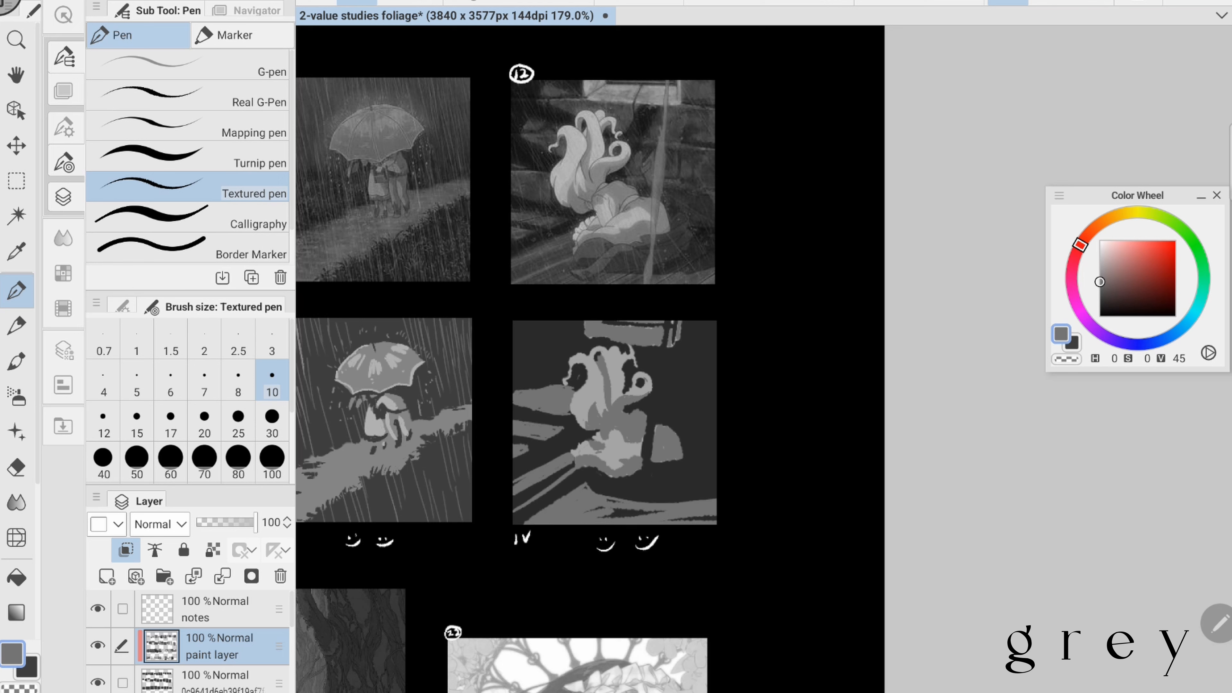
left_click_drag(598, 515, 715, 518)
mouse_move(668, 322)
left_mouse_down()
mouse_move(644, 502)
mouse_move(632, 500)
left_mouse_up()
left_click_drag(646, 487, 645, 502)
left_click(204, 340)
left_click_drag(531, 322, 542, 339)
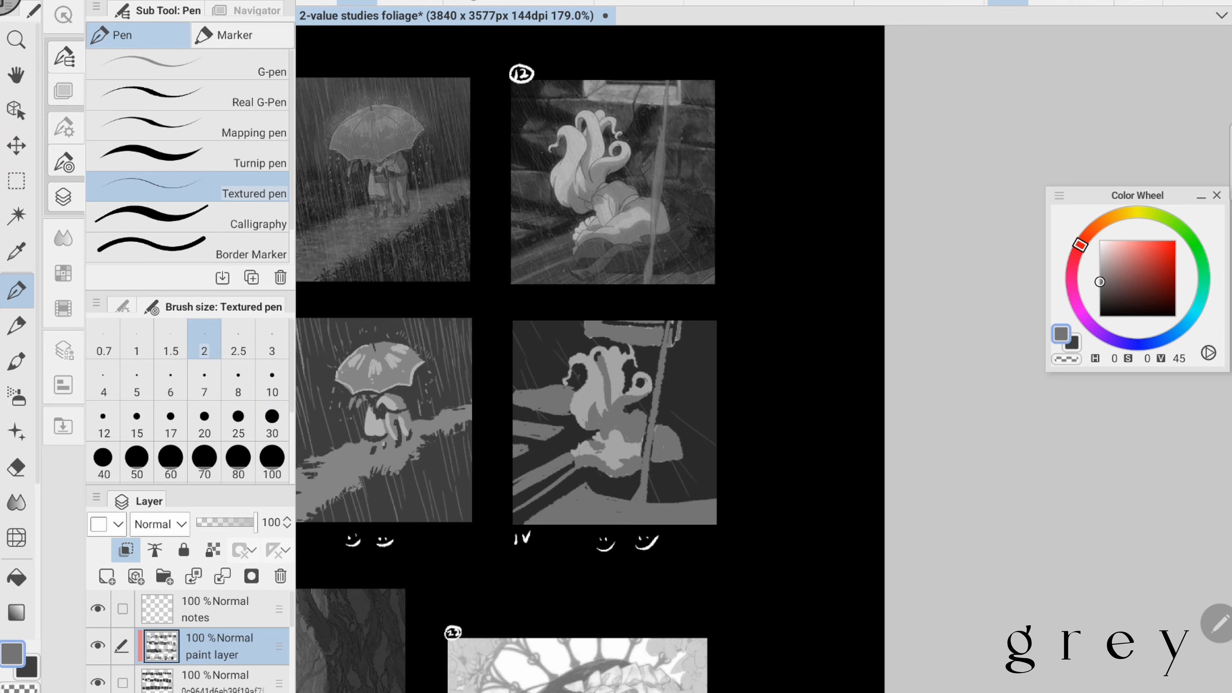
- Refine the figure's dress beside the pole in study IV at brush size 6 and save the document
left_click(170, 381)
left_click_drag(631, 442, 606, 465)
left_click_drag(592, 443, 572, 454)
left_click(640, 407, "alt")
left_click(625, 487, "alt")
left_click_drag(649, 438, 629, 478)
key("ctrl+s")
scroll(335, 358, "up", 1)
left_click(664, 331, "alt")
key("ctrl+s")
scroll(854, 360, "down", 4)
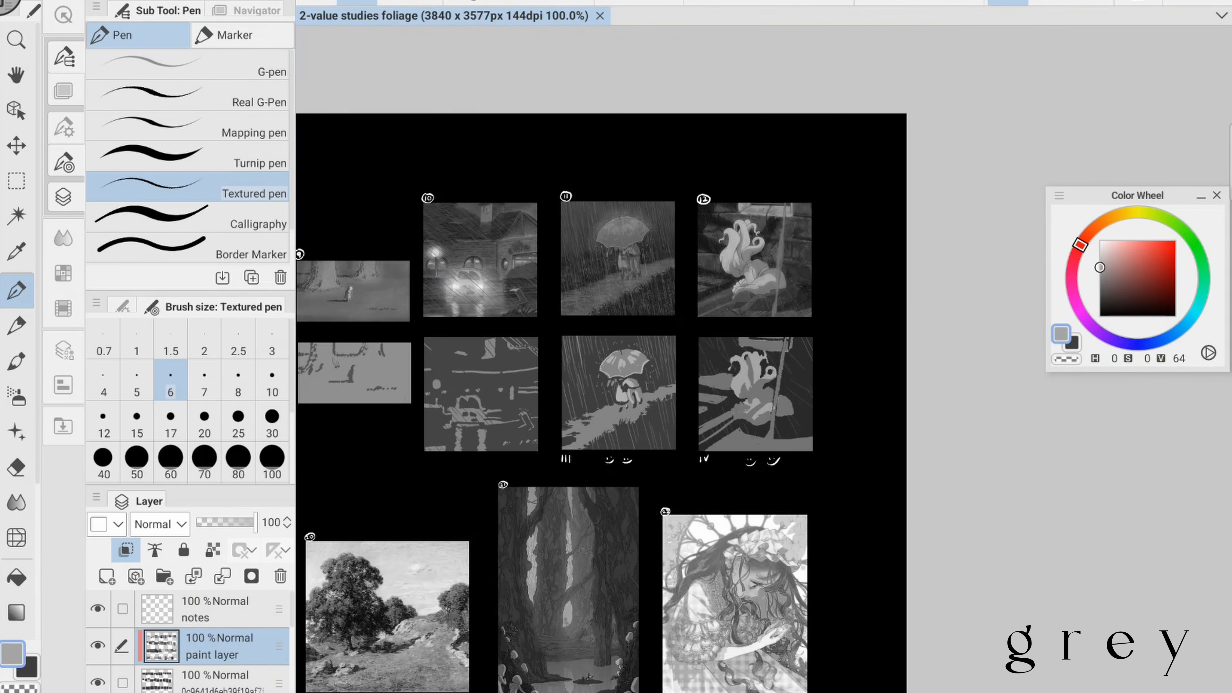
- Paint the thin birch trunks in study V in light grey of value 87 at brush size 6 and save the document
scroll(764, 359, "up", 3)
left_click(469, 179, "alt")
mouse_move(461, 410)
left_mouse_down()
mouse_move(493, 552)
mouse_move(532, 409)
left_mouse_up()
left_click_drag(555, 409, 563, 513)
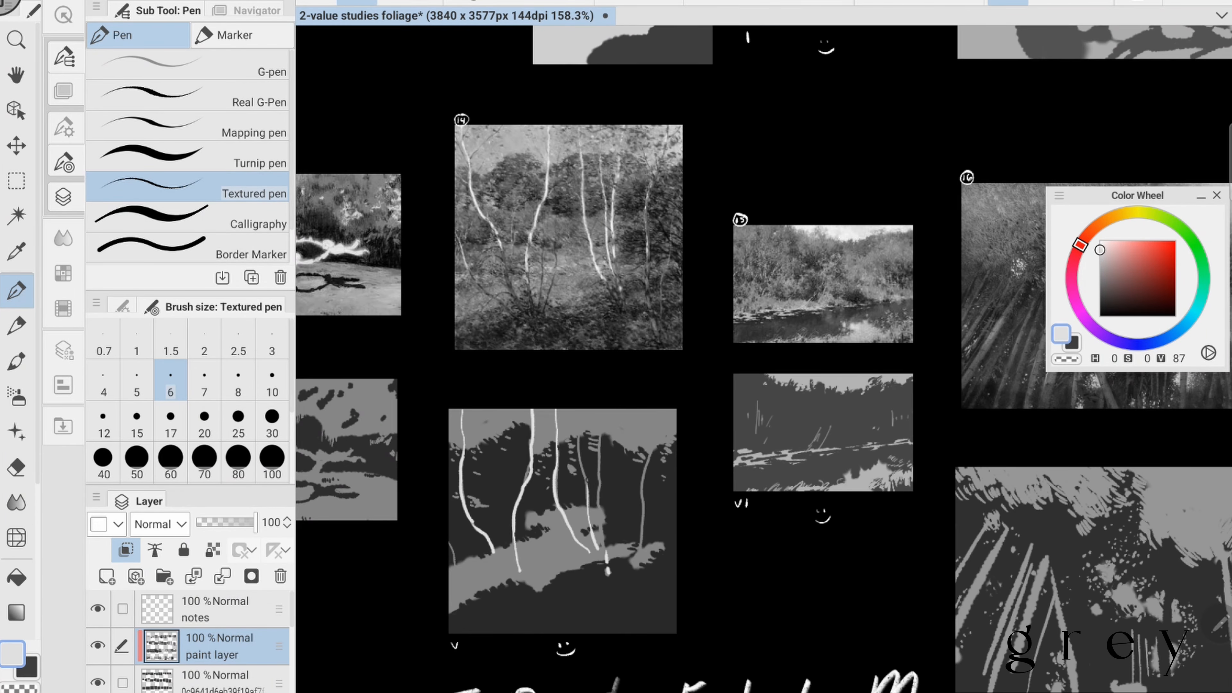
left_click_drag(605, 409, 601, 530)
left_click_drag(661, 409, 651, 450)
scroll(747, 388, "down", 2)
scroll(763, 359, "up", 1)
key("ctrl+s")
- Block in the riverbank foliage from the left edge across study VI in mid grey of value 45 at brush size 17
scroll(764, 359, "up", 2)
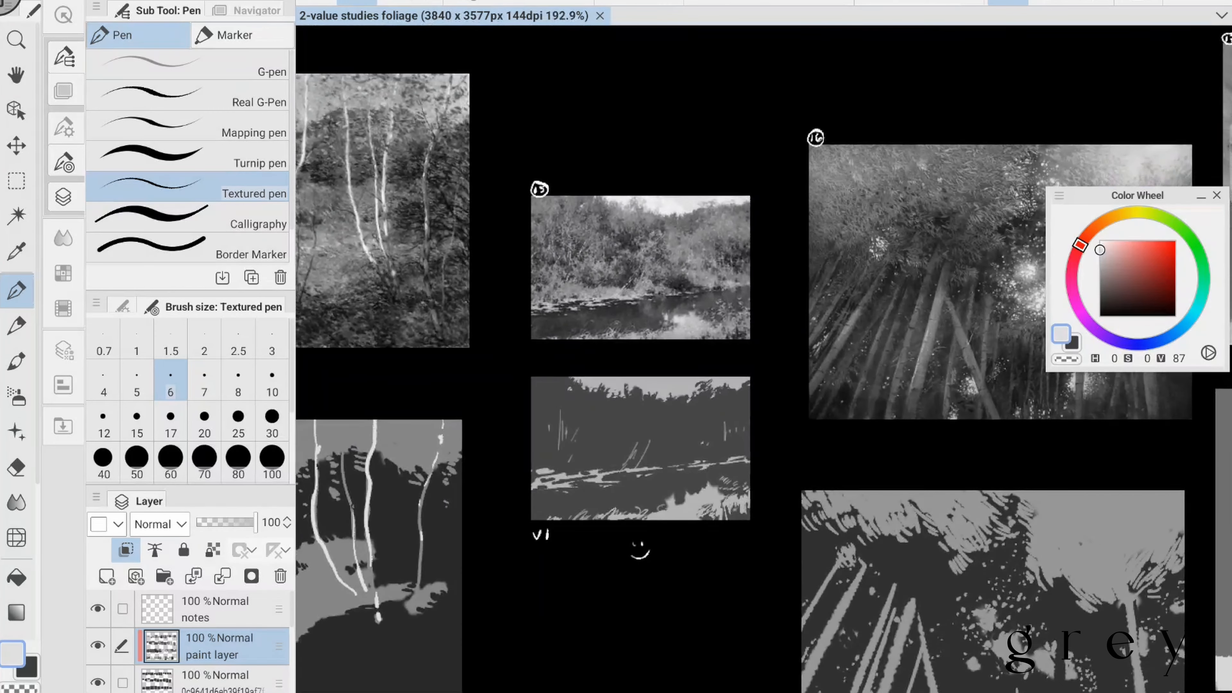
left_click(567, 243, "alt")
left_click(170, 420)
left_click_drag(537, 381, 553, 439)
left_click_drag(561, 381, 598, 441)
left_click_drag(580, 439, 604, 464)
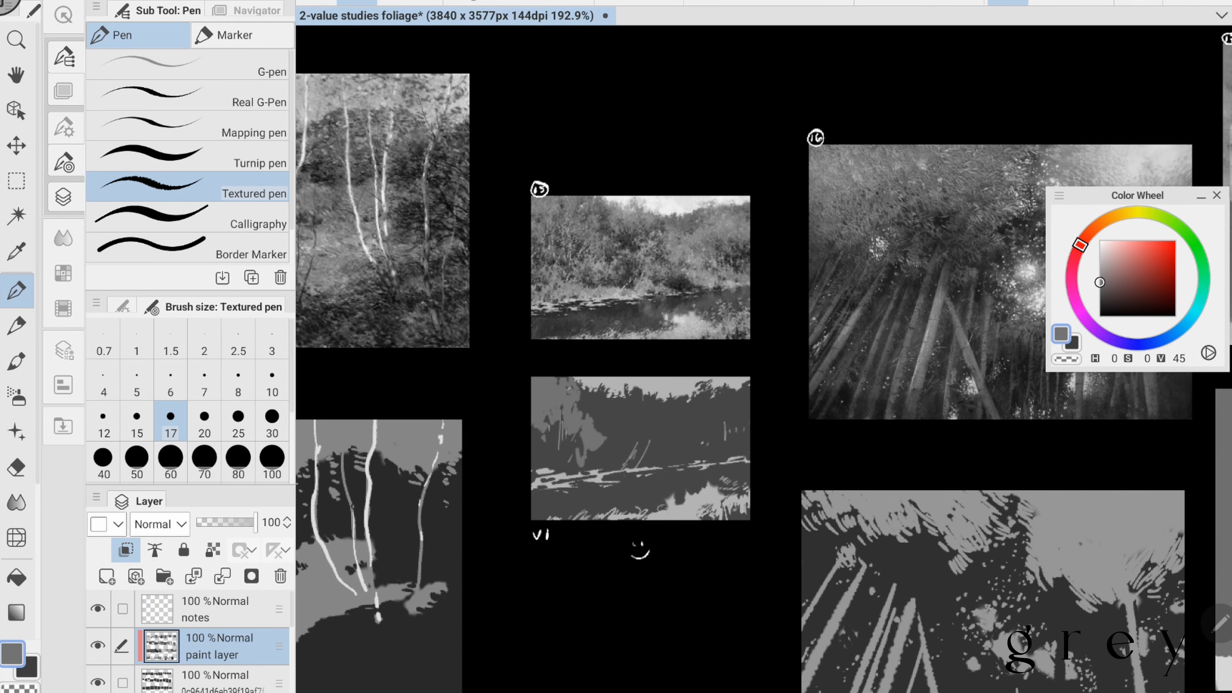
left_click_drag(535, 448, 562, 468)
mouse_move(587, 463)
left_mouse_down()
mouse_move(630, 428)
mouse_move(642, 391)
mouse_move(672, 461)
mouse_move(728, 451)
left_mouse_up()
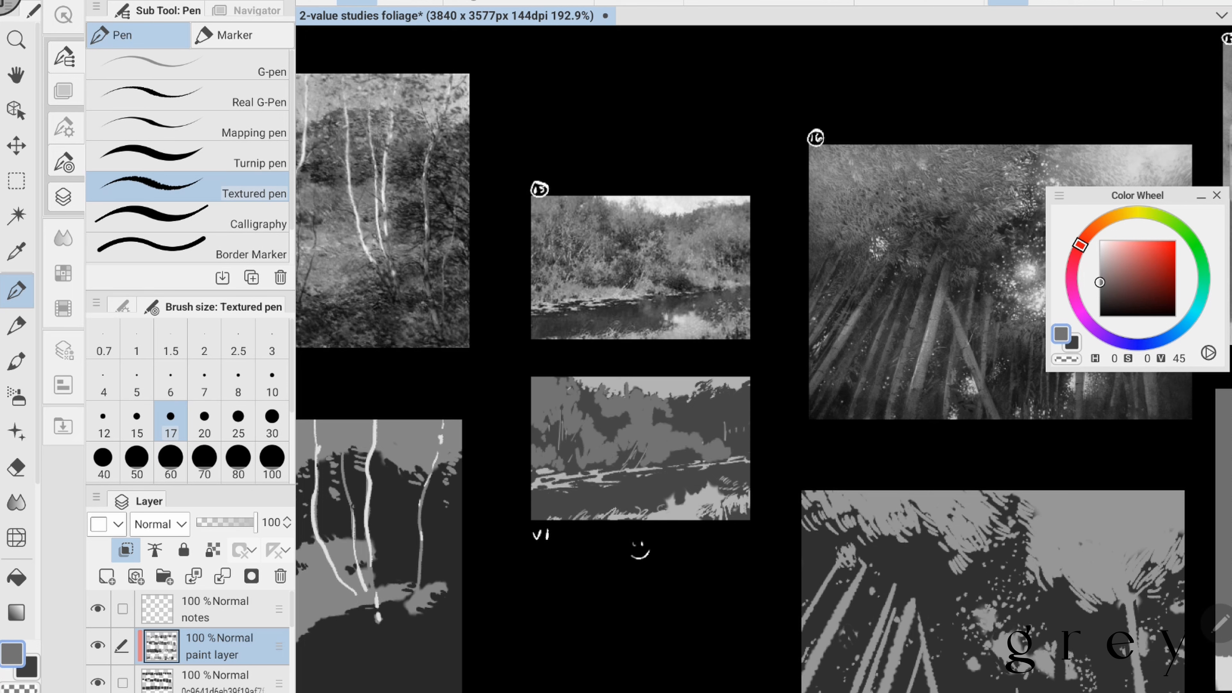
- Extend the mid grey foliage over the right side and along the waterline of study VI
left_click_drag(659, 419, 740, 392)
mouse_move(746, 386)
left_mouse_down()
mouse_move(730, 426)
mouse_move(701, 441)
left_mouse_up()
left_click_drag(736, 430, 746, 451)
left_click_drag(732, 459, 748, 453)
left_click_drag(531, 472, 615, 460)
- Cut dark grey gaps of value 27 back into the right-hand foliage of study VI and save the document
left_click(612, 497, "alt")
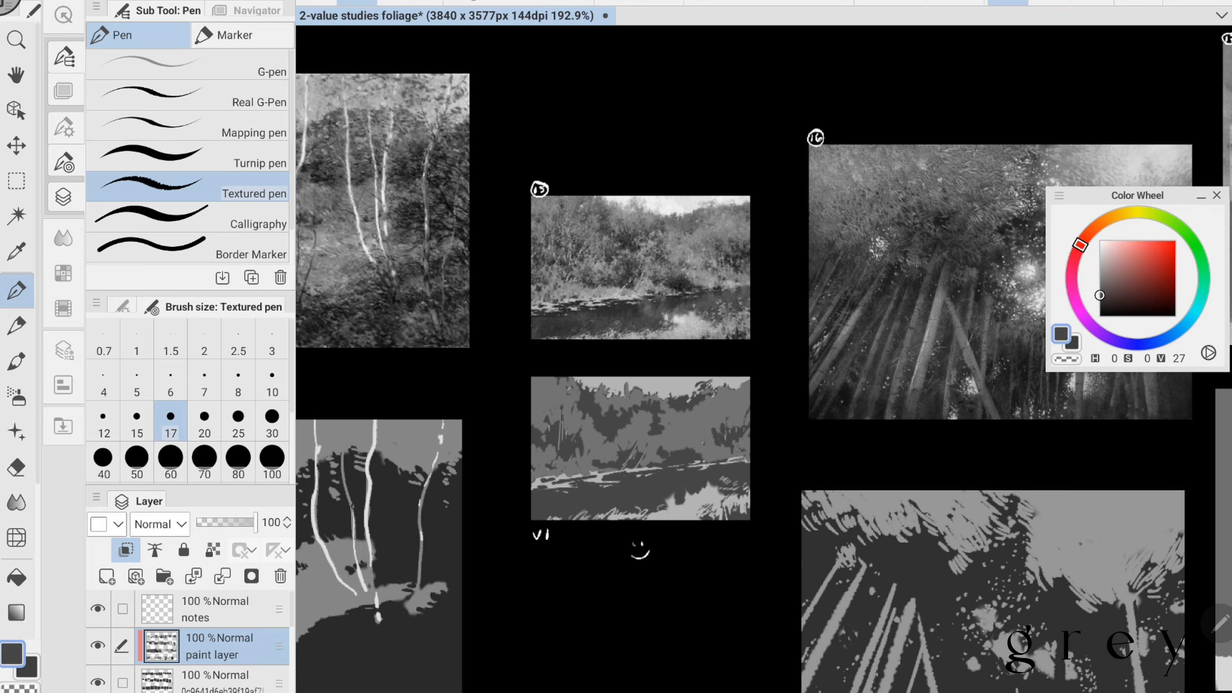
left_click_drag(739, 421, 725, 438)
left_click(679, 444, "alt")
left_click_drag(662, 462, 684, 460)
key("ctrl+s")
- Dab bright sky gaps of value 82 between the trees in forest study VII and save the document
scroll(763, 359, "down", 1)
left_click(756, 418, "alt")
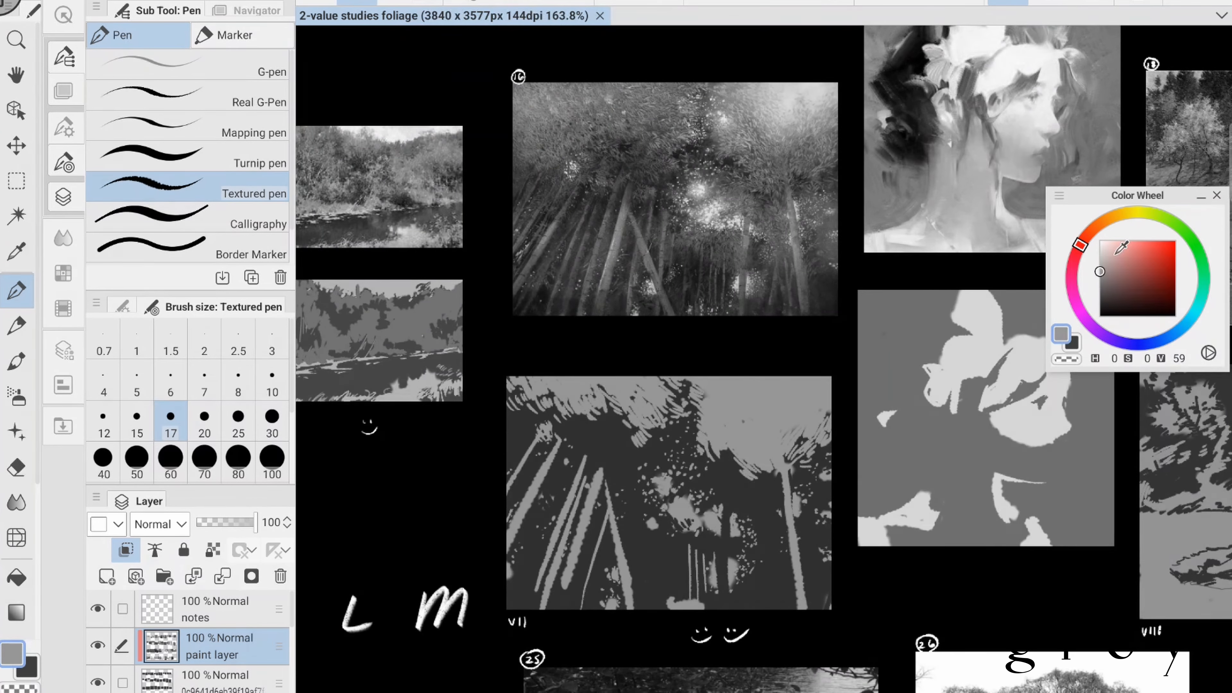
left_click_drag(1115, 254, 1099, 253)
left_click_drag(691, 410, 694, 422)
scroll(840, 378, "down", 2)
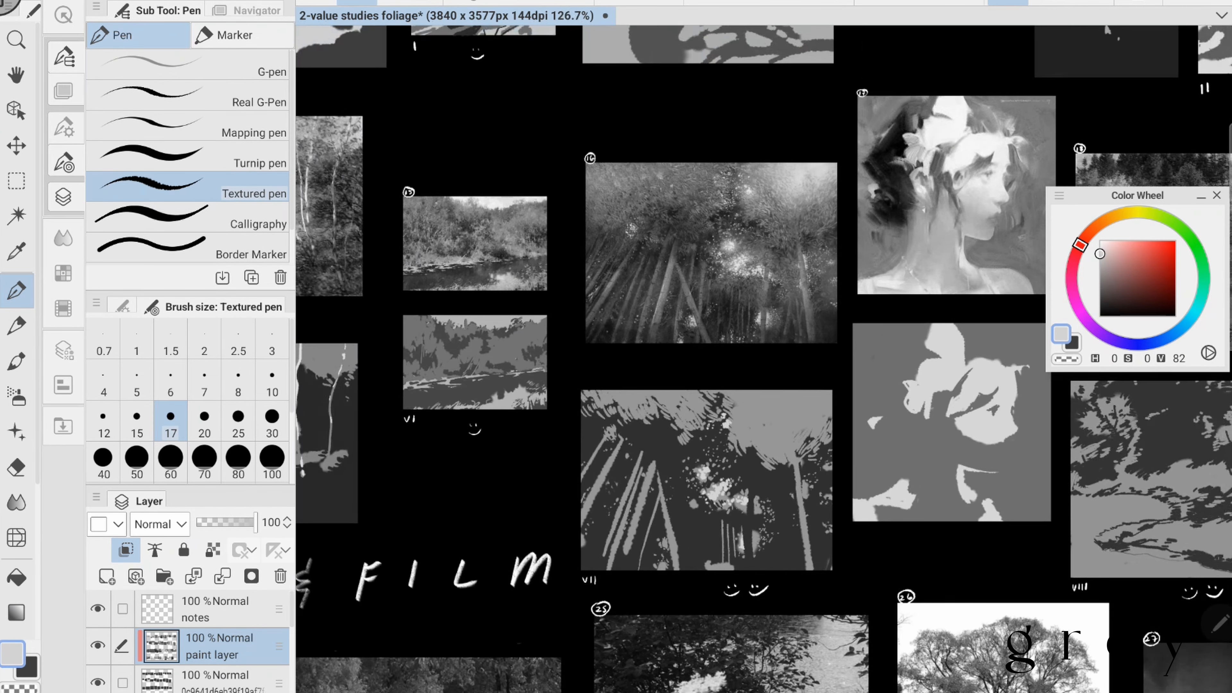
key("ctrl+s")
- Paint the woman's hair strands and the dark mass behind her head in the portrait study in dark grey of value 24
scroll(873, 310, "up", 1)
left_click(596, 155, "alt")
left_click_drag(591, 391, 583, 427)
key("ctrl+z")
left_click_drag(727, 421, 674, 454)
left_click_drag(654, 419, 657, 490)
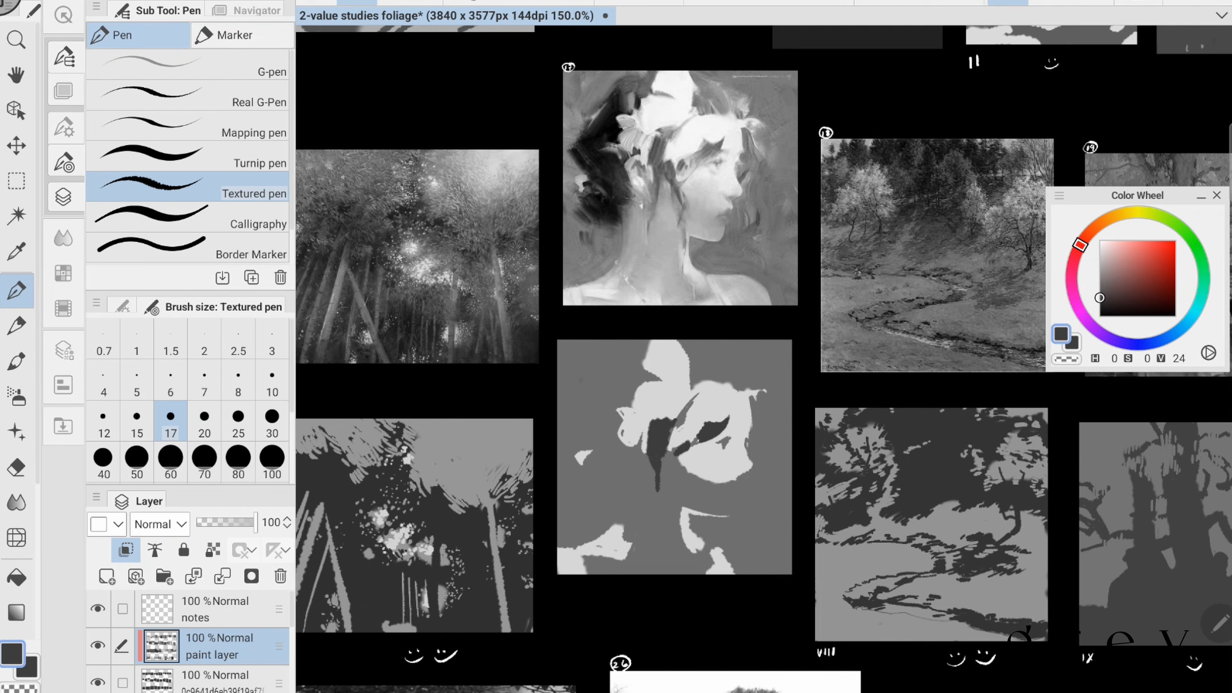
left_click_drag(589, 452, 630, 485)
mouse_move(618, 357)
left_mouse_down()
mouse_move(580, 444)
mouse_move(659, 379)
left_mouse_up()
left_click_drag(752, 443, 750, 457)
left_click_drag(636, 459, 633, 485)
- Paint the pale tree foliage and stream highlights in study VIII in light grey of value 79 at brush size 10
left_click_drag(903, 403, 534, 352)
left_click(1099, 256)
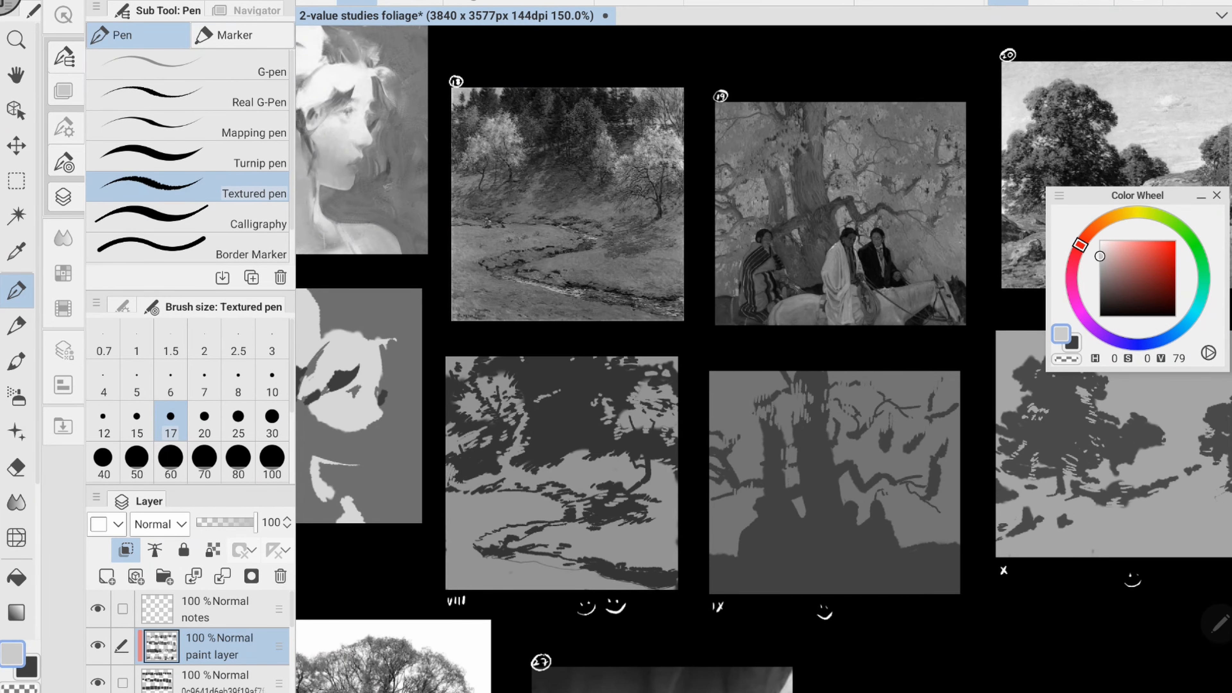
left_click(272, 380)
left_click_drag(593, 404, 601, 396)
left_click_drag(606, 400, 616, 424)
left_click_drag(456, 404, 475, 395)
scroll(816, 428, "down", 1)
scroll(753, 417, "up", 1)
left_click_drag(544, 556, 605, 568)
left_click_drag(679, 578, 698, 587)
- Add more light grey foliage dabs to the pale trees on both sides of study VIII
left_click_drag(727, 417, 759, 417)
scroll(804, 466, "down", 2)
scroll(771, 490, "up", 3)
scroll(868, 461, "down", 2)
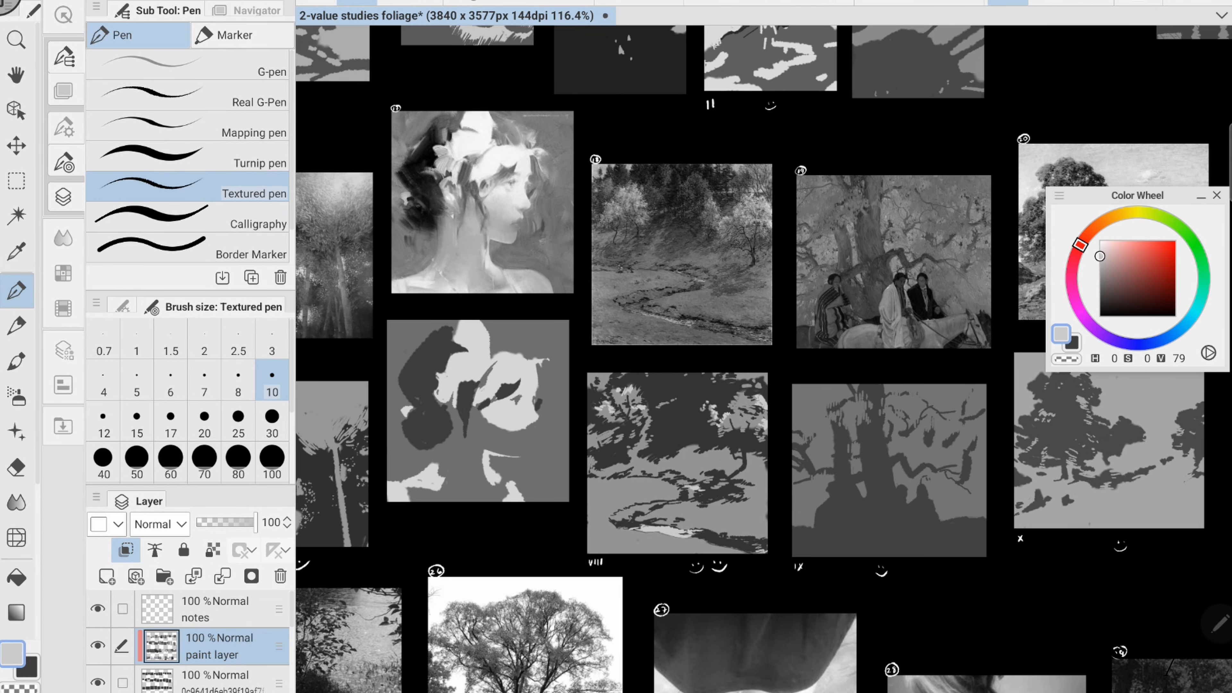
left_click_drag(632, 390, 638, 399)
mouse_move(734, 393)
left_mouse_down()
mouse_move(745, 398)
mouse_move(602, 396)
left_mouse_up()
left_click_drag(572, 440, 591, 464)
left_click_drag(592, 455, 602, 464)
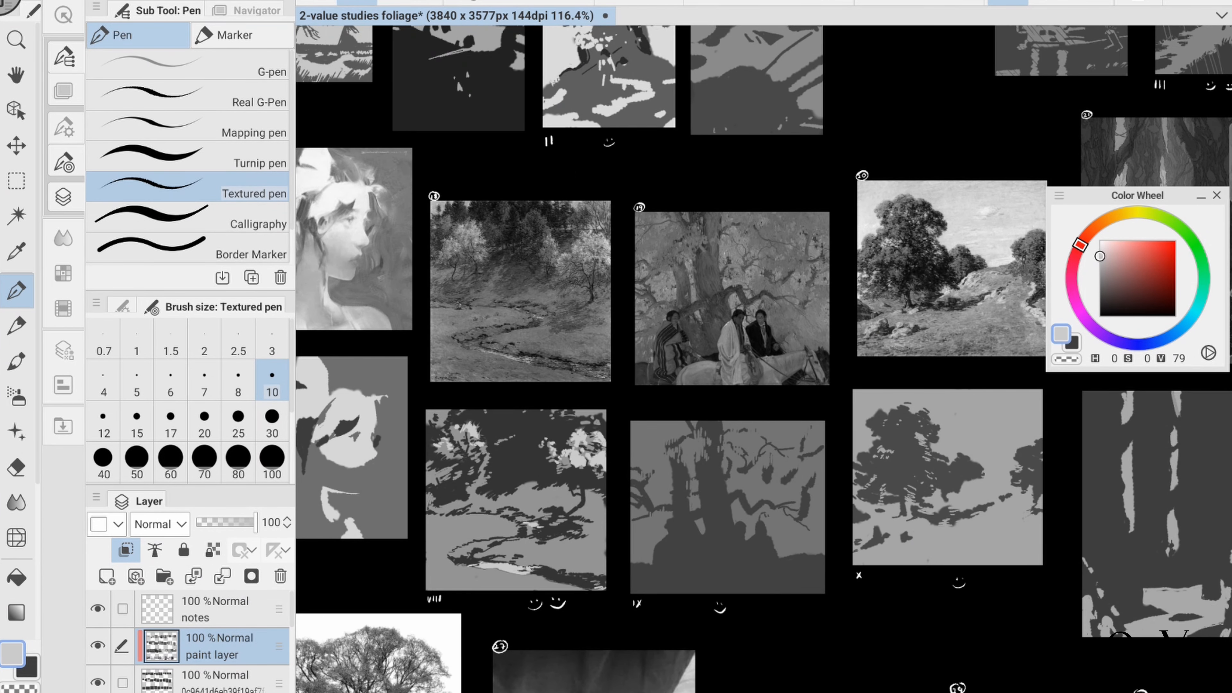
- Tone down the pale tree foliage in study VIII with mid grey strokes of value 58
scroll(487, 480, "up", 2)
left_click(490, 527, "alt")
scroll(661, 422, "down", 3)
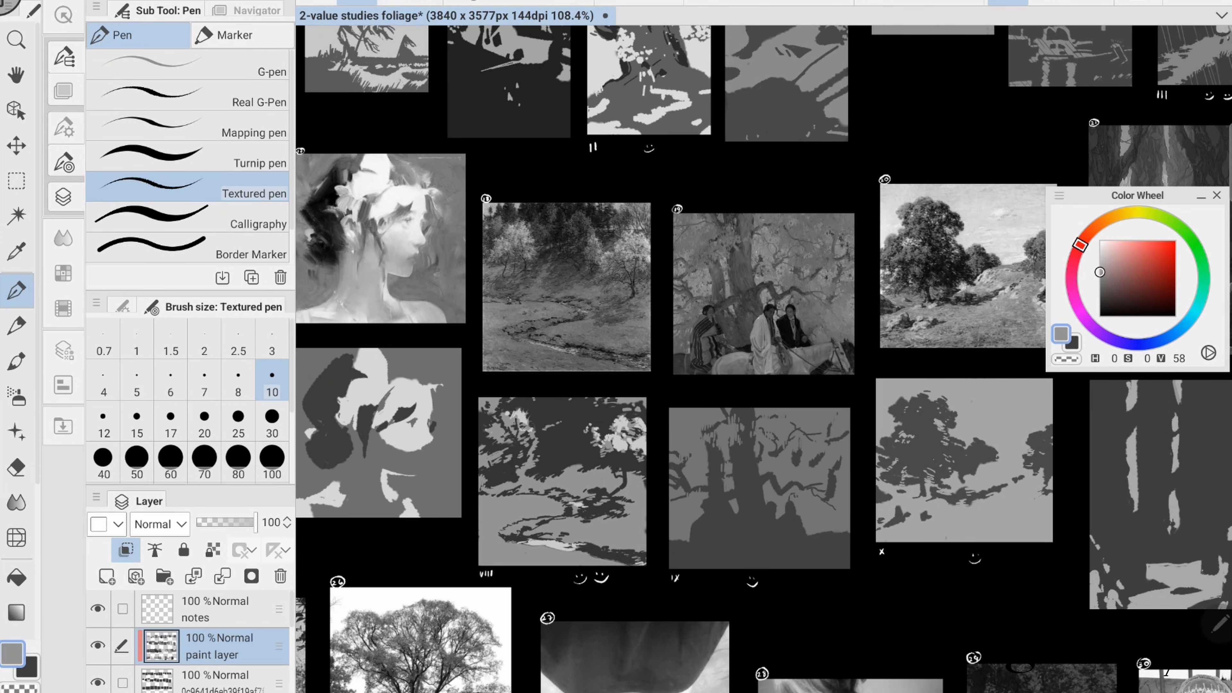
left_click_drag(506, 89, 479, 52)
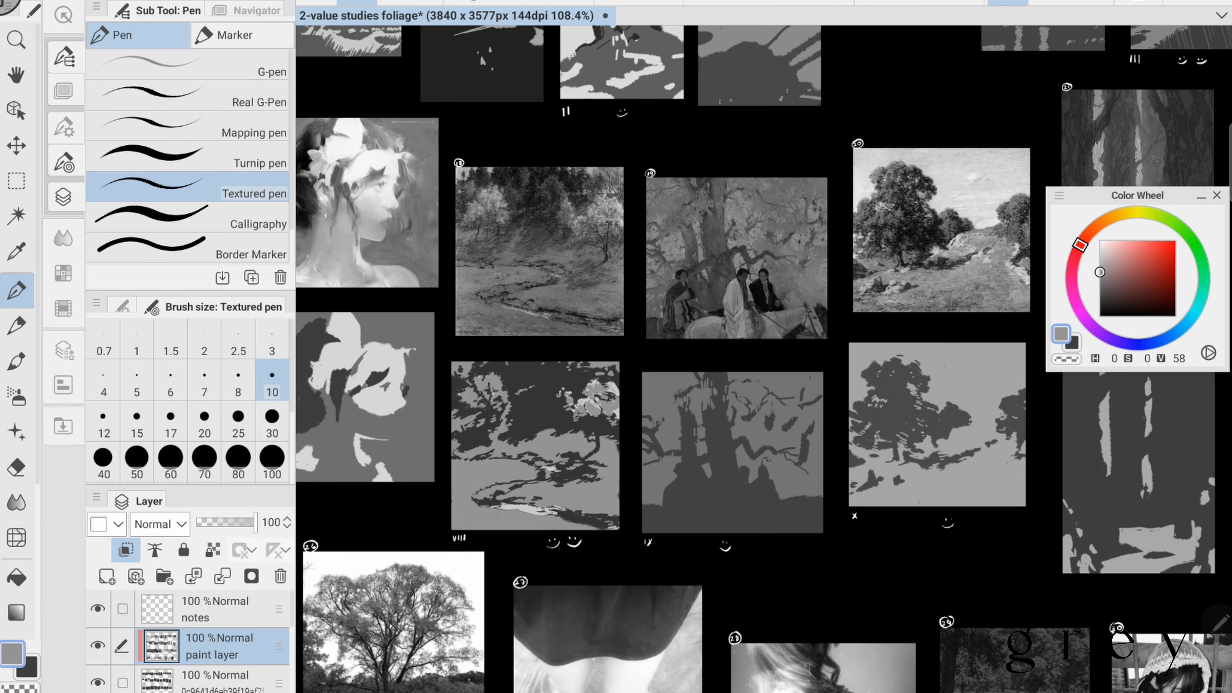
left_click(606, 424, "alt")
left_click_drag(611, 388, 605, 414)
- Paint the riders in near-black of value 9 and the horse and robes in lighter grey in study IX, and save the document
left_click(549, 3)
left_click_drag(776, 398, 608, 399)
left_click(1009, 194, "alt")
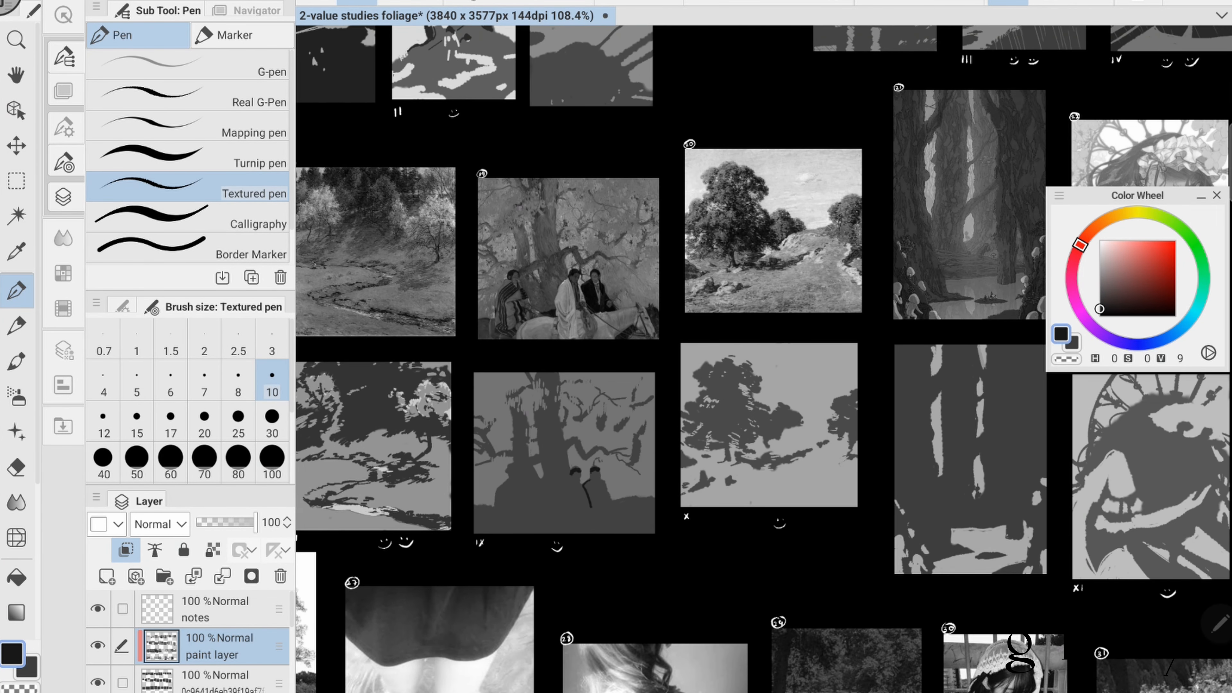
left_click(553, 480, "alt")
mouse_move(574, 480)
left_mouse_down()
mouse_move(560, 530)
mouse_move(572, 532)
left_mouse_up()
mouse_move(582, 486)
left_mouse_down()
mouse_move(589, 509)
mouse_move(517, 532)
left_mouse_up()
mouse_move(581, 529)
left_mouse_down()
mouse_move(619, 510)
mouse_move(653, 523)
left_mouse_up()
mouse_move(603, 529)
left_mouse_down()
mouse_move(645, 510)
mouse_move(647, 520)
left_mouse_up()
left_click_drag(589, 532, 601, 534)
key("ctrl+s")
- Paint light grey highlights of value 78 on the rocky slope beside the trees in study X and save the document
mouse_move(776, 397)
left_mouse_down()
mouse_move(609, 414)
mouse_move(614, 457)
left_mouse_up()
left_click(628, 254, "alt")
left_click_drag(596, 453, 588, 465)
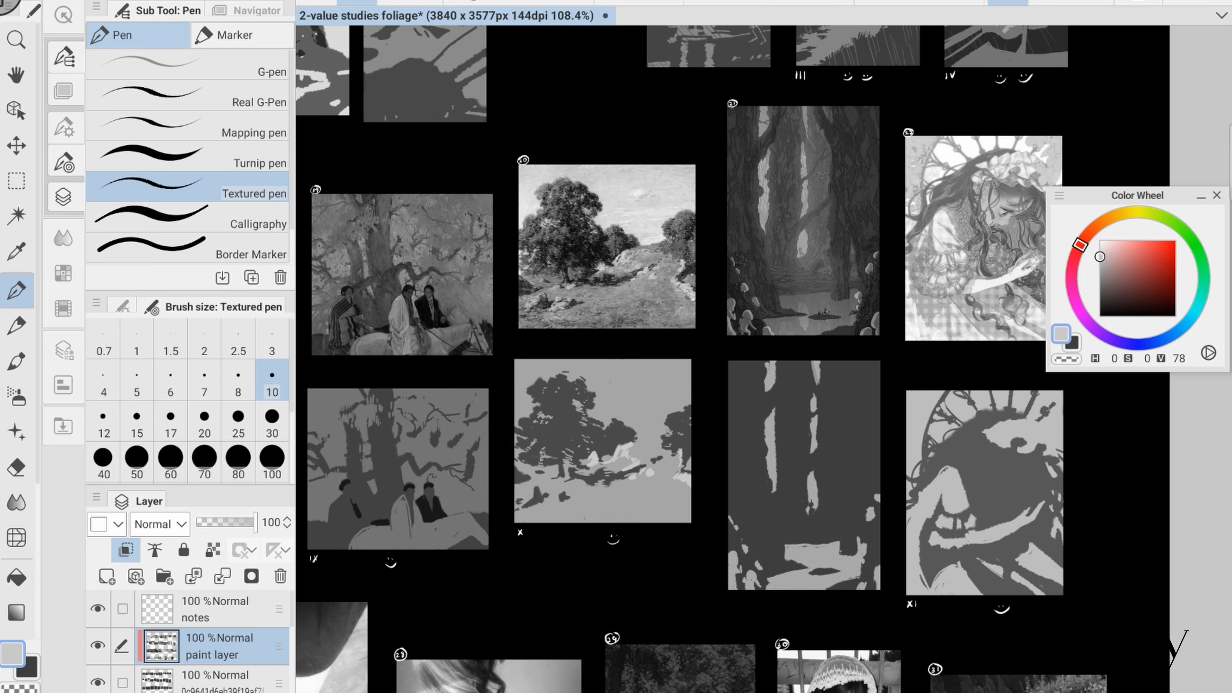
left_click(640, 286, "alt")
key("ctrl+s")
- Paint the girl's outstretched arm and the lower right area of study XI in light grey of value 85 and save the document
left_click_drag(873, 398, 573, 380)
left_click(698, 263, "alt")
left_click_drag(671, 520, 730, 492)
left_click_drag(677, 521, 742, 485)
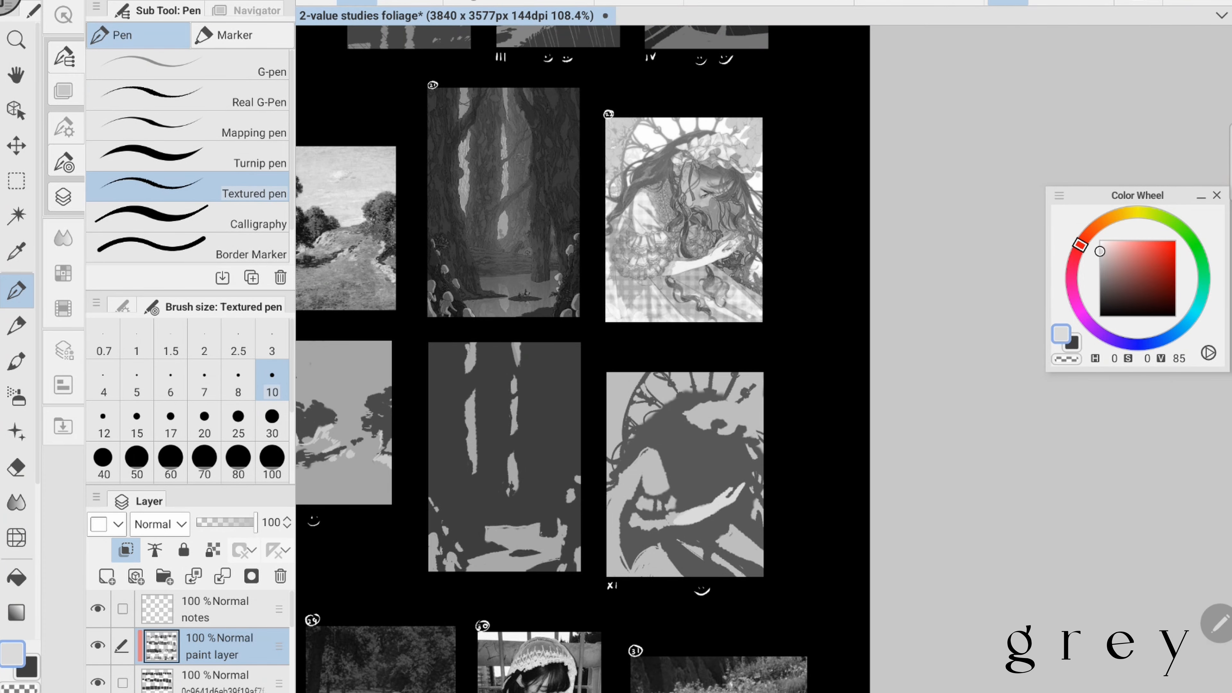
left_click_drag(718, 554, 744, 574)
scroll(825, 427, "down", 1)
key("ctrl+s")
- Add light grey highlights of value 86 to the stepping stones in study XII
left_click_drag(436, 436, 921, 242)
scroll(630, 369, "up", 3)
left_click(570, 408, "alt")
left_click(1100, 250)
left_click_drag(514, 577, 551, 575)
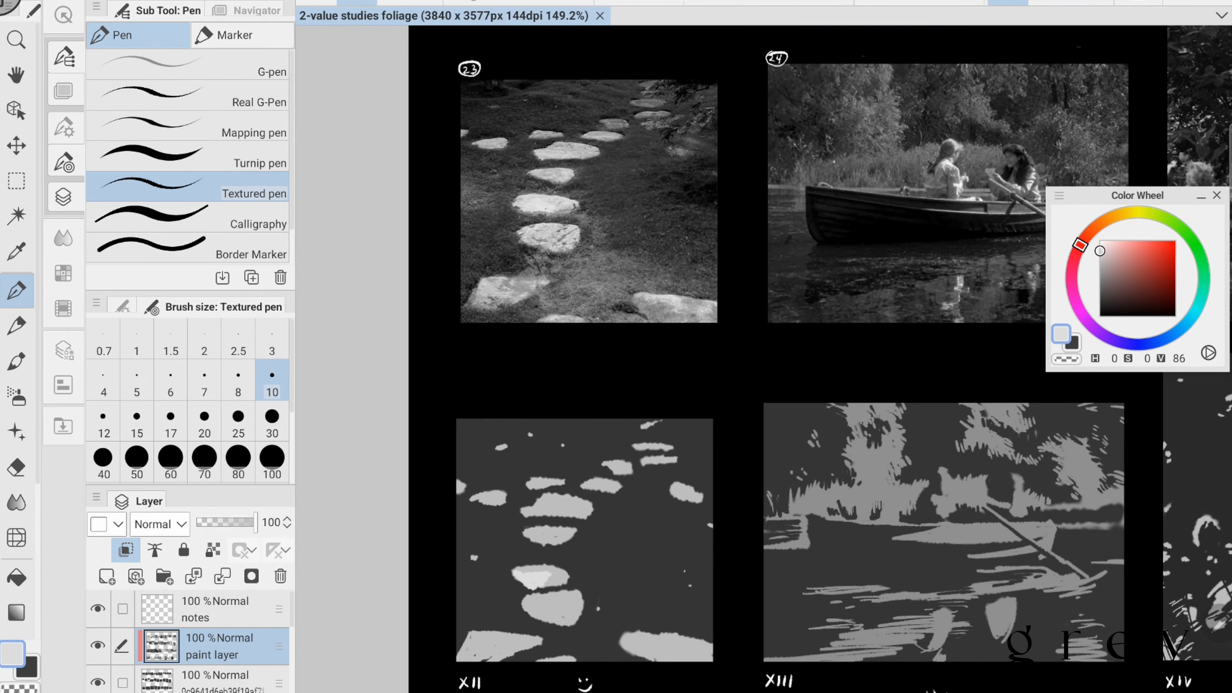
scroll(792, 201, "down", 1)
mouse_move(525, 533)
left_mouse_down()
mouse_move(557, 536)
mouse_move(625, 509)
left_mouse_up()
left_click_drag(570, 542, 592, 552)
left_click(614, 399, "alt")
- Paint the boat's two passengers and their water reflection in study XIII in light grey of value 84
mouse_move(897, 397)
left_mouse_down()
mouse_move(579, 407)
mouse_move(597, 438)
left_mouse_up()
left_click(1100, 253)
left_click_drag(587, 445, 602, 450)
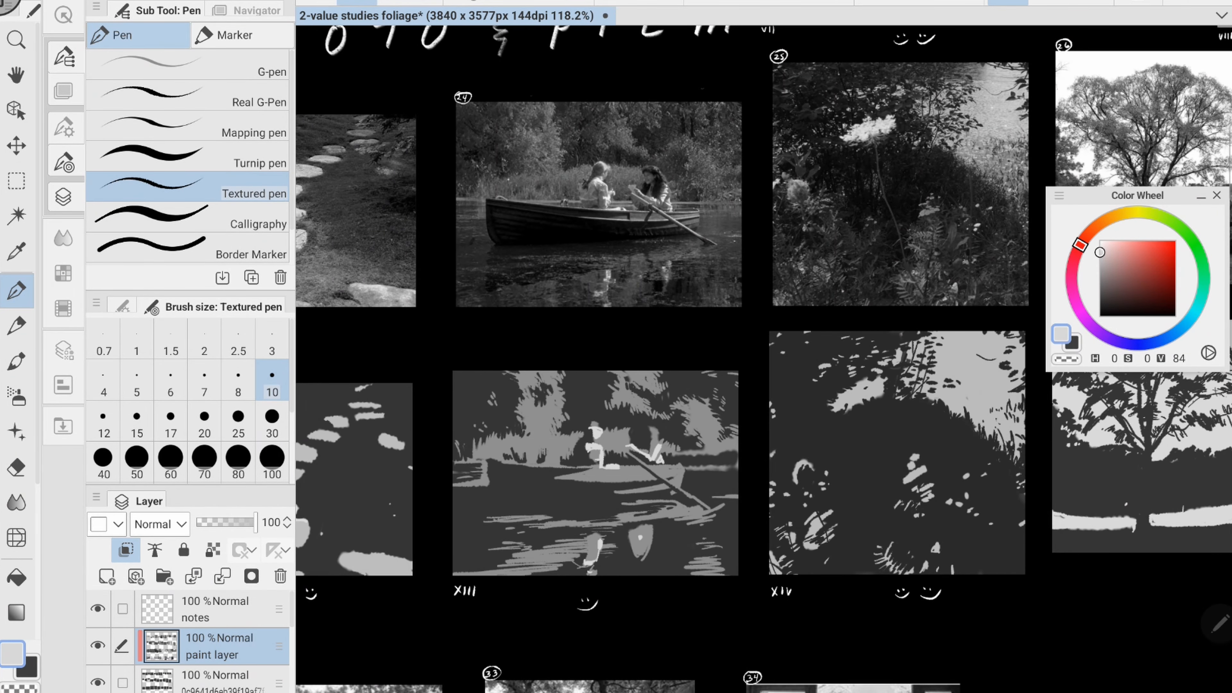
- Choose a light grey of value 83 and save the document
left_click(558, 373, "alt")
mouse_move(873, 398)
left_mouse_down()
mouse_move(566, 379)
mouse_move(528, 390)
left_mouse_up()
left_click(1100, 254)
scroll(1076, 441, "down", 1)
left_click_drag(1077, 440, 574, 426)
key("ctrl+s")
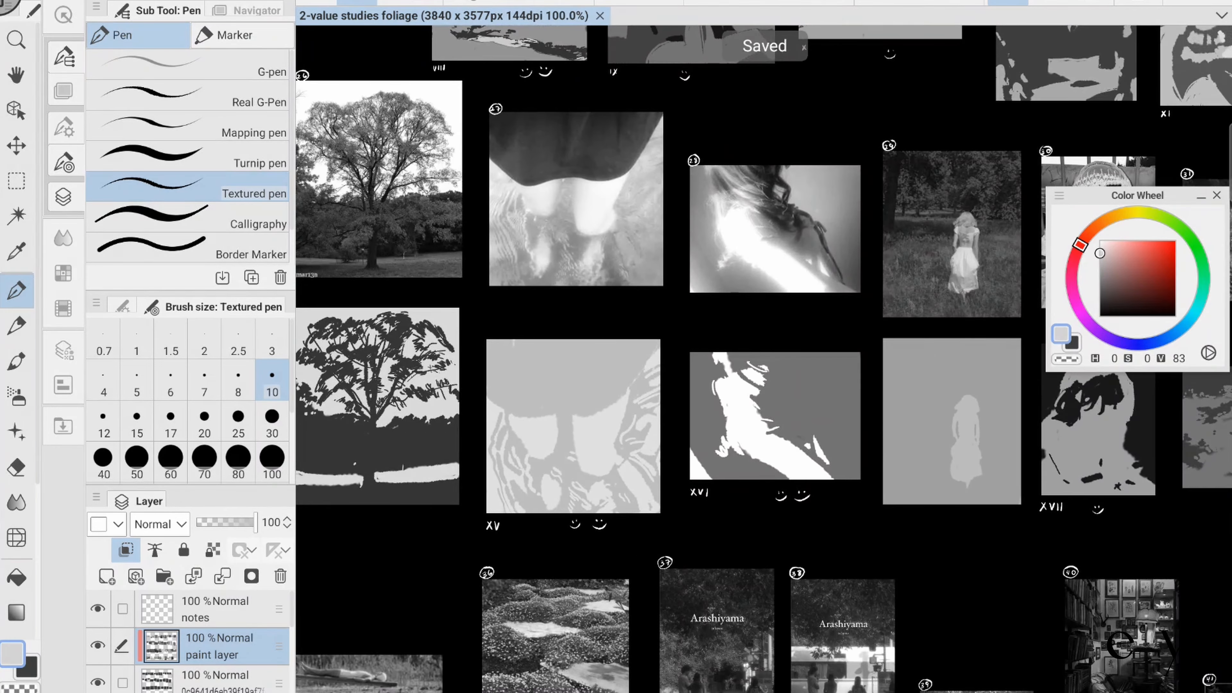
- Try a darker grey over the skirt and reflections in study XV with brush size 30
left_click(1100, 294)
left_click(272, 421)
left_click_drag(525, 351, 593, 411)
left_click_drag(592, 411, 657, 343)
left_click_drag(557, 383, 643, 347)
mouse_move(580, 472)
left_mouse_down()
mouse_move(588, 493)
mouse_move(621, 509)
left_mouse_up()
key("ctrl+z")
- Try mid grey of value 46 on the reflections and skirt in study XV with brush sizes 30 and 70
key("ctrl+z")
key("ctrl+z")
key("ctrl+z")
key("ctrl+z")
left_click(1100, 281)
mouse_move(567, 489)
left_mouse_down()
mouse_move(560, 511)
mouse_move(529, 494)
left_mouse_up()
left_click_drag(546, 460, 532, 489)
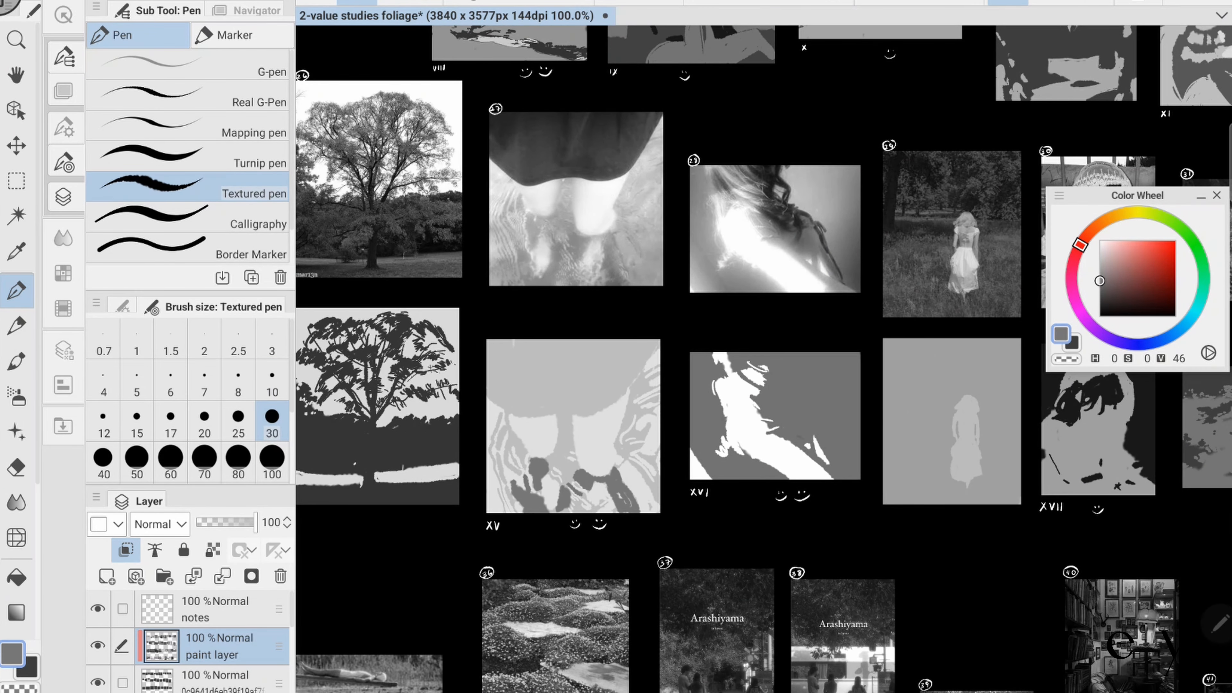
key("ctrl+z")
left_click_drag(573, 427, 570, 434)
left_click(204, 462)
mouse_move(495, 359)
left_mouse_down()
mouse_move(620, 402)
mouse_move(653, 353)
left_mouse_up()
key("ctrl+z")
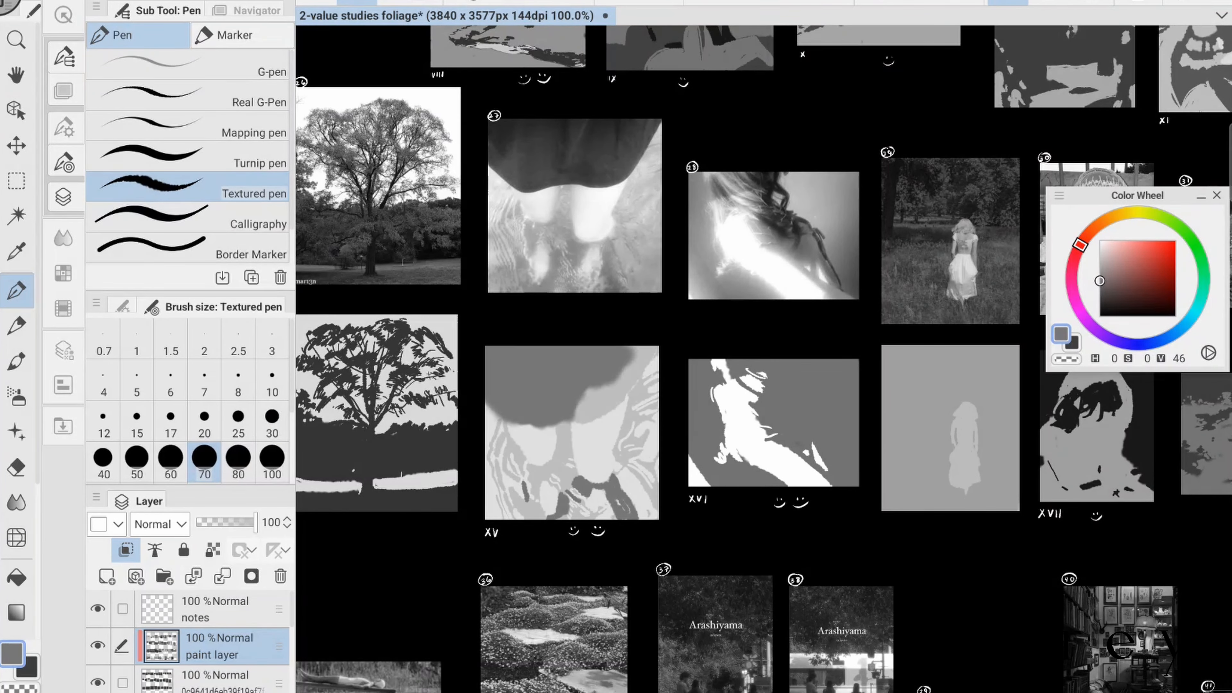
- Paint white highlights of value 100 on the legs and their reflections in study XV with brush size 30
key("ctrl+z")
key("ctrl+z")
key("ctrl+z")
key("ctrl+z")
left_click(1100, 241)
left_click(272, 421)
left_click_drag(546, 499, 549, 513)
mouse_move(581, 466)
left_mouse_down()
mouse_move(609, 477)
mouse_move(594, 508)
left_mouse_up()
key("ctrl+z")
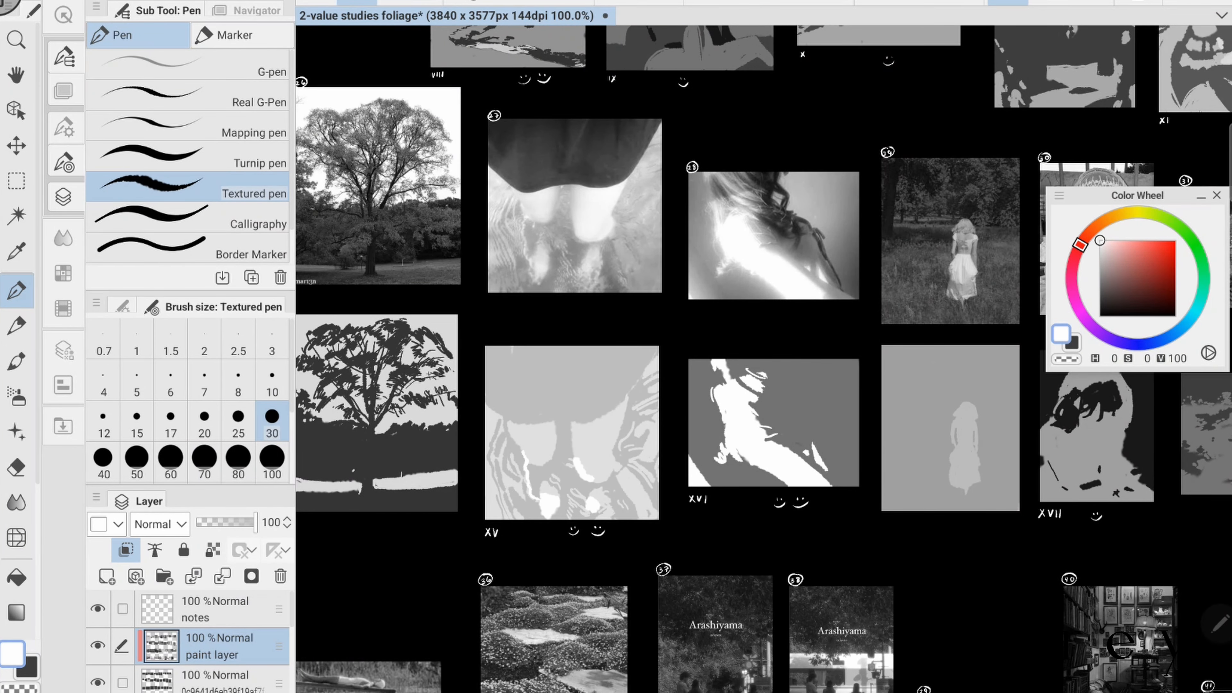
- Paint the hair falling down the back in study XVI in near-black of value 14 with brush size 30
left_click_drag(773, 422, 552, 453)
left_click(1100, 305)
left_click_drag(533, 394, 563, 423)
mouse_move(529, 436)
left_mouse_down()
mouse_move(563, 451)
mouse_move(536, 435)
left_mouse_up()
left_click_drag(541, 430, 563, 447)
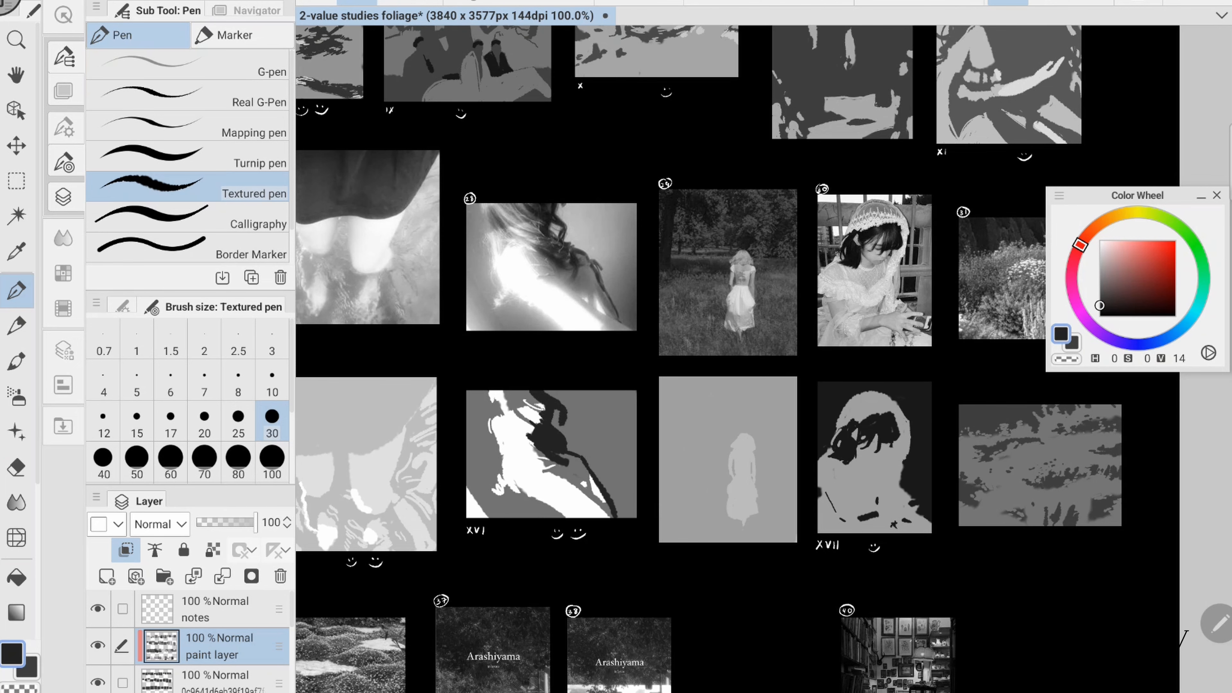
key("ctrl+z")
mouse_move(552, 399)
left_mouse_down()
mouse_move(557, 390)
mouse_move(563, 432)
mouse_move(615, 515)
left_mouse_up()
left_click(272, 380)
left_click(1099, 282)
left_click(1099, 305)
left_click(1099, 281)
mouse_move(774, 422)
left_mouse_down()
mouse_move(506, 412)
mouse_move(616, 398)
mouse_move(638, 466)
mouse_move(602, 456)
left_mouse_up()
left_click(1099, 256)
- Paint the figures seated on the branch in study XVIII in mid grey of value 51 with brush size 10 and save
left_click_drag(388, 558, 922, 388)
scroll(679, 364, "up", 3)
left_click(1099, 299)
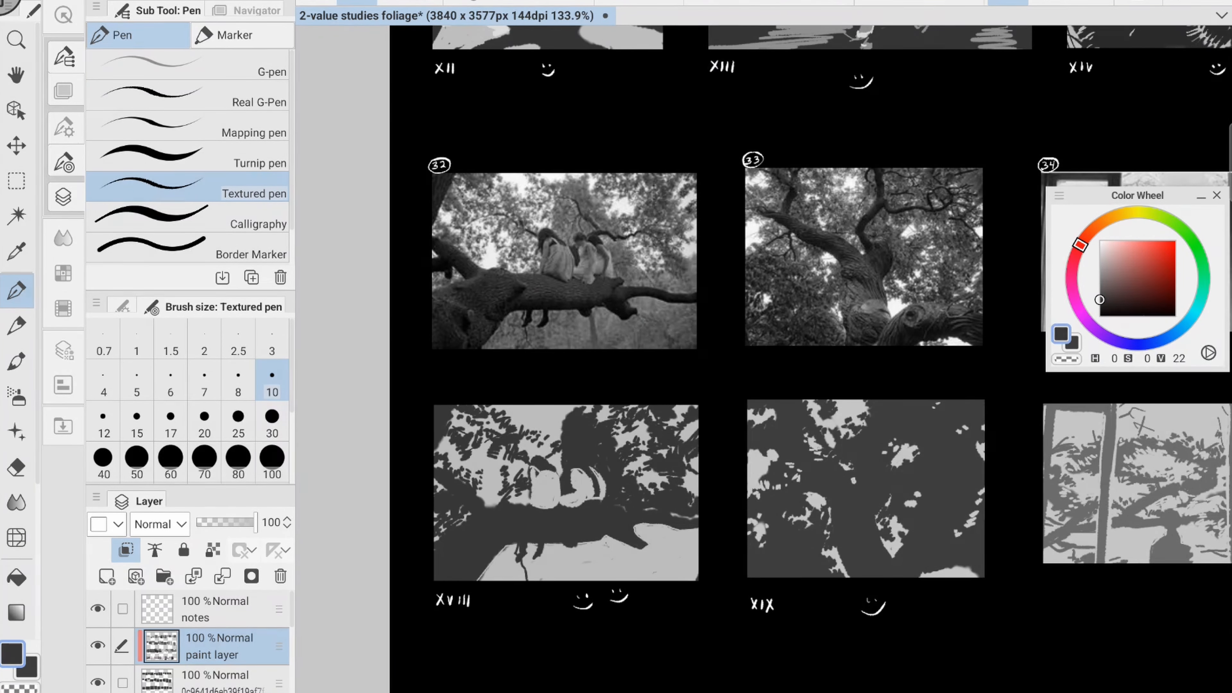
left_click(1100, 277)
mouse_move(533, 470)
left_mouse_down()
mouse_move(544, 506)
mouse_move(557, 475)
left_mouse_up()
mouse_move(575, 471)
left_mouse_down()
mouse_move(582, 505)
mouse_move(602, 499)
left_mouse_up()
scroll(724, 247, "down", 1)
left_click_drag(584, 444, 608, 459)
key("ctrl+s")
- Cover the area below the branch in study XVIII with brush size 30 and the foliage on its right with size 17
left_click(272, 421)
mouse_move(553, 522)
left_mouse_down()
mouse_move(531, 538)
mouse_move(609, 518)
left_mouse_up()
left_click(170, 421)
mouse_move(614, 539)
left_mouse_down()
mouse_move(695, 517)
mouse_move(701, 498)
left_mouse_up()
mouse_move(589, 394)
left_mouse_down()
mouse_move(604, 437)
mouse_move(589, 440)
mouse_move(693, 394)
mouse_move(688, 466)
left_mouse_up()
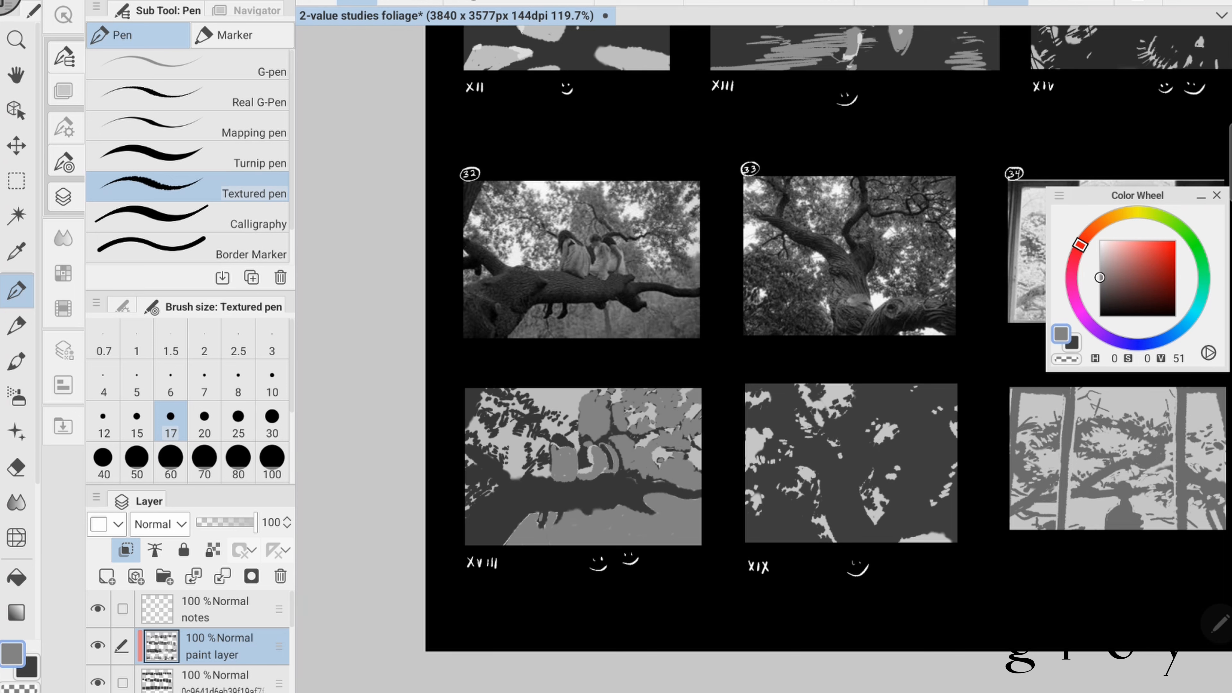
- Paint the remaining foliage around and behind the figures in study XVIII in mid grey of value 51 with brush size 17
left_click_drag(610, 393, 609, 424)
mouse_move(498, 411)
left_mouse_down()
mouse_move(479, 436)
mouse_move(548, 434)
left_mouse_up()
left_click_drag(486, 391, 533, 412)
left_click_drag(469, 434, 507, 455)
mouse_move(468, 506)
left_mouse_down()
mouse_move(491, 481)
mouse_move(543, 466)
left_mouse_up()
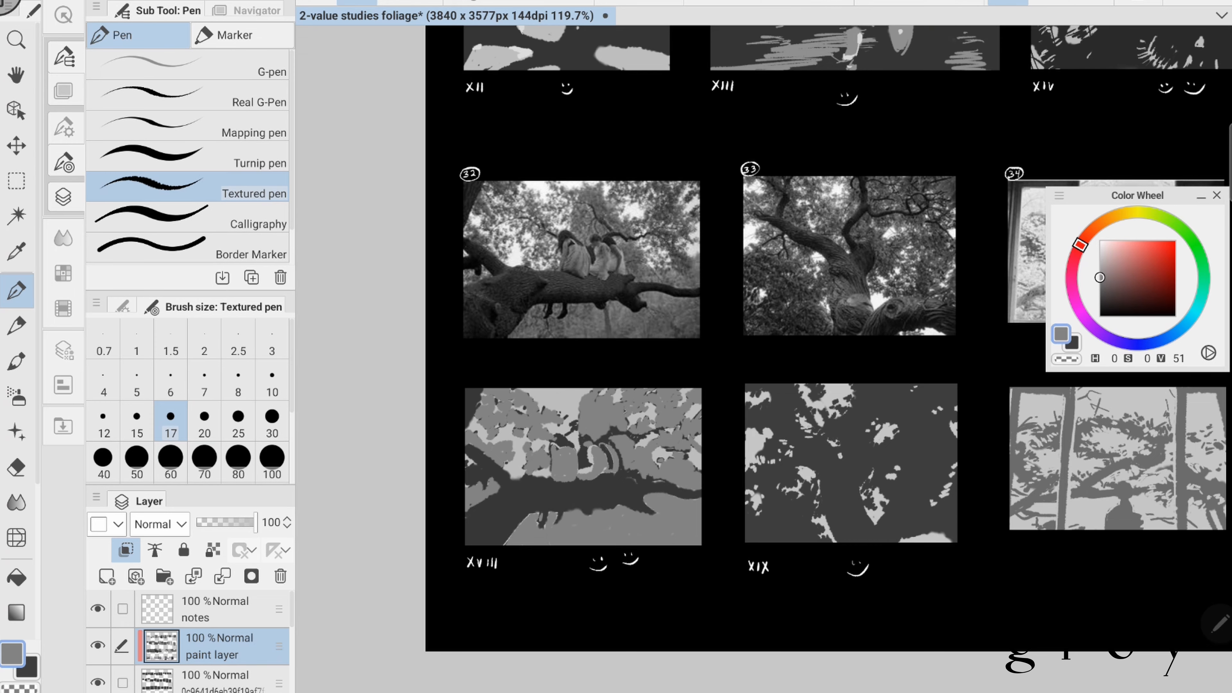
left_click_drag(565, 410, 559, 429)
left_click_drag(686, 450, 581, 455)
left_click(563, 440, "alt")
- Redefine the dark branches and twigs in study XVIII in dark grey of value 22 with brush size 10
left_click(272, 379)
left_click_drag(477, 417, 505, 436)
left_click(464, 442, "alt")
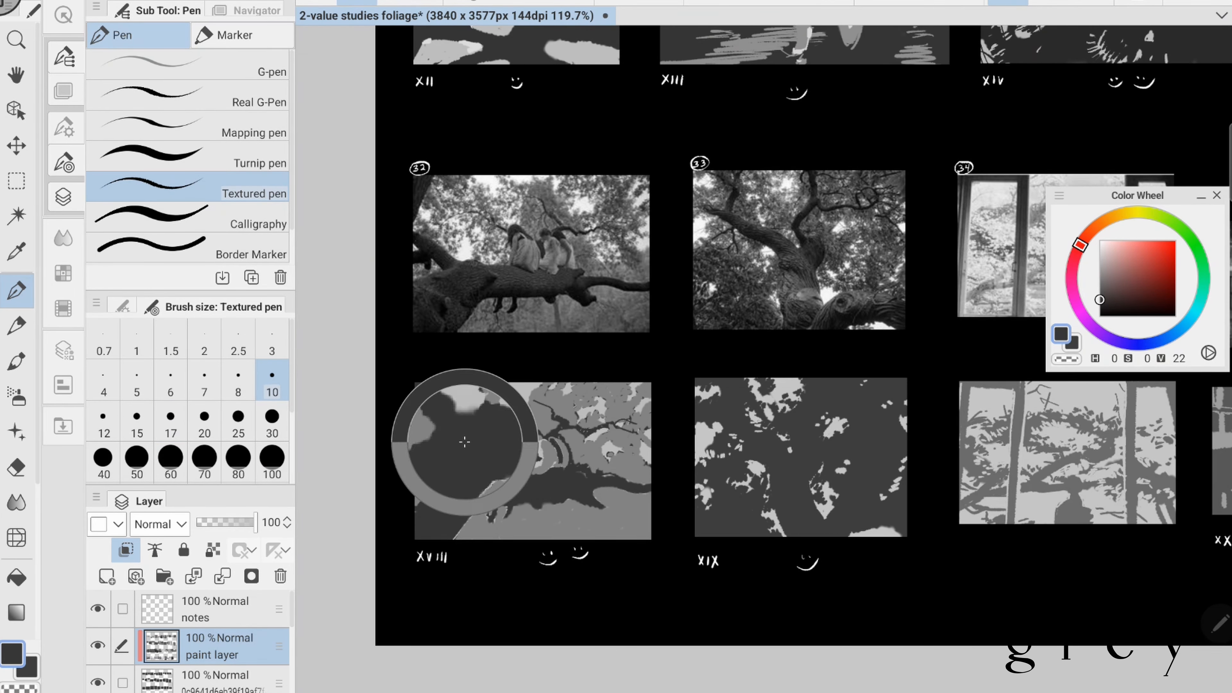
left_click_drag(580, 503, 602, 512)
scroll(420, 439, "up", 2)
scroll(669, 417, "down", 2)
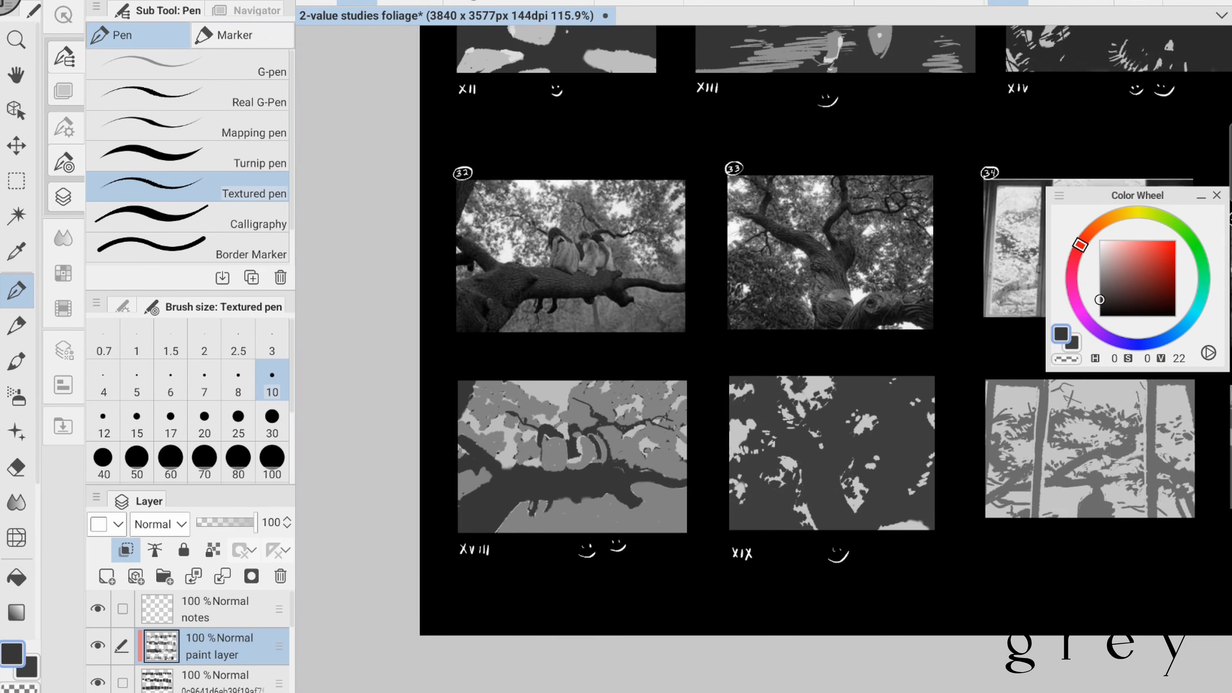
scroll(598, 359, "up", 3)
- Restore light gaps between the leaves in study XVIII in light grey of value 74 and save the document
left_click(478, 460, "alt")
left_click_drag(515, 413, 514, 421)
left_click_drag(481, 439, 490, 448)
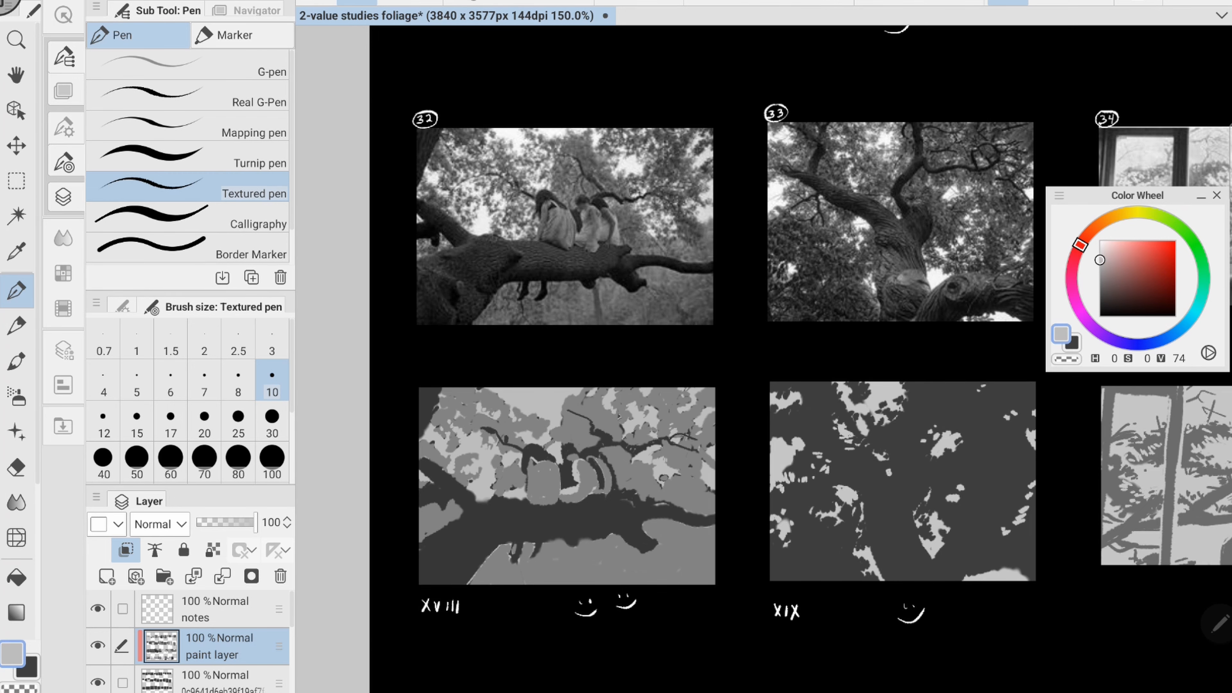
left_click_drag(649, 478, 681, 483)
left_click_drag(691, 437, 706, 478)
scroll(780, 375, "down", 3)
mouse_move(699, 391)
left_mouse_down()
mouse_move(713, 398)
mouse_move(666, 405)
left_mouse_up()
scroll(873, 352, "up", 1)
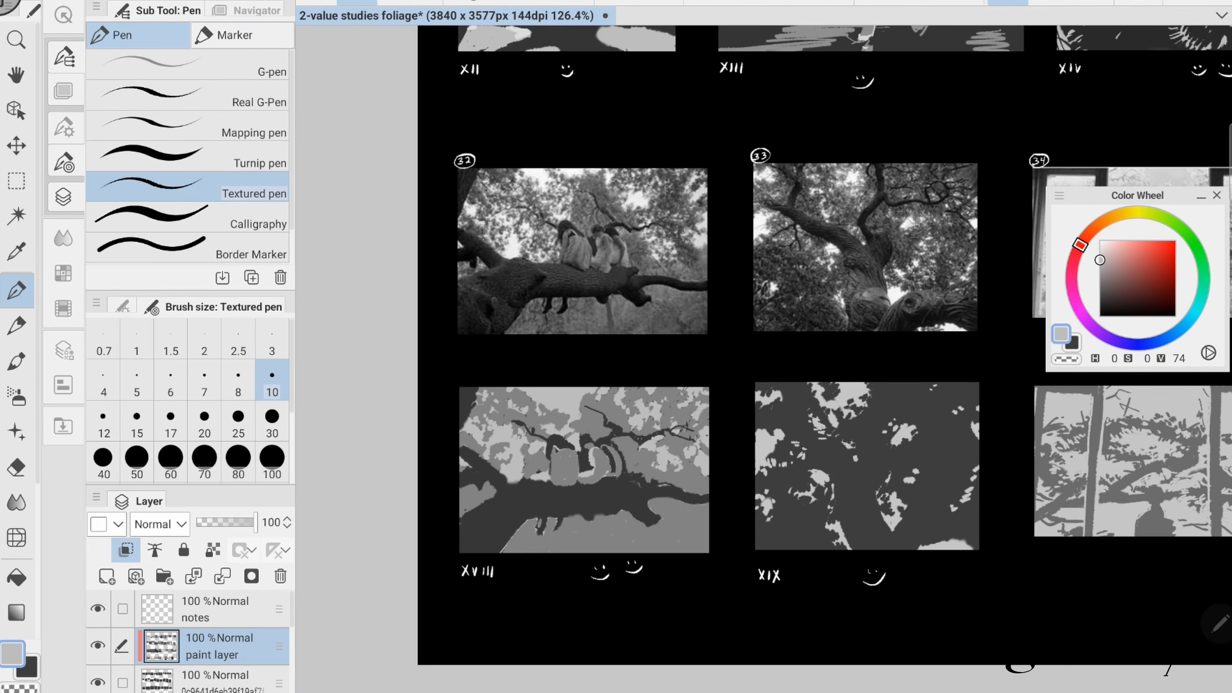
left_click(573, 500, "alt")
key("ctrl+s")
- Add small touch-up dabs to study XIX and save the document
scroll(679, 359, "down", 1)
scroll(693, 345, "up", 4)
left_click(706, 568, "alt")
mouse_move(698, 568)
left_mouse_down()
mouse_move(711, 586)
mouse_move(707, 568)
left_mouse_up()
left_click(728, 544, "alt")
left_click(704, 577, "alt")
left_click(723, 548, "alt")
scroll(805, 182, "down", 3)
left_click_drag(742, 339, 709, 383)
left_click(711, 479, "alt")
key("ctrl+s")
- Paint the lying figure, the dock edge and the water reflections in study XX in light grey of value 87
scroll(650, 310, "up", 3)
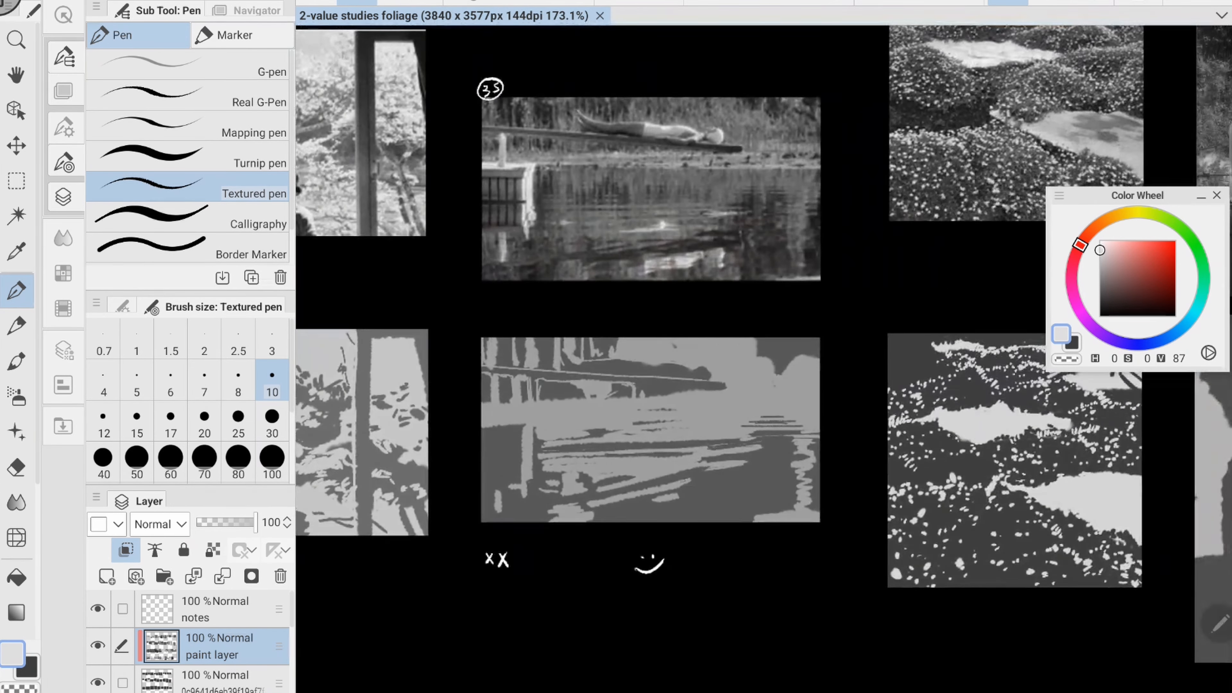
left_click_drag(563, 351, 655, 365)
left_click_drag(660, 366, 671, 374)
left_click_drag(705, 367, 709, 379)
left_click_drag(603, 476, 651, 469)
left_click_drag(638, 498, 691, 481)
left_click_drag(709, 486, 707, 492)
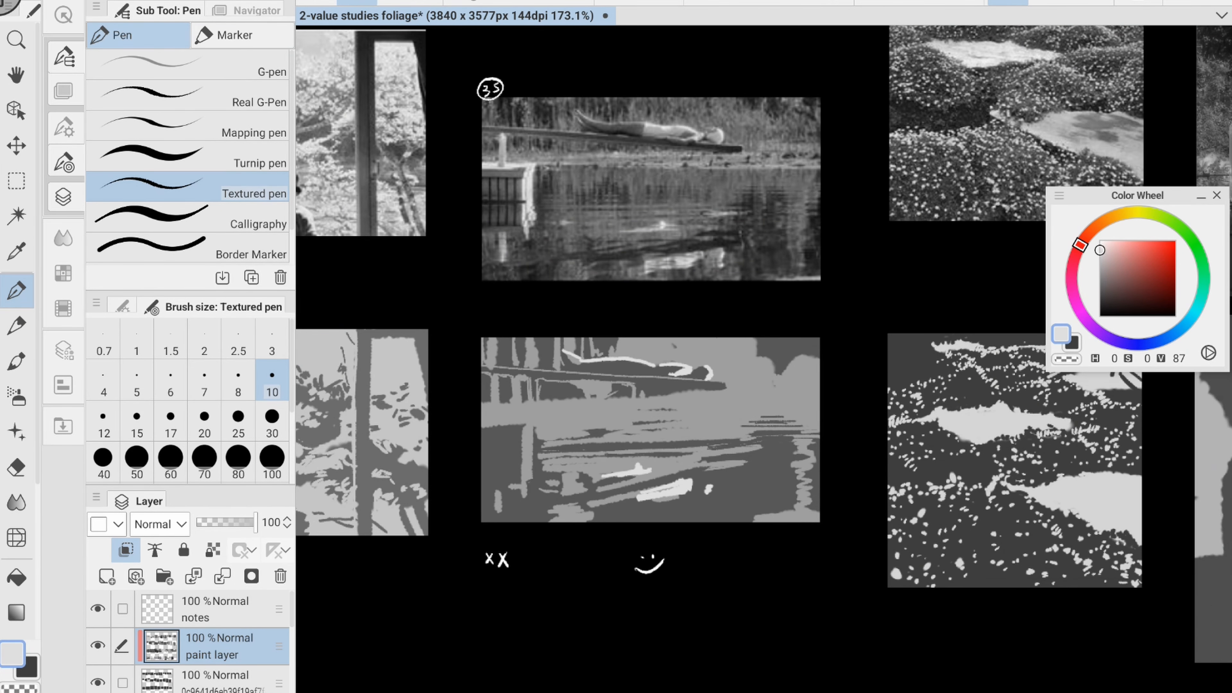
left_click_drag(482, 422, 532, 420)
left_click_drag(528, 426, 524, 496)
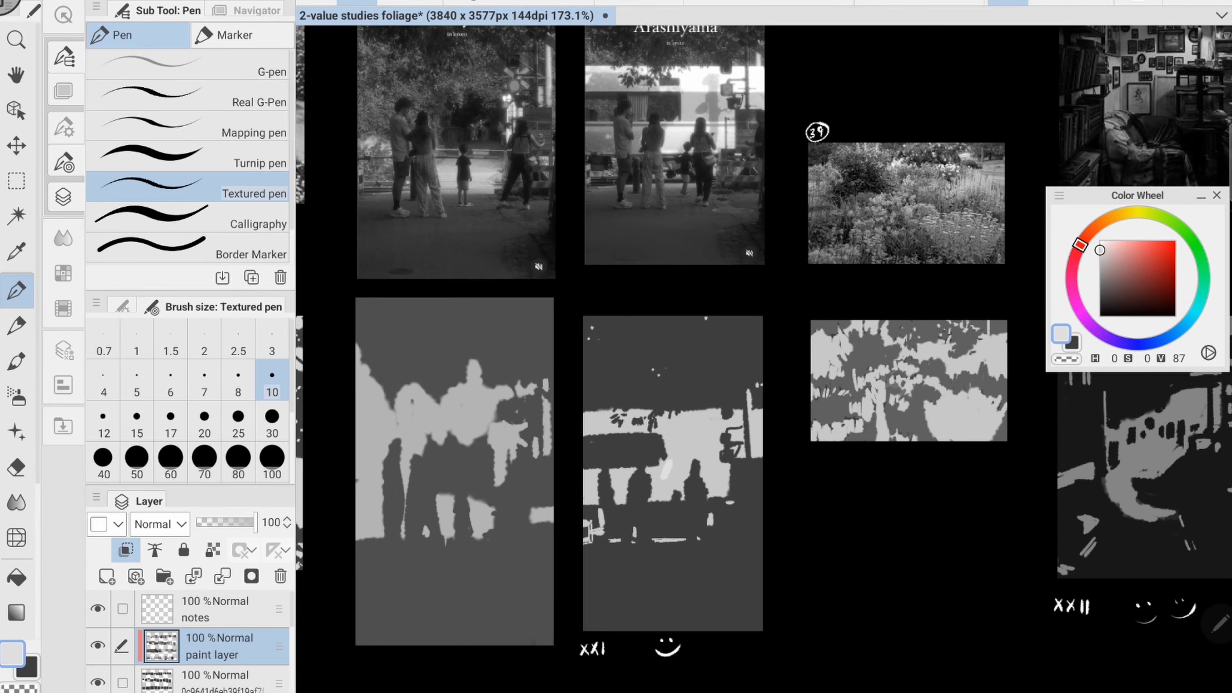
- Rework the silhouettes against the bright background in study XXI in dark grey of value 24
left_click_drag(652, 500, 672, 463)
mouse_move(665, 495)
left_mouse_down()
mouse_move(684, 466)
mouse_move(672, 417)
left_mouse_up()
left_click_drag(679, 500, 685, 485)
left_click_drag(664, 435, 720, 413)
left_click_drag(724, 499, 724, 470)
left_click_drag(647, 471, 687, 472)
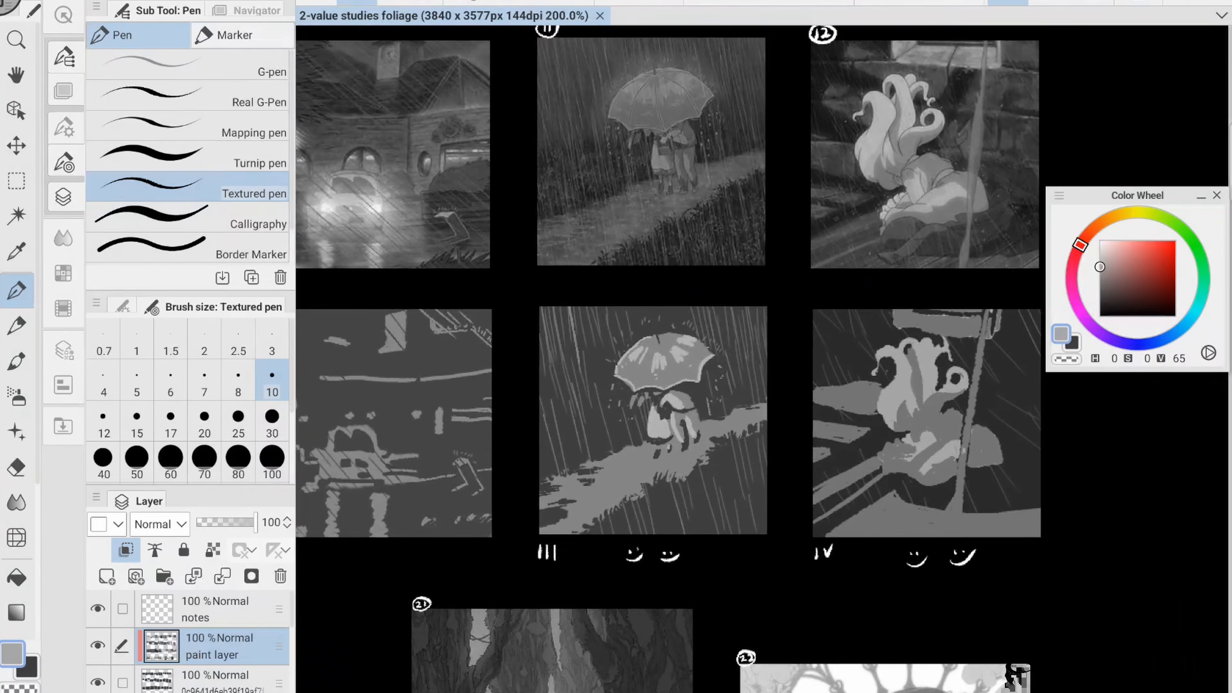
- Darken the standing figures and the right-hand shapes in study XXI with near-black of value 20
left_click(1099, 300)
left_click_drag(654, 482, 674, 502)
left_click_drag(660, 515, 663, 532)
mouse_move(686, 489)
left_mouse_down()
mouse_move(708, 471)
mouse_move(733, 488)
left_mouse_up()
left_click_drag(735, 459, 755, 440)
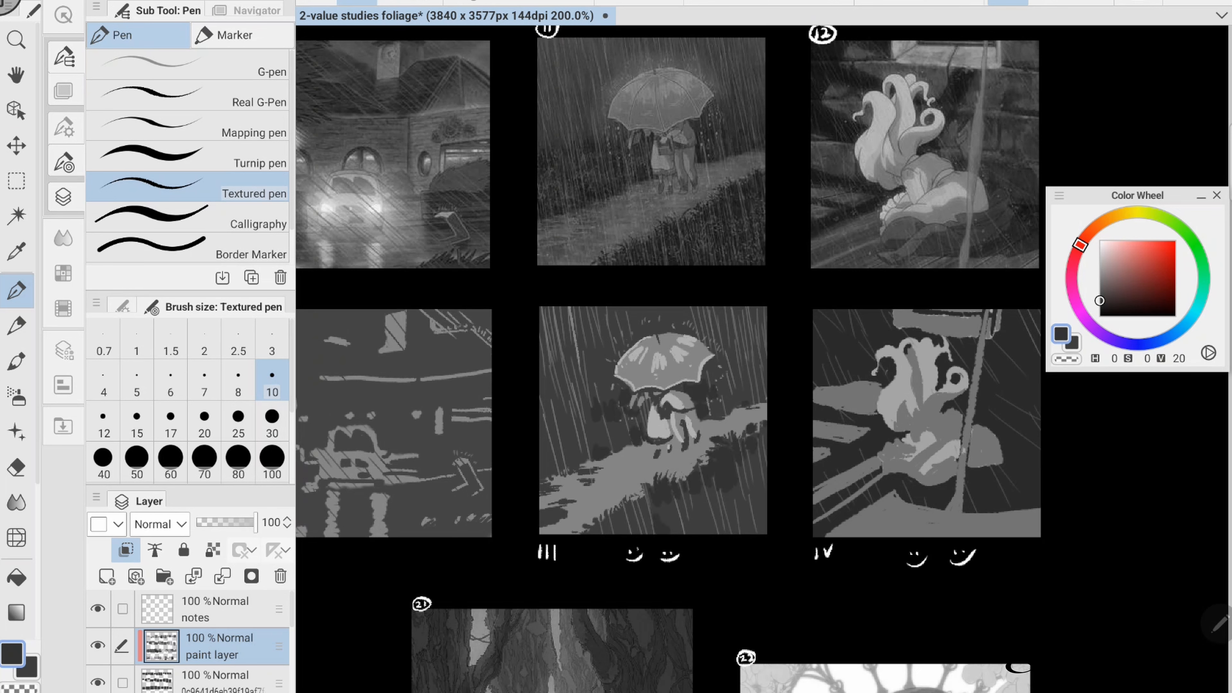
- Touch up the two figures under the umbrella in study III in mid grey of value 52
left_click(1099, 276)
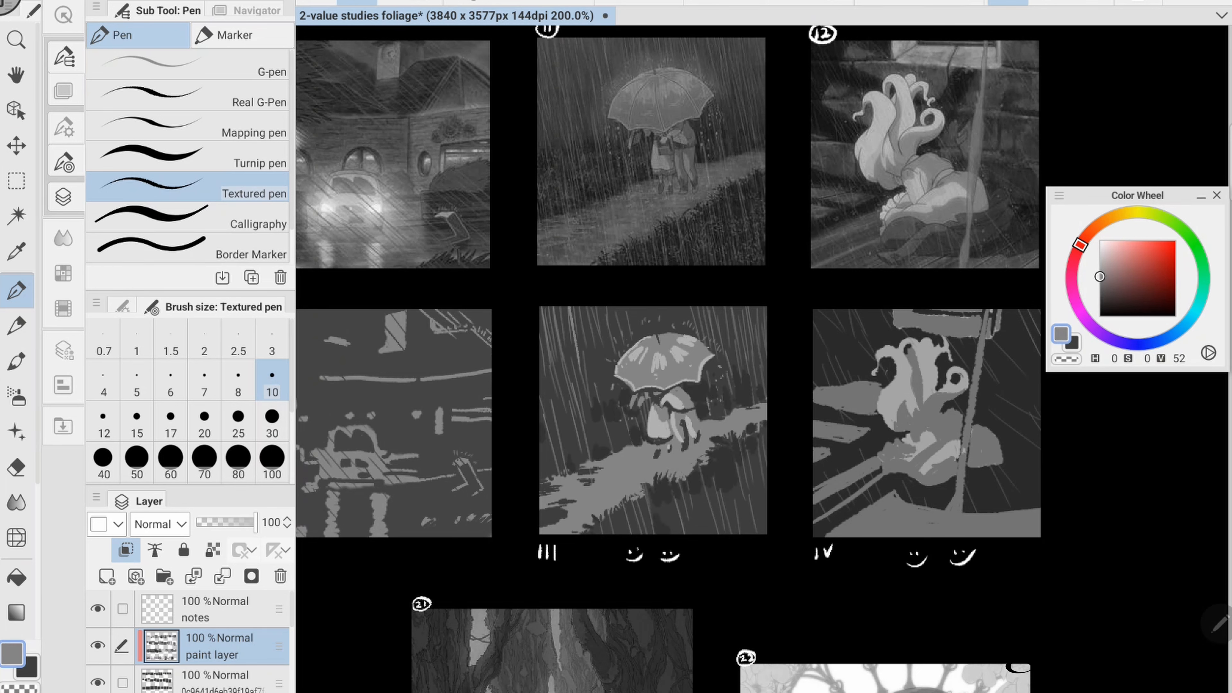
left_click_drag(648, 390, 648, 395)
left_click_drag(662, 412, 665, 416)
left_click(646, 440)
- Try shading the umbrella in study III with grey of value 42
left_click(1099, 285)
left_click_drag(641, 373, 667, 381)
mouse_move(655, 341)
left_mouse_down()
mouse_move(654, 362)
mouse_move(697, 371)
left_mouse_up()
left_click_drag(705, 351, 695, 360)
left_click_drag(664, 339, 674, 340)
key("ctrl+z")
key("ctrl+z")
key("ctrl+z")
key("ctrl+z")
key("ctrl+z")
key("ctrl+z")
- Shade the right-hand figure and patches of the path in study III in grey of value 42
left_click_drag(674, 391, 691, 405)
left_click_drag(692, 412, 696, 430)
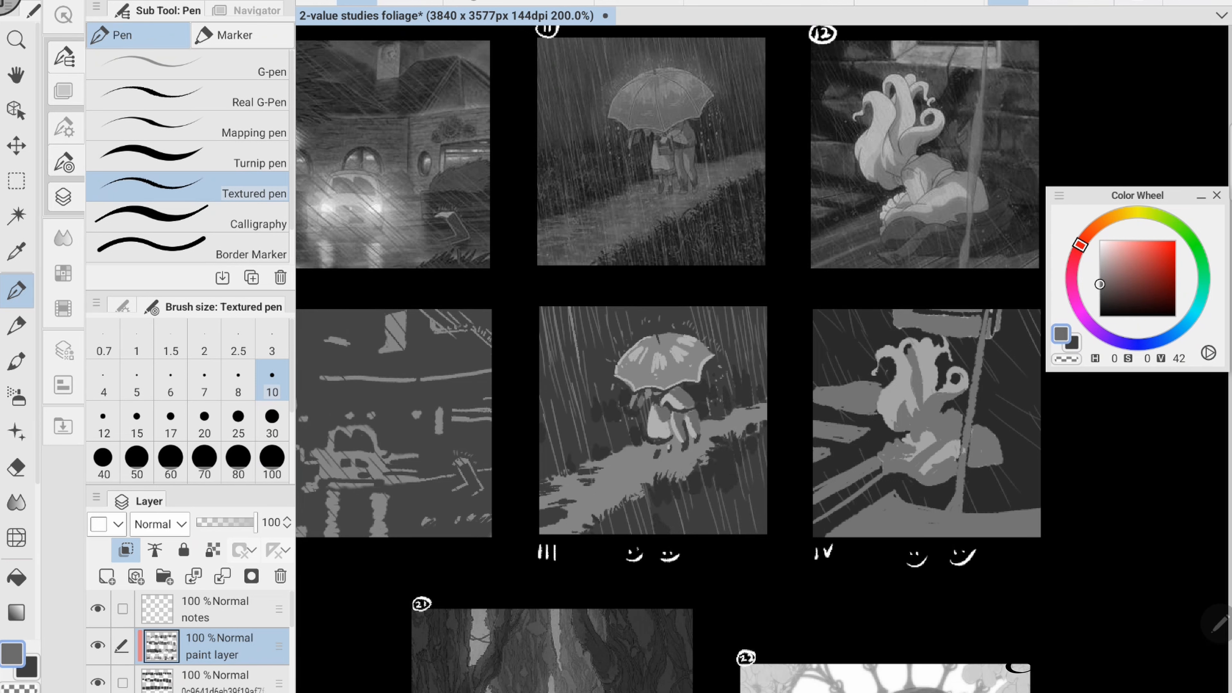
left_click_drag(625, 466, 569, 512)
left_click_drag(757, 411, 724, 421)
left_click_drag(725, 429, 701, 436)
scroll(891, 461, "down", 1)
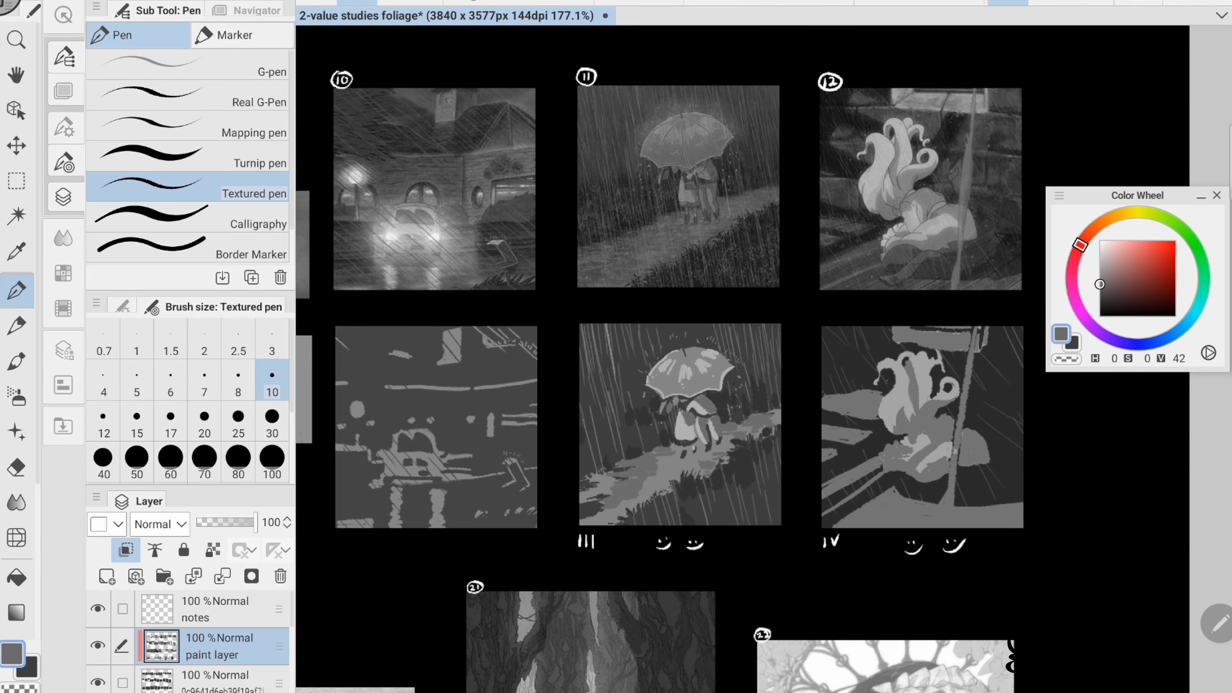
- Paint the steps and the ground around the crouching figure in study IV in dark grey of value 35
left_click(698, 403, "alt")
mouse_move(868, 432)
left_mouse_down()
mouse_move(702, 421)
mouse_move(714, 398)
mouse_move(705, 423)
left_mouse_up()
left_click(691, 358, "alt")
left_click(679, 403, "alt")
left_click_drag(656, 427, 682, 423)
mouse_move(658, 480)
left_mouse_down()
mouse_move(709, 453)
mouse_move(723, 463)
left_mouse_up()
left_click(699, 439, "alt")
left_click(679, 469, "alt")
left_click_drag(659, 510, 736, 467)
left_click_drag(706, 509, 856, 500)
- Add dark grey bricks of value 35 to the wall behind the figure's hair in study IV
left_click_drag(688, 344, 710, 366)
left_click_drag(718, 360, 724, 374)
left_click_drag(692, 322, 729, 341)
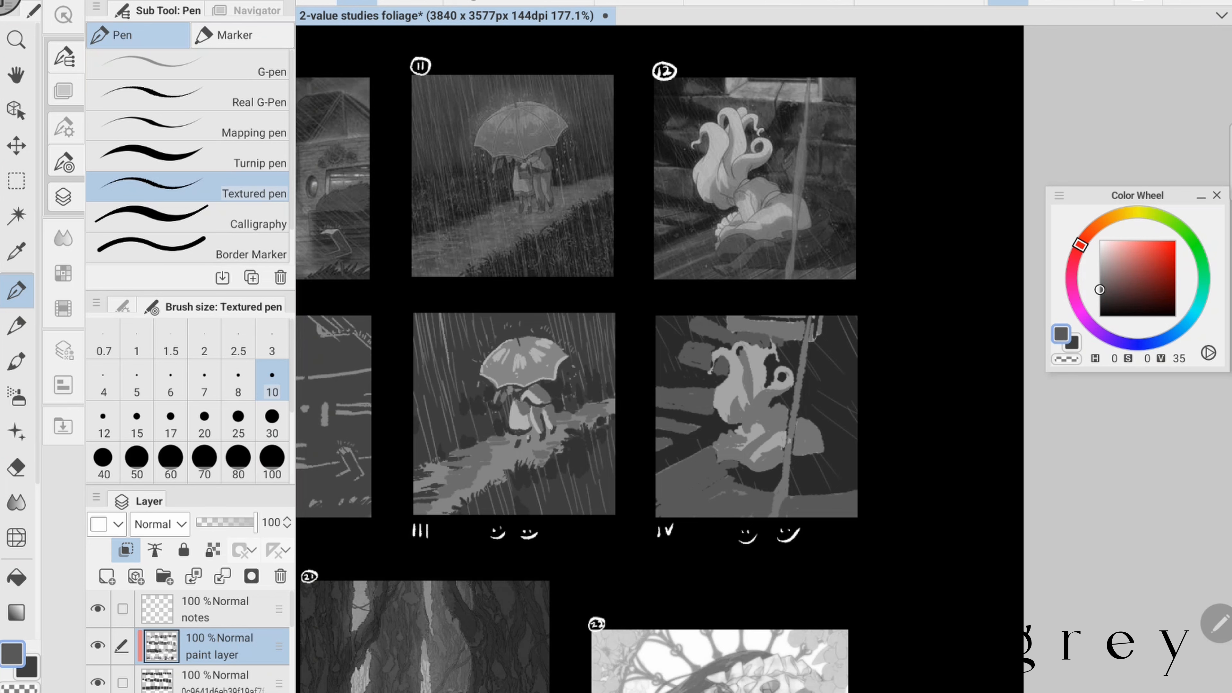
- Shade the dress and hair strands of the crouching figure in study IV, undoing the last hair stroke
left_click(752, 429, "alt")
left_click_drag(715, 452, 745, 431)
left_click(750, 374, "alt")
left_click_drag(730, 350, 743, 386)
left_click(732, 384, "alt")
mouse_move(737, 350)
left_mouse_down()
mouse_move(749, 385)
mouse_move(769, 385)
left_mouse_up()
key("ctrl+z")
- Try near-black of value 10 on the background beside the figure's hair in study IV
left_click(850, 429, "alt")
left_click(1099, 309)
mouse_move(722, 378)
left_mouse_down()
mouse_move(707, 387)
mouse_move(686, 367)
mouse_move(693, 386)
left_mouse_up()
key("ctrl+z")
scroll(659, 359, "down", 5)
scroll(660, 359, "up", 4)
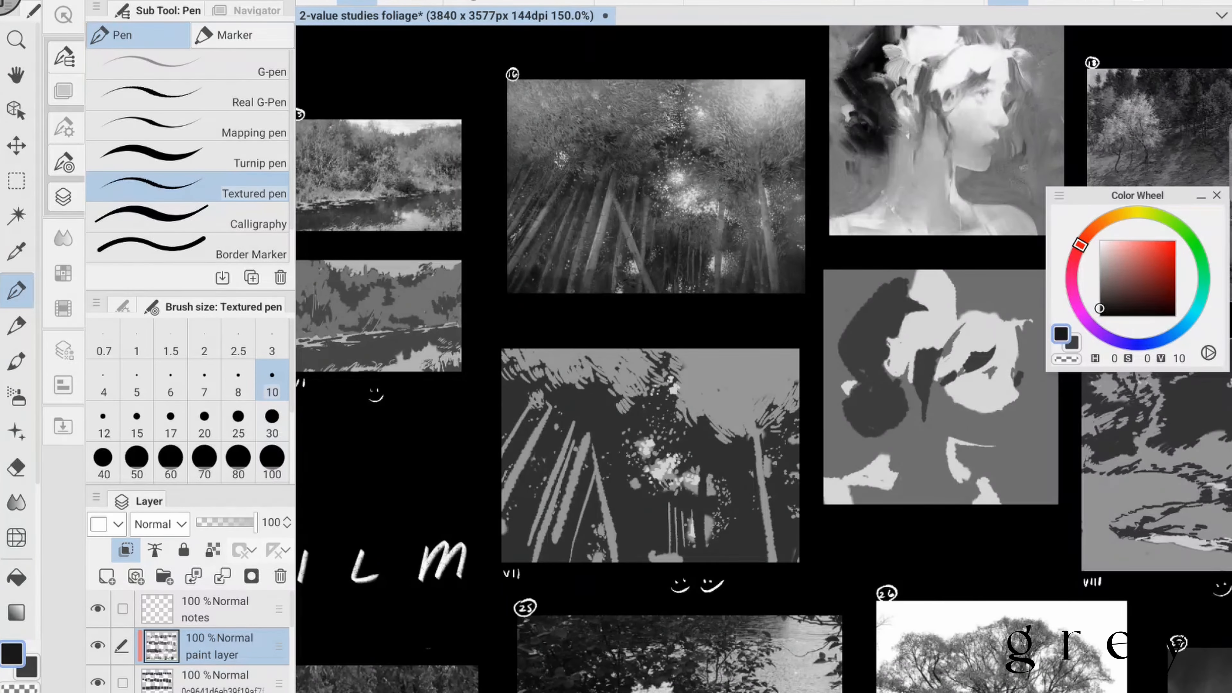
- Paint grey of value 45 over the upper-right canopy and right trunk of study VII with brush size 15
left_click(1099, 282)
left_click(272, 422)
left_click(137, 422)
left_click_drag(776, 372, 733, 421)
left_click_drag(756, 432, 773, 560)
left_click_drag(768, 420, 795, 386)
left_click_drag(577, 361, 701, 420)
left_click_drag(697, 385, 718, 407)
left_click_drag(536, 361, 552, 377)
- Darken the leaning and upright bamboo trunks of study VII with strokes of grey value 45
mouse_move(647, 360)
left_mouse_down()
mouse_move(655, 395)
mouse_move(579, 509)
left_mouse_up()
scroll(877, 349, "down", 1)
left_click_drag(629, 424, 616, 466)
mouse_move(593, 407)
left_mouse_down()
mouse_move(575, 439)
mouse_move(557, 438)
left_mouse_up()
left_click_drag(635, 437, 652, 532)
left_click_drag(644, 495, 648, 532)
left_click_drag(728, 456, 727, 532)
scroll(1049, 126, "down", 1)
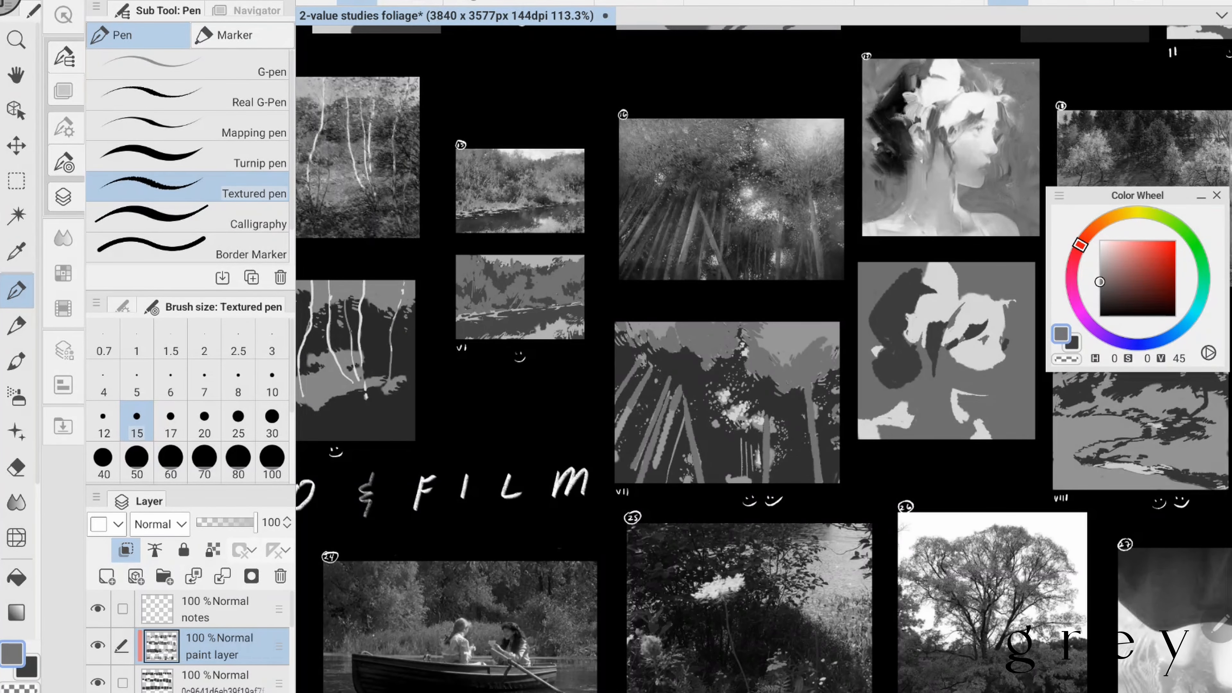
- Add near-black accents of value 10 to study VII and touch it up with grey of value 45
left_click(1099, 308)
scroll(917, 379, "down", 2)
mouse_move(757, 431)
left_mouse_down()
mouse_move(757, 448)
mouse_move(816, 466)
left_mouse_up()
scroll(916, 320, "up", 1)
left_click(1099, 281)
scroll(806, 391, "up", 2)
left_click_drag(722, 353, 735, 358)
scroll(536, 389, "down", 1)
left_click_drag(999, 359, 526, 388)
- Draw the thin right-hand tree and dark accents in study VIII in near-black of value 10 at brush size 10, and save the file
scroll(689, 375, "up", 2)
left_click(272, 380)
left_click(1099, 308)
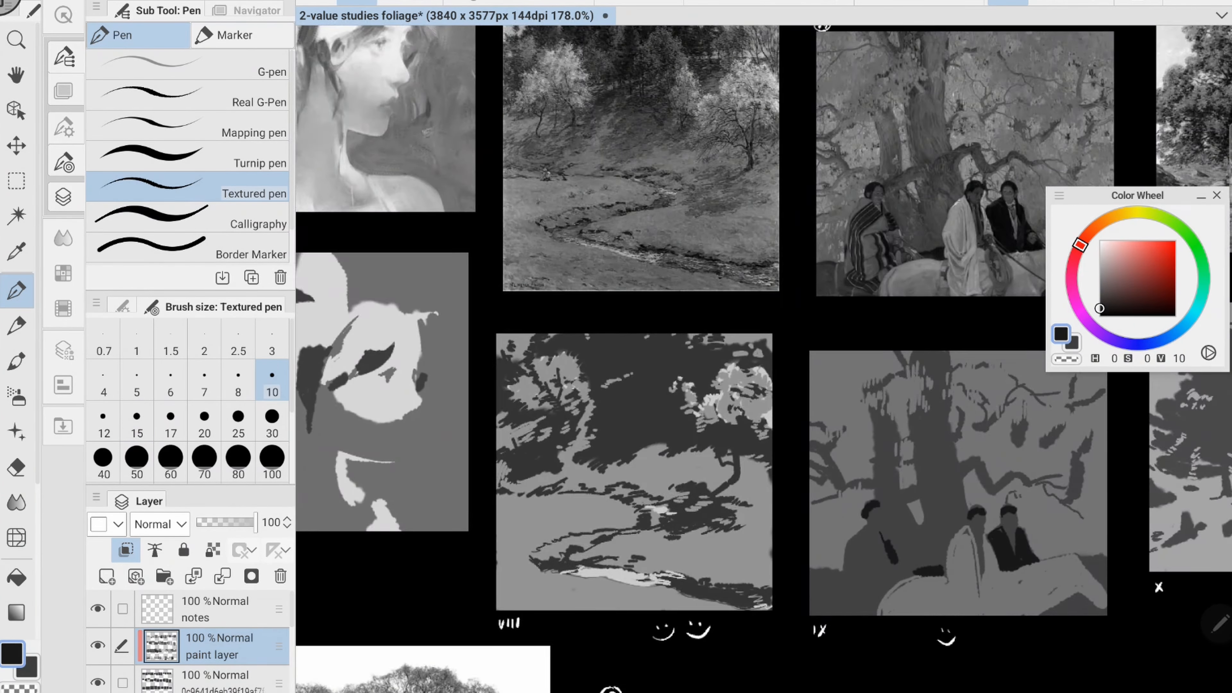
left_click_drag(689, 436, 680, 304)
left_click_drag(641, 440, 685, 449)
scroll(864, 562, "down", 2)
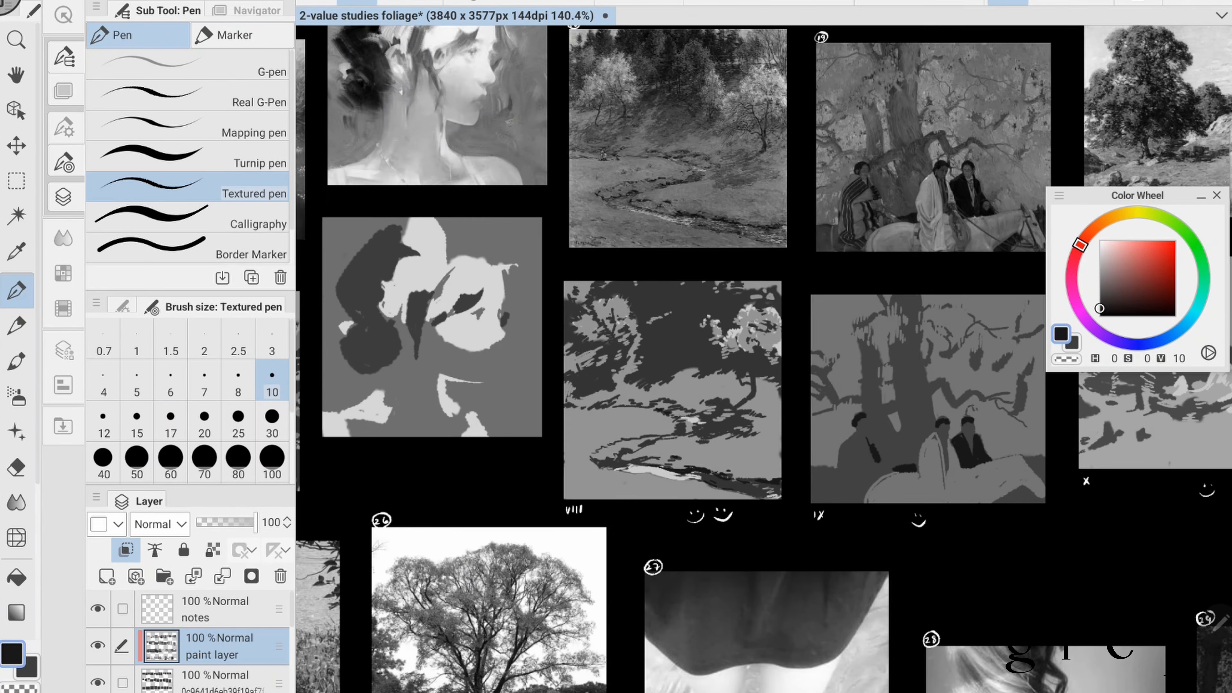
scroll(886, 445, "up", 1)
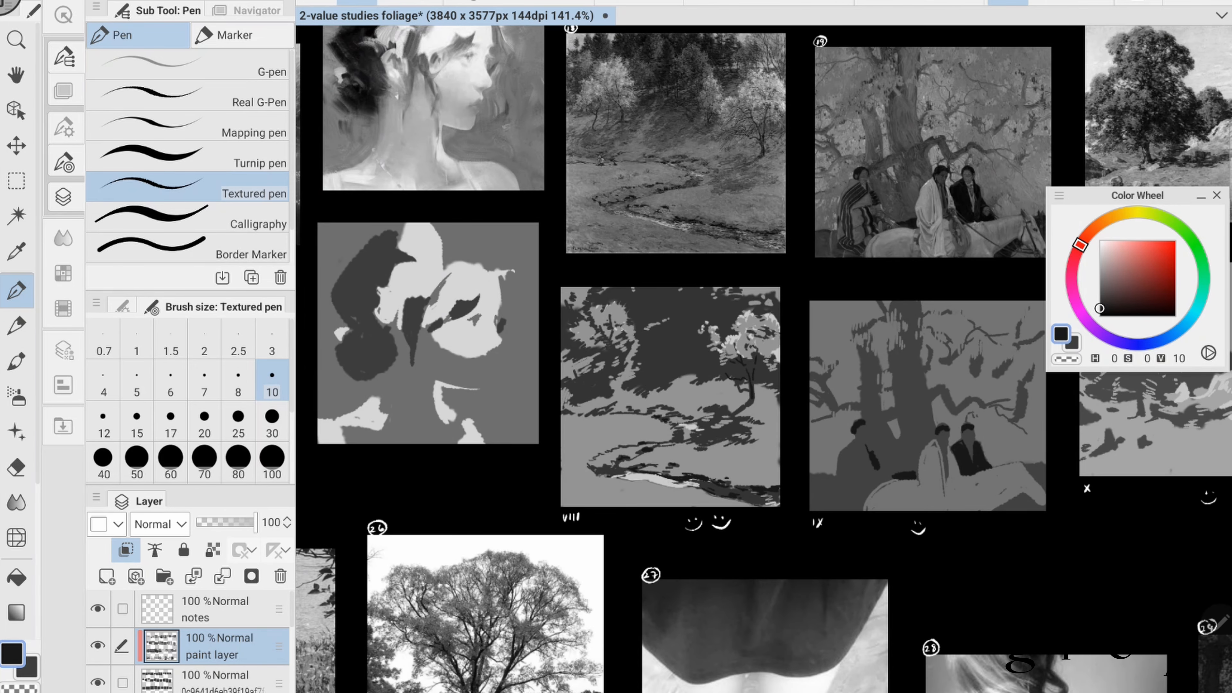
scroll(886, 445, "up", 1)
key("ctrl+s")
- Add light grey of value 66 along the edges of the lit arm and shoulder in study XVI, touching up the highlight in white
scroll(763, 359, "down", 2)
left_click_drag(999, 407, 438, 362)
left_click_drag(534, 549, 861, 235)
scroll(764, 359, "up", 1)
left_click_drag(1100, 308, 1100, 266)
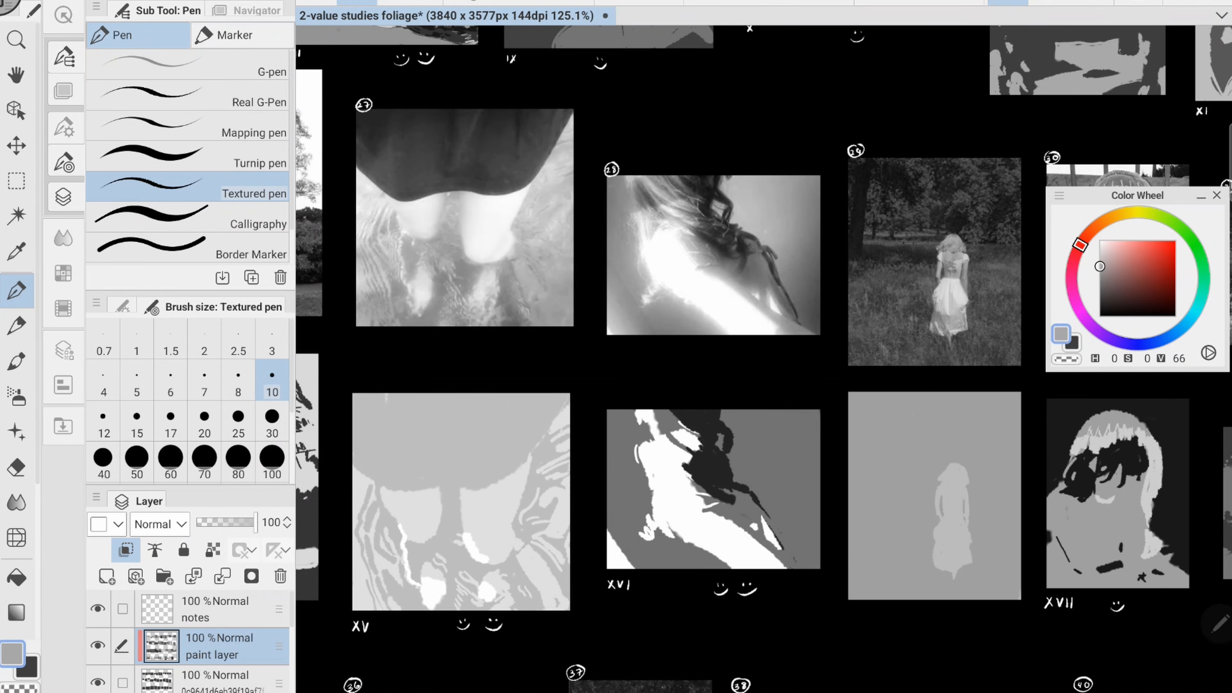
left_click_drag(704, 510, 810, 567)
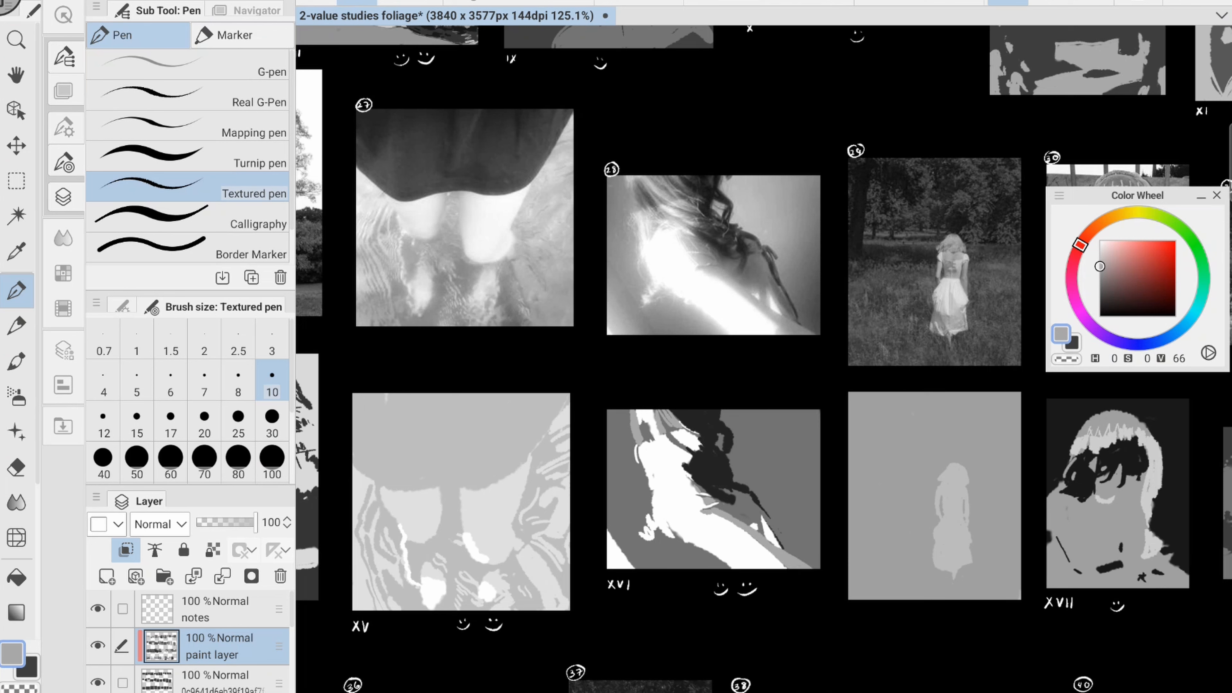
left_click(1100, 241)
left_click_drag(647, 478, 651, 521)
- Paint a rounded patch of grey value 66 behind the figure in study XVI at brush size 20, and shade the hair with value 22
left_click(1099, 281)
left_click(204, 421)
left_click(1099, 265)
mouse_move(728, 418)
left_mouse_down()
mouse_move(750, 487)
mouse_move(766, 494)
left_mouse_up()
left_click_drag(612, 533, 635, 565)
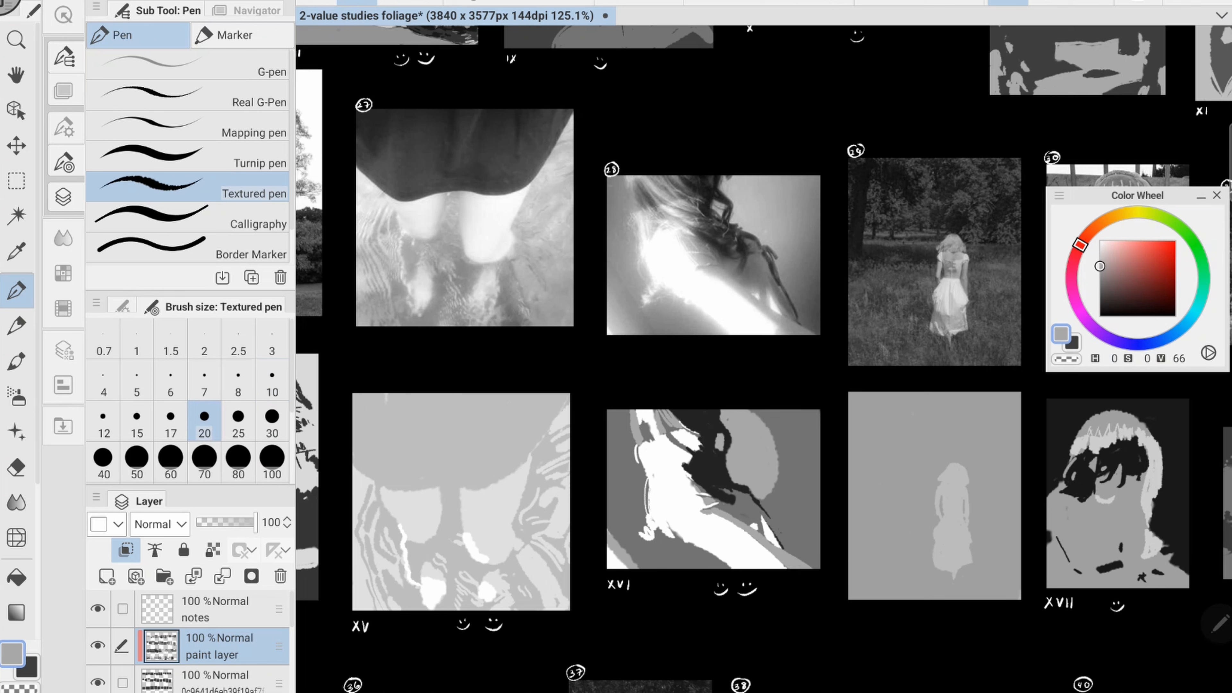
left_click_drag(611, 505, 647, 564)
left_click(1100, 299)
left_click_drag(693, 459, 708, 471)
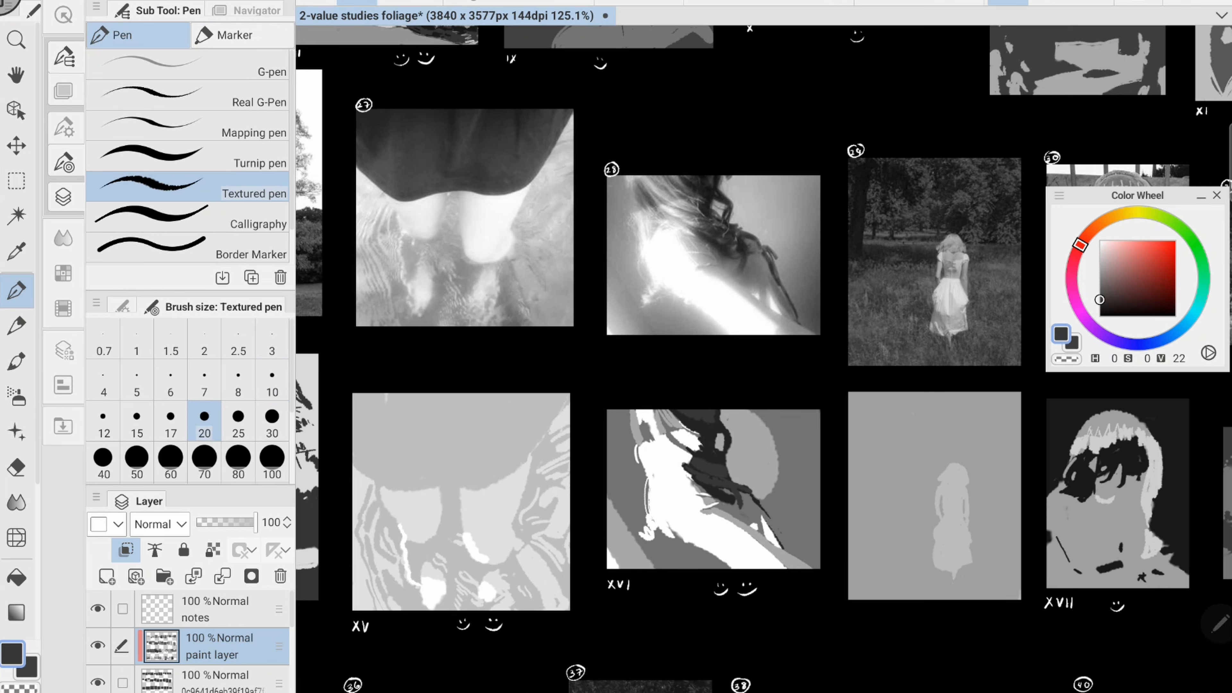
- Paint shadows of grey value 57 in the water around the legs in study XV
scroll(461, 539, "down", 1)
mouse_move(461, 538)
left_mouse_down()
mouse_move(665, 461)
mouse_move(731, 524)
left_mouse_up()
left_click(1099, 273)
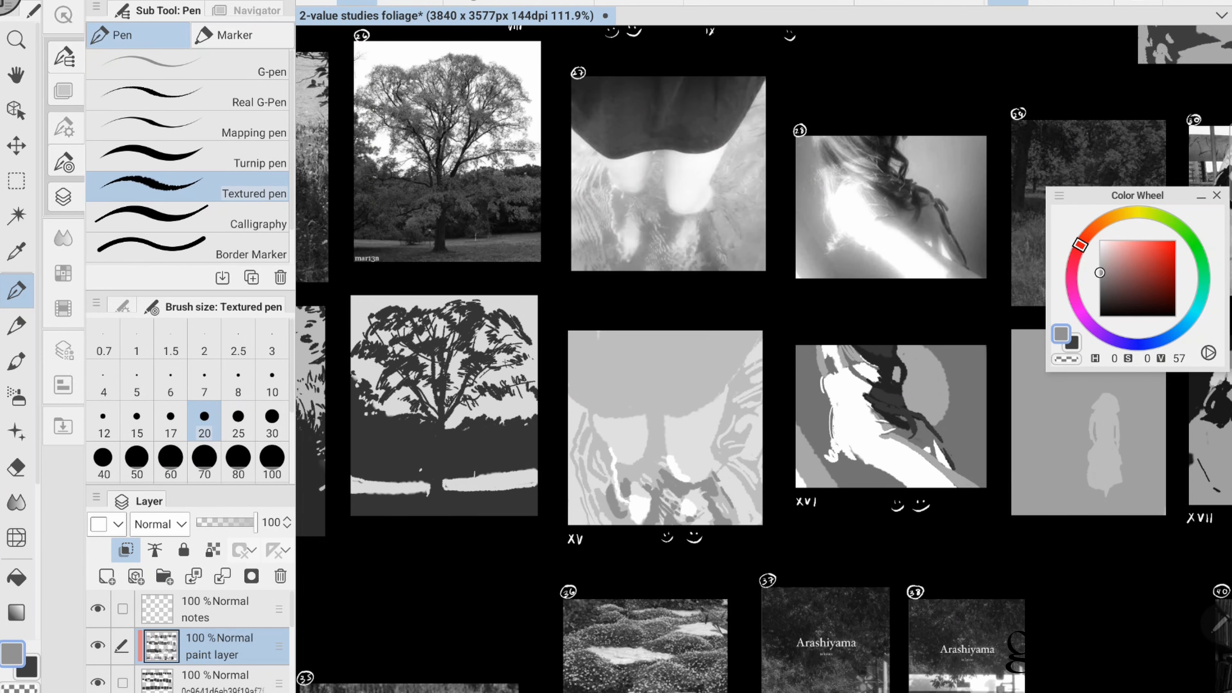
left_click_drag(645, 454, 623, 483)
left_click(633, 443, "alt")
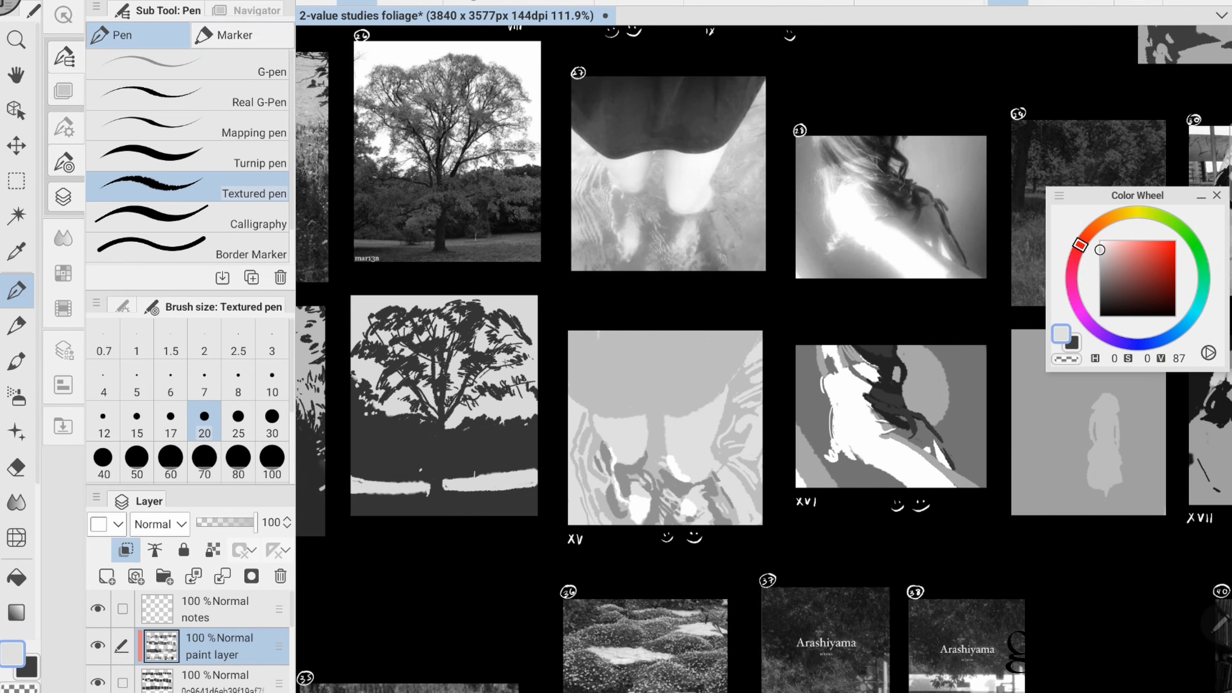
- Fill the skirt in study XV with dark grey sampled from its reference photo, and save the file
left_click(667, 126, "alt")
key("bracketright")
key("bracketright")
mouse_move(606, 345)
left_mouse_down()
mouse_move(707, 359)
mouse_move(587, 397)
left_mouse_up()
key("bracketleft")
key("ctrl+s")
- Paint grass and plant strokes of dark grey value 32 across the lower part of study XIV with brush size 15
scroll(824, 358, "down", 3)
mouse_move(717, 344)
left_mouse_down()
mouse_move(841, 358)
mouse_move(799, 362)
left_mouse_up()
key("bracketleft")
key("bracketleft")
key("bracketleft")
key("bracketleft")
key("bracketleft")
mouse_move(548, 342)
left_mouse_down()
mouse_move(542, 361)
mouse_move(780, 358)
left_mouse_up()
left_click(684, 291, "alt")
key("bracketright")
key("bracketright")
left_click_drag(702, 449, 667, 477)
left_click_drag(681, 465, 655, 497)
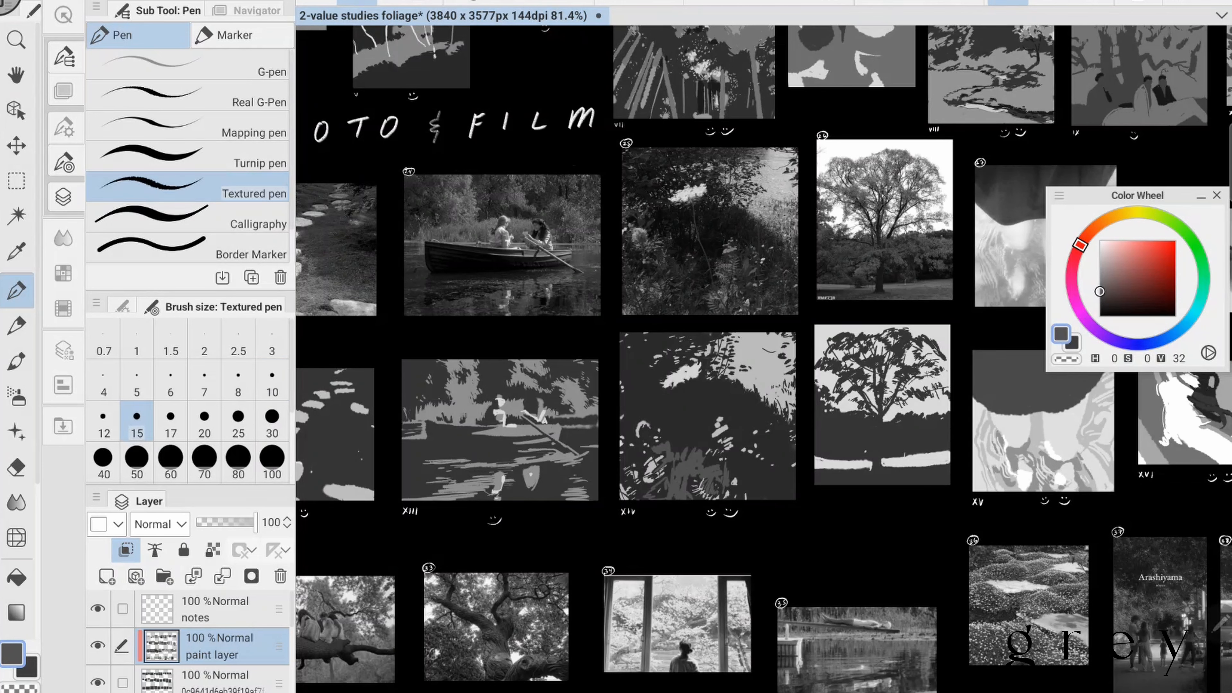
left_click_drag(731, 499, 795, 458)
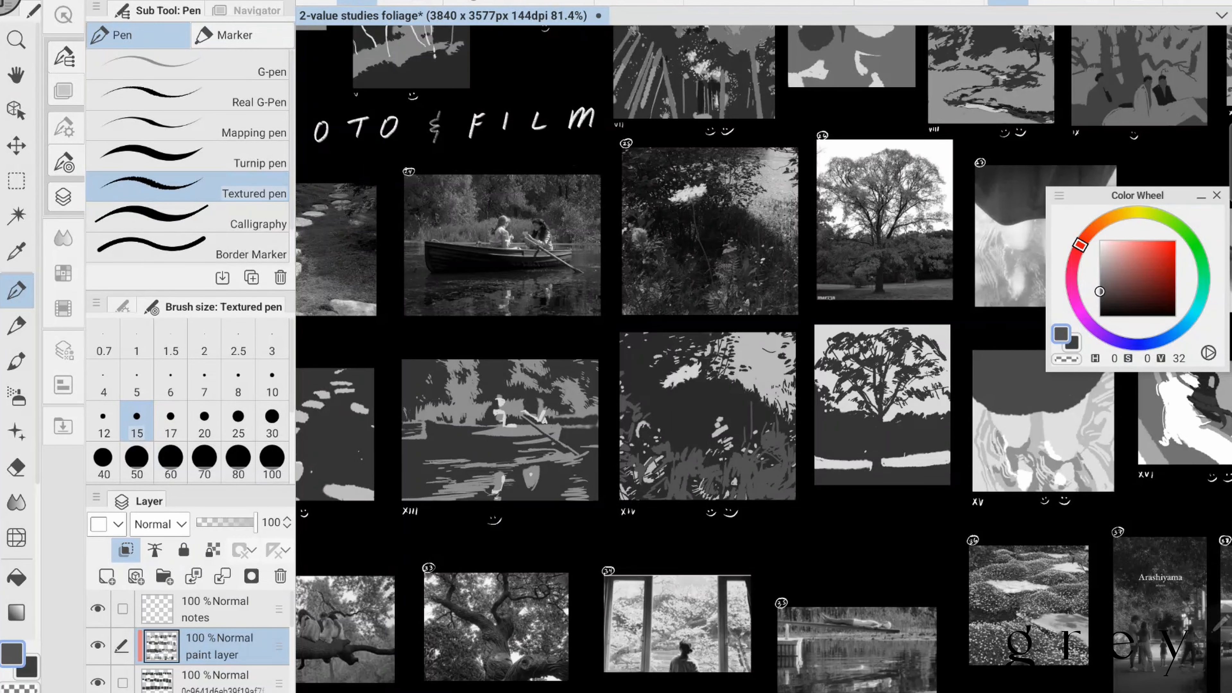
- Add grey strokes of value 62 to the bright patch beside the foliage in study XIV, and save the file
left_click(769, 327, "alt")
scroll(792, 358, "up", 3)
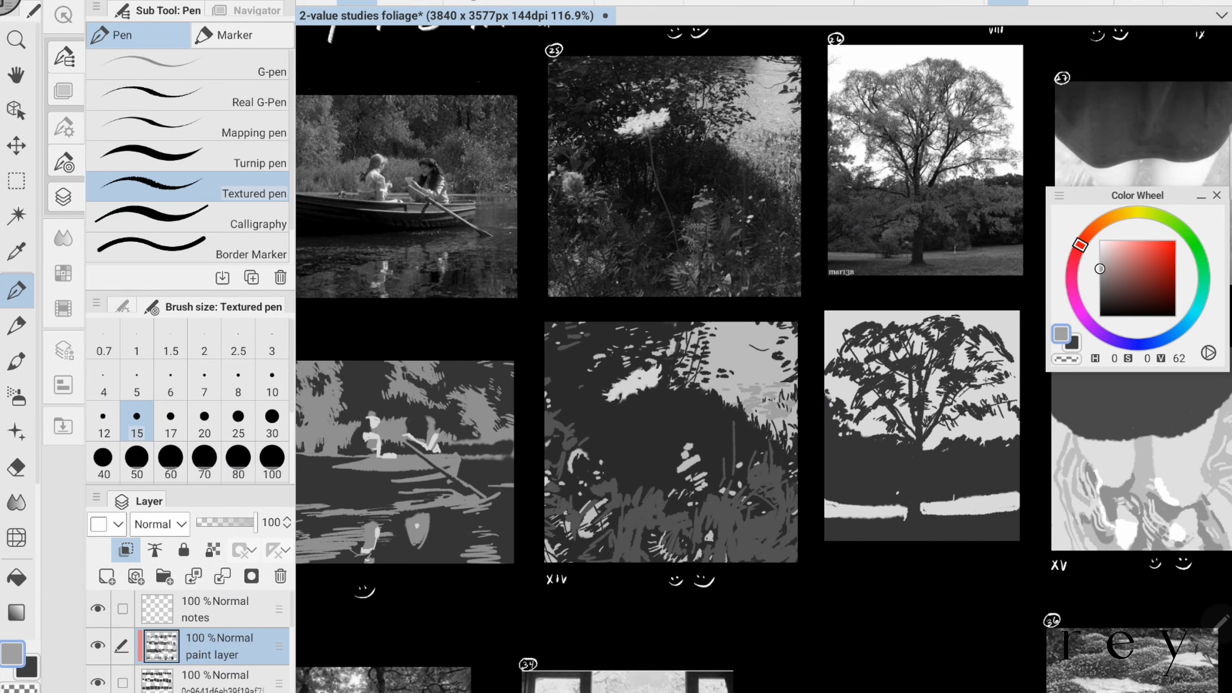
left_click_drag(757, 420, 790, 436)
scroll(847, 404, "down", 3)
scroll(825, 379, "up", 1)
left_click(728, 504, "alt")
key("bracketleft")
key("bracketleft")
scroll(872, 437, "down", 1)
scroll(873, 360, "down", 3)
key("ctrl+s")
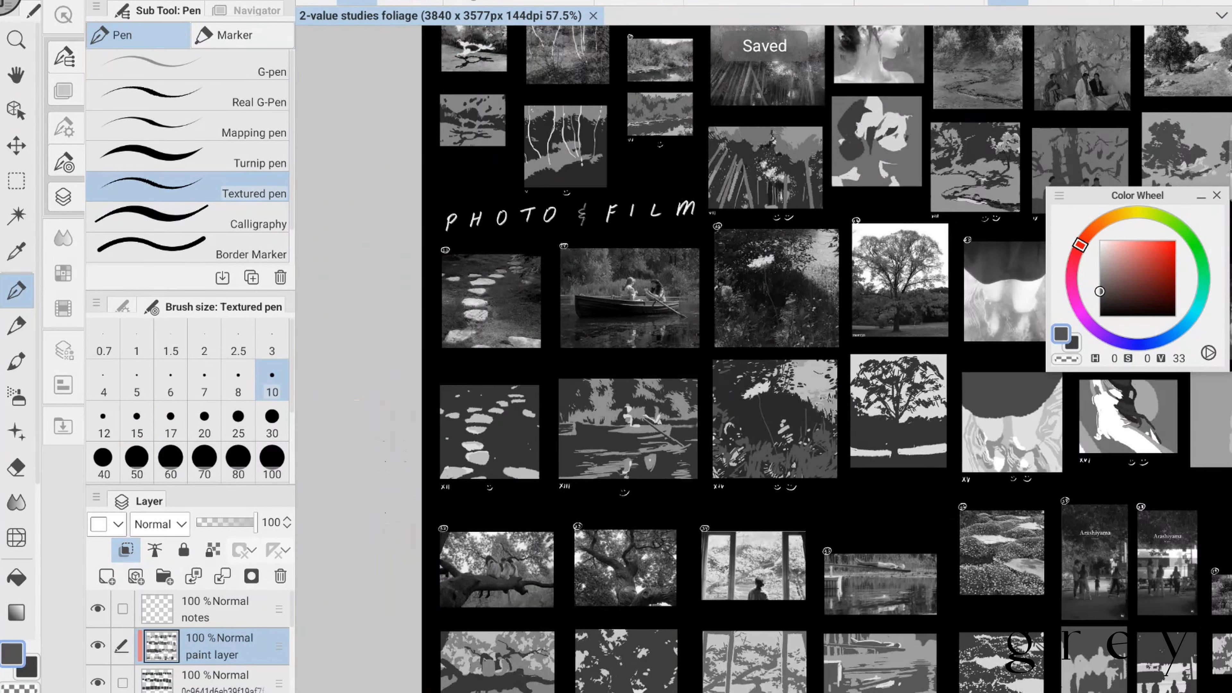
- Paint the undersides of the branches and the figures' dark accents in study XVIII in near-black of value 10, and save the file
scroll(494, 606, "up", 4)
left_click(544, 181, "alt")
mouse_move(527, 439)
left_mouse_down()
mouse_move(554, 429)
mouse_move(535, 438)
mouse_move(553, 413)
left_mouse_up()
key("bracketright")
key("bracketright")
left_click_drag(500, 448, 513, 451)
mouse_move(485, 481)
left_mouse_down()
mouse_move(444, 515)
mouse_move(592, 477)
left_mouse_up()
left_click_drag(594, 470, 622, 488)
left_click_drag(612, 465, 655, 468)
scroll(529, 631, "down", 1)
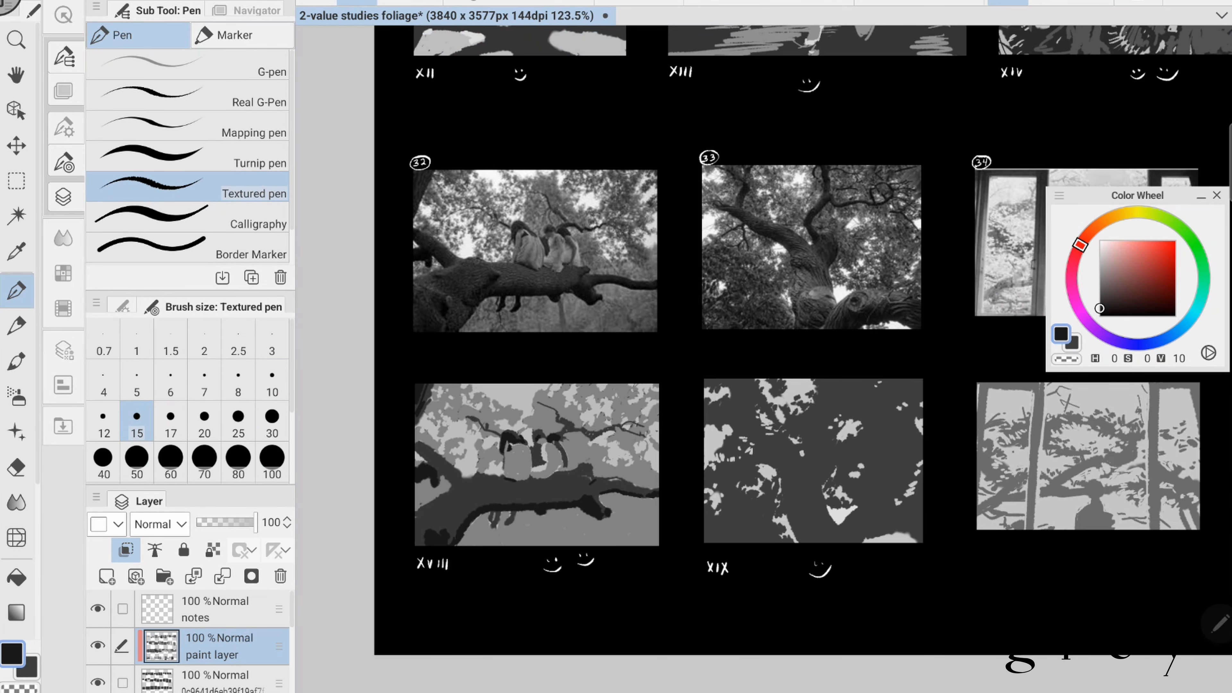
left_click_drag(764, 359, 703, 349)
key("ctrl+s")
- Lighten the upper side of the thick branch and trunk in study XVIII with dark grey of value 29
scroll(764, 359, "up", 1)
left_click(1112, 292, "alt")
left_click(1112, 292, "alt")
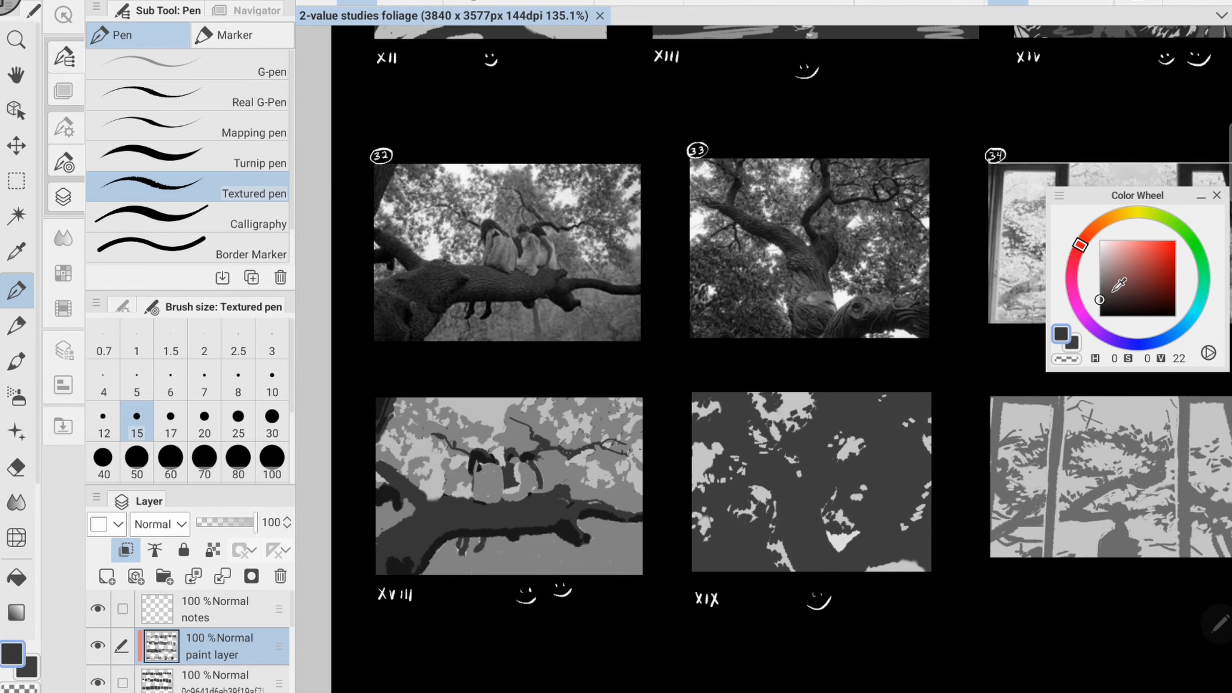
left_click(1100, 294)
mouse_move(420, 510)
left_mouse_down()
mouse_move(400, 532)
mouse_move(532, 524)
left_mouse_up()
left_click_drag(489, 510, 570, 498)
left_click_drag(451, 496, 423, 504)
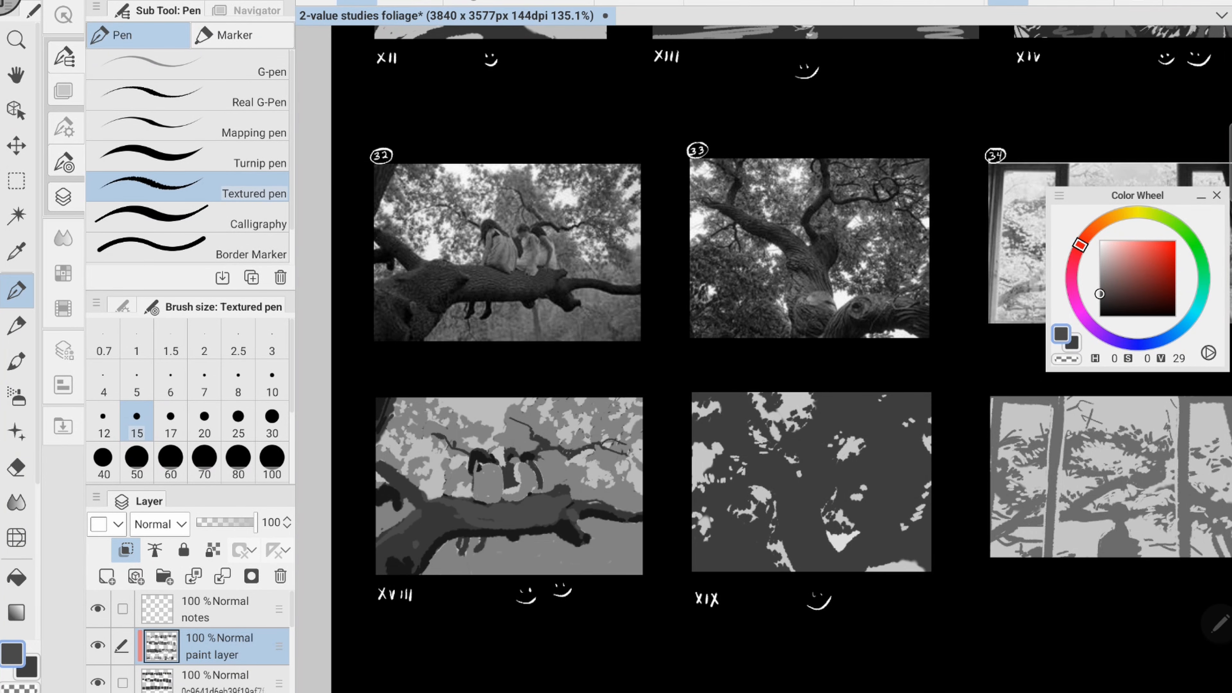
left_click(1099, 278)
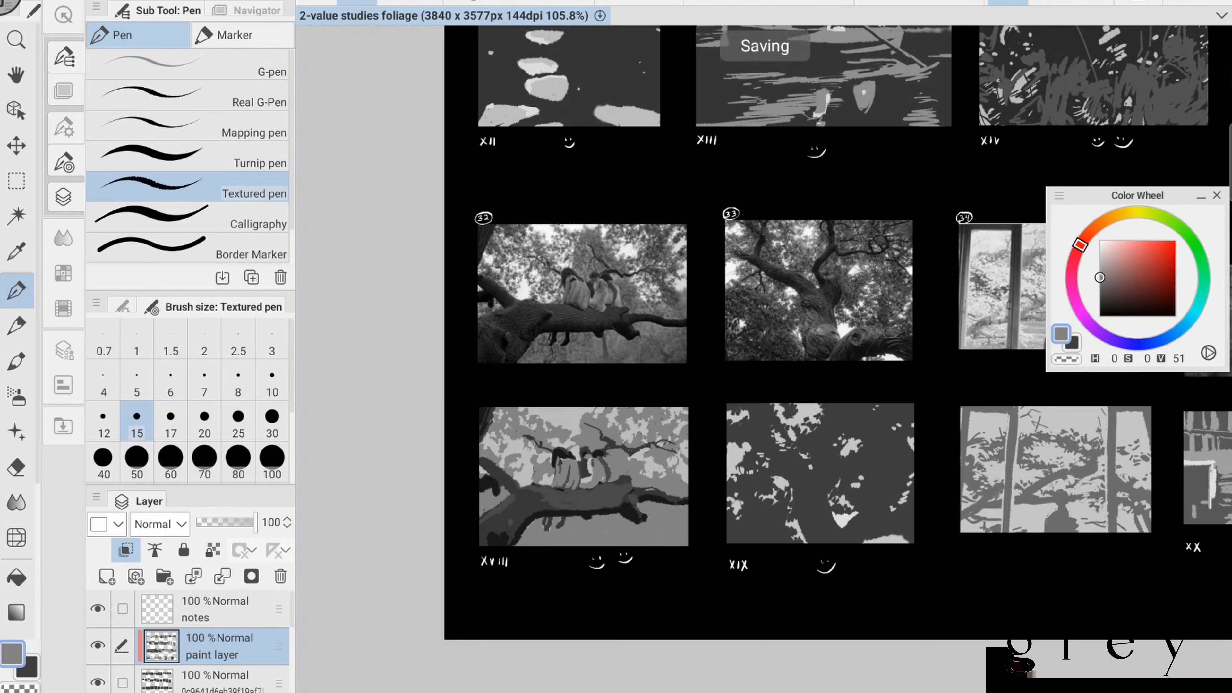
- Paint black shadows under and beside the armchair and desk in study XXII
mouse_move(684, 456)
left_mouse_down()
mouse_move(711, 465)
mouse_move(703, 499)
left_mouse_up()
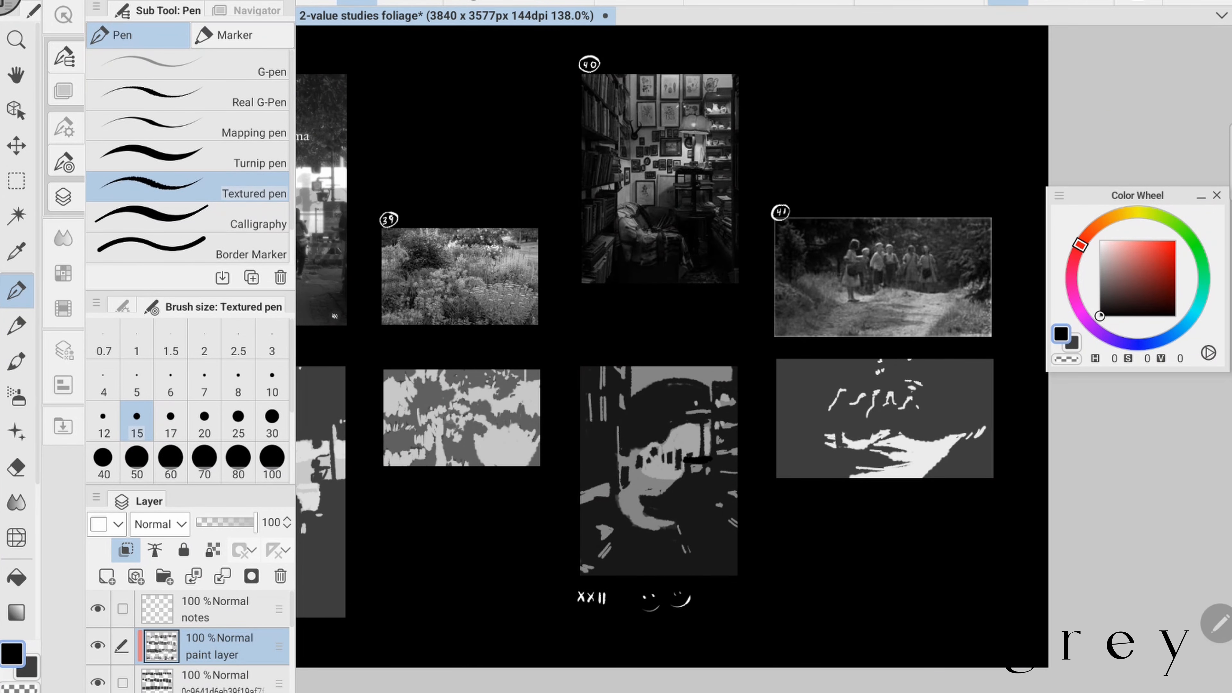
left_click_drag(687, 473, 715, 568)
left_click_drag(723, 531, 733, 575)
left_click_drag(664, 526, 663, 552)
left_click_drag(650, 526, 676, 575)
left_click_drag(603, 499, 622, 573)
left_click_drag(645, 519, 626, 575)
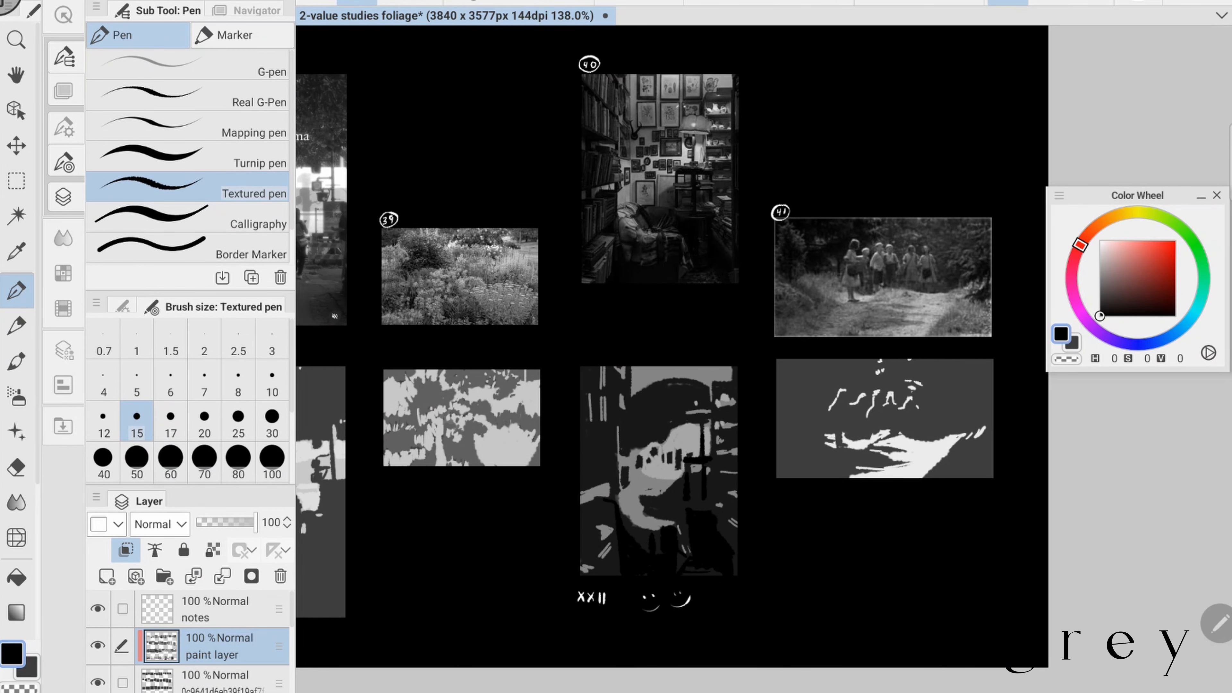
- Add black gaps to the bookshelves along both side edges of study XXII
left_click_drag(581, 512, 604, 500)
left_click_drag(581, 428, 608, 429)
left_click_drag(732, 381, 734, 492)
mouse_move(581, 381)
left_mouse_down()
mouse_move(650, 430)
mouse_move(676, 383)
mouse_move(707, 391)
mouse_move(676, 459)
left_mouse_up()
- Paint grey light on the wall around the lamp in study XXII and define the lamp in near-black of value 9
left_click(1099, 286)
left_click(708, 417)
scroll(713, 371, "up", 2)
left_click(702, 374)
scroll(771, 461, "down", 2)
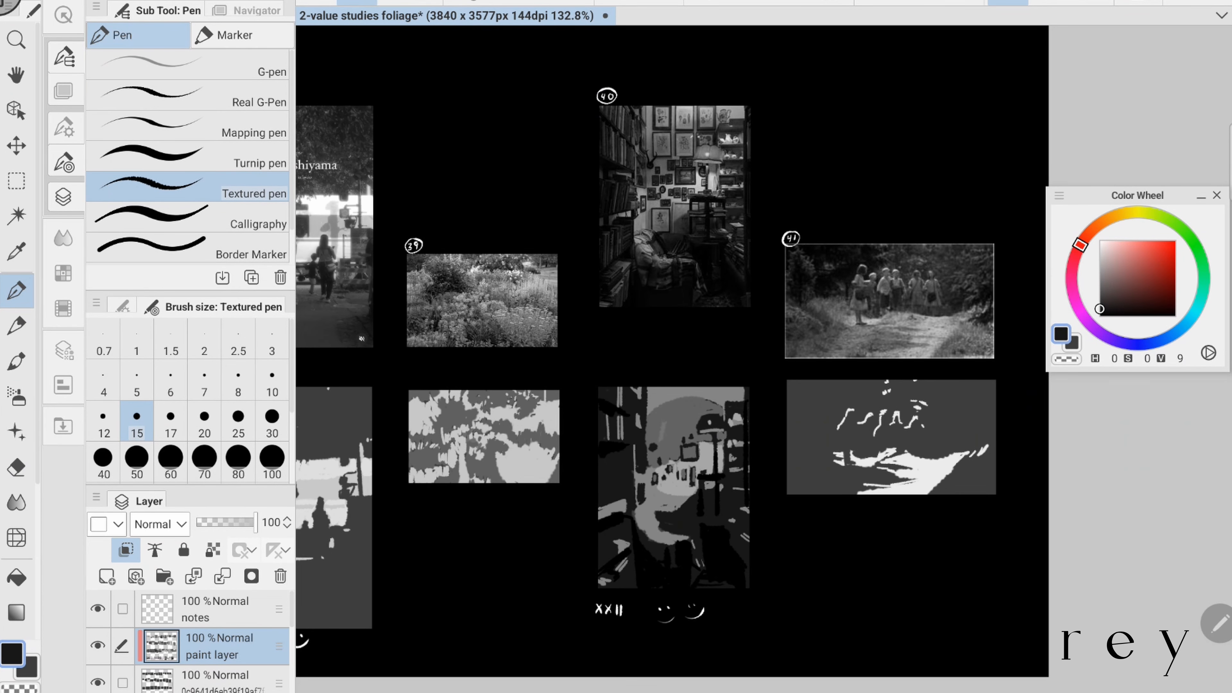
- Draw small picture frames on the wall in near-black of value 9 and shade the armchair area with dark grey of value 39 in study XXII
left_click_drag(687, 404, 700, 420)
left_click(664, 427)
left_click_drag(677, 514, 699, 495)
left_click_drag(707, 494, 709, 510)
scroll(834, 456, "down", 2)
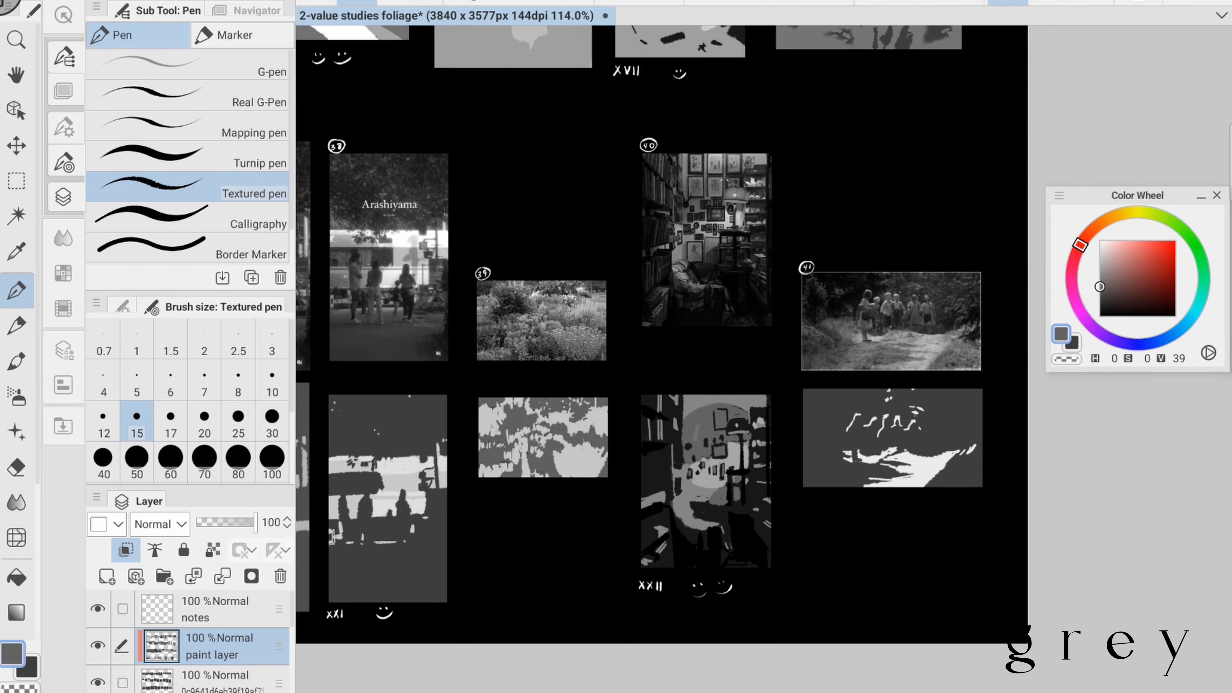
scroll(661, 439, "up", 2)
left_click_drag(635, 526, 657, 516)
left_click_drag(711, 378, 689, 341)
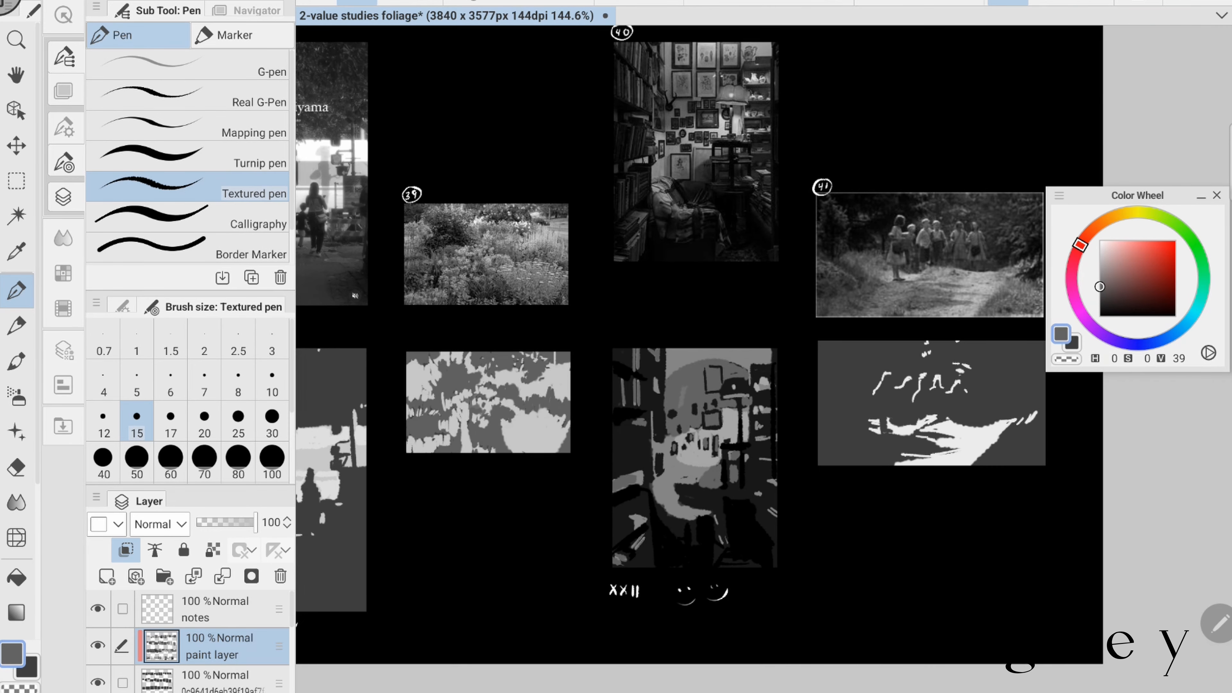
scroll(698, 349, "down", 1)
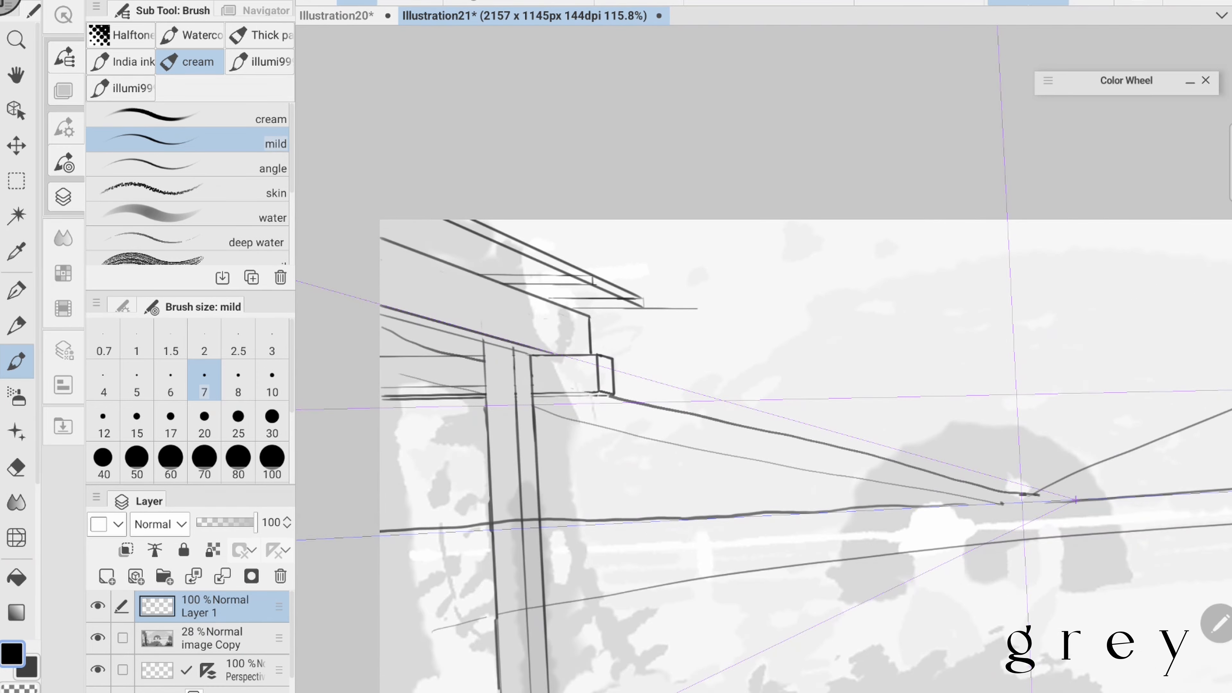
- Draw horizontal roof beams with small end faces along the sloping eave on Layer 1 of Illustration21, using the mild brush at size 7
scroll(556, 218, "up", 2)
left_click_drag(529, 315, 660, 317)
left_click_drag(584, 327, 660, 329)
left_click_drag(597, 287, 599, 300)
left_click_drag(599, 301, 657, 343)
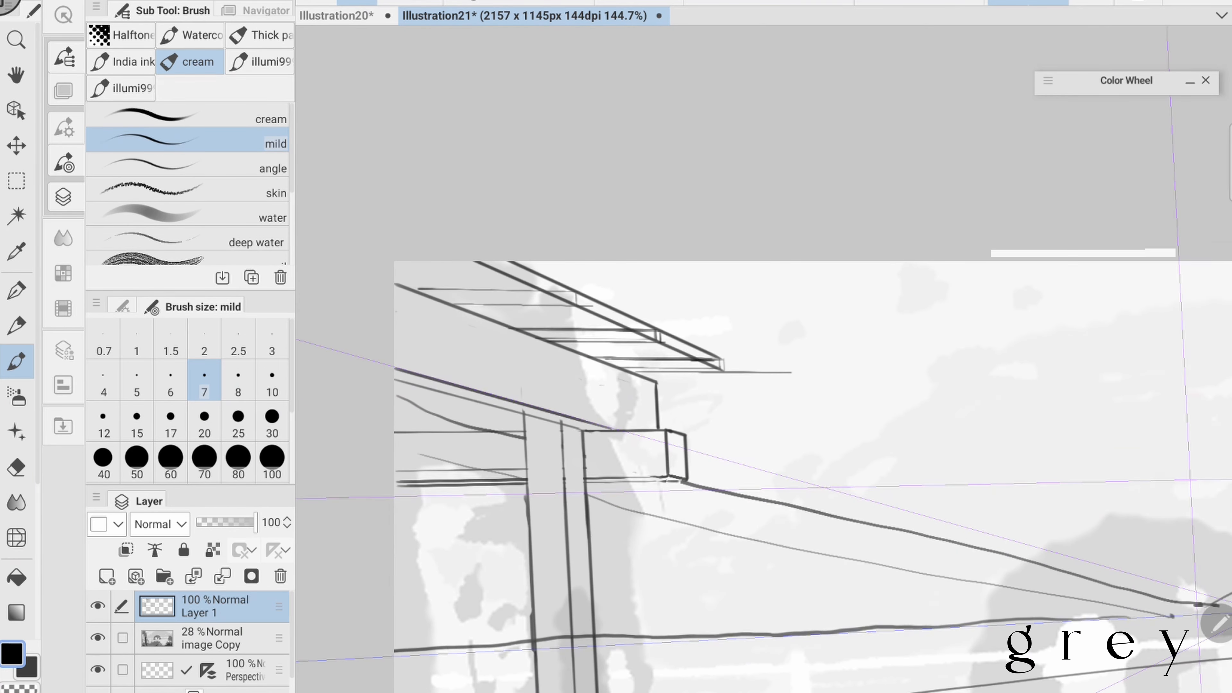
left_click_drag(399, 286, 570, 289)
left_click_drag(570, 284, 571, 302)
- Erase the sloping guide lines around the roof beams with the Hard eraser at size 10, and return to the mild brush
scroll(582, 292, "down", 3)
scroll(582, 292, "up", 3)
key("e")
key("bracketright")
key("bracketright")
key("bracketleft")
key("bracketleft")
left_click_drag(652, 284, 686, 300)
left_click_drag(477, 211, 575, 242)
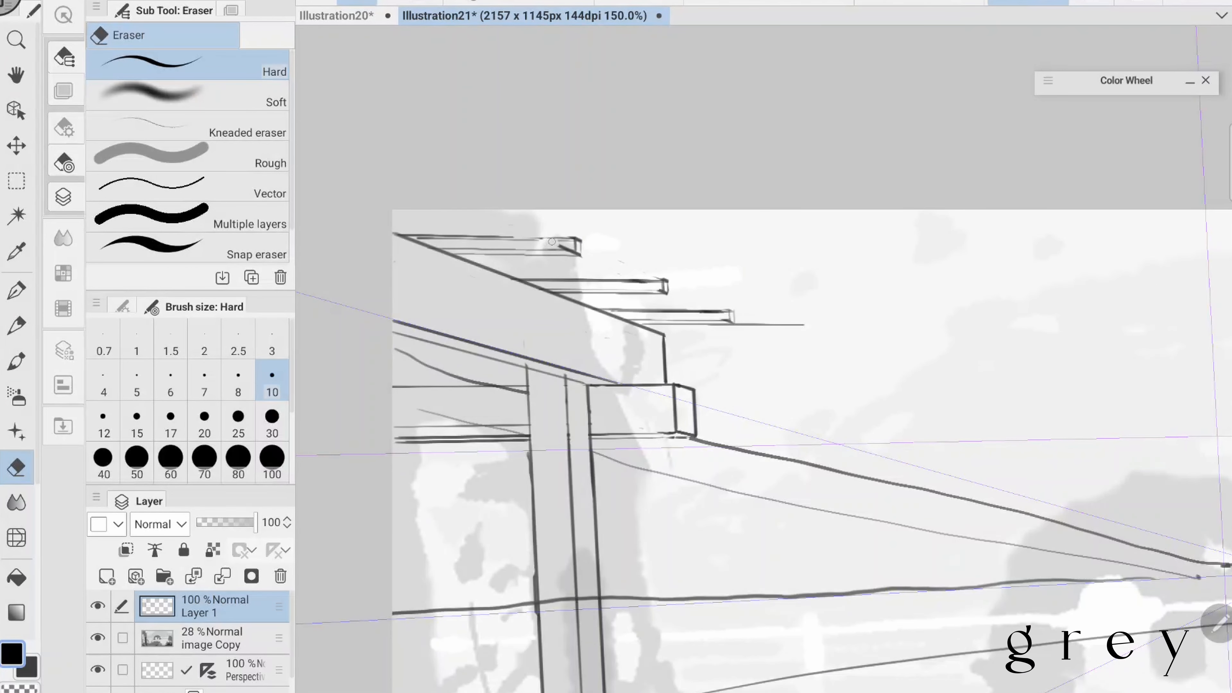
key("b")
scroll(582, 291, "down", 4)
mouse_move(1119, 419)
left_mouse_down()
mouse_move(1023, 371)
mouse_move(1026, 316)
left_mouse_up()
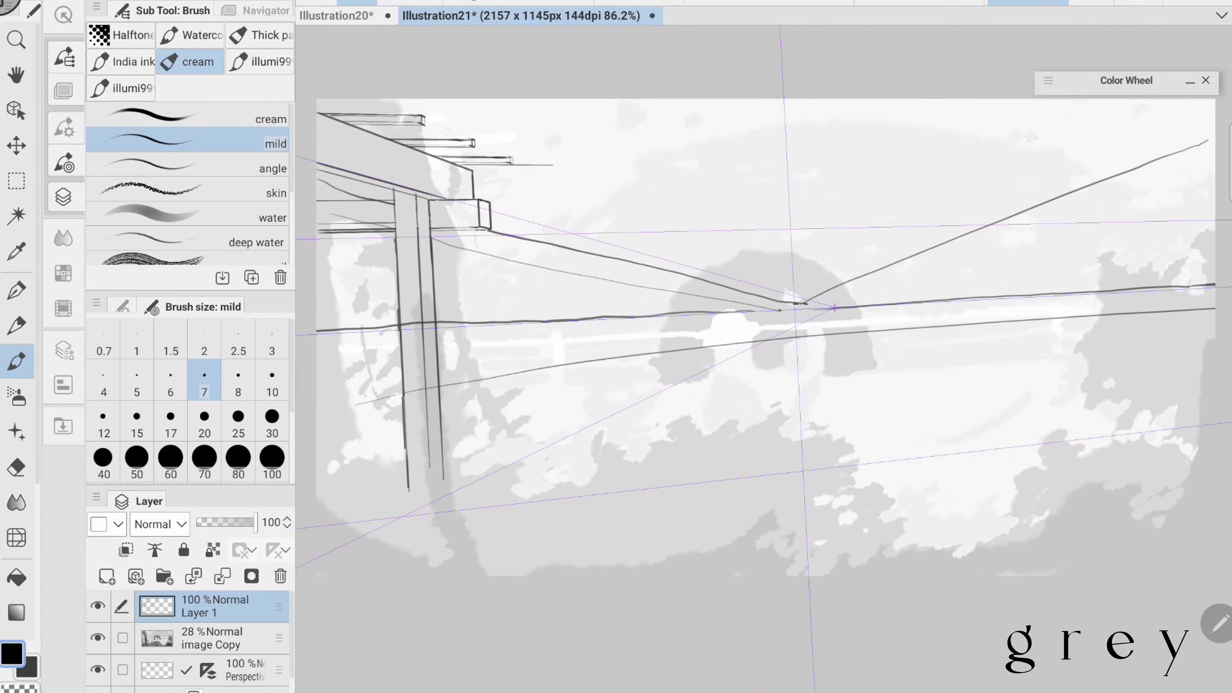
mouse_move(530, 339)
left_mouse_down()
mouse_move(1214, 301)
mouse_move(316, 351)
left_mouse_up()
left_click_drag(774, 327, 1206, 303)
key("ctrl+z")
key("ctrl+z")
key("ctrl+z")
mouse_move(316, 346)
left_mouse_down()
mouse_move(1214, 296)
mouse_move(546, 339)
left_mouse_up()
- Draw one line across the full width of the scene just below the horizon line
key("ctrl+z")
- Draw a second full-width line just under the first to form the handrail, and undo the extra stroke made along it
key("ctrl+z")
left_click_drag(1207, 304, 318, 358)
scroll(995, 439, "down", 2)
key("ctrl+z")
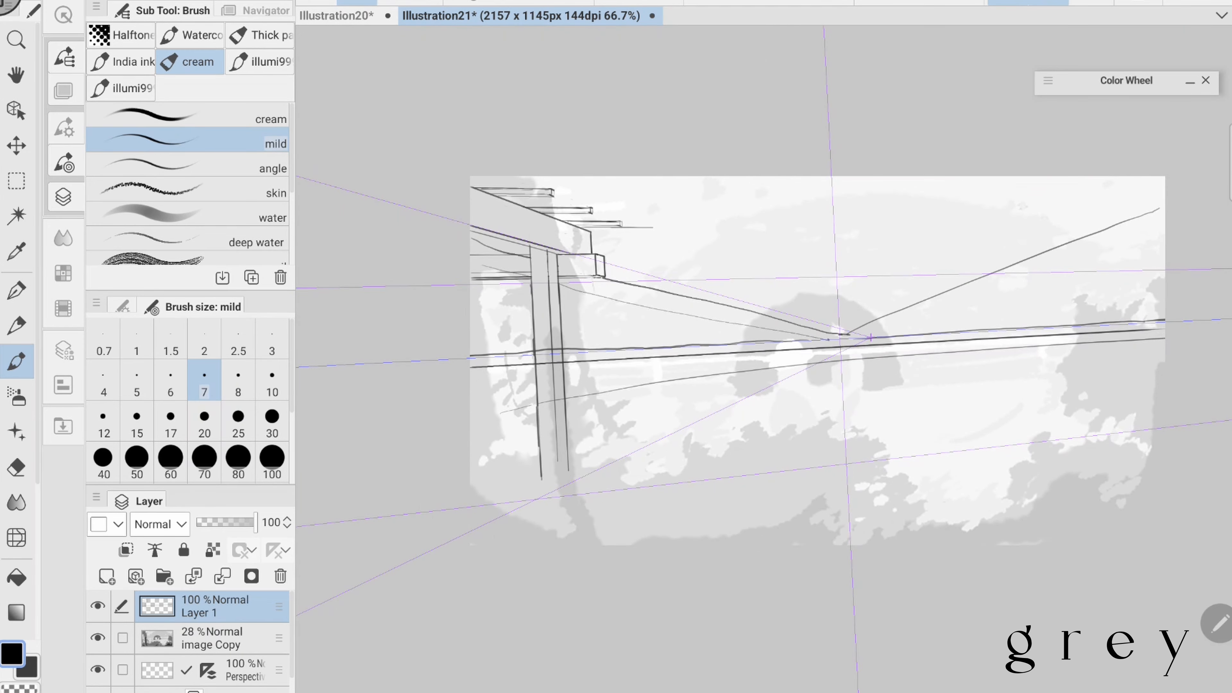
left_click_drag(472, 372, 1165, 332)
scroll(530, 352, "up", 2)
key("e")
key("b")
mouse_move(541, 377)
left_mouse_down()
mouse_move(578, 374)
mouse_move(577, 401)
mouse_move(685, 362)
left_mouse_up()
scroll(469, 344, "up", 3)
scroll(466, 310, "down", 3)
- Undo the last stroke and draw the railing's lower line across the full width of the scene, below the handrail
key("ctrl+z")
- Clear the rail lines inside the short post right of the large pillar with the Hard eraser at size 30, and return to the mild brush
key("e")
left_click_drag(527, 335, 528, 343)
scroll(760, 323, "down", 2)
left_click(272, 421)
scroll(731, 243, "up", 1)
left_click_drag(1027, 316, 455, 343)
key("b")
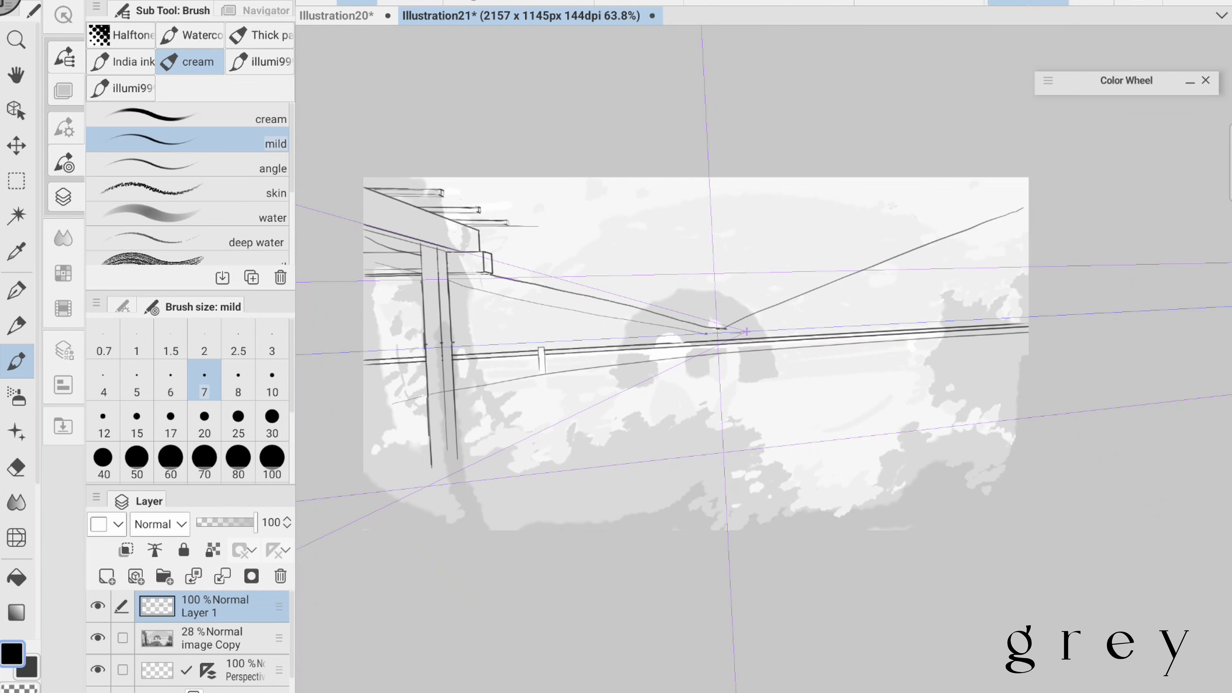
key("ctrl+z")
left_click_drag(364, 406, 1028, 358)
scroll(568, 315, "up", 3)
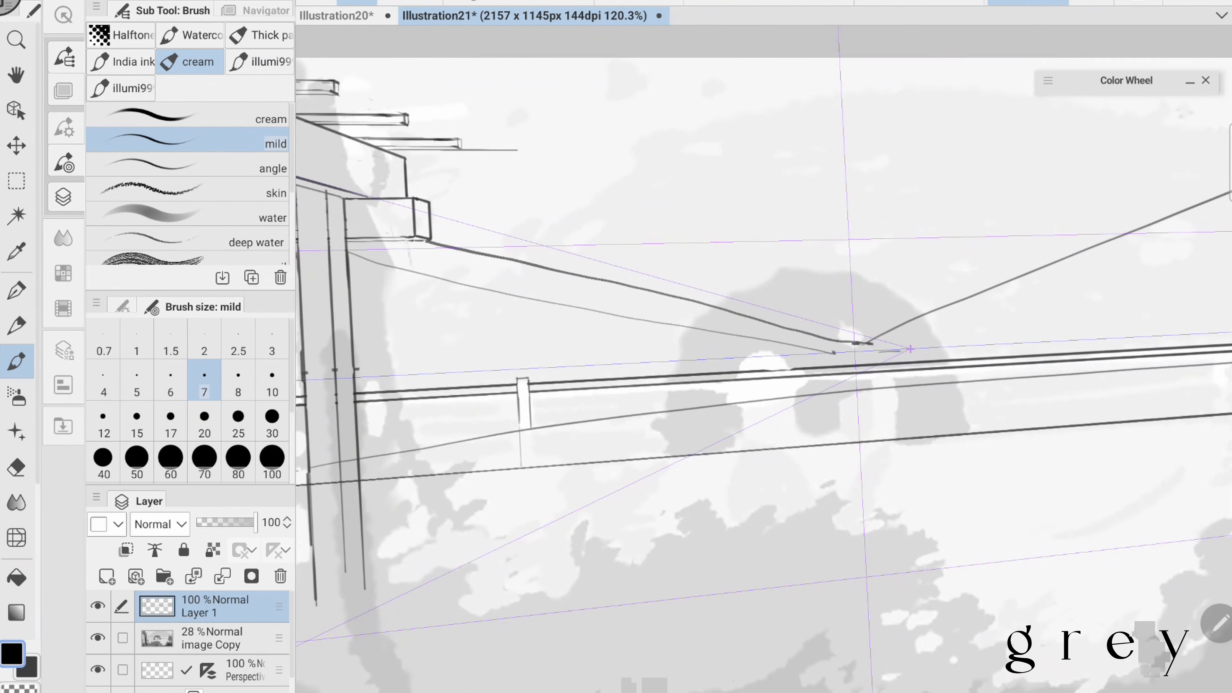
left_click_drag(866, 341, 390, 374)
- Draw a second short post between the upper and lower rails near the scene's right side, clean up its lines, and save the illustration
left_click_drag(713, 367, 727, 367)
left_click_drag(726, 371, 728, 438)
left_click_drag(713, 373, 717, 440)
scroll(727, 378, "up", 1)
key("e")
scroll(853, 350, "down", 3)
key("ctrl+s")
key("b")
key("e")
key("b")
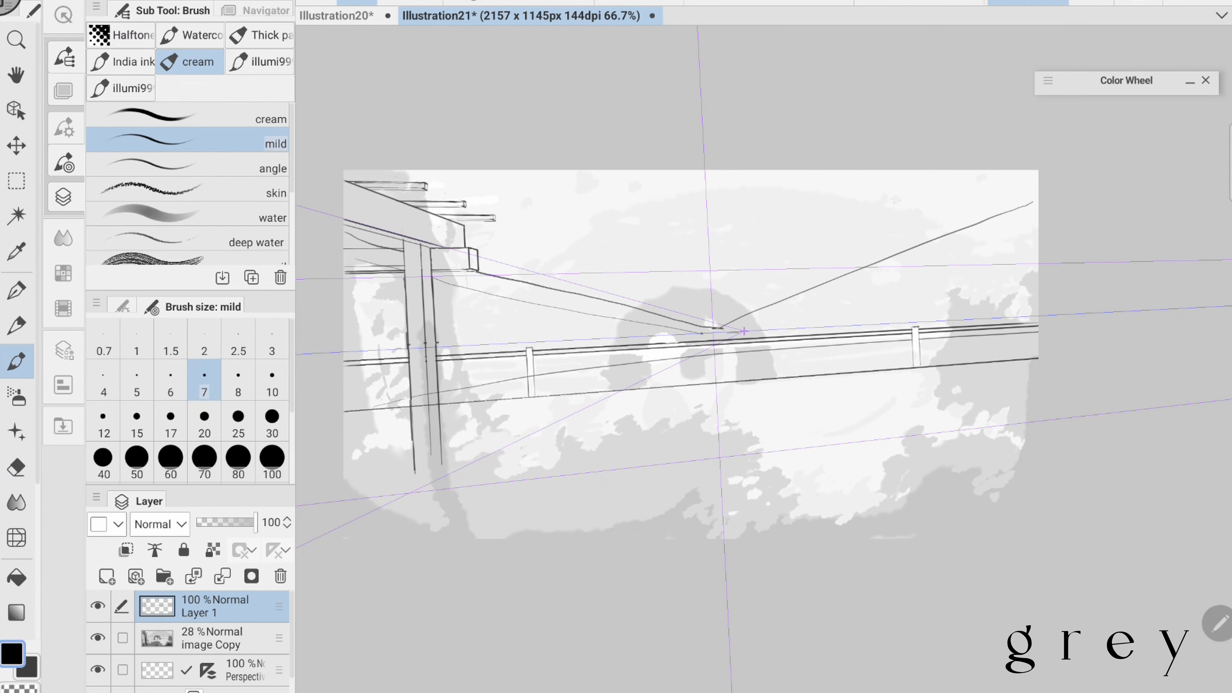
- Draw a tall narrow post with a flat top beside the first short railing post, running down to the scene's lower edge
key("e")
key("b")
scroll(439, 414, "up", 3)
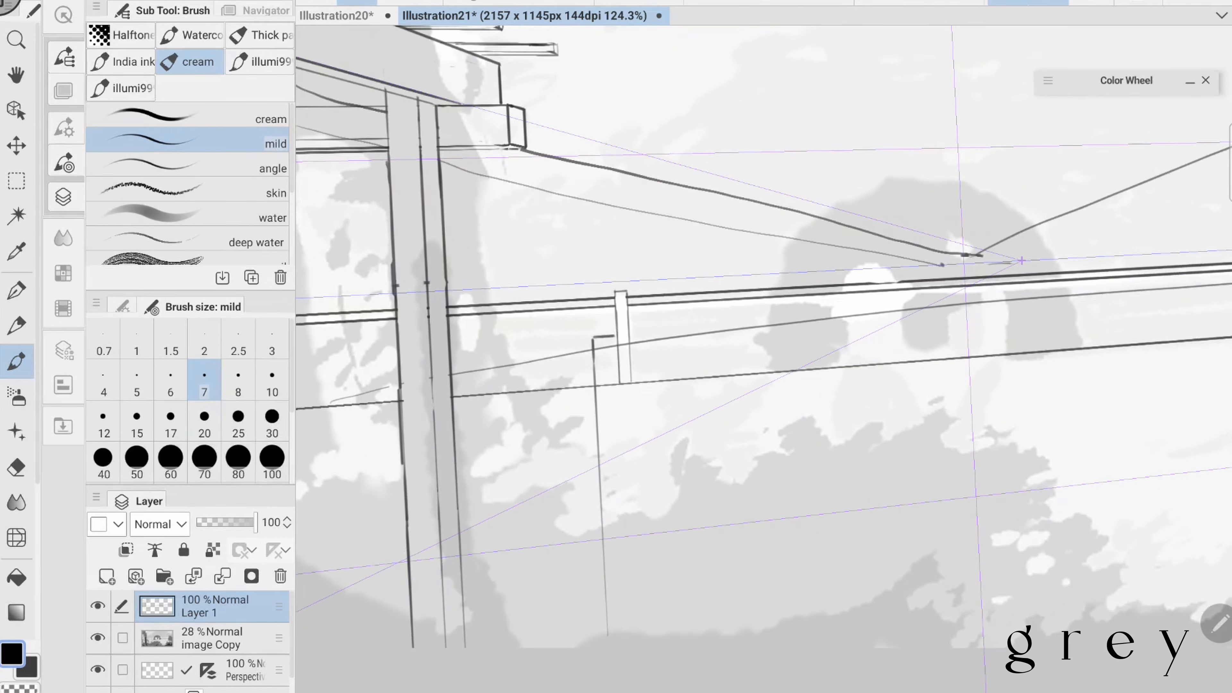
left_click_drag(594, 338, 628, 333)
left_click_drag(615, 335, 629, 579)
scroll(710, 340, "down", 3)
left_click_drag(582, 191, 597, 495)
scroll(710, 310, "down", 3)
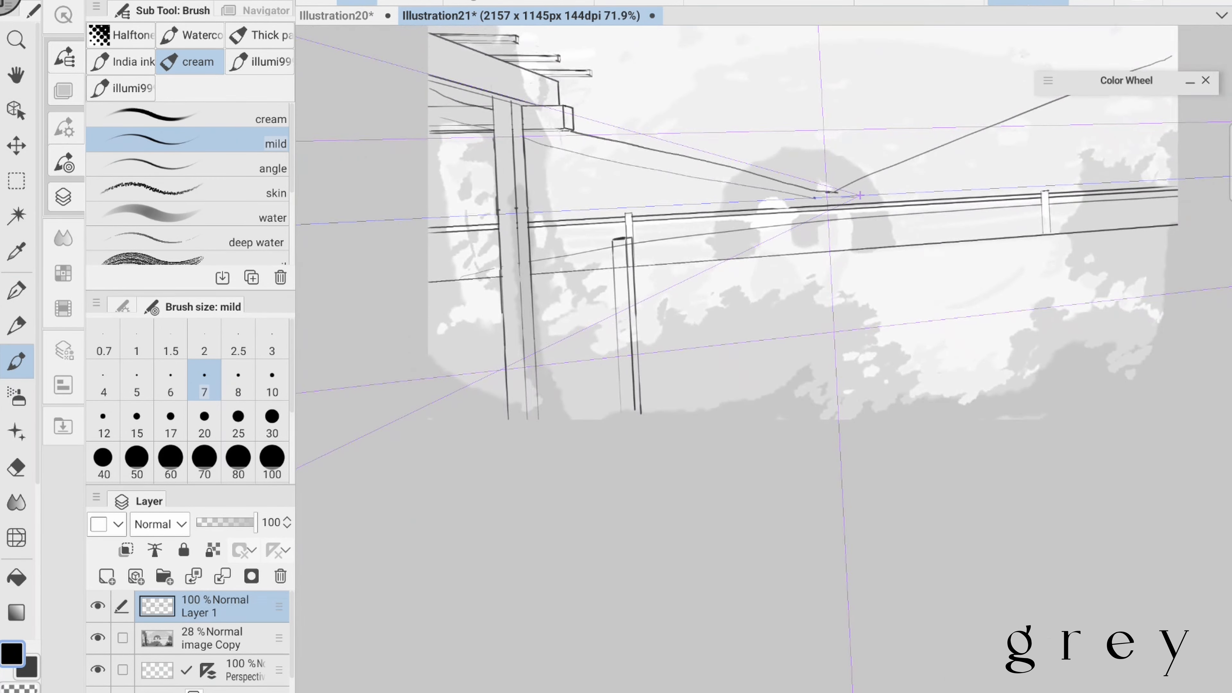
- Erase the rail lines crossing the tall narrow post, reinforce its vertical edge with the mild brush, and save the illustration
scroll(651, 213, "up", 4)
key("e")
scroll(601, 216, "down", 4)
key("ctrl+s")
key("b")
scroll(369, 452, "up", 3)
left_click_drag(567, 258, 580, 544)
key("e")
key("ctrl+s")
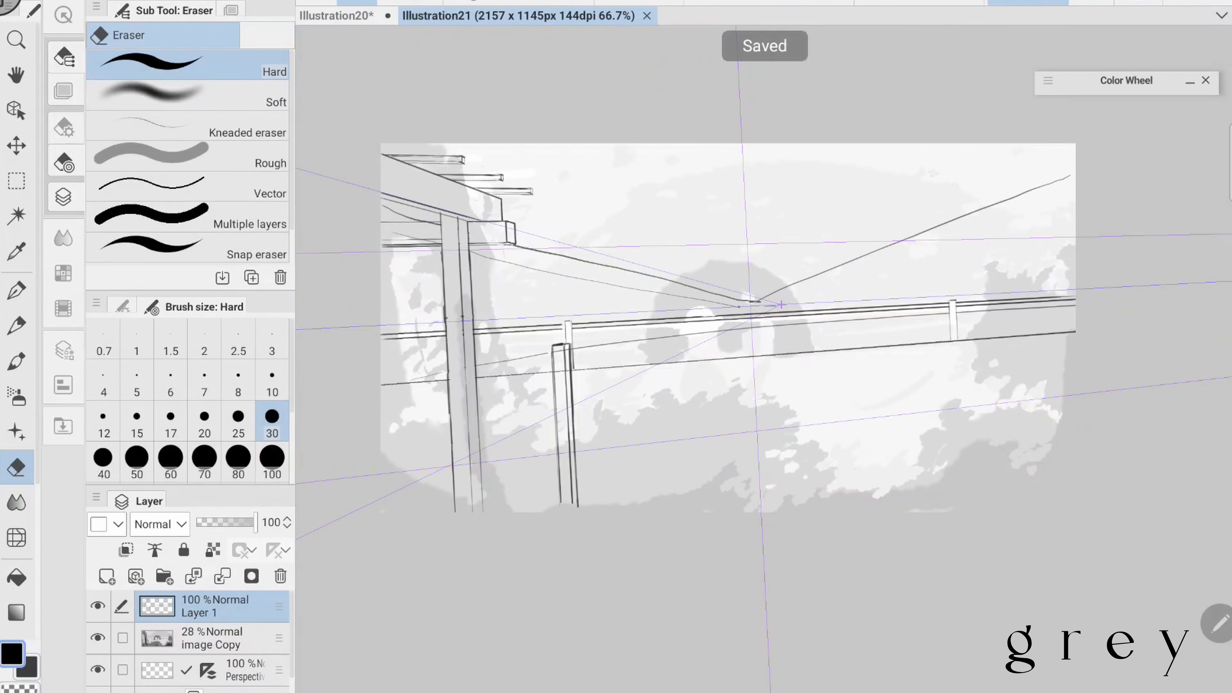
- Sketch thin vertical lines in the foreground below the railing and two short horizontal lines between the left border and the large pillar
key("b")
left_click_drag(1086, 420, 1049, 423)
left_click_drag(866, 401, 873, 508)
mouse_move(866, 420)
left_mouse_down()
mouse_move(870, 498)
mouse_move(950, 530)
left_mouse_up()
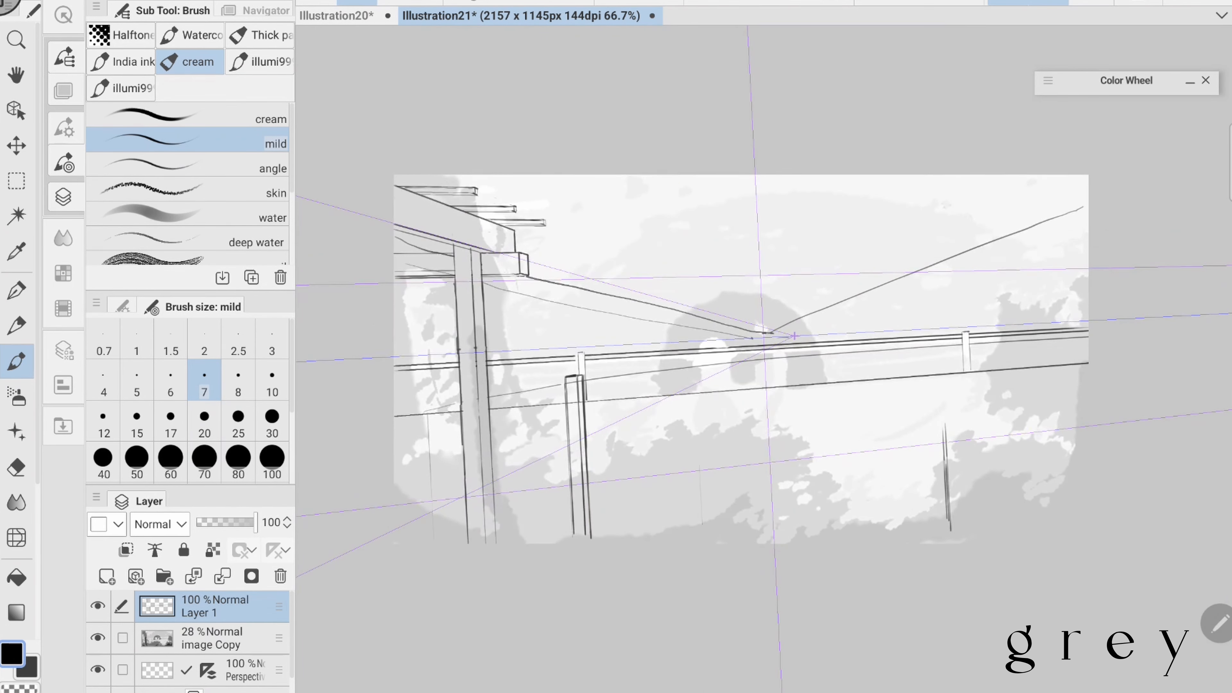
left_click_drag(395, 307, 456, 305)
left_click_drag(394, 348, 458, 351)
left_click_drag(740, 359, 700, 359)
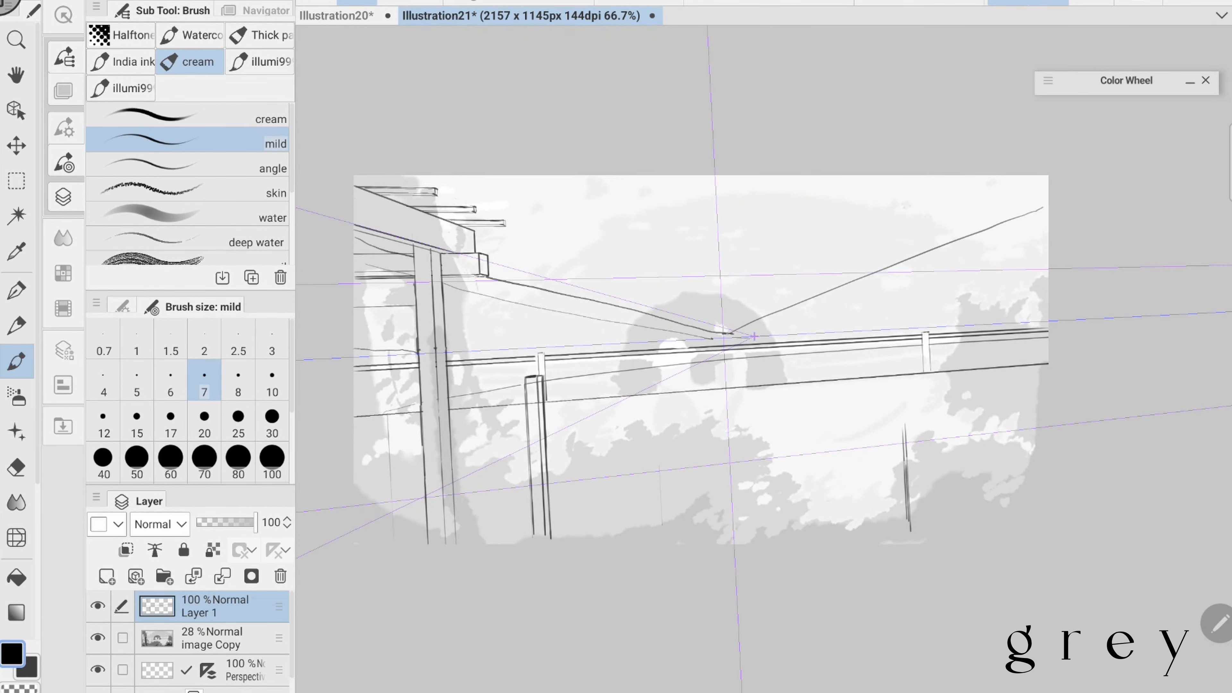
- Draw a post edge at the scene's far right and short vertical marks around the railing near the arch, and hide the perspective ruler layer
left_click_drag(776, 359, 640, 347)
mouse_move(897, 348)
left_mouse_down()
mouse_move(902, 439)
mouse_move(914, 350)
left_mouse_up()
left_click_drag(679, 359, 681, 382)
left_click_drag(904, 485, 908, 552)
left_click_drag(630, 369, 748, 380)
left_click(98, 669)
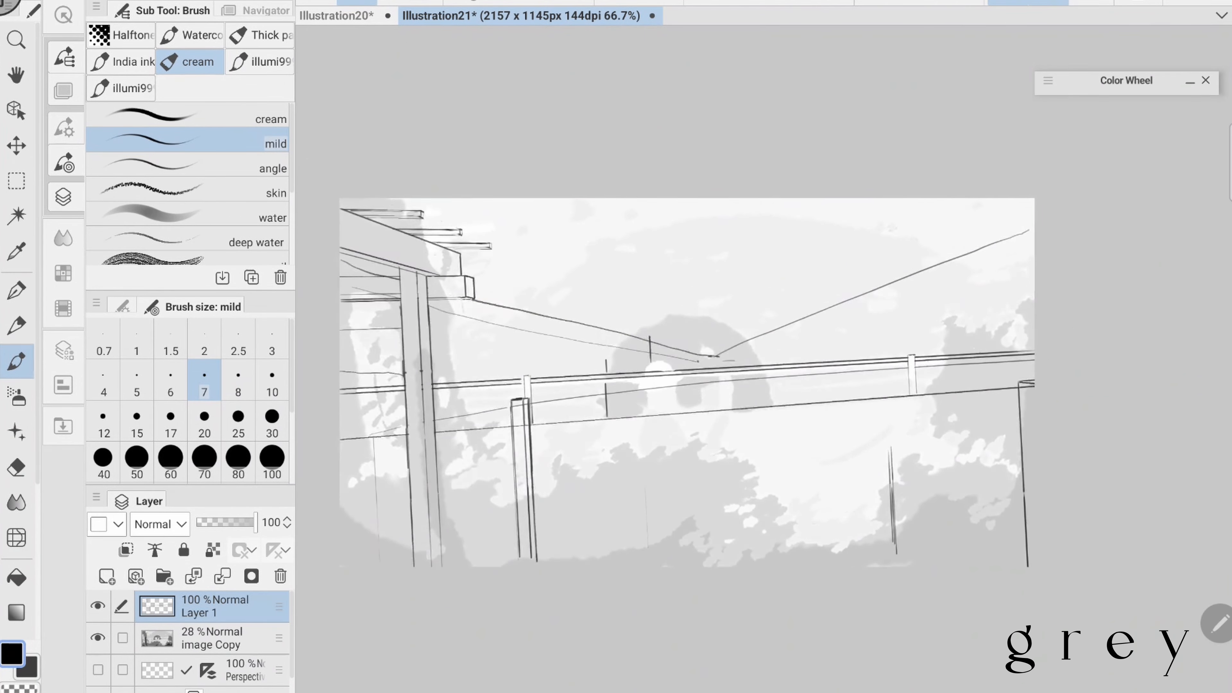
- Draw a brimmed hat with a rounded crown over the railing in front of the arch, and erase the rail lines inside it
scroll(717, 381, "up", 3)
scroll(649, 379, "up", 2)
mouse_move(575, 271)
left_mouse_down()
mouse_move(643, 250)
mouse_move(560, 284)
left_mouse_up()
mouse_move(560, 286)
left_mouse_down()
mouse_move(666, 257)
mouse_move(623, 286)
left_mouse_up()
key("e")
key("b")
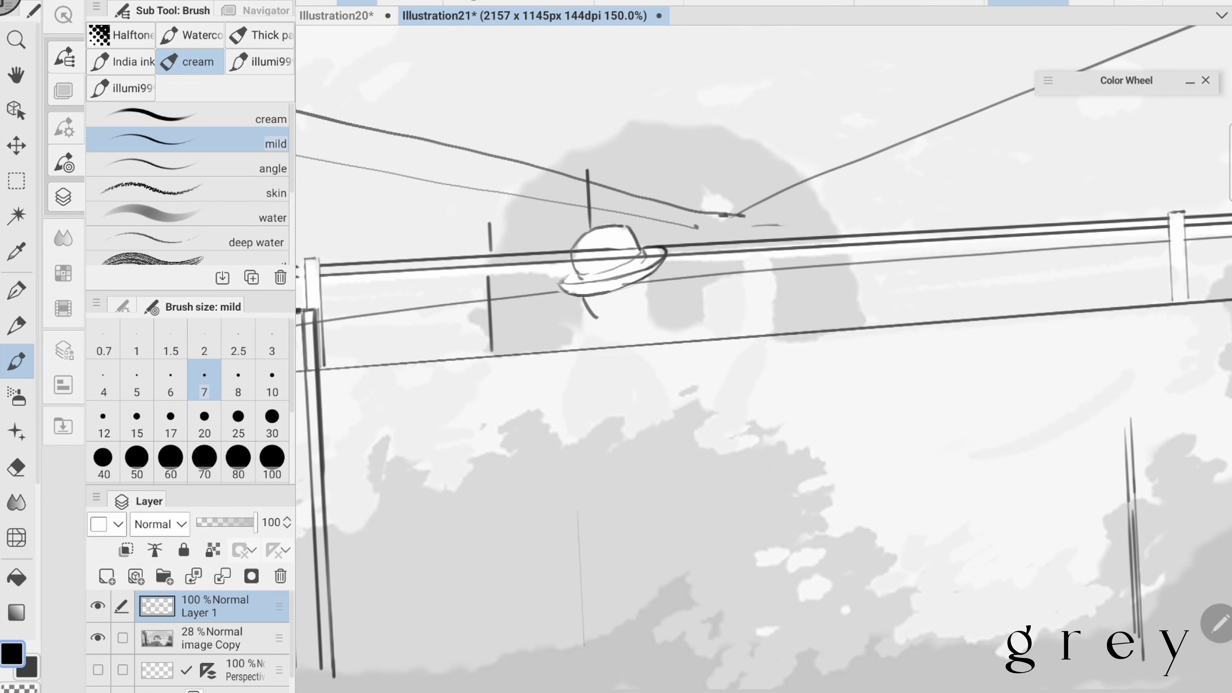
- Sketch the figure's head, collar, shoulder and sleeve beneath the hat, and begin the outline of the shape beside it
left_click_drag(589, 319, 613, 327)
left_click_drag(618, 329, 644, 350)
left_click_drag(728, 388, 701, 323)
left_click_drag(563, 275, 552, 370)
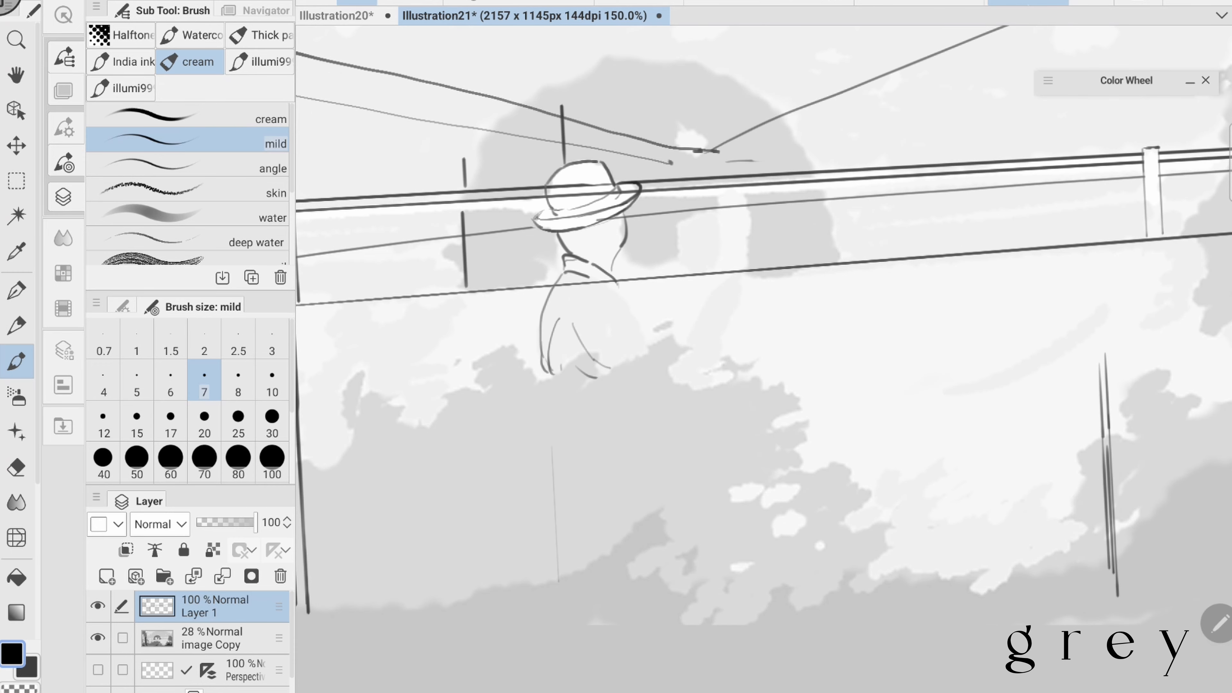
left_click_drag(677, 233, 688, 277)
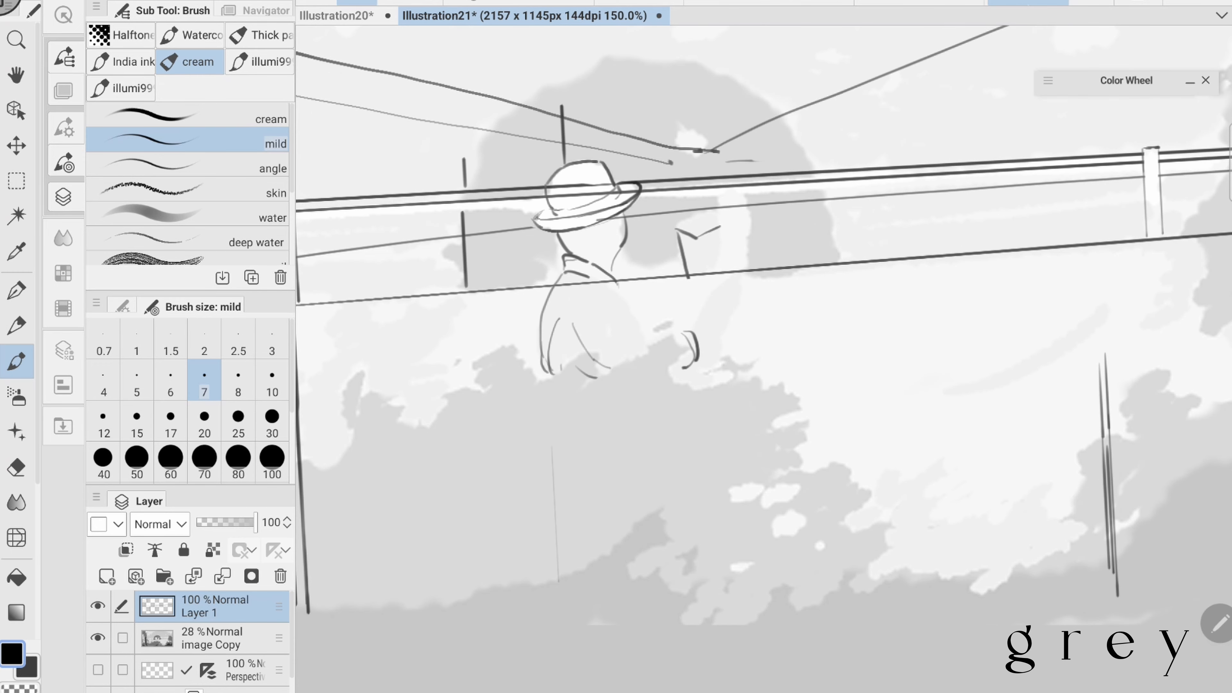
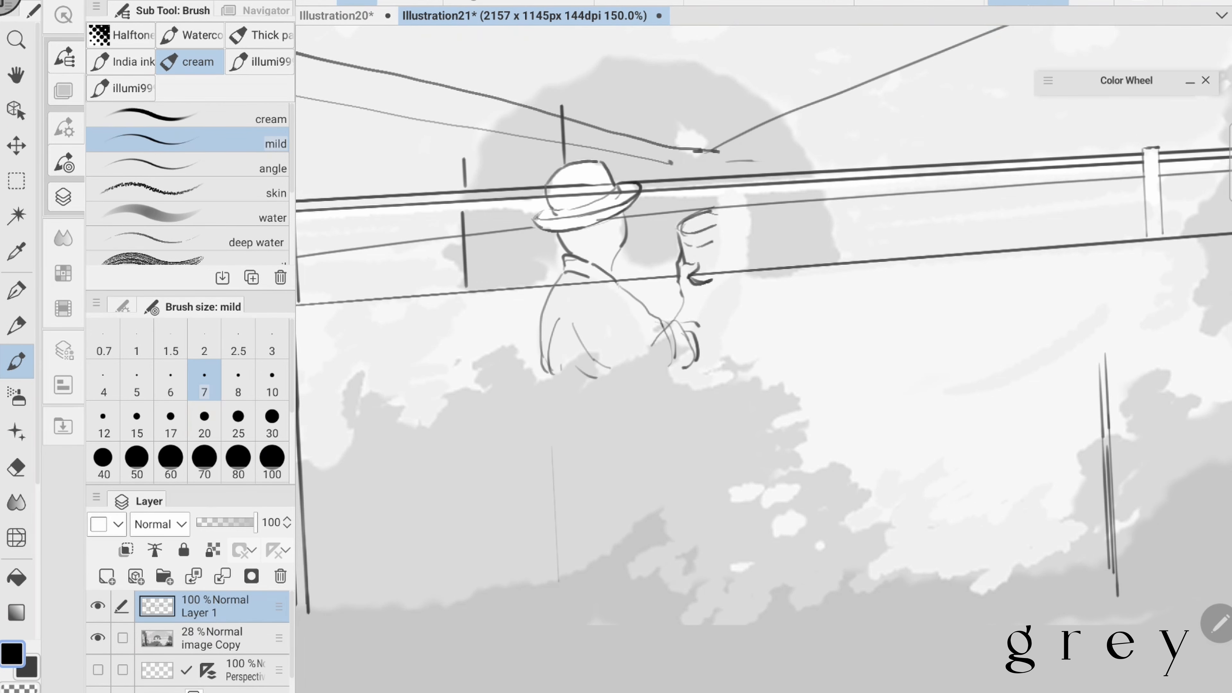
- Sketch the figure's raised forearm and sleeve cuff beside the cup-shaped object
left_click_drag(720, 264, 697, 322)
left_click_drag(737, 262, 691, 377)
left_click_drag(697, 323, 707, 347)
left_click_drag(711, 212, 720, 264)
left_click_drag(727, 195, 735, 294)
key("ctrl+z")
key("e")
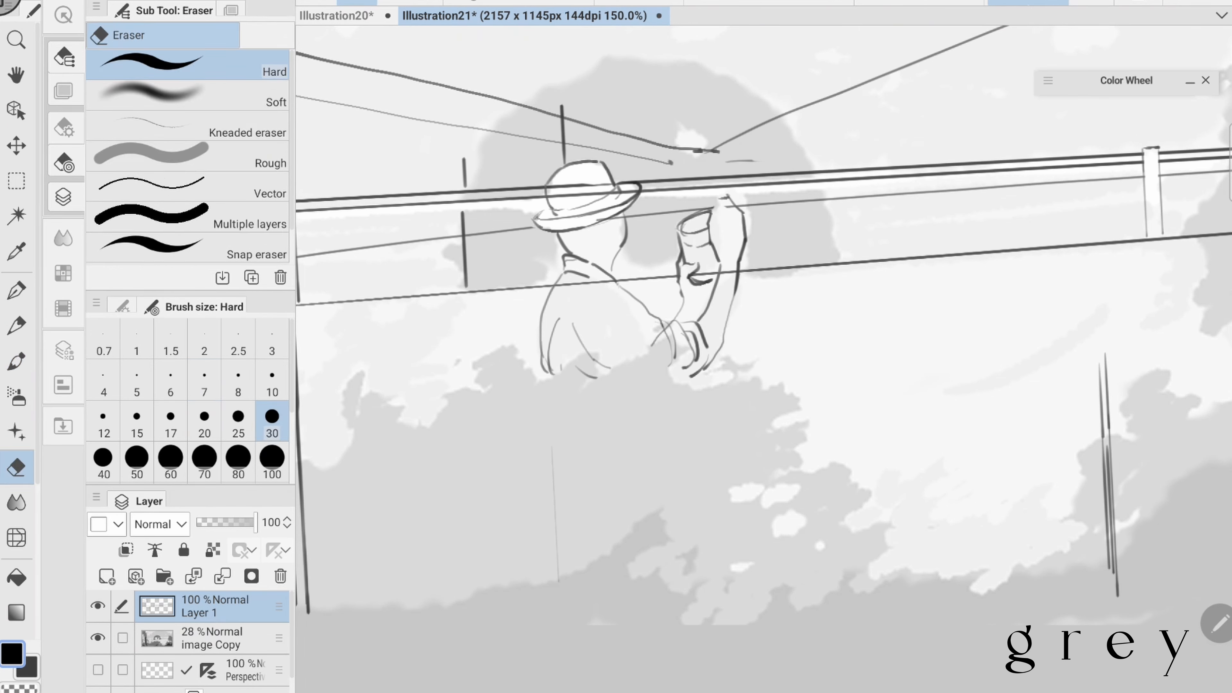
- Draw the raised hand's fingers and a stemmed bud held above the cup
key("b")
left_click_drag(719, 206, 730, 226)
left_click_drag(764, 340, 732, 372)
key("e")
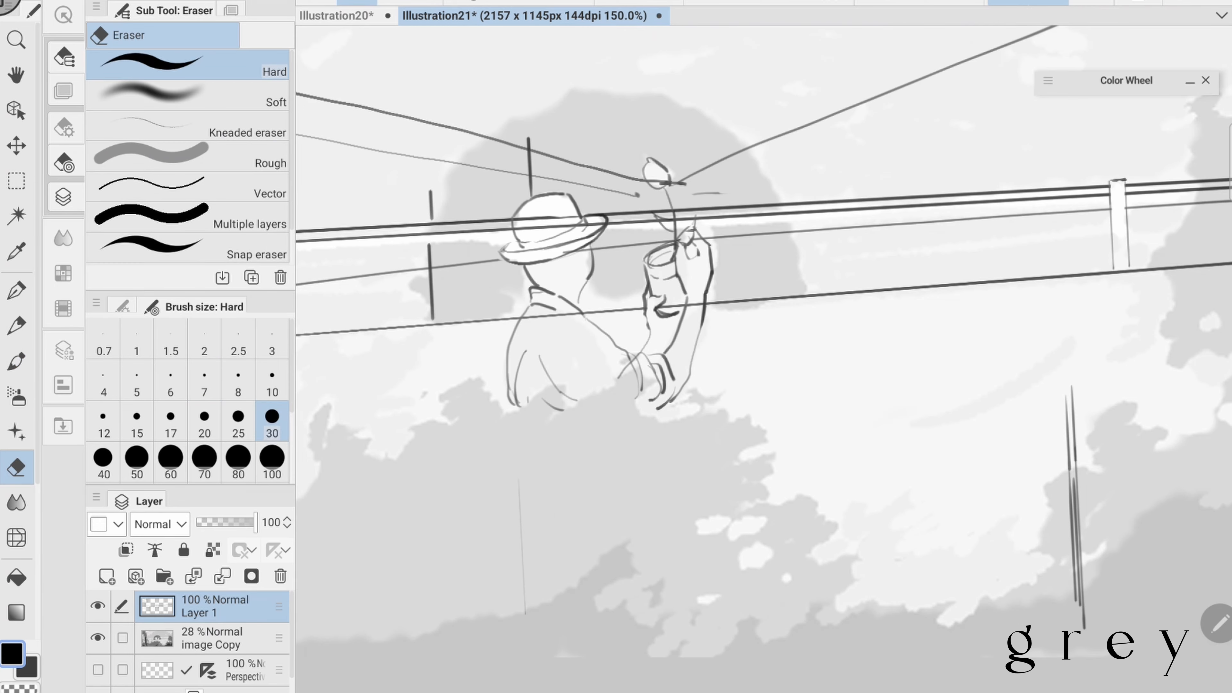
- Erase the rail lines that cross the cup, the hand and the flower stem
left_click(272, 380)
left_click_drag(658, 311, 685, 307)
key("b")
scroll(764, 359, "down", 1)
key("e")
left_click_drag(624, 233, 693, 223)
key("b")
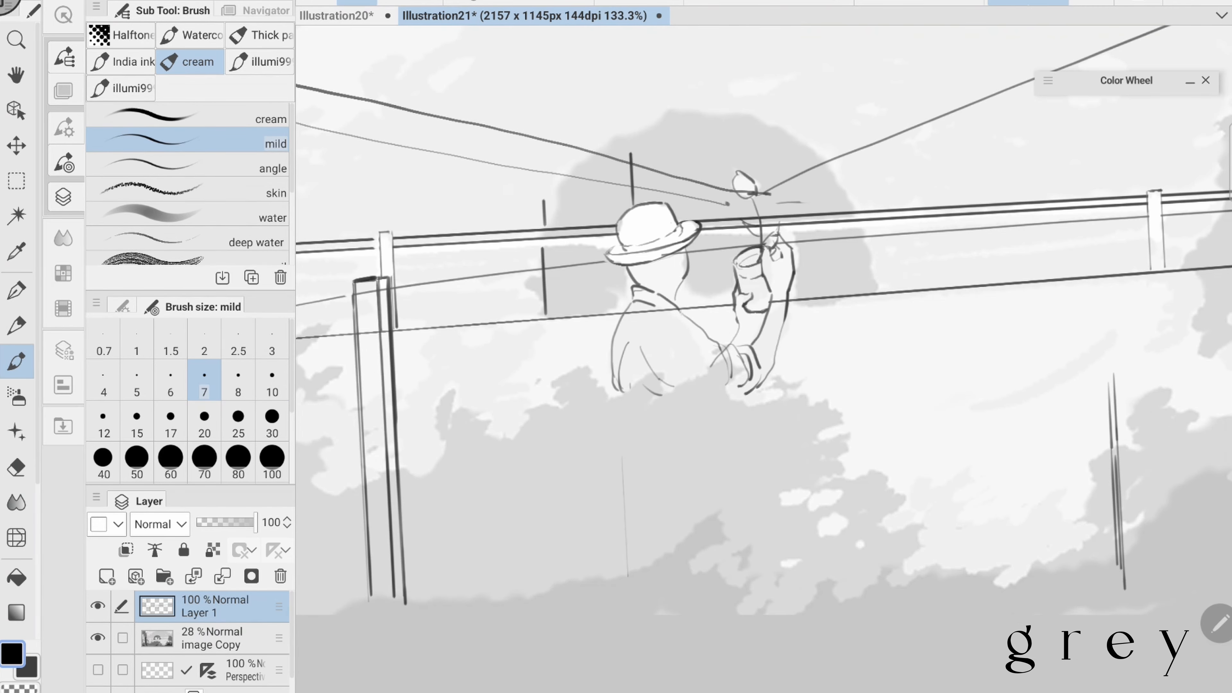
- Clean up the top rail's lower line on both sides of the figure with a size 15 eraser and redraw its left stretch
scroll(763, 359, "down", 1)
scroll(763, 359, "up", 1)
scroll(763, 359, "down", 2)
key("e")
left_click(137, 421)
left_click_drag(441, 278, 687, 263)
left_click_drag(763, 261, 956, 251)
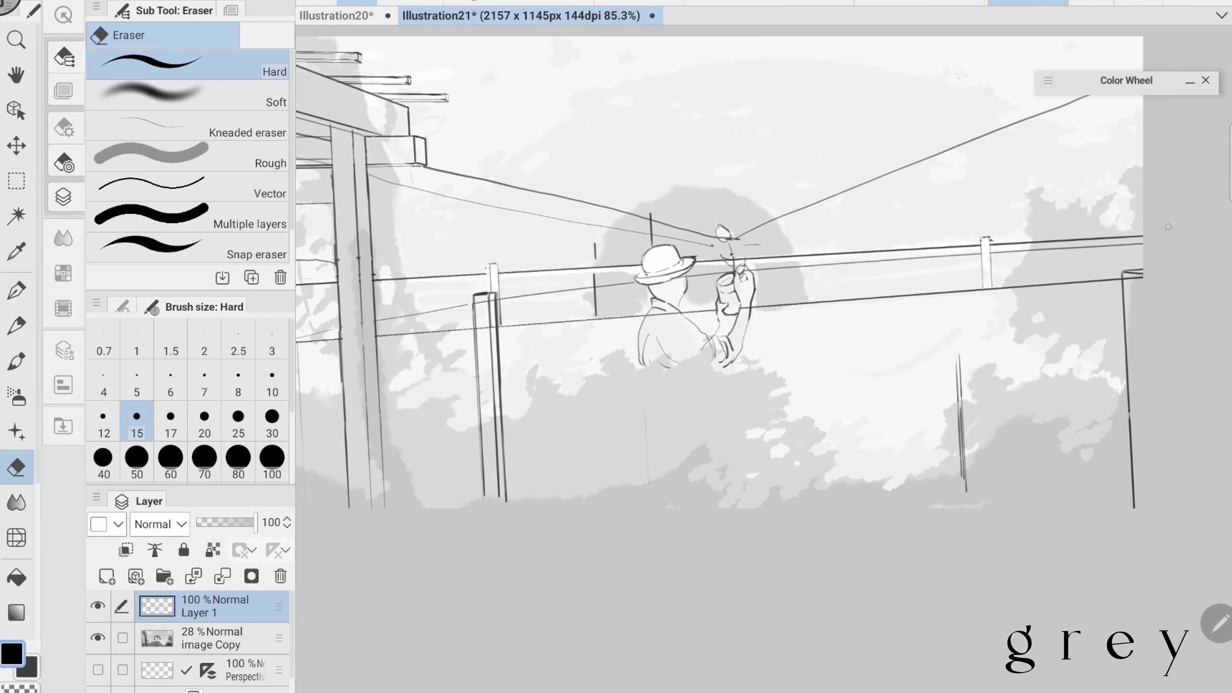
key("b")
scroll(764, 359, "down", 1)
left_click_drag(464, 280, 702, 266)
- Erase the middle rail line between the railing's upper and lower edges on both sides of the figure
key("e")
scroll(764, 359, "up", 2)
scroll(764, 358, "down", 2)
left_click_drag(449, 334, 658, 303)
left_click_drag(754, 294, 1036, 274)
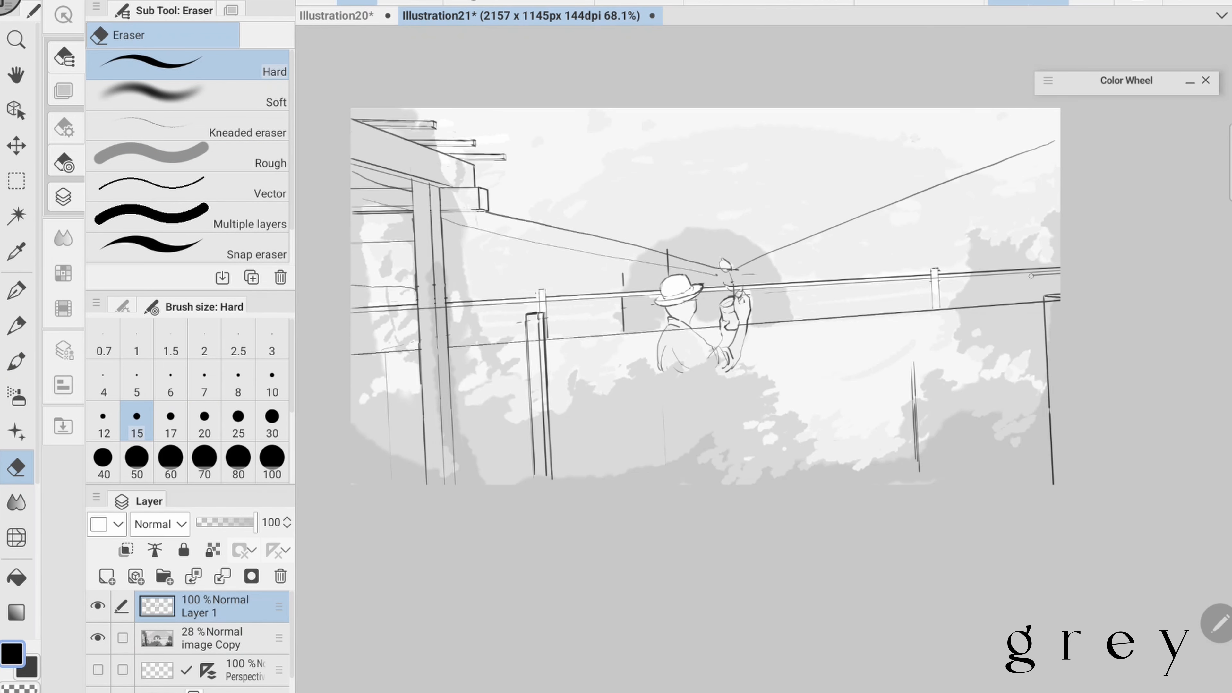
- Draw three rows of thin slat lines along the railing, breaking them at the posts and around the figure
key("b")
left_click_drag(352, 335, 417, 331)
left_click_drag(449, 329, 524, 323)
left_click_drag(751, 309, 930, 297)
left_click_drag(939, 295, 1060, 287)
left_click_drag(352, 345, 530, 332)
left_click_drag(548, 331, 666, 324)
left_click_drag(755, 317, 928, 304)
left_click_drag(941, 303, 1047, 297)
left_click_drag(355, 321, 661, 300)
left_click_drag(750, 295, 928, 286)
left_click_drag(939, 285, 1060, 276)
scroll(703, 301, "up", 4)
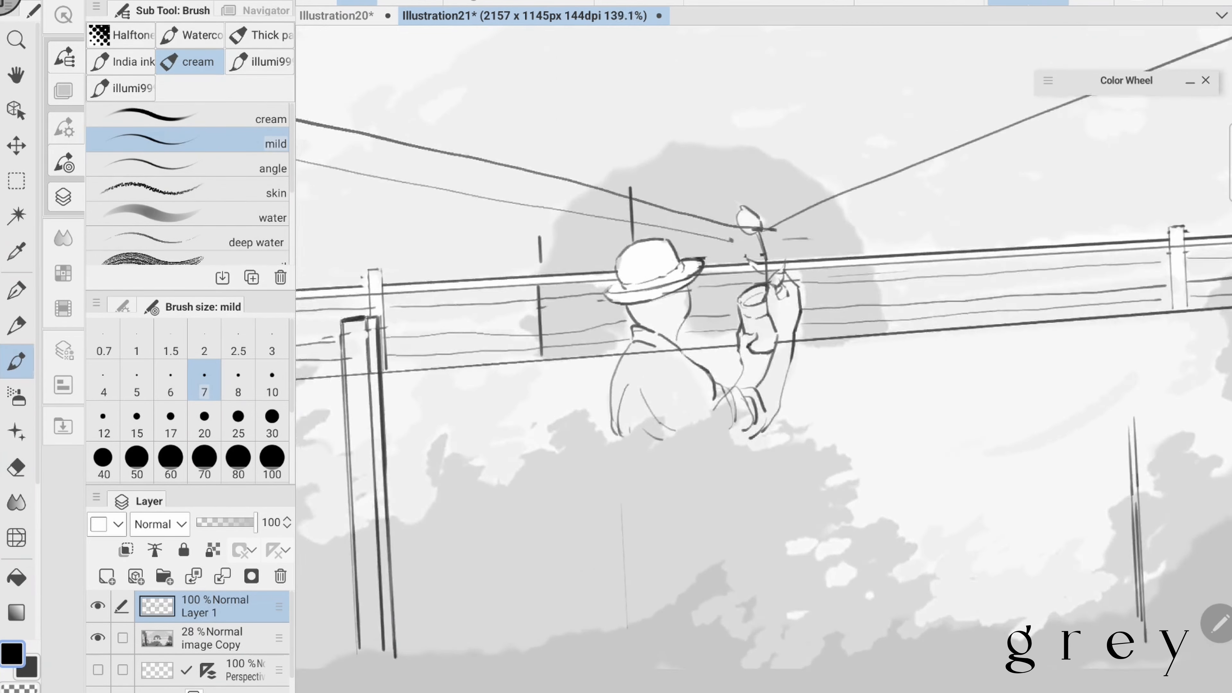
- Mirror the canvas view horizontally to check the composition
scroll(703, 301, "down", 5)
left_click(265, 11)
left_click(251, 277)
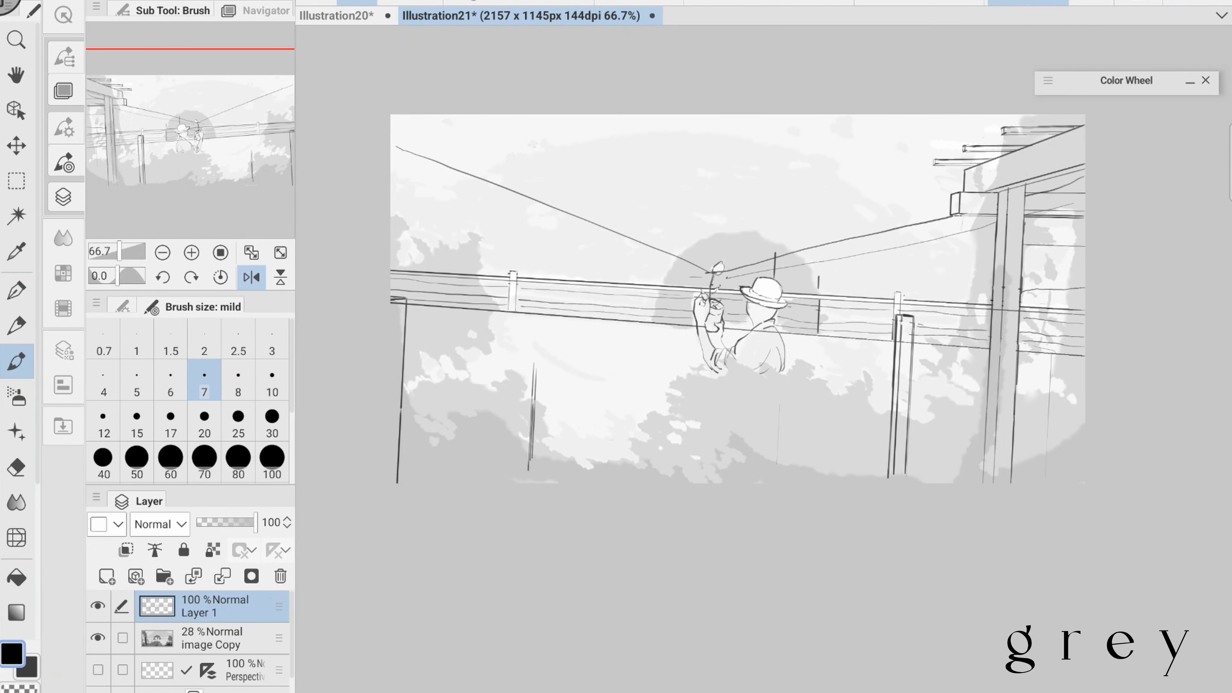
scroll(703, 301, "down", 1)
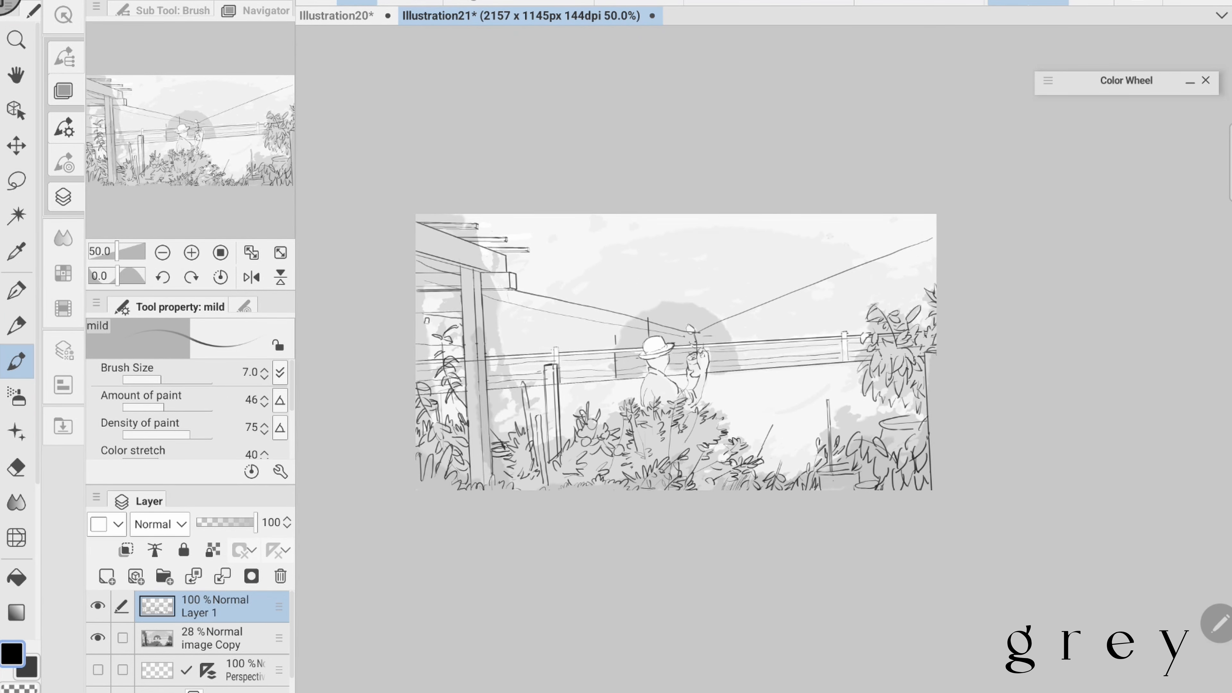
- Add small leaves to the bush beside the plant pot and fill the wall left of the large pillar with leaves
scroll(797, 391, "up", 1)
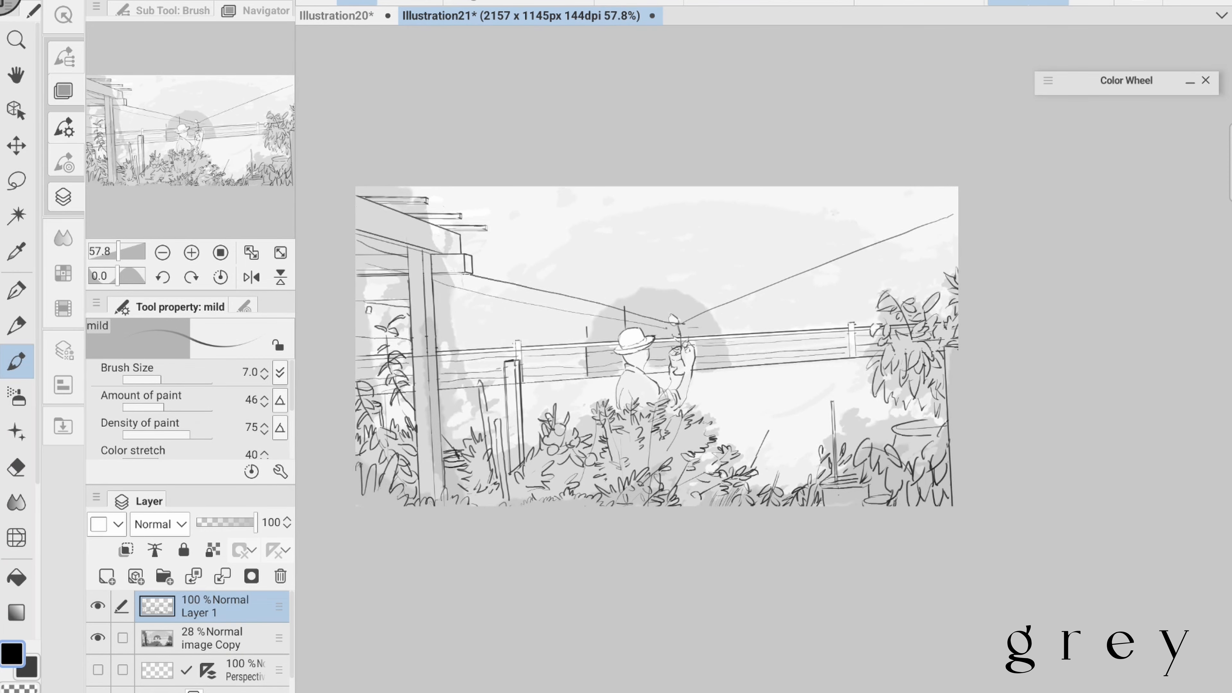
left_click_drag(841, 422, 885, 426)
left_click_drag(845, 427, 821, 454)
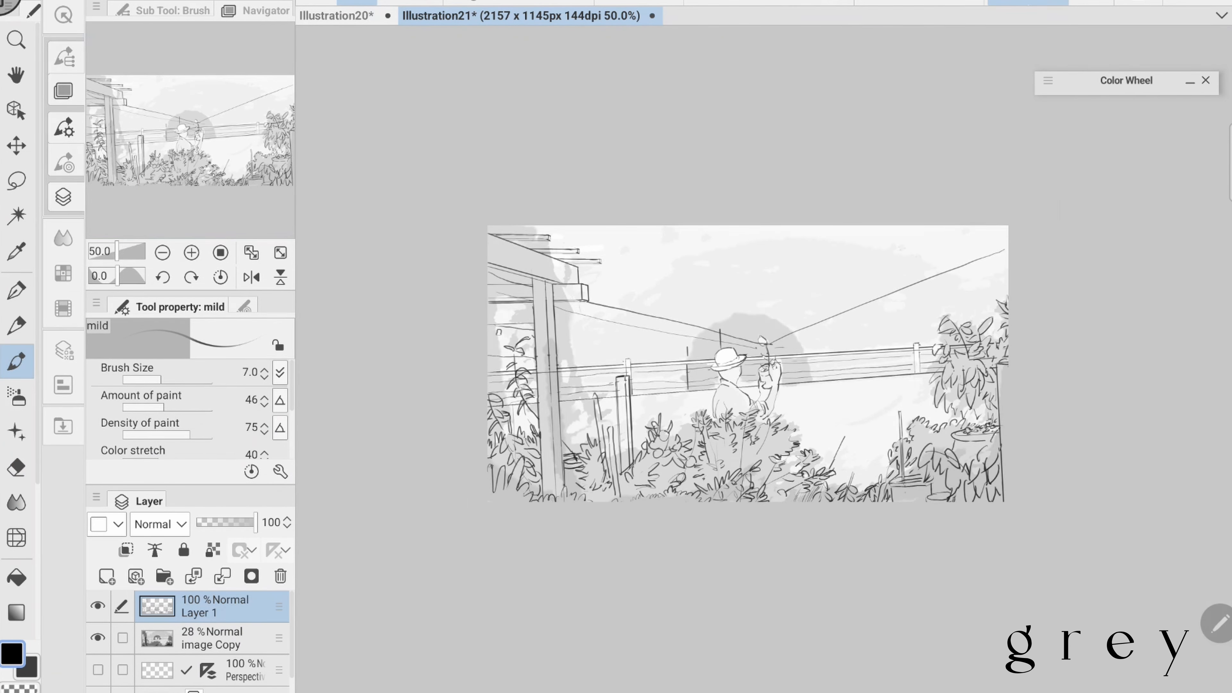
left_click_drag(488, 370, 540, 444)
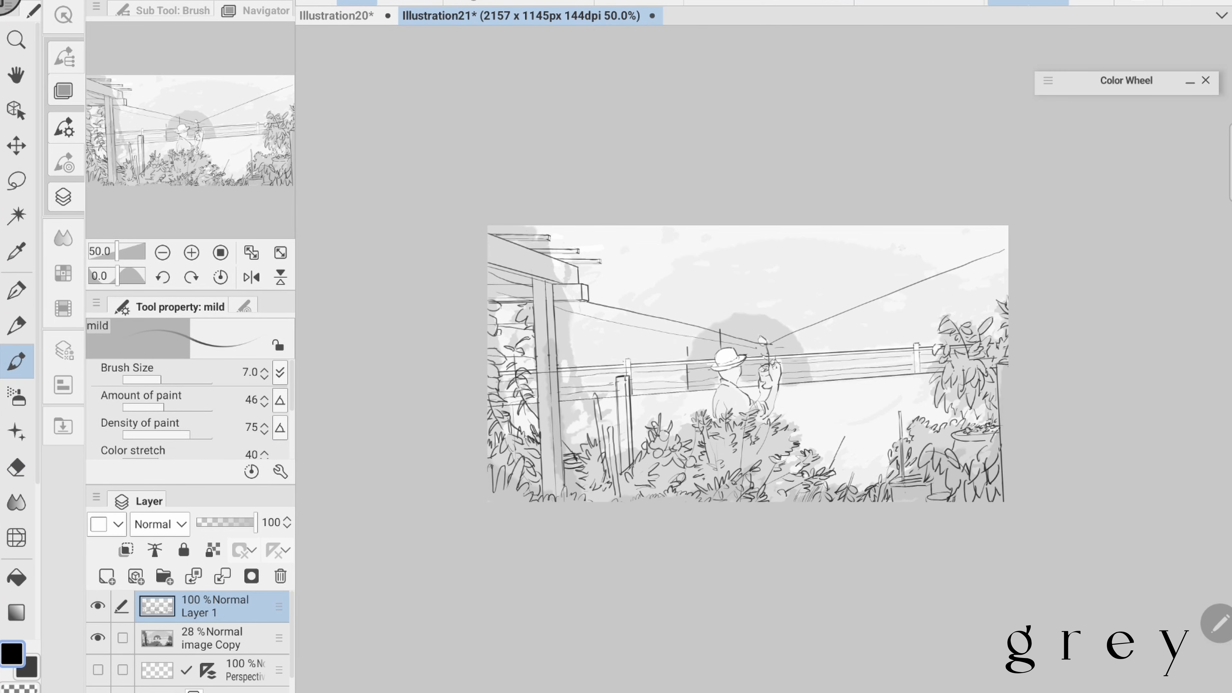
- Draw a thin bent trunk running down beside the large pillar to the ground, and erase the lines overlapping it
left_click_drag(555, 261, 571, 349)
left_click_drag(552, 271, 595, 423)
left_click_drag(562, 338, 594, 420)
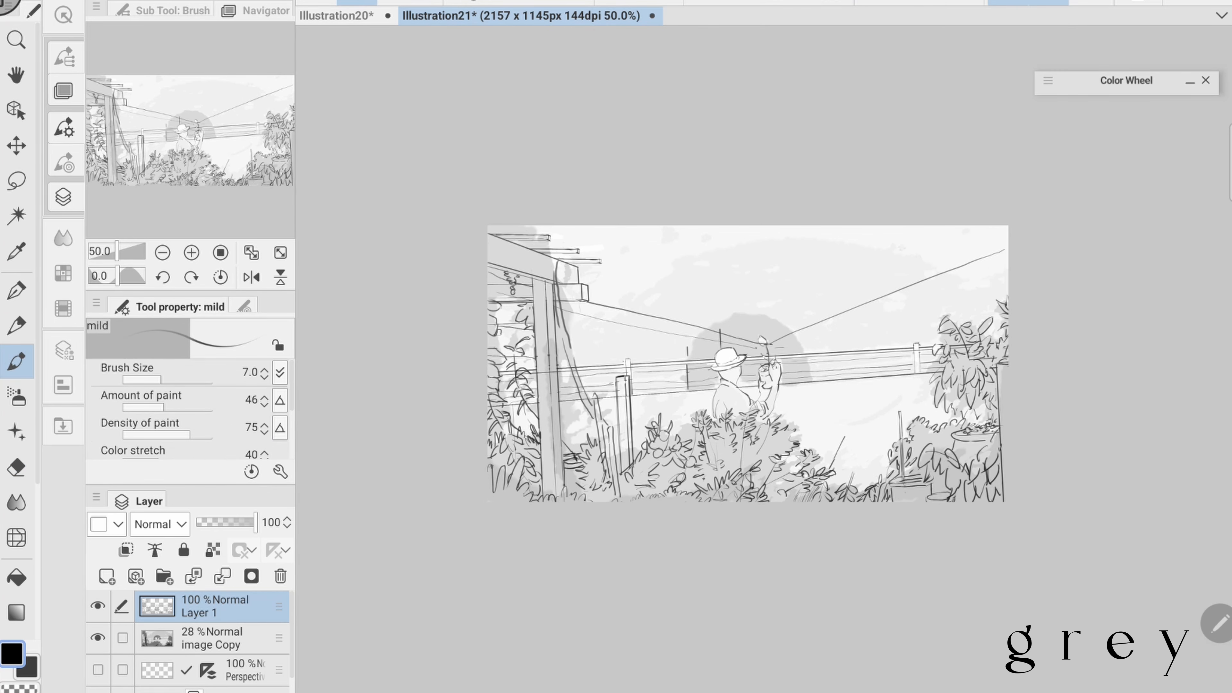
scroll(641, 364, "up", 1)
left_click_drag(611, 463, 624, 484)
key("e")
left_click_drag(546, 249, 545, 282)
left_click_drag(569, 384, 578, 396)
key("b")
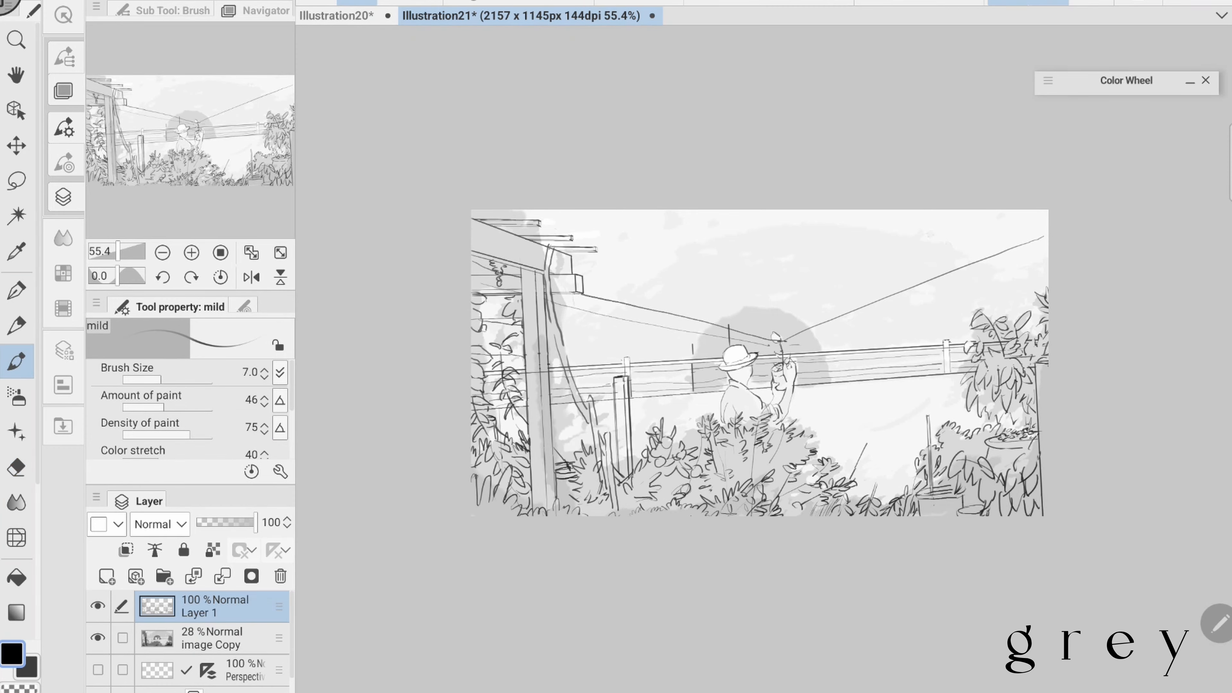
- Sketch the bent trunk's upper end and loose curved strokes over the roof beam ends
scroll(758, 364, "up", 1)
mouse_move(551, 241)
left_mouse_down()
mouse_move(544, 280)
mouse_move(561, 210)
left_mouse_up()
scroll(757, 364, "up", 1)
scroll(512, 219, "up", 2)
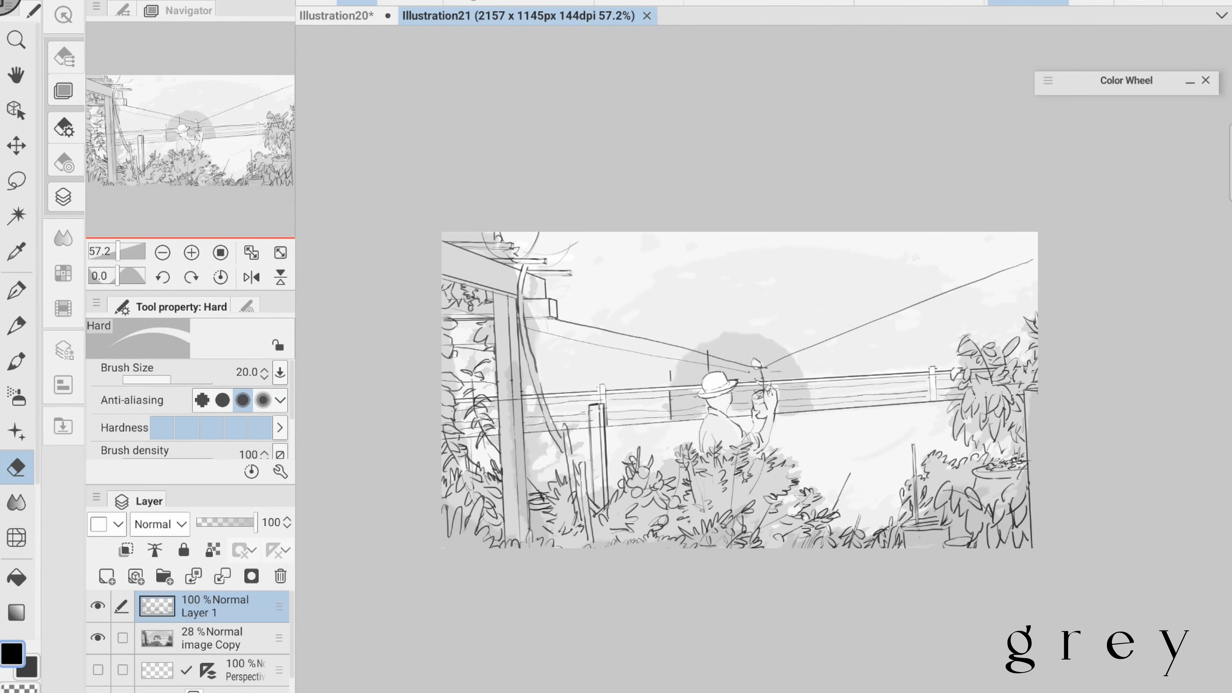
- Scribble light small foliage between the short post and the hatted figure
key("b")
mouse_move(681, 459)
left_mouse_down()
mouse_move(665, 477)
mouse_move(634, 425)
left_mouse_up()
scroll(658, 383, "up", 3)
left_click_drag(635, 441, 654, 423)
key("e")
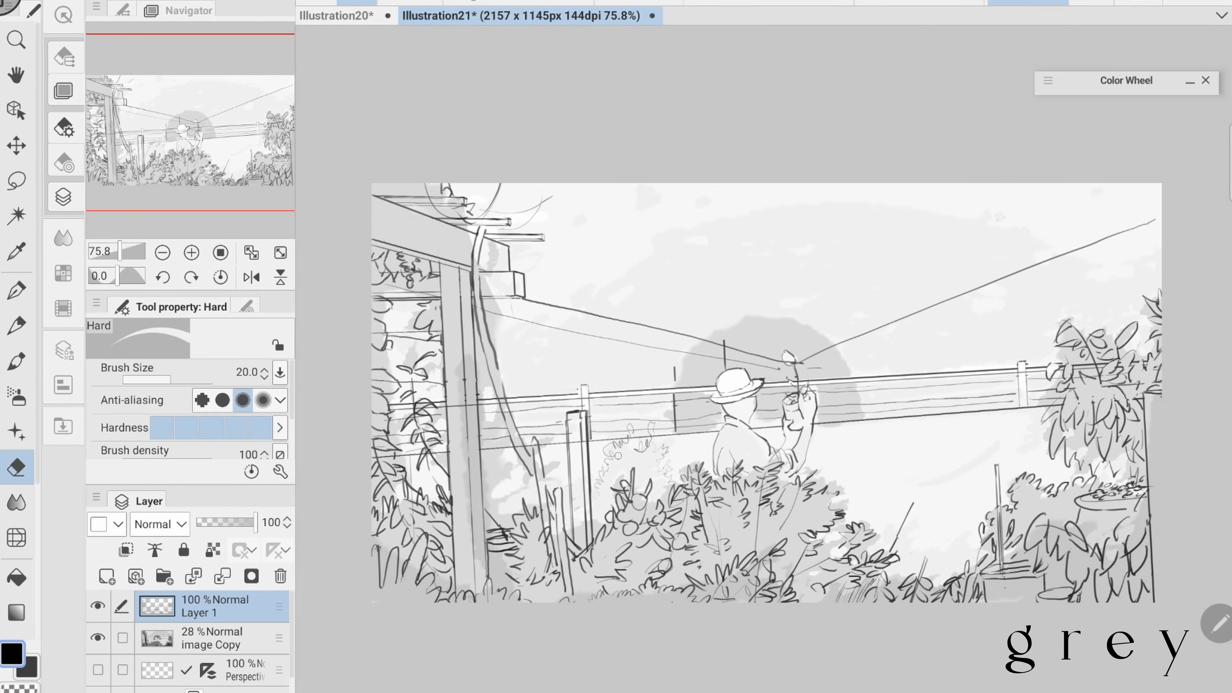
- Add loose foliage strokes around the bent trunk between the large pillar and the short post
key("b")
scroll(1010, 369, "down", 1)
left_click_drag(581, 470, 557, 487)
left_click_drag(546, 422, 553, 461)
scroll(795, 388, "down", 1)
scroll(796, 388, "up", 1)
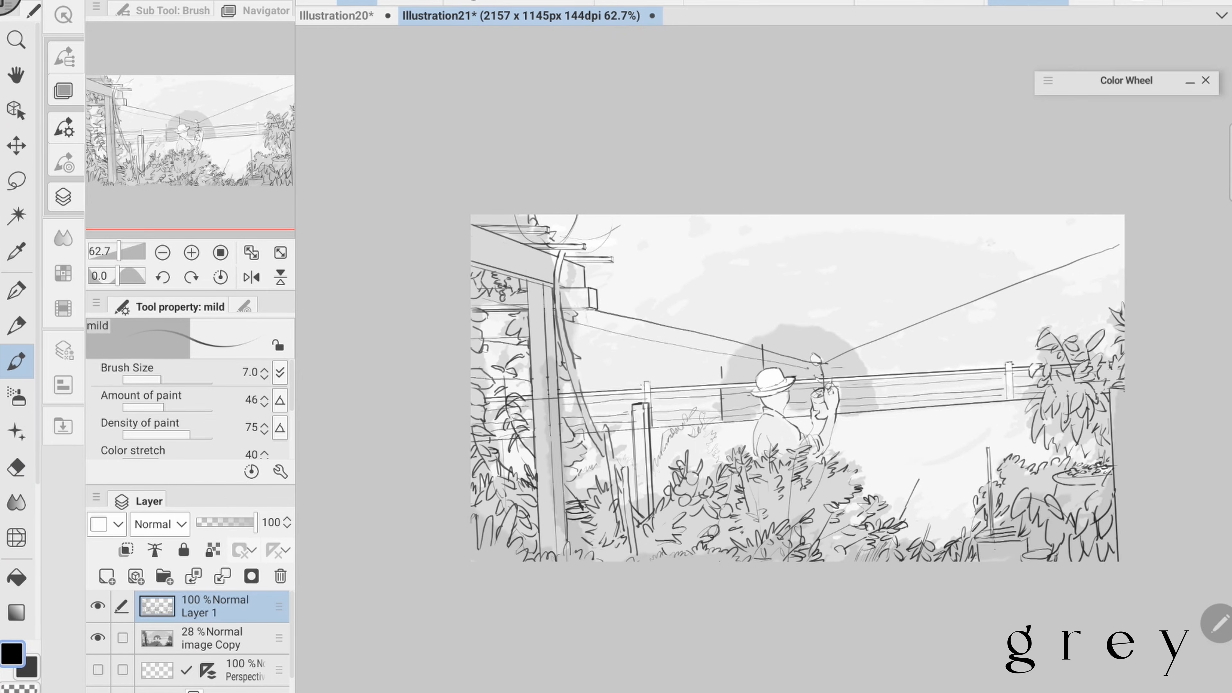
scroll(795, 388, "down", 2)
mouse_move(560, 396)
left_mouse_down()
mouse_move(582, 416)
mouse_move(570, 404)
left_mouse_up()
scroll(795, 388, "up", 3)
- Hide the greyscale image layer to check the line art, erase a small stray mark and save the drawing
key("e")
scroll(742, 369, "down", 2)
left_click(97, 638)
key("b")
key("e")
scroll(628, 390, "up", 3)
scroll(936, 340, "up", 2)
left_click_drag(887, 339, 874, 347)
scroll(531, 415, "down", 3)
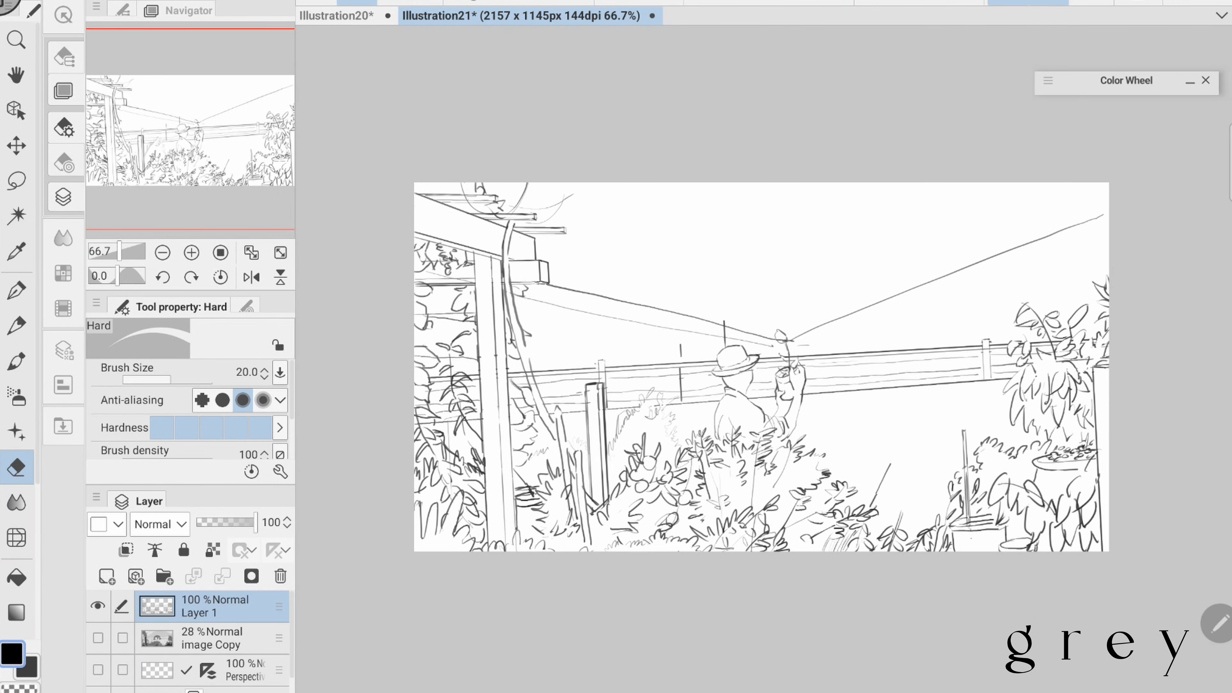
key("ctrl+s")
- Show the greyscale image layer again and sketch light foliage strokes beside the lower bush right of the figure
left_click(97, 637)
mouse_move(761, 367)
left_mouse_down()
mouse_move(731, 381)
mouse_move(715, 366)
left_mouse_up()
key("b")
left_click_drag(821, 487, 849, 477)
left_click_drag(842, 490, 872, 507)
left_click_drag(716, 366, 723, 398)
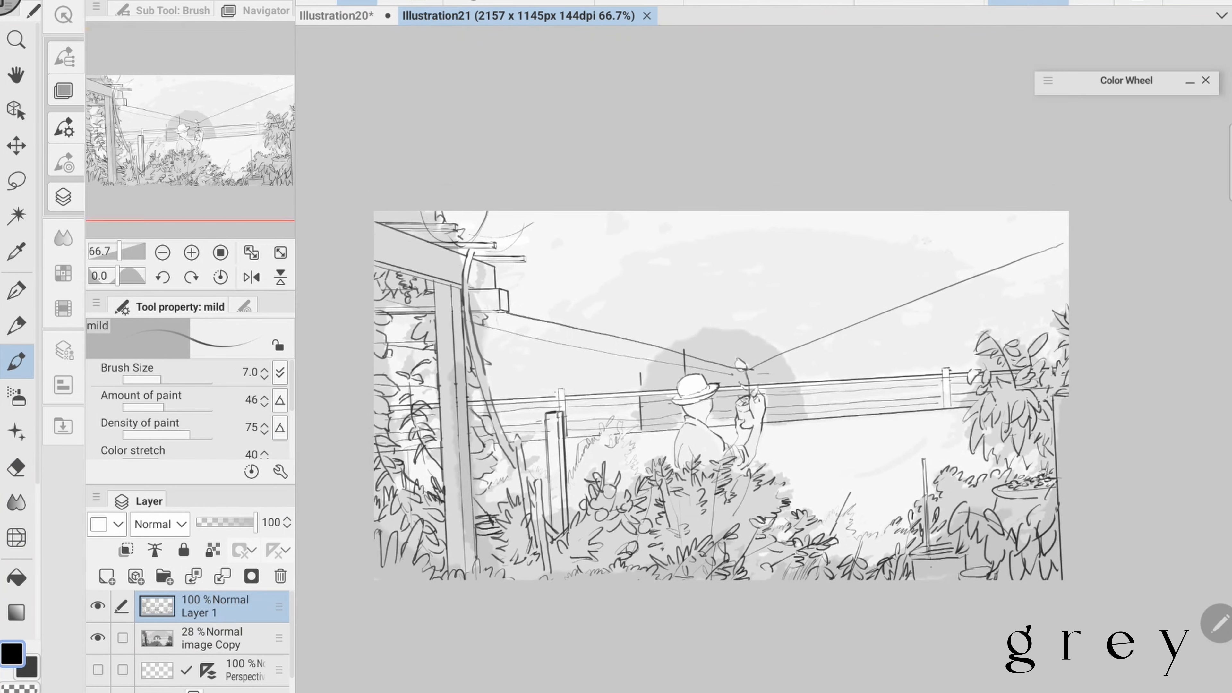
- Add a new layer, hide the greyscale image layer and draw two tall vertical trunk lines rising above the railing
left_click(107, 577)
left_click(98, 669)
left_click(244, 306)
scroll(723, 369, "up", 1)
left_click_drag(701, 155, 708, 274)
key("e")
scroll(967, 362, "down", 2)
scroll(755, 369, "up", 1)
key("b")
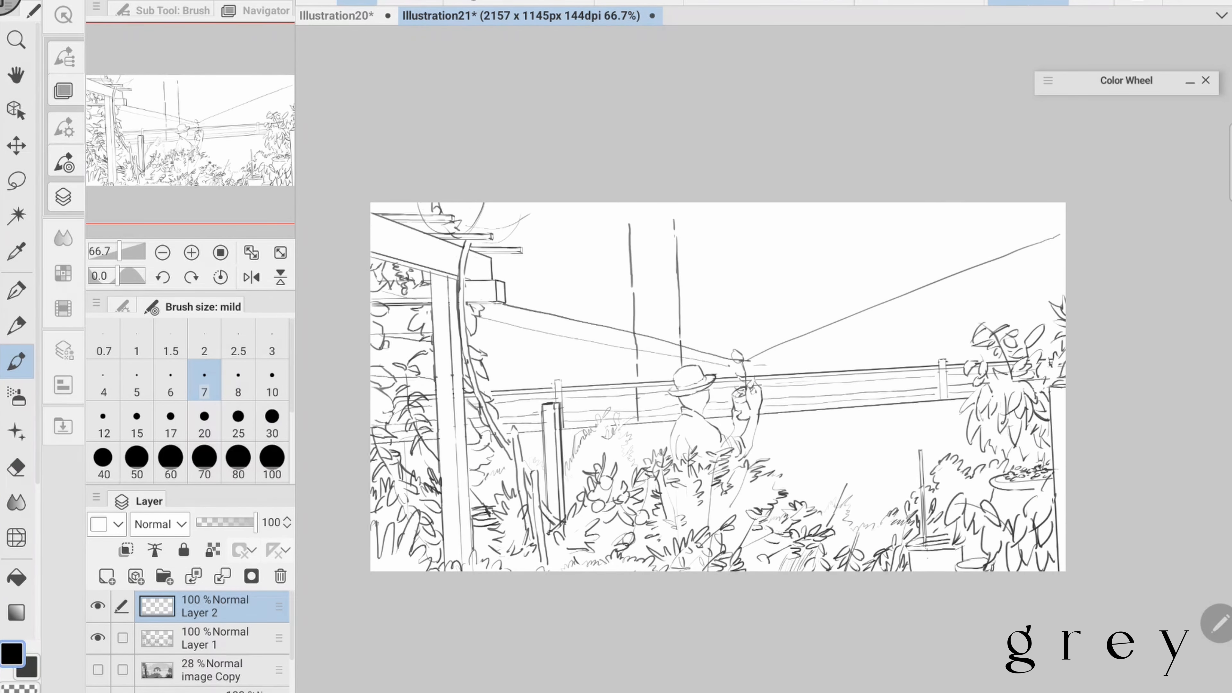
- Show the greyscale image layer and sketch drooping leaf clusters over the arch above and right of the hatted figure
left_click(97, 670)
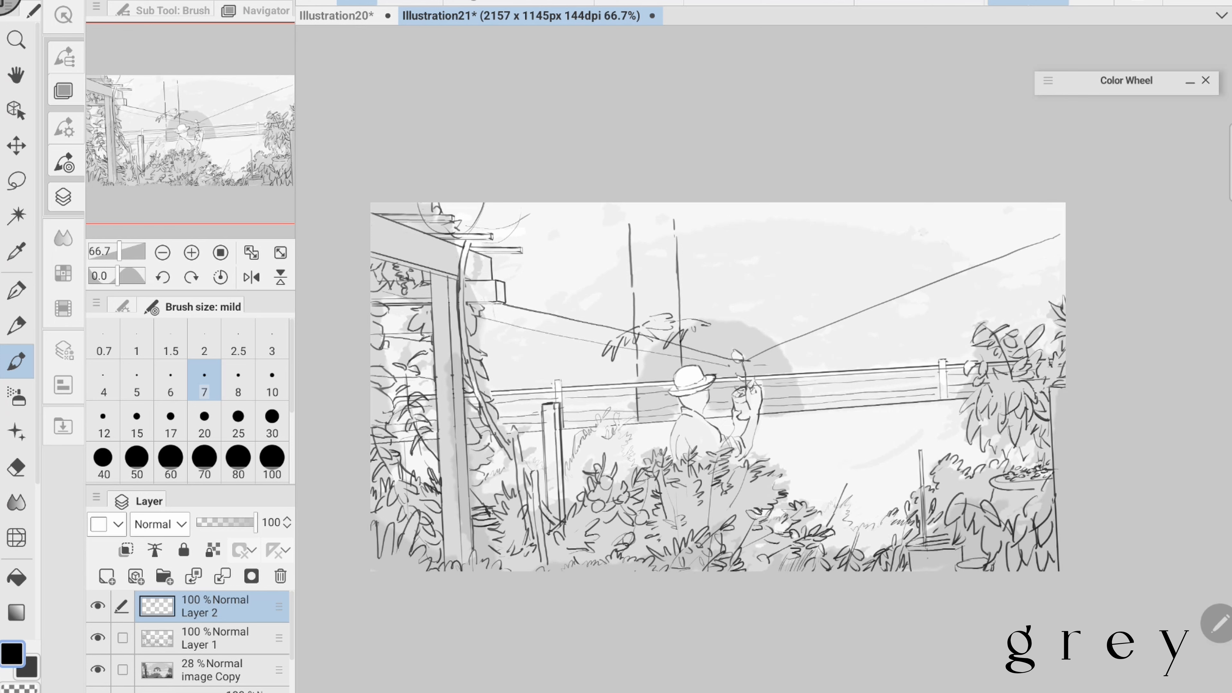
left_click_drag(695, 300, 722, 314)
left_click_drag(721, 324, 749, 336)
left_click_drag(743, 338, 766, 325)
left_click_drag(766, 325, 799, 330)
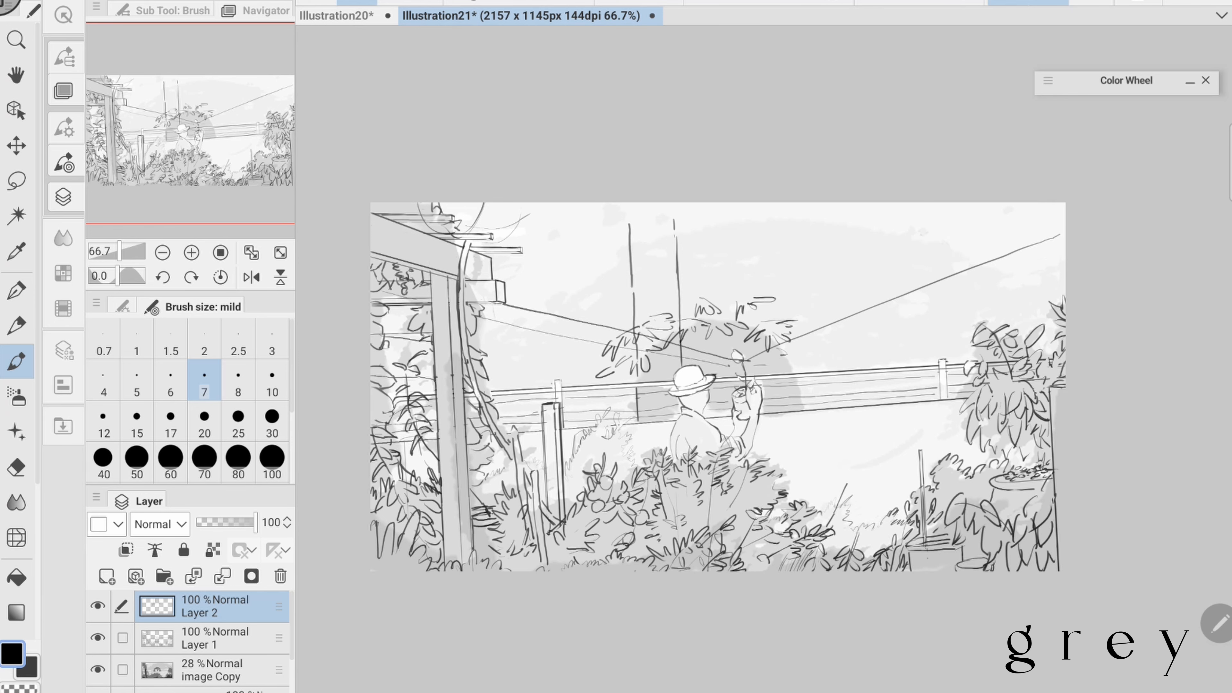
left_click_drag(757, 369, 681, 381)
left_click_drag(717, 356, 740, 359)
left_click_drag(737, 335, 766, 363)
left_click_drag(681, 368, 757, 374)
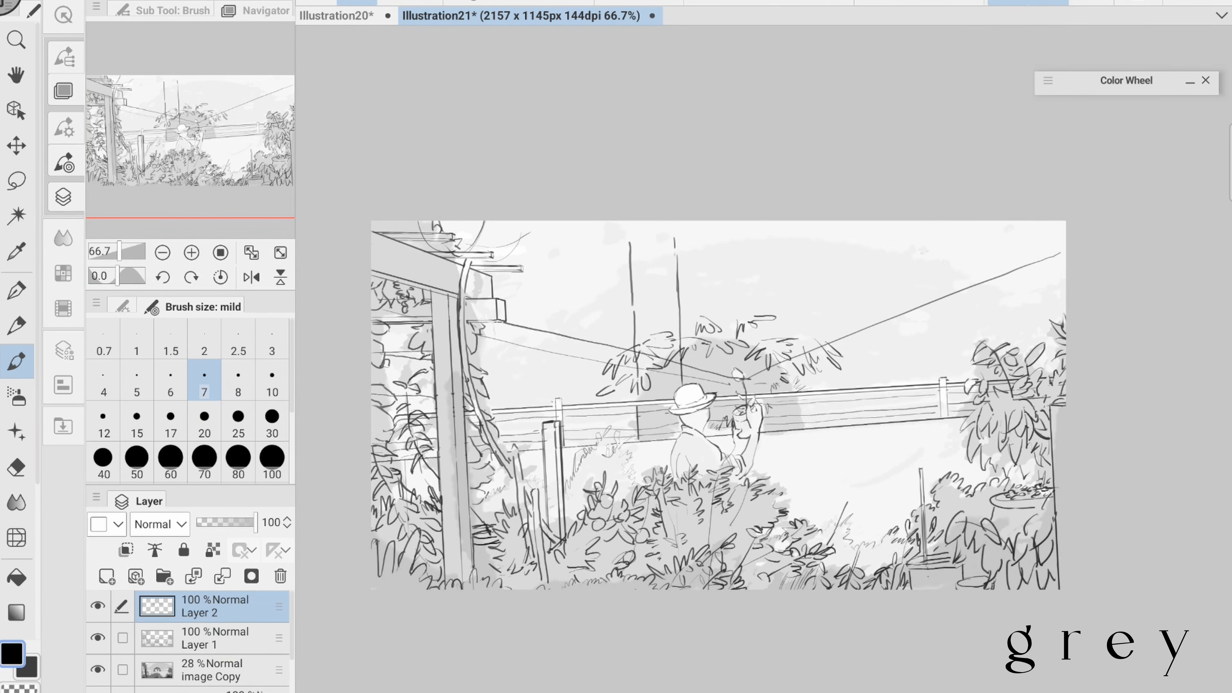
- Draw hanging leaf clusters around the roof's end and scattered leaf strokes across the top of the sky
left_click_drag(529, 250, 559, 268)
left_click_drag(510, 307, 544, 295)
left_click_drag(640, 282, 599, 292)
left_click_drag(554, 299, 569, 321)
left_click_drag(677, 251, 700, 261)
left_click_drag(703, 249, 721, 262)
left_click_drag(731, 240, 816, 233)
left_click_drag(515, 282, 548, 271)
mouse_move(493, 298)
left_mouse_down()
mouse_move(519, 290)
mouse_move(531, 344)
left_mouse_up()
left_click_drag(506, 320, 502, 350)
left_click_drag(520, 335, 514, 354)
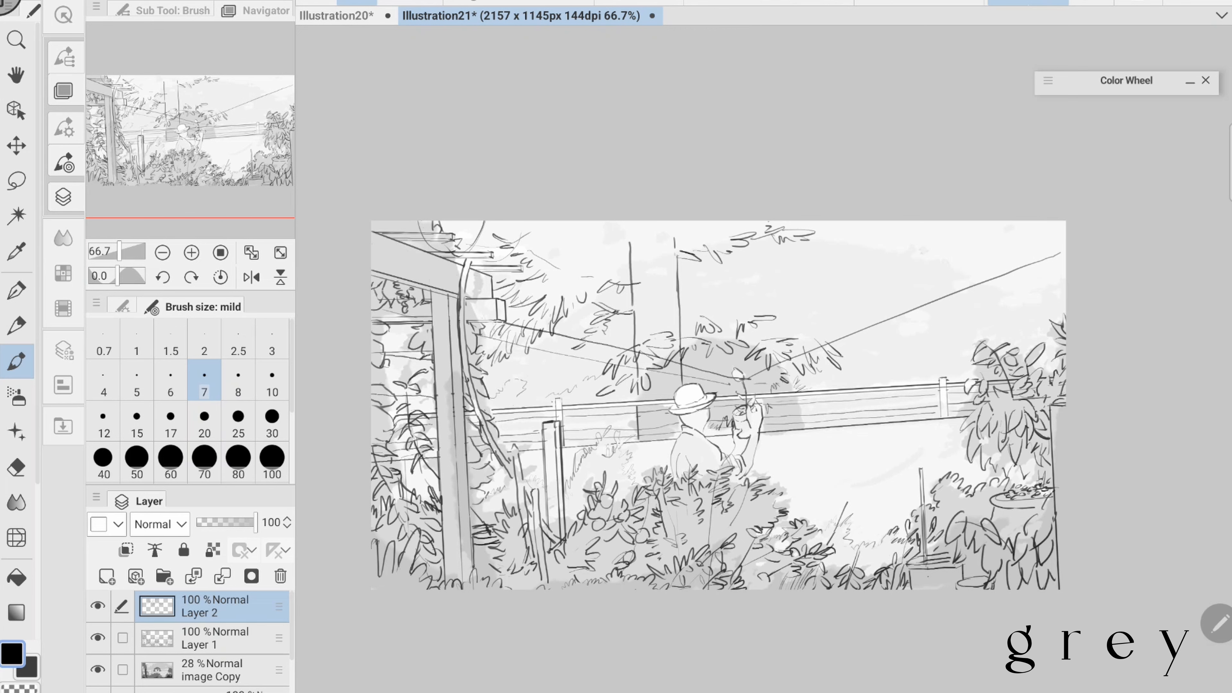
- Add leaf strokes between the two vertical trunks and trim the trunks' upper ends
left_click_drag(659, 253, 684, 272)
left_click_drag(655, 267, 644, 283)
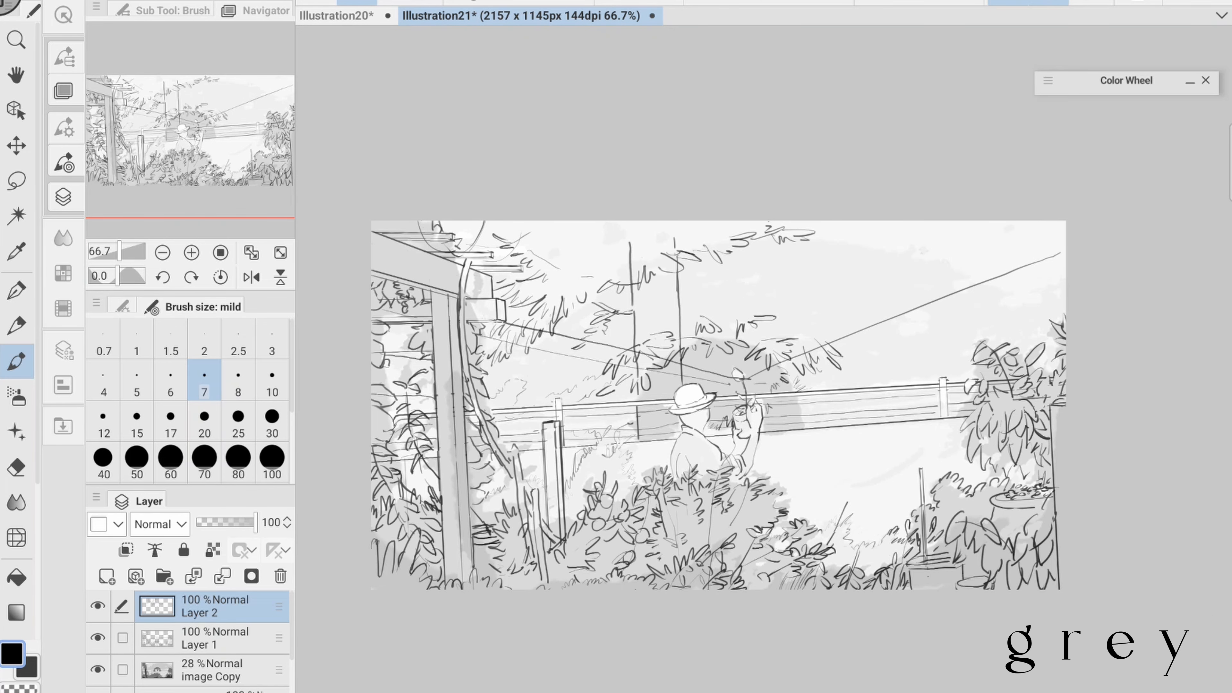
left_click_drag(630, 241, 633, 283)
left_click_drag(674, 238, 676, 251)
left_click_drag(718, 388, 676, 405)
- Extend the foliage at the top of the sky with drooping leaf clusters toward the right
left_click_drag(770, 243, 792, 257)
left_click_drag(803, 263, 836, 282)
left_click_drag(821, 255, 858, 248)
- Erase the long perspective guide lines converging behind the figure on Layer 1
left_click(213, 638)
left_click(16, 467)
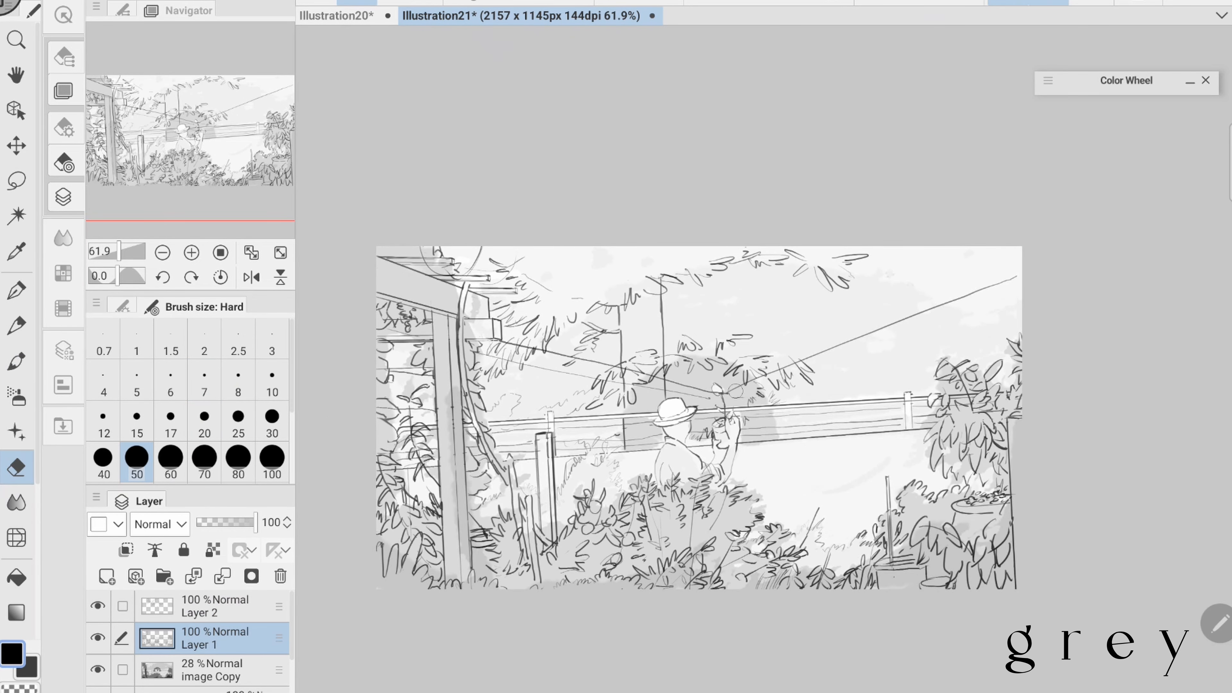
left_click_drag(1016, 278, 727, 394)
left_click(238, 422)
left_click_drag(477, 353, 703, 397)
- Draw branch strokes beside the taller trunk on Layer 2 and undo the last two
left_click(213, 606)
left_click(16, 361)
mouse_move(686, 297)
left_mouse_down()
mouse_move(653, 331)
mouse_move(685, 329)
left_mouse_up()
left_click_drag(689, 307, 720, 297)
mouse_move(700, 318)
left_mouse_down()
mouse_move(708, 334)
mouse_move(720, 297)
left_mouse_up()
key("ctrl+z")
key("ctrl+z")
- Touch up the leaves above the hat and sketch a light foliage outline behind the railing right of the raised hand
left_click(16, 467)
left_click(16, 361)
left_click_drag(686, 389, 650, 387)
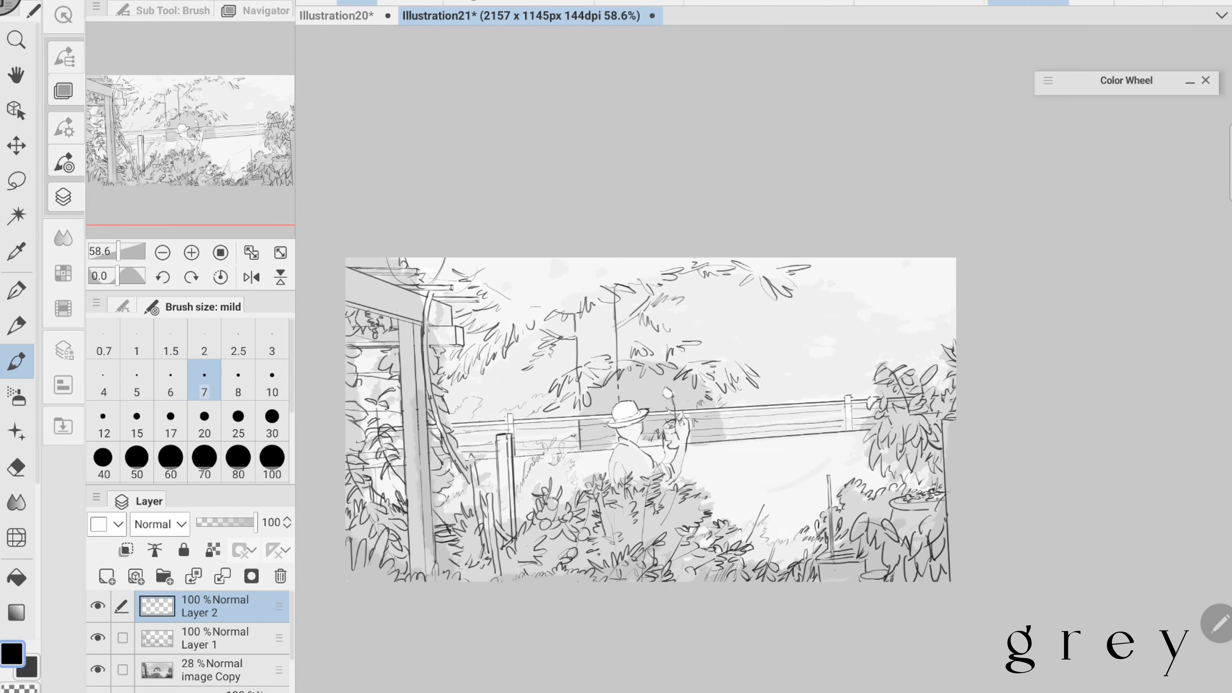
left_click(16, 467)
left_click(16, 362)
left_click(172, 10)
key("ctrl+z")
left_click_drag(748, 403, 787, 381)
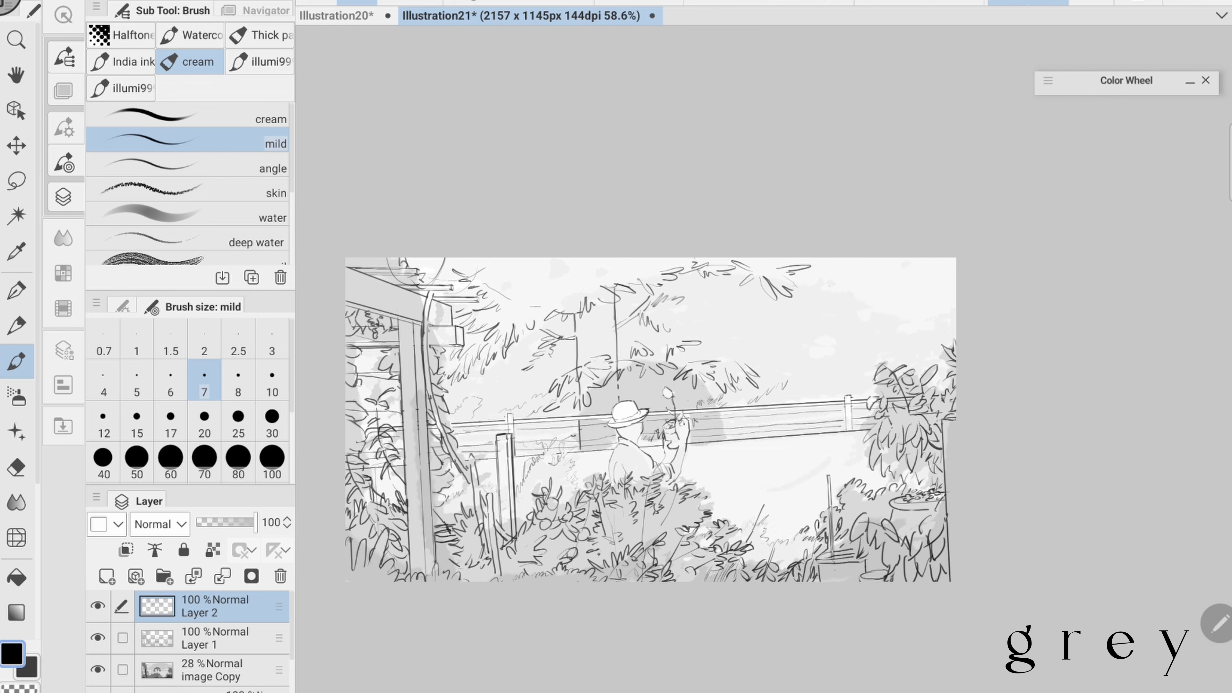
- Extend the overhanging tree foliage on Layer 2 with leaf clusters in the upper right of the sky
left_click_drag(862, 308, 854, 328)
left_click_drag(858, 328, 873, 325)
left_click_drag(877, 331, 897, 318)
left_click_drag(868, 284, 883, 295)
left_click_drag(855, 303, 918, 328)
left_click_drag(892, 348, 920, 339)
left_click_drag(926, 338, 937, 348)
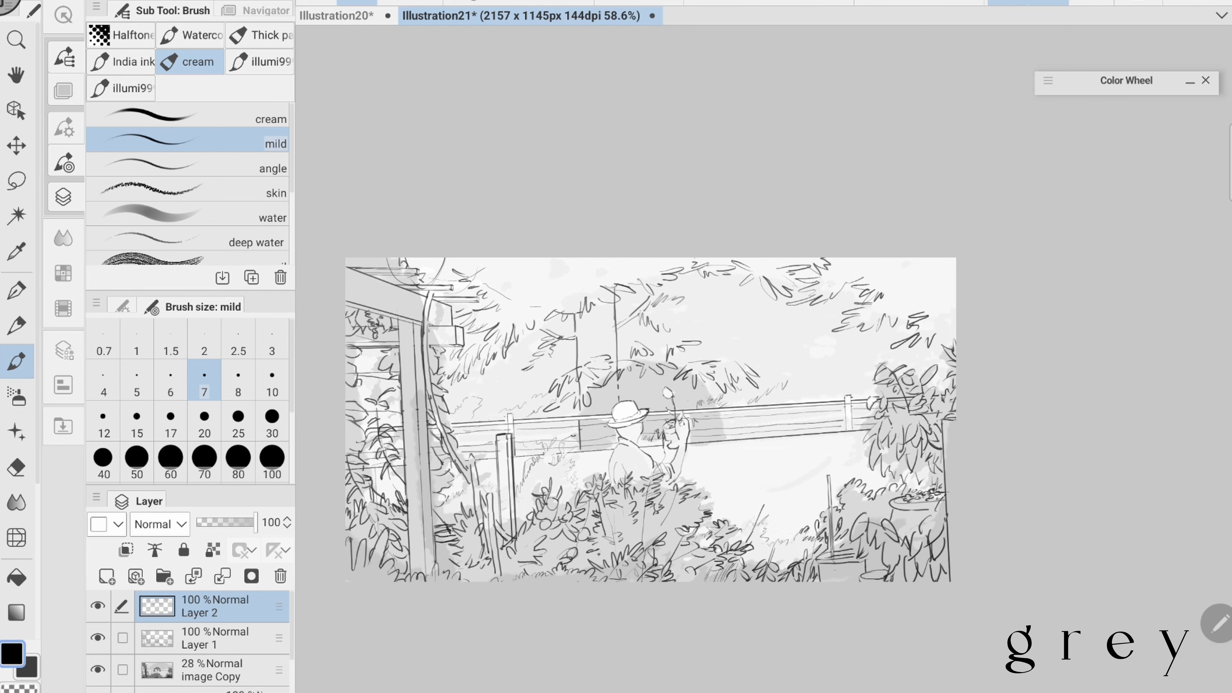
scroll(635, 418, "up", 1)
left_click(16, 467)
left_click(16, 361)
left_click_drag(812, 283, 793, 296)
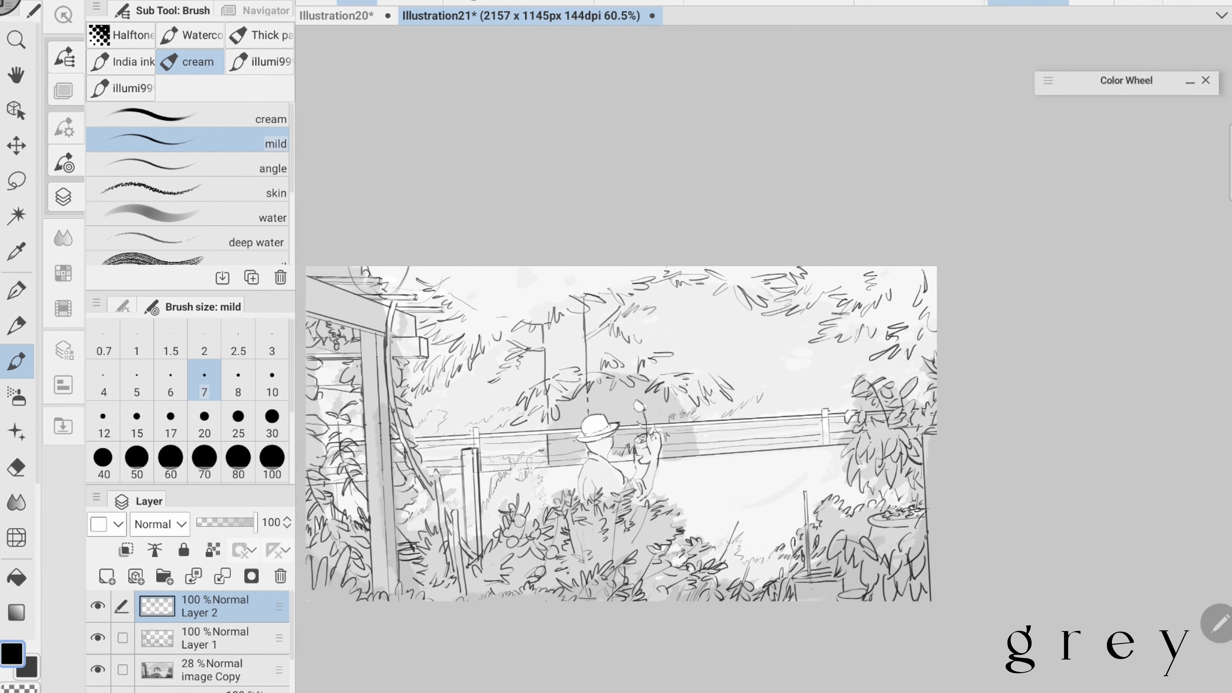
- Sketch a light foliage outline behind the railing, from right of the raised hand toward the potted bush
scroll(649, 432, "down", 1)
left_click_drag(766, 395, 861, 404)
left_click(16, 467)
left_click(16, 362)
scroll(650, 432, "down", 1)
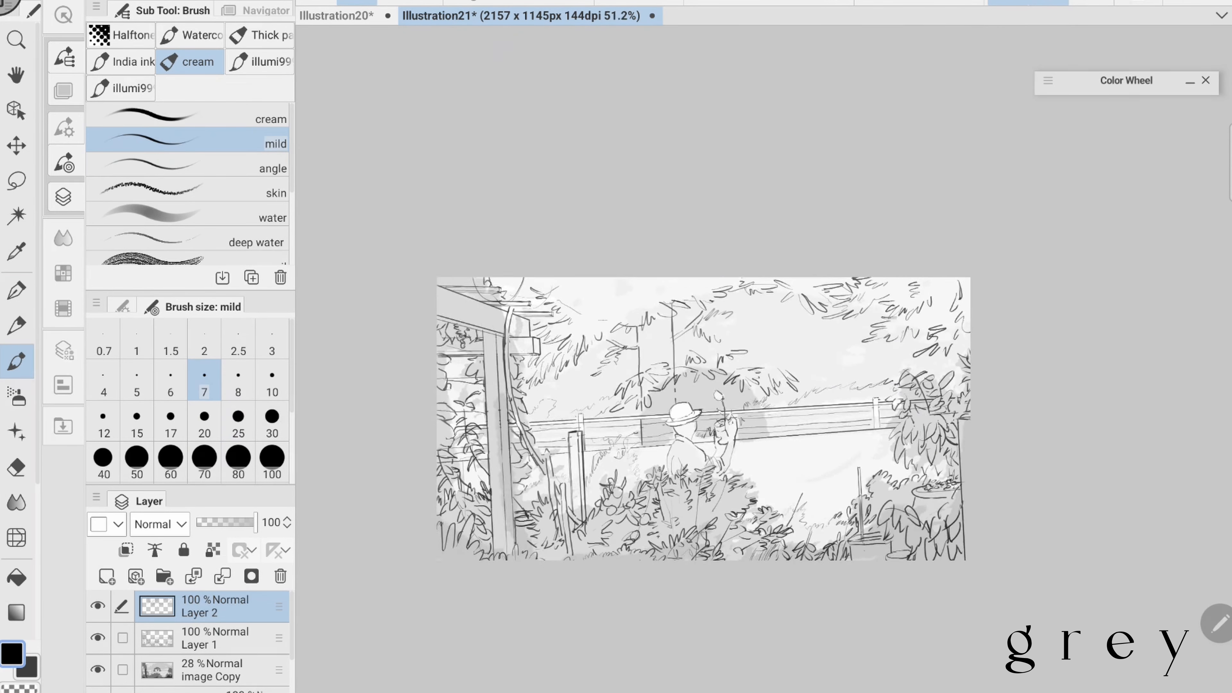
- Touch up the distant foliage above the railing's right end by alternately drawing and erasing, and save the illustration
scroll(679, 432, "up", 1)
key("e")
key("b")
key("e")
scroll(679, 431, "down", 1)
key("b")
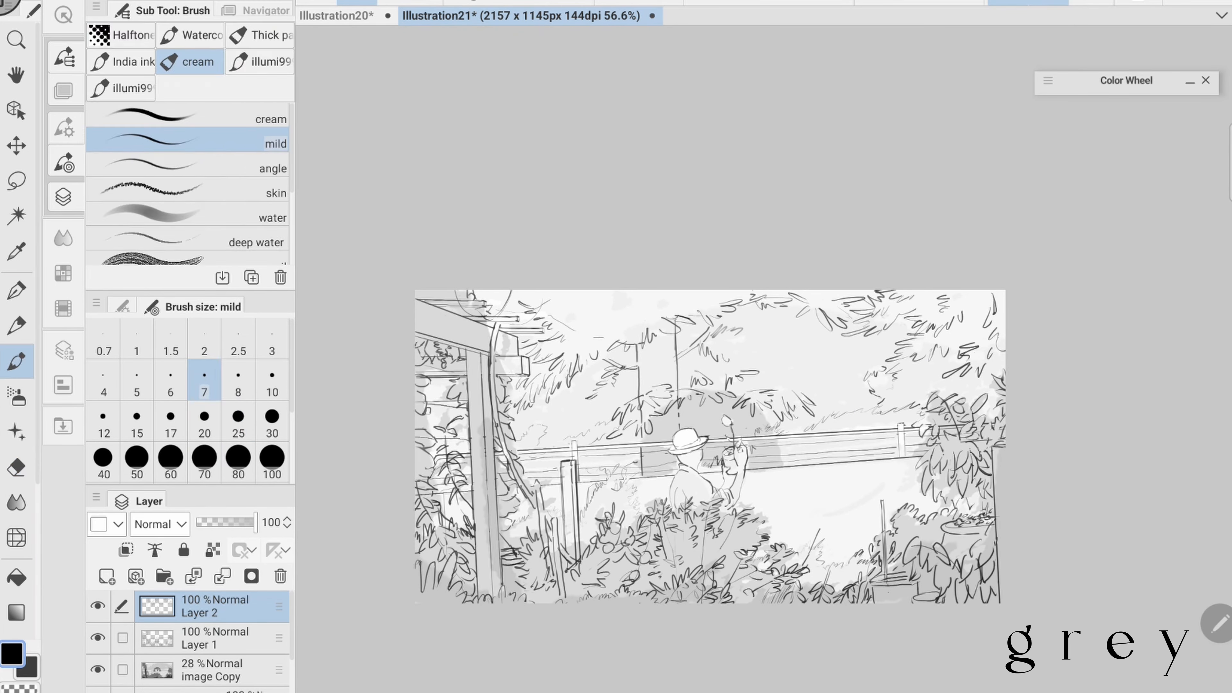
key("e")
scroll(679, 432, "down", 1)
key("b")
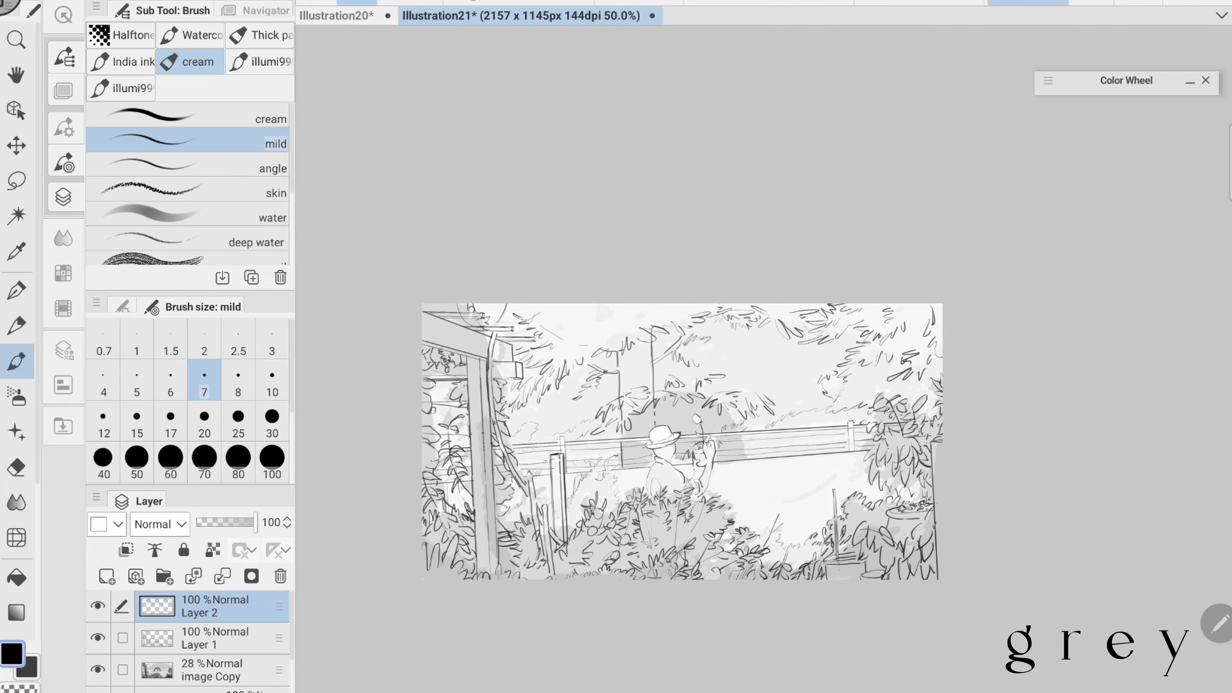
scroll(680, 431, "up", 1)
key("ctrl+s")
key("e")
scroll(728, 432, "down", 1)
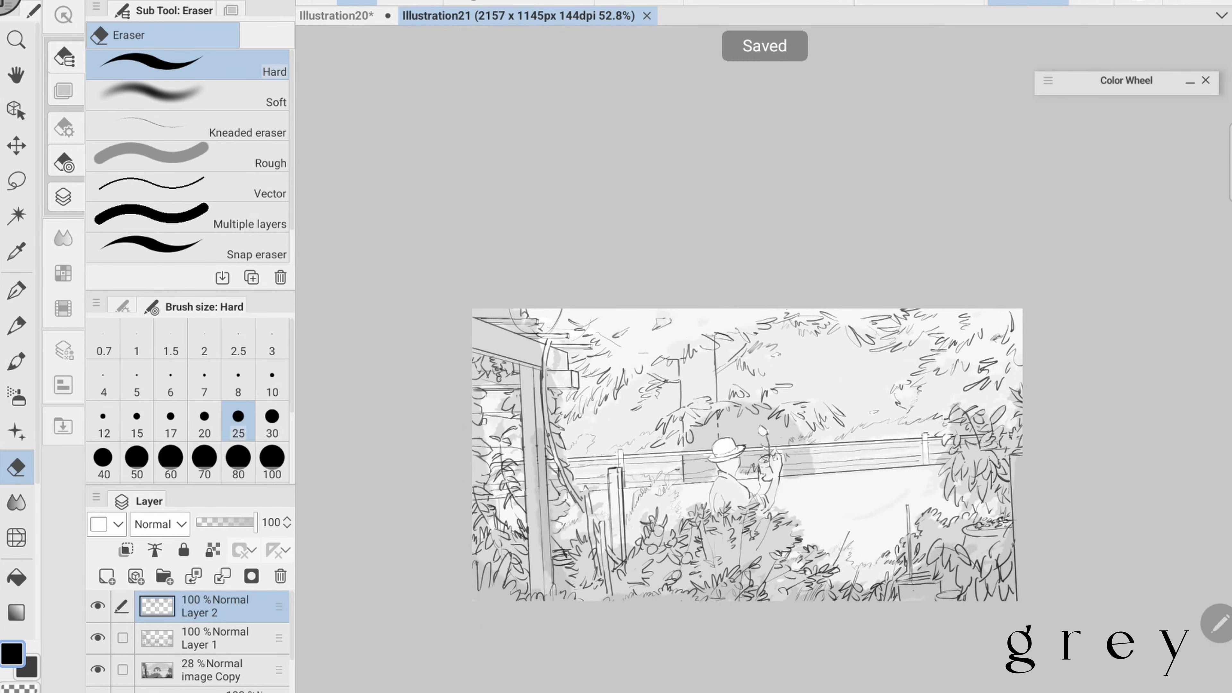
- Draw a small distant roofline behind the right part of the railing and add vertical post lines to the railing
key("b")
left_click_drag(785, 436, 818, 433)
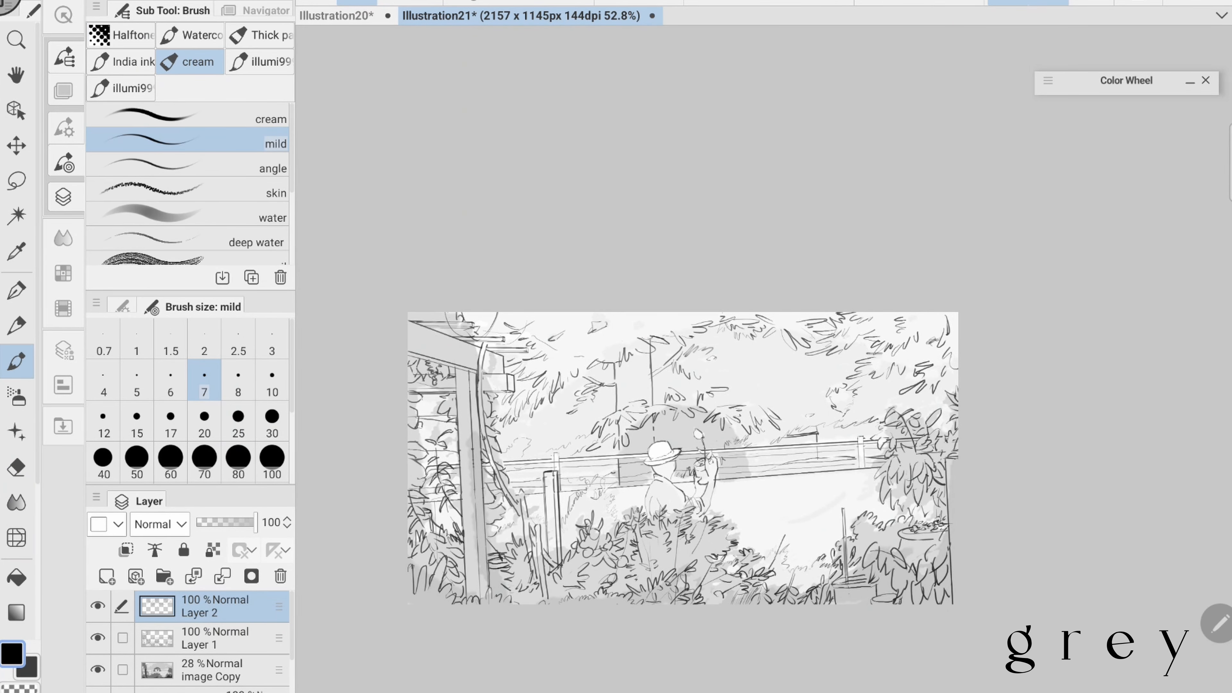
scroll(703, 456, "down", 1)
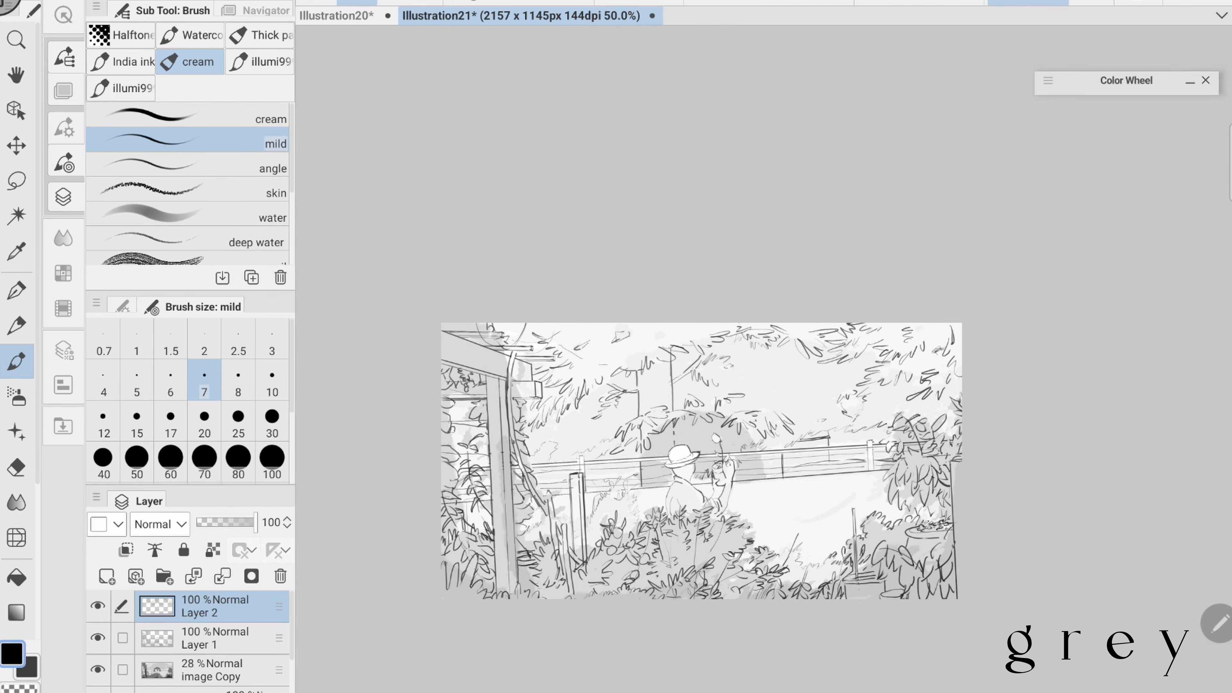
left_click_drag(701, 461, 727, 450)
left_click_drag(583, 454, 582, 467)
scroll(630, 437, "up", 3)
scroll(679, 437, "down", 2)
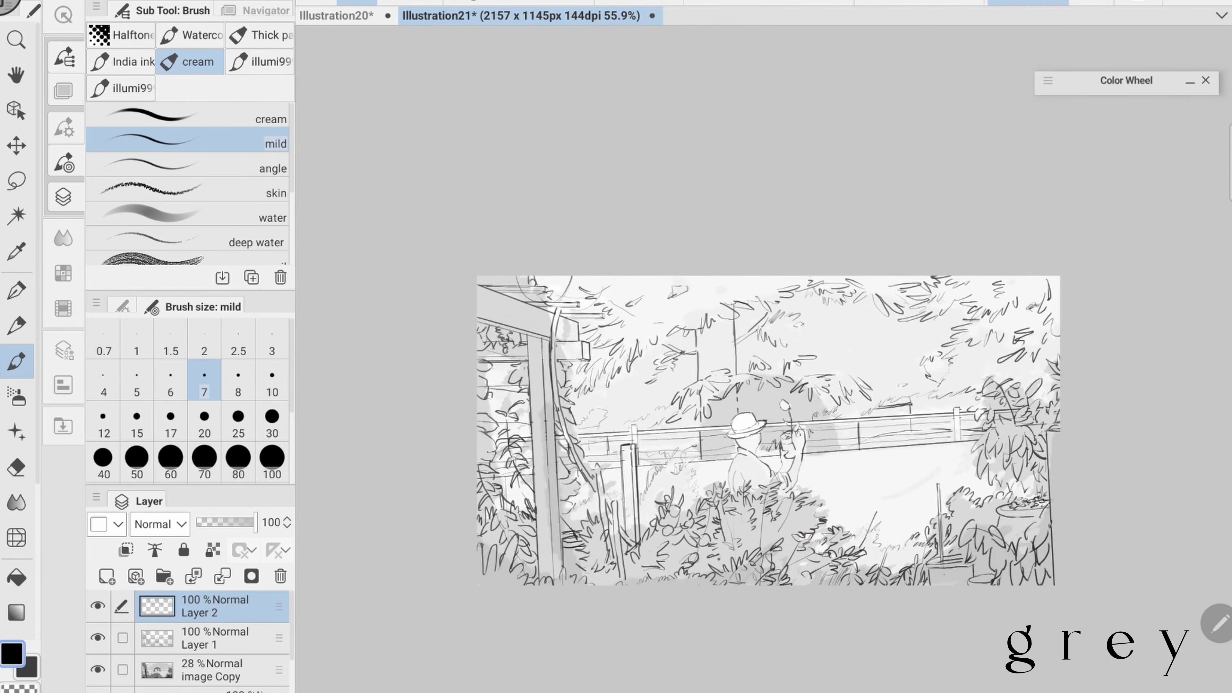
scroll(679, 437, "up", 2)
scroll(703, 432, "down", 2)
- Add small building details behind the right end of the railing and save the illustration
key("ctrl+s")
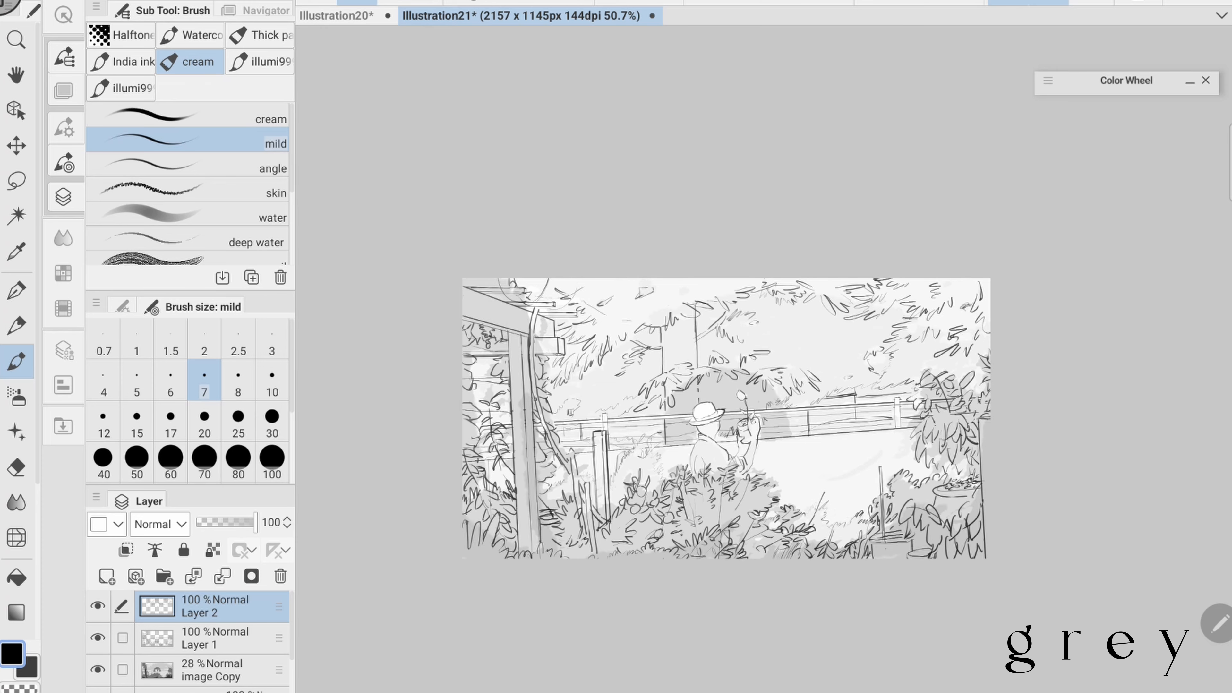
left_click_drag(906, 382, 905, 402)
scroll(913, 376, "up", 2)
key("ctrl+s")
scroll(912, 391, "down", 2)
scroll(859, 426, "up", 2)
scroll(826, 369, "down", 2)
key("ctrl+s")
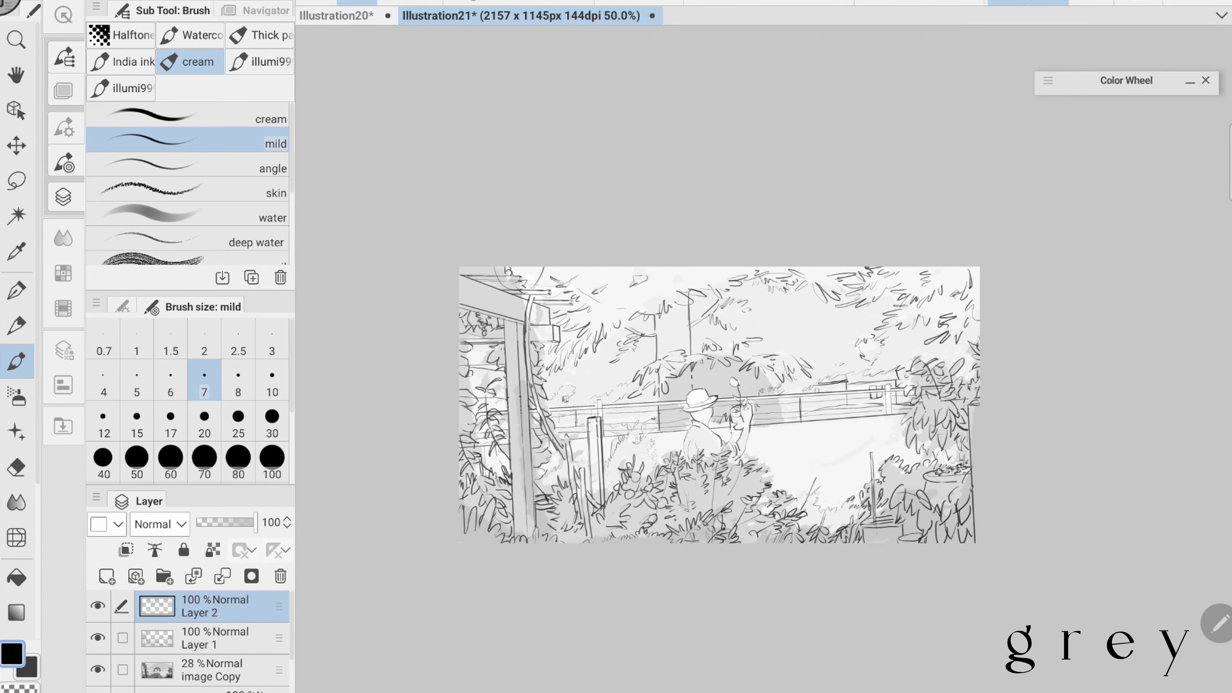
key("ctrl+s")
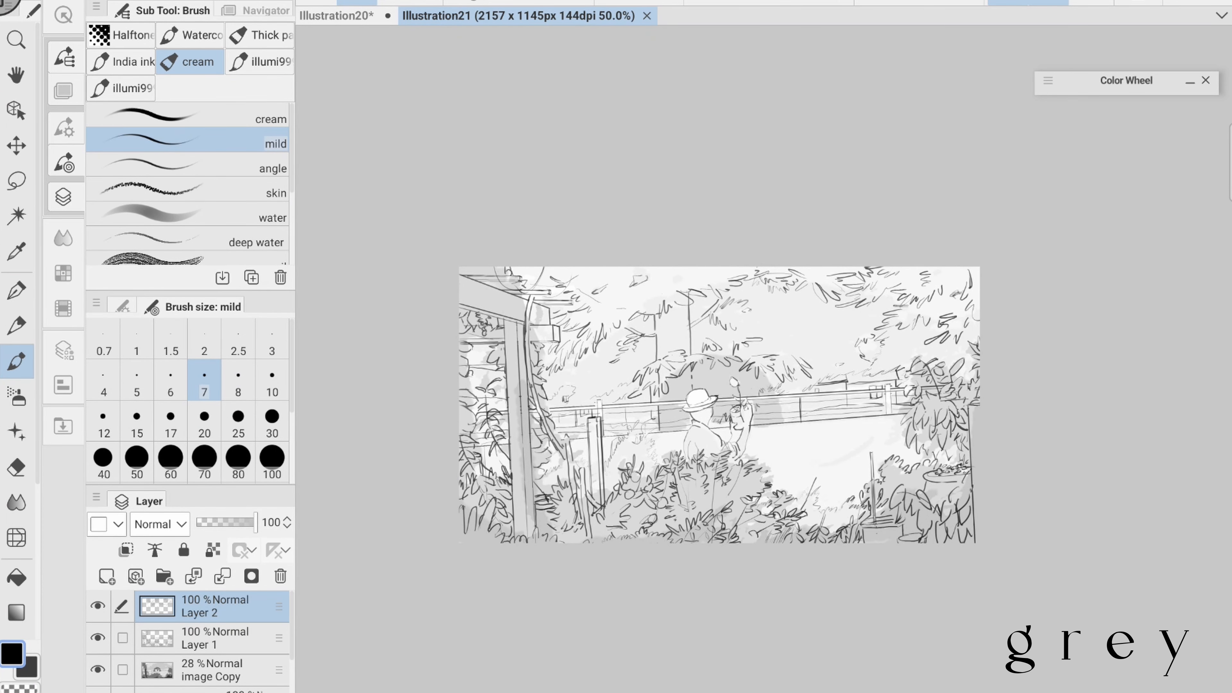
- Hide the image Copy layer so only the line art shows, and save the illustration
left_click_drag(696, 373, 726, 379)
mouse_move(745, 377)
left_mouse_down()
mouse_move(767, 388)
mouse_move(706, 343)
left_mouse_up()
left_click(98, 669)
key("ctrl+s")
left_click_drag(864, 274, 884, 295)
left_click_drag(706, 343, 696, 338)
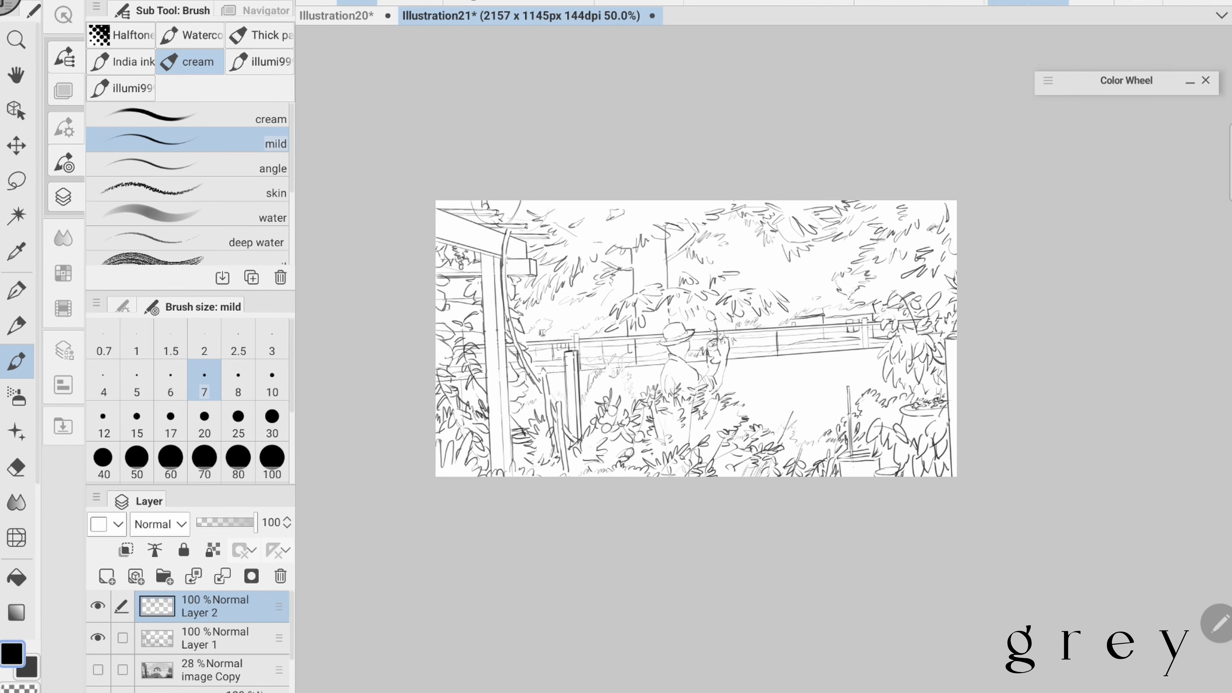
- Flip the canvas view horizontally and sketch light sweeping lines across the open ground beside the figure
key("e")
scroll(637, 343, "down", 2)
key("b")
left_click(257, 11)
left_click(252, 277)
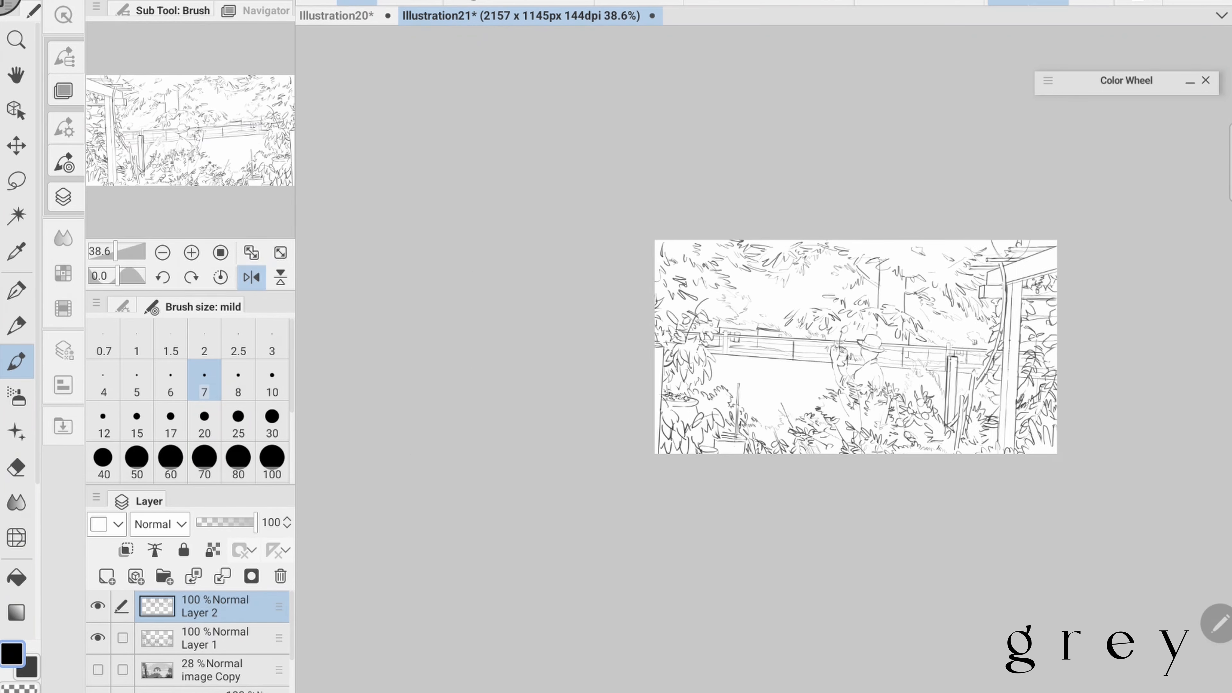
left_click_drag(721, 363, 707, 416)
left_click_drag(855, 346, 737, 356)
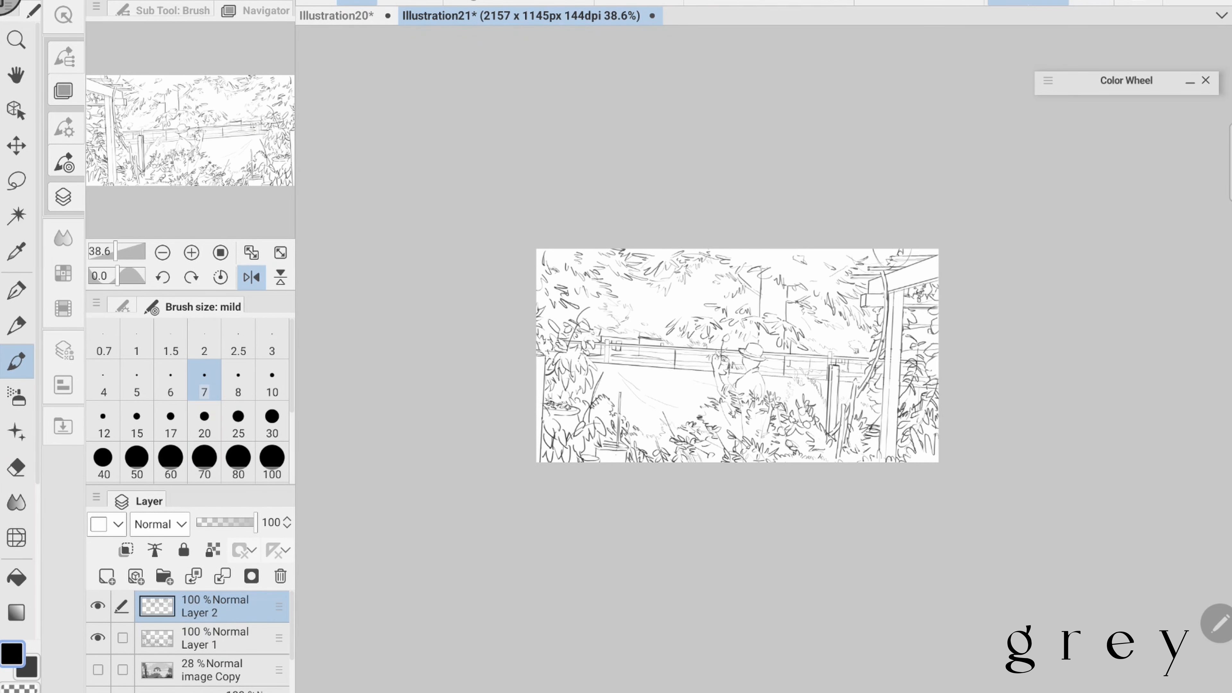
- Check the line art against the image Copy layer, leave that layer hidden and restore the unflipped canvas view
left_click(98, 669)
left_click(97, 670)
left_click(98, 669)
left_click(98, 670)
left_click(251, 277)
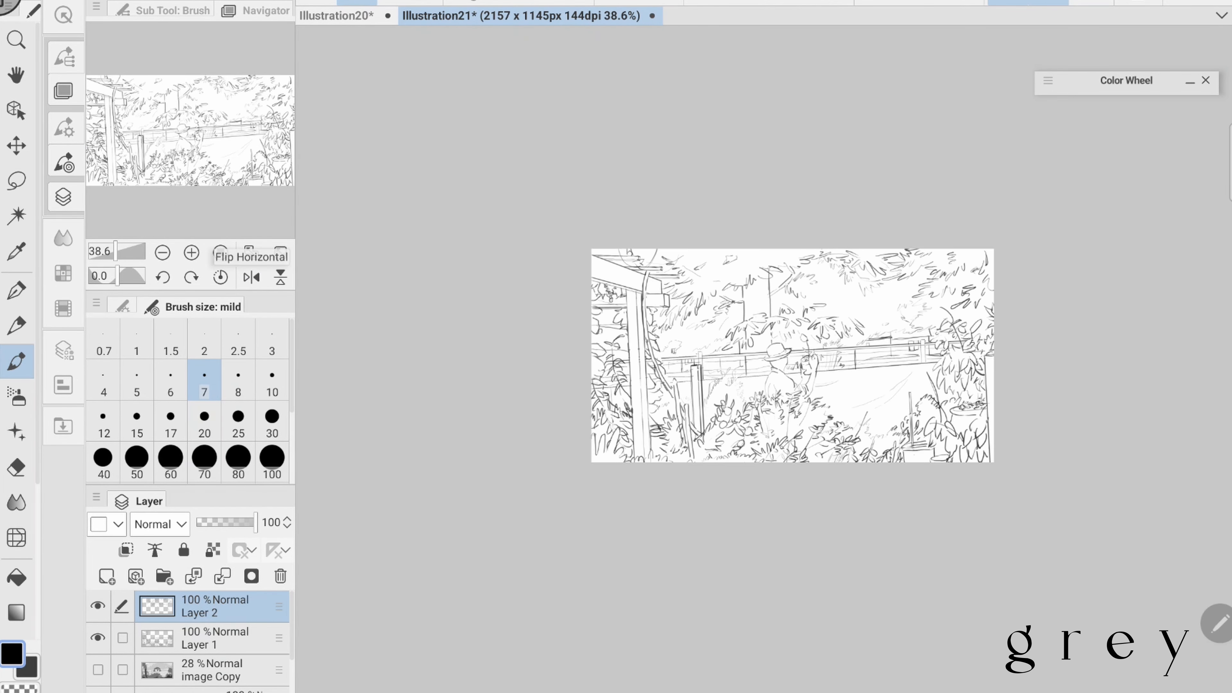
- Clean up the figure's face below the hat brim on Layer 1, using the Hard eraser at size 15
scroll(707, 354, "up", 1)
left_click(16, 468)
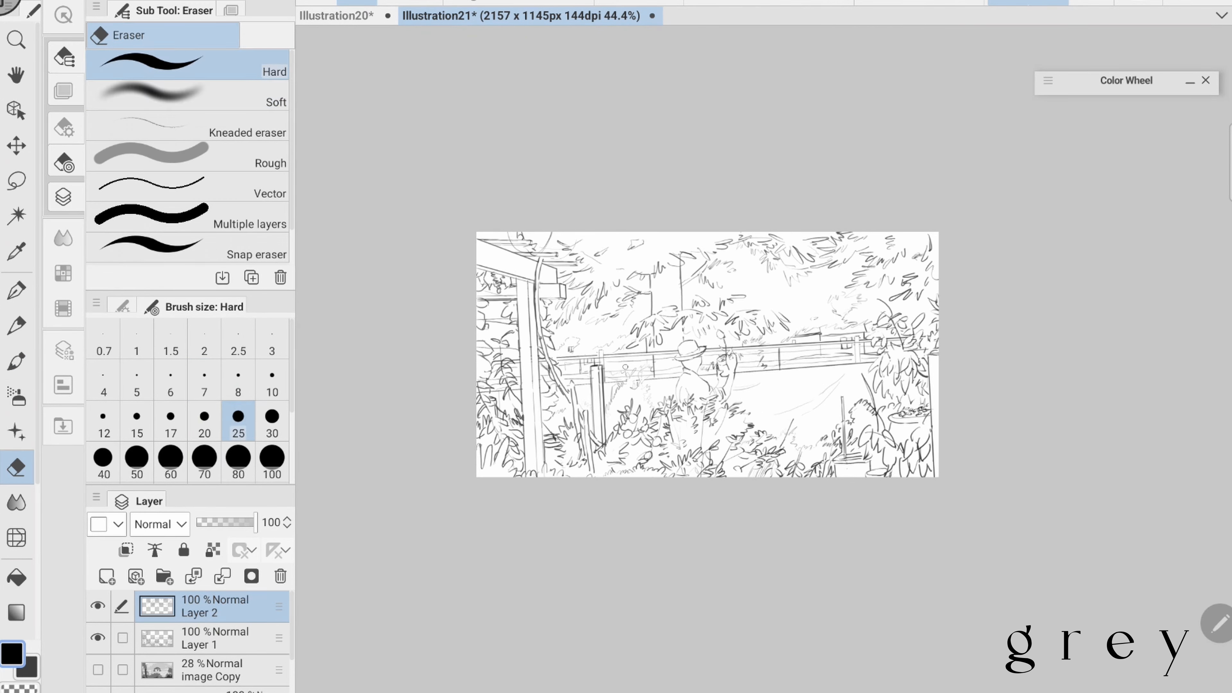
scroll(724, 358, "up", 7)
left_click(213, 638)
left_click(16, 361)
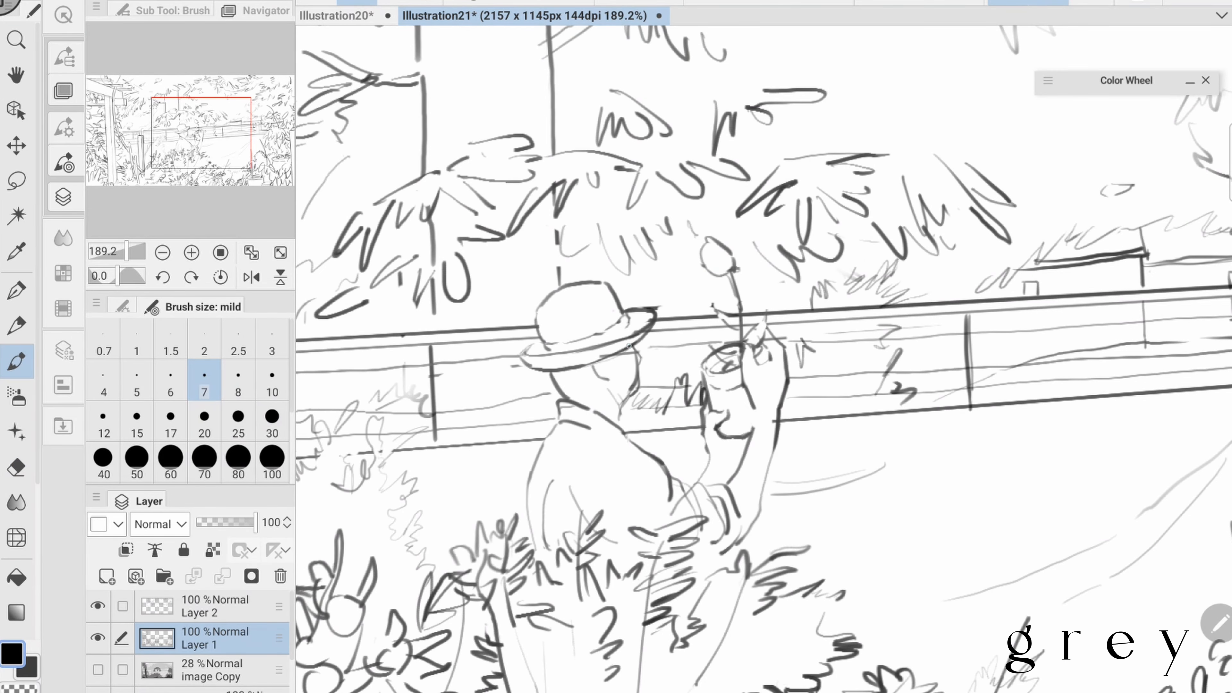
key("e")
key("b")
scroll(628, 346, "down", 2)
key("e")
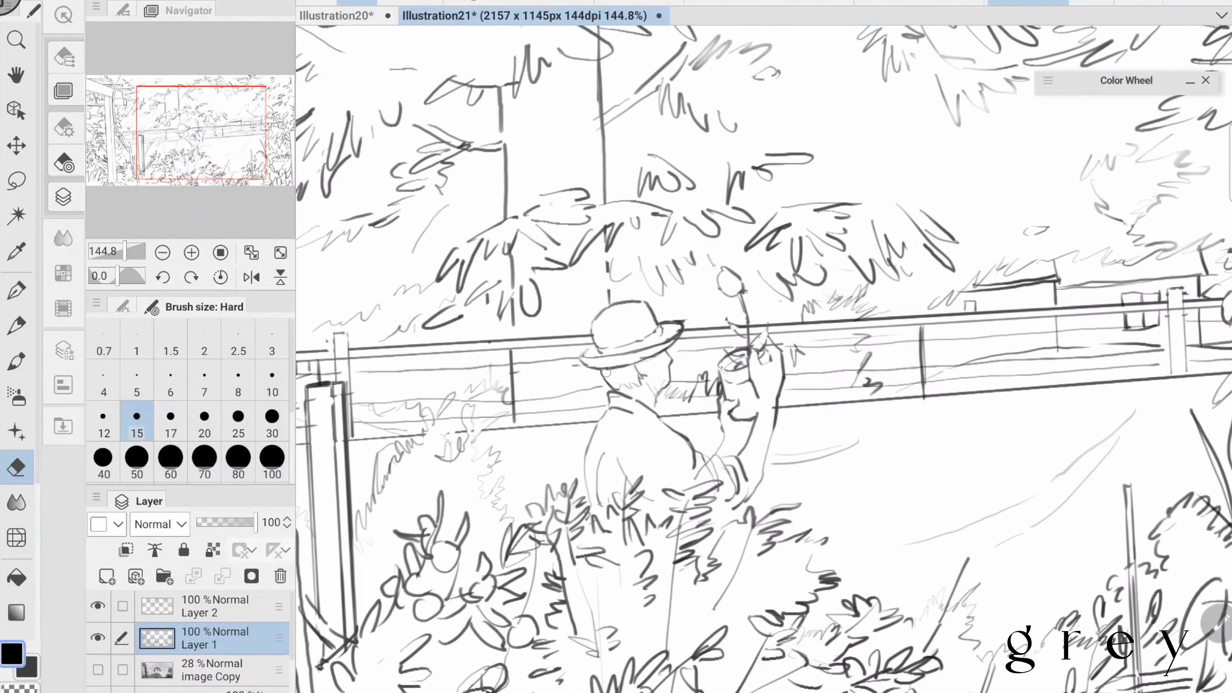
key("b")
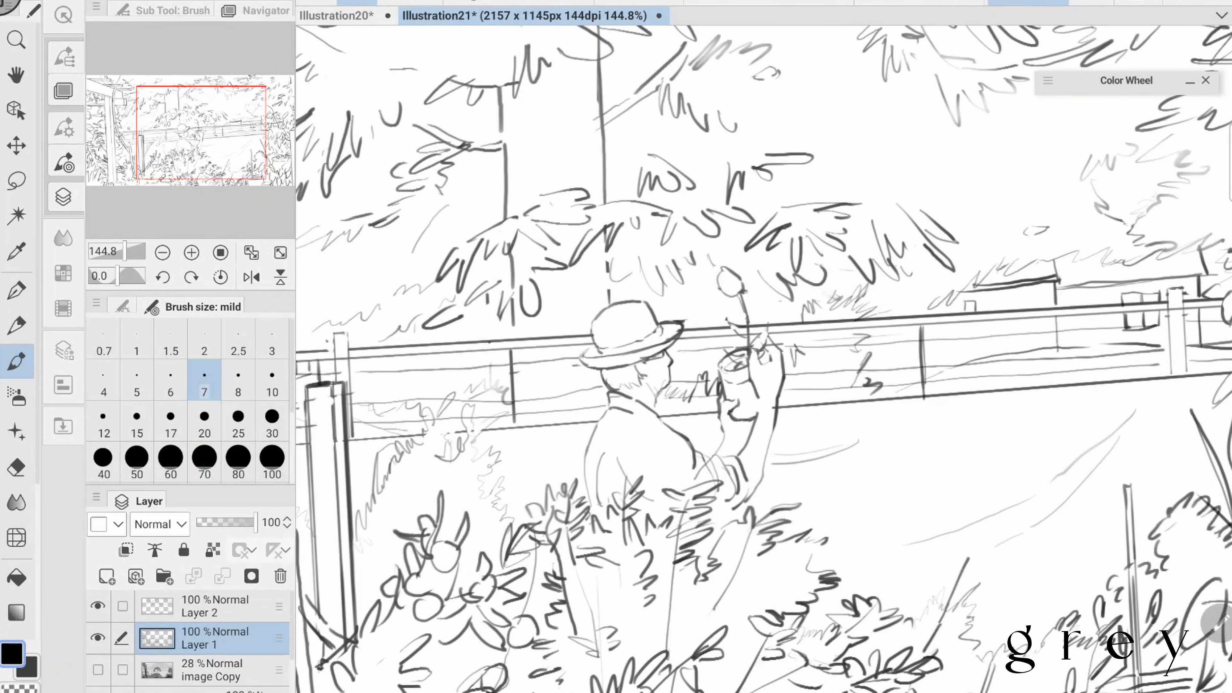
- Refine the figure's facial features and jaw on Layer 1 by alternately erasing and redrawing short strokes
scroll(577, 136, "down", 1)
key("e")
mouse_move(651, 359)
left_mouse_down()
mouse_move(665, 353)
mouse_move(616, 379)
mouse_move(654, 382)
left_mouse_up()
key("b")
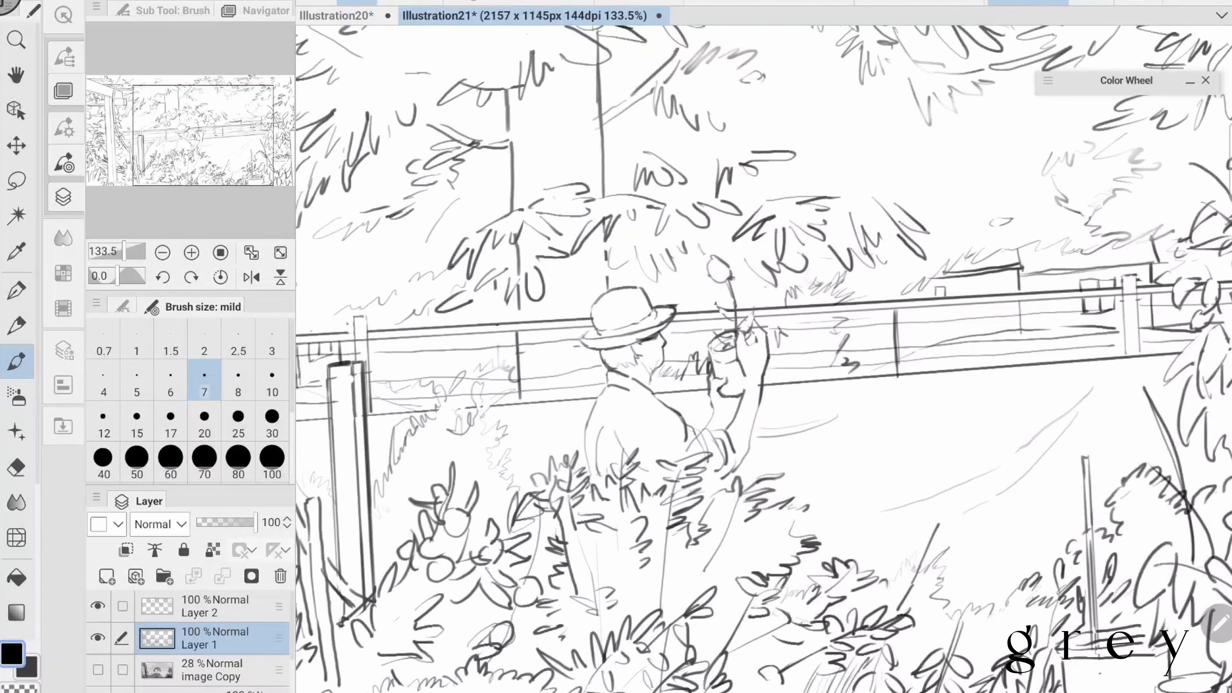
scroll(764, 359, "up", 1)
key("e")
key("b")
scroll(764, 359, "down", 1)
key("e")
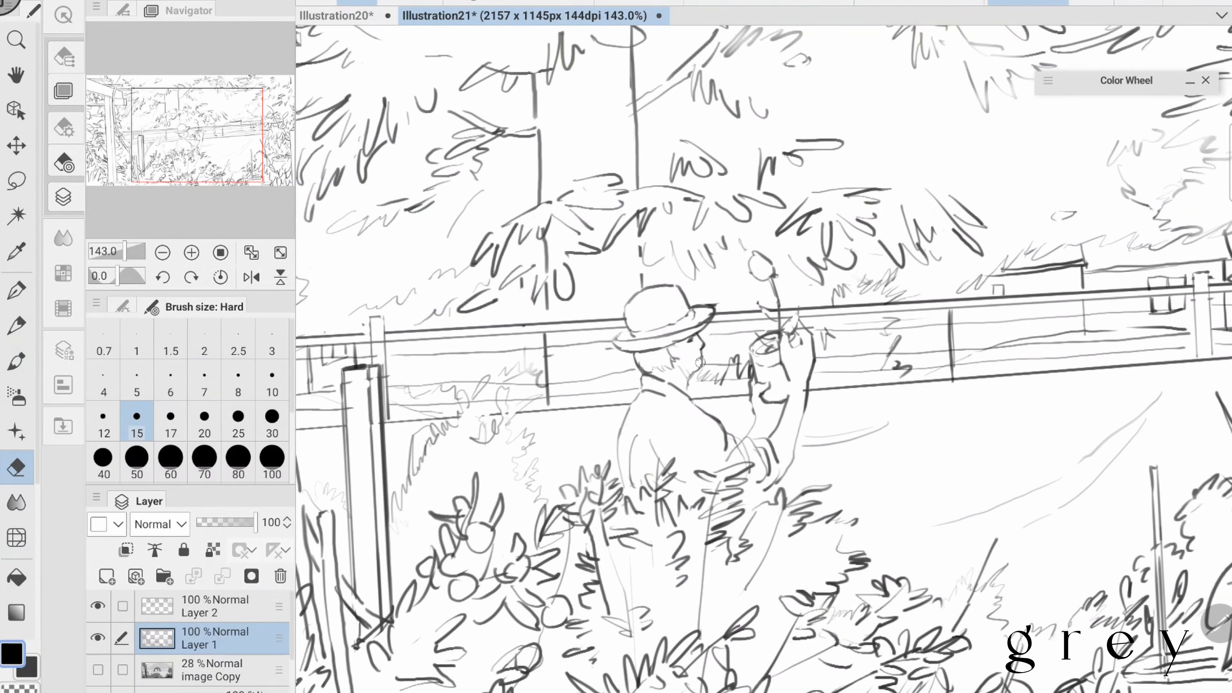
key("b")
scroll(763, 359, "down", 1)
scroll(763, 359, "up", 1)
key("e")
scroll(763, 359, "down", 1)
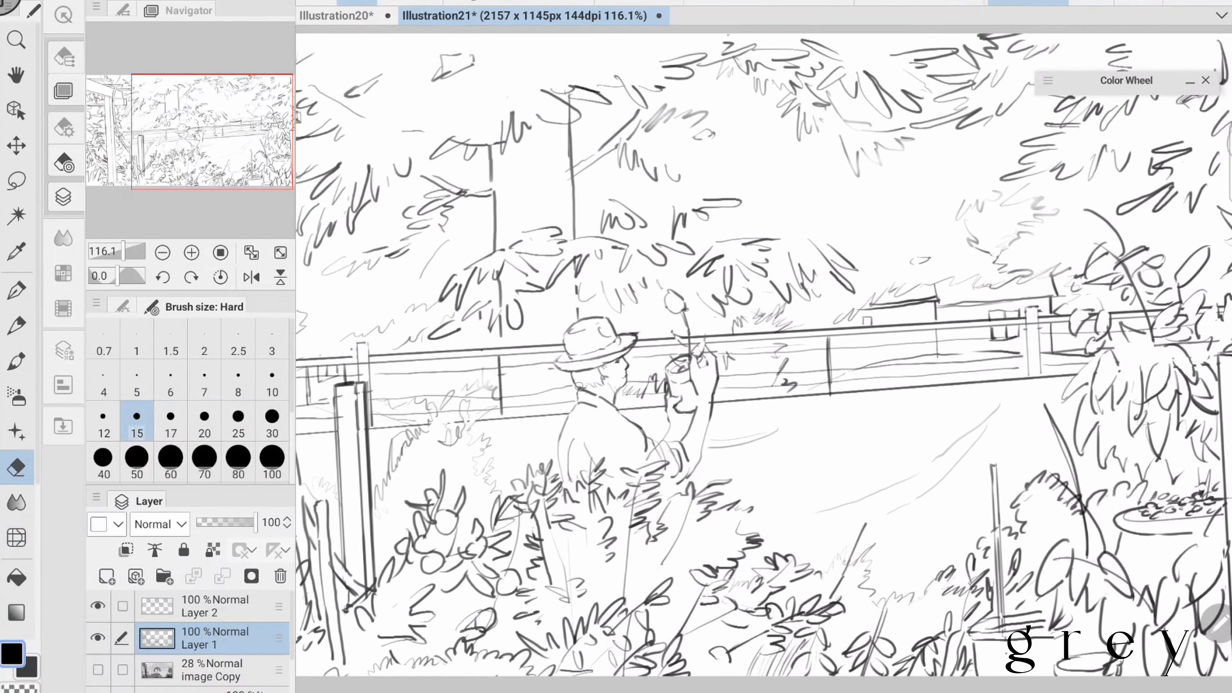
- Erase the rough front contour of the figure's face and redraw the profile of nose, mouth and chin
key("b")
left_click_drag(599, 323, 610, 336)
scroll(764, 359, "down", 2)
left_click_drag(612, 359, 584, 402)
key("e")
left_click_drag(607, 364, 595, 396)
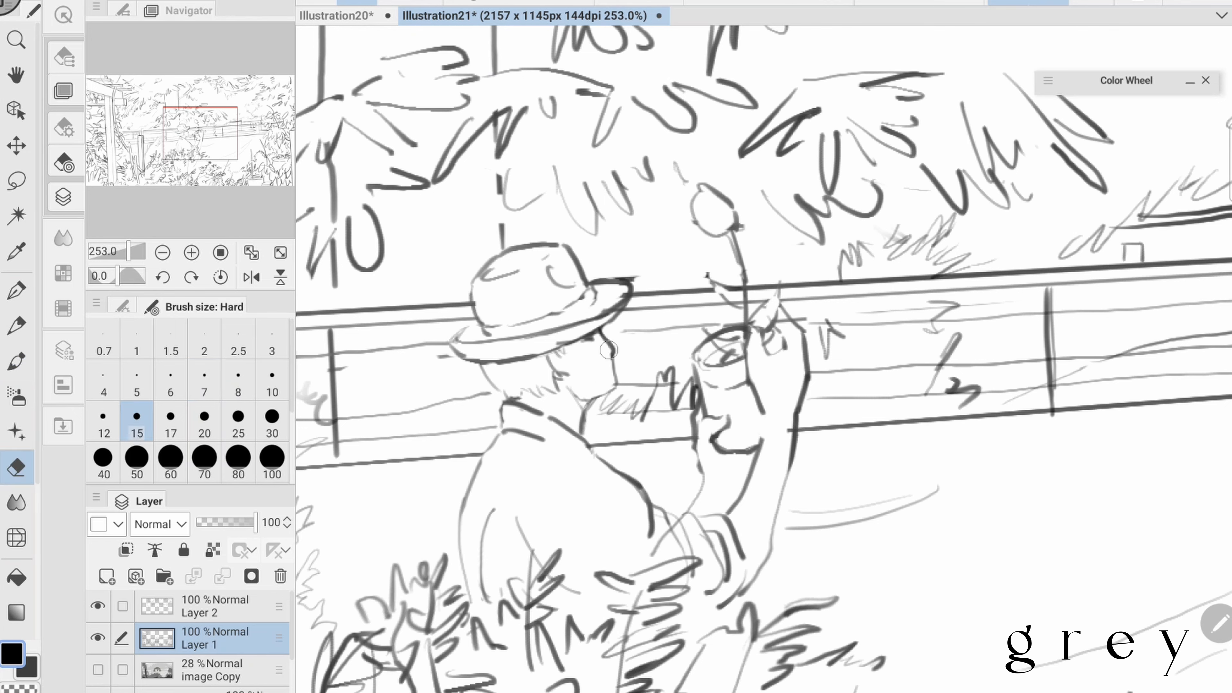
left_click_drag(601, 332, 612, 356)
key("b")
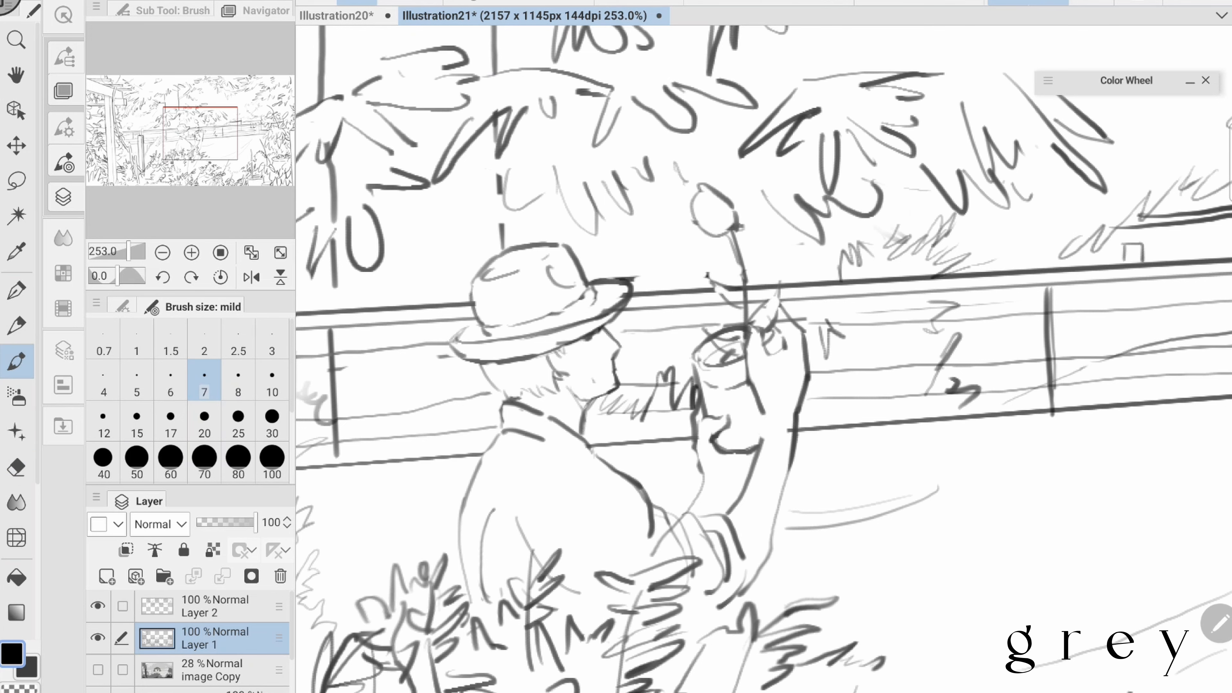
- Clean the lines beside the cheek with the Hard eraser at size 10 and redraw the hair at the nape
key("bracketright")
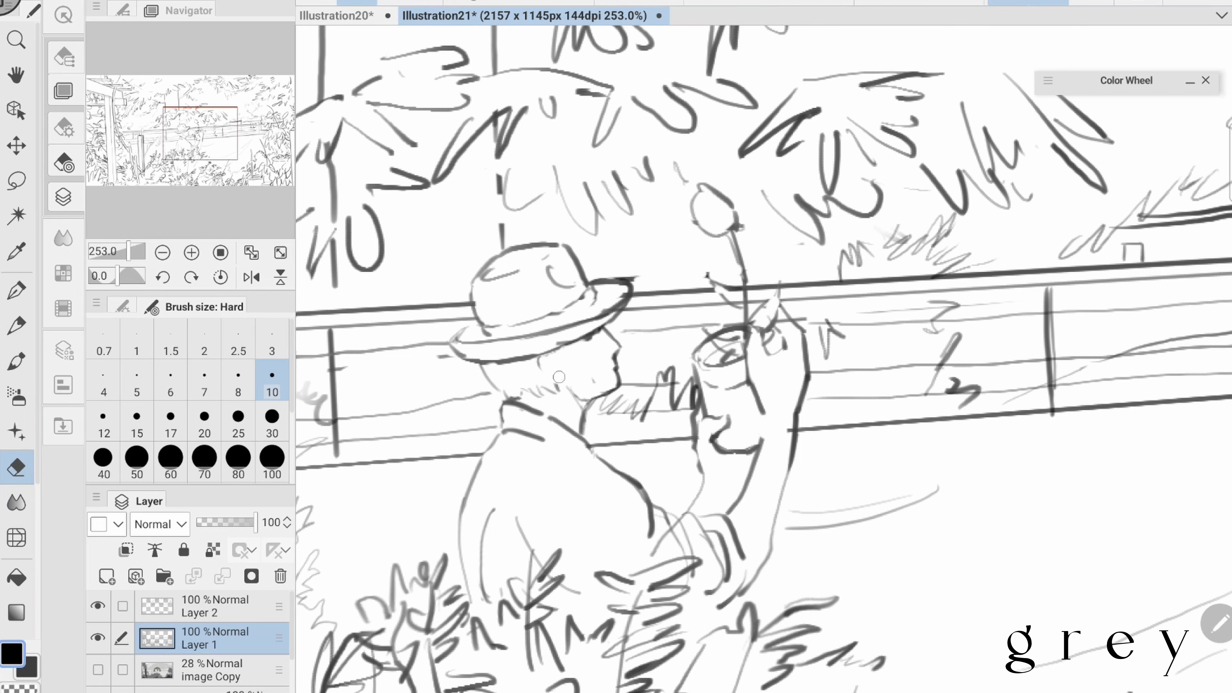
key("bracketleft")
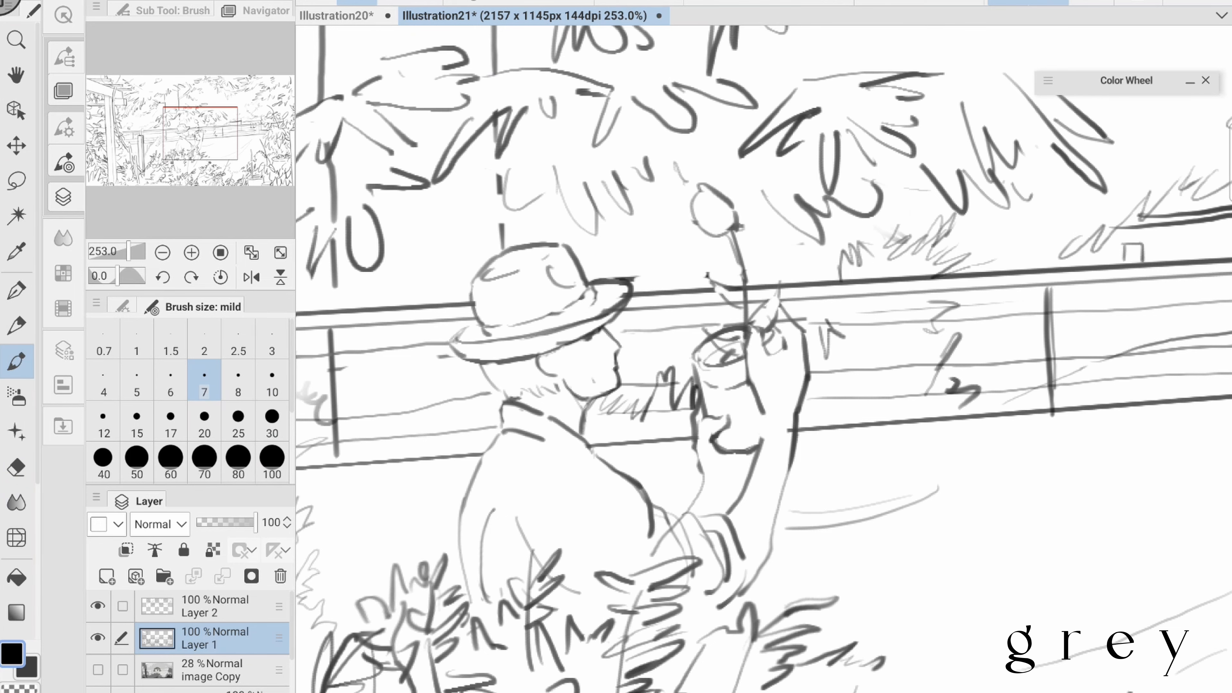
key("e")
scroll(631, 275, "down", 2)
key("b")
left_click_drag(516, 302, 520, 311)
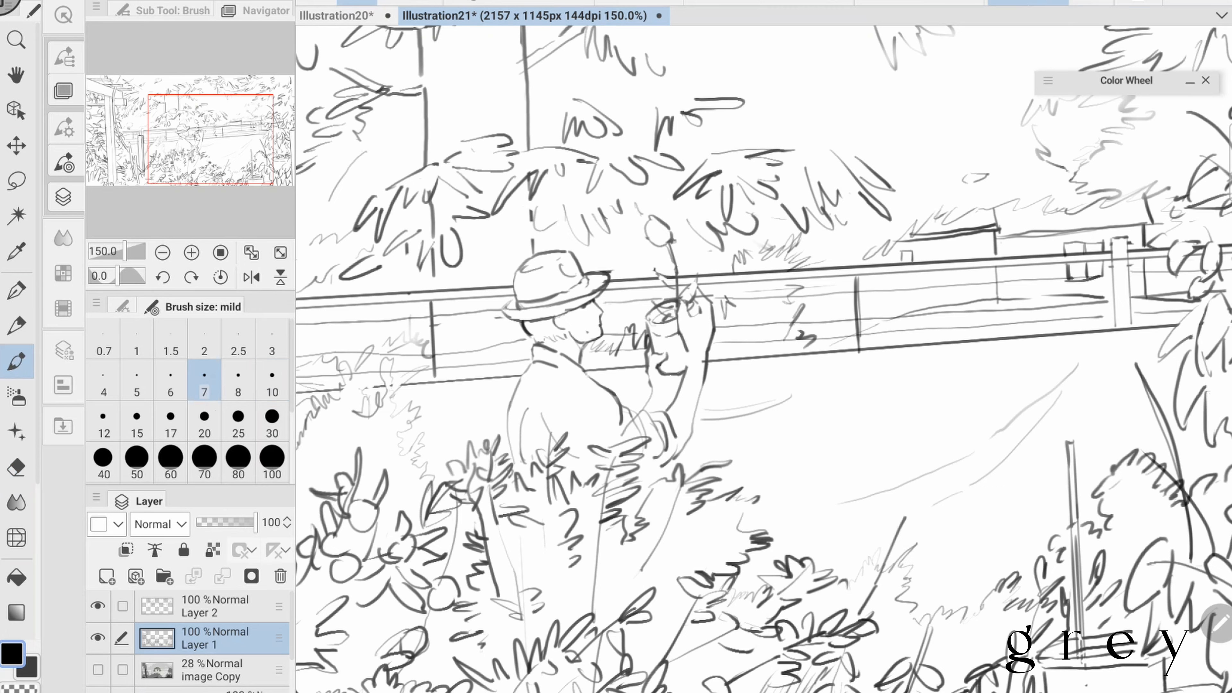
- Correct the front edge of the hat brim and tidy the head lines with alternating eraser and brush strokes
key("e")
left_click_drag(591, 267, 611, 273)
scroll(766, 296, "up", 1)
key("b")
scroll(728, 340, "down", 5)
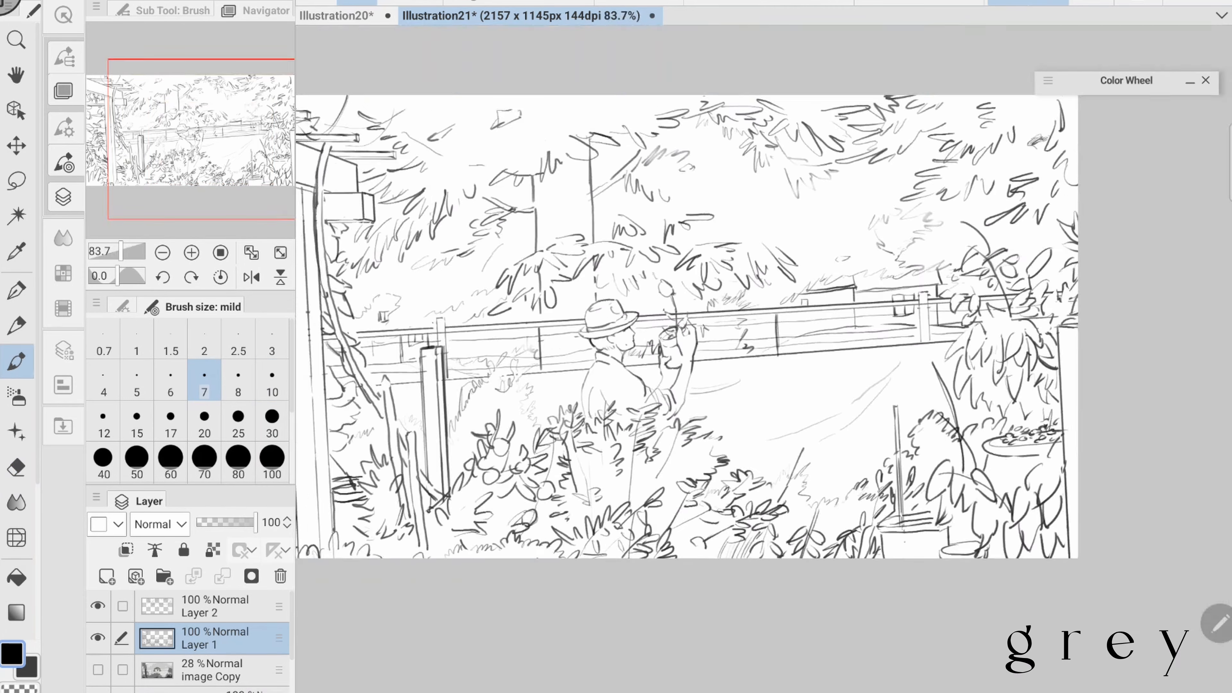
scroll(728, 339, "up", 4)
key("e")
key("b")
key("e")
scroll(763, 359, "down", 1)
key("b")
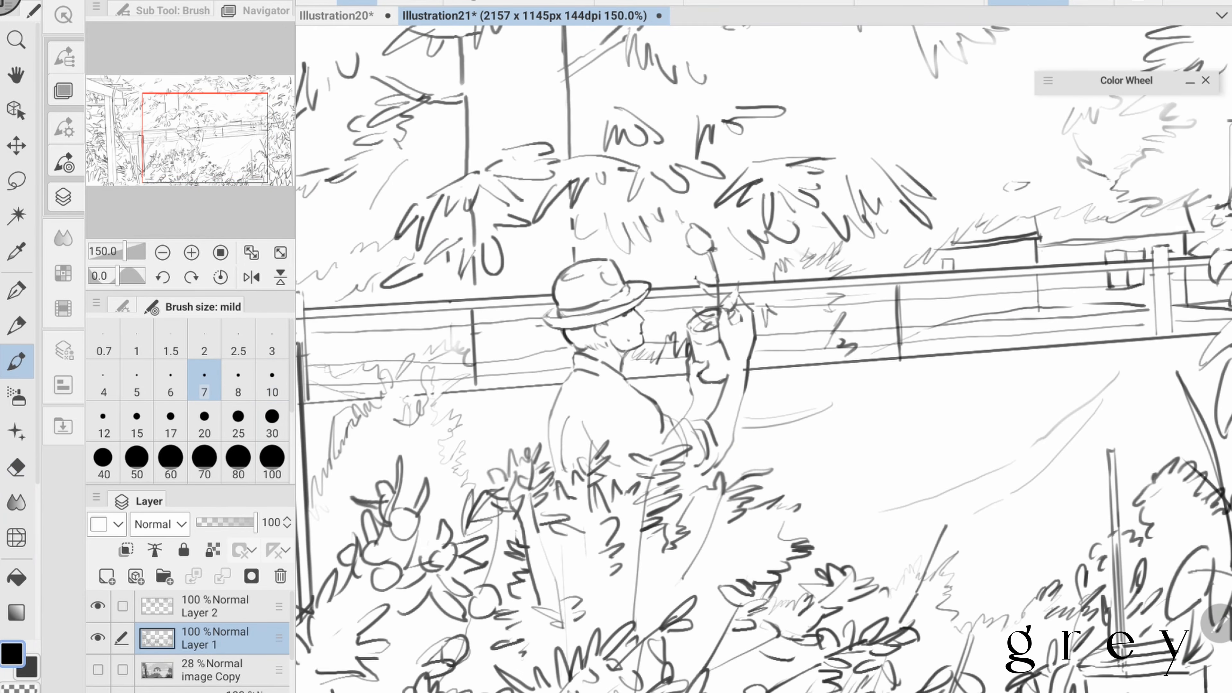
- Erase the back of the hat brim and redraw the brim, crown and hatband, touching up the jaw and neck
left_click_drag(763, 359, 668, 298)
key("e")
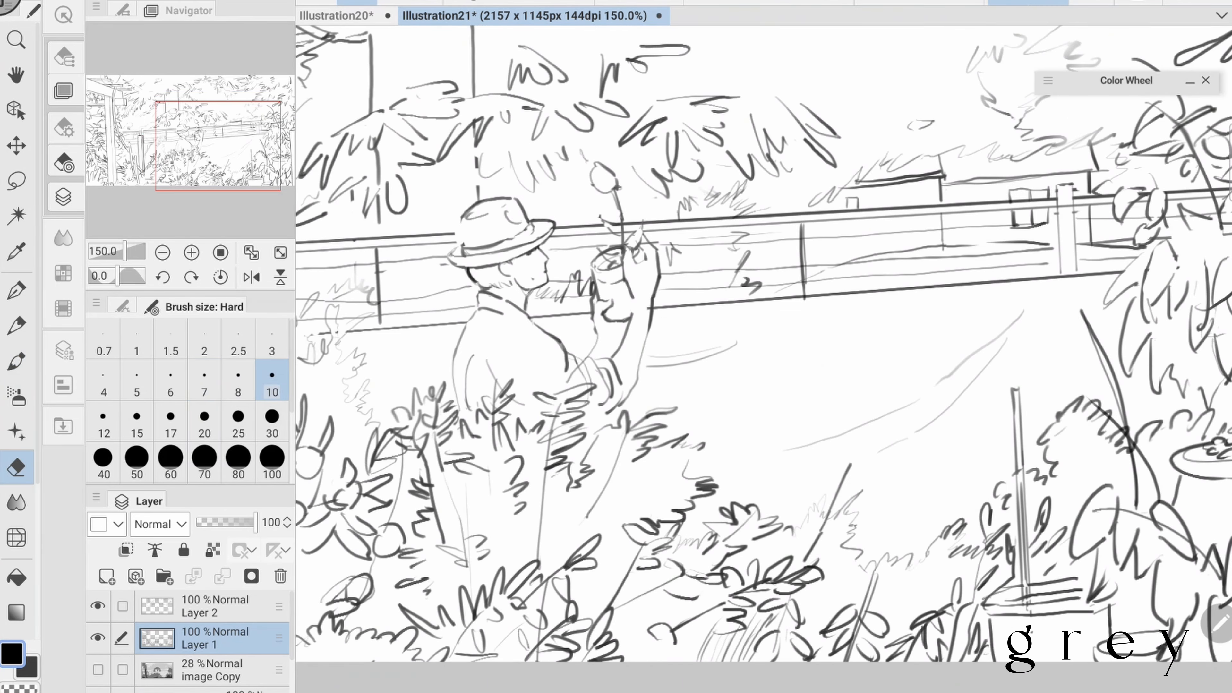
left_click_drag(458, 234, 451, 250)
key("b")
left_click_drag(461, 246, 457, 269)
left_click_drag(462, 222, 530, 221)
scroll(763, 359, "down", 3)
scroll(764, 359, "up", 1)
mouse_move(528, 282)
left_mouse_down()
mouse_move(511, 319)
mouse_move(519, 357)
left_mouse_up()
scroll(764, 359, "up", 3)
key("e")
scroll(764, 359, "down", 3)
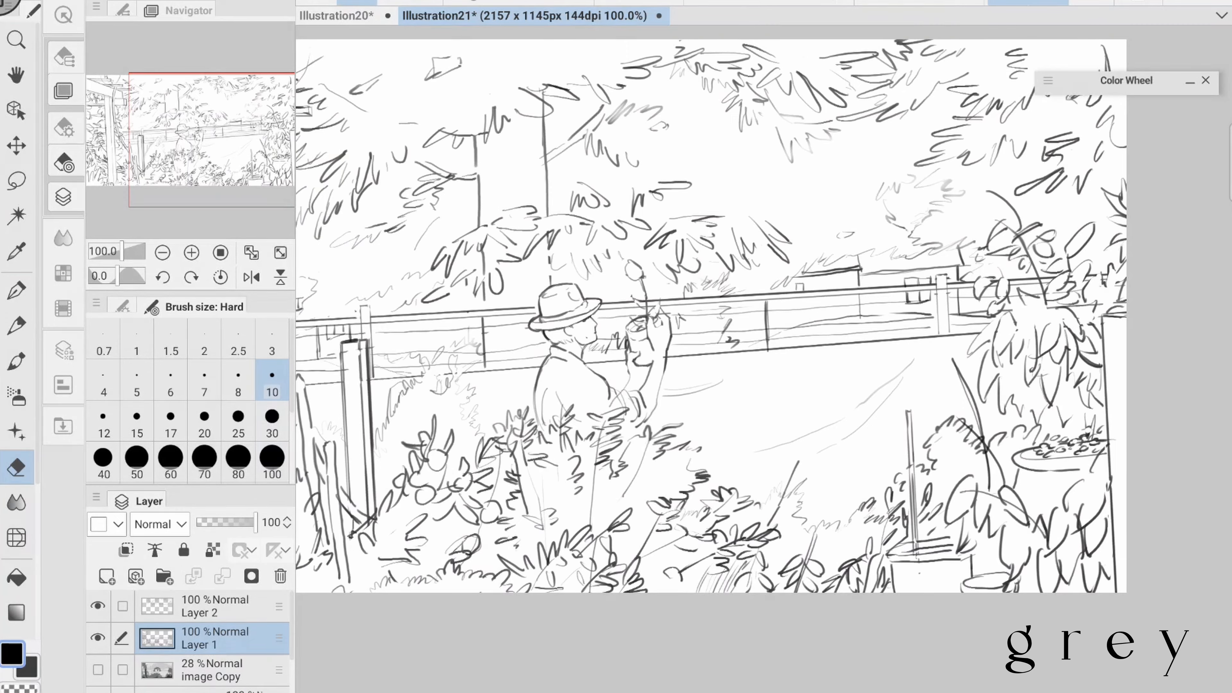
- Lasso the figure's hatted head on Layer 1, apply a transform to it and deselect
scroll(504, 372, "up", 2)
key("l")
mouse_move(528, 315)
left_mouse_down()
mouse_move(623, 335)
mouse_move(528, 320)
left_mouse_up()
scroll(647, 343, "down", 2)
key("ctrl+t")
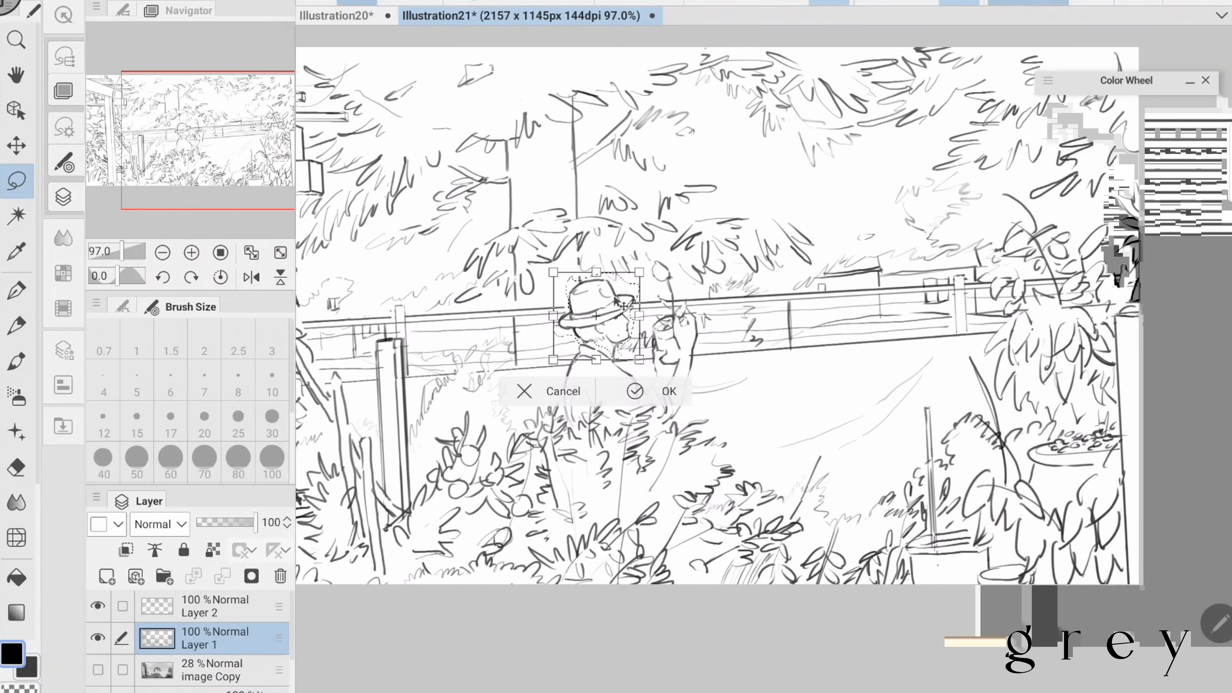
key("Return")
key("ctrl+d")
- Redraw the small pot and the raised hand and forearm of the figure with the mild brush
scroll(614, 300, "down", 1)
key("b")
left_click_drag(695, 374, 673, 420)
scroll(660, 349, "up", 3)
left_click_drag(659, 352, 682, 356)
scroll(679, 349, "down", 1)
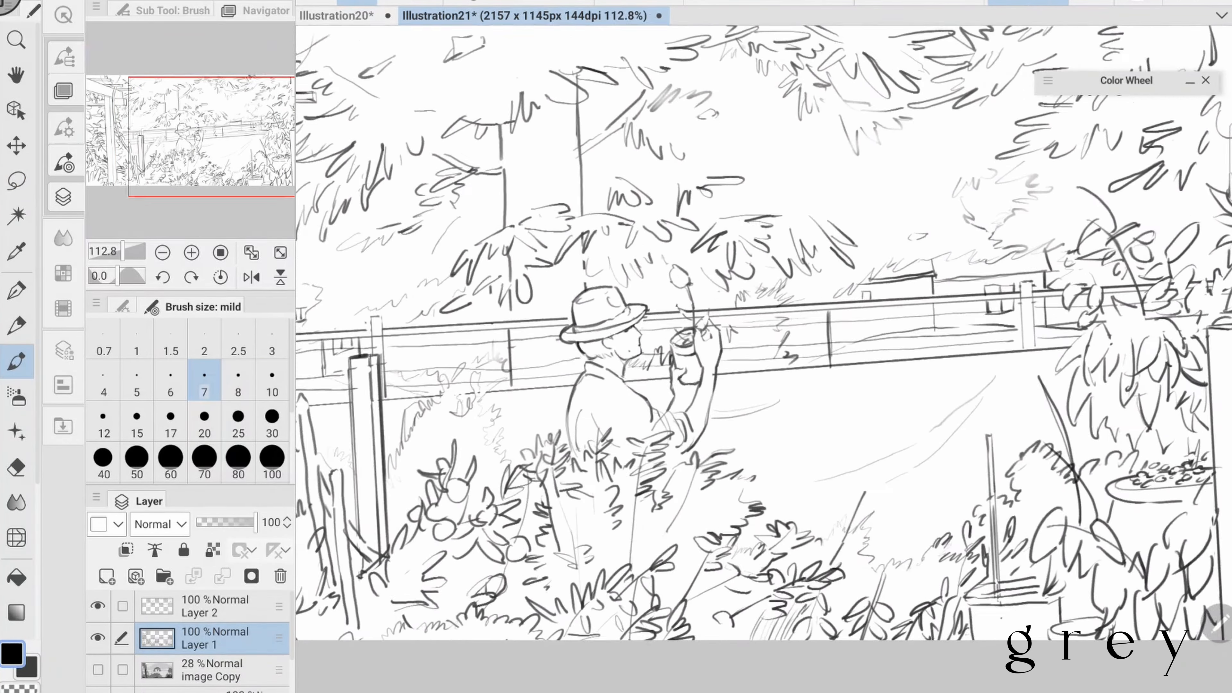
scroll(679, 350, "down", 2)
scroll(679, 349, "up", 3)
scroll(679, 349, "down", 1)
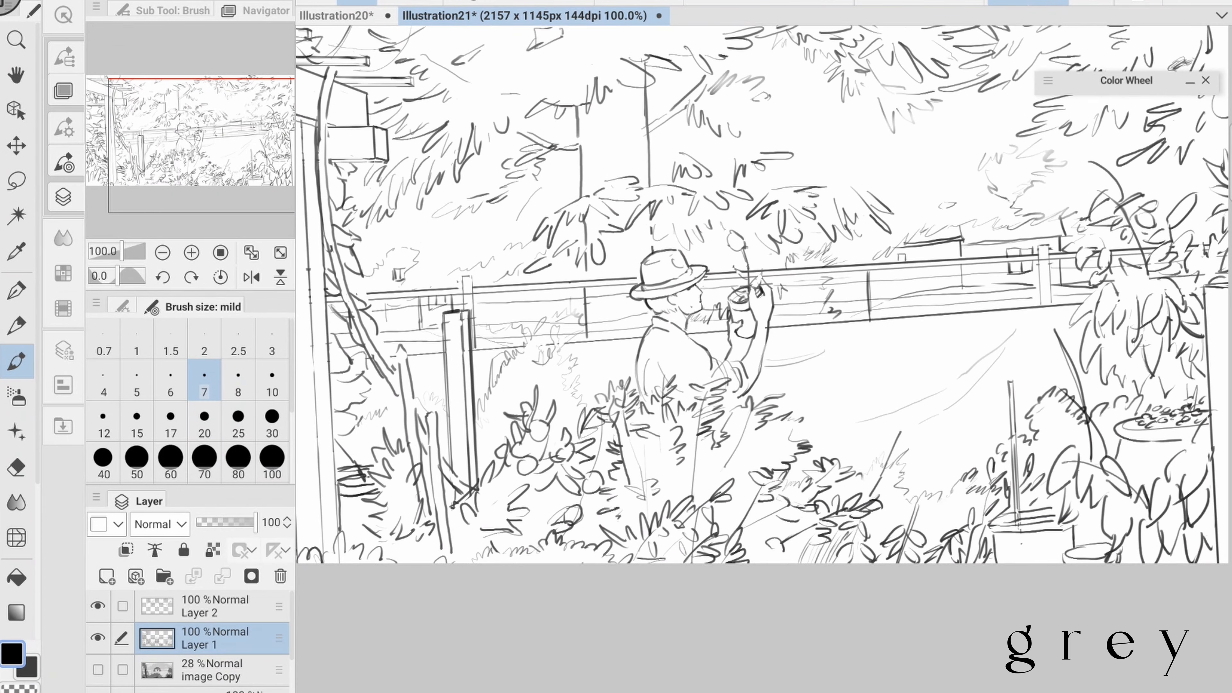
- Clean up the lines of the figure's pot and forearm with eraser and brush, and save the drawing
key("e")
left_click_drag(738, 322, 748, 331)
key("b")
key("e")
key("b")
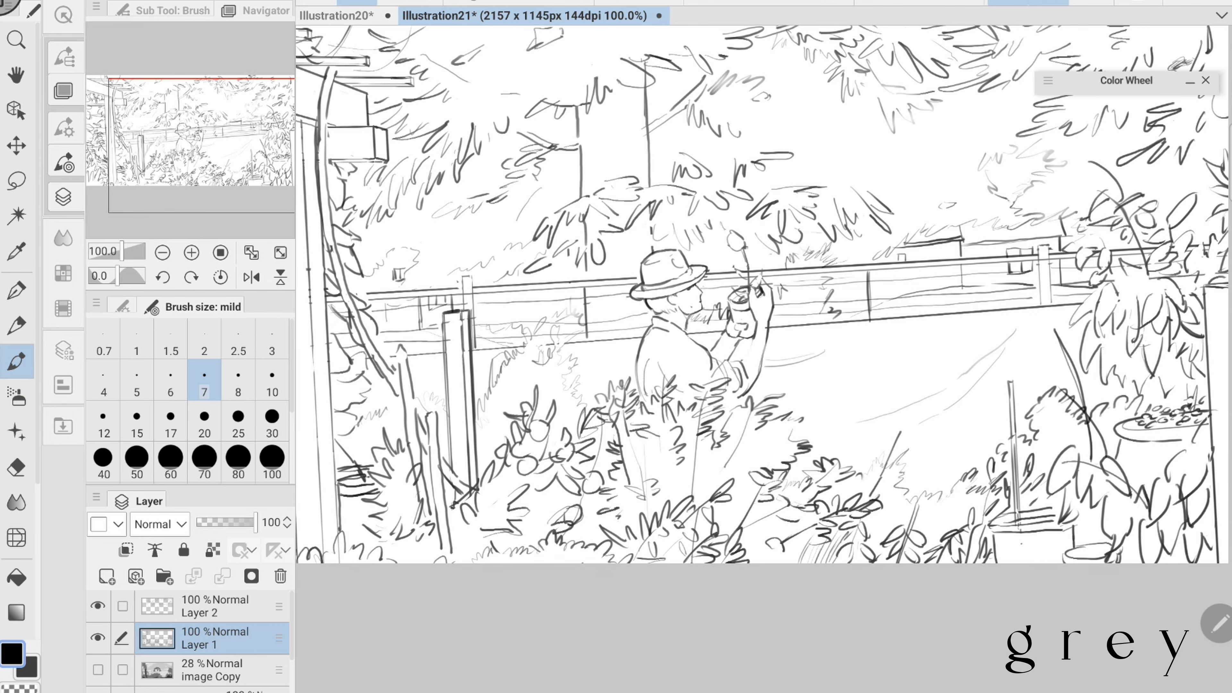
scroll(694, 310, "down", 2)
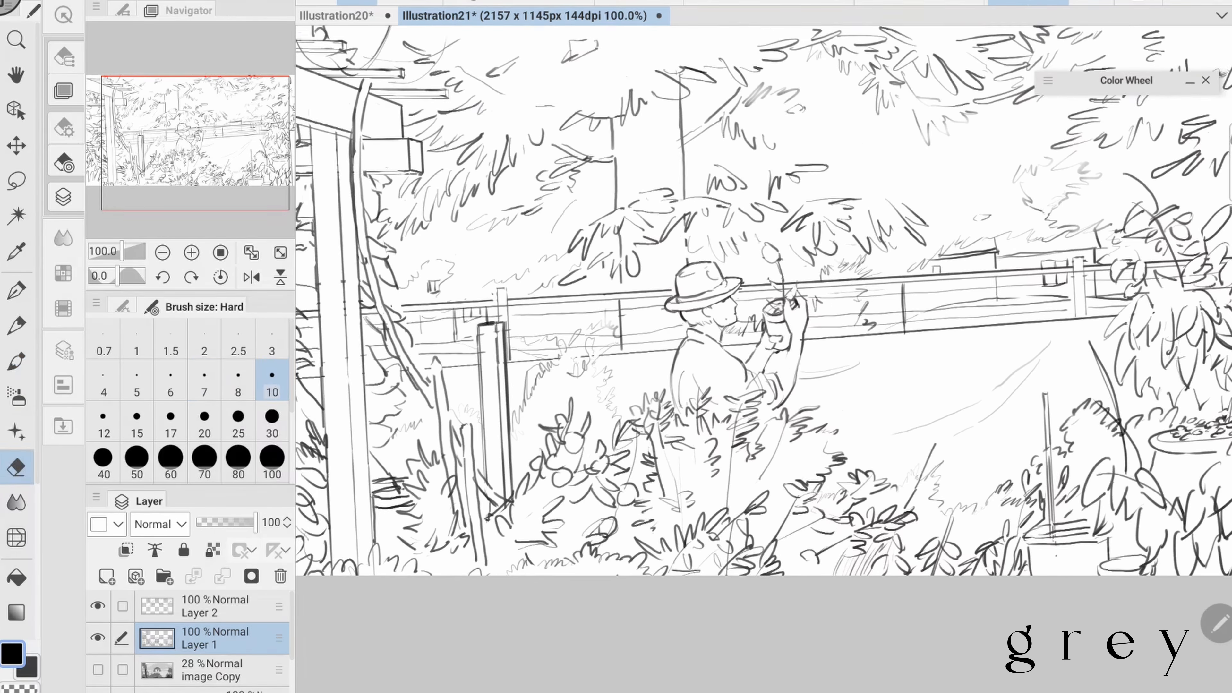
key("ctrl+s")
- Sketch light grass strokes on the open ground beside the central bush in a mirrored view, and restore the normal orientation
scroll(694, 311, "down", 2)
key("h")
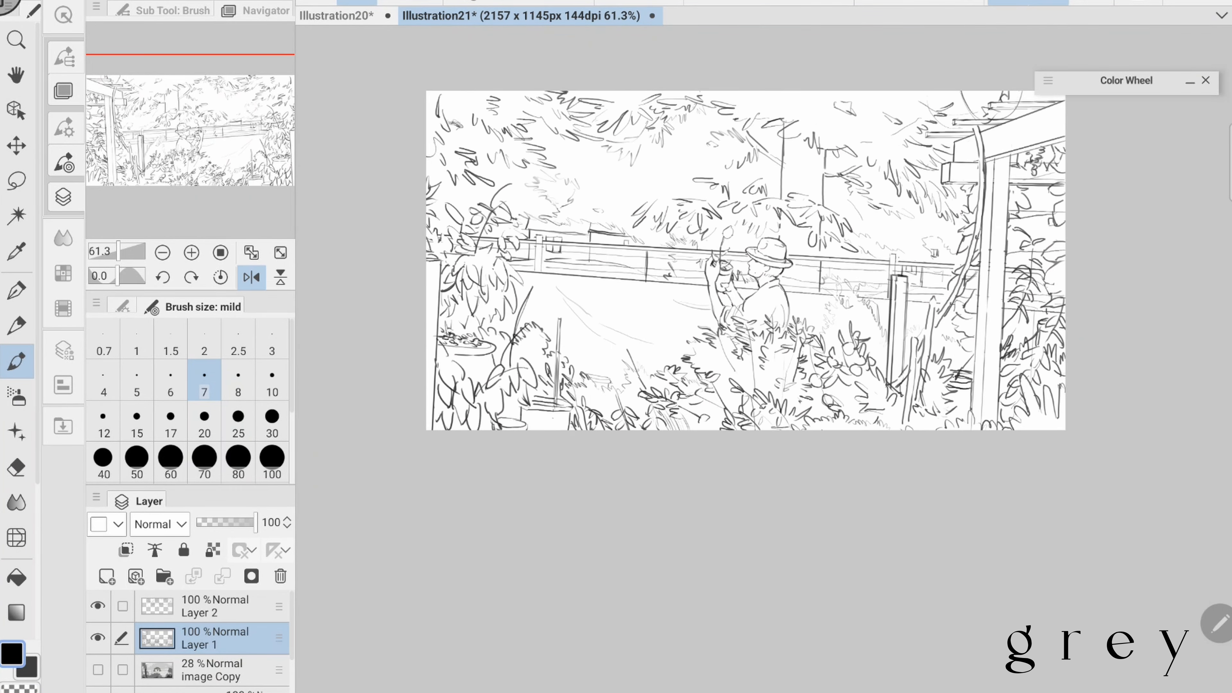
scroll(737, 272, "down", 2)
scroll(737, 272, "up", 2)
left_click_drag(581, 375, 599, 396)
scroll(737, 286, "down", 2)
scroll(733, 291, "up", 2)
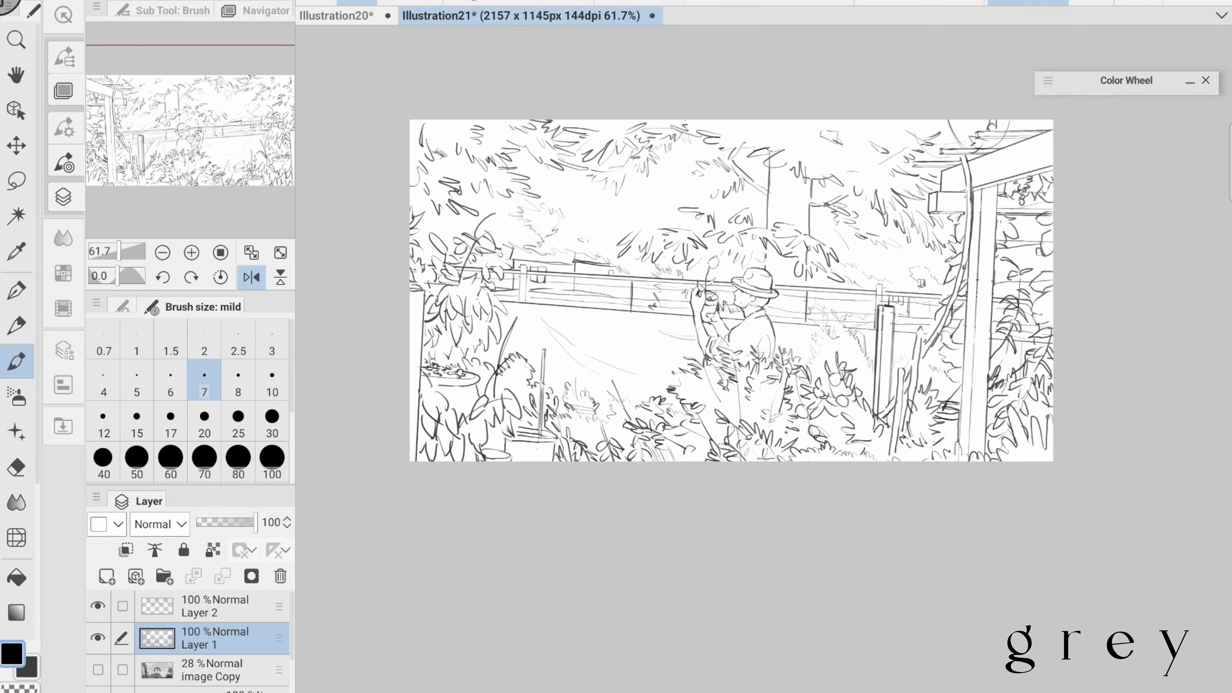
scroll(733, 291, "down", 2)
left_click(251, 277)
- Refine the low grass between the central bush and the planter with alternating eraser and brush strokes
left_click_drag(786, 302, 695, 310)
key("e")
key("b")
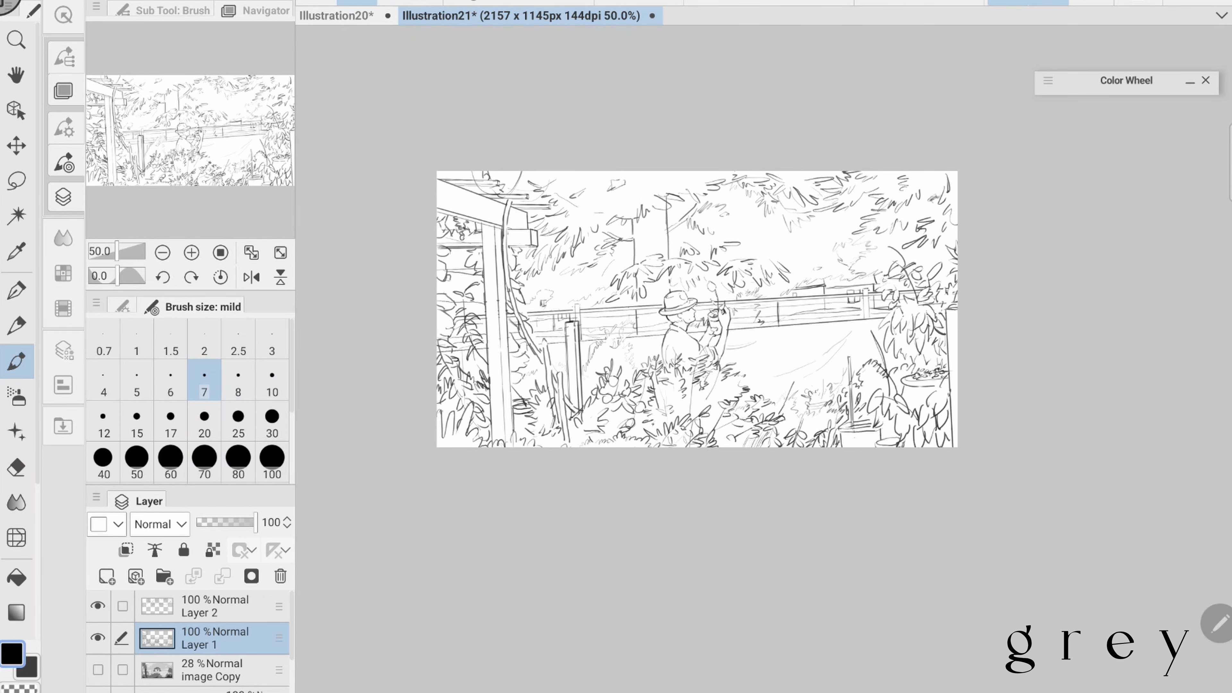
scroll(695, 310, "up", 1)
key("e")
left_click_drag(819, 388, 794, 404)
scroll(793, 404, "up", 2)
scroll(794, 404, "down", 1)
key("b")
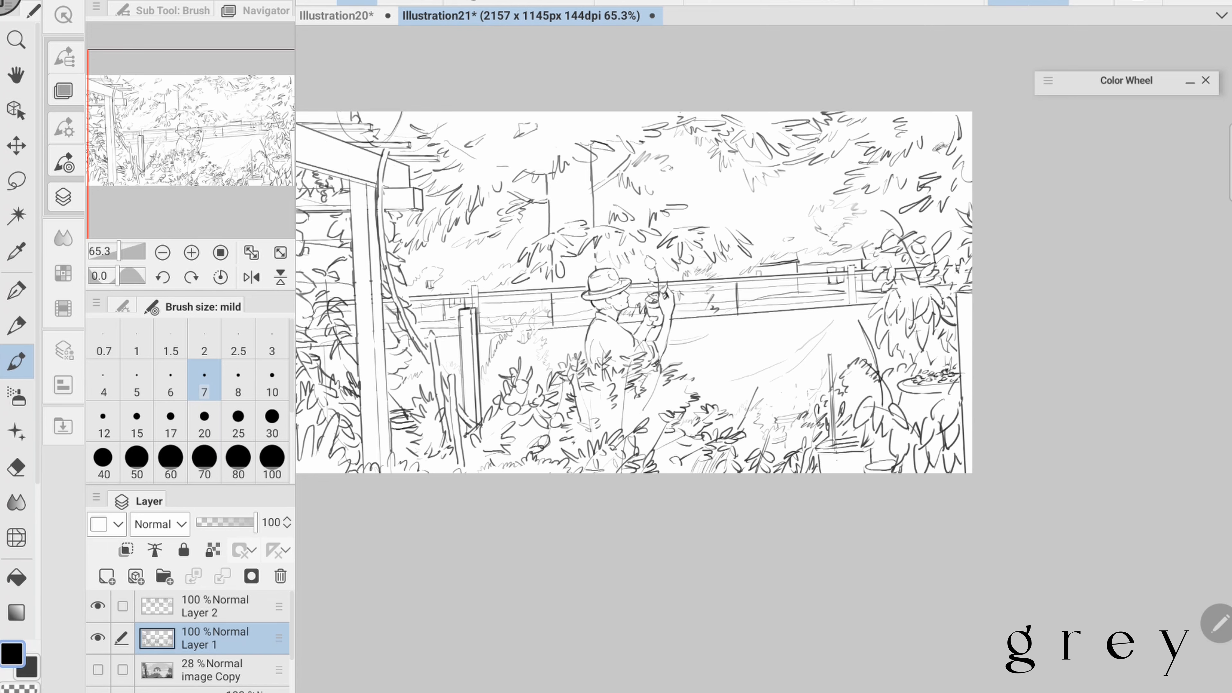
scroll(681, 466, "down", 2)
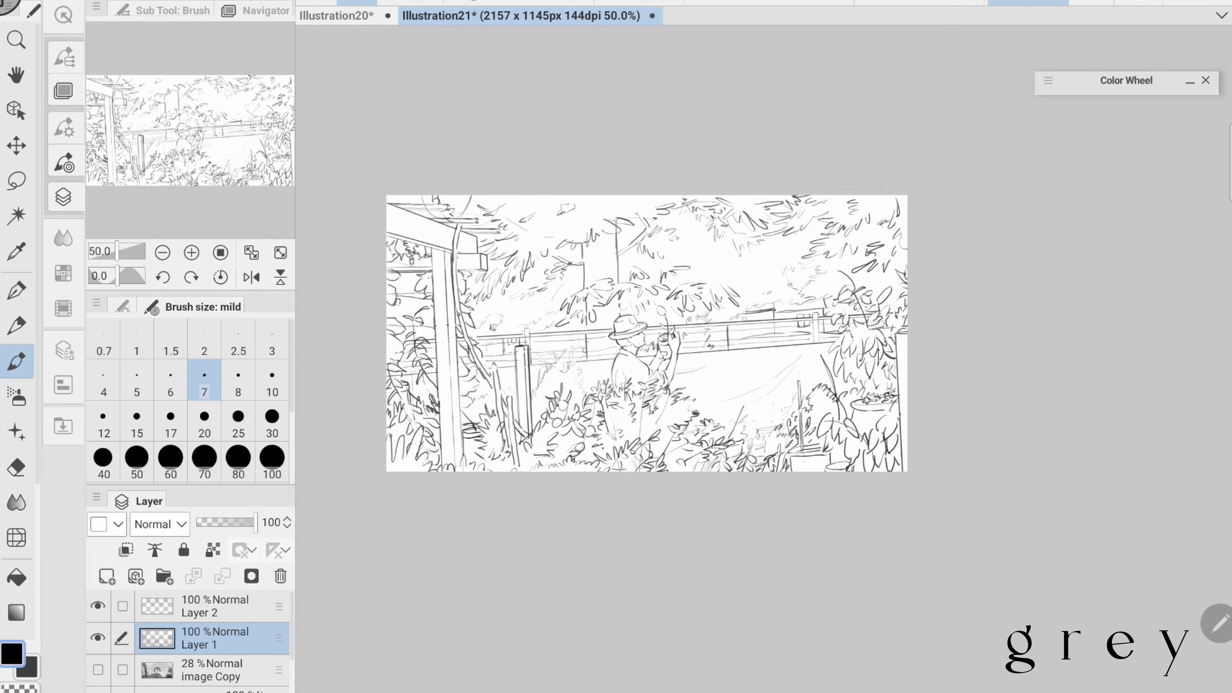
- Draw a spiky grass tuft beside the planter with the view mirrored, and flip the view back
scroll(816, 303, "down", 1)
key("h")
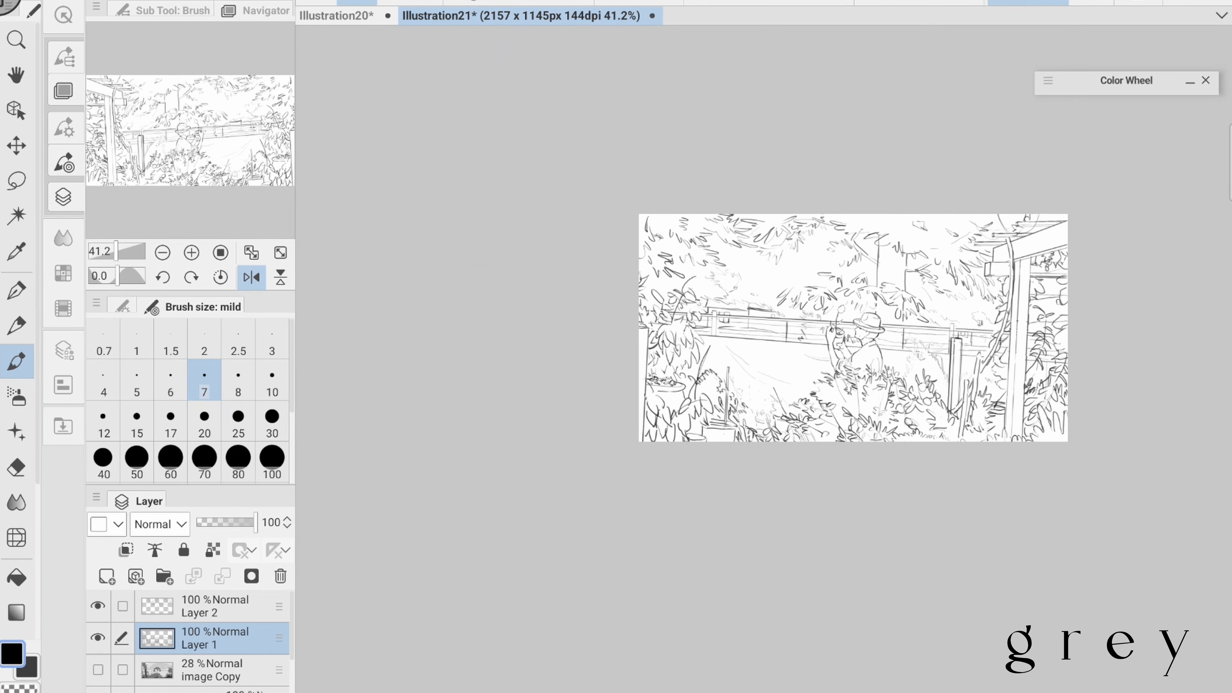
scroll(739, 319, "up", 1)
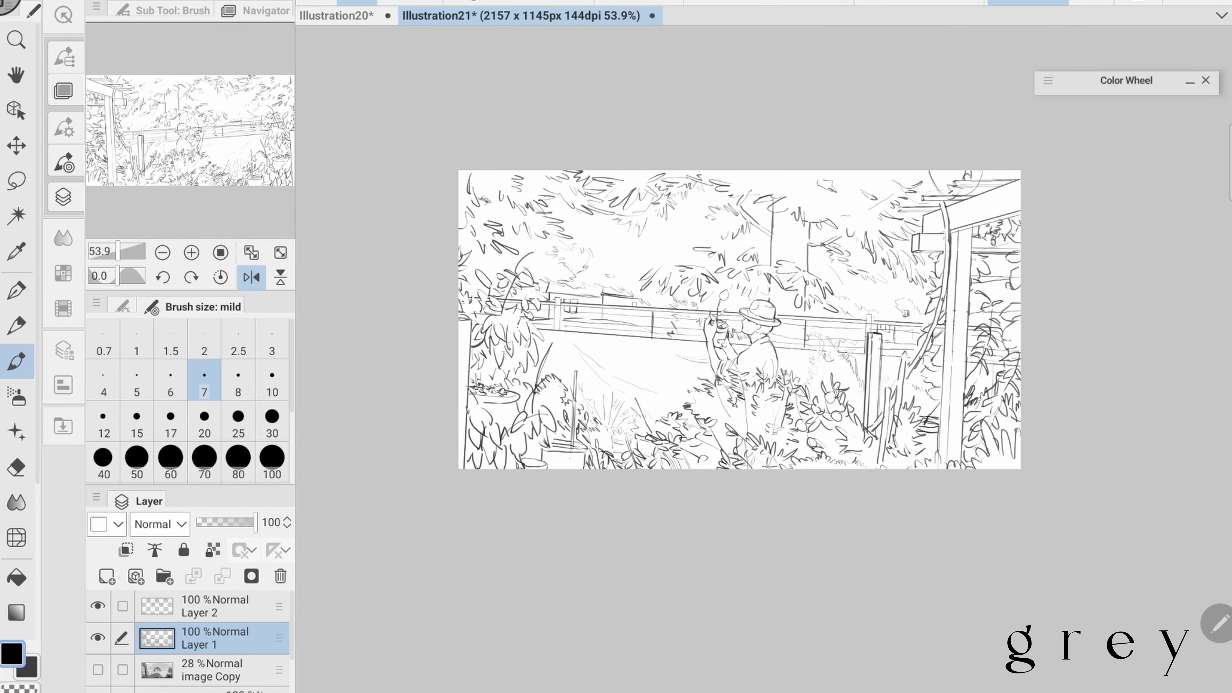
key("e")
key("h")
key("b")
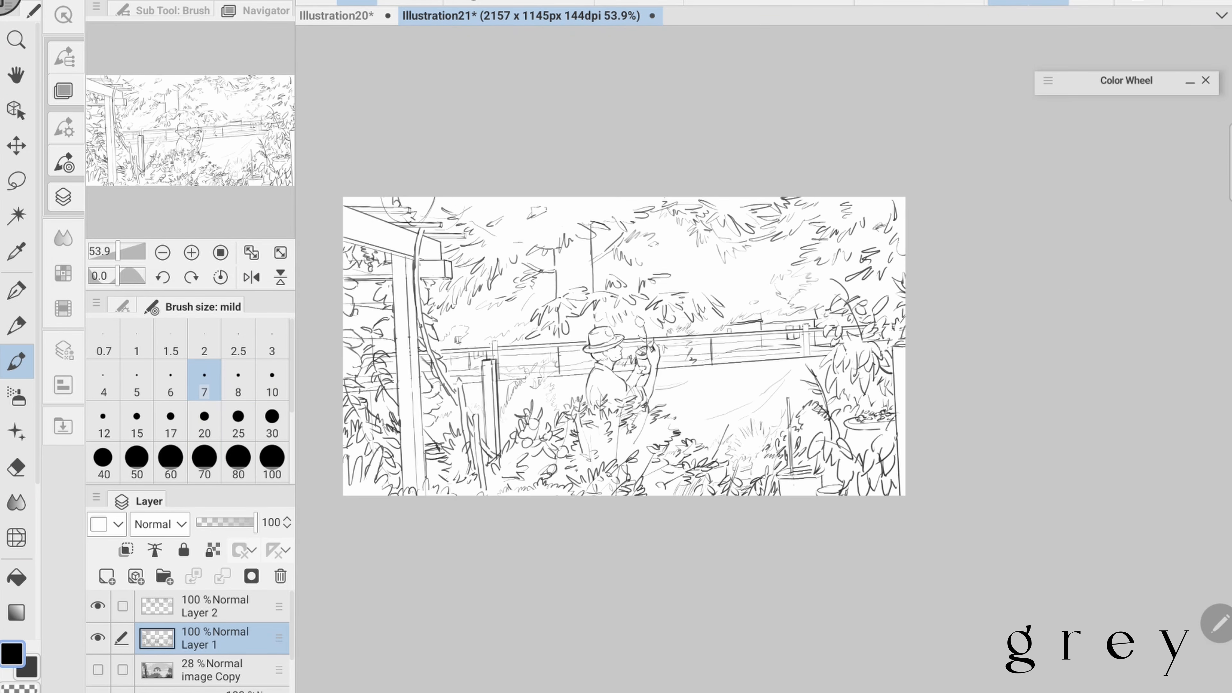
- Touch up the plants along the lower edge of the drawing with eraser and brush, and save the file
key("e")
scroll(870, 359, "up", 2)
key("b")
left_click_drag(794, 475, 825, 492)
scroll(897, 475, "down", 2)
key("ctrl+s")
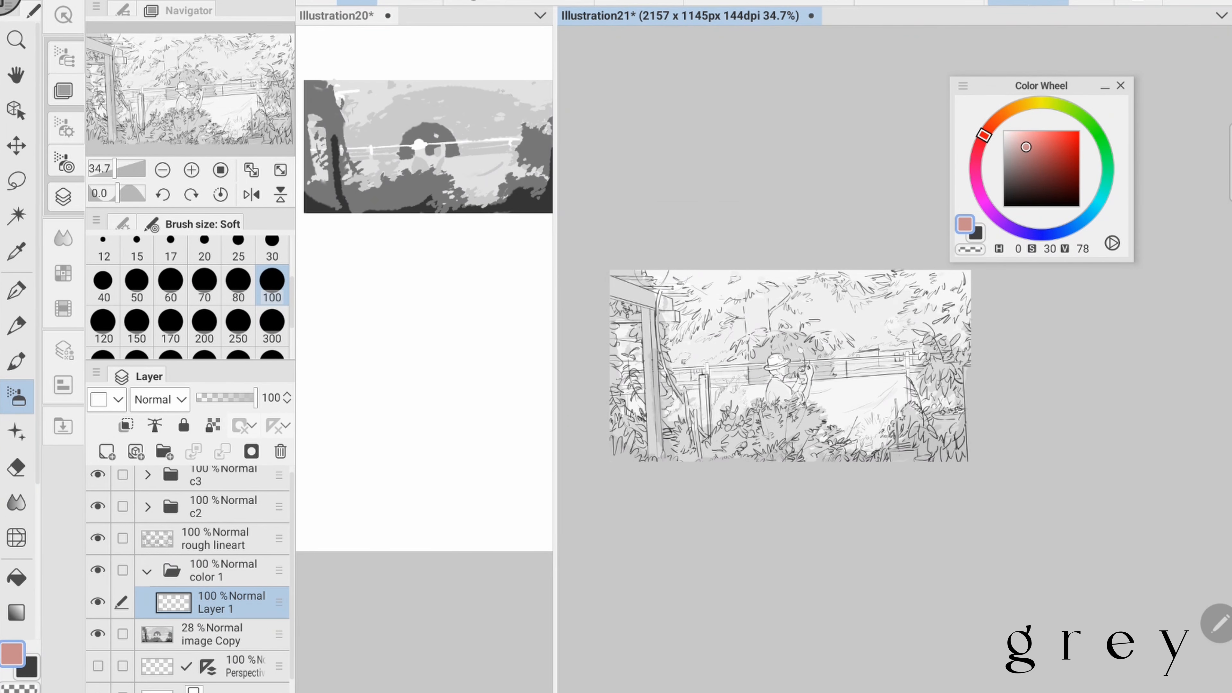
- Block in the upper background with light yellow-green on the color 1 layer, using the Soft brush at size 170
left_click(1071, 109)
mouse_move(708, 320)
left_mouse_down()
mouse_move(717, 356)
mouse_move(729, 335)
left_mouse_up()
left_click(170, 326)
left_click_drag(788, 301, 902, 330)
mouse_move(742, 317)
left_mouse_down()
mouse_move(694, 291)
mouse_move(948, 325)
left_mouse_up()
left_click_drag(795, 352, 824, 366)
left_click_drag(630, 322, 626, 376)
left_click_drag(744, 335, 773, 357)
- Paint the tree mass behind the railing with mid green (H 101, S 37, V 62), using brush sizes 170 and 100
left_click(1031, 159)
left_click(1085, 118)
left_click_drag(851, 331, 895, 322)
left_click_drag(795, 311, 951, 330)
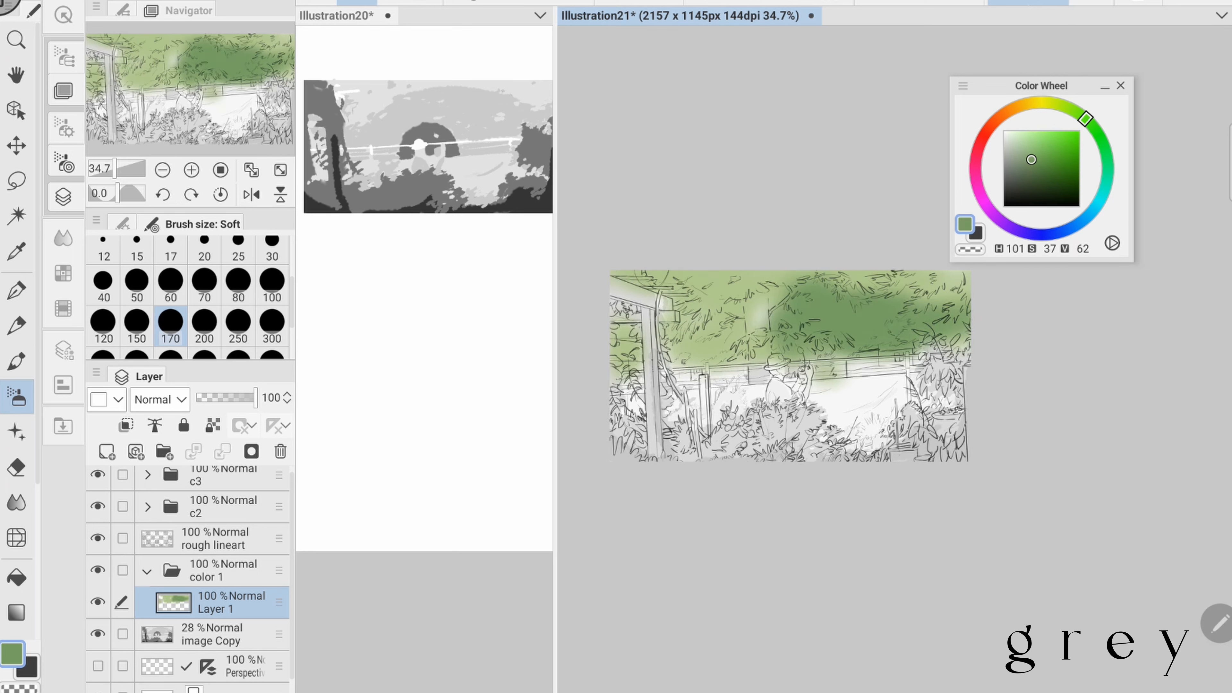
left_click(272, 285)
mouse_move(739, 325)
left_mouse_down()
mouse_move(681, 354)
mouse_move(771, 359)
left_mouse_up()
- Dab light blue (H 187, S 39, V 83) gaps into the canopy and behind the railing at brush size 60
left_click(1032, 144)
left_click(1094, 208)
left_click(170, 285)
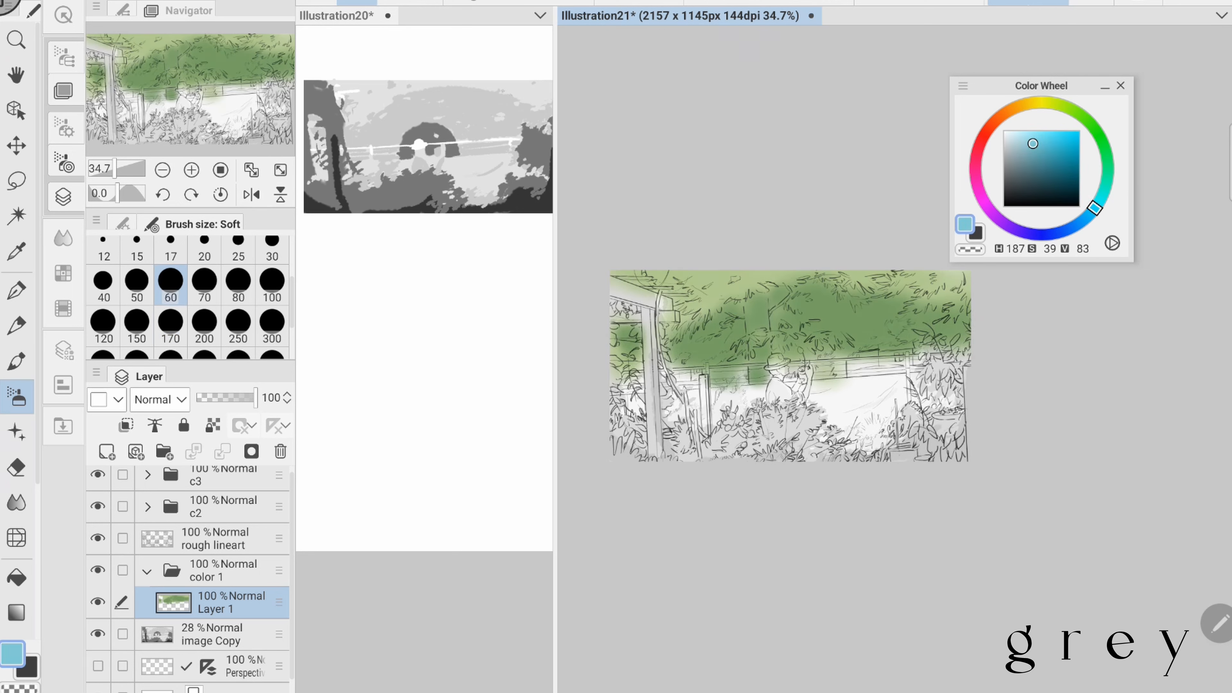
- Fill the field behind the figure and the veranda post with pale yellow, using the Soft brush at size 170
left_click(1067, 106)
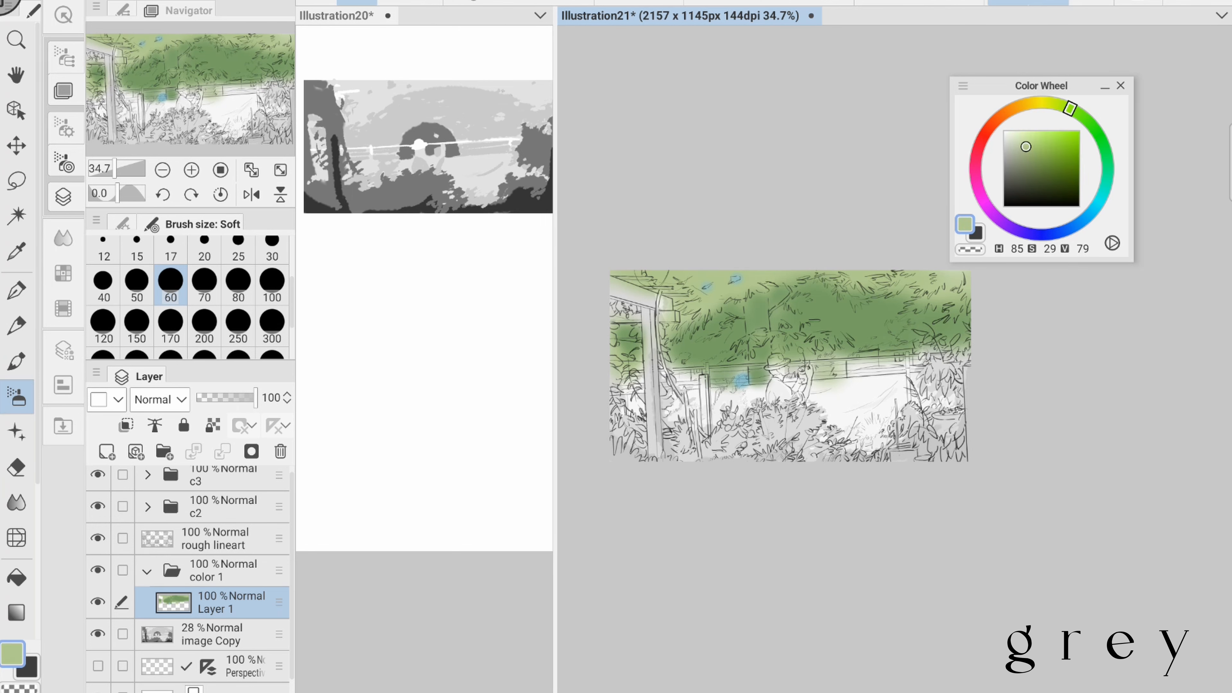
left_click(1042, 102)
left_click(1031, 143)
mouse_move(837, 390)
left_mouse_down()
mouse_move(872, 422)
mouse_move(897, 388)
mouse_move(877, 427)
mouse_move(887, 440)
left_mouse_up()
left_click(1018, 143)
left_click(171, 326)
left_click(1030, 138)
mouse_move(856, 381)
left_mouse_down()
mouse_move(921, 384)
mouse_move(897, 412)
left_mouse_up()
left_click_drag(757, 393, 673, 408)
left_click_drag(933, 388, 957, 405)
- Paint the figure's hat straw yellow with the Soft brush at size 17
scroll(784, 309, "up", 3)
left_click(1022, 133)
left_click(170, 248)
mouse_move(766, 382)
left_mouse_down()
mouse_move(788, 376)
mouse_move(788, 413)
left_mouse_up()
- Colour the figure's face and raised arm in muted skin and beige tones at brush size 17
scroll(796, 379, "down", 4)
left_click(1008, 111)
left_click(1031, 159)
left_click(1019, 106)
left_click(1015, 144)
scroll(794, 386, "up", 4)
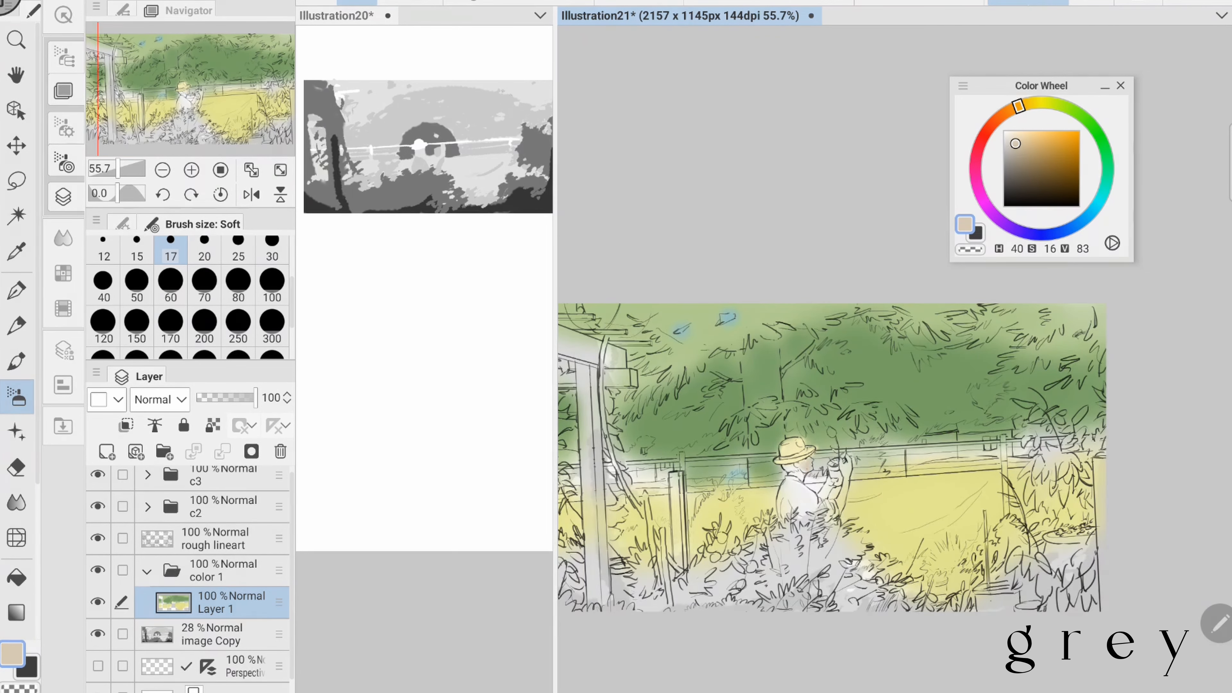
left_click_drag(835, 479, 823, 498)
- Paint the large bush in front of the figure green with the Soft brush at size 170
scroll(790, 321, "down", 3)
left_click(171, 325)
left_click(412, 190, "alt")
left_click(1093, 127)
mouse_move(809, 446)
left_mouse_down()
mouse_move(871, 456)
mouse_move(870, 473)
left_mouse_up()
- Paint the foliage at both sides of the picture and the lower bushes with green (H 119, S 35, V 54) at brush size 100
left_click(1030, 165)
left_click(1099, 134)
left_click(272, 285)
mouse_move(980, 384)
left_mouse_down()
mouse_move(1004, 437)
mouse_move(1004, 407)
left_mouse_up()
left_click_drag(960, 451, 1001, 476)
left_click_drag(723, 451, 751, 476)
left_click_drag(669, 452, 691, 468)
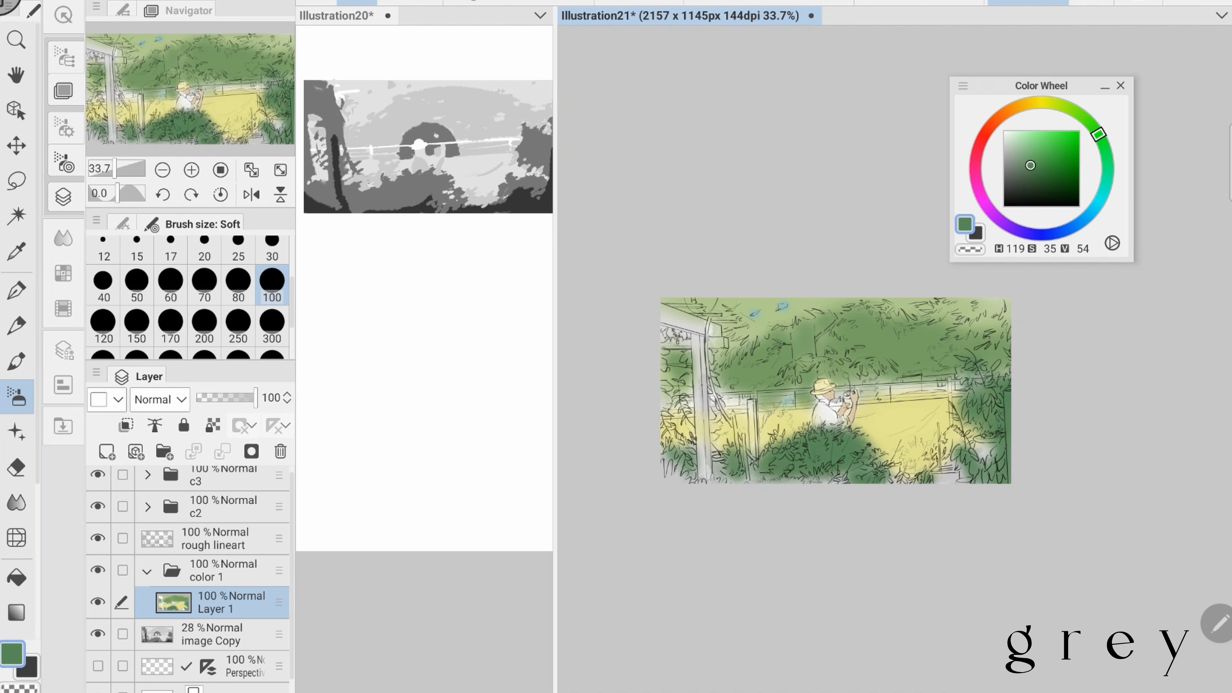
left_click_drag(667, 327, 686, 340)
left_click_drag(665, 449, 680, 479)
- Darken the foreground plants along the bottom edge with deep green (H 144, S 34, V 25) at brush size 60
left_click(339, 194, "alt")
left_click(1107, 161)
left_click(1029, 187)
left_click(171, 285)
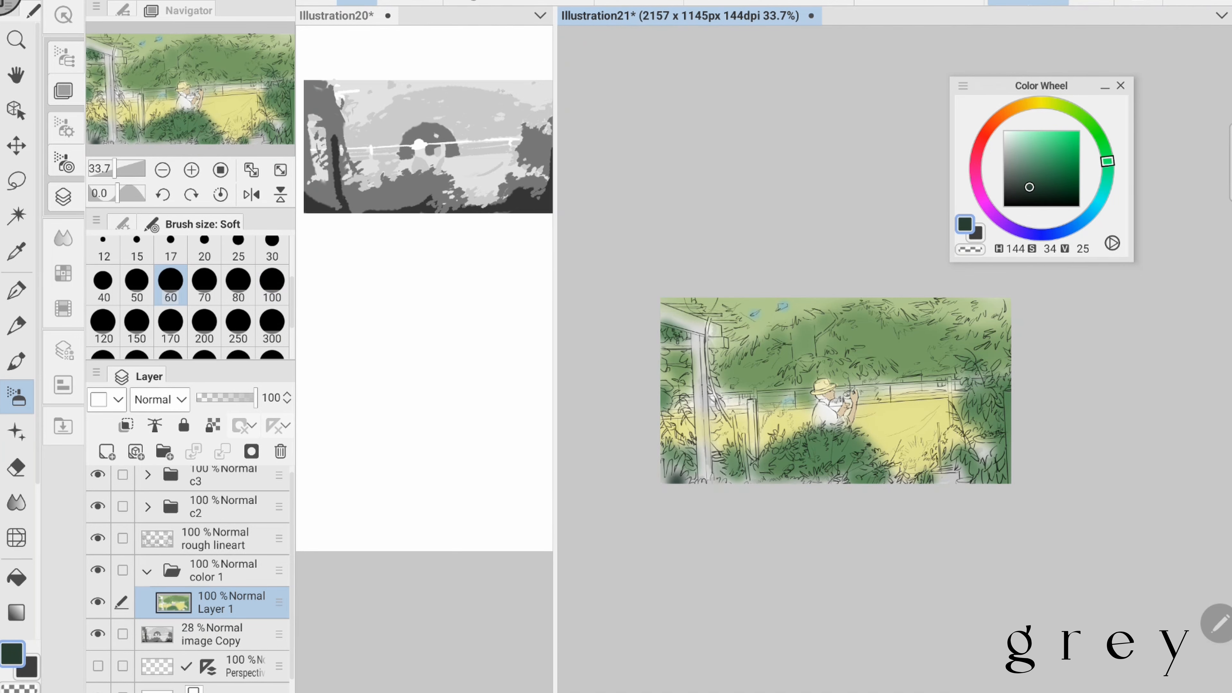
scroll(927, 436, "up", 2)
left_click_drag(783, 480, 938, 491)
left_click_drag(938, 492, 1015, 485)
scroll(941, 363, "down", 2)
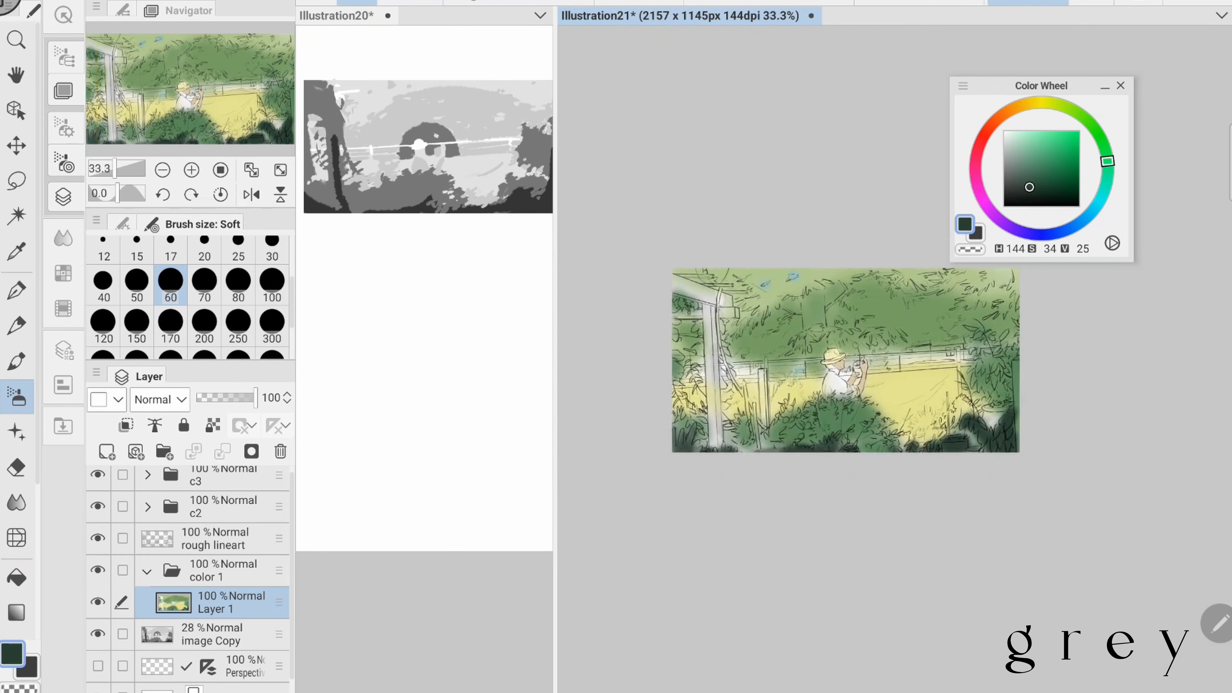
- Paint the flower above the figure's pot pink with the Soft brush at size 20
scroll(912, 359, "up", 2)
left_click(977, 183)
left_click(1036, 138)
left_click(204, 244)
scroll(832, 374, "up", 3)
left_click_drag(744, 459, 746, 466)
scroll(795, 426, "down", 4)
- Touch up the flower with a softer pink (H 330, S 31, V 89)
left_click(1028, 138)
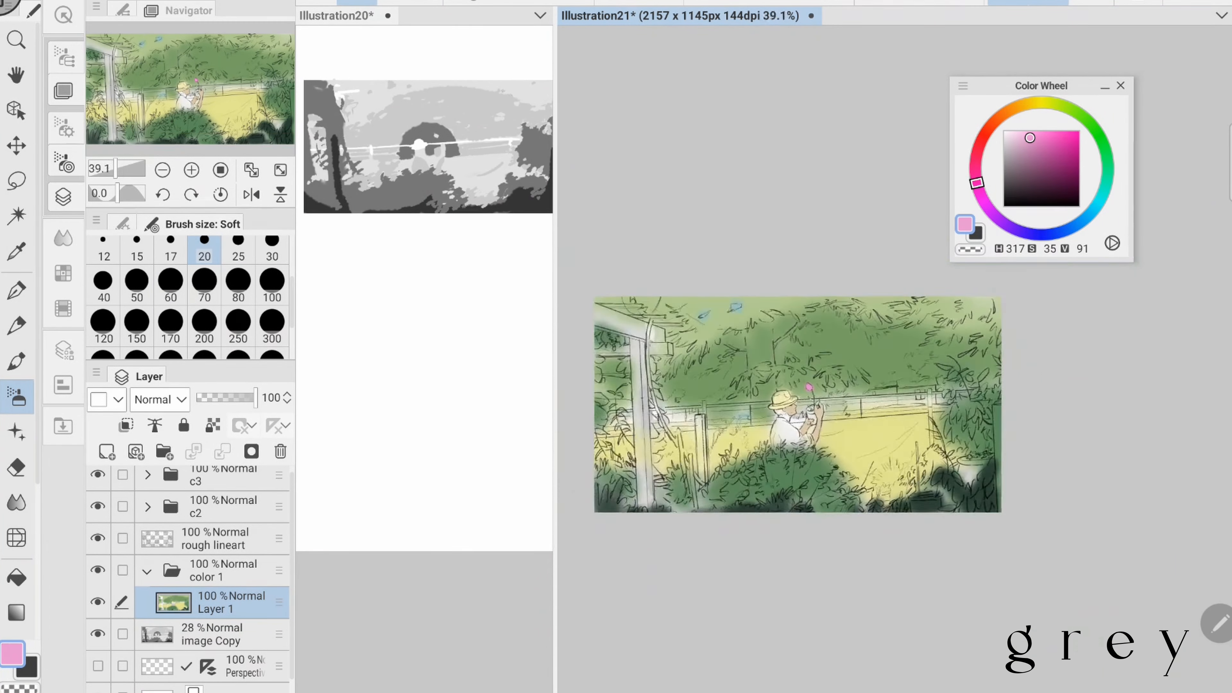
left_click(1026, 146)
left_click(975, 167)
left_click(1027, 140)
scroll(841, 388, "up", 3)
left_click_drag(854, 376, 856, 382)
scroll(868, 369, "down", 3)
scroll(868, 369, "down", 1)
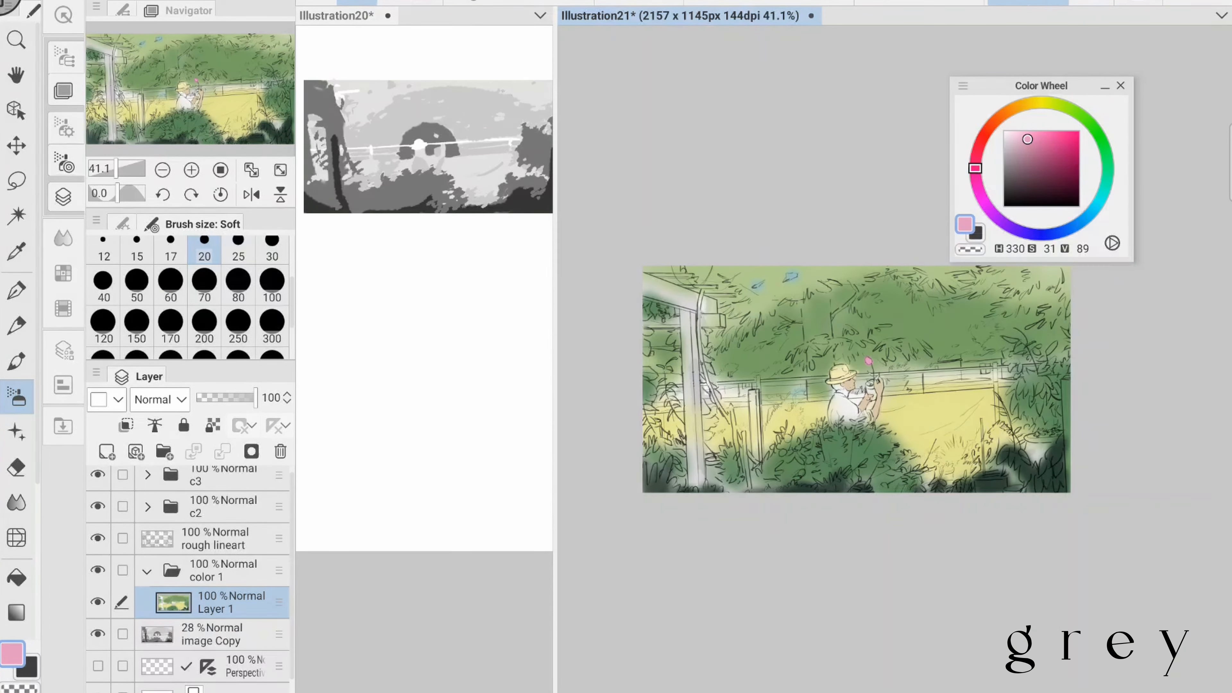
- Paint a light cyan strip behind the veranda post at the railing's far left end
left_click(1101, 196)
left_click(1023, 144)
left_click_drag(647, 379, 673, 379)
left_click(1105, 183)
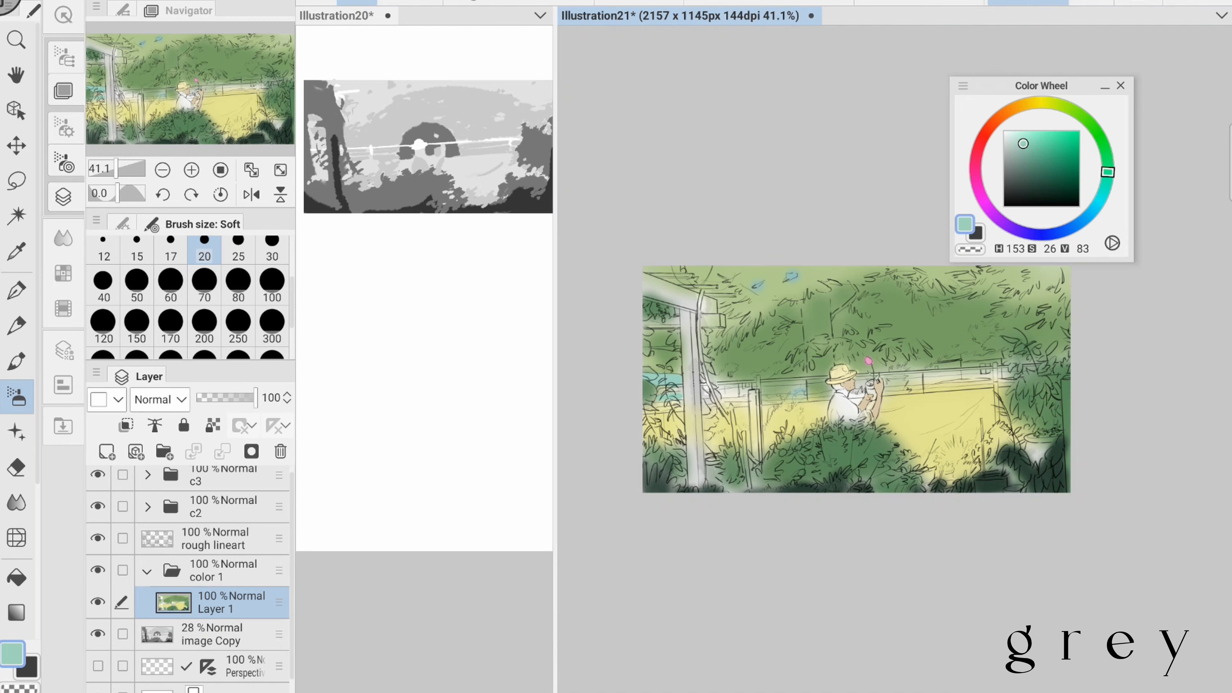
- Fill the figure's shirt with muted red (H 359, S 34, V 64)
left_click(984, 136)
scroll(907, 322, "up", 3)
left_click(1024, 163)
left_click(1029, 158)
left_click_drag(791, 447, 805, 478)
left_click_drag(815, 463, 845, 478)
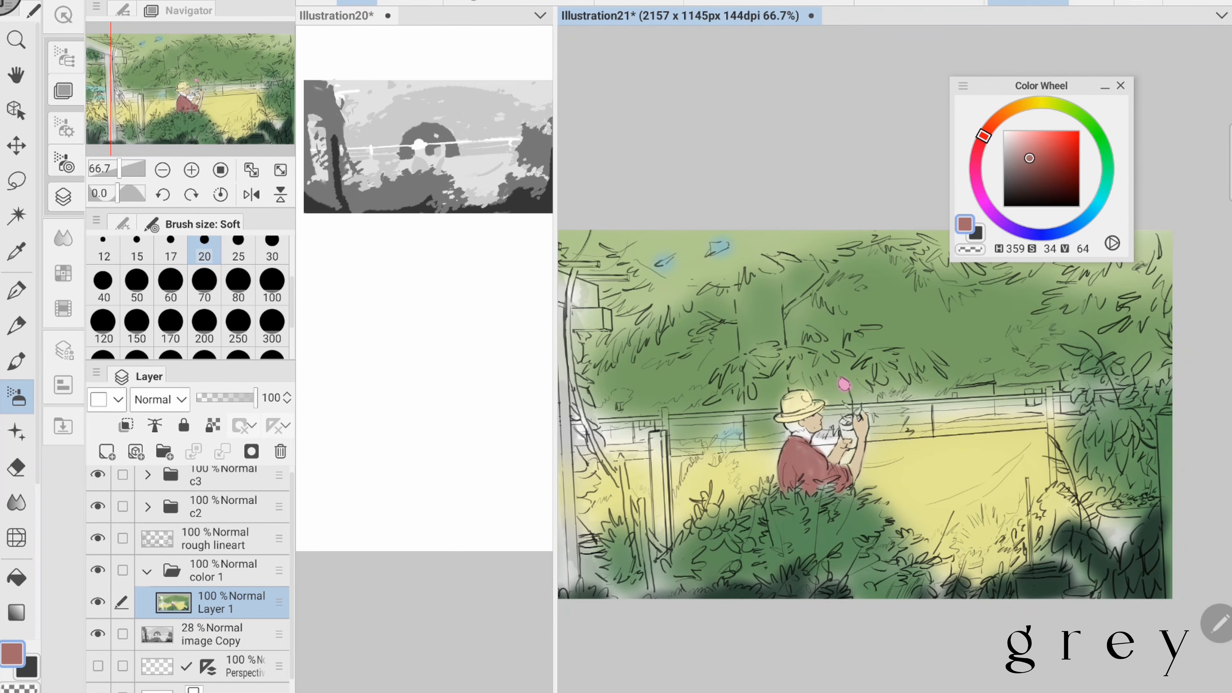
- Dab orange fruit onto the bush in front of the figure and set the colour to brown (H 32, S 42, V 59)
left_click(1011, 110)
scroll(864, 413, "down", 3)
left_click(1035, 161)
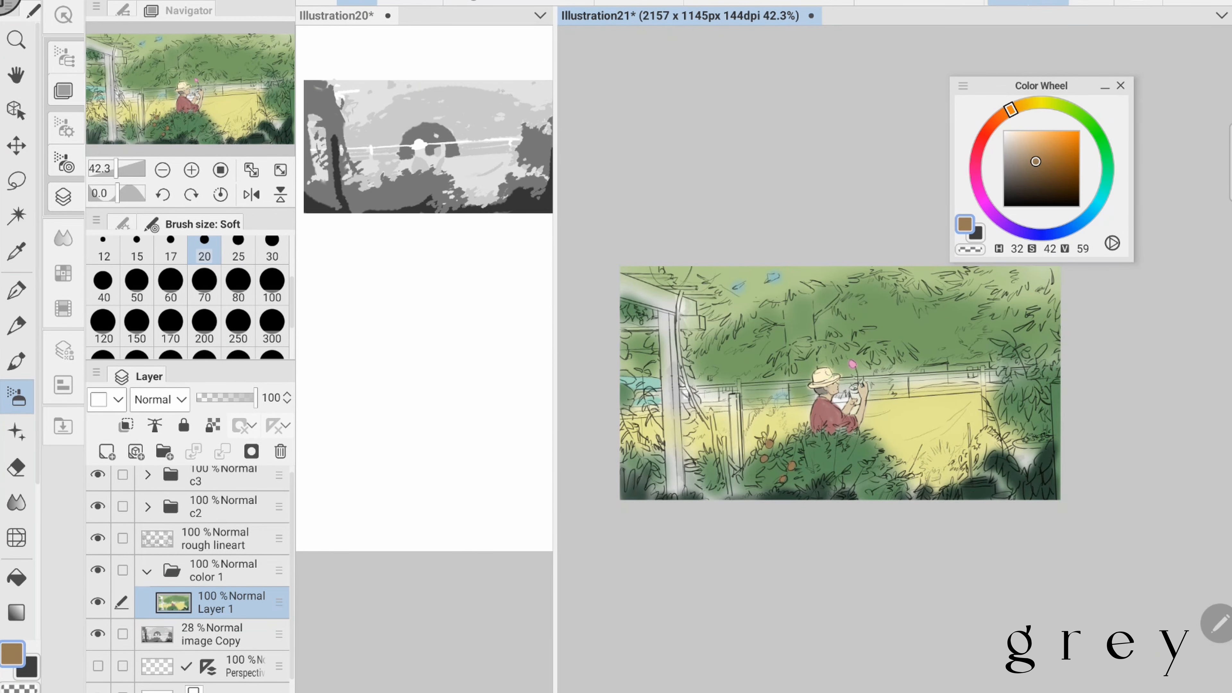
- Paint teal foliage (H 157, S 48, V 54) beside the dark plants in the picture's lower right at brush size 70
left_click(1035, 364)
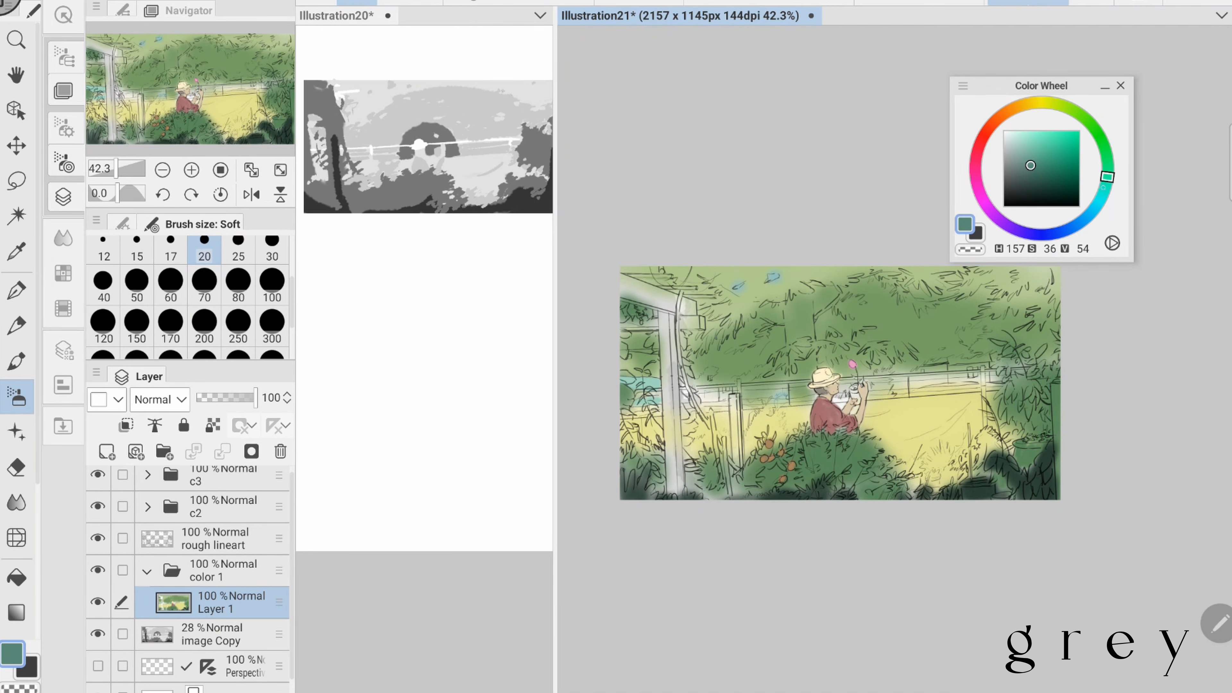
scroll(840, 383, "up", 1)
left_click(204, 284)
left_click_drag(950, 468, 980, 449)
left_click_drag(807, 394, 840, 392)
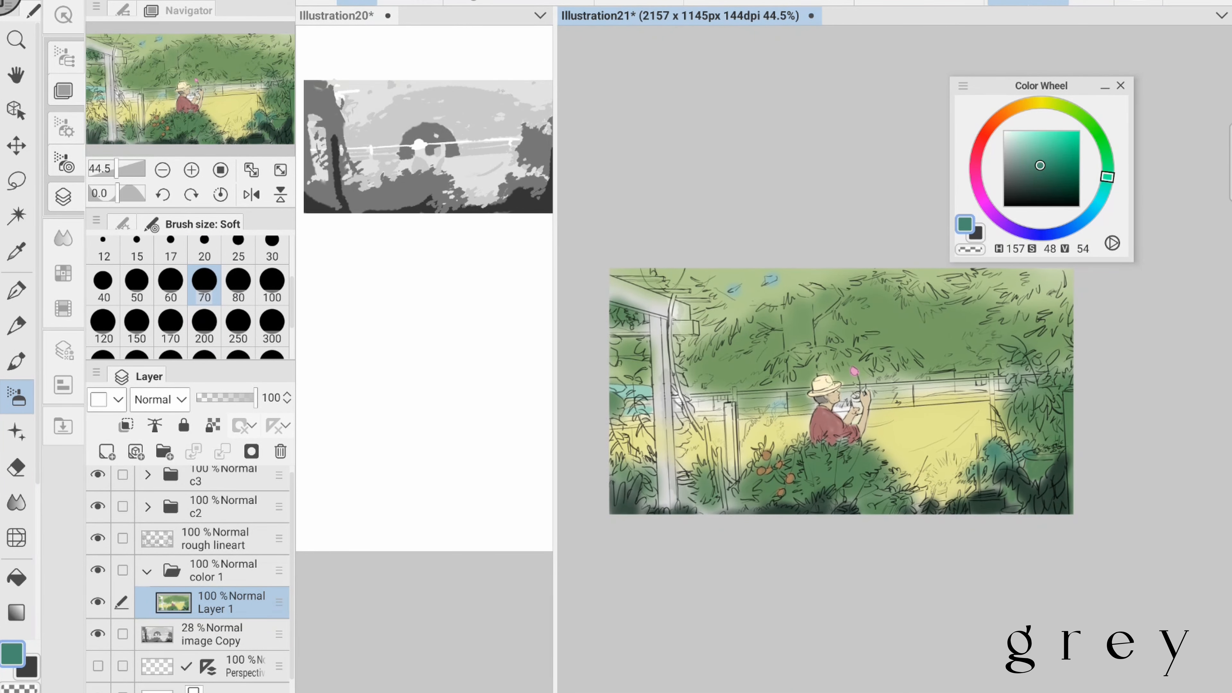
- Paint the shrub between the short wooden post and the figure light teal
left_click(465, 109)
left_click(1110, 169)
left_click(1022, 146)
left_click(766, 427)
left_click_drag(770, 423, 754, 452)
- Add a grey-blue plant clump to the yellow field and more muted teal foliage (H 151, S 14, V 68)
left_click(1108, 168)
left_click_drag(951, 468, 940, 478)
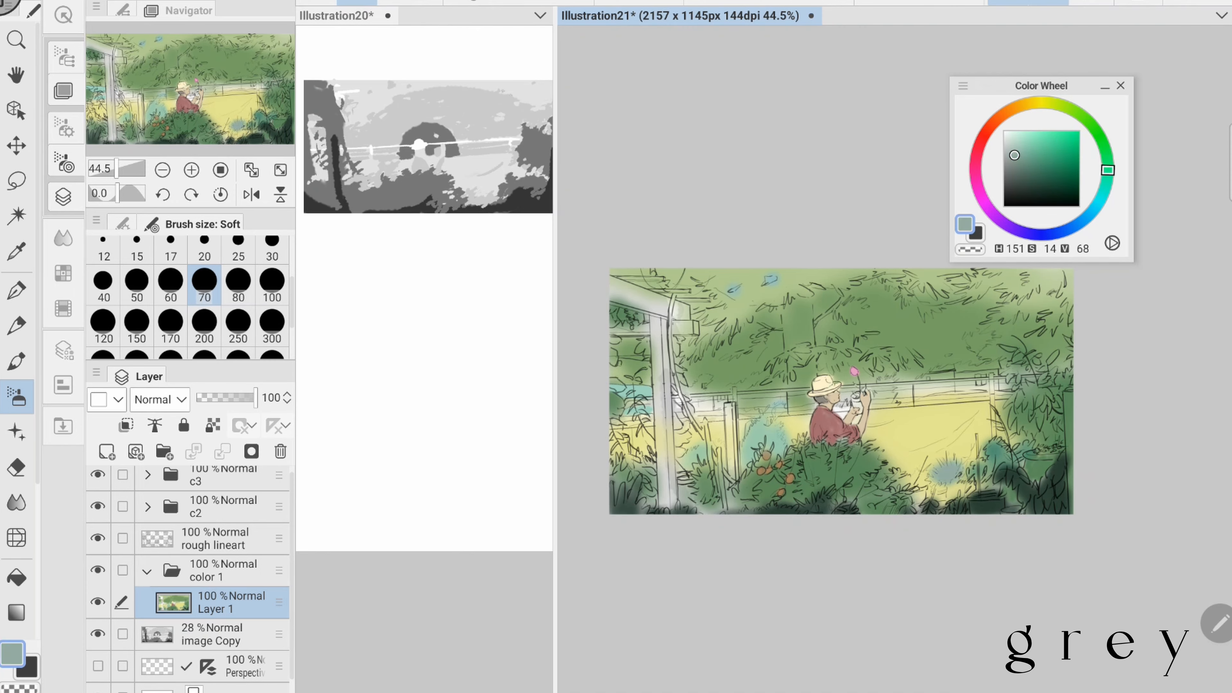
left_click_drag(840, 391, 829, 412)
left_click(764, 453)
- Paint the railing and its posts near-white (H 64, S 5, V 100) with the Soft brush at size 12
left_click(1003, 130)
left_click(1046, 103)
scroll(863, 408, "up", 4)
left_click(104, 247)
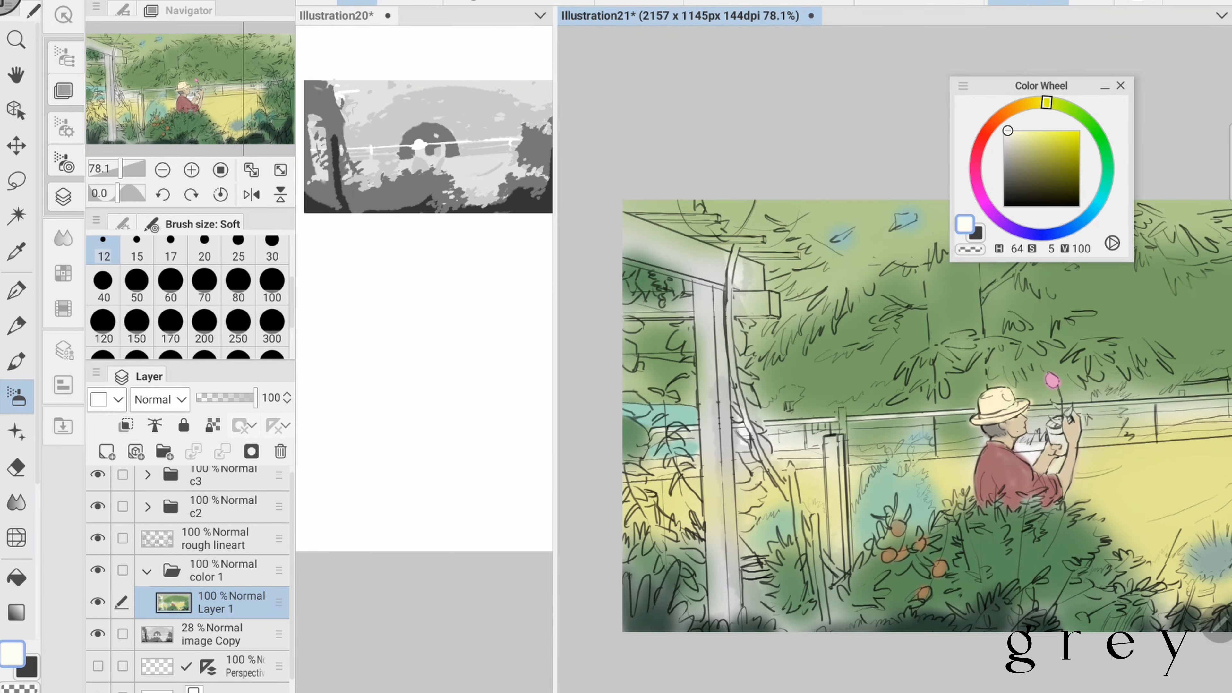
left_click_drag(1002, 405, 742, 404)
left_click_drag(758, 414, 1108, 392)
scroll(1016, 436, "down", 3)
- Paint a small blue panel below the top rail, beyond the figure's raised hand
left_click(1101, 198)
scroll(972, 340, "up", 2)
scroll(1019, 449, "down", 3)
mouse_move(888, 434)
left_mouse_down()
mouse_move(903, 462)
mouse_move(892, 469)
left_mouse_up()
- Paint muted grey-green shapes (H 142, S 11, V 62) beyond the railing with the Soft brush at size 60
left_click(1108, 173)
left_click(1013, 159)
scroll(863, 457, "up", 3)
left_click(171, 286)
scroll(863, 456, "down", 1)
left_click(1097, 133)
left_click(1018, 159)
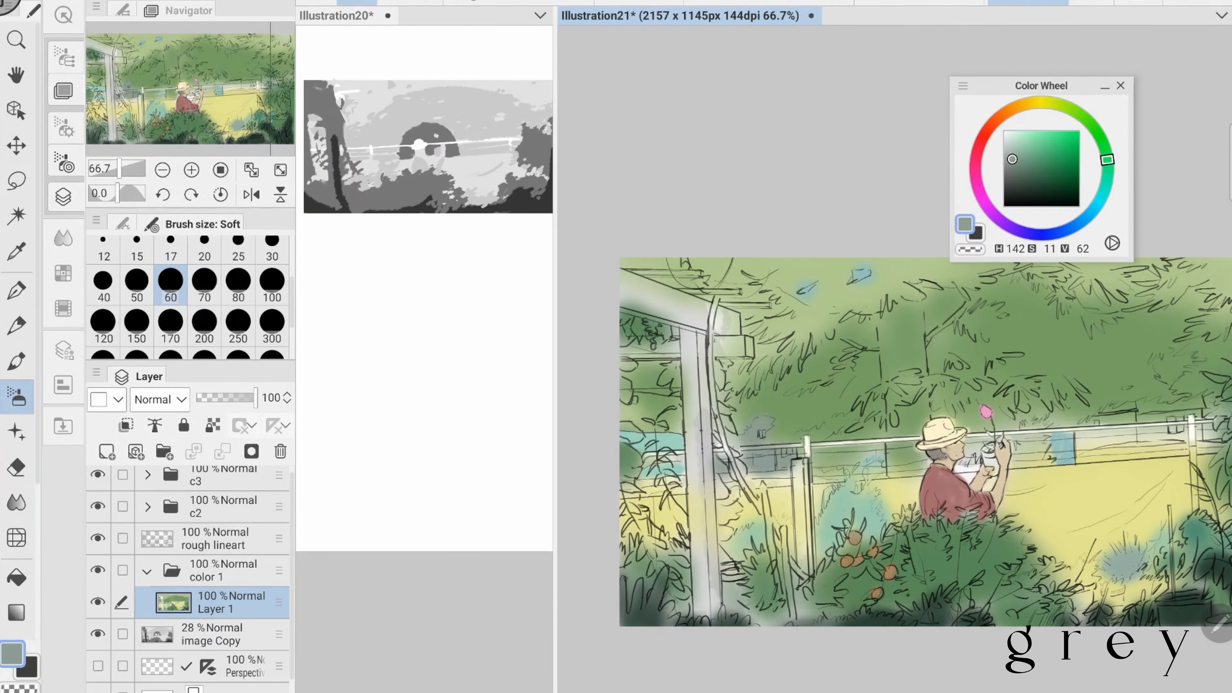
- Paint light blue (H 183, S 30, V 75) and grey-blue background shapes behind the railing between the figure and the right-hand shrubs
left_click(1102, 194)
mouse_move(1062, 448)
left_mouse_down()
mouse_move(811, 437)
mouse_move(963, 411)
left_mouse_up()
left_click(1021, 156)
left_click(1097, 205)
scroll(933, 419, "down", 3)
scroll(933, 427, "up", 2)
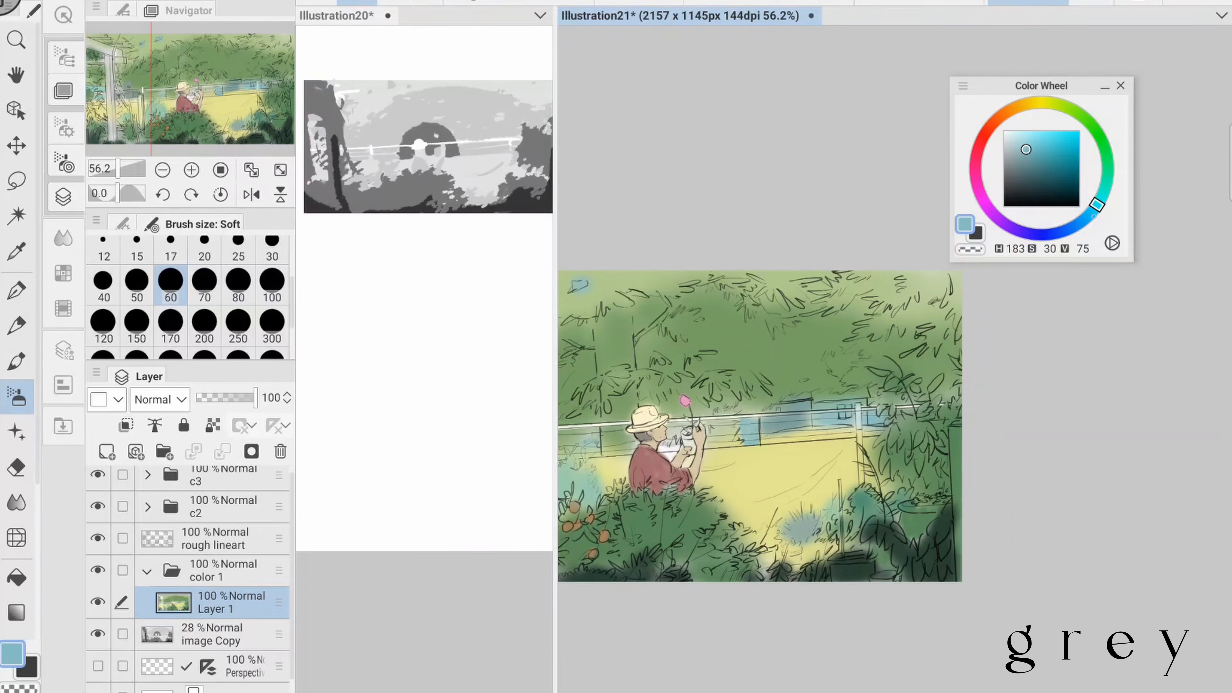
left_click(1092, 217)
left_click(1013, 159)
left_click_drag(781, 420, 888, 413)
scroll(650, 418, "down", 3)
left_click_drag(641, 419, 651, 412)
scroll(747, 409, "up", 3)
- Paint the tree trunk behind the figure dark reddish brown, around H 12, S 38, V 33, finishing at brush size 50
left_click(992, 121)
left_click(1034, 181)
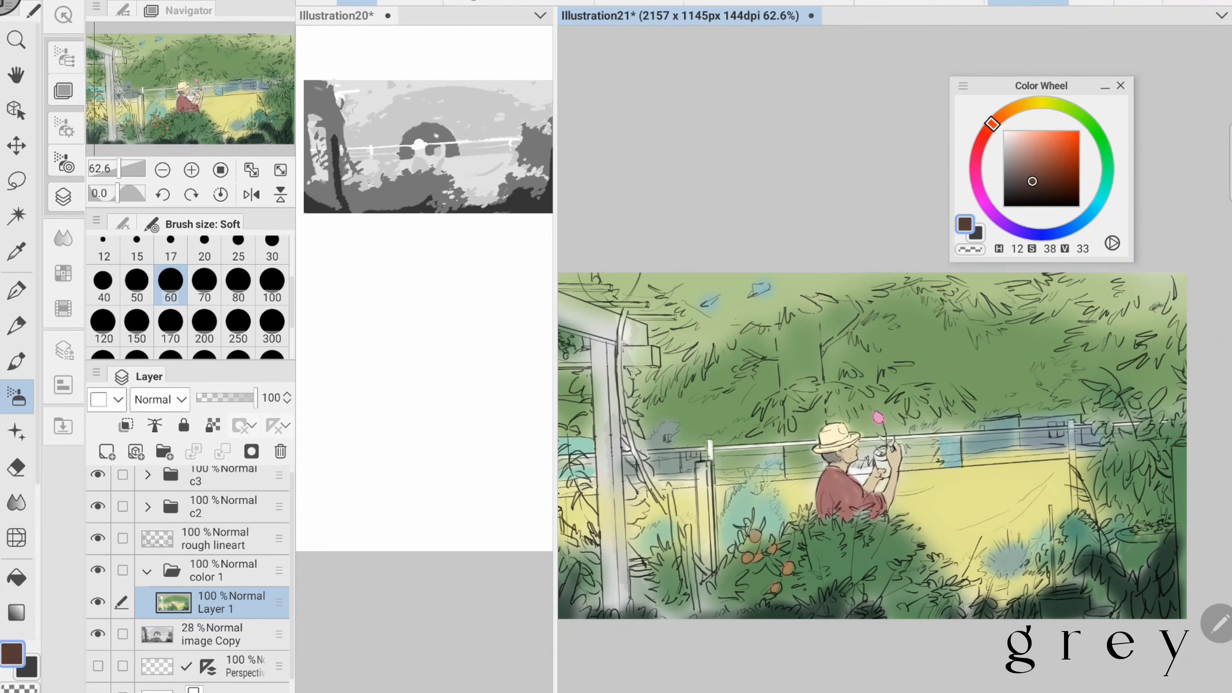
left_click(1005, 112)
left_click(1027, 176)
left_click_drag(806, 427, 795, 411)
left_click(137, 286)
mouse_move(793, 453)
left_mouse_down()
mouse_move(803, 395)
mouse_move(811, 431)
left_mouse_up()
- Paint dark green foliage (H 127, S 31, V 39) below the railing beyond the figure's hands
scroll(868, 427, "down", 1)
left_click(1100, 141)
scroll(834, 417, "down", 1)
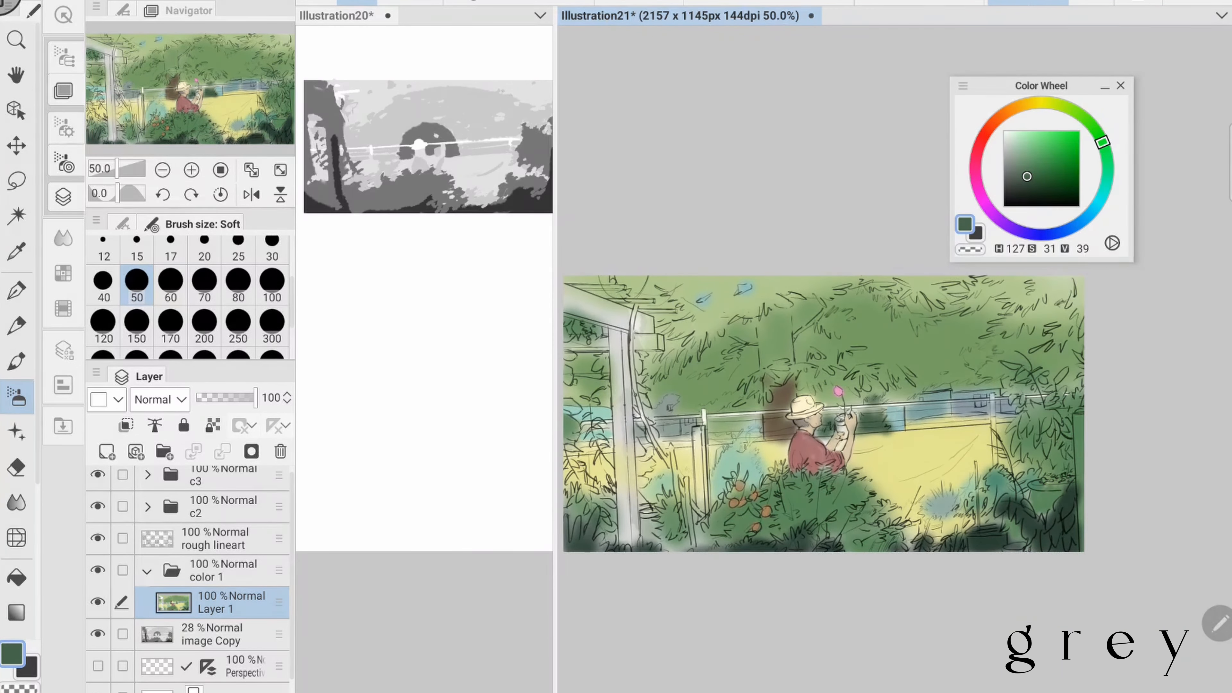
left_click(1089, 122)
left_click(1031, 168)
mouse_move(799, 384)
left_mouse_down()
mouse_move(836, 398)
mouse_move(838, 429)
left_mouse_up()
scroll(868, 402, "down", 2)
- Paint the flower pot in the figure's hands ochre brown (H 44, S 44, V 69) at brush size 30
left_click(1023, 103)
scroll(868, 413, "up", 3)
left_click(272, 246)
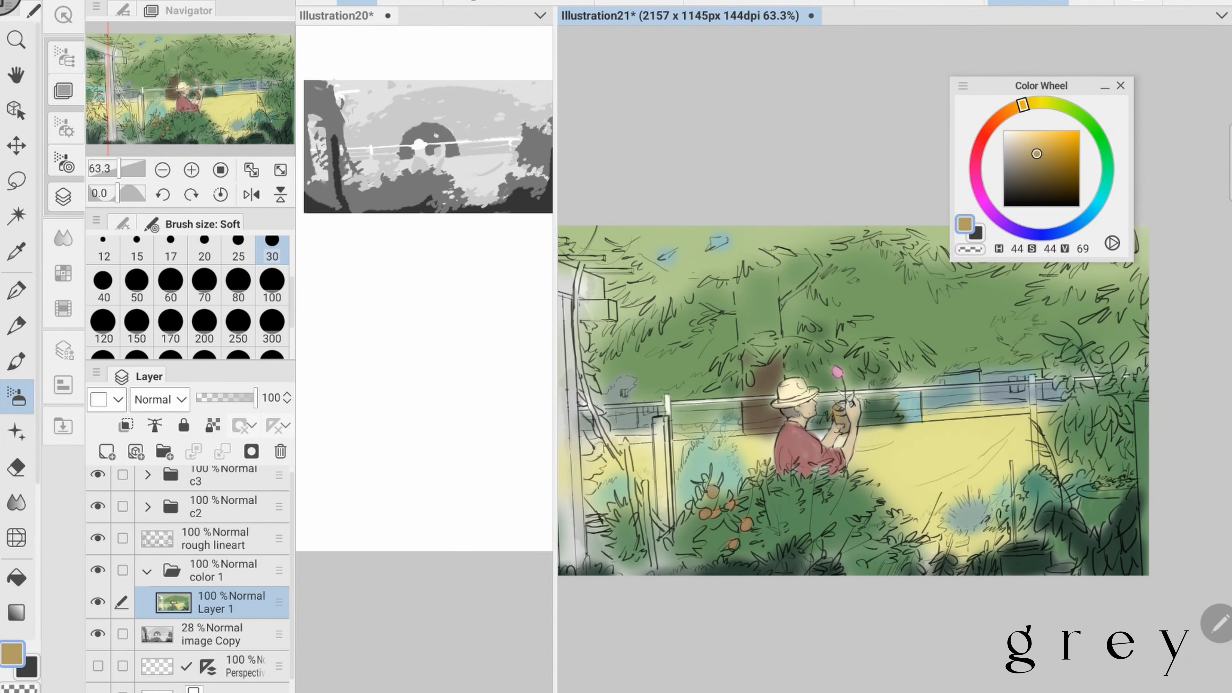
left_click(1048, 102)
scroll(824, 418, "down", 2)
scroll(868, 412, "up", 5)
- Paint the leaves and stem of the held flower green at brush size 17
left_click(1087, 120)
left_click(171, 246)
mouse_move(775, 376)
left_mouse_down()
mouse_move(800, 388)
mouse_move(809, 422)
left_mouse_up()
left_click(1085, 118)
scroll(824, 388, "down", 5)
scroll(825, 388, "up", 1)
- Repaint the figure's red shirt in muted grey-teal tones, including H 132, S 19, V 65
left_click(1107, 180)
left_click(1028, 159)
left_click(1106, 153)
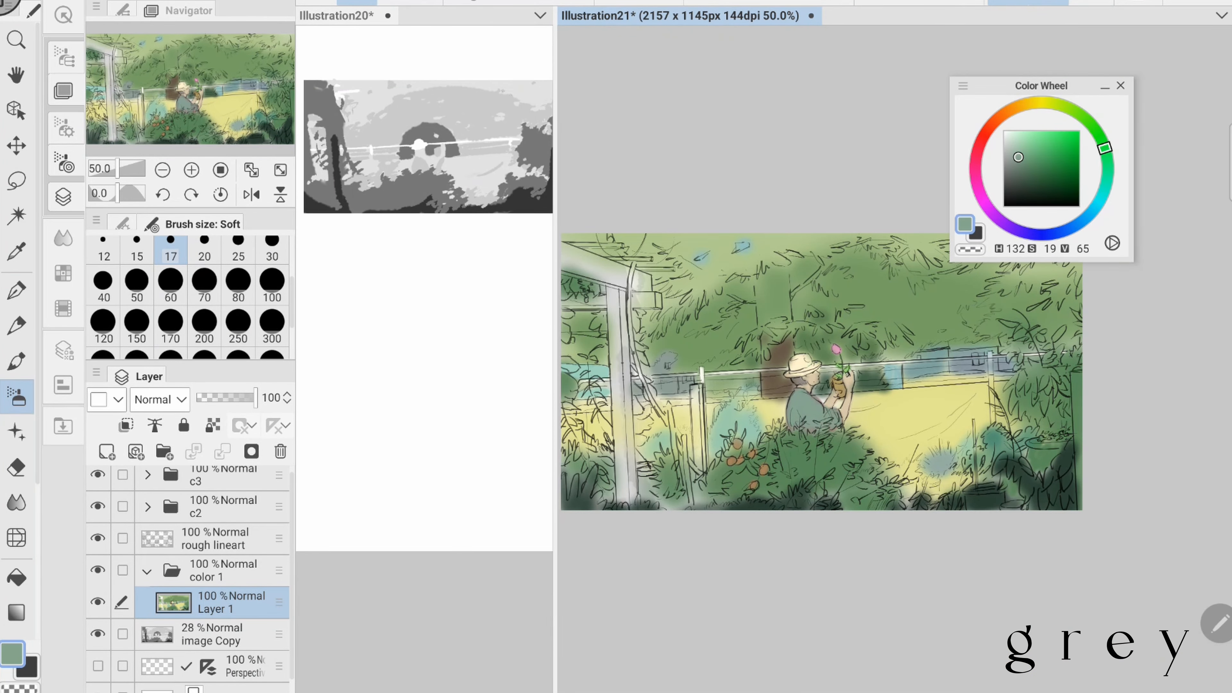
scroll(819, 378, "down", 2)
scroll(819, 398, "up", 4)
left_click(1011, 162)
- Warm up the figure's skin with a light ochre-orange tone
scroll(800, 403, "up", 3)
left_click(1018, 106)
left_click(1035, 139)
scroll(824, 388, "down", 4)
mouse_move(754, 391)
left_mouse_down()
mouse_move(729, 422)
mouse_move(797, 473)
mouse_move(793, 487)
left_mouse_up()
scroll(854, 362, "up", 3)
left_click(171, 285)
scroll(836, 388, "down", 4)
scroll(815, 400, "up", 5)
- Sharpen the top rail and its posts in cream white (H 65, S 12, V 100) with the Textured pen
left_click(605, 303, "alt")
left_click(1047, 103)
left_click(1012, 130)
left_click(137, 249)
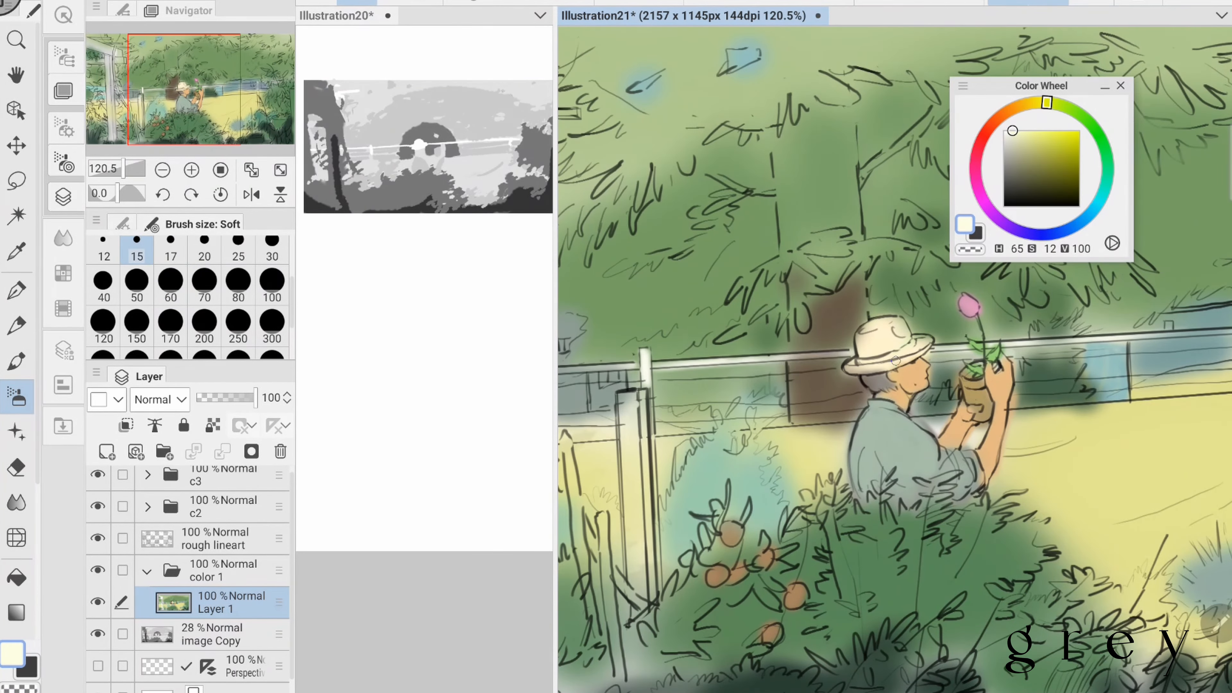
left_click(16, 291)
left_click_drag(648, 368, 848, 350)
scroll(895, 369, "right", 5)
left_click_drag(888, 394, 888, 499)
scroll(882, 398, "down", 5)
scroll(798, 311, "up", 3)
- Add pale yellow highlights (H 54, S 37, V 90) to the pergola beam ends with the Textured pen at size 12
left_click(1035, 102)
left_click(1032, 136)
left_click(103, 249)
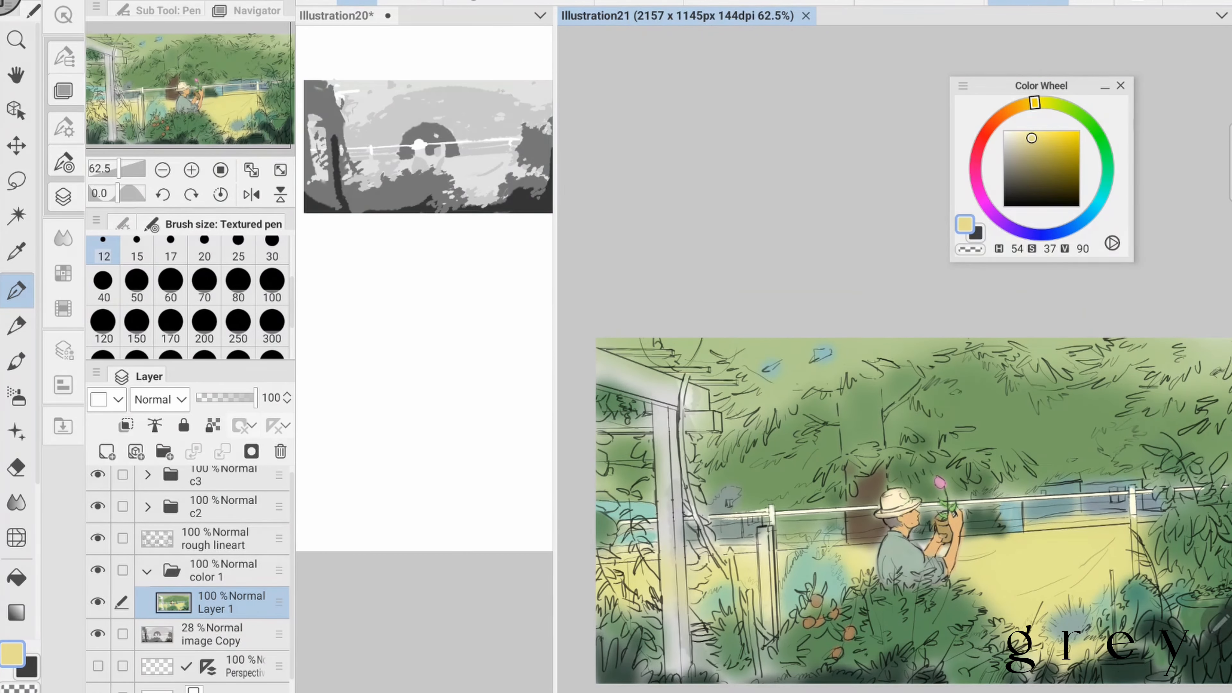
left_click_drag(659, 370, 705, 372)
left_click(1021, 134)
mouse_move(853, 271)
left_mouse_down()
mouse_move(790, 253)
mouse_move(831, 225)
left_mouse_up()
- Paint the pergola post and beams dark grey-green (H 103, S 15, V 46) with the Textured pen at size 70
left_click(1093, 127)
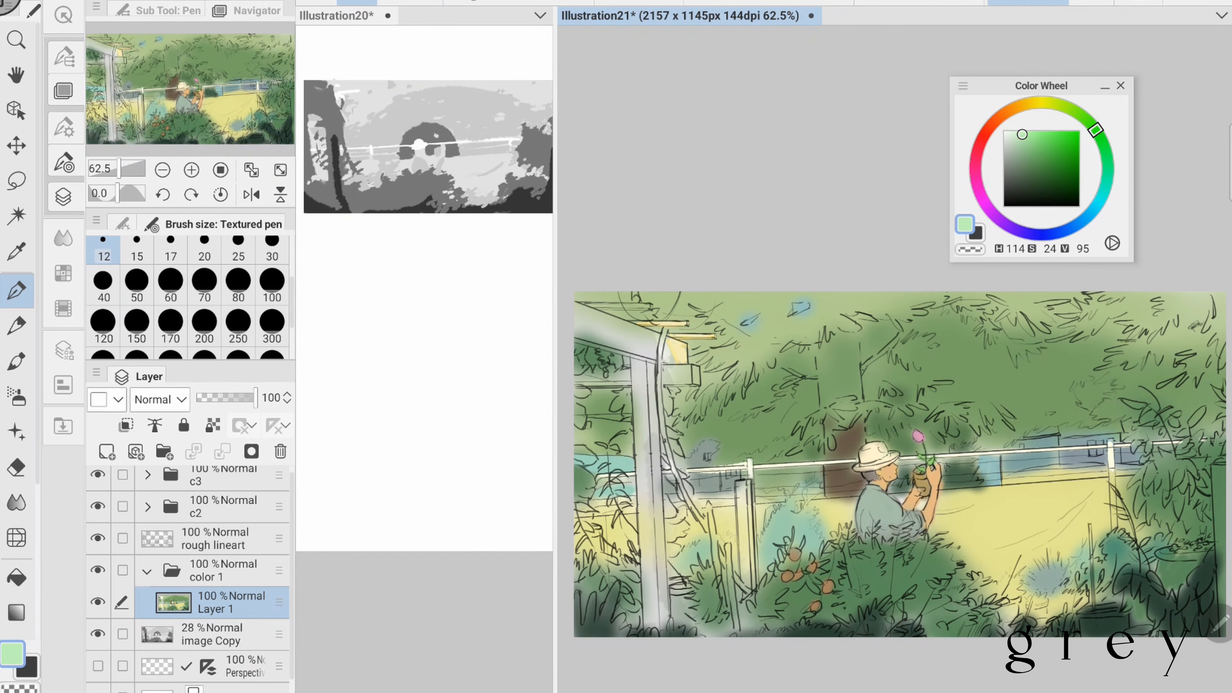
left_click_drag(1034, 162, 1014, 172)
left_click(16, 397)
left_click_drag(642, 366, 655, 624)
left_click(16, 291)
left_click(170, 285)
left_click_drag(824, 461, 898, 424)
left_click(204, 285)
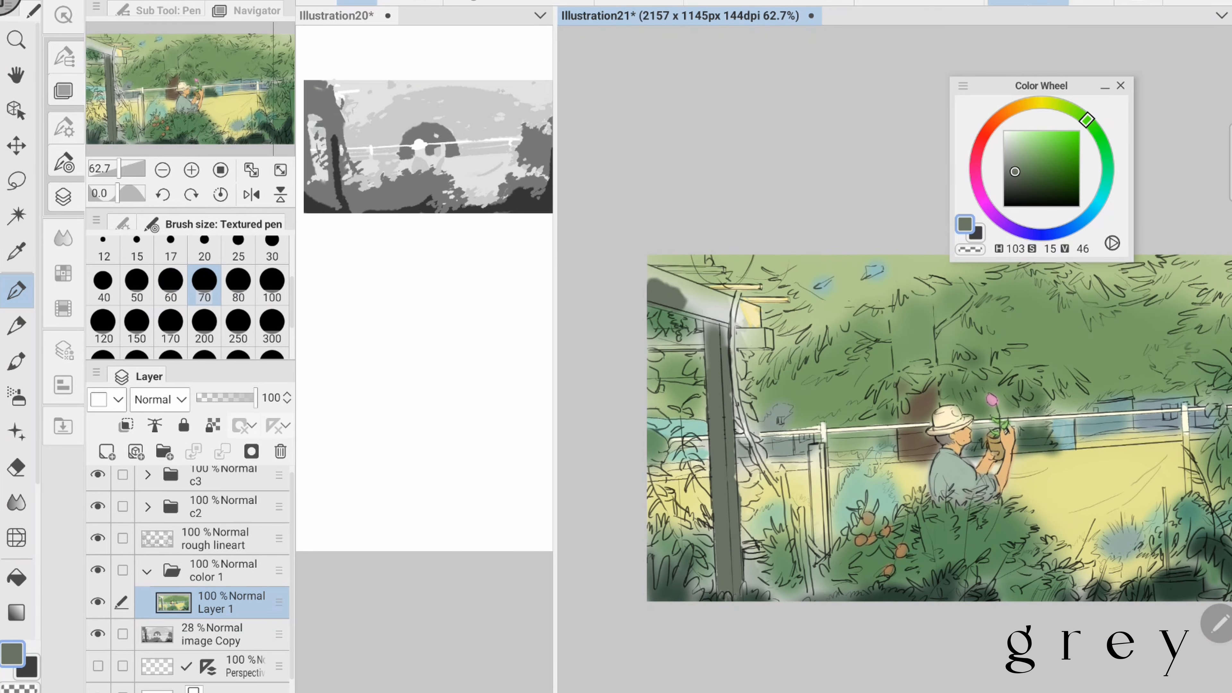
left_click_drag(652, 278, 730, 313)
left_click_drag(741, 308, 744, 341)
scroll(892, 427, "down", 3)
- Add a dark green accent (H 143, S 26, V 31) near the figure and save the illustration
left_click(1108, 160)
left_click(1023, 181)
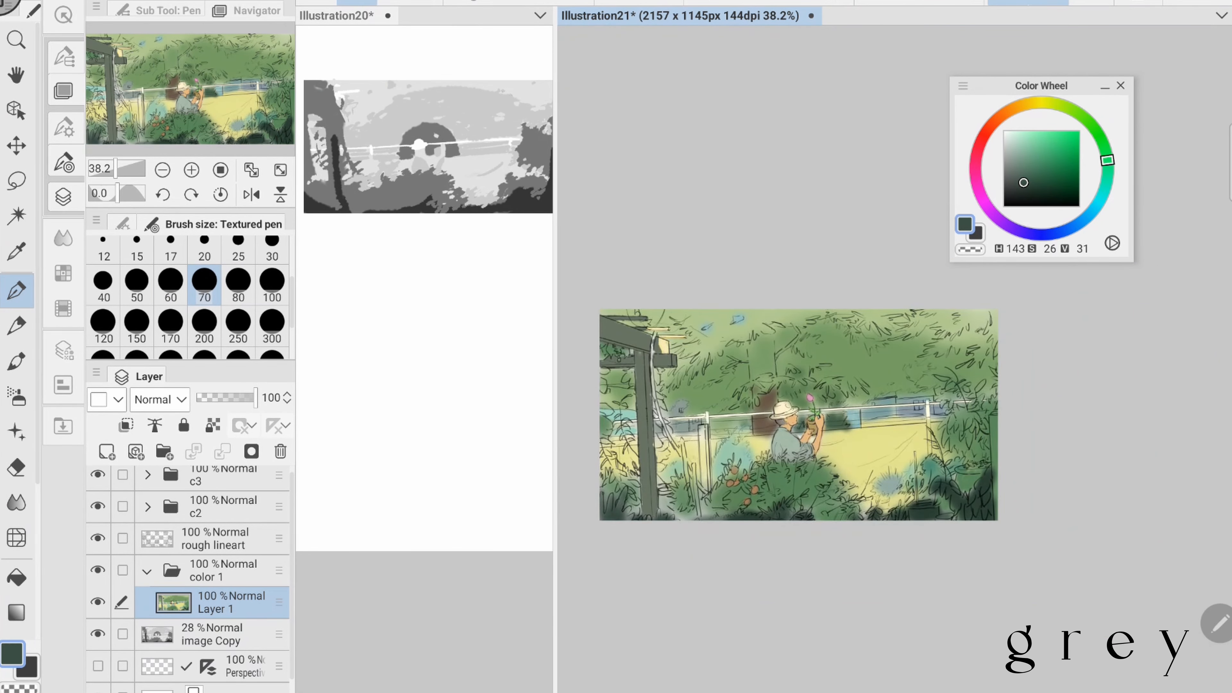
left_click_drag(795, 412, 794, 426)
key("ctrl+s")
- Recolour the pergola post and beams olive brown (H 71, S 24, V 42)
left_click(1021, 174)
left_click(1054, 104)
left_click_drag(640, 389, 641, 447)
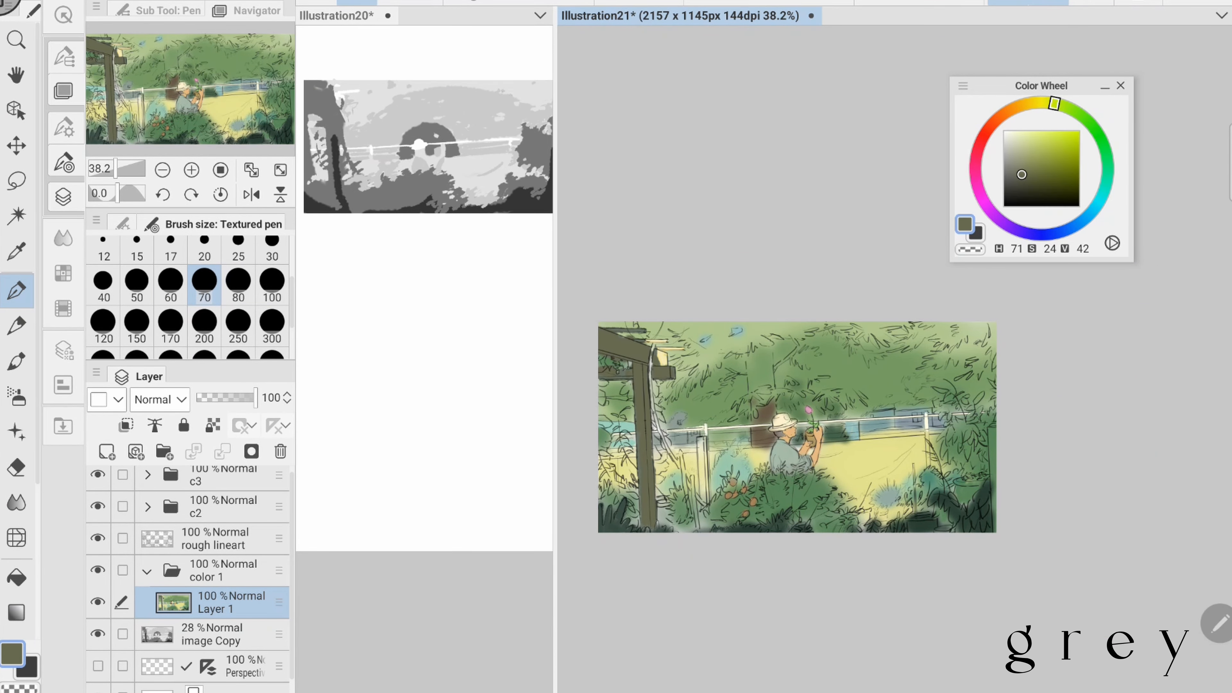
- Repaint the pergola beams muted teal-grey, touch up the post in olive (H 72, S 24, V 42) and save
left_click(1107, 159)
left_click(1014, 166)
mouse_move(601, 335)
left_mouse_down()
mouse_move(650, 356)
mouse_move(679, 468)
left_mouse_up()
left_click(645, 392, "alt")
left_click_drag(653, 366, 679, 468)
scroll(798, 427, "up", 2)
left_click_drag(1041, 86, 1102, 90)
key("ctrl+s")
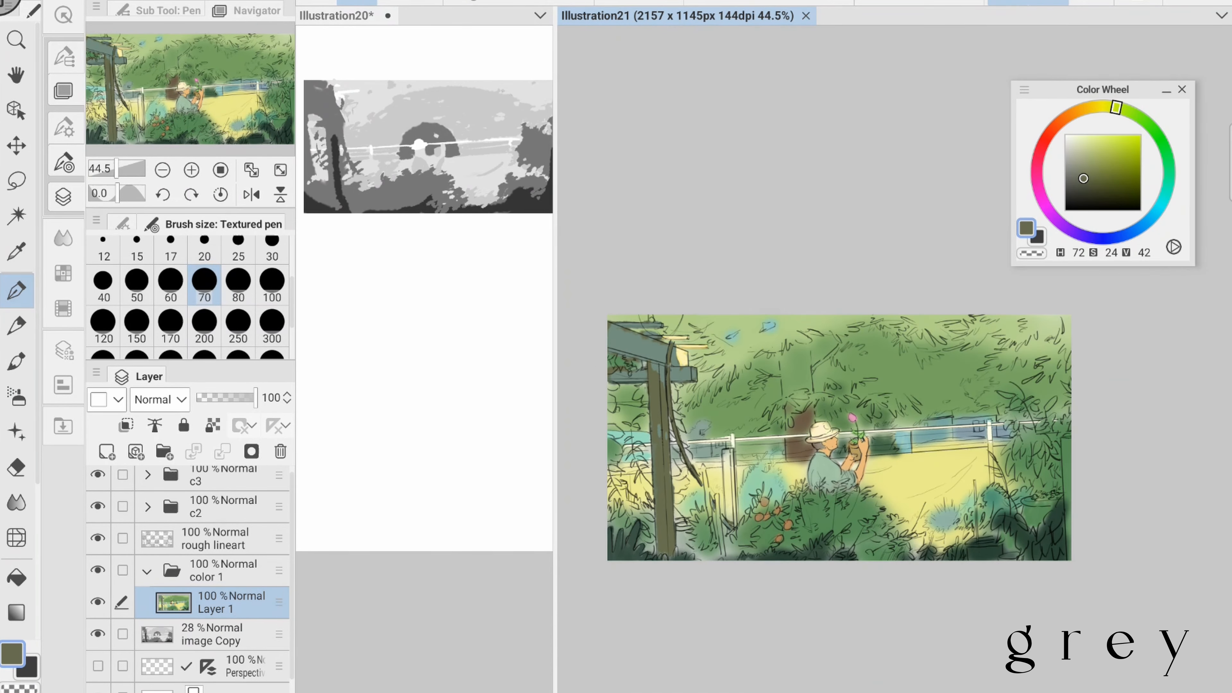
- Paint light green foliage (H 84, S 41–51, V 83–87) beside the grey-blue plant and behind the pergola post with the Soft brush at size 50
key("b")
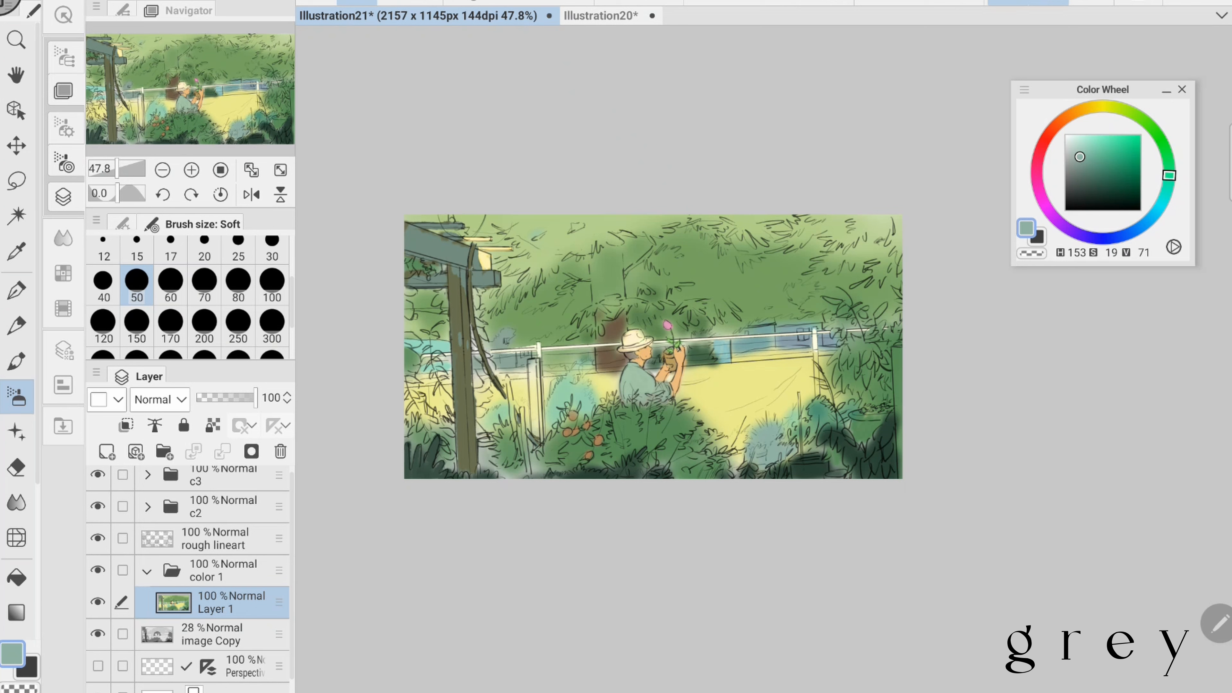
key("ctrl+s")
left_click(1129, 111)
left_click(1095, 148)
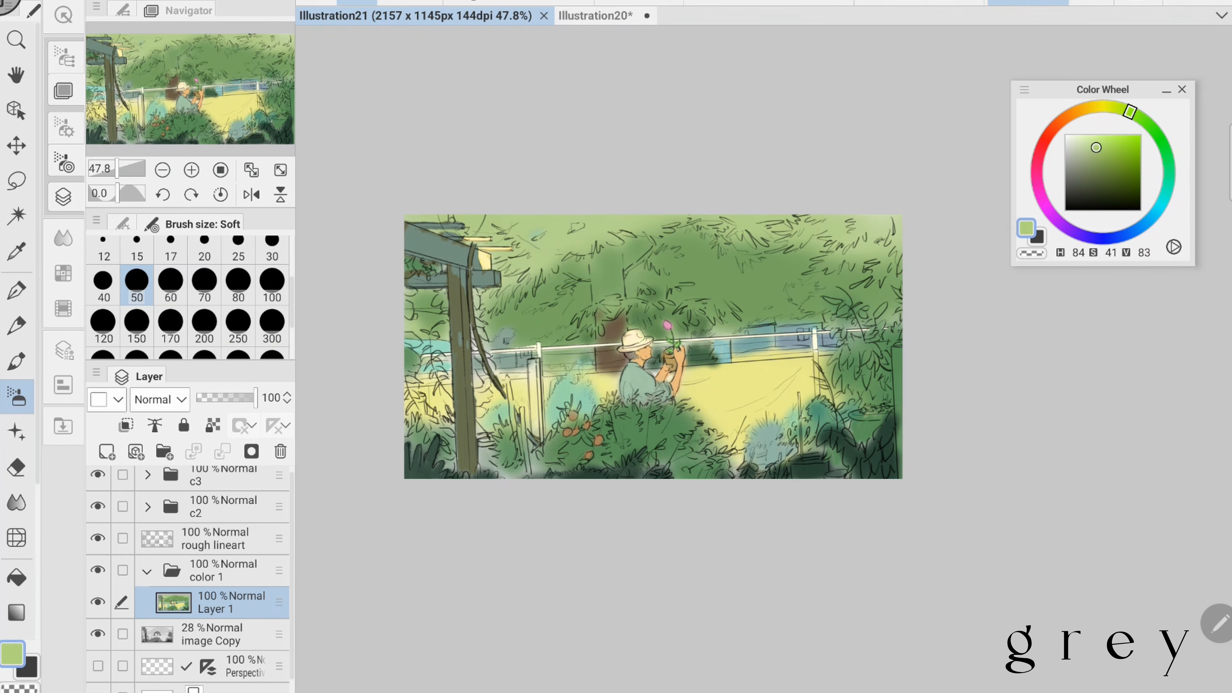
left_click_drag(726, 447, 742, 433)
left_click(1104, 145)
left_click_drag(434, 430, 451, 430)
key("ctrl+s")
left_click(732, 396, "alt")
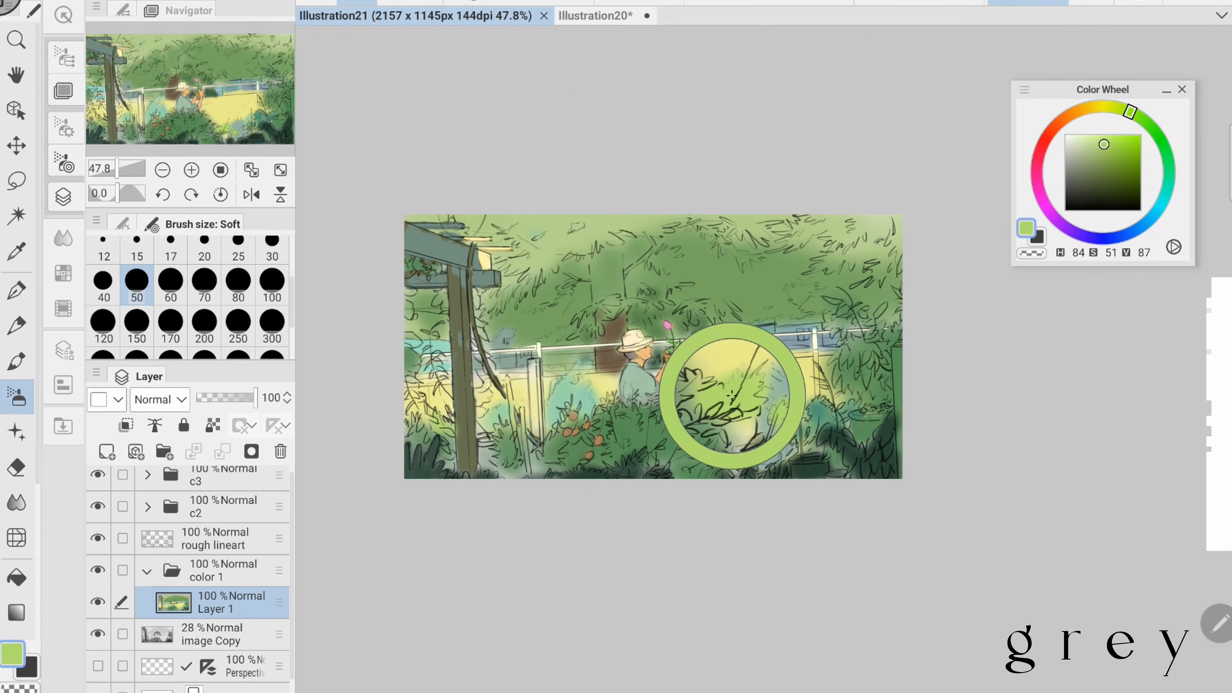
- Paint terracotta and yellow-orange pots below the grey-blue plant and beside the pergola post, and save
left_click(1075, 112)
left_click_drag(732, 455, 742, 464)
left_click_drag(754, 455, 765, 464)
left_click(1069, 115)
left_click(1108, 146)
left_click(1100, 155)
left_click_drag(480, 439, 493, 471)
left_click(1086, 108)
left_click(1103, 145)
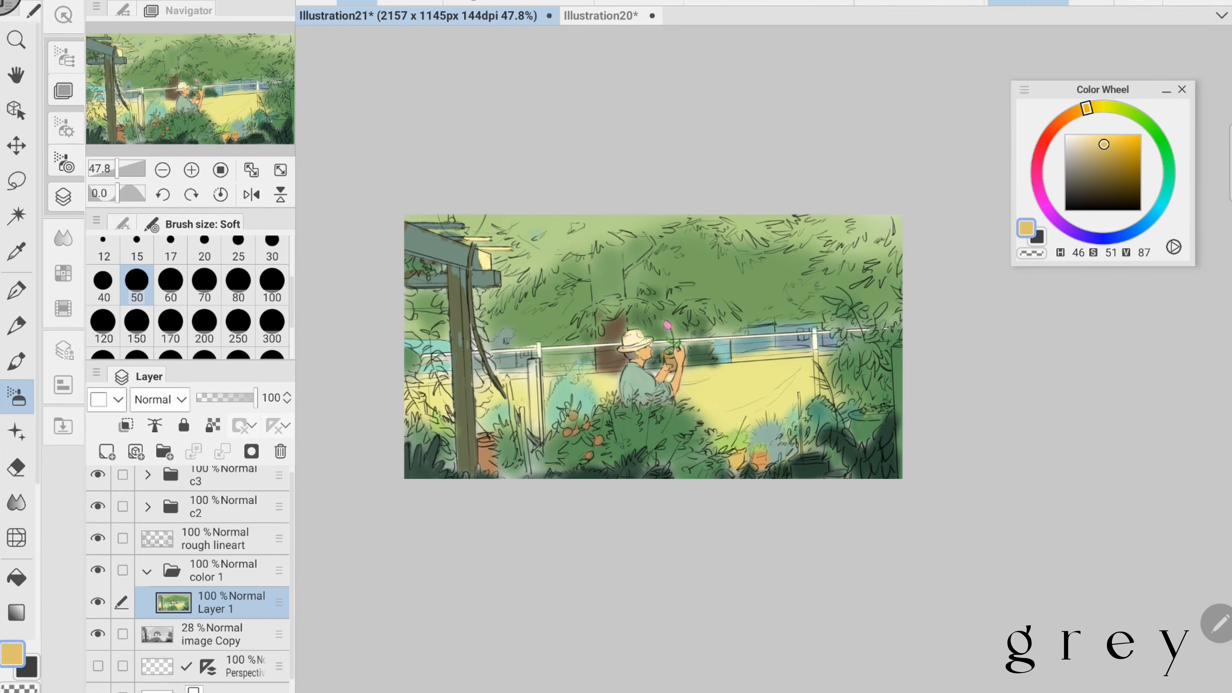
scroll(653, 346, "down", 1)
key("ctrl+s")
- Add a fresh green tint to the background beyond the railing near the pergola post
left_click(1165, 147)
left_click_drag(495, 326, 508, 339)
- Deepen the terracotta pot and the orange fruit, starting from H 19, S 47, V 69 at brush size 30, and save
scroll(571, 478, "up", 4)
left_click(272, 247)
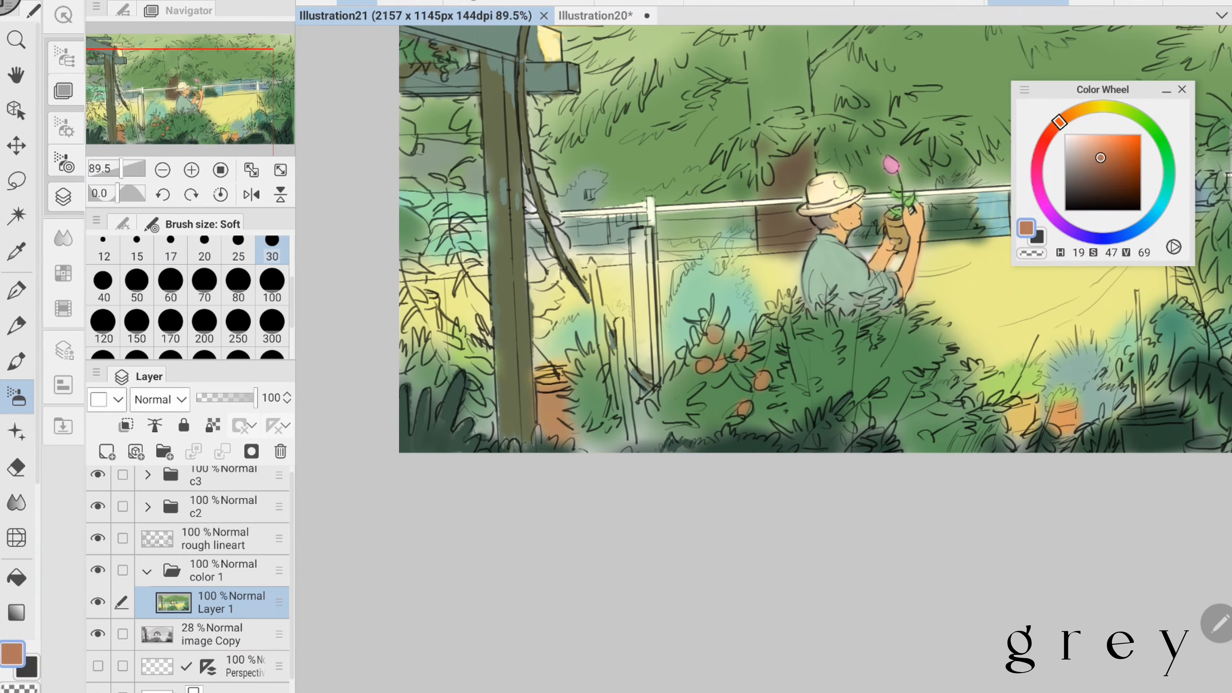
left_click_drag(543, 400, 564, 432)
left_click(1106, 154)
left_click_drag(756, 376, 767, 385)
left_click(1075, 112)
scroll(717, 346, "down", 2)
key("ctrl+s")
- Repaint the teal shrub between the fence post and the figure light green
left_click(802, 421, "alt")
mouse_move(589, 347)
left_mouse_down()
mouse_move(582, 388)
mouse_move(620, 373)
left_mouse_up()
left_click(640, 354, "alt")
- Paint the wooden fence post pale yellow (H 54, S 29, V 99) at brush size 17 and tint its lower part warm orange
left_click(480, 196, "alt")
left_click_drag(695, 305, 699, 307)
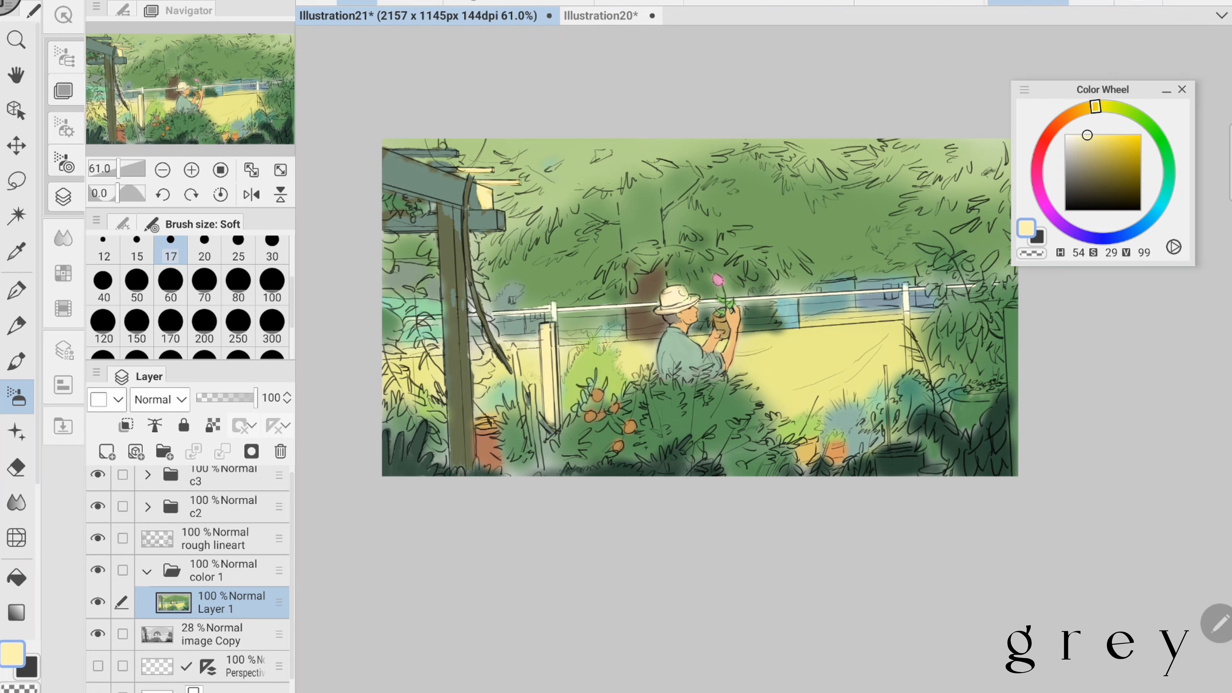
left_click(1071, 113)
left_click(1092, 138)
mouse_move(548, 373)
left_mouse_down()
mouse_move(549, 420)
mouse_move(522, 403)
mouse_move(540, 467)
left_mouse_up()
- Paint the short stake beside the fence post in muted dark tones, trying reddish hues and H 142, S 19, V 56
left_click(456, 369, "alt")
left_click(1043, 141)
left_click(1079, 170)
left_click(1051, 127)
left_click(1088, 169)
left_click(1168, 164)
left_click(1079, 168)
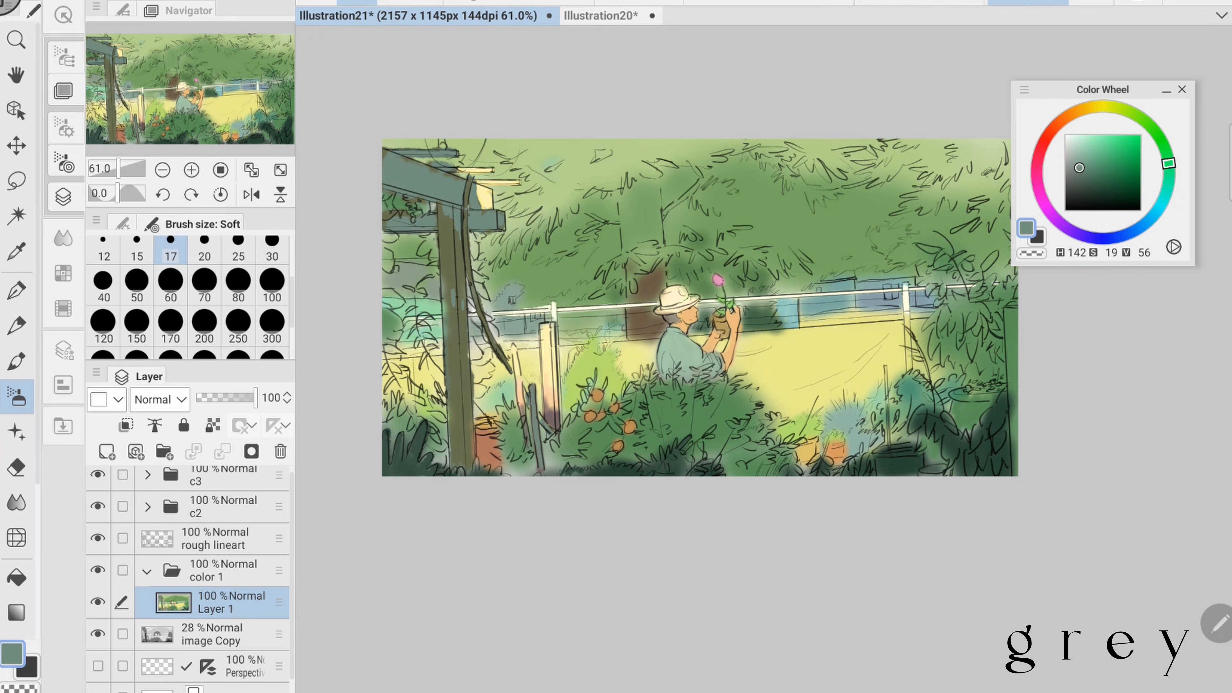
- Paint the tall pergola post reddish brown (H 7, S 35, V 55) with the Soft brush at size 80
left_click(238, 285)
left_click(1053, 128)
left_click(1086, 170)
left_click_drag(447, 214, 461, 461)
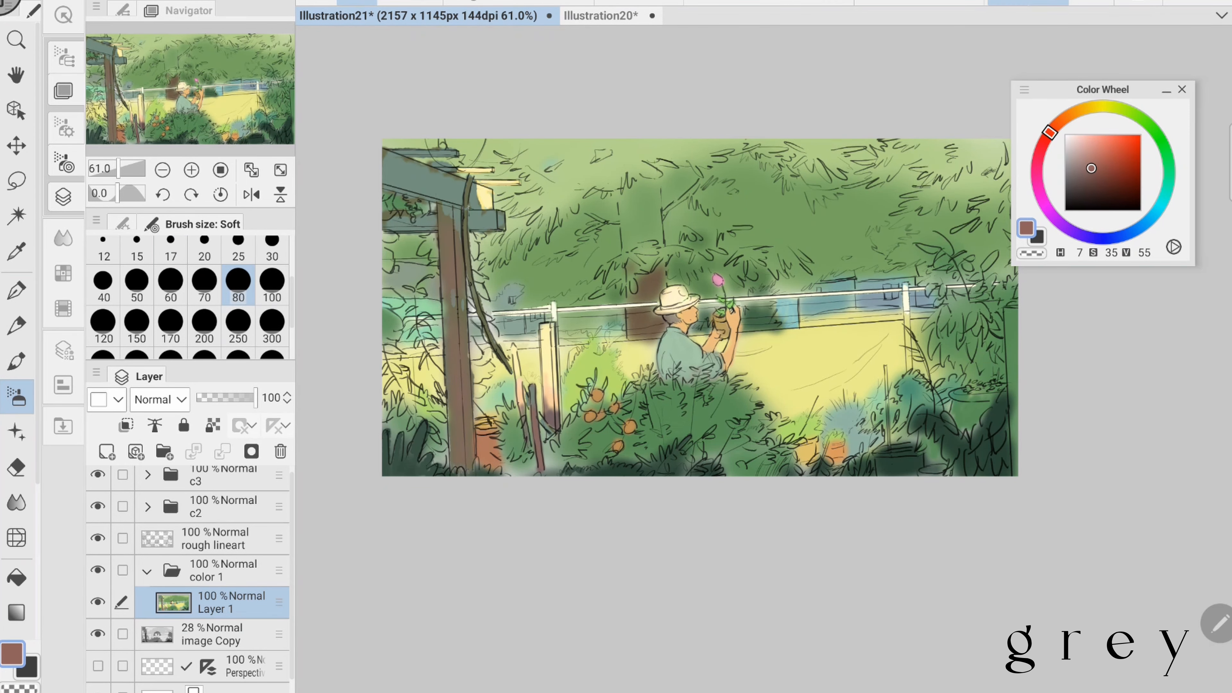
- Paint green leaves and hanging pink flowers (H 337, S 37, V 62) under the pergola beam at brush size 17, and save the file
left_click(272, 247)
left_click_drag(443, 300, 444, 336)
left_click(171, 248)
left_click(1160, 138)
left_click_drag(419, 204, 431, 212)
left_click(1041, 148)
left_click(1097, 160)
left_click_drag(411, 197, 413, 222)
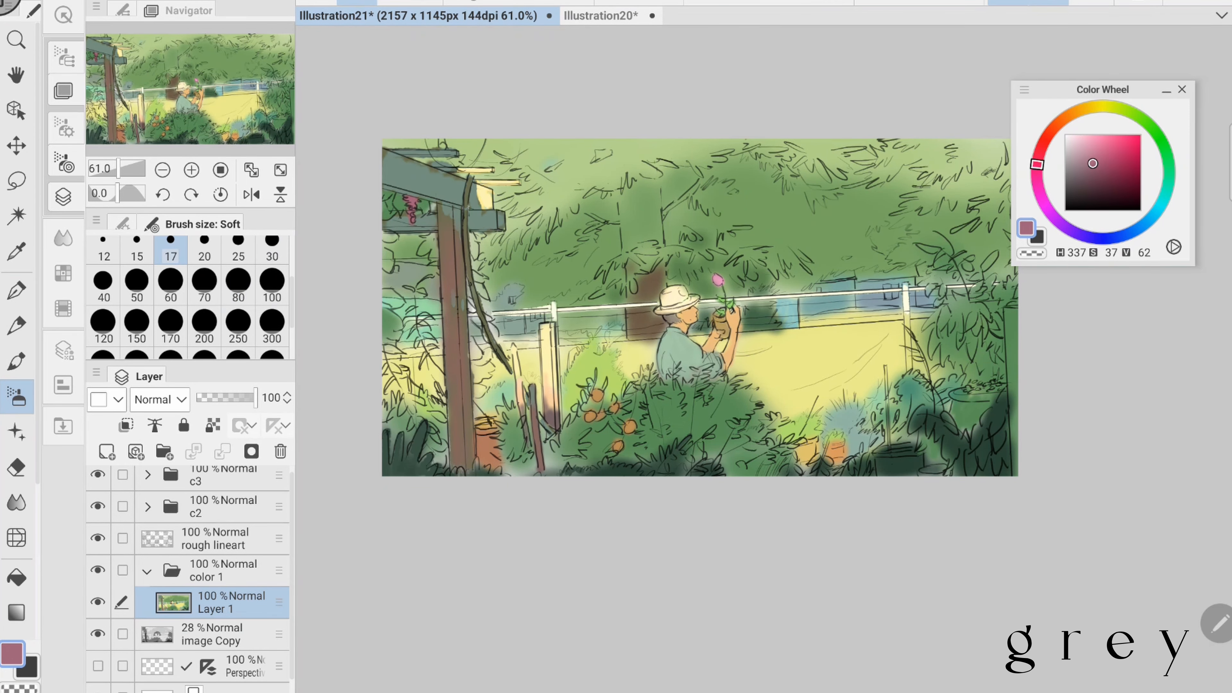
left_click(1089, 160)
key("ctrl+s")
- Fill the climbing leaves around the tall pergola post with yellow-green (H 84, S 45, V 76) and mid green (H 119, S 43, V 54)
left_click(1167, 161)
left_click(1095, 163)
left_click_drag(727, 324, 815, 318)
left_click(1162, 143)
left_click(1130, 112)
left_click(1099, 153)
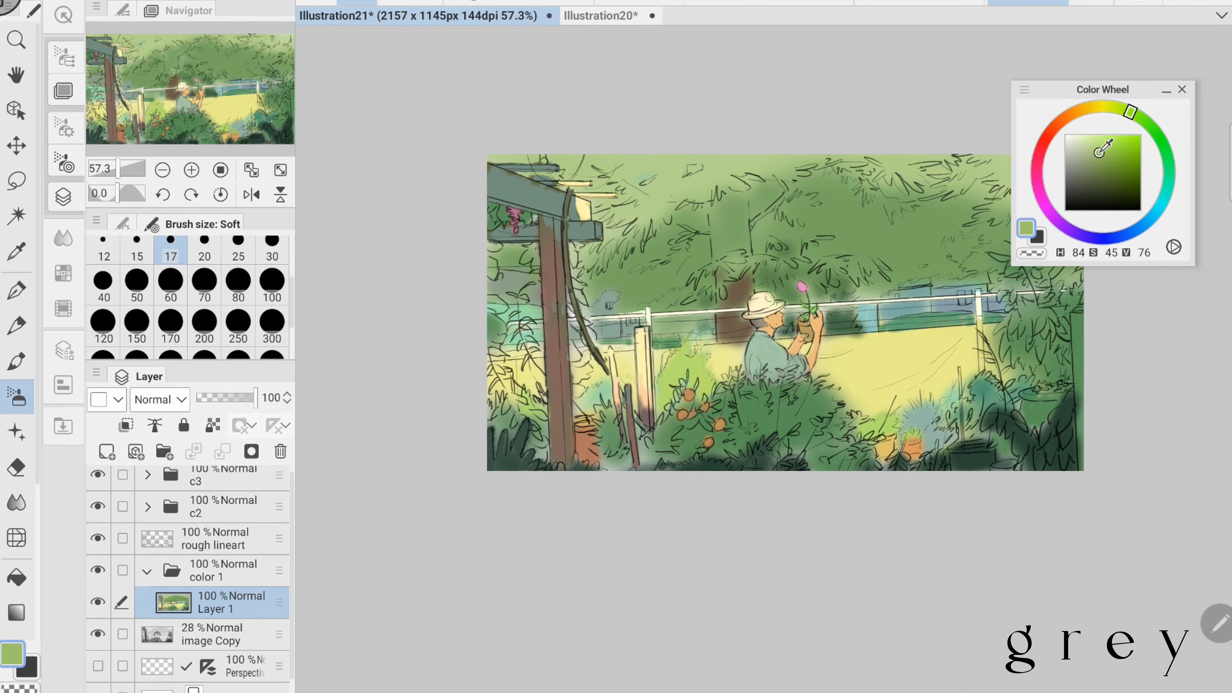
left_click(1159, 138)
left_click(1097, 168)
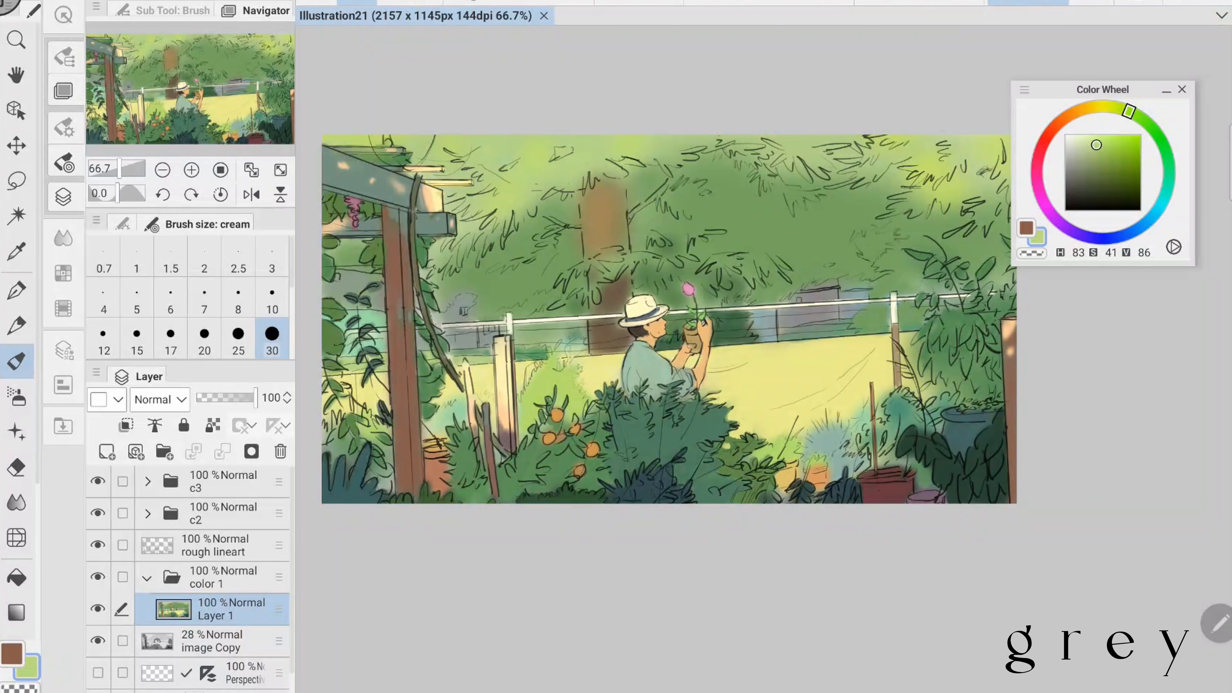
left_click_drag(522, 213, 485, 253)
left_click(136, 339)
mouse_move(479, 230)
left_mouse_down()
mouse_move(445, 276)
mouse_move(428, 274)
left_mouse_up()
left_click(204, 339)
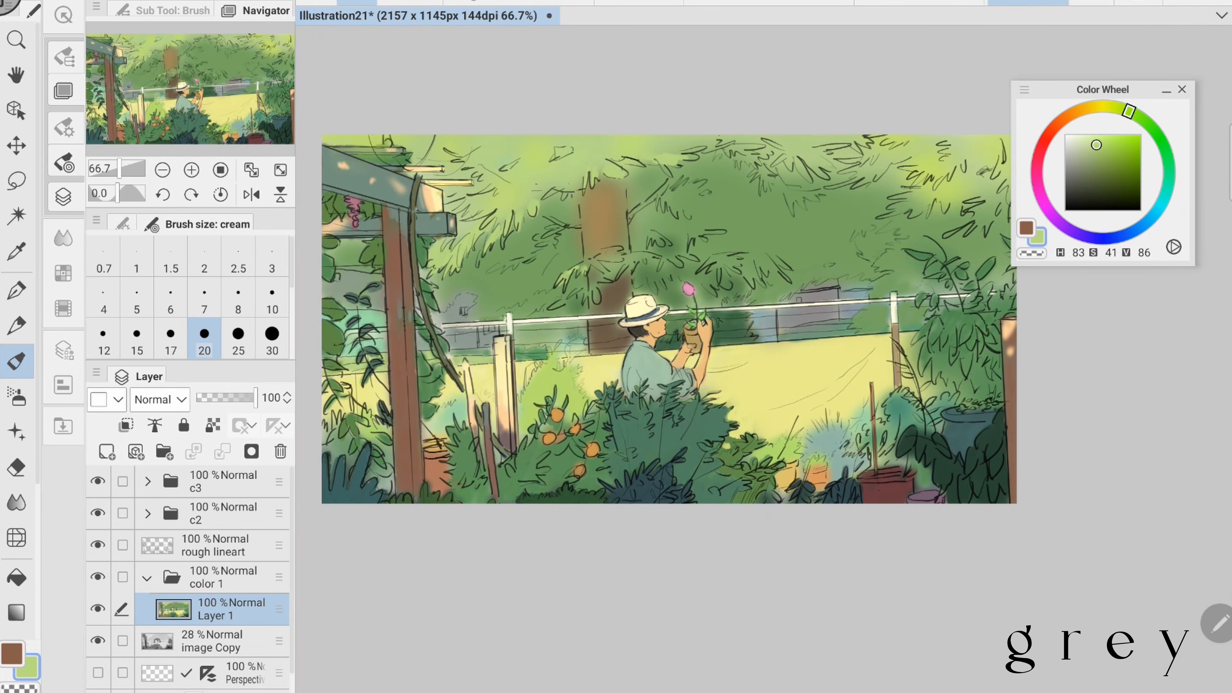
- Refine the tree canopy and the tall right-hand plant in light and mid greens with the cream brush at size 20, and save
left_click_drag(758, 145, 722, 164)
left_click(491, 143)
left_click_drag(490, 144, 504, 156)
left_click_drag(704, 143, 670, 150)
left_click_drag(727, 291, 665, 301)
left_click(903, 211)
mouse_move(935, 208)
left_mouse_down()
mouse_move(869, 251)
mouse_move(904, 243)
left_mouse_up()
left_click_drag(948, 203, 920, 239)
key("ctrl+s")
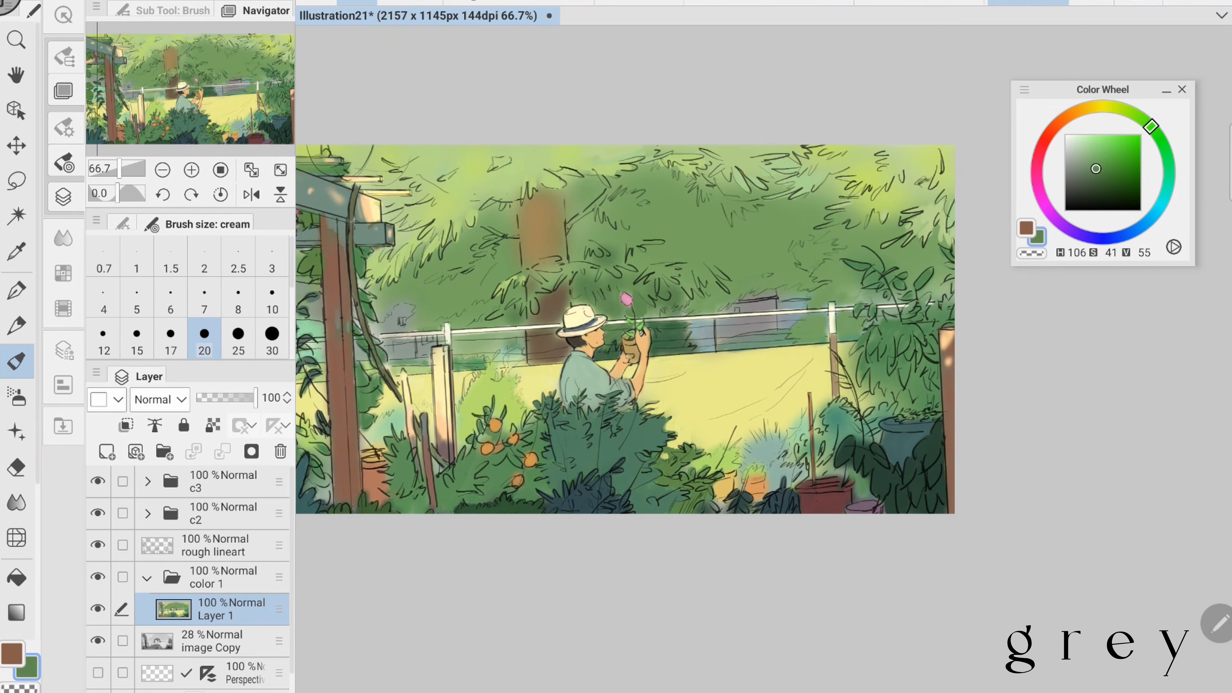
- Mirror the canvas view and try a dark sapling trunk (H 162, S 26, V 22) on a new layer at brush size 30
mouse_move(631, 335)
left_mouse_down()
mouse_move(627, 291)
mouse_move(667, 274)
left_mouse_up()
left_click_drag(625, 292, 647, 311)
scroll(640, 345, "down", 2)
left_click(251, 195)
left_click(107, 452)
left_click(272, 339)
left_click_drag(552, 303, 566, 475)
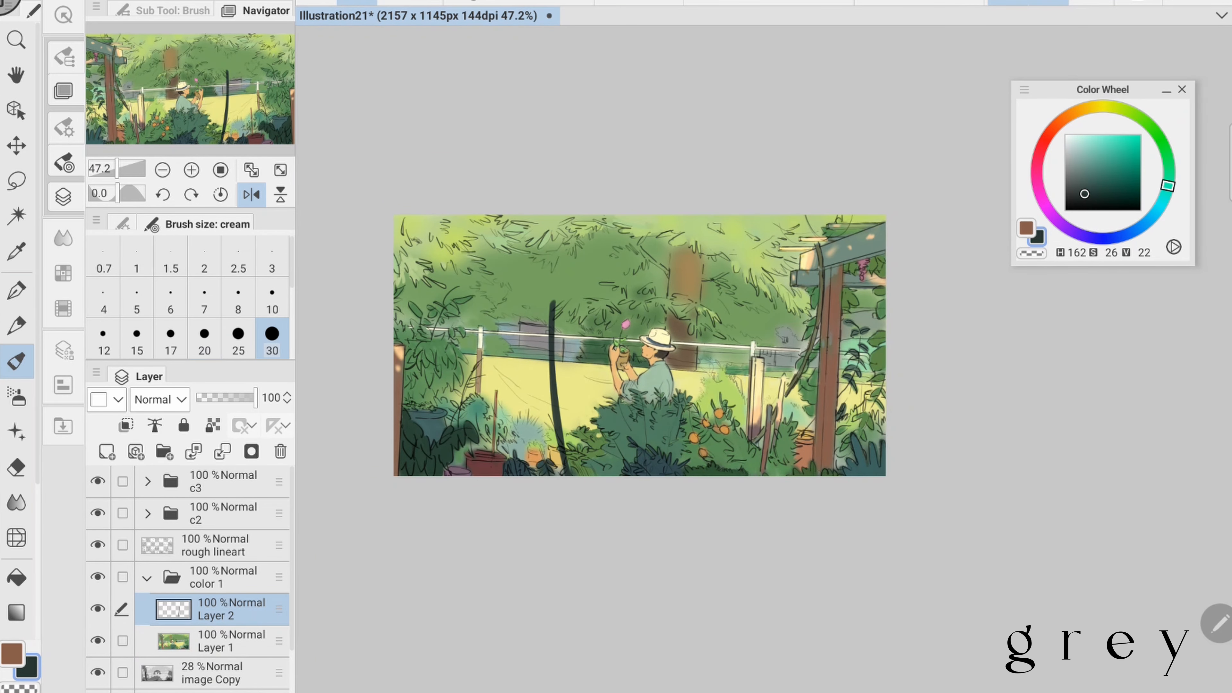
key("ctrl+z")
mouse_move(510, 293)
left_mouse_down()
mouse_move(551, 473)
mouse_move(537, 464)
left_mouse_up()
key("ctrl+z")
key("ctrl+z")
key("ctrl+z")
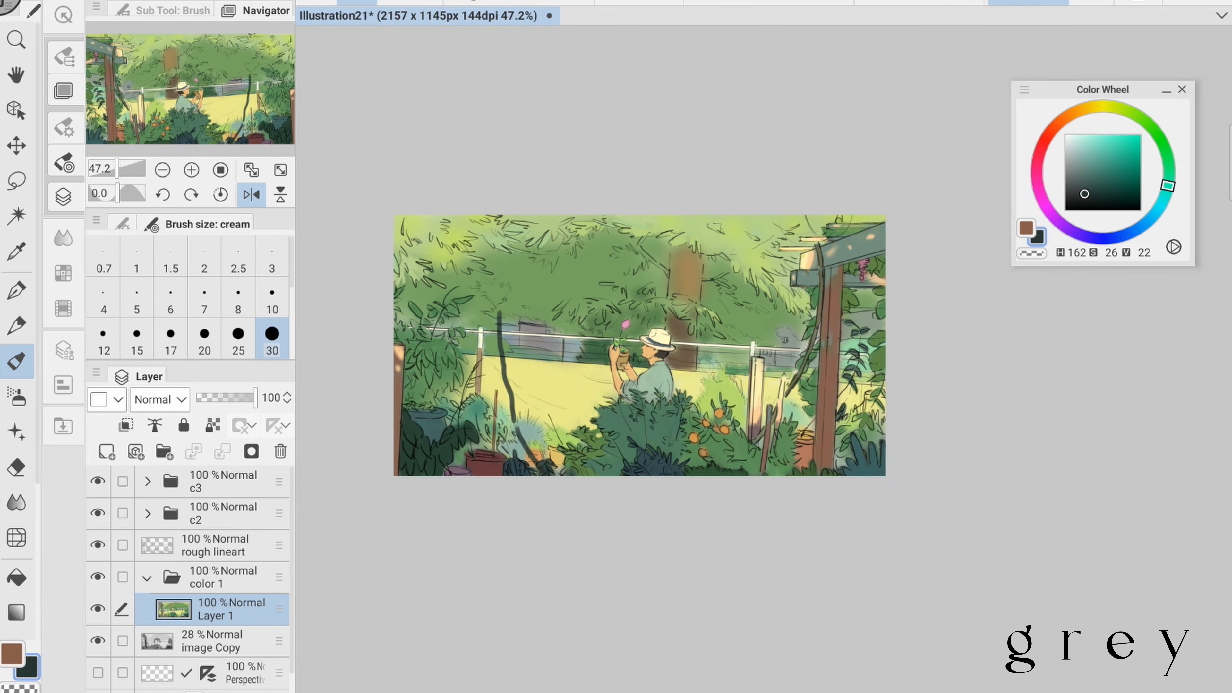
- Paint the dark sapling trunk in front of the yellow field at brush size 30, extend its tip at size 10, unmirror the view and save
left_click(272, 297)
left_click(272, 339)
left_click_drag(508, 383, 537, 463)
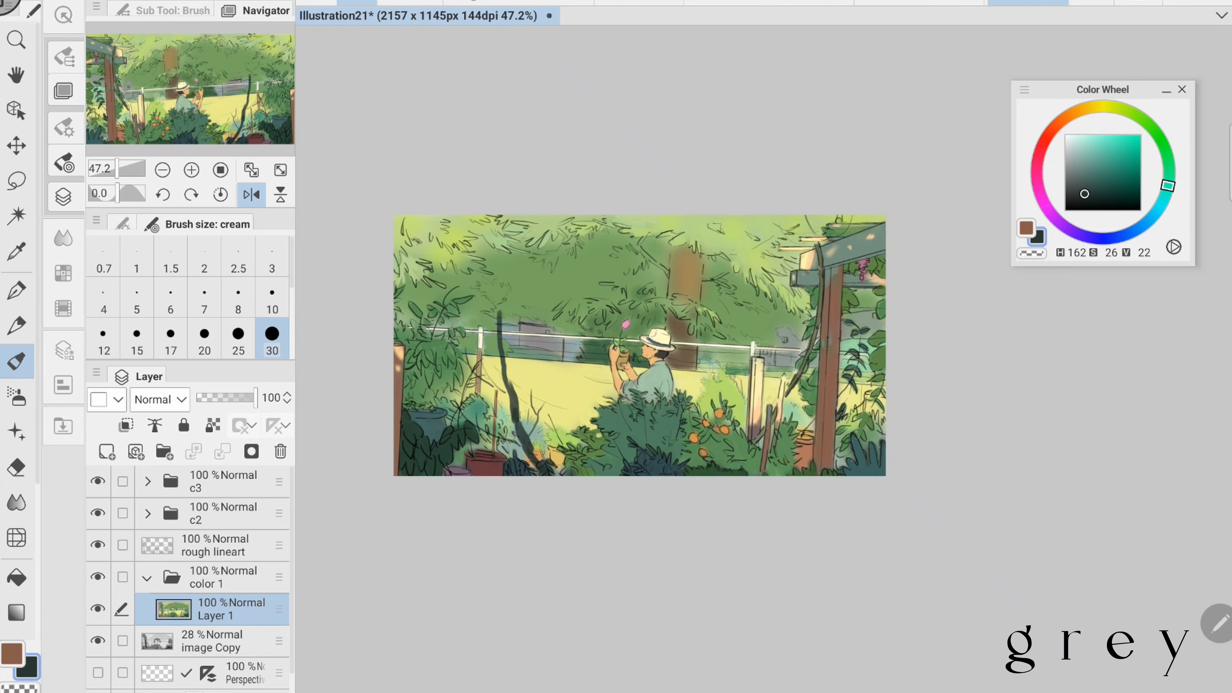
left_click(272, 297)
left_click_drag(490, 308, 498, 337)
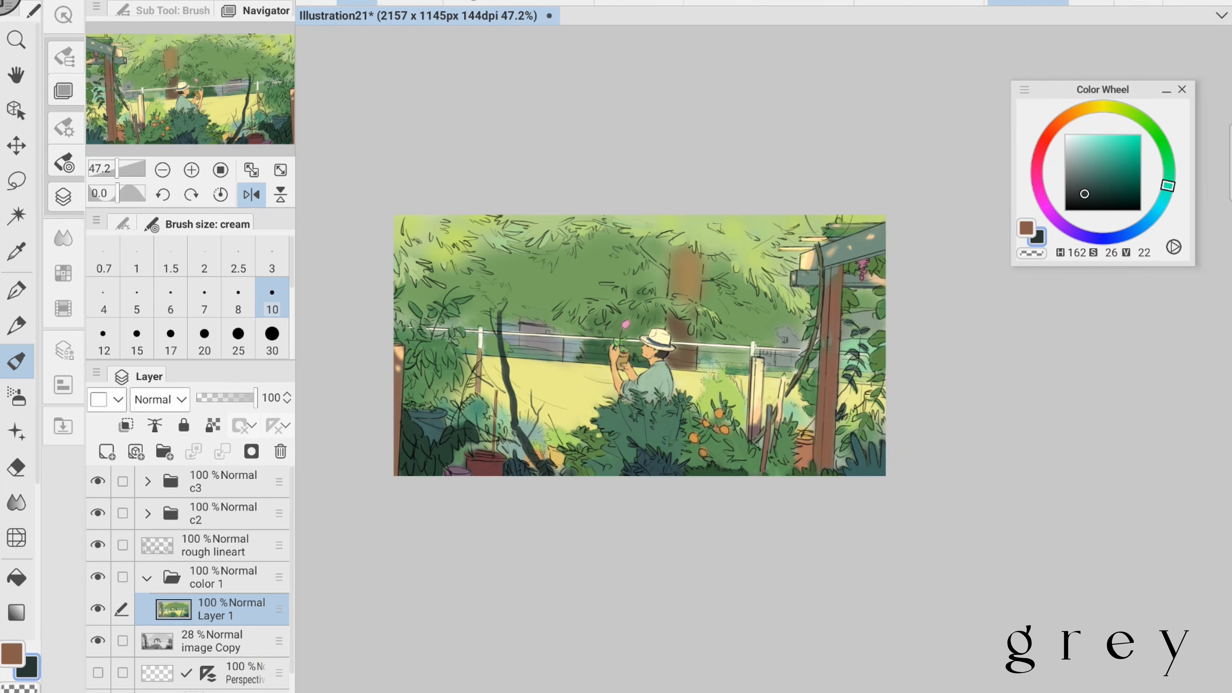
left_click(16, 181)
left_click(251, 195)
key("ctrl+s")
- Brush muted ochre strokes (H 53, S 30, V 72 and H 53, S 53, V 87) across the yellow field at brush size 17
scroll(640, 354, "up", 1)
right_click(747, 412)
right_click(755, 421)
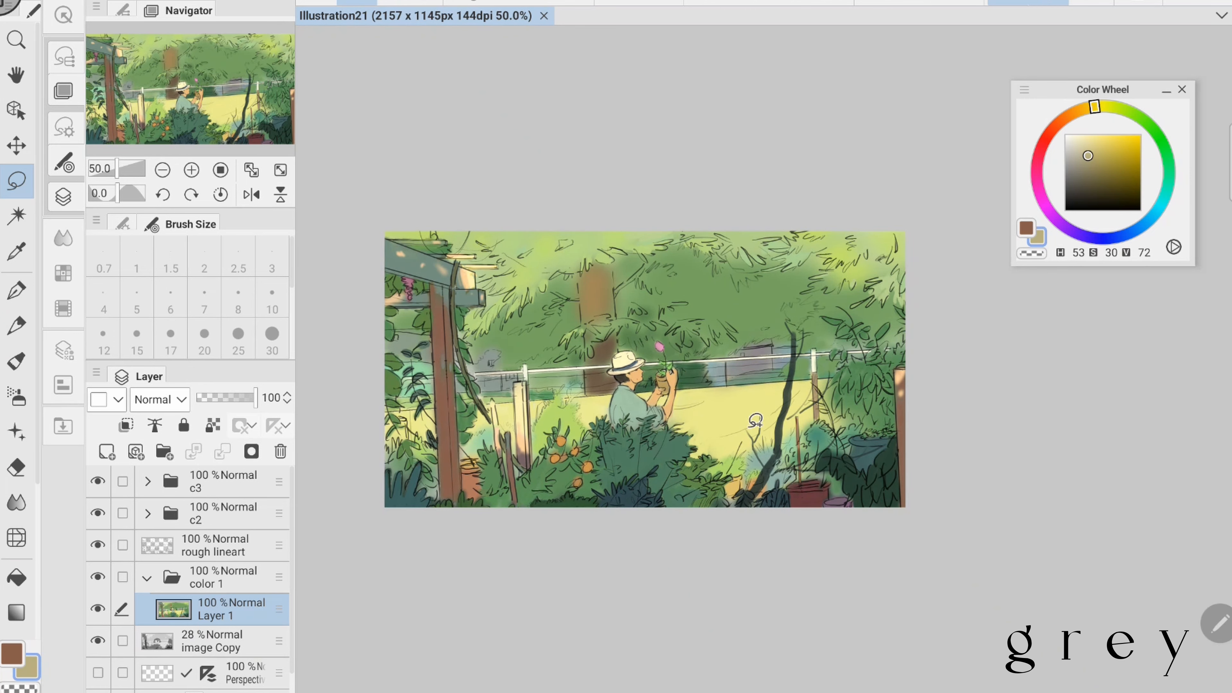
left_click(16, 360)
left_click(170, 339)
left_click_drag(735, 428, 774, 420)
left_click(1096, 145)
scroll(776, 393, "up", 1)
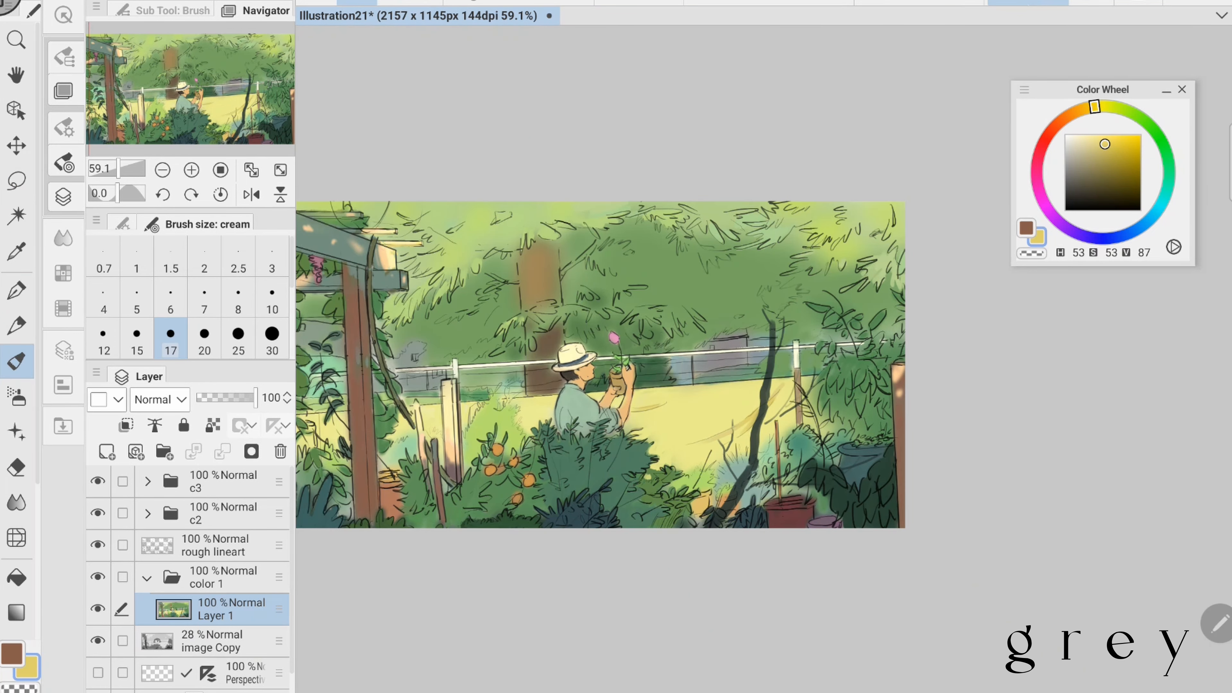
- Check the painting in a mirrored view, restore the normal orientation and save the file
scroll(866, 395, "down", 1)
left_click(251, 194)
left_click_drag(873, 369, 700, 354)
left_click(272, 339)
left_click(251, 194)
key("ctrl+s")
- Repaint the figure's shirt in pale grey-green (H 102, S 12, V 68) and add light check lines (H 70, S 8, V 87) at brush size 10
right_click(487, 335)
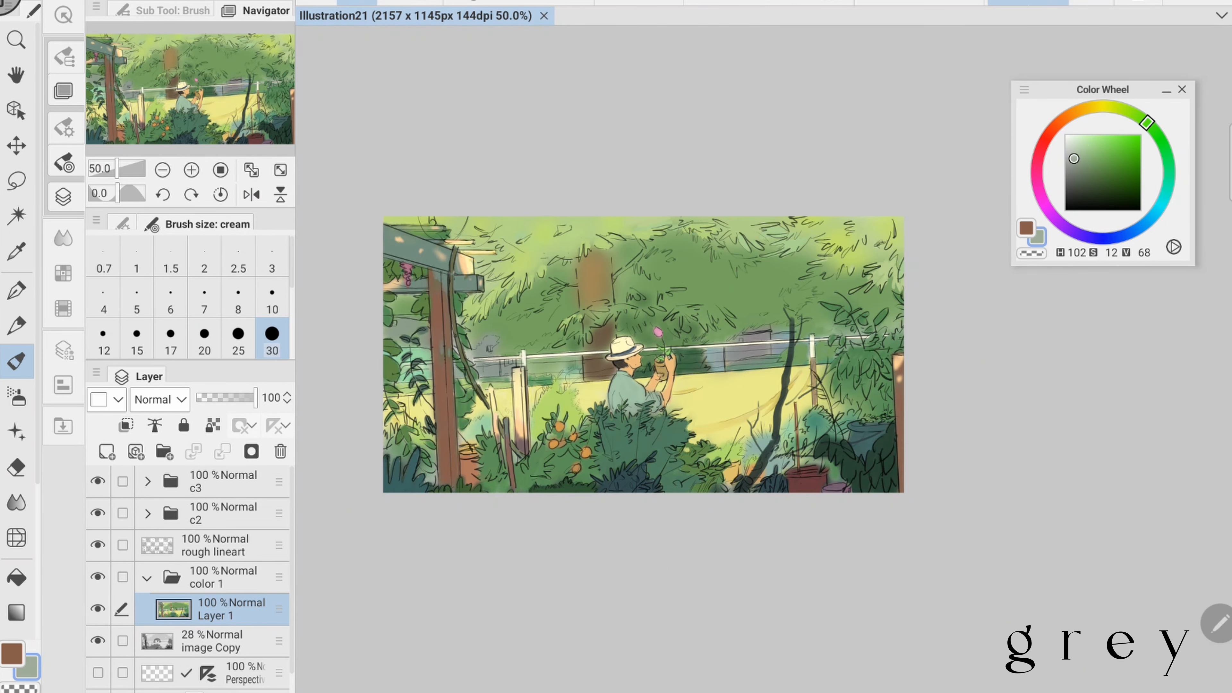
left_click_drag(618, 380, 630, 407)
left_click(1073, 150)
left_click_drag(647, 394, 659, 406)
left_click_drag(1146, 122, 1114, 107)
left_click(1070, 144)
left_click(272, 297)
left_click_drag(623, 380, 619, 409)
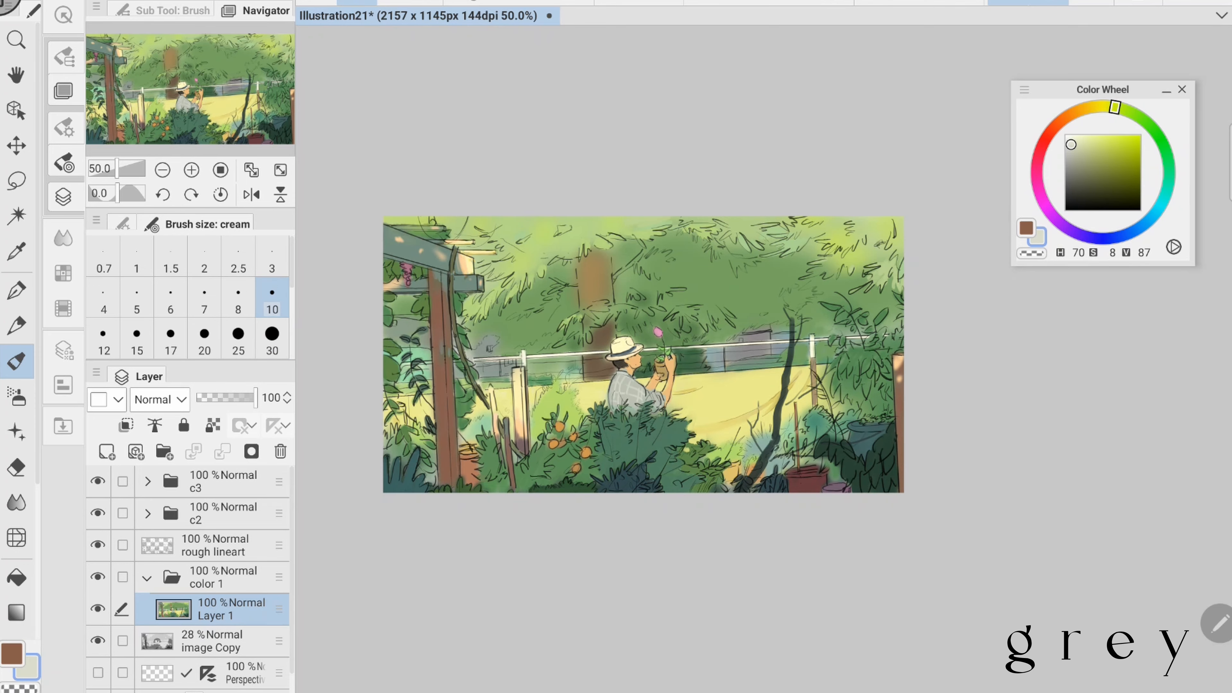
- Touch up the figure with light orange (H 34, S 50, V 92) at brush size 10 and save the file
left_click(204, 338)
scroll(859, 460, "up", 3)
scroll(728, 339, "up", 1)
scroll(728, 340, "down", 1)
left_click(1103, 140)
left_click(272, 297)
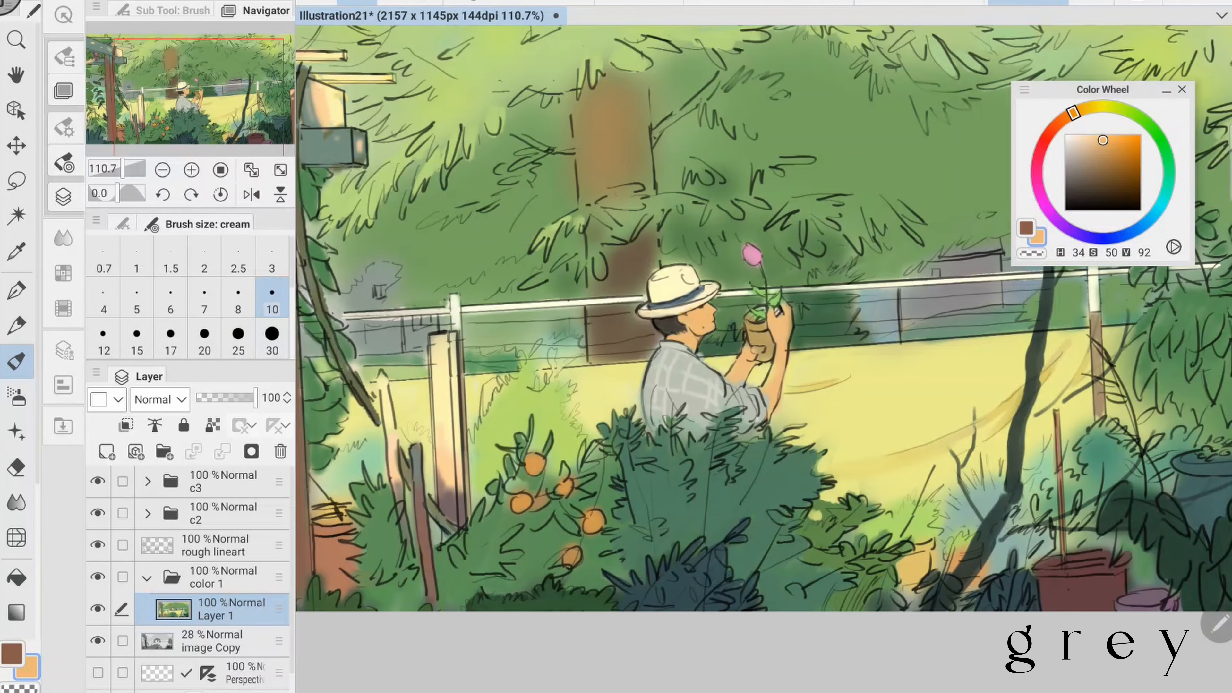
right_click(674, 284)
key("ctrl+s")
- Repaint the lower background tree trunk behind the figure in shaded brown (H 32, S 35, V 42) at brush size 30
right_click(628, 272)
left_click(170, 338)
left_click(272, 339)
left_click_drag(613, 250, 596, 357)
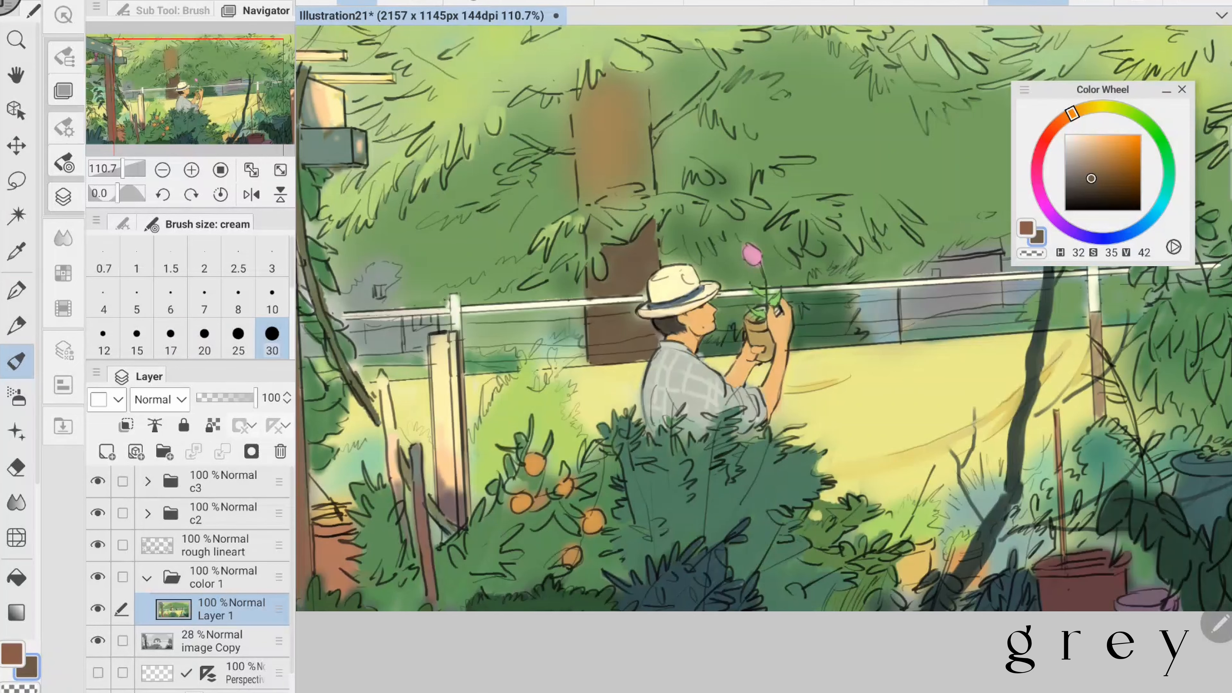
left_click_drag(643, 289, 652, 342)
- Dapple the lower background trunk with warm light spots and the upper part with dark brown spots (H 34, S 34, V 43) at brush sizes 10 and 17
right_click(616, 179)
left_click(272, 298)
left_click_drag(628, 249, 627, 264)
left_click_drag(611, 278, 610, 291)
left_click(170, 339)
left_click_drag(604, 247, 646, 253)
mouse_move(727, 340)
left_mouse_down()
mouse_move(737, 315)
mouse_move(710, 393)
left_mouse_up()
right_click(612, 291)
left_click_drag(632, 157, 629, 180)
left_click_drag(620, 189, 614, 201)
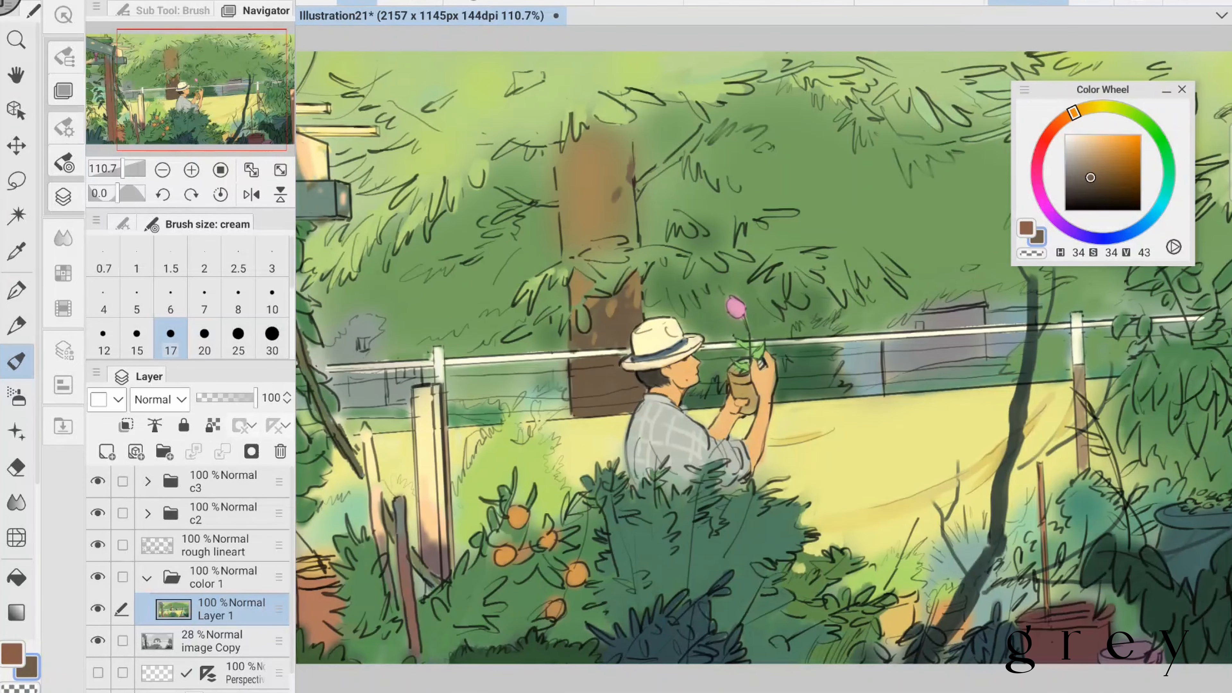
- Paint brown side branches on the background tree and tidy the green foliage overlapping its trunk, using sampled colours at brush size 17
left_click_drag(638, 191, 706, 124)
right_click(603, 189)
left_click_drag(638, 191, 716, 108)
right_click(606, 311)
left_click_drag(561, 203, 540, 201)
right_click(679, 257)
left_click_drag(612, 255, 654, 272)
scroll(553, 321, "down", 4)
right_click(580, 242)
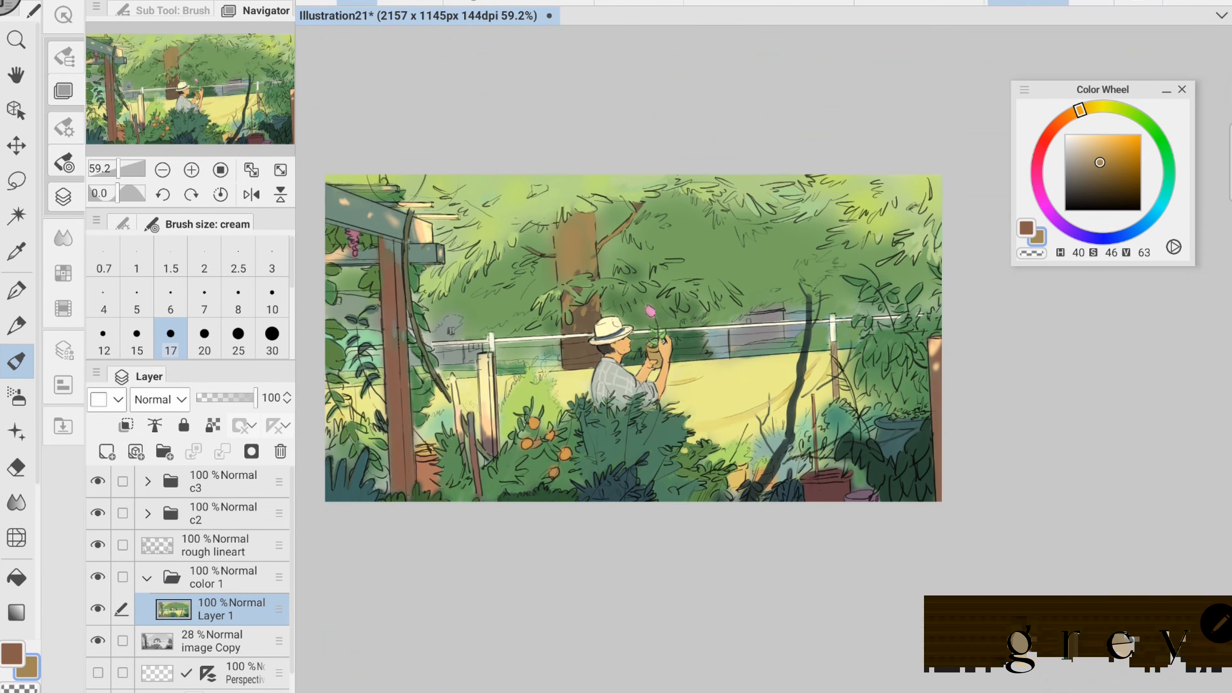
- Clean up the background house and fence beside the figure with sampled greys and neighbouring colours at brush size 17
left_click_drag(630, 340, 653, 381)
scroll(732, 355, "up", 6)
right_click(673, 354)
left_click_drag(776, 369, 609, 358)
right_click(626, 306)
left_click_drag(587, 293, 560, 318)
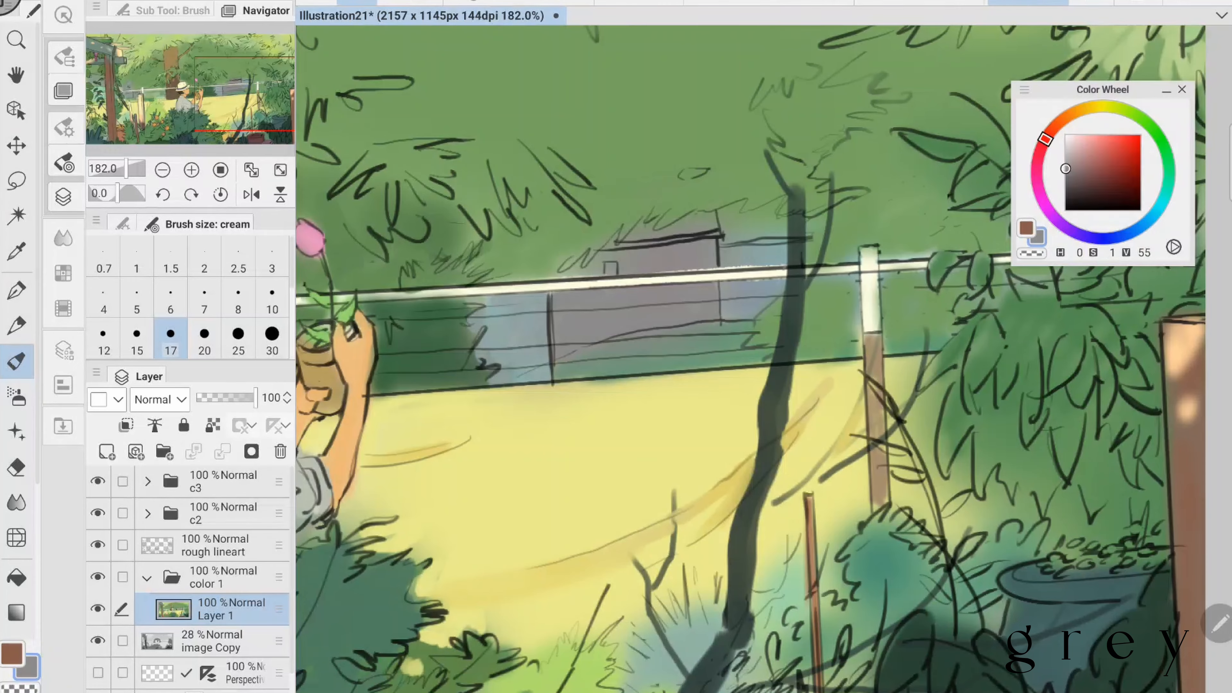
right_click(749, 296)
left_click_drag(824, 349, 643, 338)
- Tidy the greenery behind the white-topped fence post and the adjoining field edge with sampled greens and yellow (H 62, S 41, V 92)
scroll(679, 339, "up", 1)
right_click(655, 296)
left_click_drag(676, 260, 676, 345)
right_click(834, 296)
left_click_drag(901, 225, 835, 229)
left_click_drag(776, 359, 688, 341)
right_click(631, 388)
left_click_drag(686, 352, 650, 490)
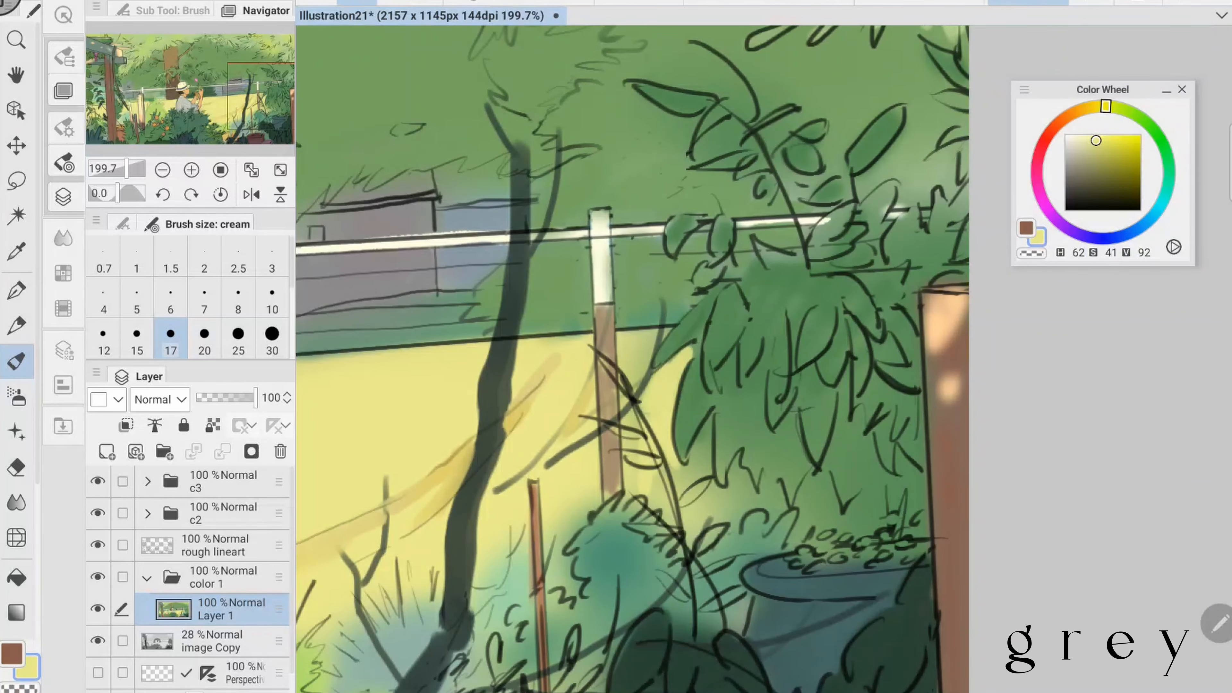
- Clean the background greenery between the sapling and the right-hand plant with sampled green (H 101, S 38, V 66)
left_click_drag(680, 437, 771, 519)
scroll(679, 359, "down", 2)
left_click_drag(572, 417, 558, 471)
right_click(546, 238)
left_click_drag(589, 228, 572, 250)
left_click_drag(548, 188, 596, 199)
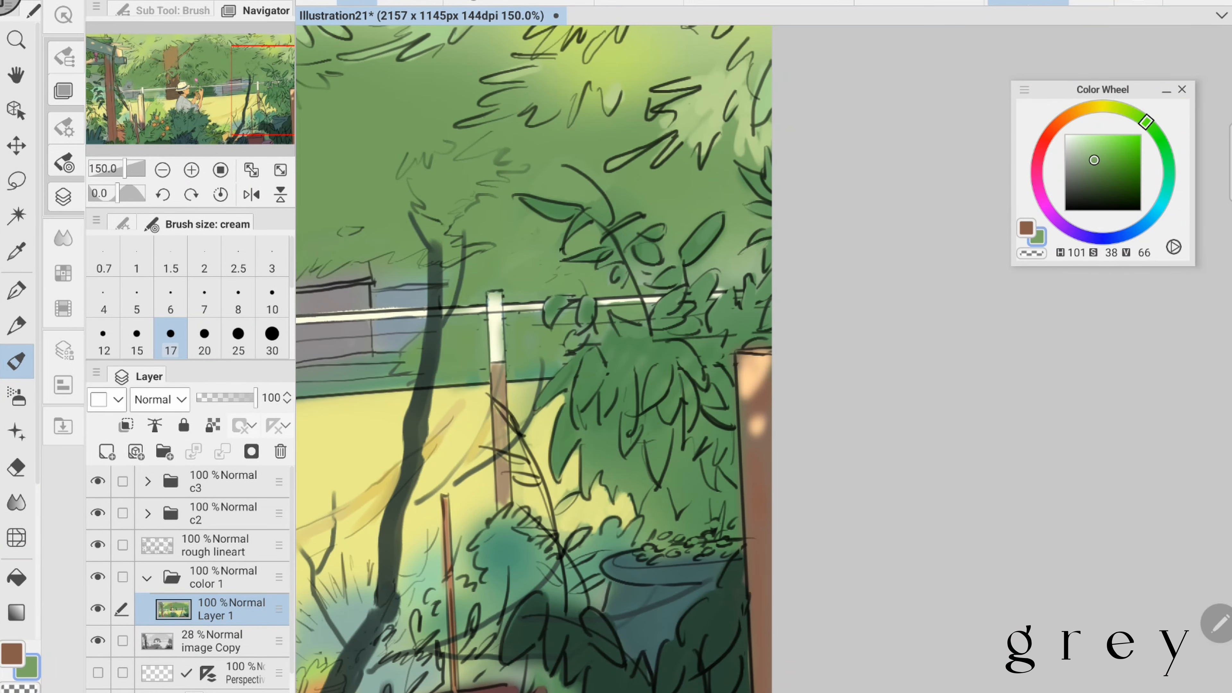
- Refine the leaves and edges of the right-hand plant beside the fence post with sampled neighbouring colours
scroll(534, 358, "up", 1)
right_click(526, 311)
left_click_drag(531, 310, 532, 353)
right_click(594, 293)
left_click_drag(628, 318, 612, 339)
right_click(598, 272)
mouse_move(630, 388)
left_mouse_down()
mouse_move(607, 261)
mouse_move(574, 406)
mouse_move(520, 421)
left_mouse_up()
left_click_drag(623, 485, 595, 514)
- Touch up the greenery around the fence and pergola post with sampled greens, including H 116, S 27, V 64, at brush size 17
scroll(630, 359, "down", 2)
left_click_drag(582, 349, 814, 360)
right_click(727, 388)
scroll(631, 344, "up", 1)
mouse_move(533, 432)
left_mouse_down()
mouse_move(713, 245)
mouse_move(834, 275)
mouse_move(835, 321)
left_mouse_up()
scroll(835, 321, "down", 2)
right_click(535, 360)
left_click_drag(506, 344, 517, 351)
left_click_drag(577, 373, 586, 388)
left_click_drag(776, 272, 772, 243)
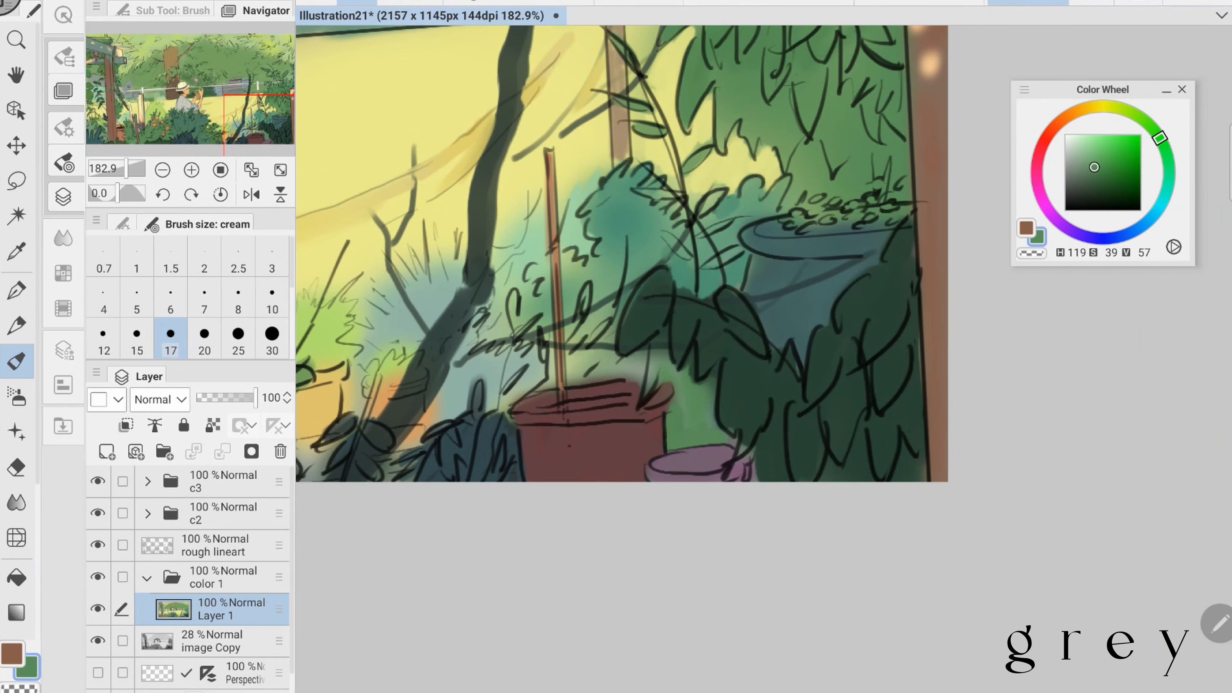
- Clean up the field between the pergola post and the stakes with pale yellow (H 63, S 38, V 93) at brush size 10
left_click(271, 301)
left_click_drag(565, 349, 662, 378)
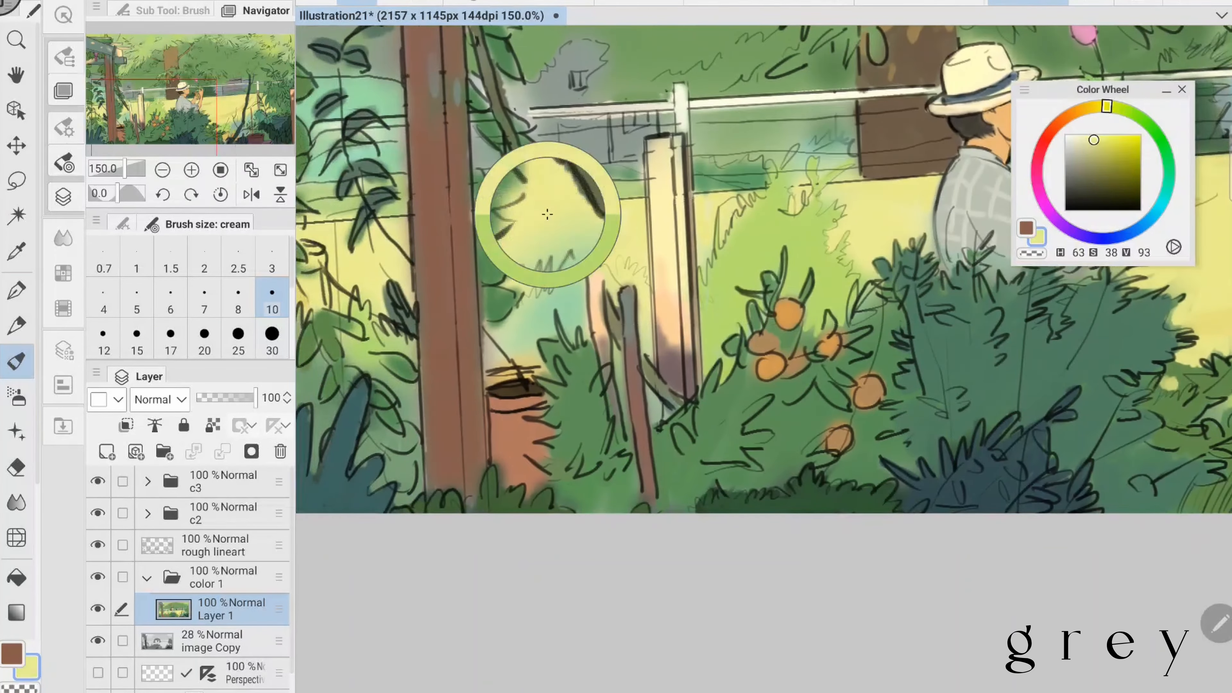
mouse_move(550, 194)
left_mouse_down()
mouse_move(631, 330)
mouse_move(655, 417)
left_mouse_up()
left_click_drag(618, 354, 619, 398)
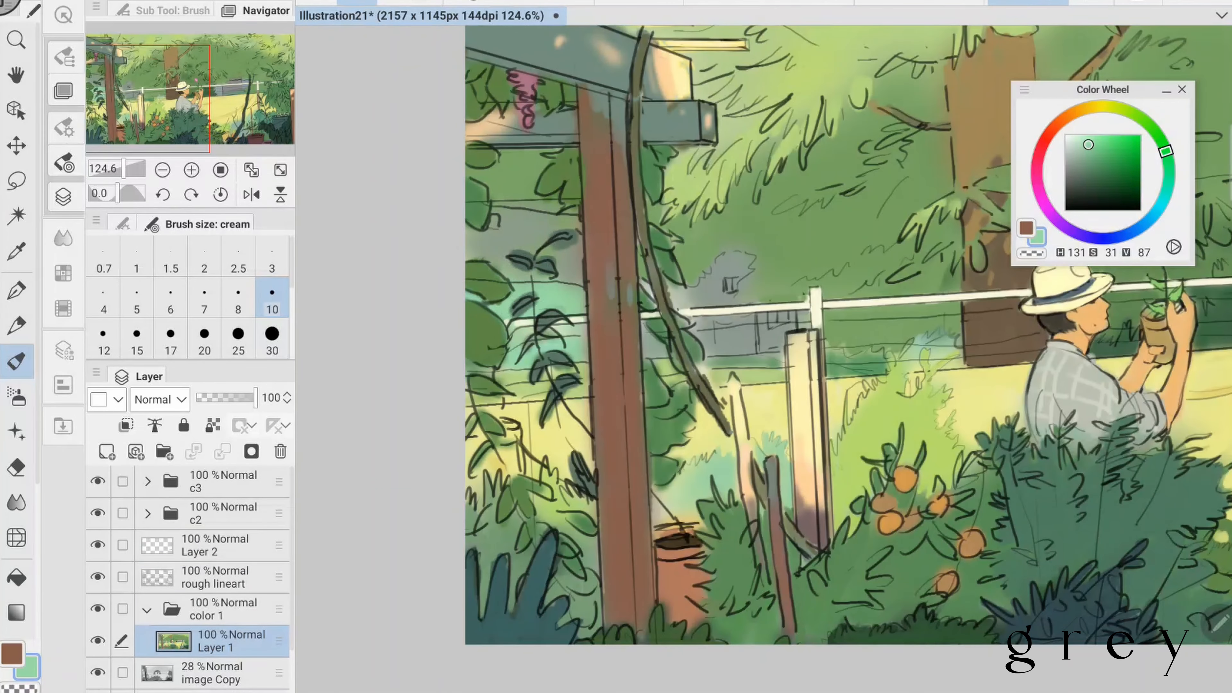
- Refine the leaves left of the pergola post with sampled dark green (H 159, S 16, V 29) and leaf green (H 86, S 42, V 75)
left_click_drag(499, 202, 578, 209)
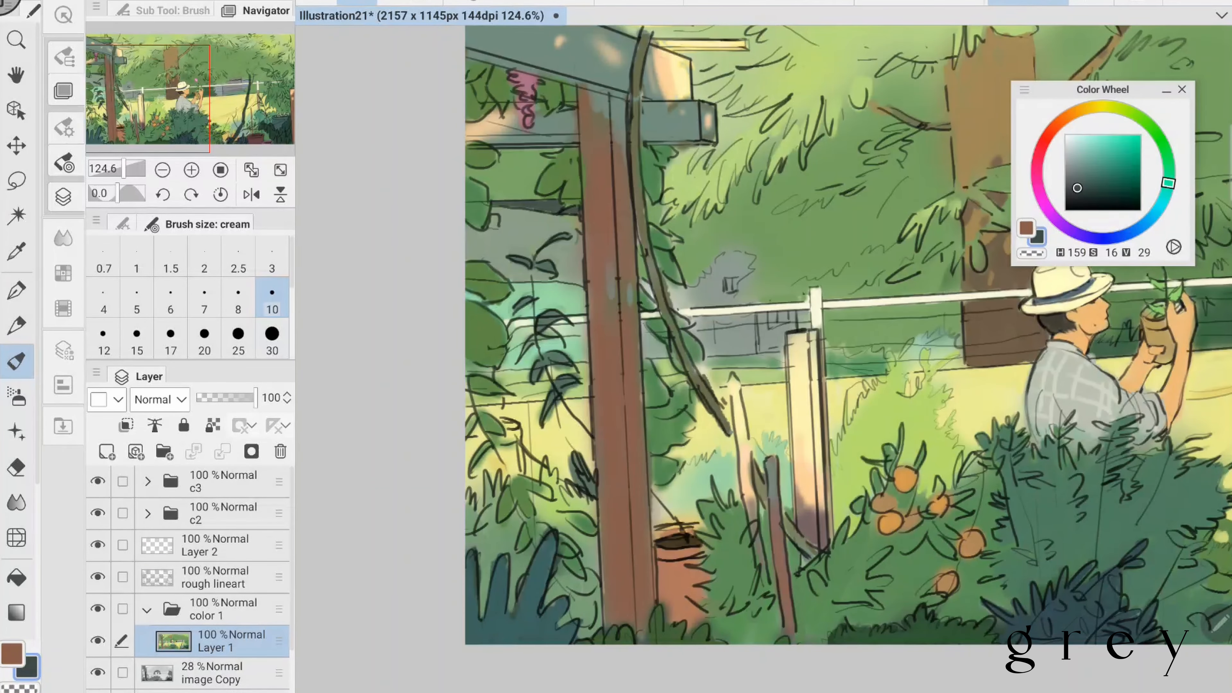
left_click_drag(466, 361, 489, 372)
left_click(215, 545)
left_click(231, 640)
left_click(479, 350)
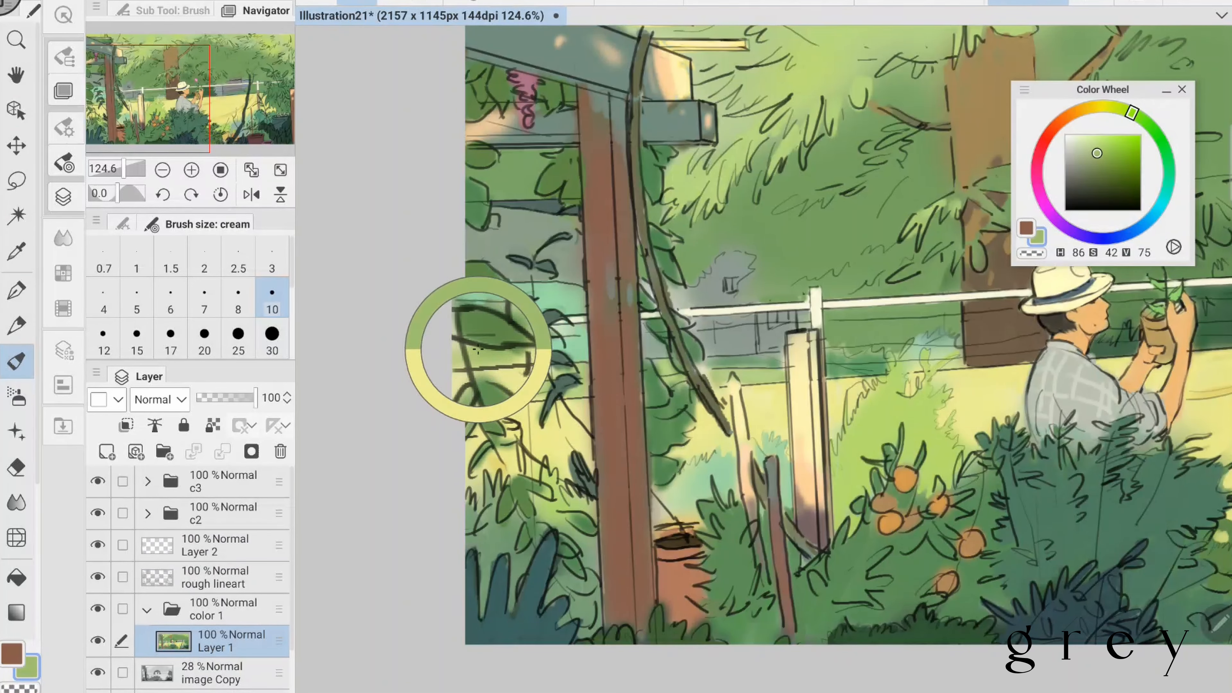
- Touch up the greenery around the pergola post with sampled green (H 115, S 41, V 56), switching to Layer 2 at brush size 10
left_click(238, 338)
left_click(738, 310)
scroll(763, 311, "up", 1)
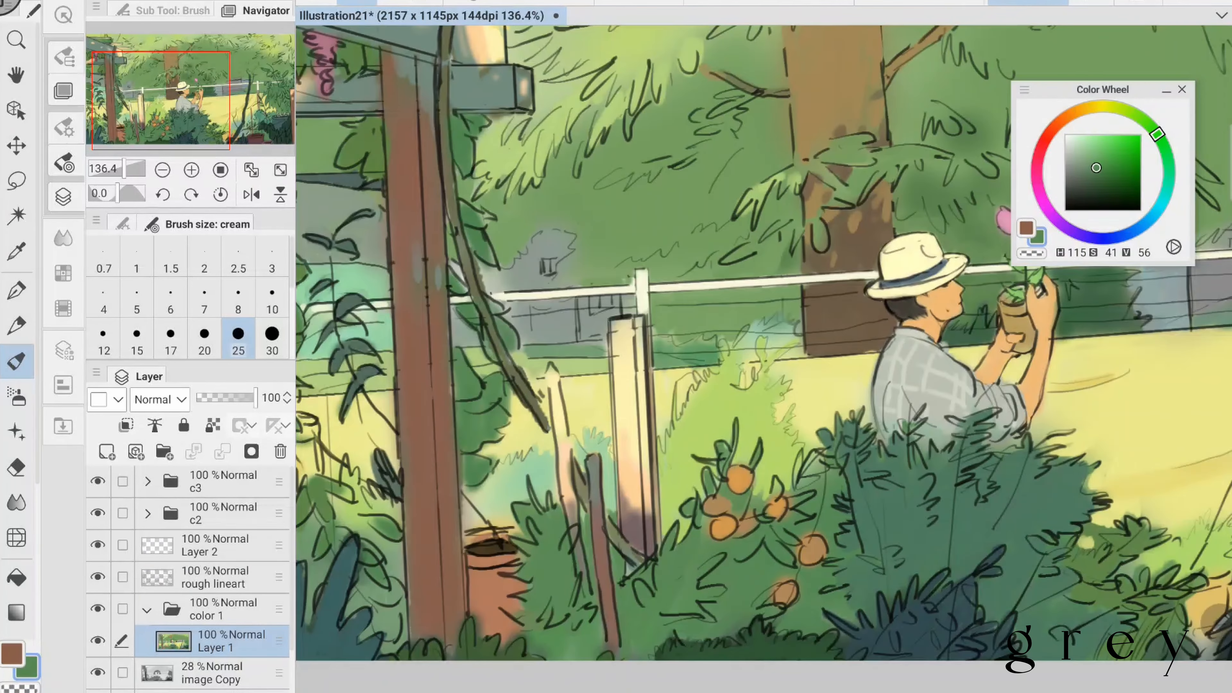
left_click(215, 545)
left_click(272, 297)
mouse_move(485, 414)
left_mouse_down()
mouse_move(509, 441)
mouse_move(567, 461)
left_mouse_up()
scroll(763, 311, "up", 1)
scroll(764, 311, "down", 5)
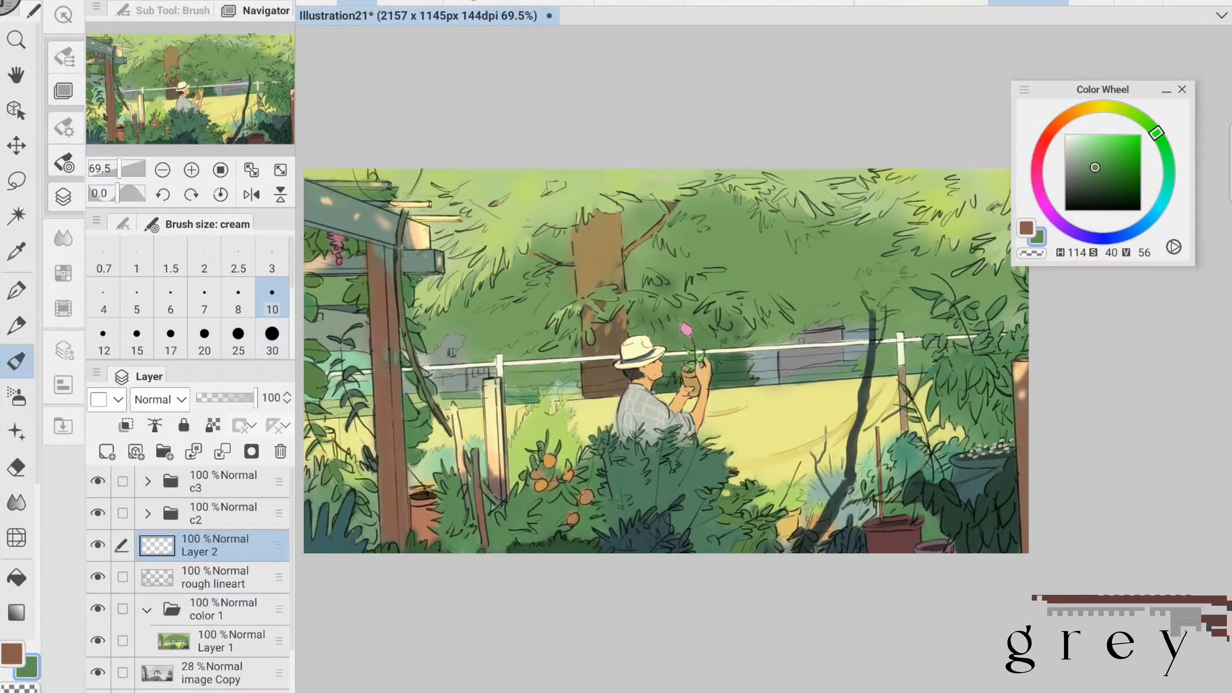
- Refine the pale stake beside the pergola on Layer 2 with sampled cream (H 52, S 28, V 94) at size 5, and save the file
scroll(533, 242, "up", 8)
left_click(532, 260)
left_click_drag(530, 321, 533, 360)
left_click(439, 337)
scroll(764, 311, "down", 6)
key("ctrl+s")
scroll(631, 389, "up", 5)
left_click(543, 369)
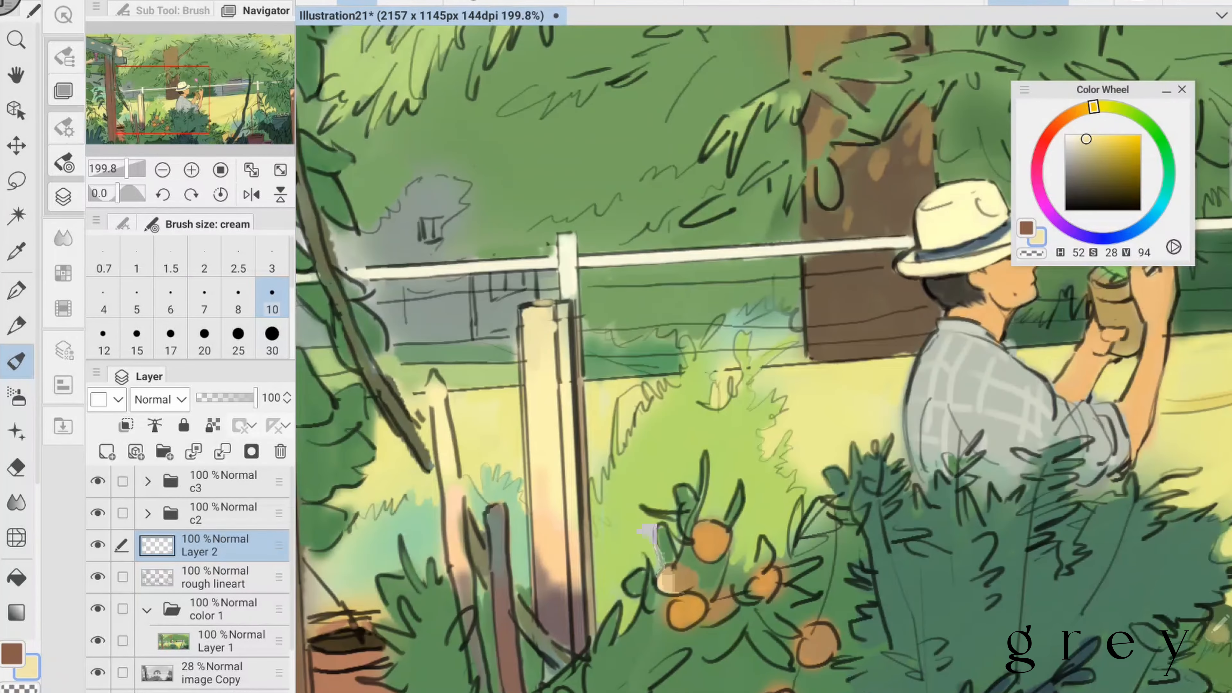
left_click(136, 297)
mouse_move(526, 303)
left_mouse_down()
mouse_move(561, 303)
mouse_move(537, 374)
left_mouse_up()
left_click(272, 298)
- Touch up the right-hand post and the sapling trunk with sampled brown (H 29, S 39, V 78) and dark green (H 145, S 26, V 26)
scroll(763, 359, "down", 4)
scroll(509, 340, "up", 2)
left_click(455, 357)
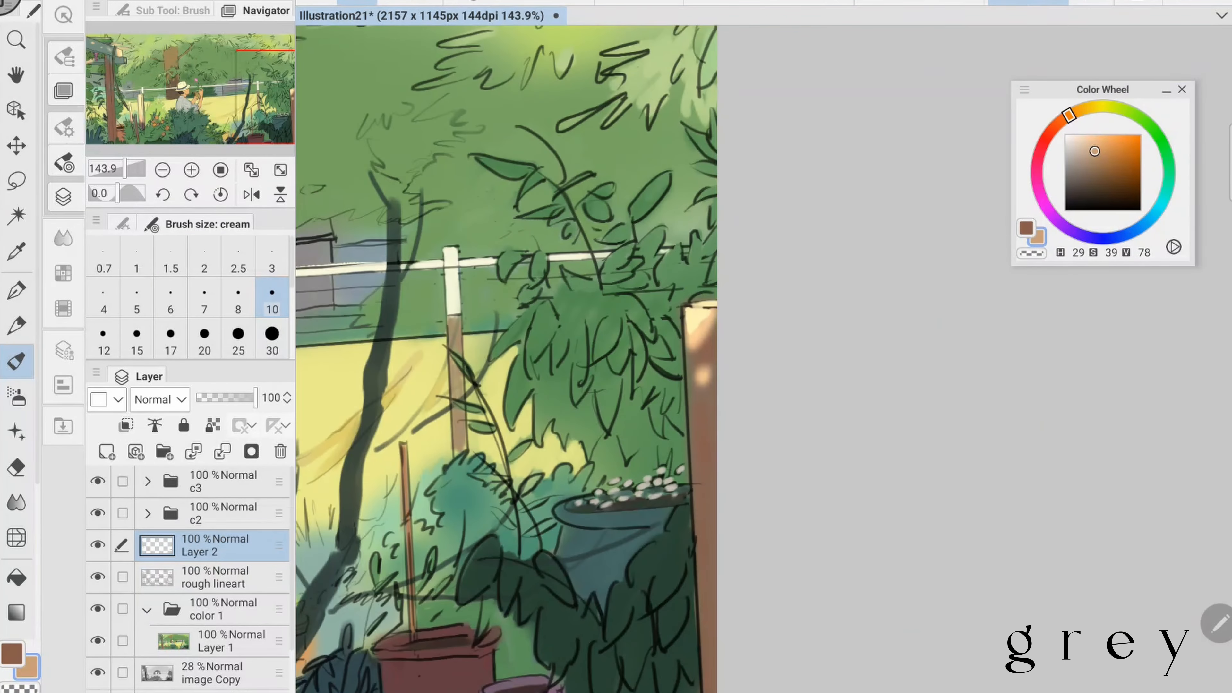
scroll(509, 340, "up", 2)
left_click(706, 322)
left_click_drag(706, 323, 709, 415)
scroll(707, 340, "down", 2)
left_click(776, 364)
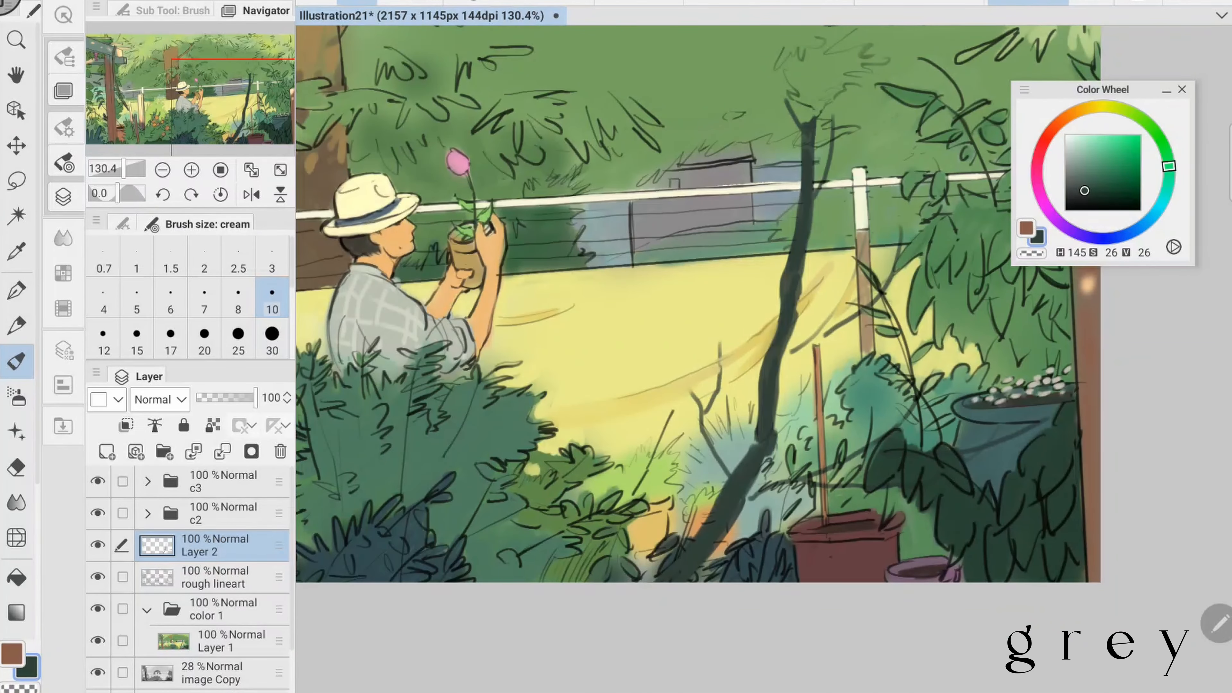
scroll(763, 311, "down", 4)
left_click(473, 418)
scroll(679, 311, "down", 1)
- Try an orange line (H 25, S 44, V 100) along the field's far edge with the Pencil at size 20
left_click(1087, 107)
mouse_move(1096, 140)
left_mouse_down()
mouse_move(1112, 134)
mouse_move(1078, 110)
left_mouse_up()
left_click(204, 339)
left_click(16, 326)
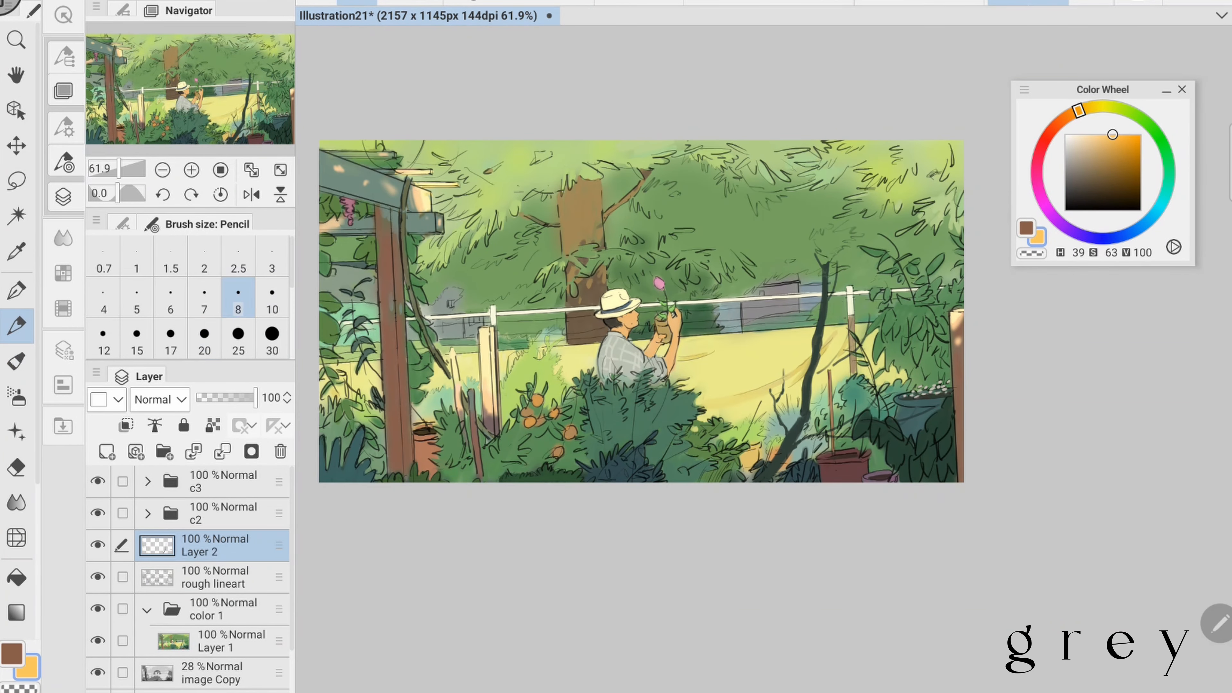
left_click(123, 10)
left_click(220, 70)
left_click_drag(679, 336, 820, 326)
left_click(178, 10)
left_click(1064, 118)
left_click(1098, 135)
left_click_drag(679, 336, 816, 326)
left_click_drag(630, 339, 775, 327)
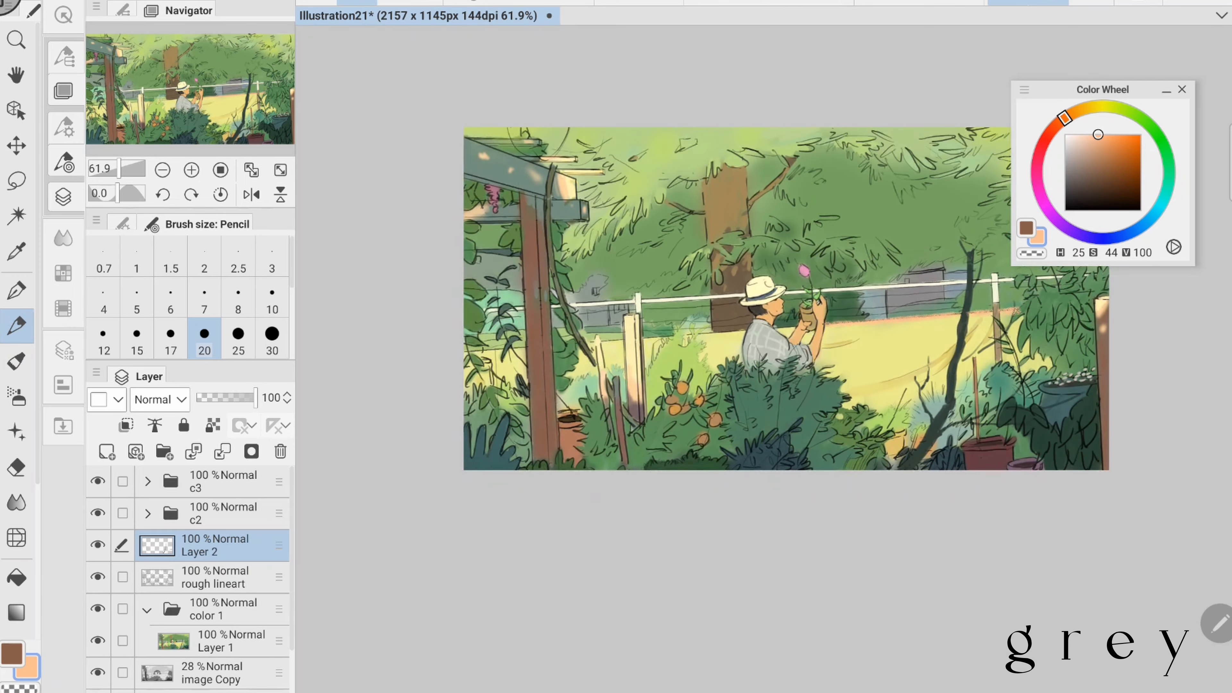
- Try repainting the white fence rail in sampled off-white (H 62, S 11, V 94) with the Pencil at size 20
scroll(764, 310, "up", 1)
left_click(717, 315)
scroll(764, 310, "up", 2)
left_click(679, 311)
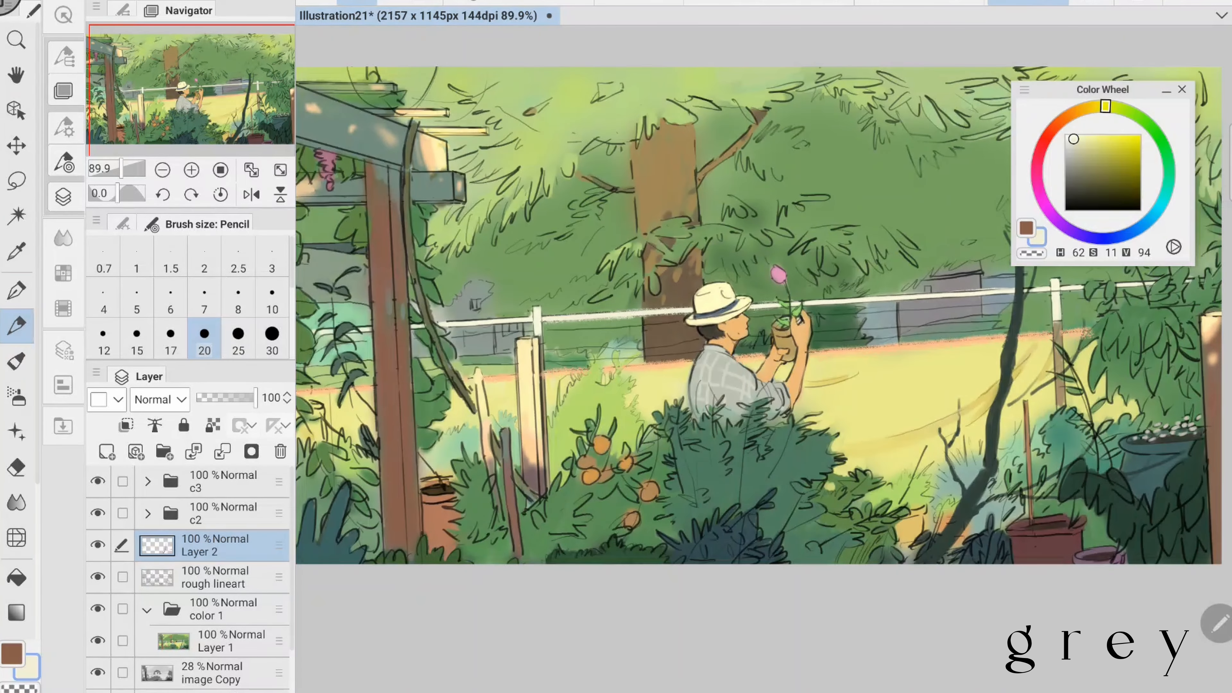
left_click_drag(524, 326, 679, 313)
left_click_drag(815, 303, 990, 284)
- Try softening the field's far edge with the Soft brush in light orange (H 26, S 43, V 100)
scroll(763, 340, "down", 3)
scroll(763, 340, "up", 4)
left_click(17, 397)
left_click(1065, 118)
left_click(1097, 134)
left_click_drag(594, 292, 746, 280)
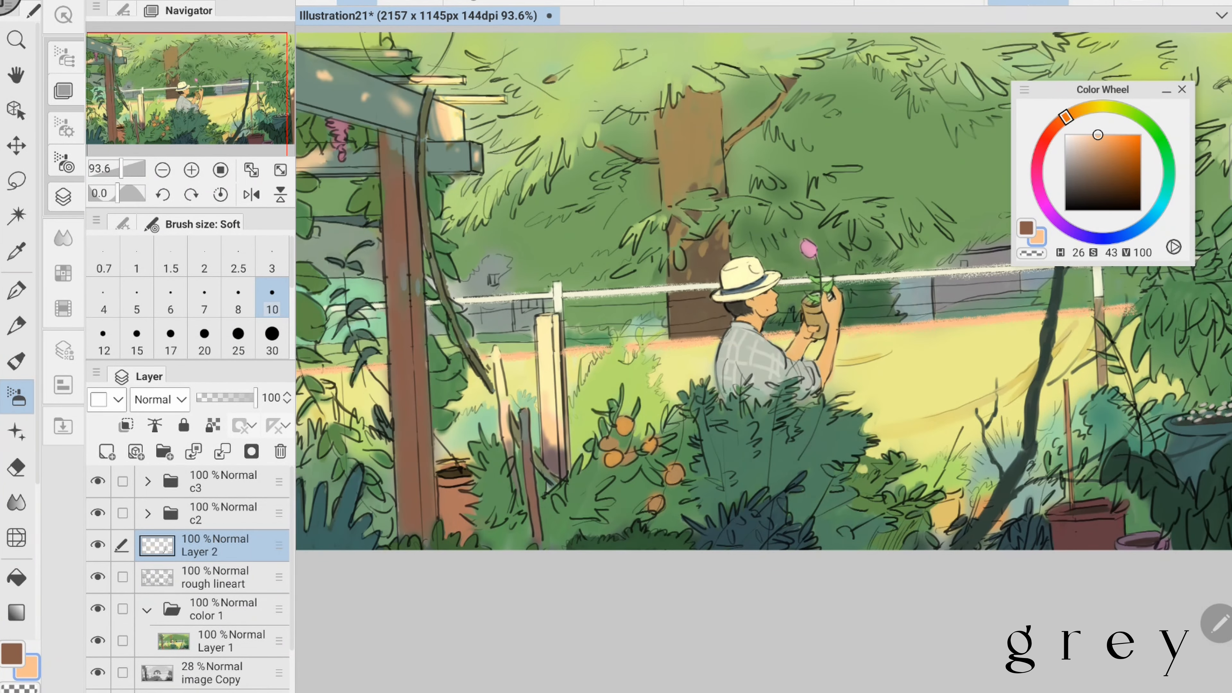
left_click(1096, 135)
left_click(271, 339)
- Try brightening the field with the Soft brush in pale yellow (H 60, S 39, V 100) at sizes 25 and 30
scroll(657, 359, "down", 4)
scroll(656, 359, "up", 2)
left_click(1102, 106)
left_click(1095, 134)
left_click_drag(672, 389, 776, 386)
scroll(189, 311, "down", 1)
left_click(238, 275)
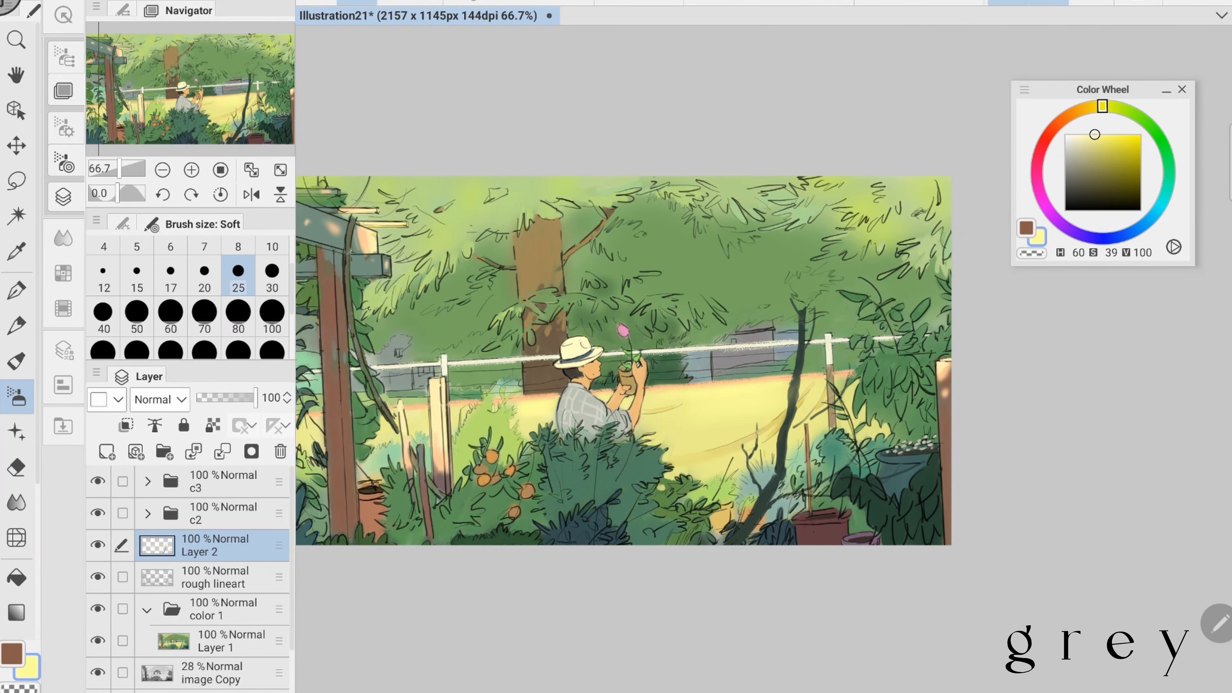
left_click(271, 275)
scroll(692, 357, "down", 1)
scroll(692, 356, "up", 5)
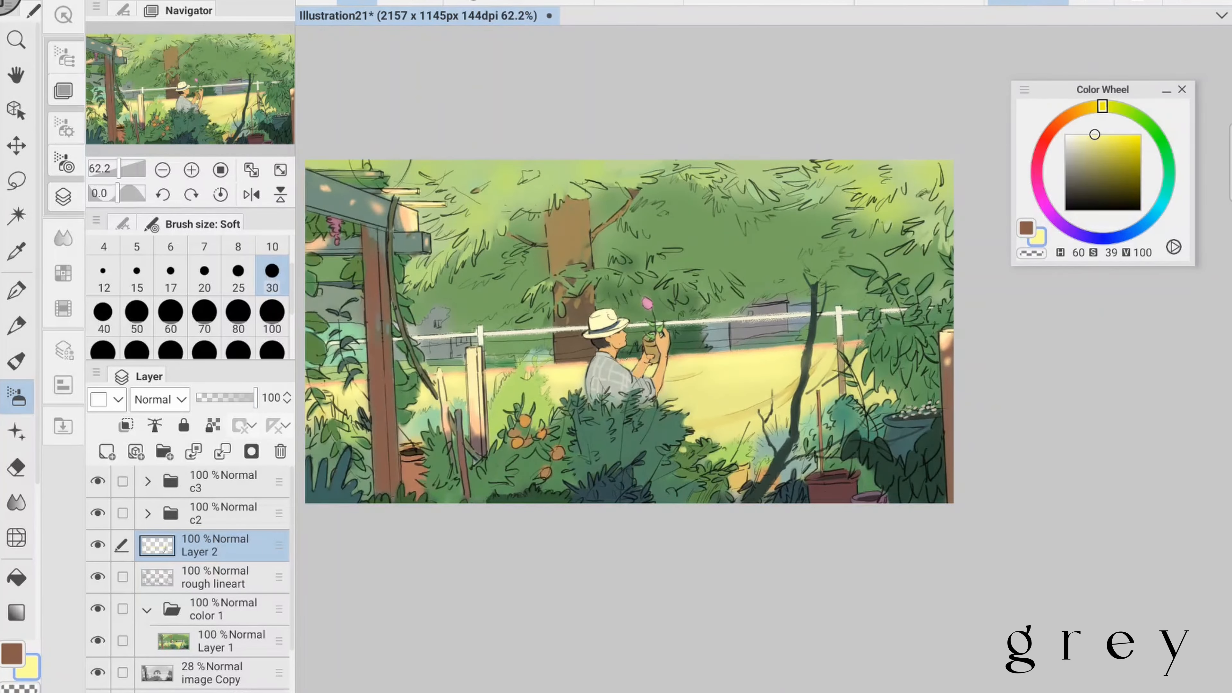
- Try a white rim on the back of the man's shirt and clean below the rail with sampled dark green (H 129, S 42, V 30)
left_click(16, 362)
left_click(1066, 134)
left_click_drag(597, 339, 585, 416)
scroll(763, 359, "up", 1)
left_click(757, 165)
left_click_drag(732, 301, 813, 295)
left_click(602, 275)
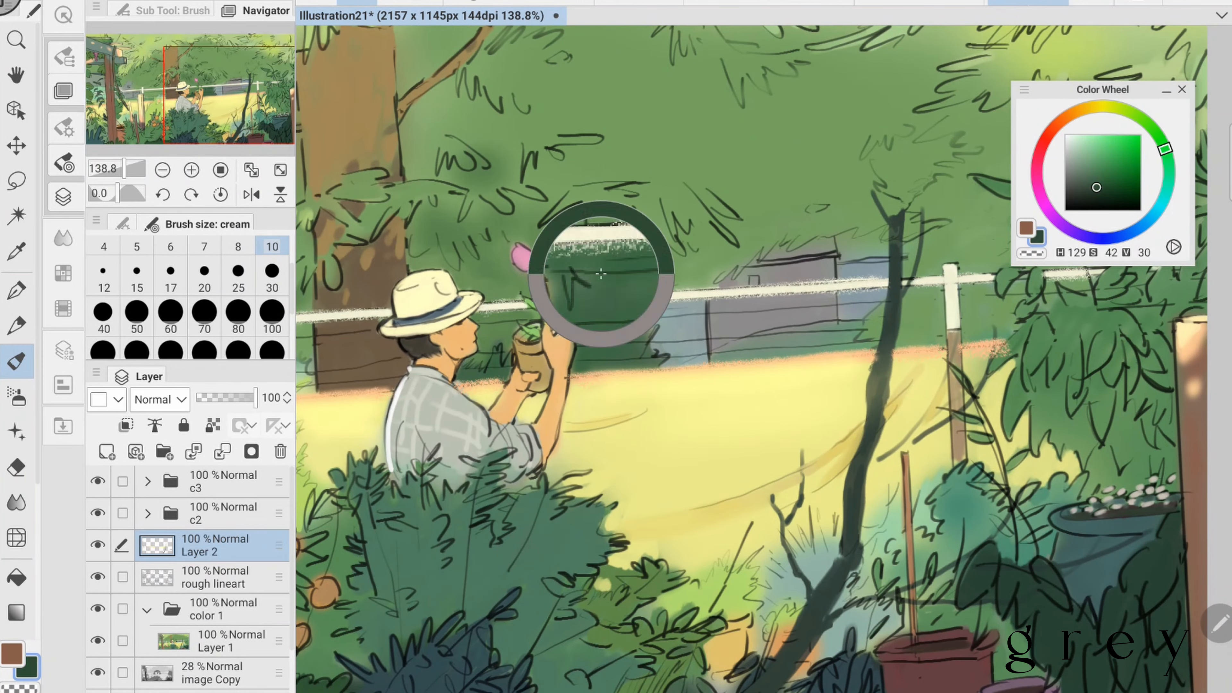
- Undo the recent highlight strokes on the fence rail, field edge, field and shirt
scroll(764, 359, "down", 4)
key("ctrl+s")
key("ctrl+z")
key("ctrl+z")
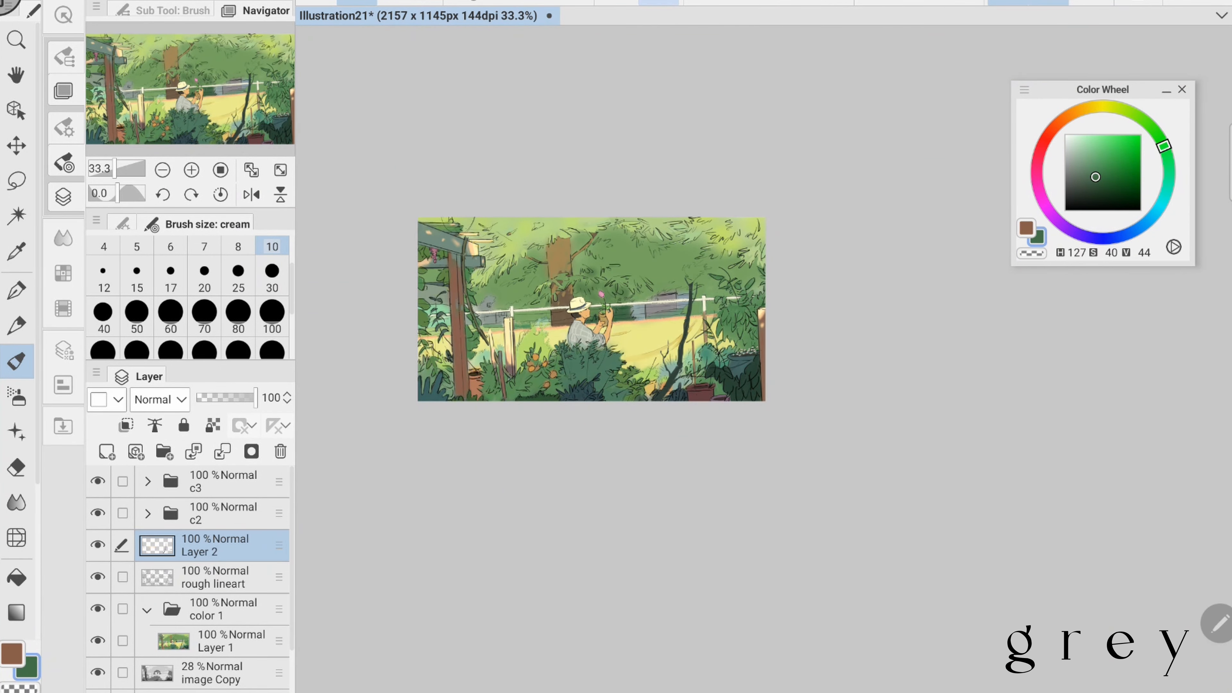
scroll(591, 309, "up", 3)
scroll(679, 308, "down", 2)
scroll(690, 310, "up", 3)
- Glaze light orange (H 26, S 41, V 100) along the field's far edge with the Soft brush at size 10 on a new layer
left_click(1066, 117)
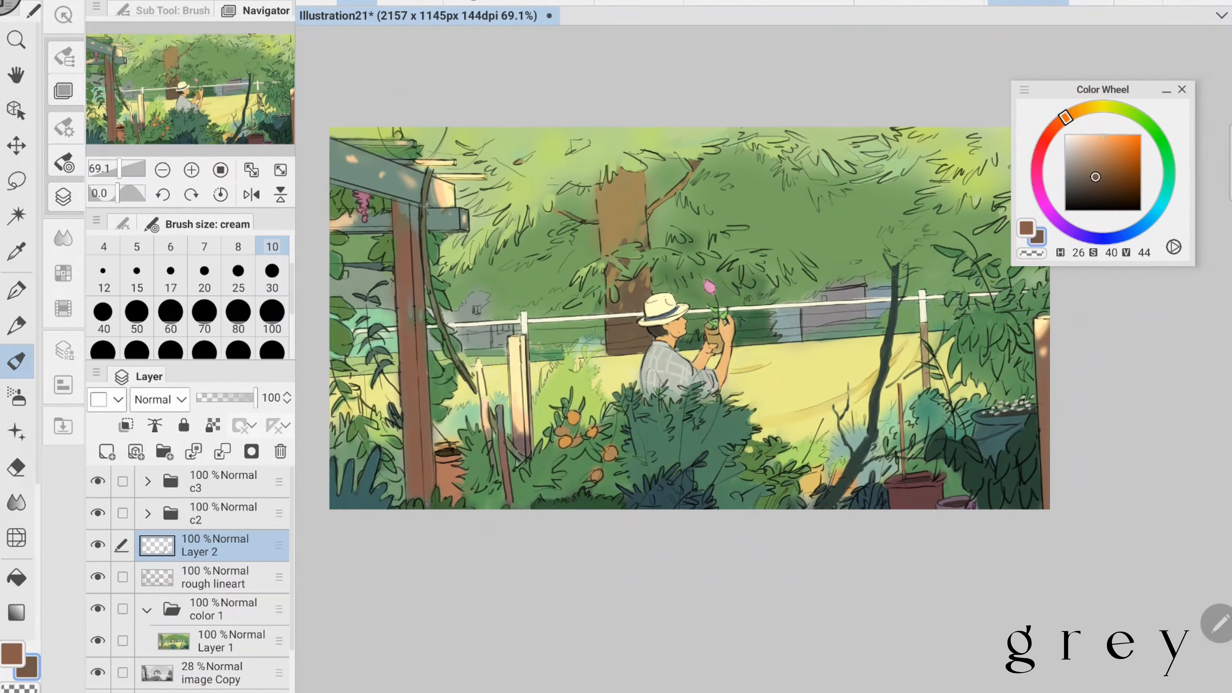
left_click(17, 397)
left_click(107, 452)
left_click(1096, 134)
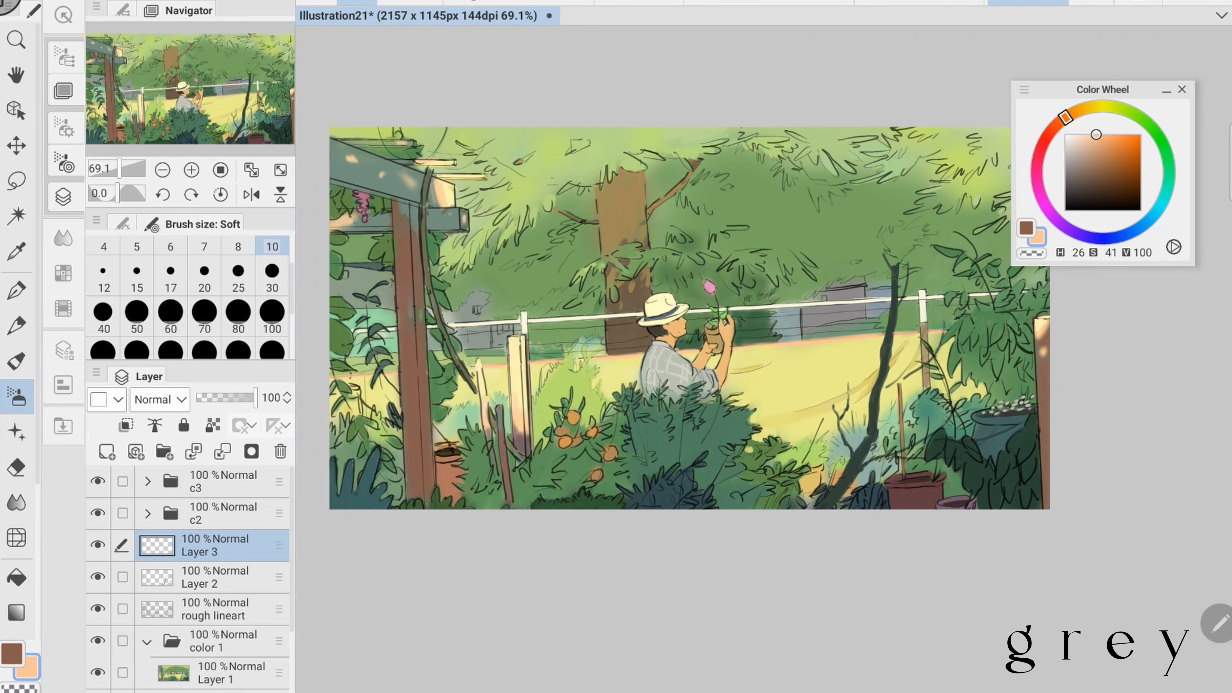
left_click(922, 307, "alt")
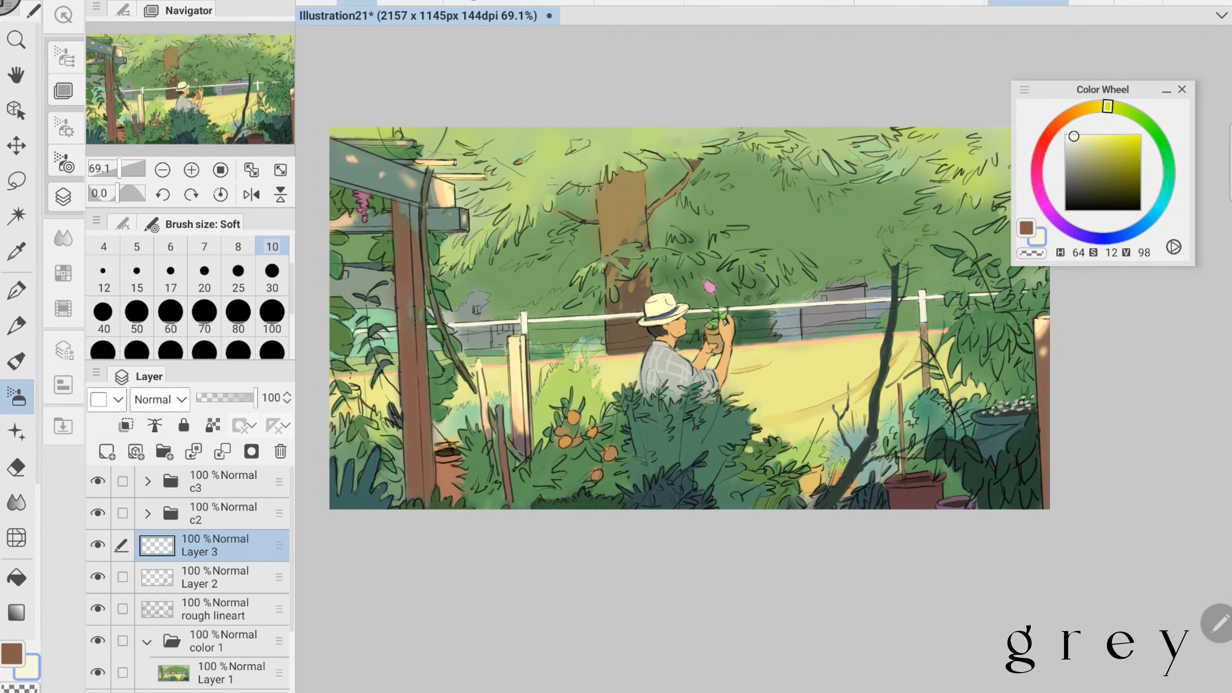
- Clean up the tree canopy above the sapling on Layer 1 with sampled green (H 101, S 41, V 64) at brush size 10
left_click(214, 672)
left_click(16, 362)
scroll(848, 272, "up", 4)
left_click(776, 426, "alt")
left_click_drag(674, 191, 654, 228)
left_click(265, 11)
left_click(262, 59)
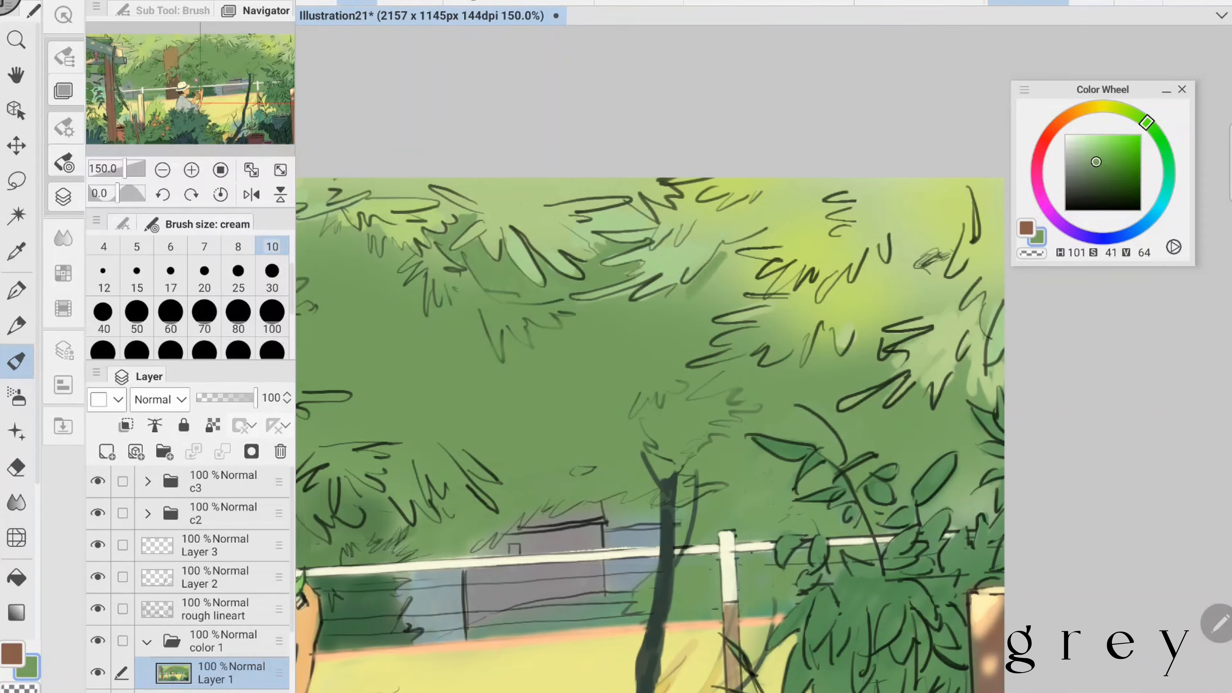
left_click_drag(717, 269, 717, 292)
left_click(718, 286, "alt")
left_click_drag(727, 262, 742, 291)
left_click_drag(485, 388, 1039, 343)
- Refine the light foliage beside the trunk and its left branch with sampled yellow-green (H 84, S 41, V 85)
left_click(572, 209, "alt")
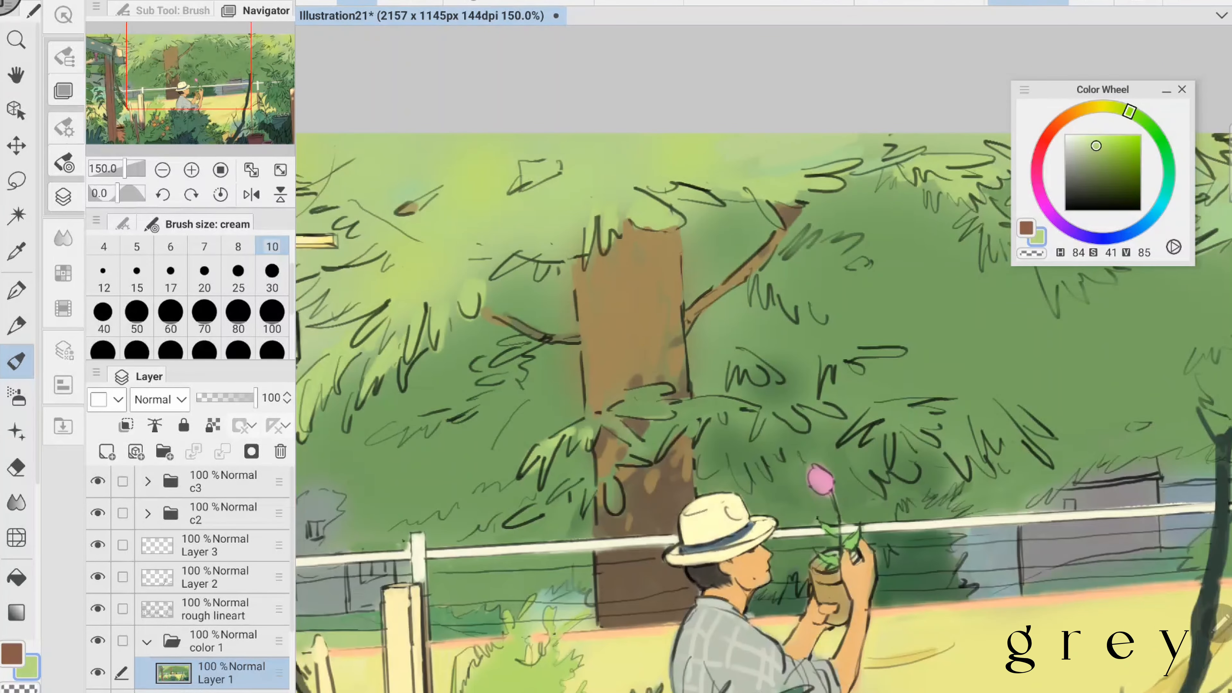
left_click_drag(577, 241, 561, 272)
left_click_drag(582, 349, 673, 328)
left_click(538, 310, "alt")
left_click_drag(544, 283, 531, 328)
left_click(472, 299, "alt")
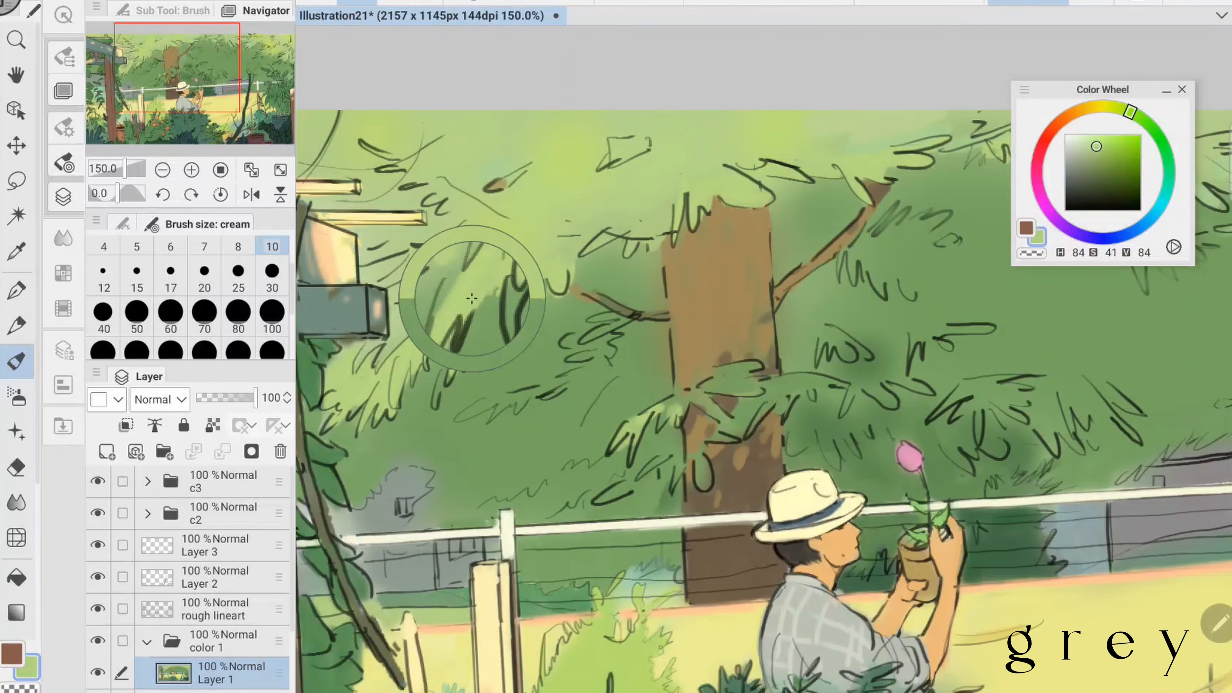
- Refine the hanging leaves between the pergola and the trunk with sampled greens, including H 93, S 30, V 66
left_click(412, 427, "alt")
left_click_drag(533, 388, 656, 339)
left_click(504, 276, "alt")
mouse_move(525, 288)
left_mouse_down()
mouse_move(507, 314)
mouse_move(514, 344)
mouse_move(491, 376)
left_mouse_up()
left_click(543, 340, "alt")
left_click(487, 315, "alt")
left_click_drag(514, 325, 489, 378)
left_click(539, 369, "alt")
left_click(763, 376, "alt")
scroll(763, 359, "down", 1)
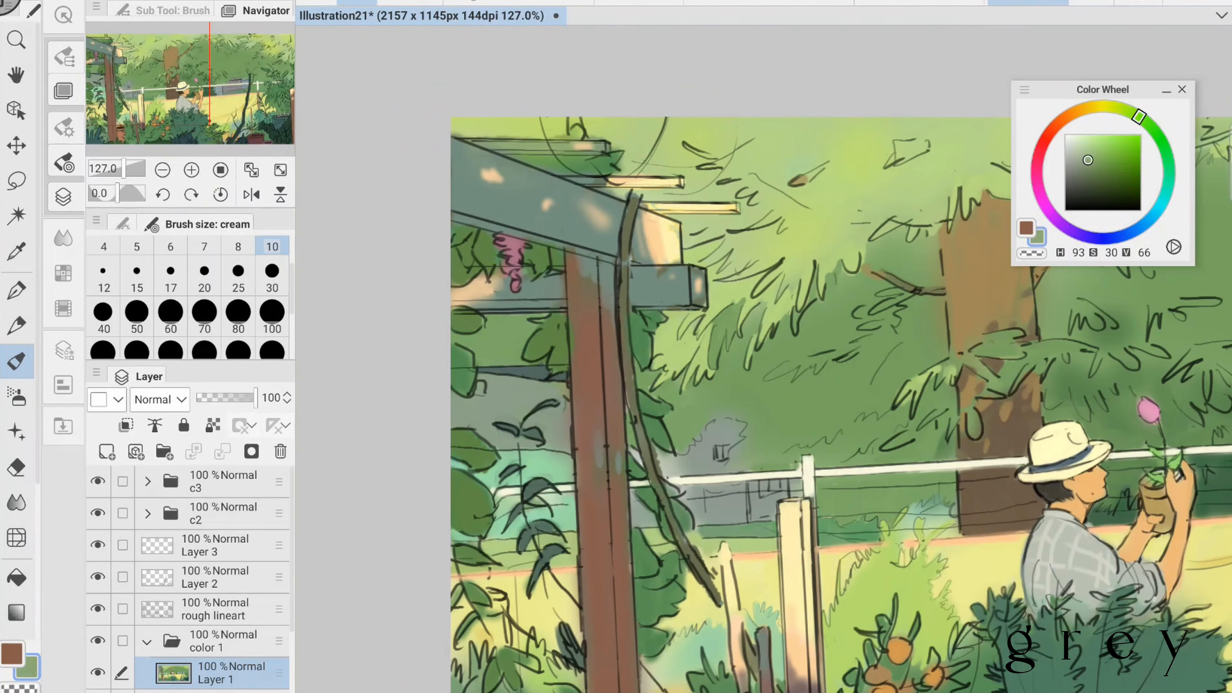
- Smooth the canopy left of the trunk with sampled green (H 100, S 40, V 65) at brush size 17
scroll(764, 359, "down", 3)
left_click(170, 277)
scroll(679, 340, "up", 4)
left_click(601, 218, "alt")
left_click_drag(602, 186, 588, 198)
left_click_drag(547, 231, 530, 242)
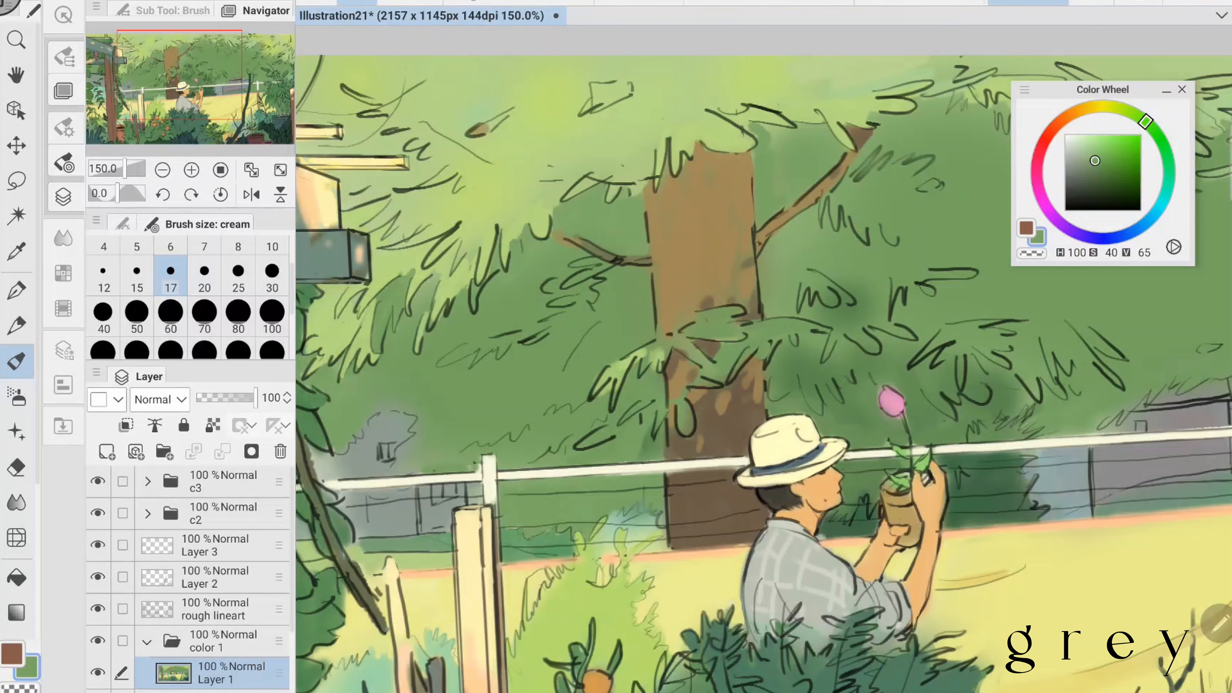
- Even out the canopy around the trunk with sampled green (H 97, S 39, V 66) at brush size 30, and save the file
scroll(763, 359, "down", 2)
left_click(136, 317)
left_click(717, 169, "alt")
left_click(272, 246)
left_click(272, 277)
left_click_drag(709, 191, 725, 185)
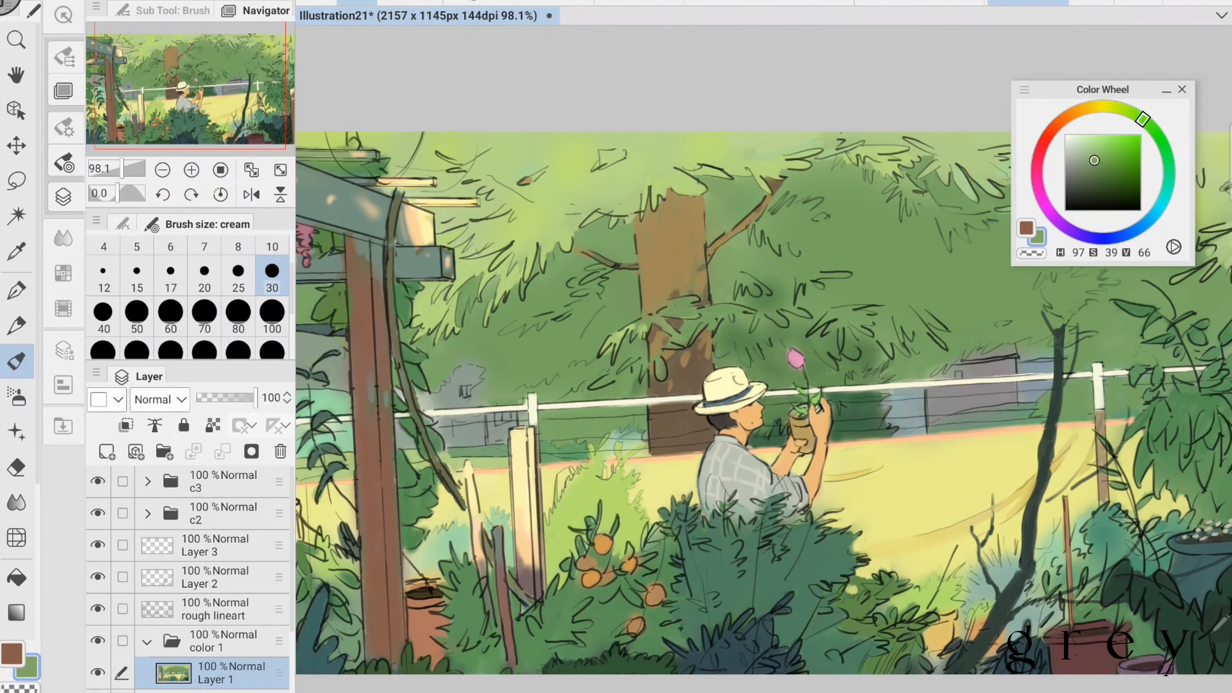
key("ctrl+s")
- Refine the canopy leaves right of the trunk at brush size 17 with sampled greens, including H 115, S 26, V 85
scroll(582, 436, "up", 3)
left_click(170, 278)
left_click_drag(563, 446, 563, 464)
left_click(579, 417, "alt")
scroll(764, 359, "down", 3)
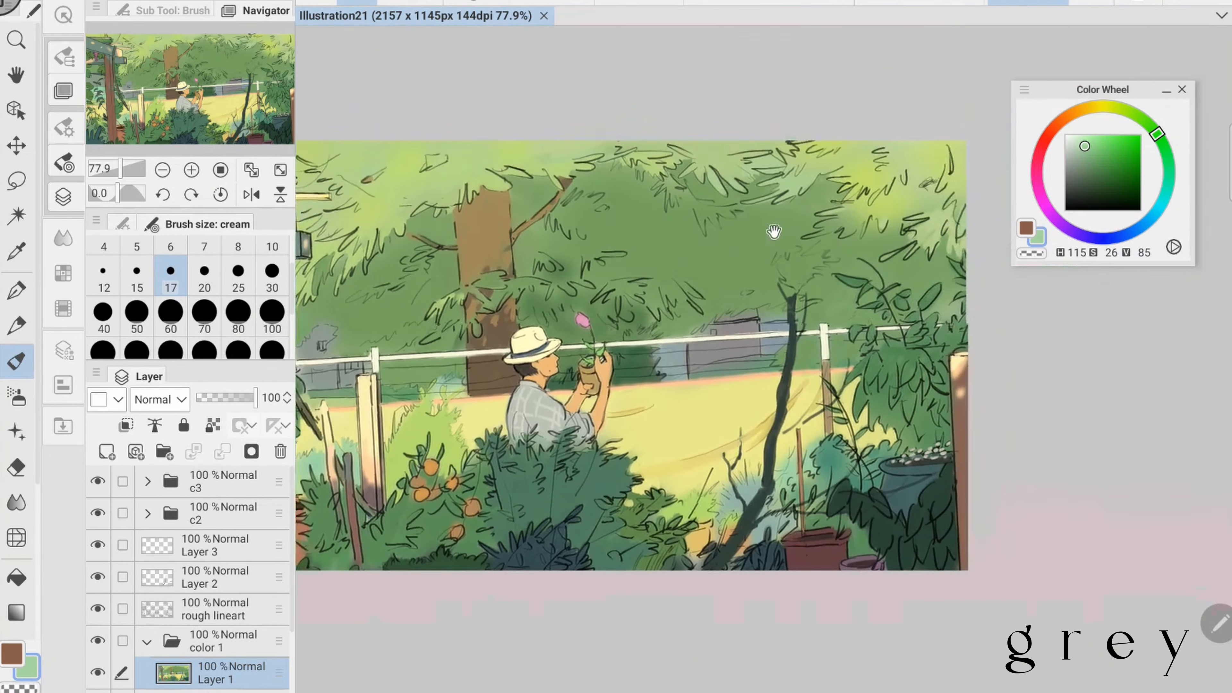
left_click(703, 189, "alt")
left_click(873, 208, "alt")
left_click_drag(846, 224, 852, 238)
left_click(465, 315, "alt")
mouse_move(679, 359)
left_mouse_down()
mouse_move(604, 352)
mouse_move(698, 383)
left_mouse_up()
- Soften the canopy with the Soft brush in sampled yellow-green (H 77, S 51, V 88)
left_click(485, 208, "alt")
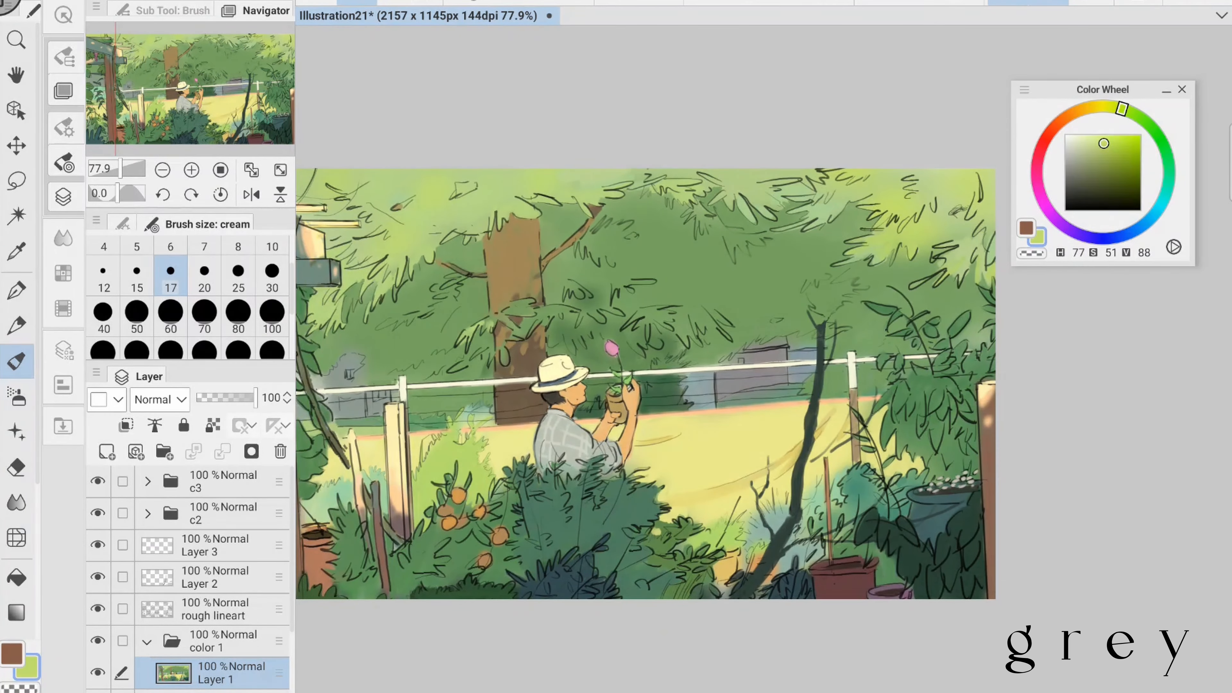
left_click(16, 397)
left_click_drag(606, 369, 741, 357)
scroll(704, 369, "up", 3)
- Touch up the fence rail on Layer 3 with sampled off-white (H 70, S 12, V 97) at brush size 10
left_click(215, 546)
left_click(16, 361)
left_click(728, 272, "alt")
left_click_drag(679, 388, 638, 329)
left_click(272, 246)
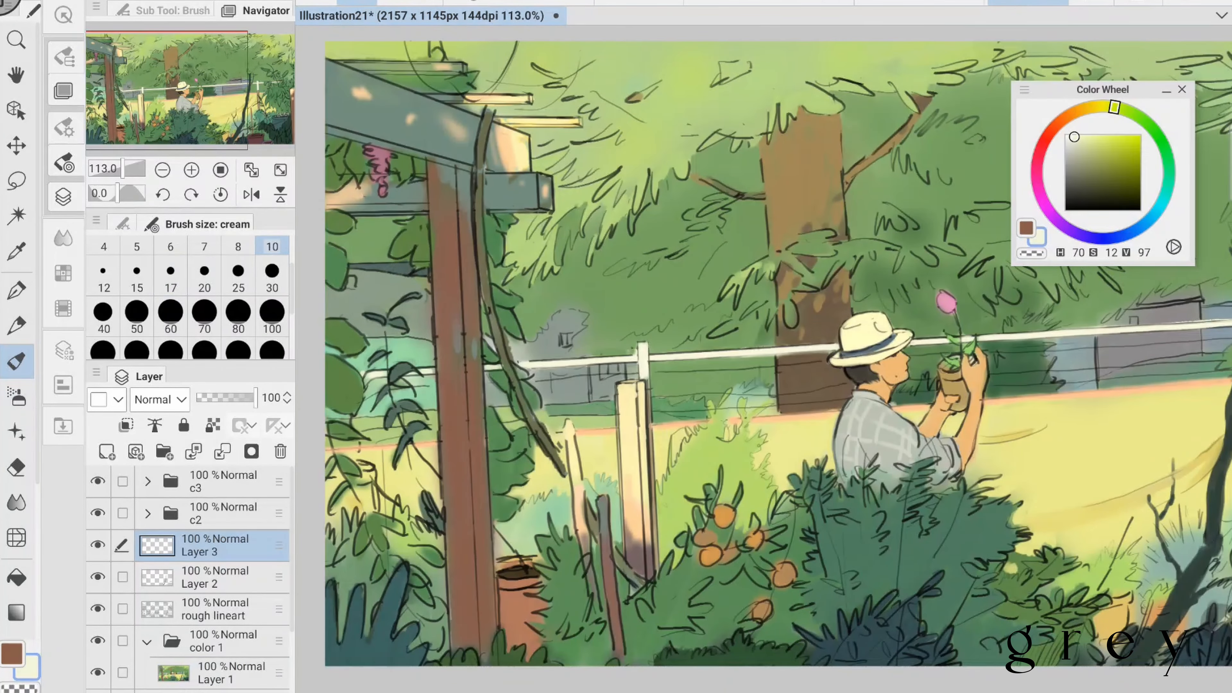
left_click(378, 343, "alt")
scroll(764, 359, "down", 3)
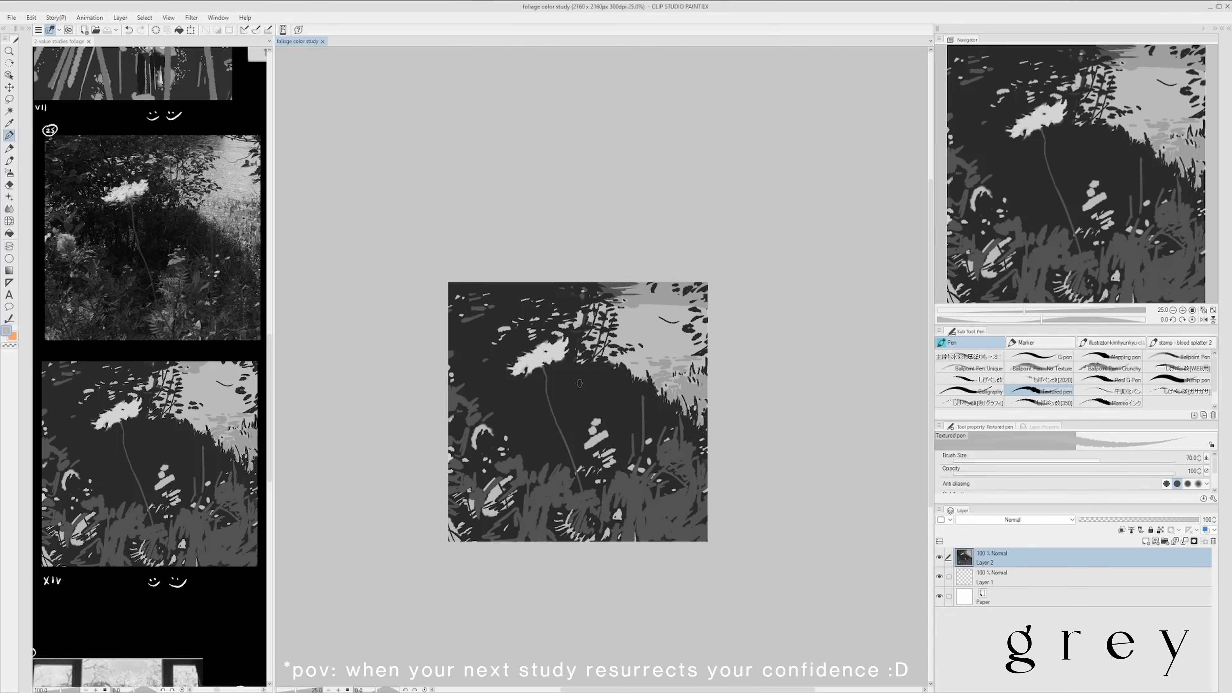
- Place the grayscale white-flower value study on a new layer of the foliage color study and touch it up with the Textured pen
left_click(579, 384, "alt")
key("bracketleft")
key("bracketleft")
key("bracketleft")
key("bracketleft")
key("bracketleft")
key("bracketleft")
key("bracketleft")
key("bracketleft")
left_click_drag(678, 322, 698, 309)
left_click_drag(647, 284, 658, 294)
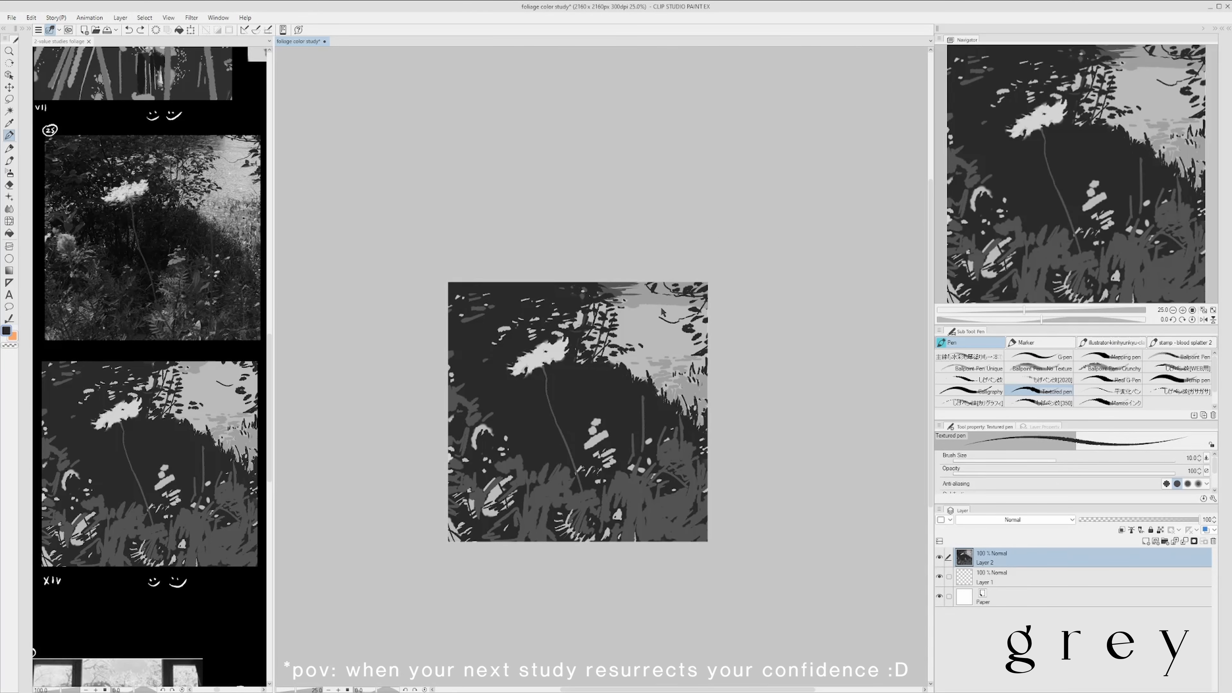
left_click_drag(692, 345, 702, 341)
mouse_move(737, 352)
left_mouse_down()
mouse_move(737, 333)
mouse_move(747, 347)
left_mouse_up()
left_click(677, 430, "alt")
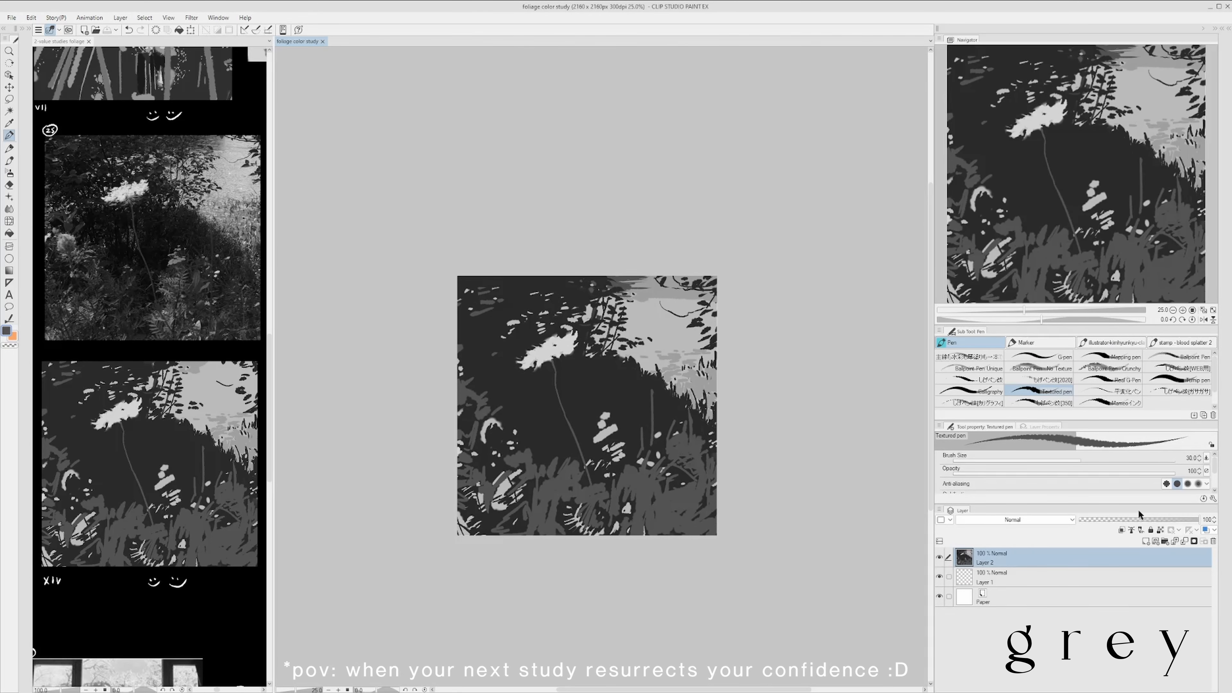
- Move Layer 1 above the value study on Layer 2 and fill the auto-selected darkest foliage mass on it
left_click_drag(1128, 577, 1127, 547)
left_click(599, 383, "alt")
key("w")
left_click(599, 378)
key("alt+Delete")
key("ctrl+d")
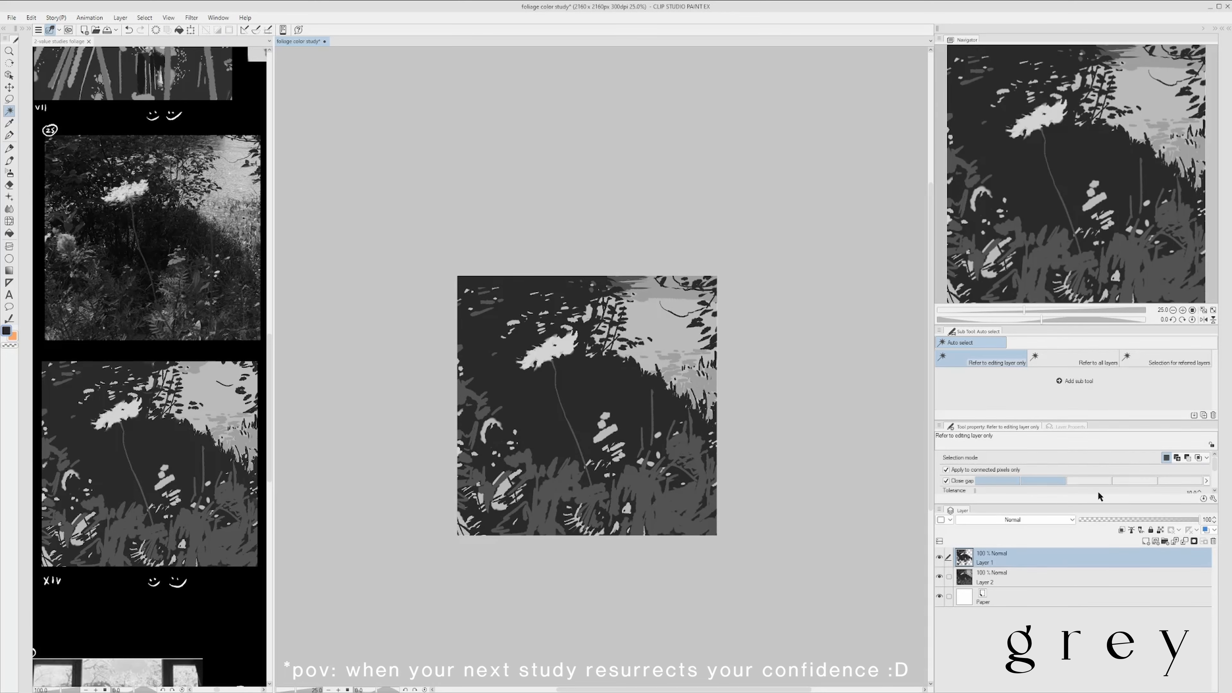
- Fill the auto-selected mid-grey foreground grass and stem shapes on a new Layer 3, with the grey sampled from the study
left_click(1146, 541)
left_click(652, 503)
left_click(463, 501, "shift")
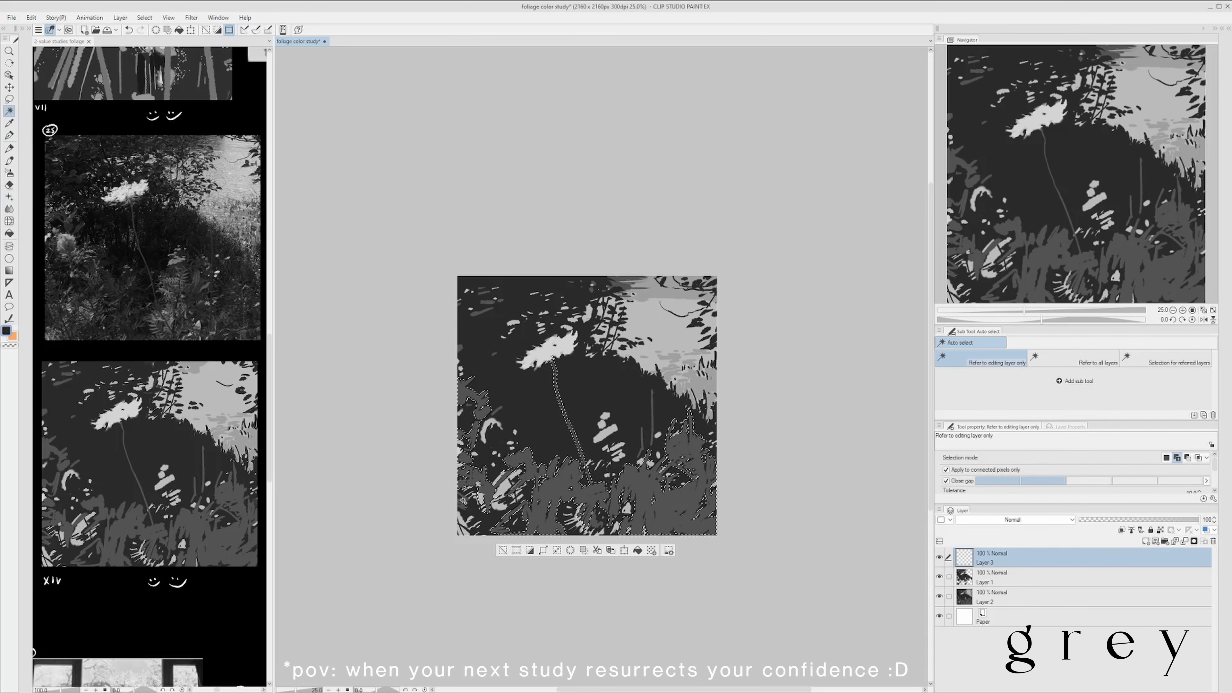
left_click(477, 314, "shift")
key("i")
left_click(652, 502)
key("alt+Delete")
key("ctrl+d")
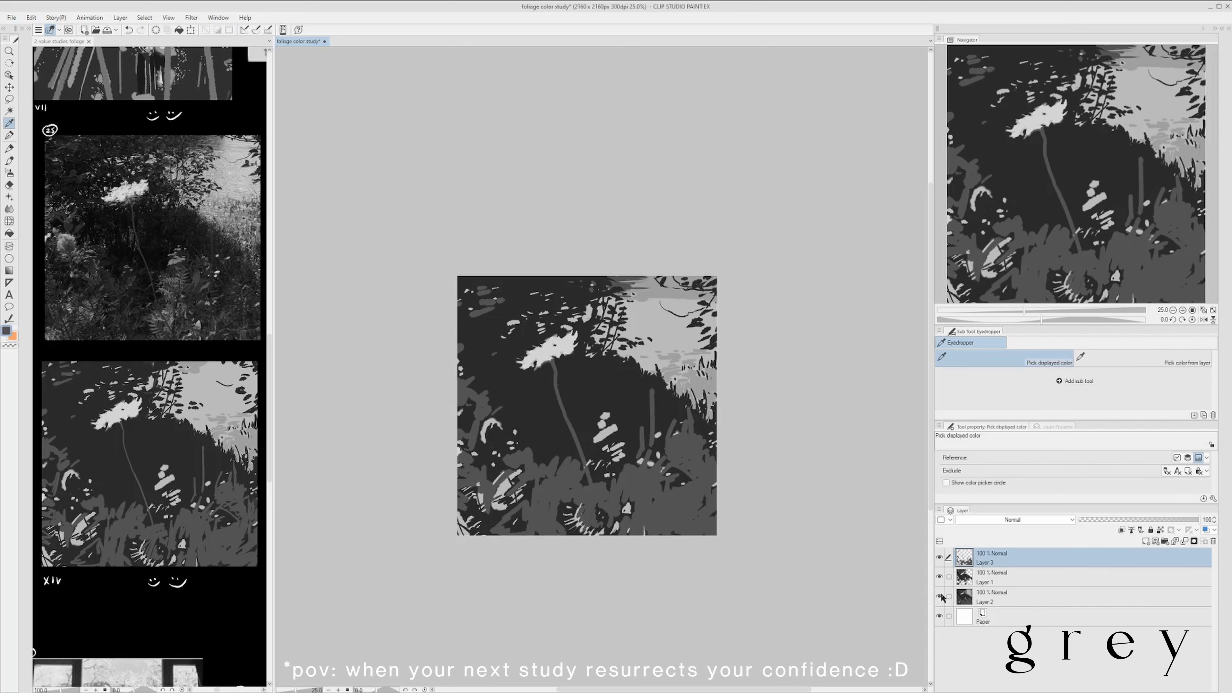
- Hide Layer 3 and the value study on Layer 2, and add a new layer clipped to Layer 1
left_click(939, 557)
left_click(1012, 576)
left_click(939, 596)
left_click_drag(852, 448, 833, 454)
key("b")
left_click(1145, 541)
left_click(1121, 530)
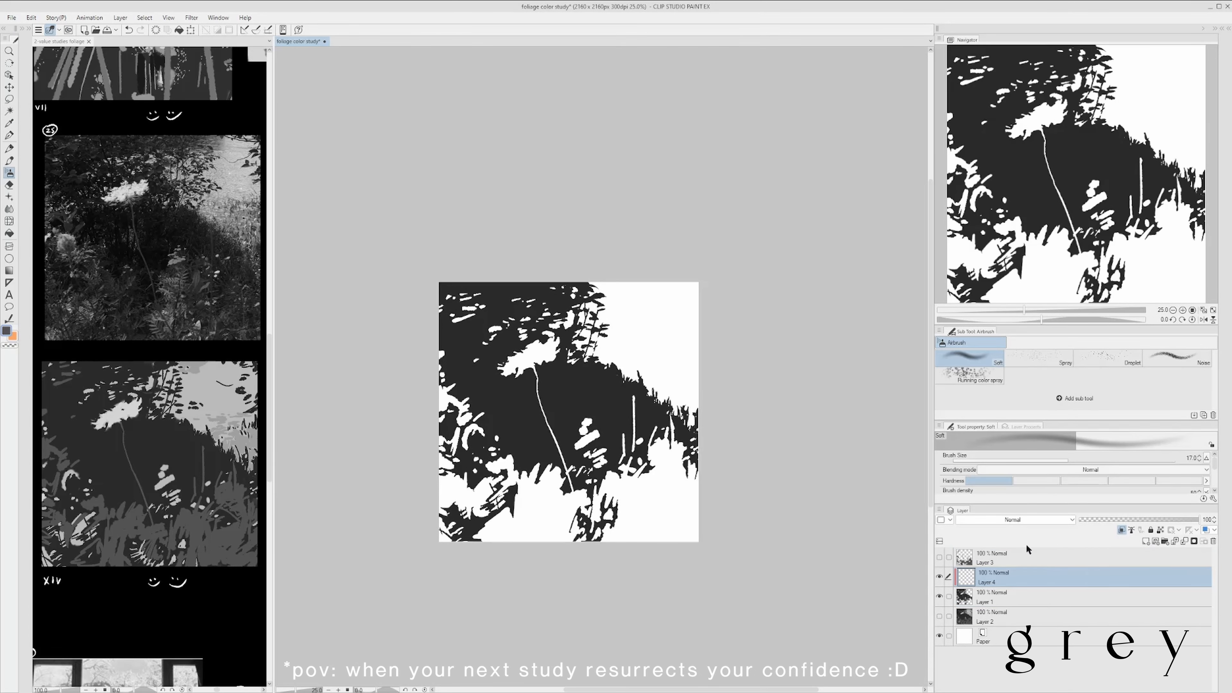
- Tint the clipped dark foliage mass with varied deep greens, using the Soft airbrush at size 800 and the smoky brush at size 700, and save
left_click_drag(606, 403, 548, 422)
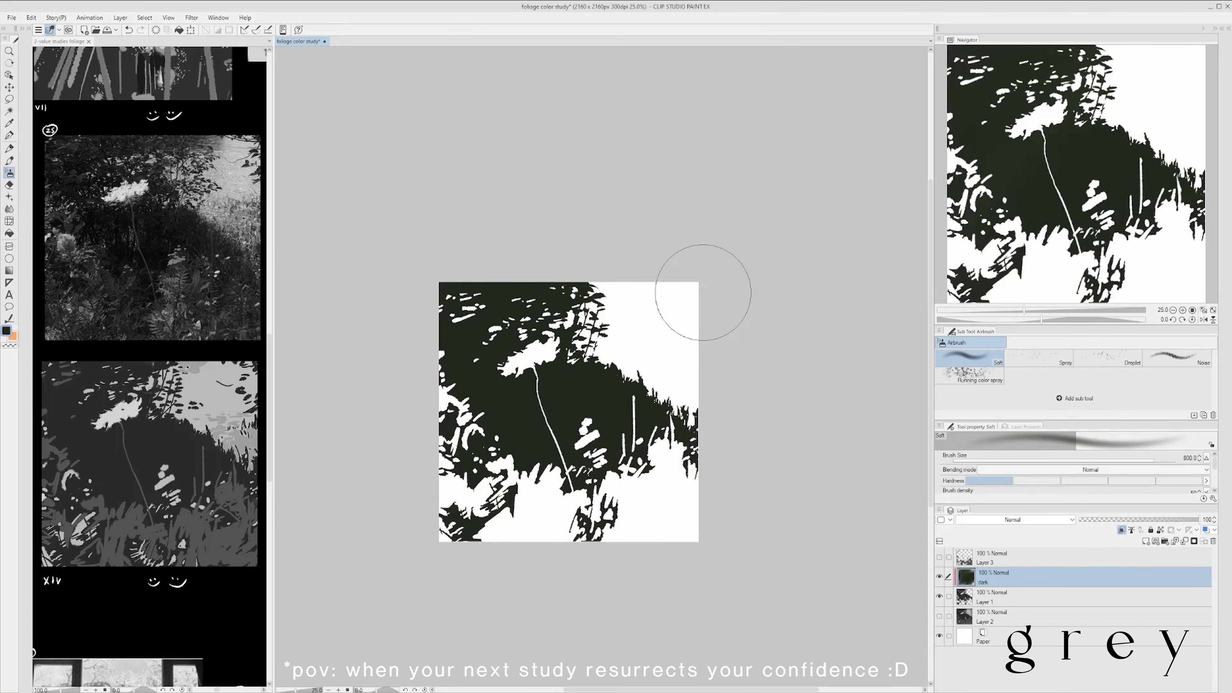
left_click_drag(638, 383, 679, 427)
left_click_drag(597, 291, 553, 296)
left_click_drag(456, 505, 504, 529)
left_click_drag(456, 301, 436, 314)
key("b")
left_click(1099, 376)
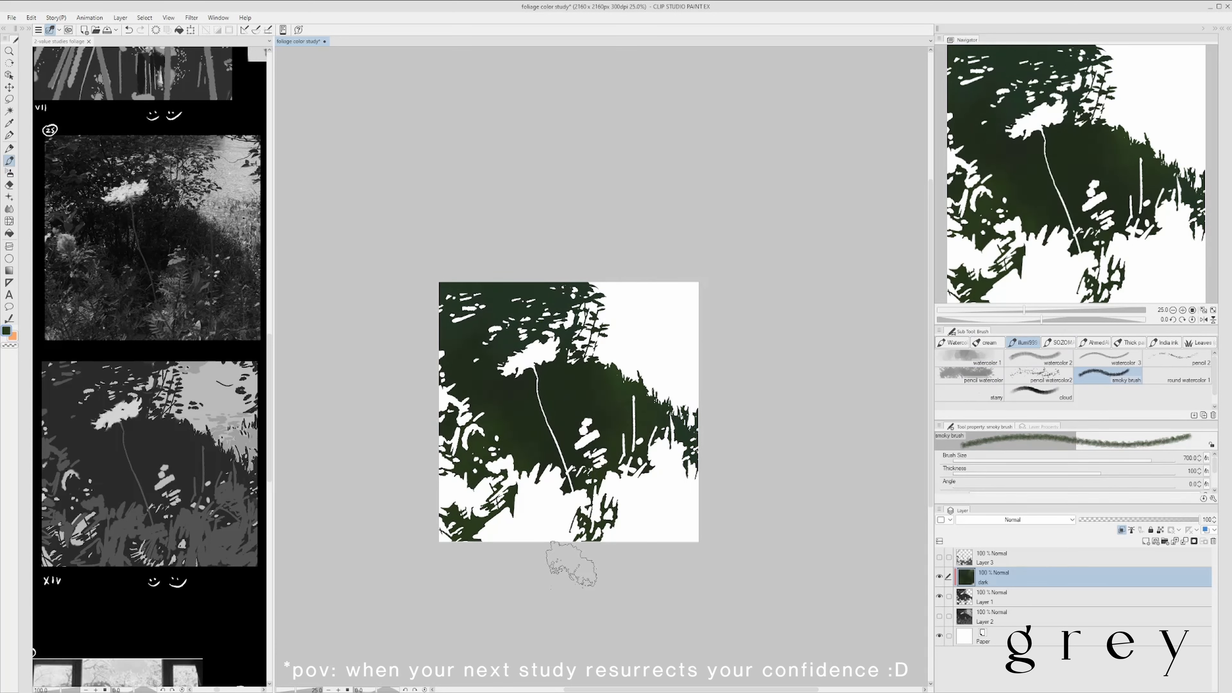
key("ctrl+s")
- Paint the pale blue sky on a new Layer 4 above Layer 2 with the smoky brush at size 700, and erase the spill below it
left_click(1023, 617)
left_click(1145, 542)
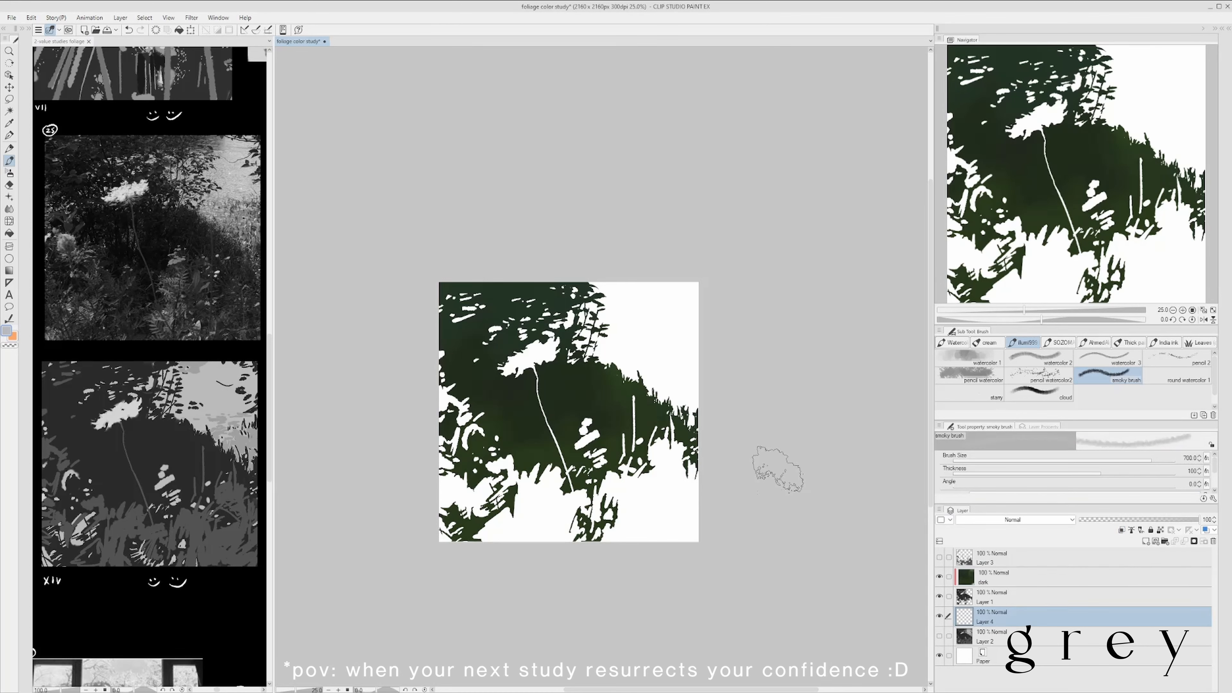
key("b")
mouse_move(611, 301)
left_mouse_down()
mouse_move(745, 388)
mouse_move(703, 452)
mouse_move(690, 500)
left_mouse_up()
key("e")
left_click(150, 300, "alt")
left_click(298, 41)
- Block in the foreground grass with muted green on a new Layer 5 using the watercolor 2 brush at size 300
left_click(1145, 541)
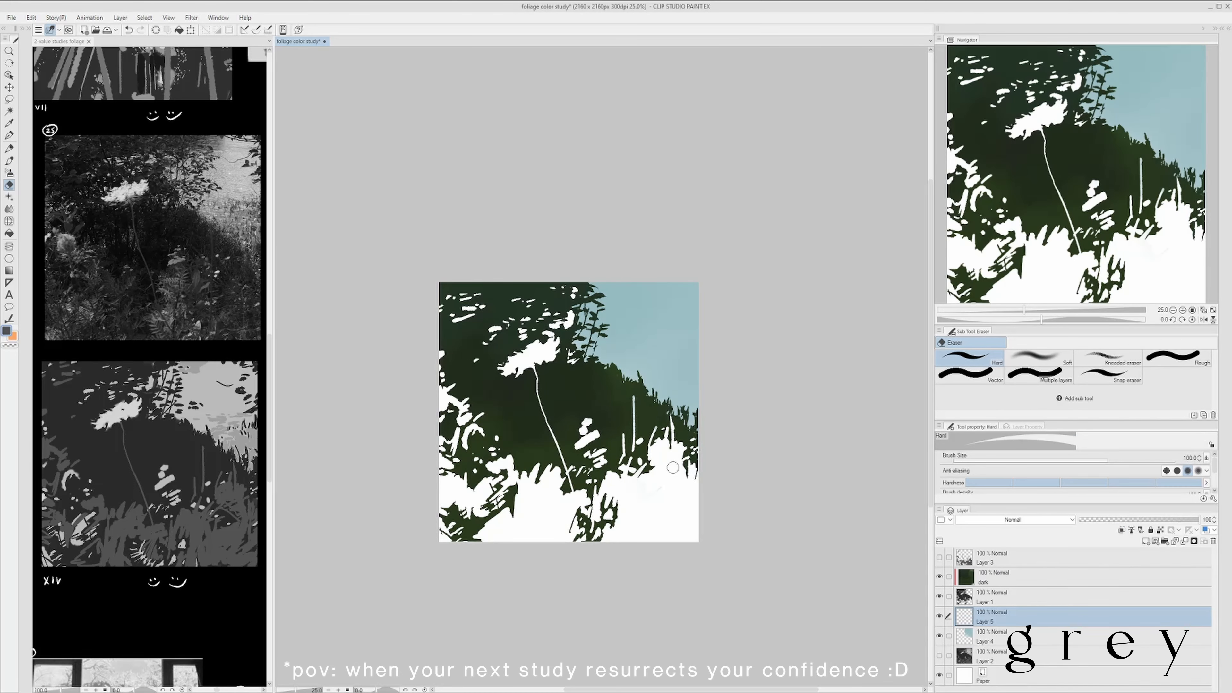
key("b")
left_click_drag(671, 444, 623, 509)
key("ctrl+z")
key("b")
mouse_move(674, 465)
left_mouse_down()
mouse_move(630, 524)
mouse_move(461, 514)
left_mouse_up()
left_click(1038, 358)
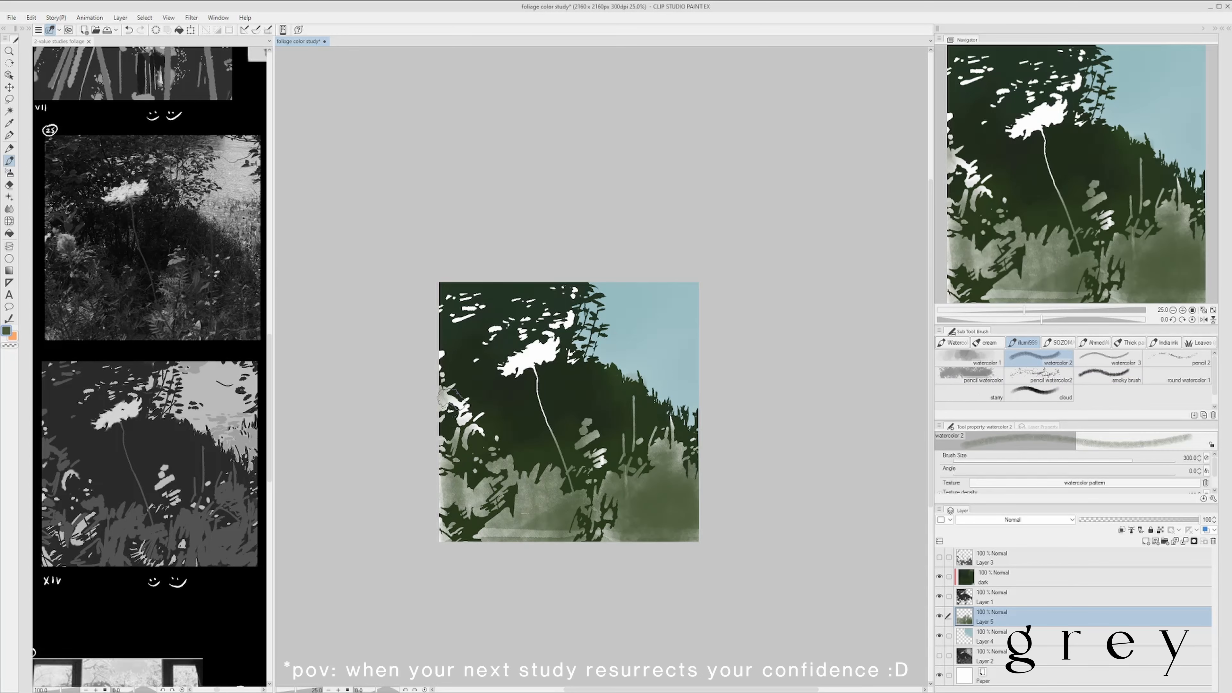
- Cover the remaining white leaf gaps around the flower with muted green using the pencil watercolor and watercolor 1 brushes
left_click(969, 376)
mouse_move(461, 418)
left_mouse_down()
mouse_move(529, 524)
mouse_move(451, 466)
left_mouse_up()
left_click(969, 358)
left_click_drag(461, 372, 674, 436)
left_click_drag(486, 335, 509, 346)
key("b")
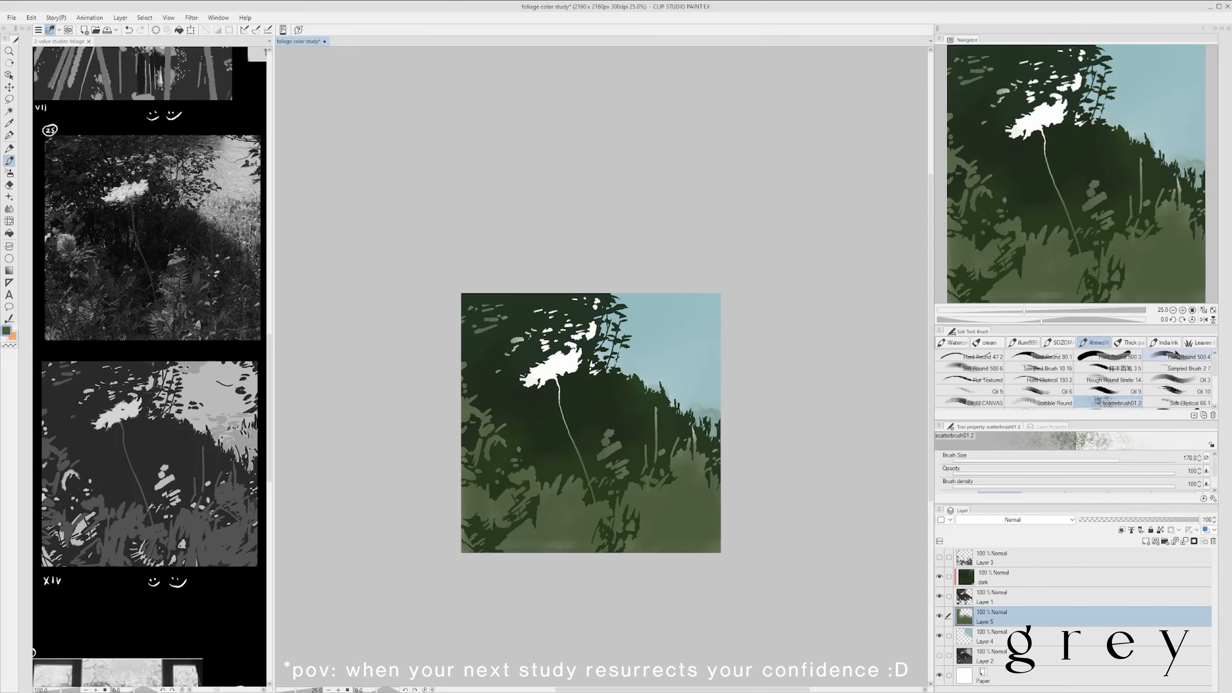
- Add green variation to the foreground grass on Layer 5 with scatterbrush01 2 at size 170, and erase the spill along the sky edge
key("b")
left_click_drag(572, 556, 694, 436)
key("e")
left_click_drag(655, 379, 716, 431)
left_click_drag(736, 493, 734, 476)
- Rework the clipped dark layer with sampled deep green around the central shadow, and save the study
left_click(994, 578)
left_click(645, 395, "alt")
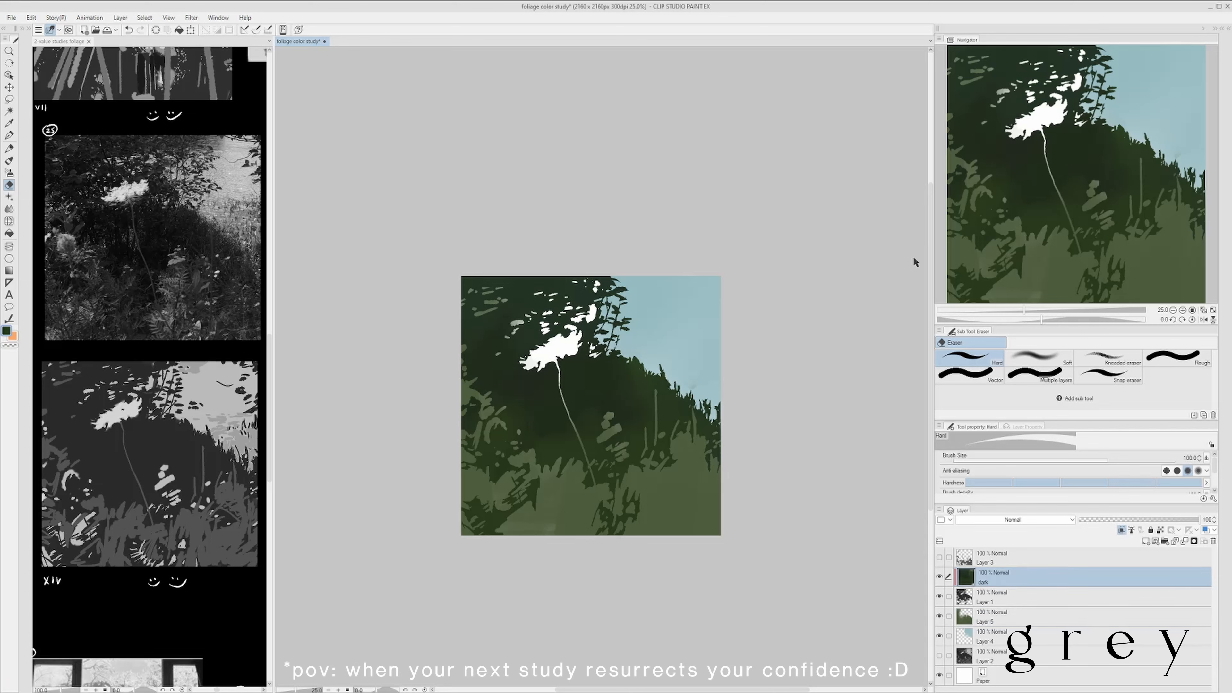
key("b")
left_click_drag(674, 422, 645, 446)
key("ctrl+s")
- Enrich the foreground grass on Layer 5 with fresher green using the Soft airbrush at size 800
left_click_drag(797, 412, 802, 425)
left_click(1036, 607)
left_click_drag(490, 514, 684, 462)
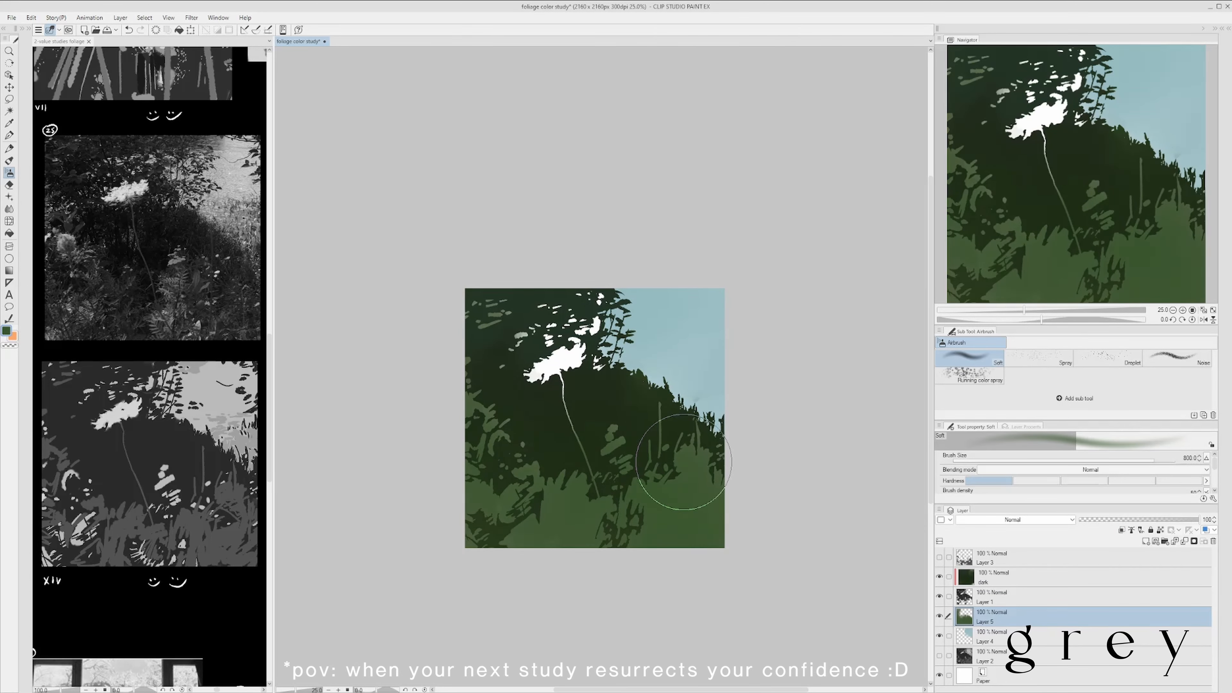
left_click(125, 190, "alt")
left_click(795, 403)
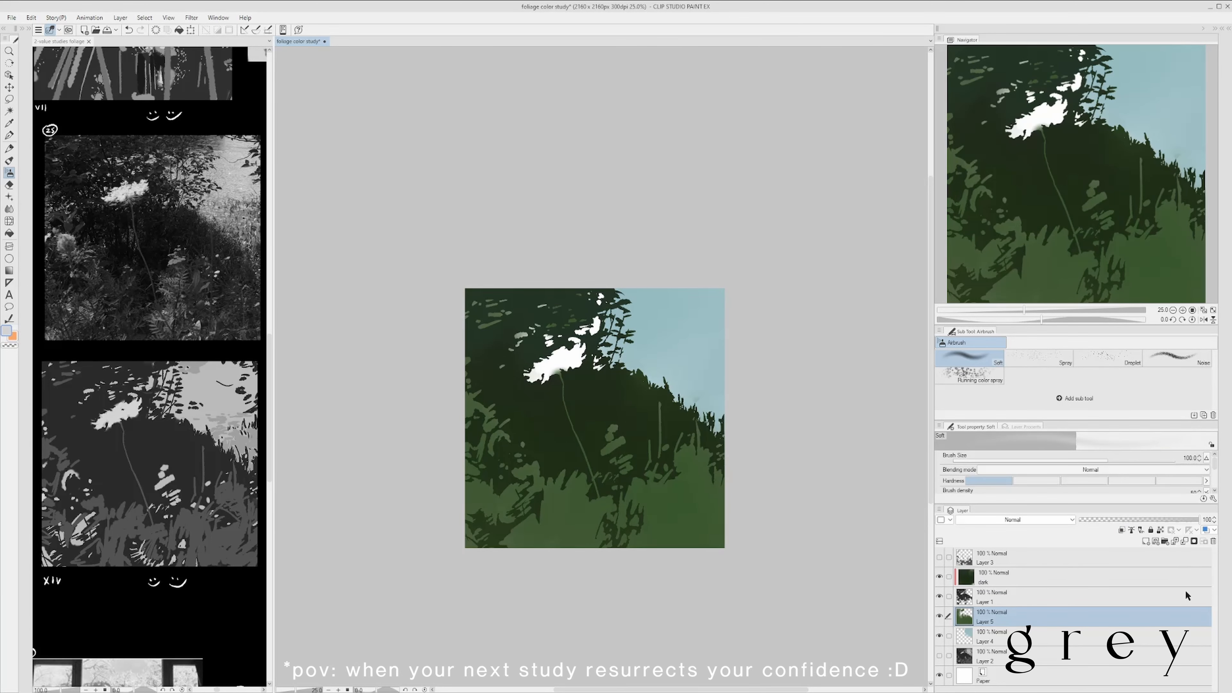
- Add a layer named focal pt above Layer 5 and colour the flower head pale yellow-green with the Soft airbrush
left_click(1146, 541)
double_click(984, 622)
type("focal pt")
key("Return")
key("ctrl+z")
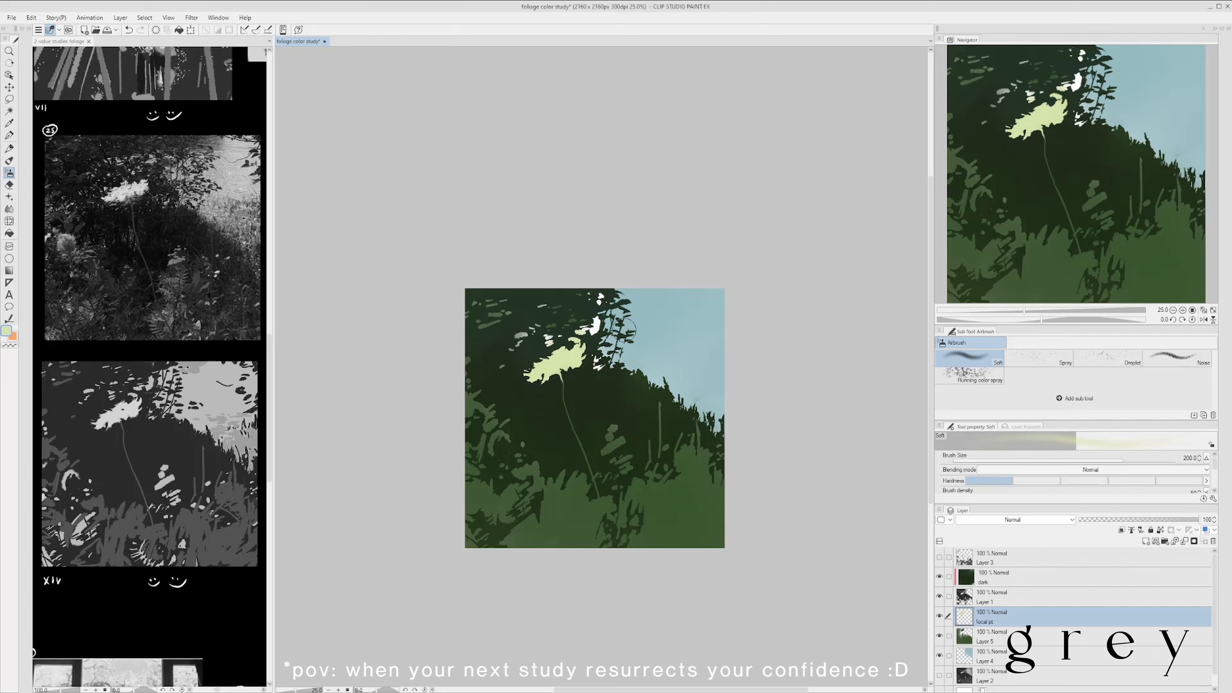
- Add a new Layer 6 above Layer 5 and set up the Textured pen on it
scroll(618, 302, "down", 2)
scroll(616, 297, "up", 2)
left_click(1067, 636)
left_click(1146, 541)
left_click(238, 418, "alt")
left_click(828, 330)
key("p")
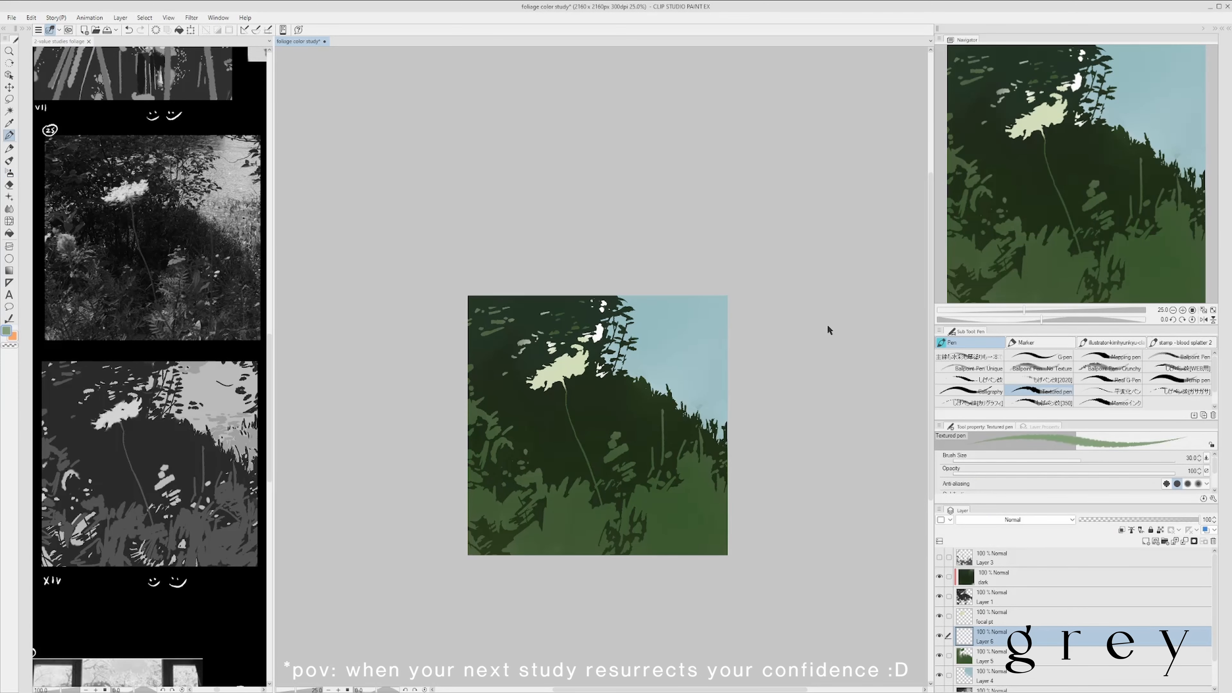
- Lock the transparent pixels of Layer 4 and fill the sky with a muted greyish blue
left_click(228, 419)
left_click(228, 420, "alt")
left_click(682, 357, "alt")
left_click(228, 420)
left_click(628, 381)
left_click(1067, 675)
left_click(1160, 530)
left_click(180, 31)
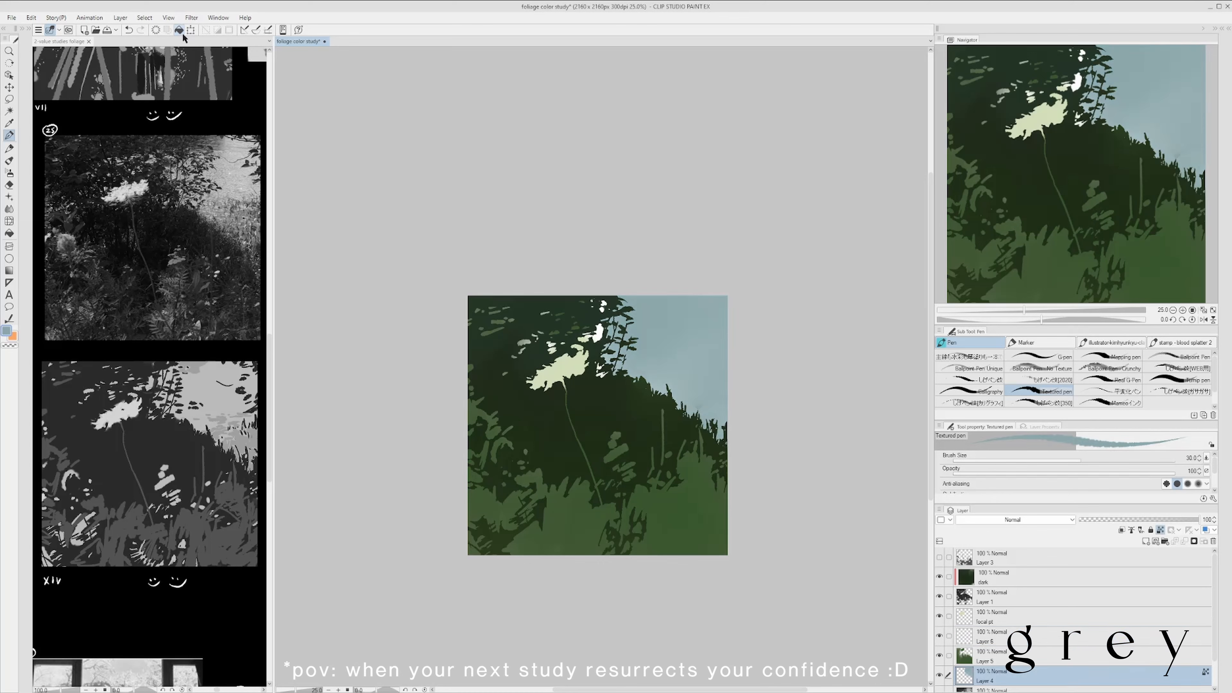
- Paint the pale green sunlit background area on Layer 6 with the Textured pen, raising the brush size to 60
left_click(1067, 636)
left_click(228, 419)
left_click(855, 279)
mouse_move(668, 340)
left_mouse_down()
mouse_move(701, 355)
mouse_move(714, 335)
mouse_move(599, 333)
mouse_move(718, 386)
mouse_move(699, 407)
left_mouse_up()
key("bracketright")
key("bracketright")
key("bracketright")
key("bracketright")
key("bracketright")
key("bracketright")
scroll(727, 388, "down", 2)
scroll(731, 382, "up", 2)
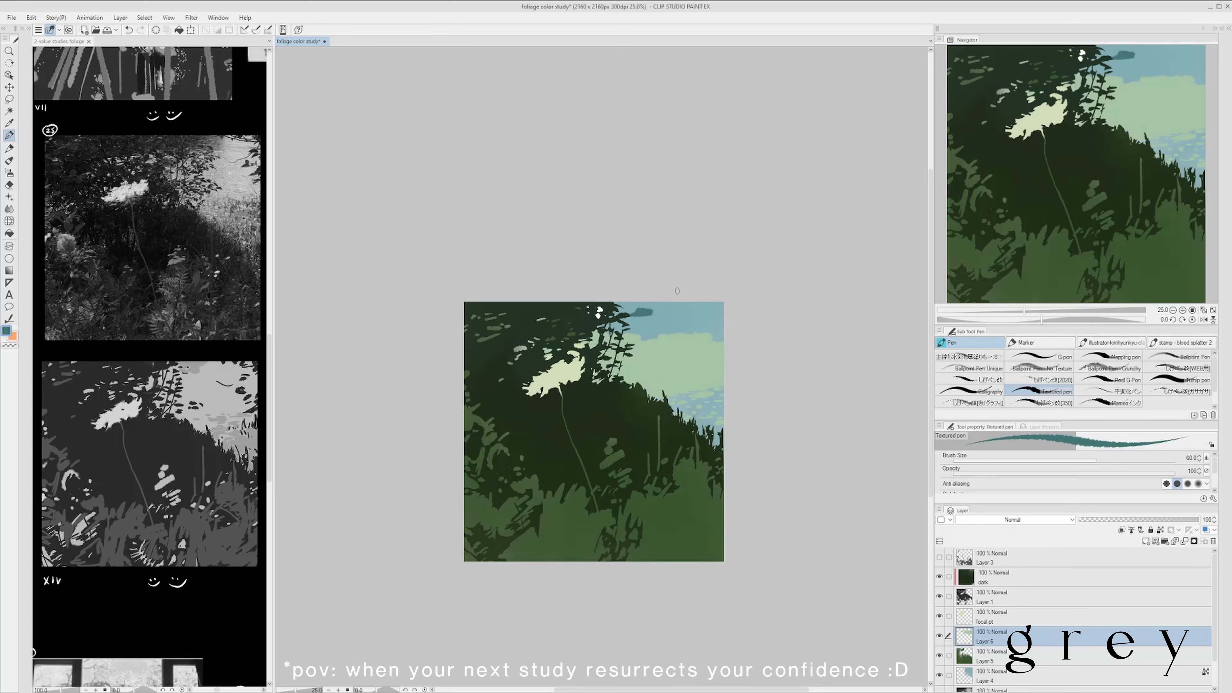
- Undo the last sky stroke and paint a dark teal mass beside the canopy on a new Layer 7 at brush size 120
key("ctrl+z")
key("ctrl+shift+n")
left_click_drag(623, 326, 616, 329)
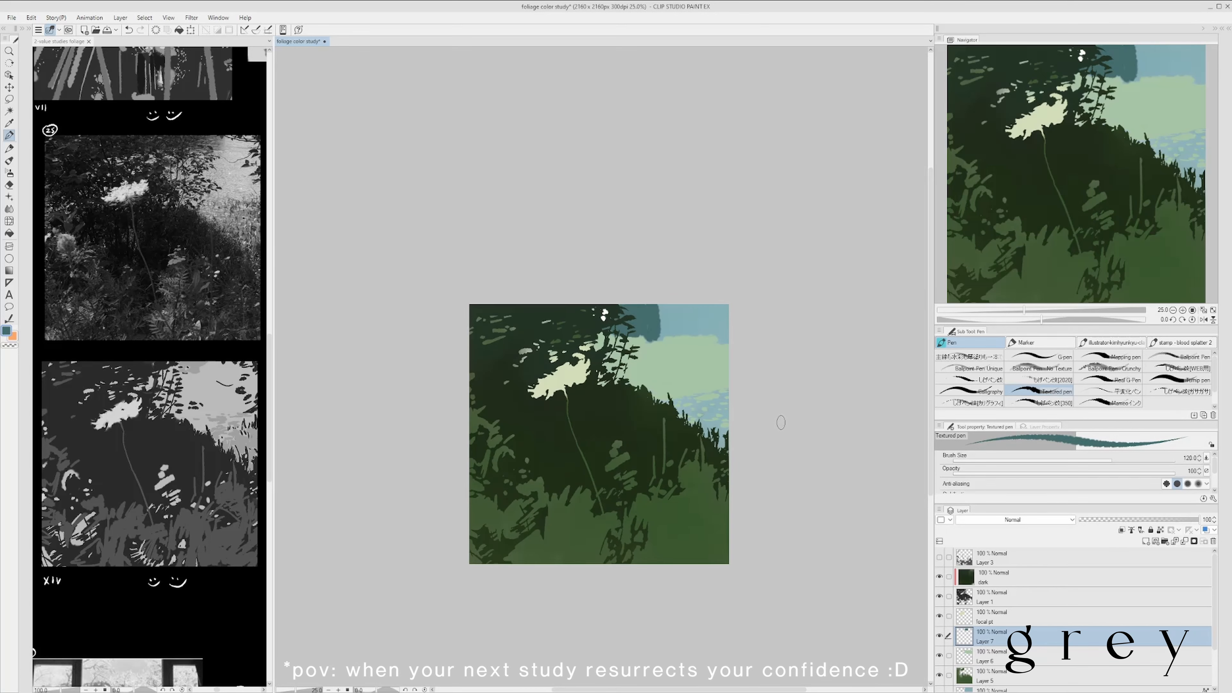
- Paint yellow flower accents and a pale foreground plant on a new Layer 8 with the Textured pen, trimming the plant with the Hard eraser
key("ctrl+shift+n")
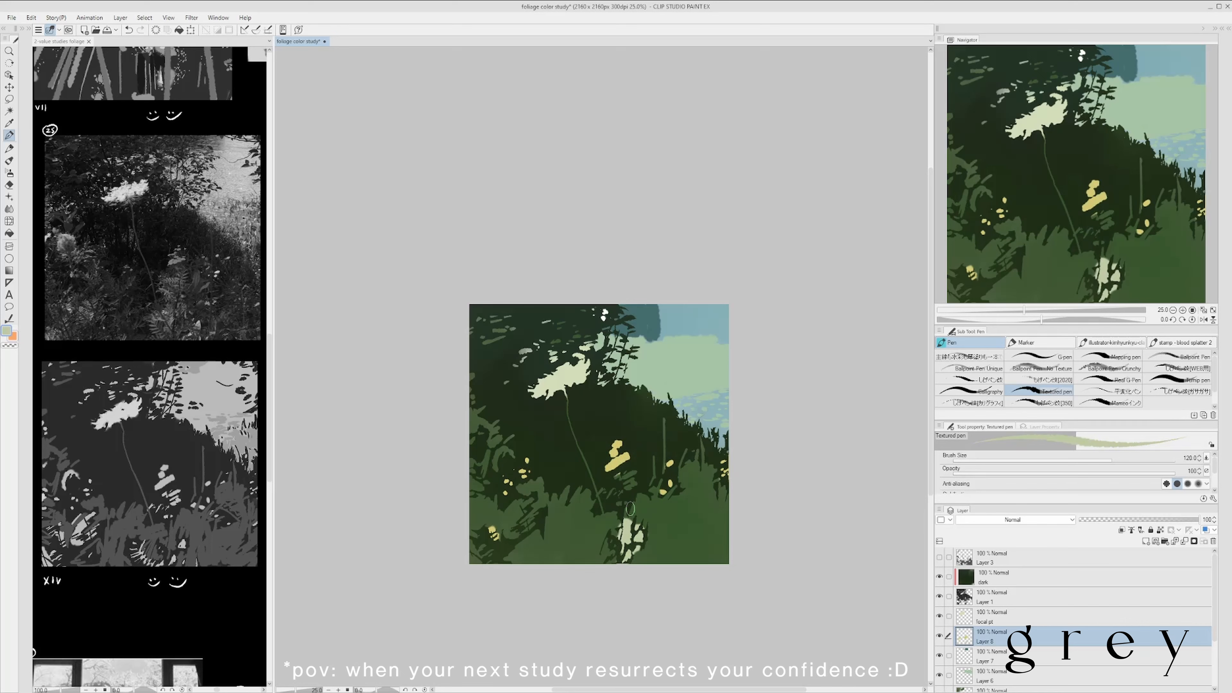
key("e")
mouse_move(625, 508)
left_mouse_down()
mouse_move(626, 533)
mouse_move(585, 560)
left_mouse_up()
key("p")
left_click_drag(768, 425, 757, 462)
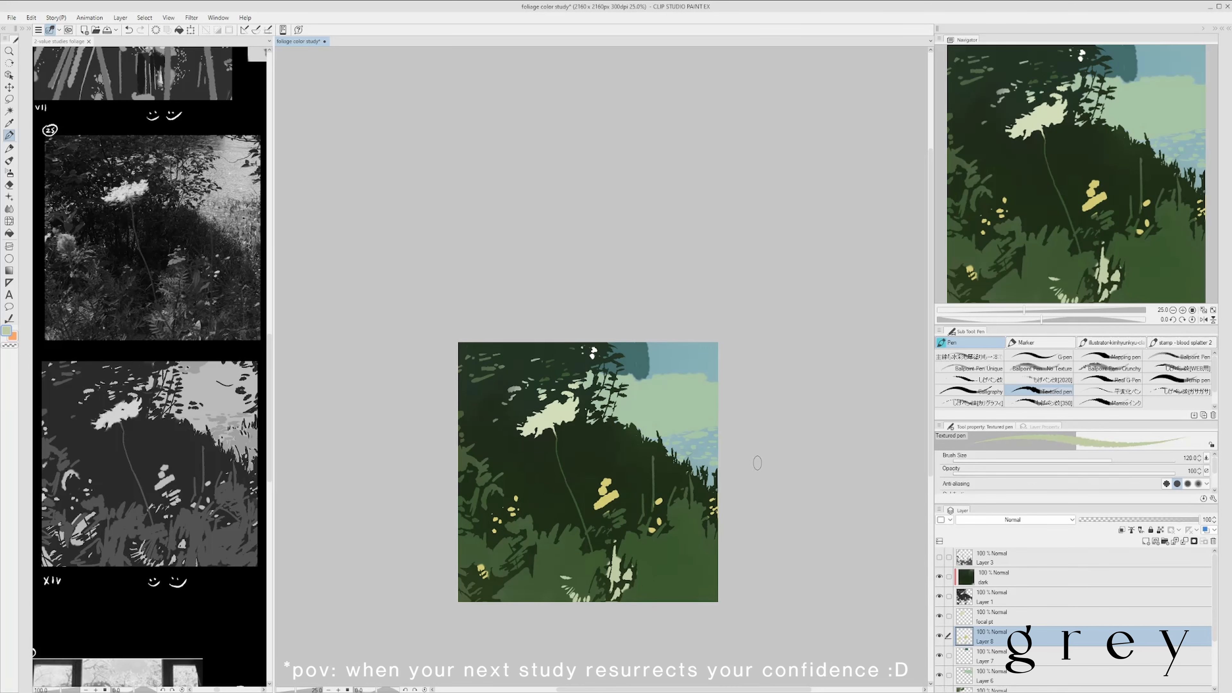
key("e")
left_click_drag(572, 580, 585, 595)
key("p")
- Dot small pale green accents around the yellow flowers and along the grass edge on Layer 8
left_click(627, 576, "alt")
mouse_move(716, 542)
left_mouse_down()
mouse_move(691, 509)
mouse_move(722, 538)
left_mouse_up()
left_click(572, 530)
left_click(576, 529)
left_click(682, 511)
left_click(685, 492)
left_click(693, 492)
left_click_drag(776, 503, 780, 483)
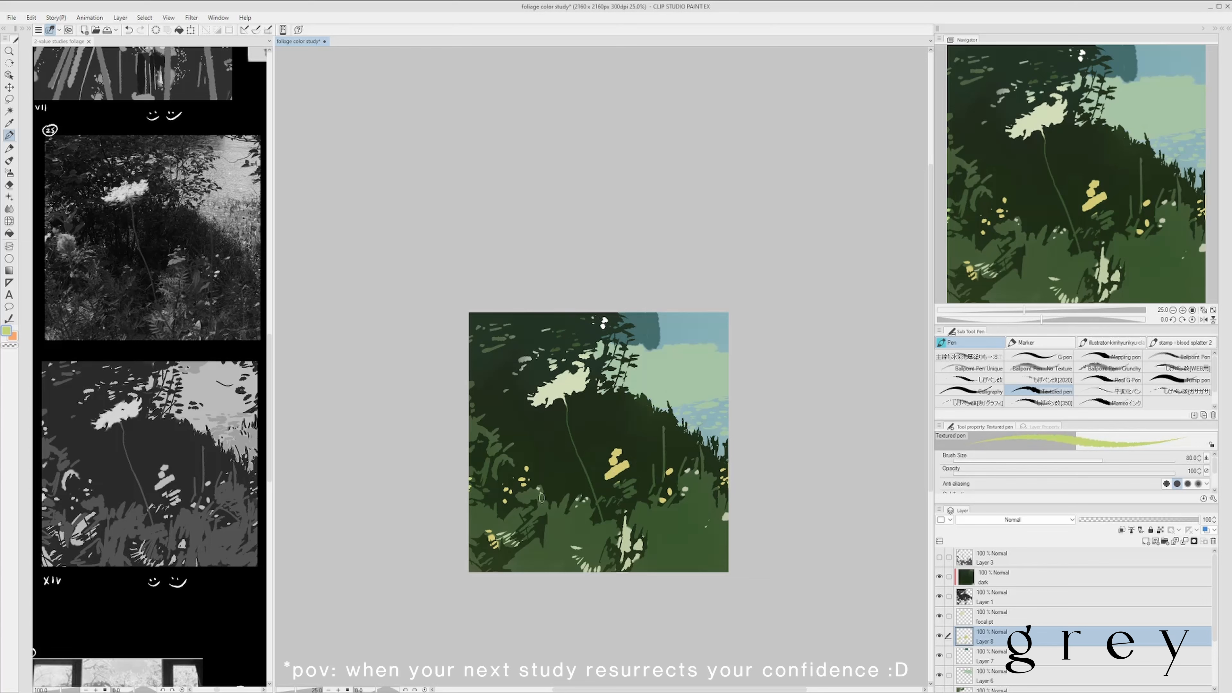
- Add yellow-green leaf strokes to the lower-left grass and foreground plant on Layer 8 with the Textured pen at size 60
left_click_drag(479, 561, 472, 571)
left_click_drag(486, 537, 477, 546)
left_click_drag(776, 437, 774, 423)
left_click_drag(605, 530, 603, 541)
left_click_drag(772, 377, 776, 421)
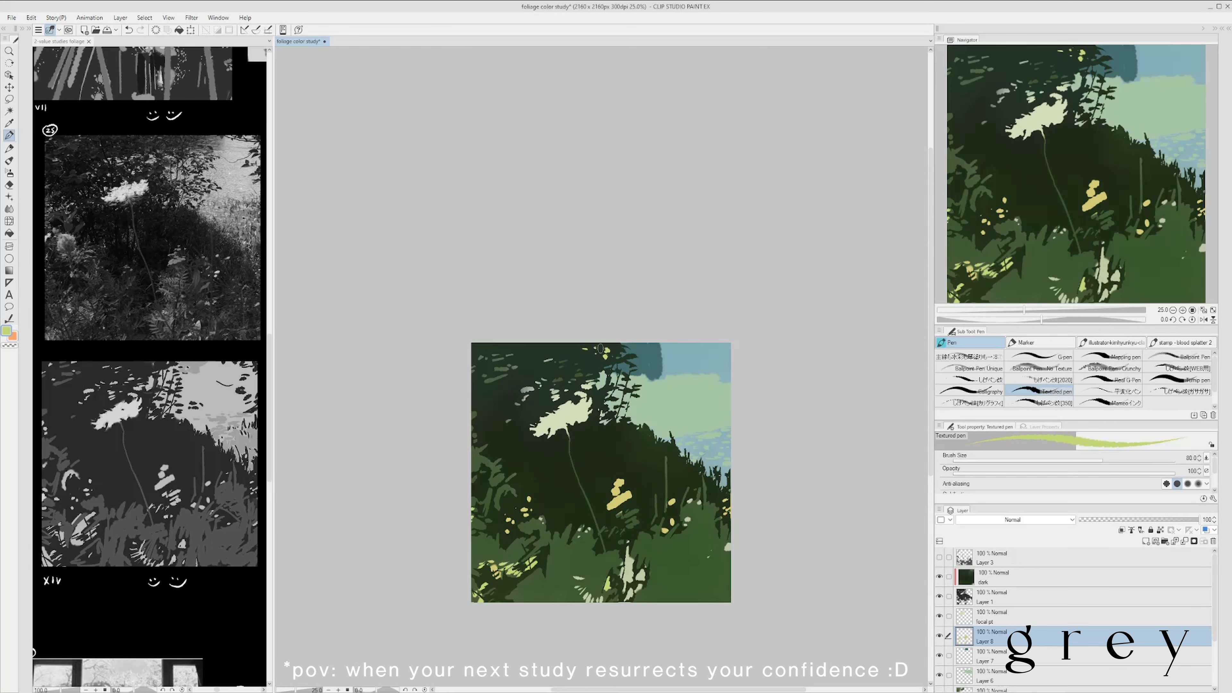
left_click_drag(529, 344, 533, 349)
left_click_drag(483, 355, 479, 359)
left_click_drag(612, 306, 610, 310)
mouse_move(763, 414)
left_mouse_down()
mouse_move(765, 444)
mouse_move(757, 425)
left_mouse_up()
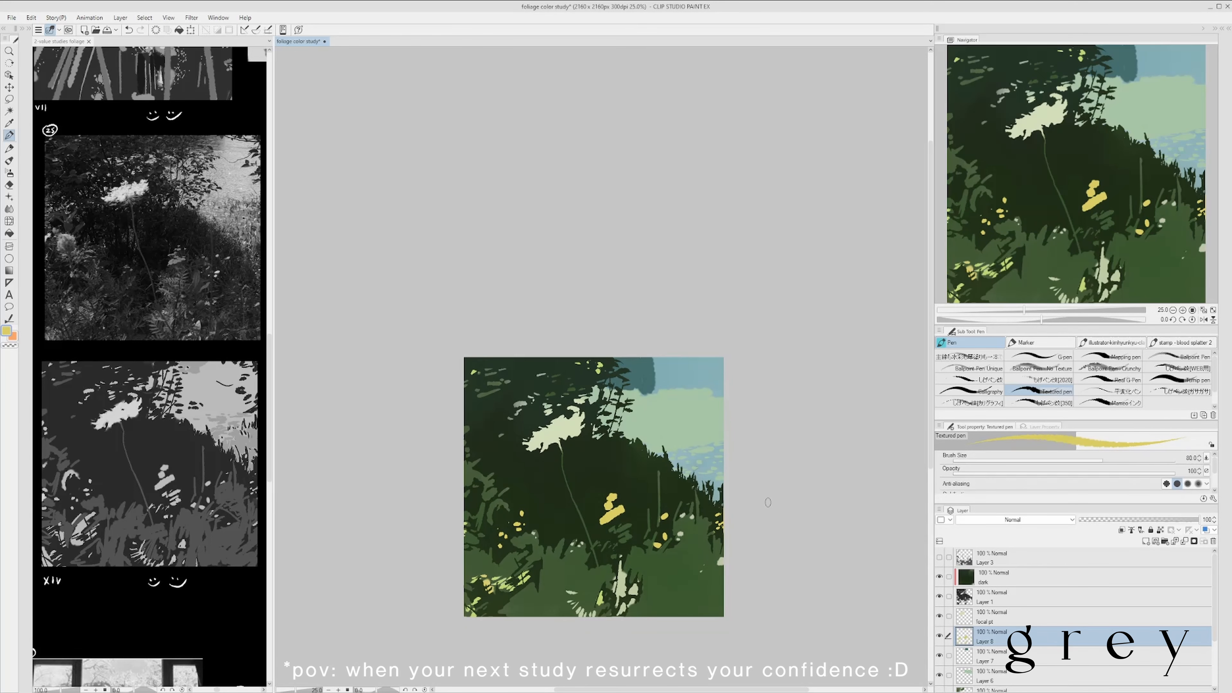
- Paint bright green leaves beneath the central yellow flowers, and reshape the foreground plant with the Hard eraser and Textured pen
left_click(601, 597, "alt")
key("e")
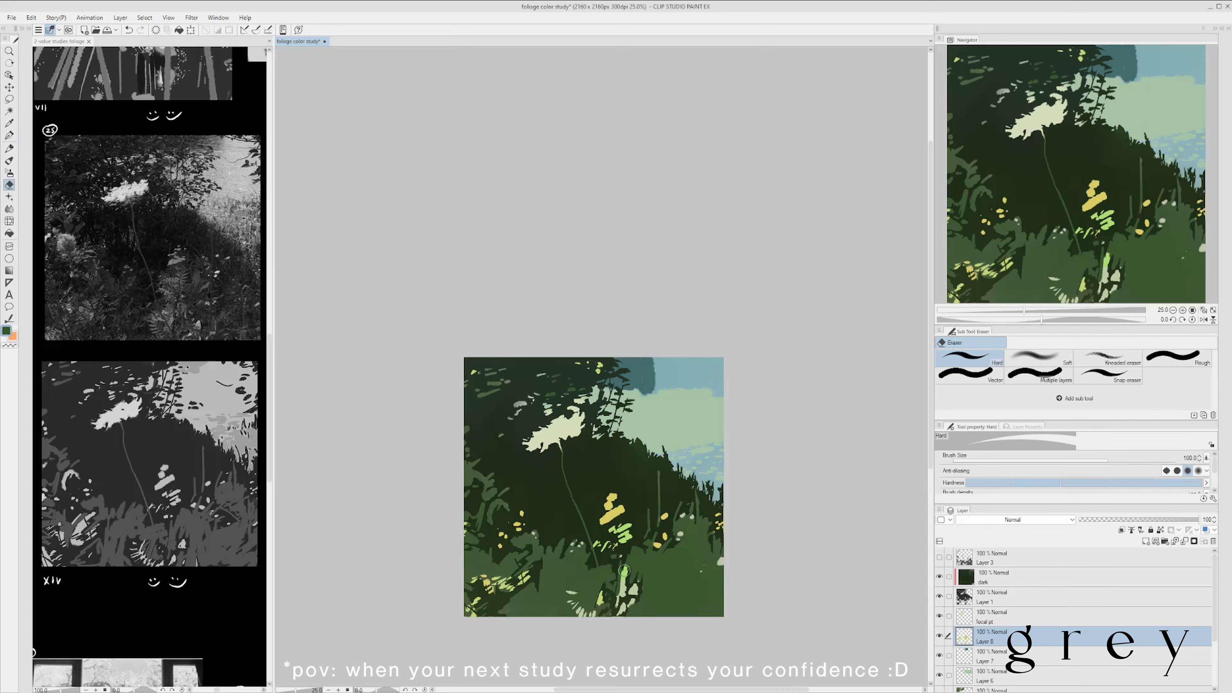
left_click_drag(620, 564, 619, 596)
key("p")
mouse_move(624, 579)
left_mouse_down()
mouse_move(623, 597)
mouse_move(631, 569)
mouse_move(583, 589)
left_mouse_up()
left_click_drag(592, 586, 609, 586)
left_click(459, 494)
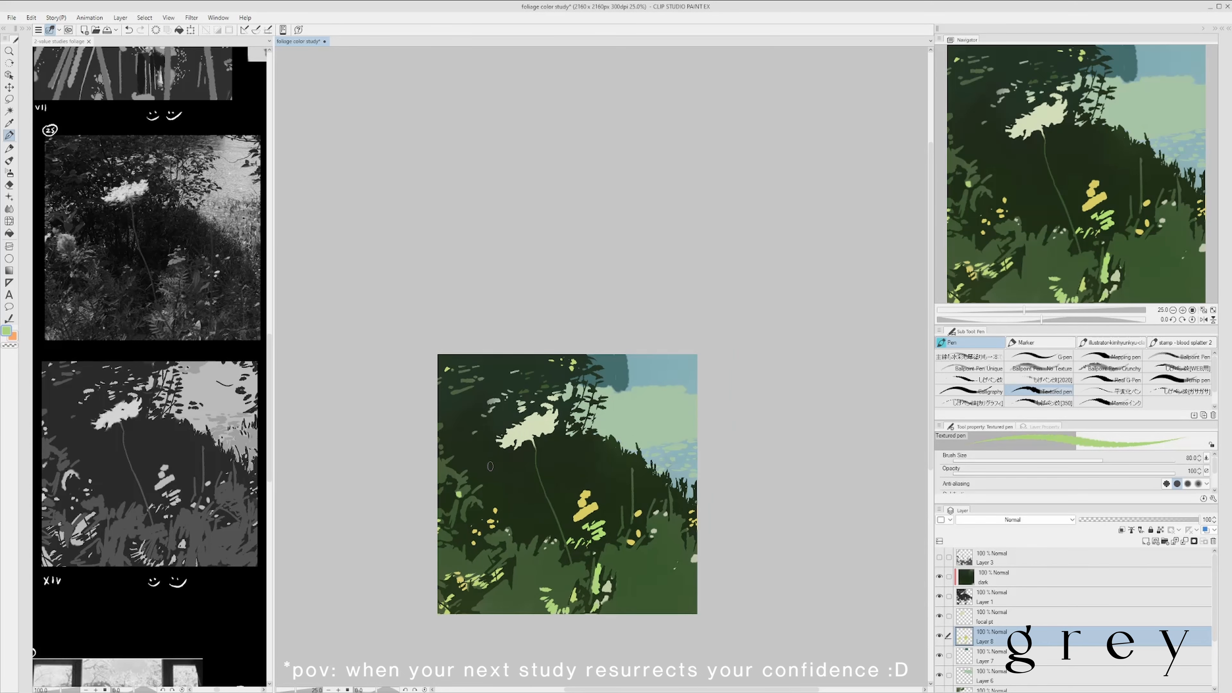
- Brighten the flower head to a pale cream-yellow on the focal pt layer, and save the study
key("ctrl+s")
left_click(1067, 616)
left_click(531, 428, "alt")
key("e")
key("ctrl+s")
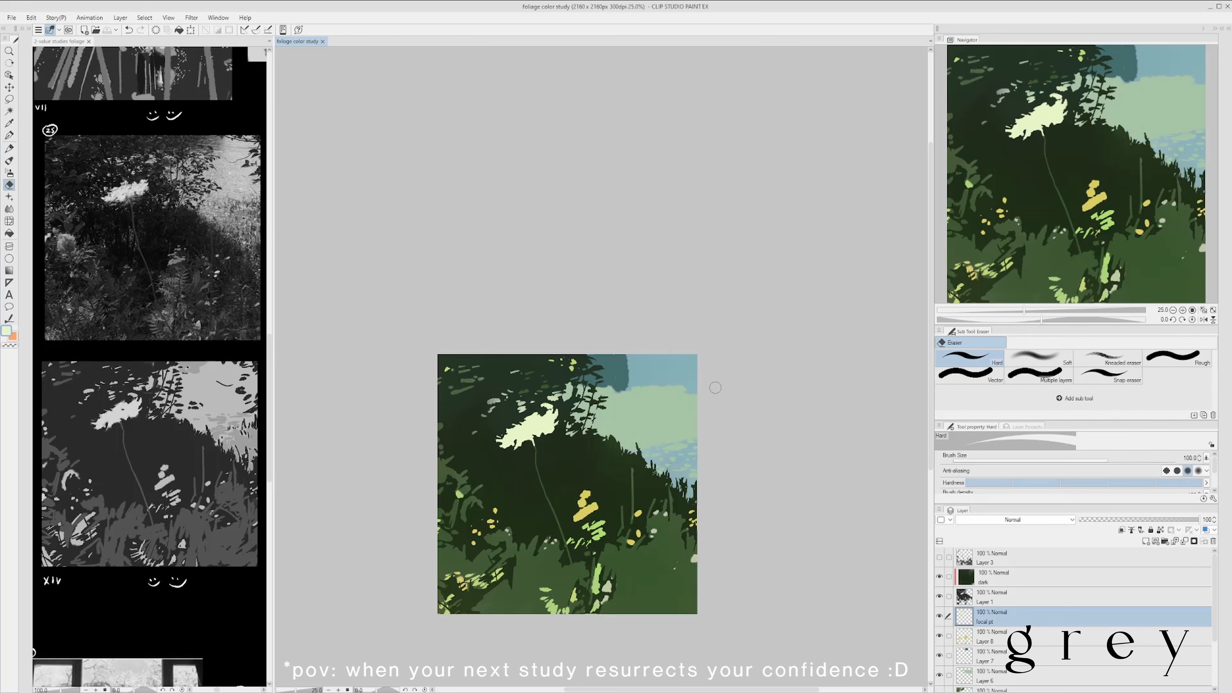
- Retouch the upper-left canopy leaves on Layer 5 with sampled green, using the Textured pen at size 60
scroll(1066, 652, "down", 1)
left_click(1067, 652)
left_click(559, 510, "alt")
mouse_move(451, 382)
left_mouse_down()
mouse_move(483, 392)
mouse_move(482, 381)
left_mouse_up()
key("p")
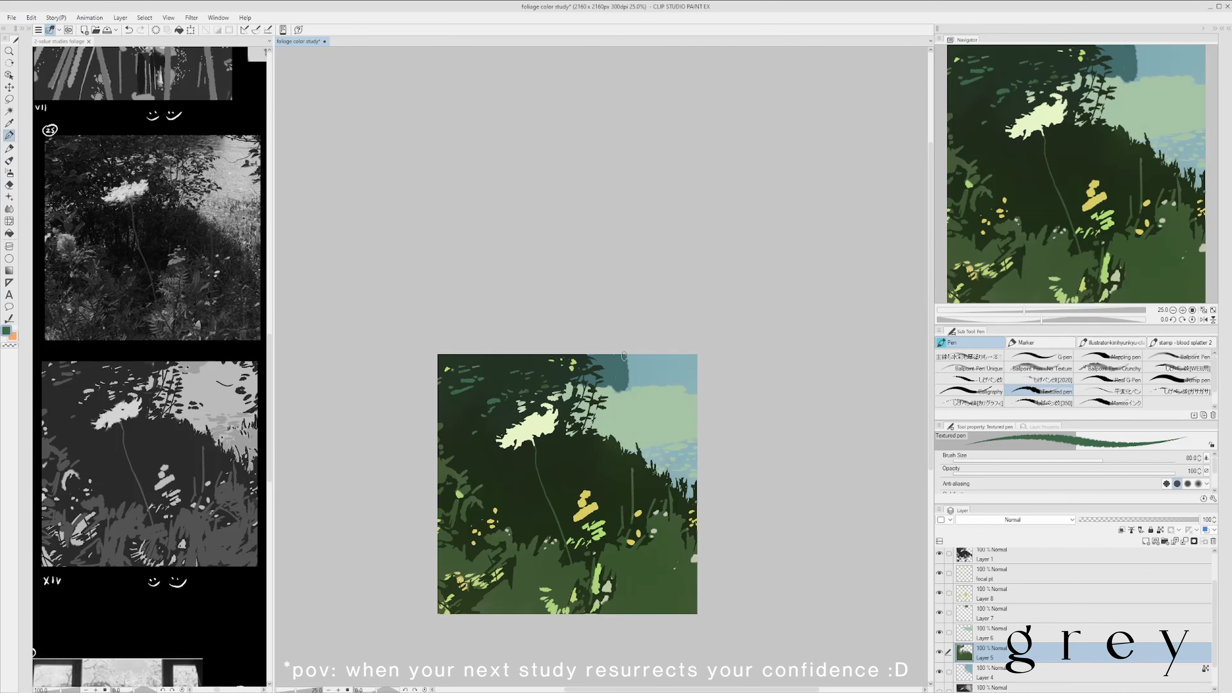
- Refine the edge between the dark foliage and pale green background on Layer 6 with the Textured pen, and save the study
key("e")
left_click(1116, 574)
left_click(1116, 633)
left_click(650, 413, "alt")
key("p")
left_click_drag(641, 427, 617, 410)
key("ctrl+s")
- Work dark reddish-brown shadows into the central foliage on the dark layer with the smoky brush at size 700, and save the study
left_click(1154, 563)
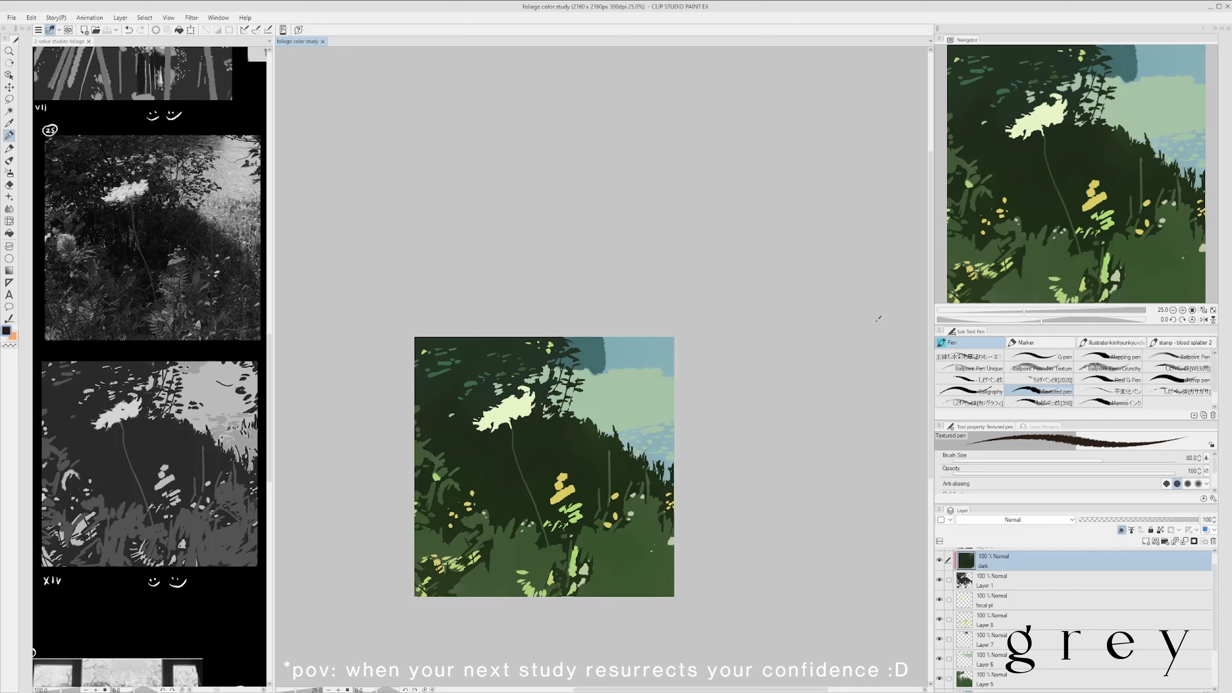
key("b")
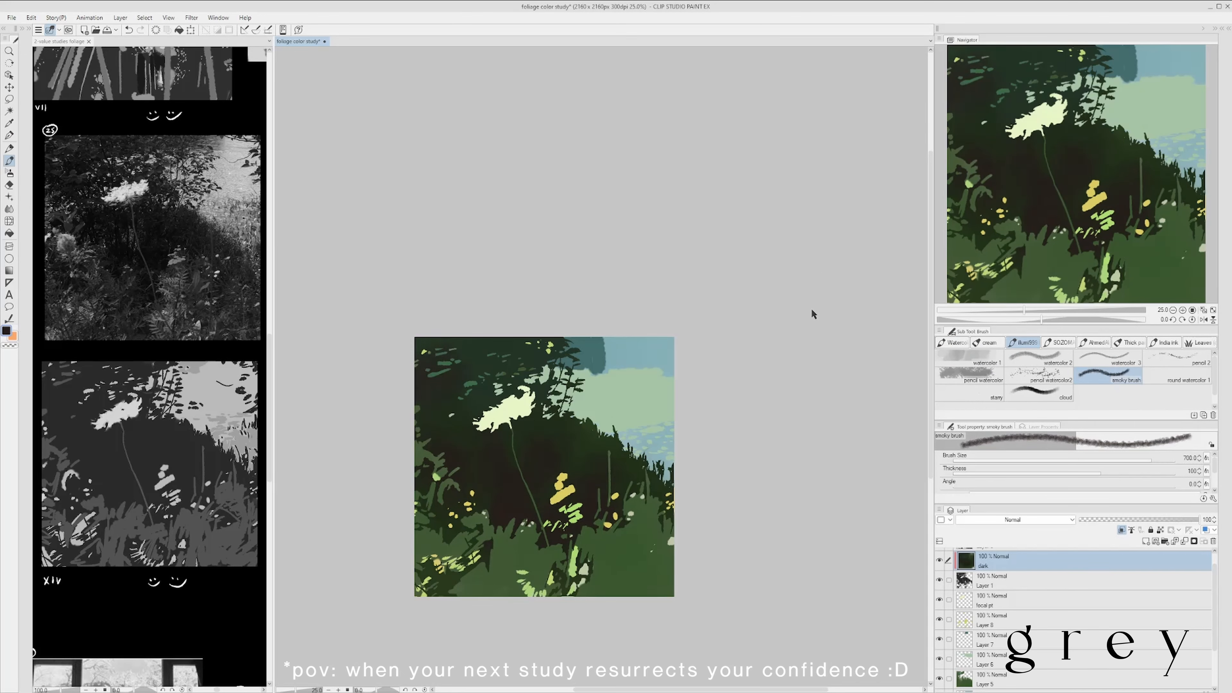
key("ctrl+s")
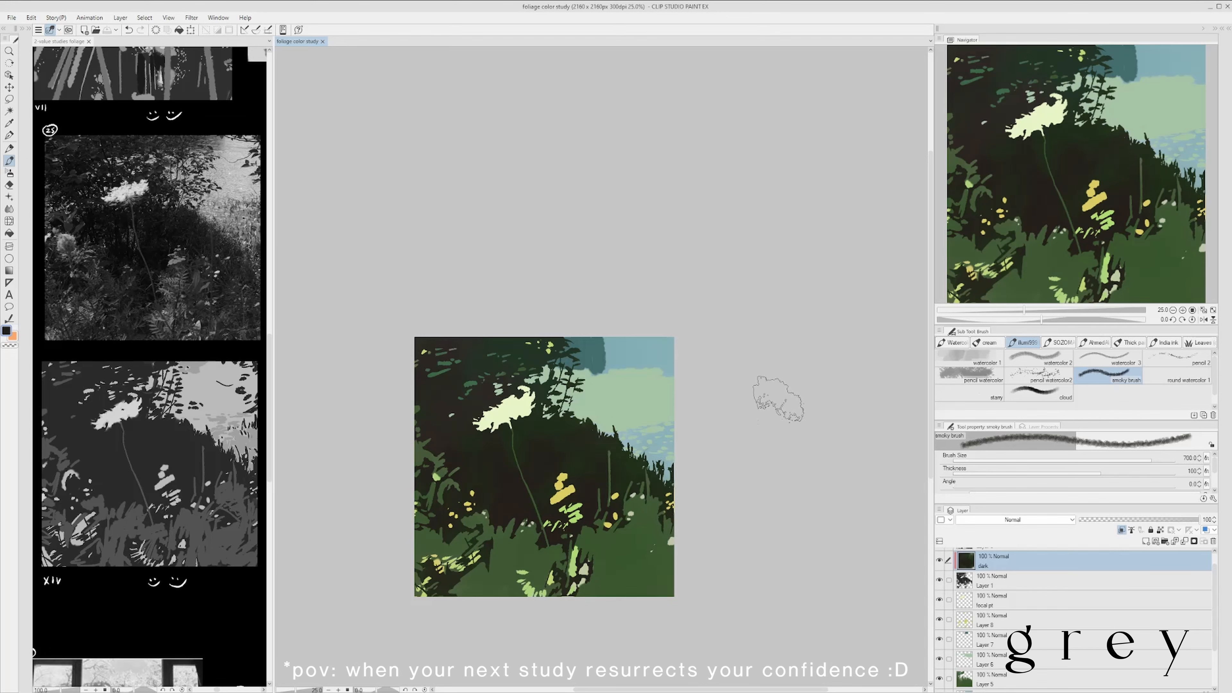
scroll(776, 485, "down", 1)
left_click(1174, 542)
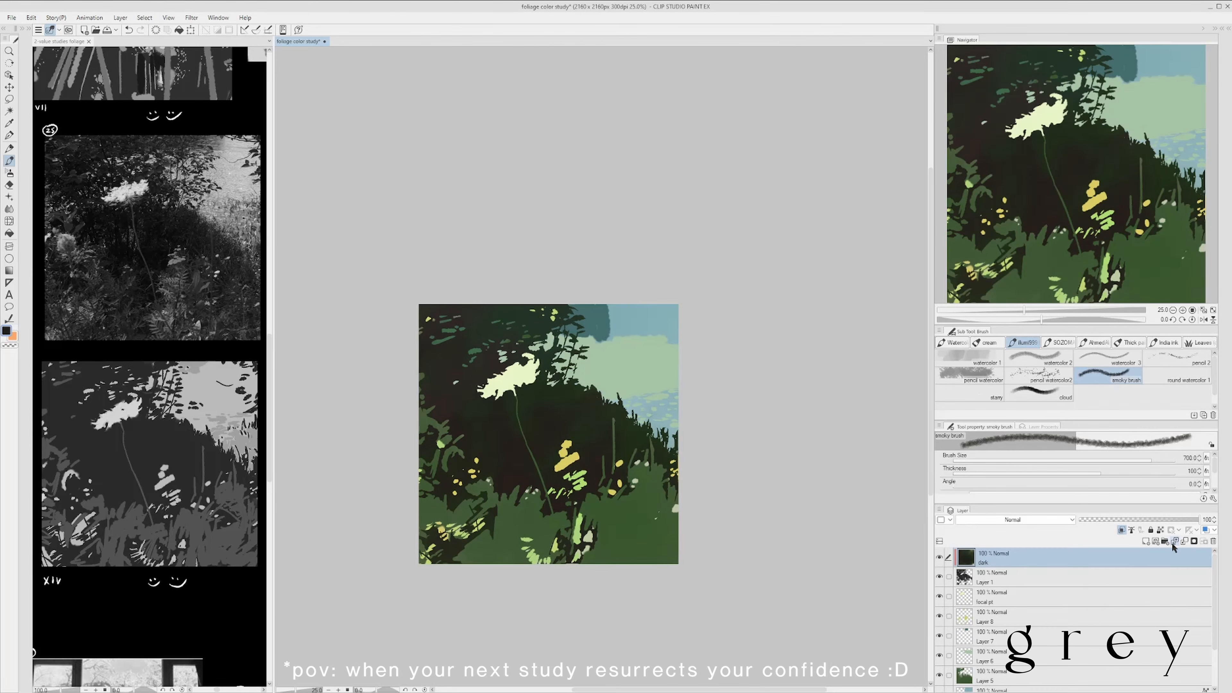
left_click(1039, 375)
scroll(685, 440, "up", 1)
mouse_move(554, 512)
left_mouse_down()
mouse_move(650, 418)
mouse_move(630, 499)
left_mouse_up()
left_click(1176, 359)
left_click(630, 375, "alt")
scroll(631, 375, "up", 3)
key("ctrl+z")
scroll(718, 351, "down", 3)
- Blend texture into the dark foliage on the dark layer with the scatterbrush01 2 brush at size 700, and save the study
left_click(1094, 342)
mouse_move(718, 351)
left_mouse_down()
mouse_move(685, 370)
mouse_move(695, 347)
left_mouse_up()
left_click_drag(538, 474, 522, 490)
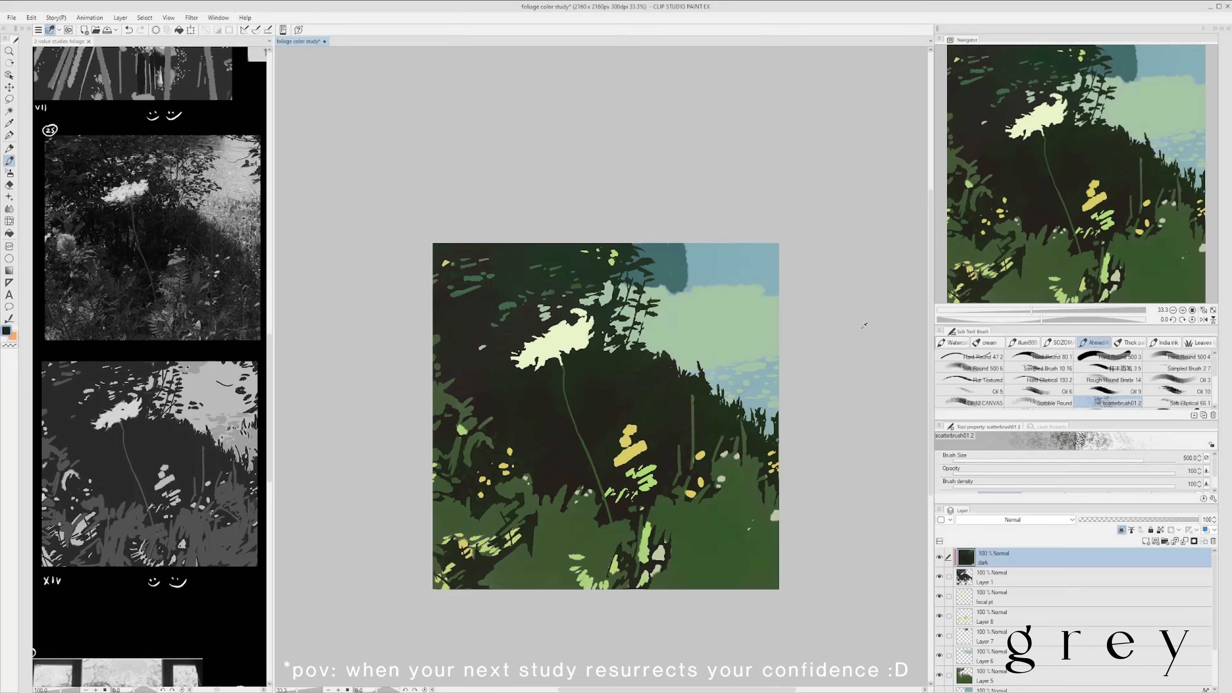
key("]")
key("]")
key("]")
key("]")
scroll(679, 414, "up", 1)
scroll(609, 361, "down", 1)
scroll(636, 413, "up", 1)
scroll(645, 340, "down", 1)
scroll(679, 310, "down", 1)
scroll(711, 342, "up", 1)
key("ctrl+s")
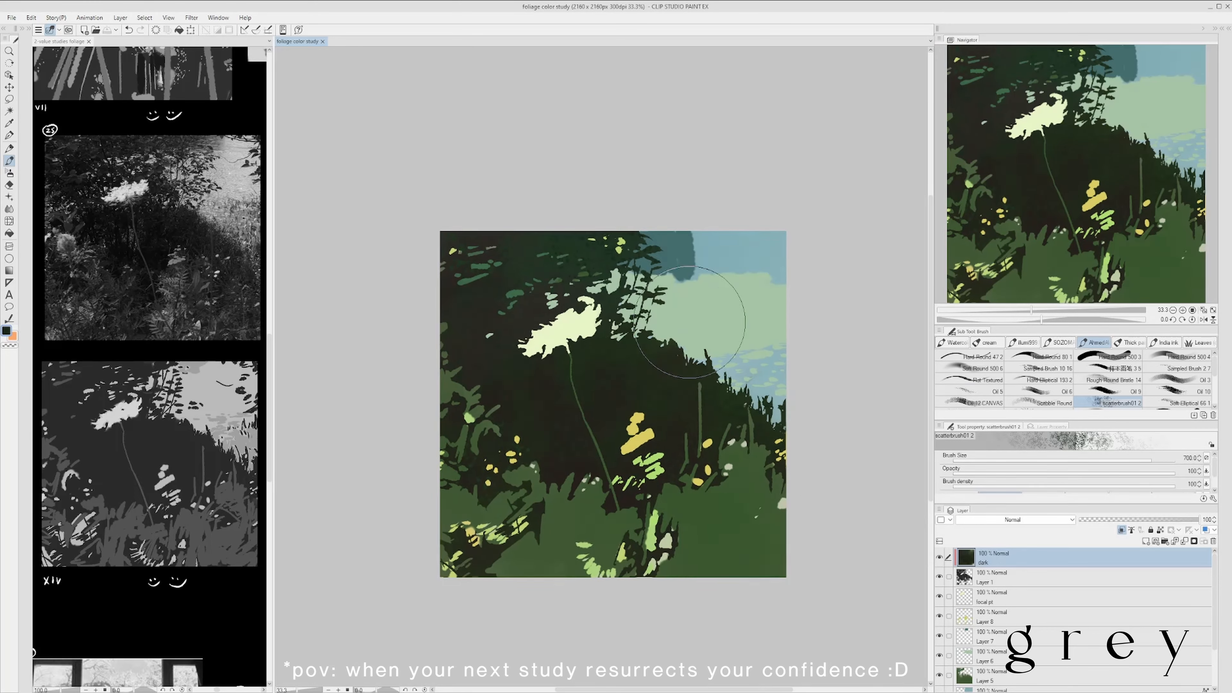
- Add further texture to the dark layer with scatterbrush01 2 and Scribble Round at size 250, and save the study
mouse_move(689, 322)
left_mouse_down()
mouse_move(659, 341)
mouse_move(657, 325)
left_mouse_up()
scroll(638, 373, "down", 1)
left_click(1040, 403)
scroll(717, 398, "up", 2)
scroll(630, 375, "down", 1)
scroll(726, 243, "down", 1)
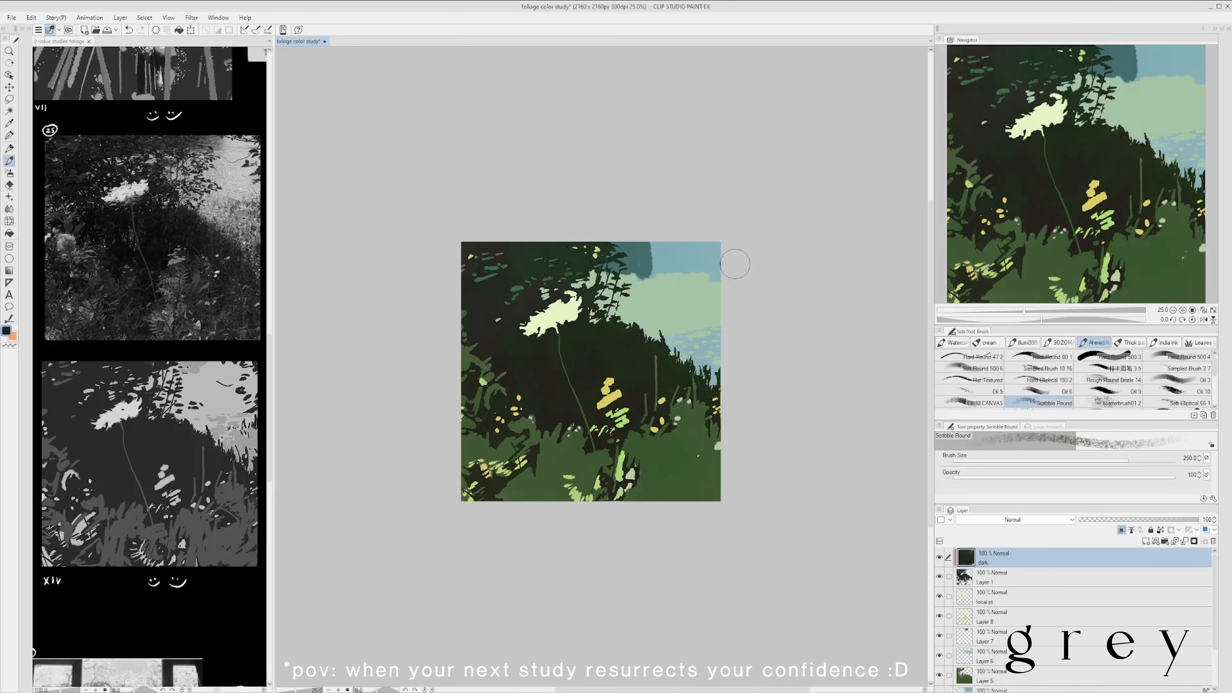
scroll(737, 306, "up", 1)
key("ctrl+s")
- Try the scatterbrush01 2 brush at size 500 on the foreground greens of Layer 5
left_click_drag(1218, 366, 1217, 384)
left_click(1067, 676)
left_click(1043, 378)
left_click(695, 513)
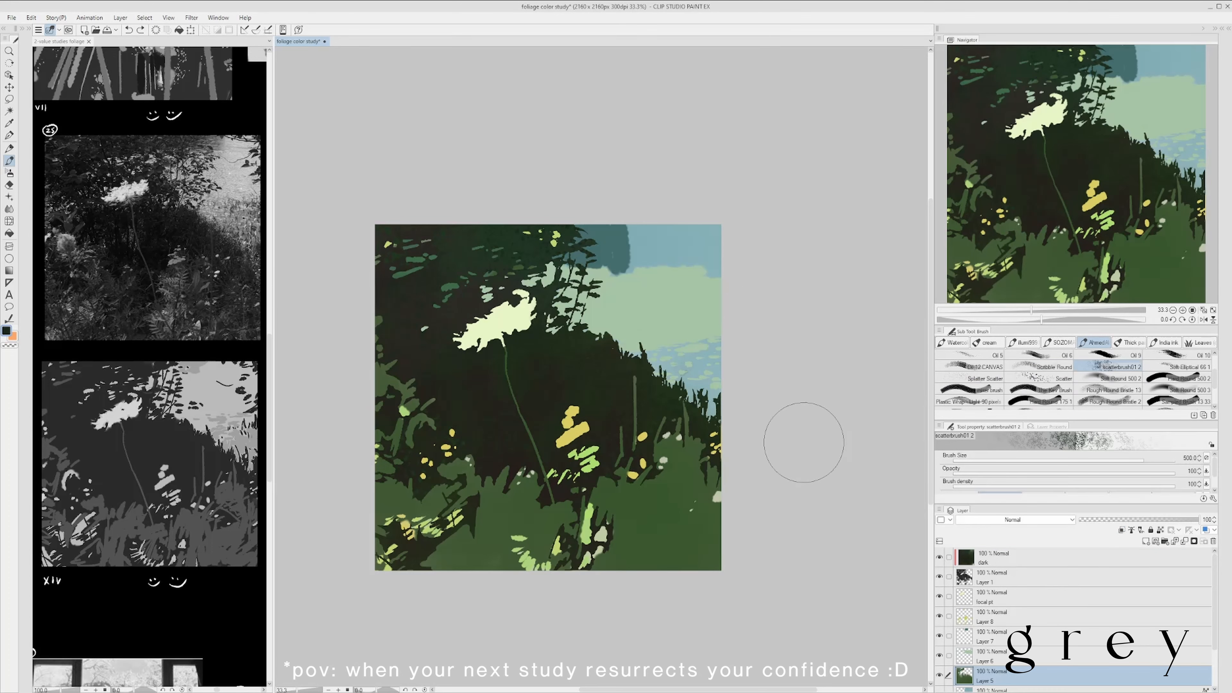
key("ctrl+z")
- Try alternative textured brushes, including Sampled Brush 10 2 at size 800, on the Layer 5 foreground
left_click(1059, 342)
left_click(1093, 342)
key("p")
left_click(662, 520)
key("ctrl+z")
left_click(1108, 394)
left_click(970, 366)
left_click(712, 529)
key("ctrl+z")
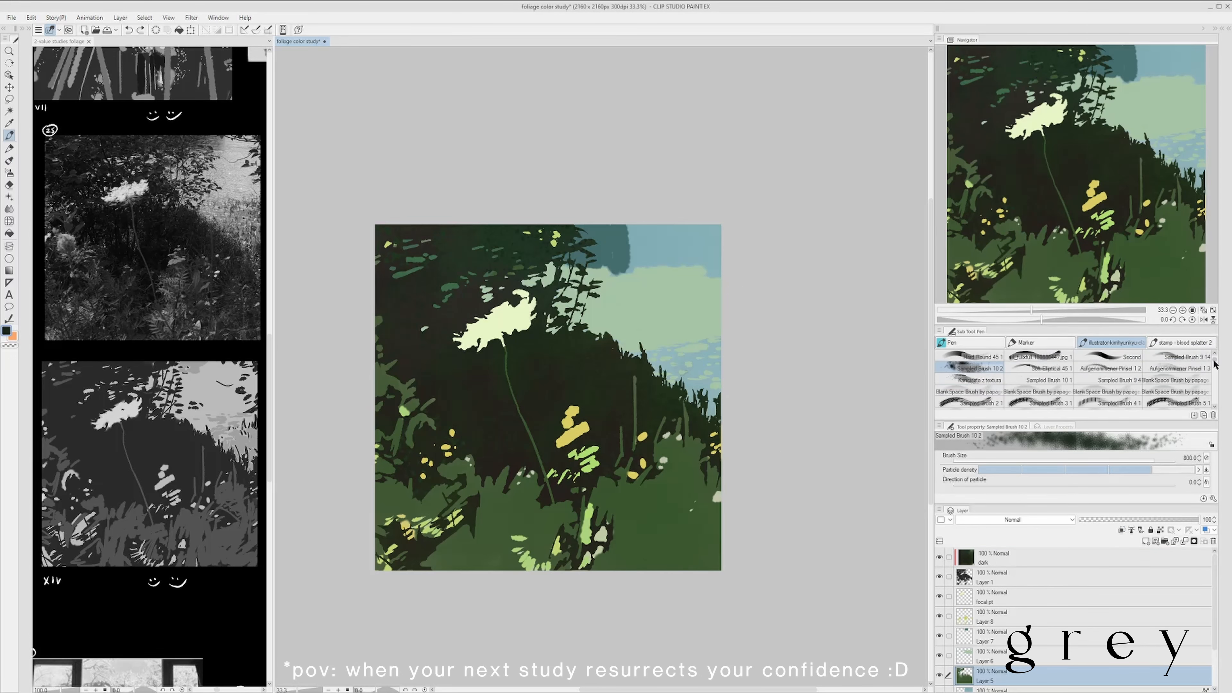
- Vary the foreground greens on Layer 5 with the OldCanvas-4.jpg 1 brush at sizes 800 and 600
left_click(1037, 366)
left_click(1037, 376)
left_click(1176, 376)
left_click_drag(1214, 361, 1214, 360)
left_click(1038, 366)
left_click(1183, 343)
left_click(1110, 342)
left_click(1108, 404)
left_click_drag(703, 491, 691, 536)
key("ctrl+z")
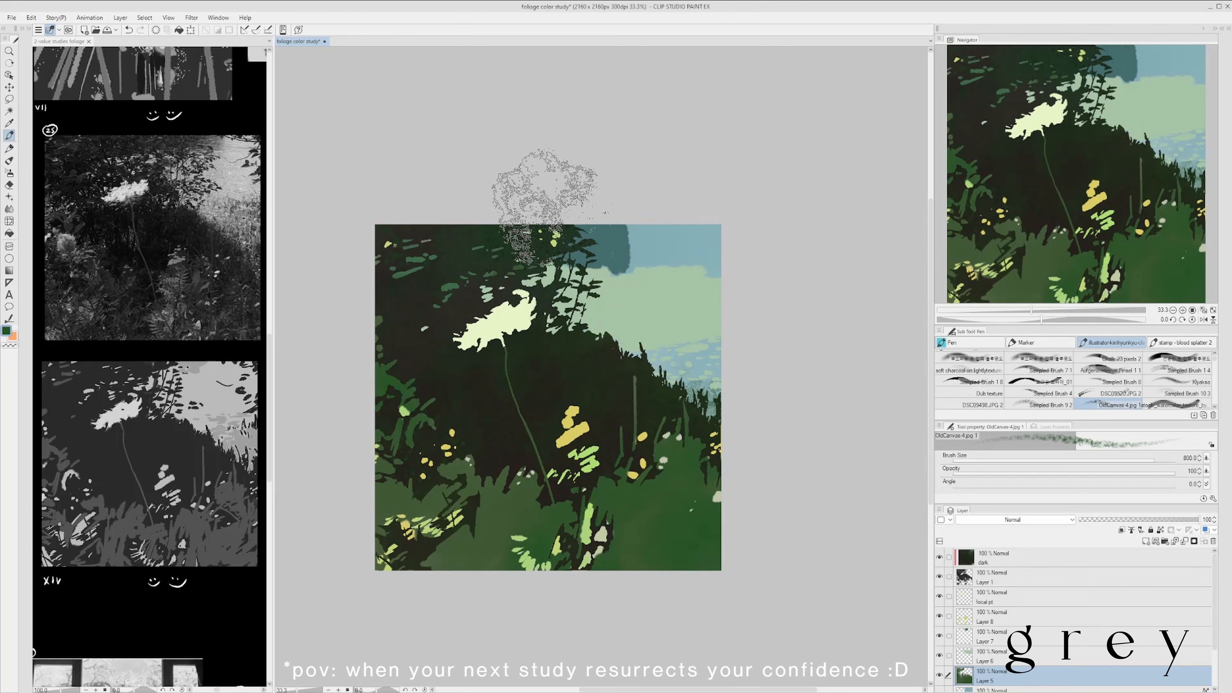
scroll(633, 262, "down", 1)
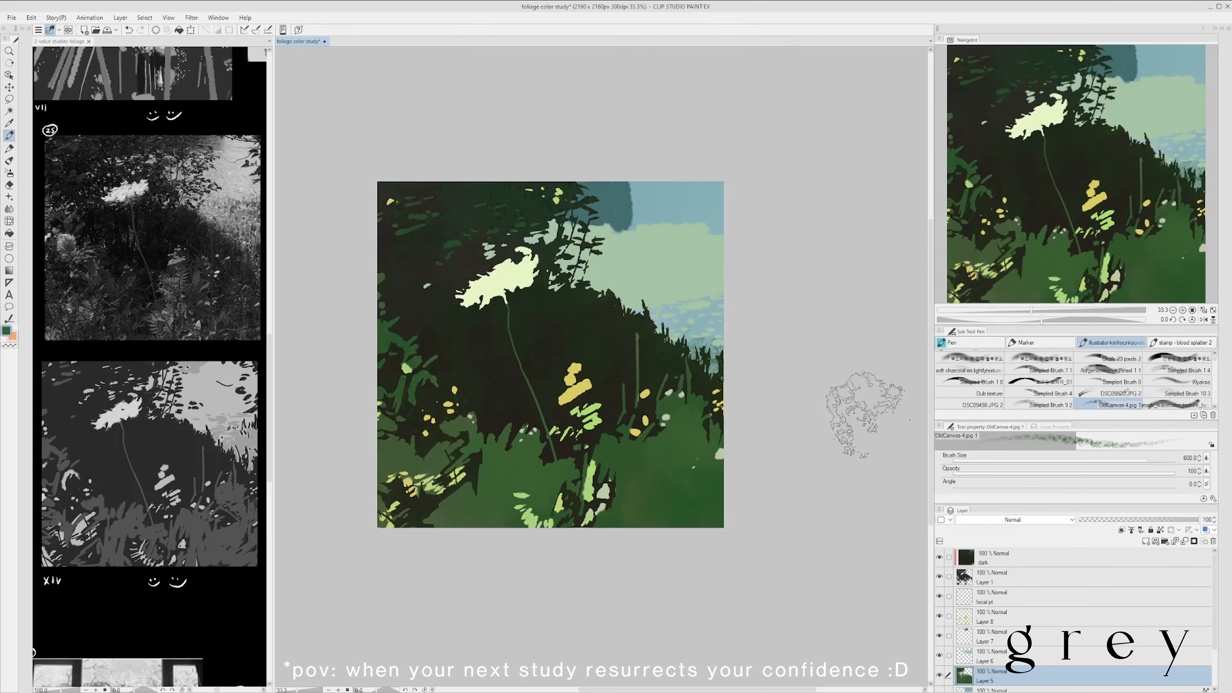
scroll(825, 413, "up", 1)
- Place Layer 7 below Layer 6 and soften its dark blue sky patch with the smoky brush at size 300
key("e")
scroll(1091, 631, "down", 1)
left_click(1091, 650)
key("b")
left_click(1115, 591)
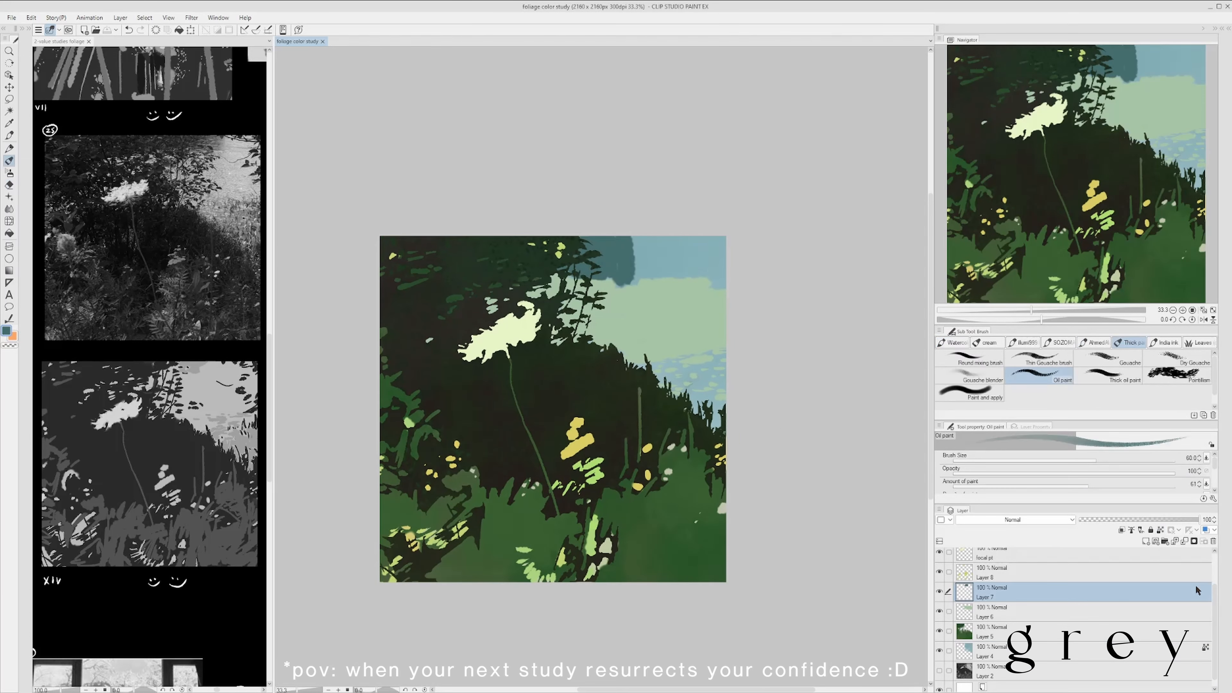
left_click(1023, 342)
left_click_drag(720, 389, 708, 423)
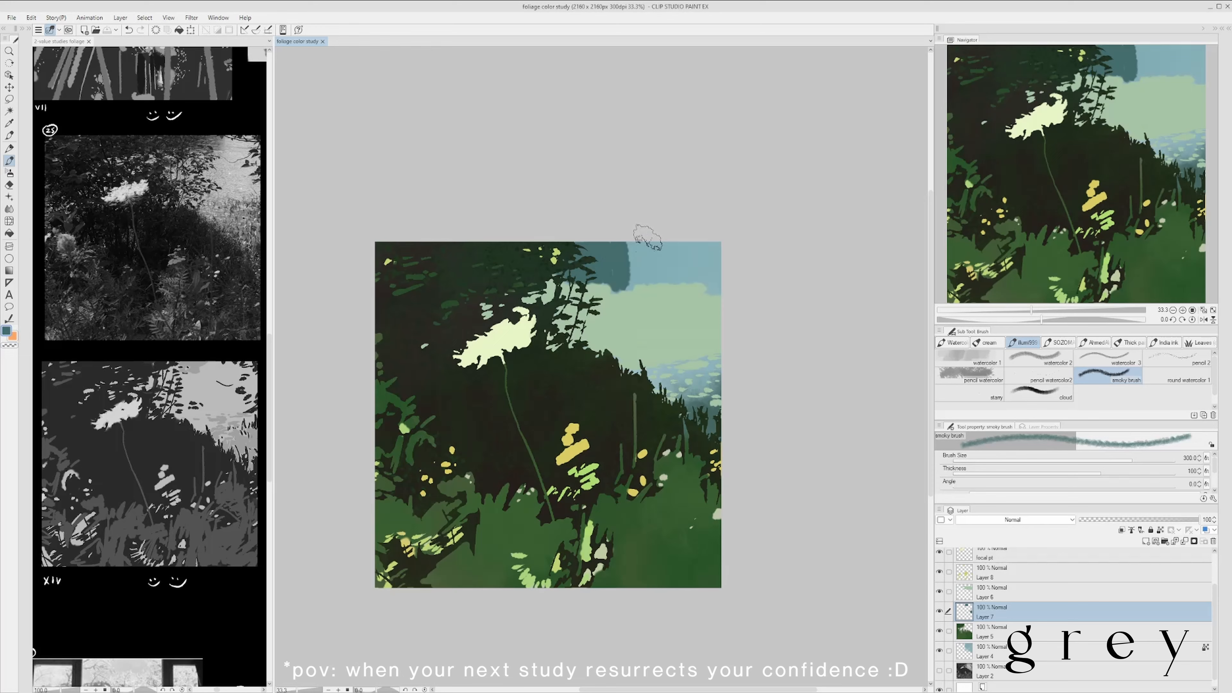
left_click_drag(647, 237, 650, 261)
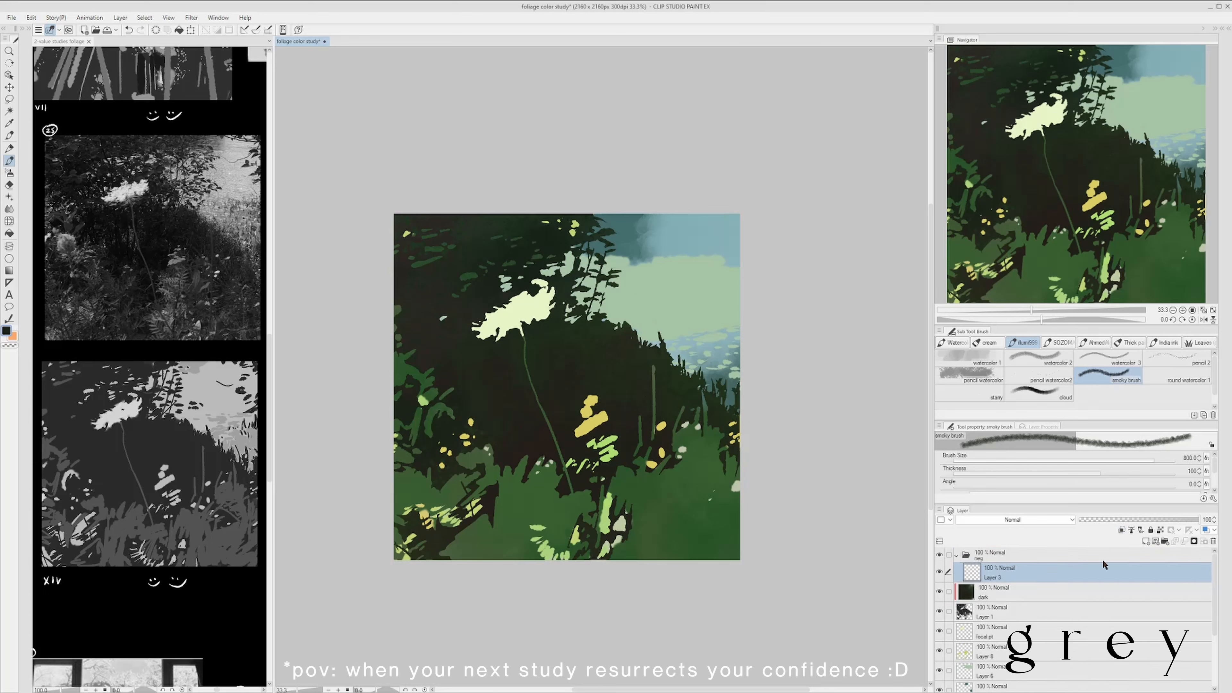
- Cut dark negative shapes into the lower-left foliage on the neg folder's dark layer with the Textured pen at size 60
key("p")
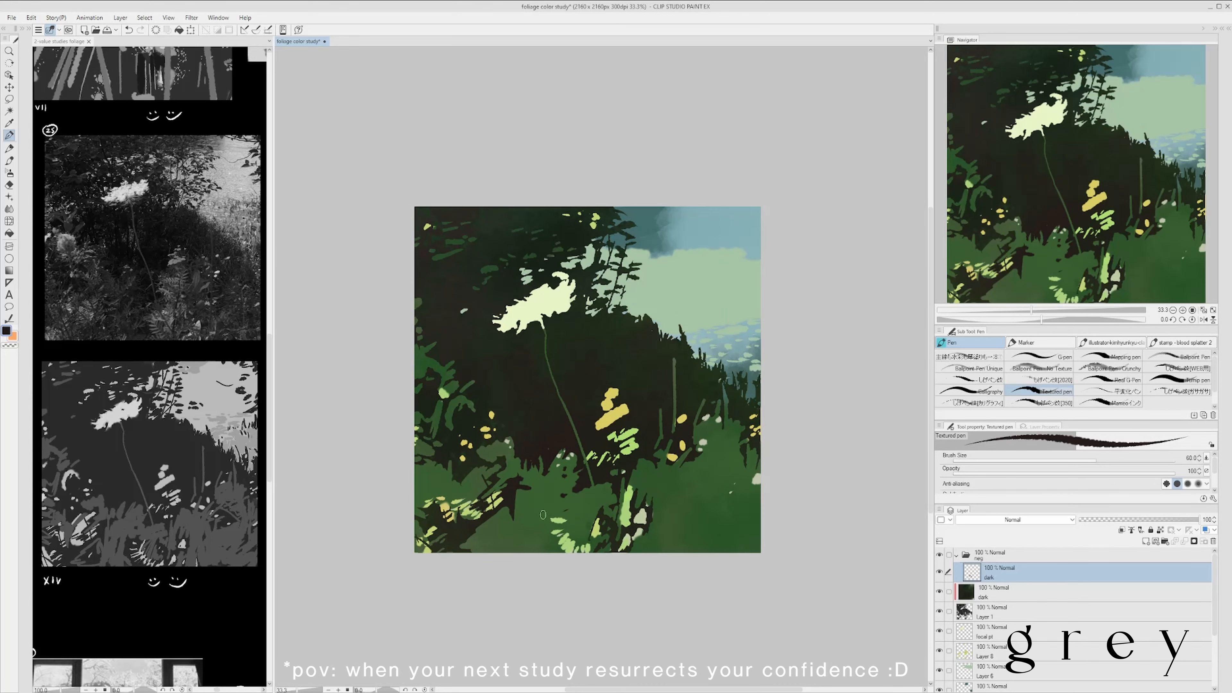
left_click_drag(433, 460, 417, 453)
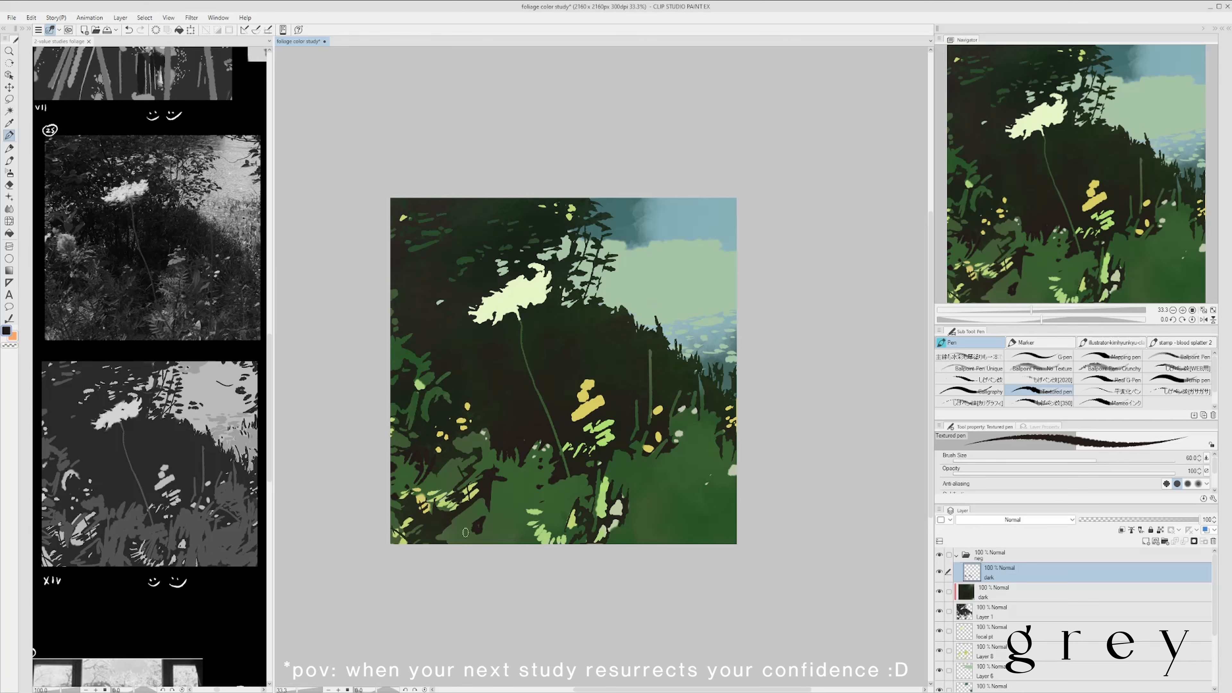
mouse_move(518, 528)
left_mouse_down()
mouse_move(583, 518)
mouse_move(526, 542)
left_mouse_up()
scroll(514, 529, "down", 1)
scroll(528, 514, "up", 1)
scroll(543, 519, "down", 1)
scroll(538, 519, "up", 1)
left_click_drag(569, 507, 536, 513)
scroll(568, 512, "down", 1)
scroll(559, 506, "up", 1)
mouse_move(524, 463)
left_mouse_down()
mouse_move(549, 449)
mouse_move(530, 488)
left_mouse_up()
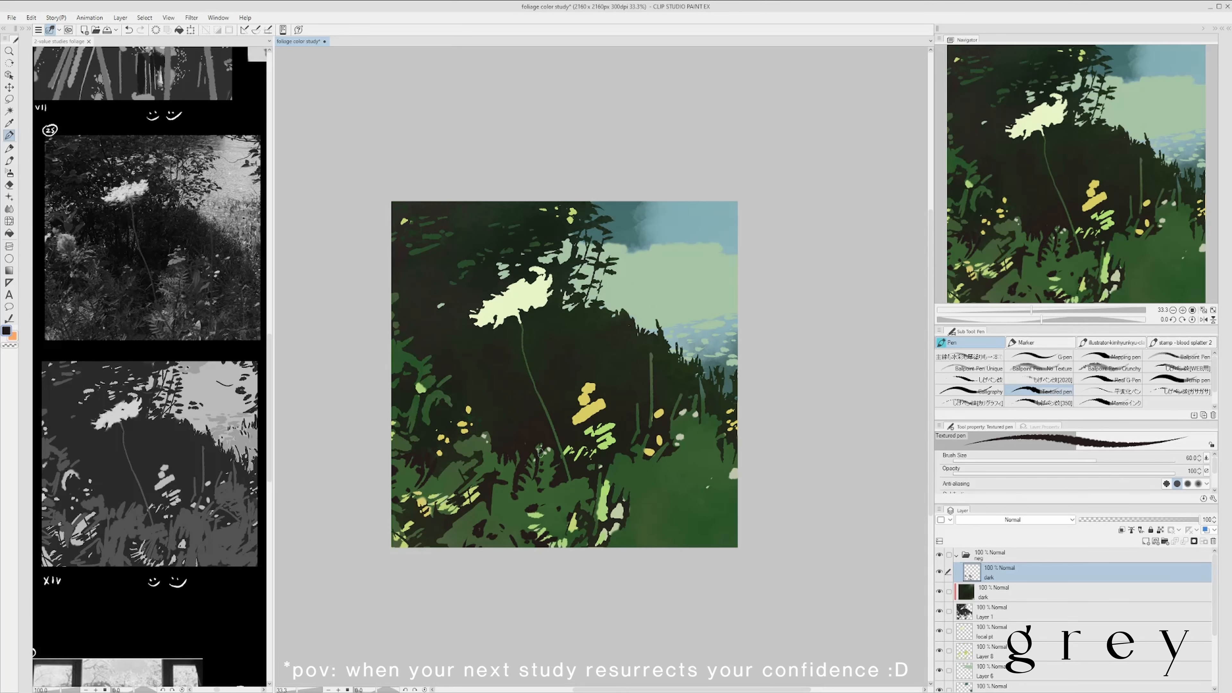
- Define the fern fronds and leaf gaps around the base of the flower stem with dark strokes, and save the study
scroll(582, 446, "down", 1)
scroll(571, 436, "up", 1)
mouse_move(550, 447)
left_mouse_down()
mouse_move(539, 456)
mouse_move(574, 503)
left_mouse_up()
scroll(577, 466, "down", 1)
scroll(577, 486, "up", 1)
scroll(582, 504, "down", 1)
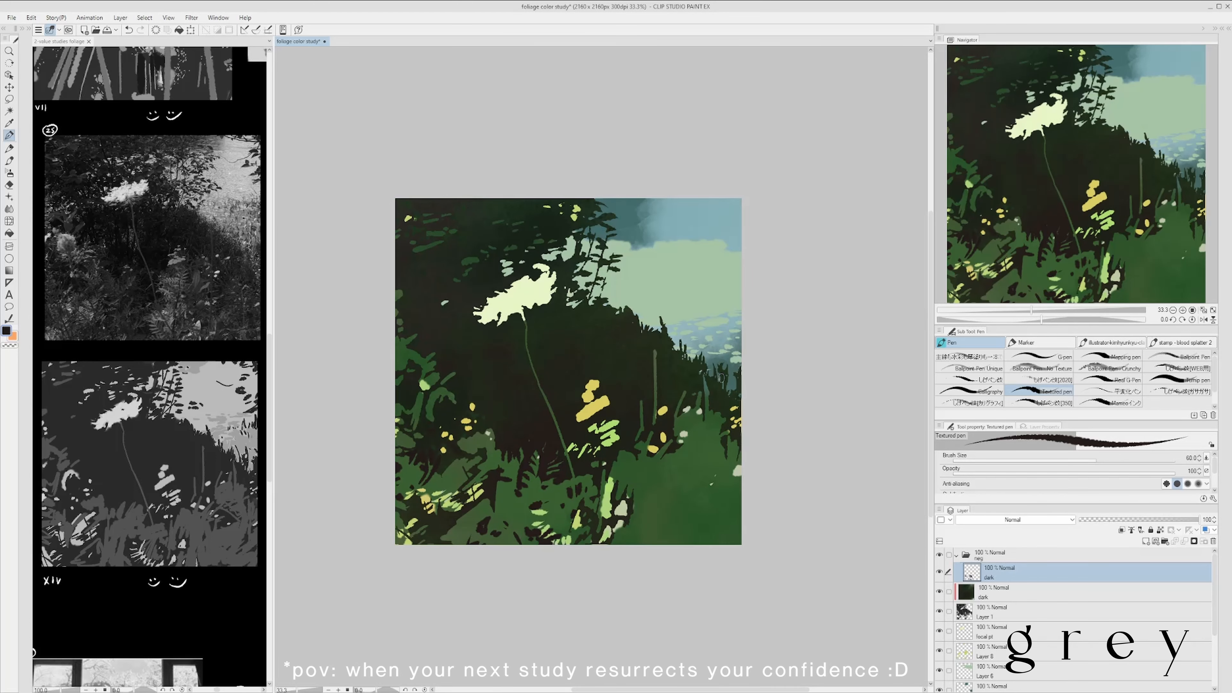
scroll(582, 437, "up", 1)
scroll(636, 474, "down", 1)
scroll(673, 491, "up", 1)
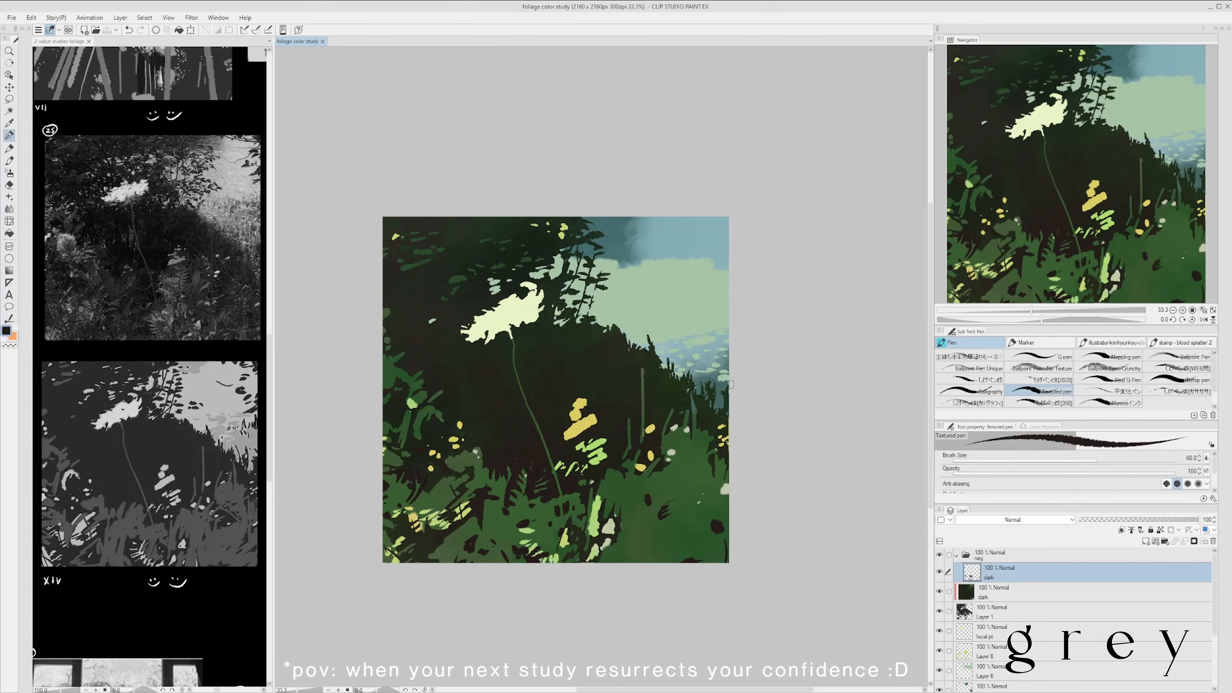
scroll(589, 362, "down", 1)
scroll(503, 327, "up", 1)
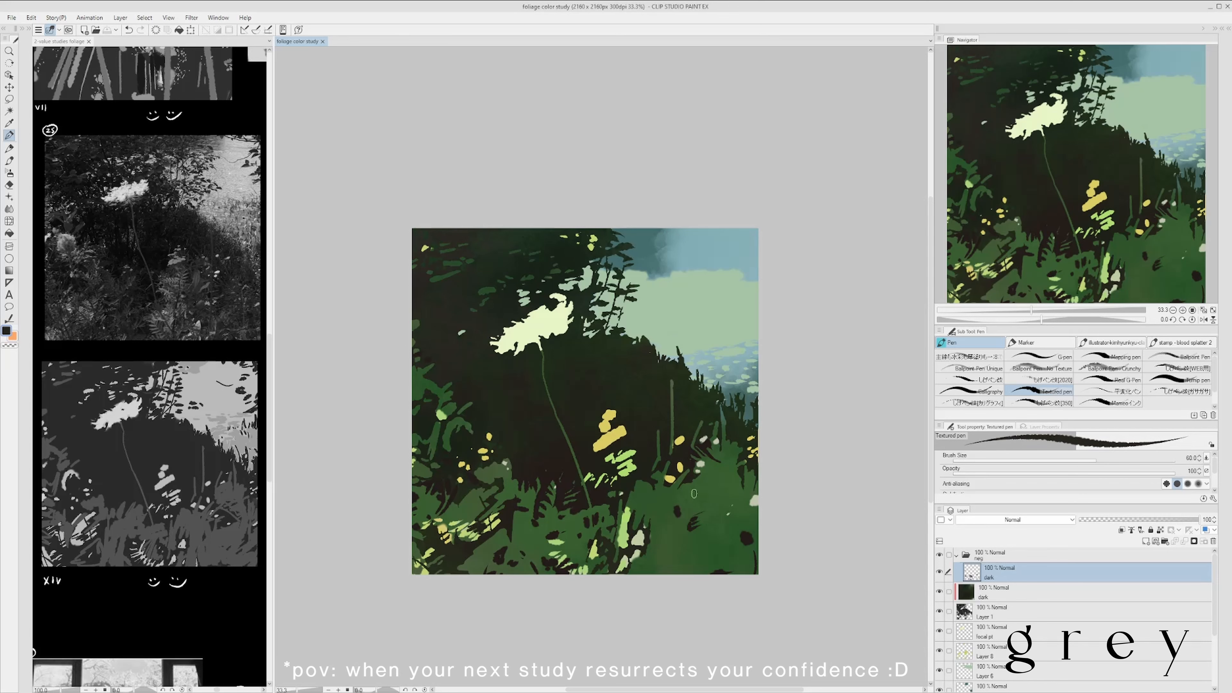
key("ctrl+s")
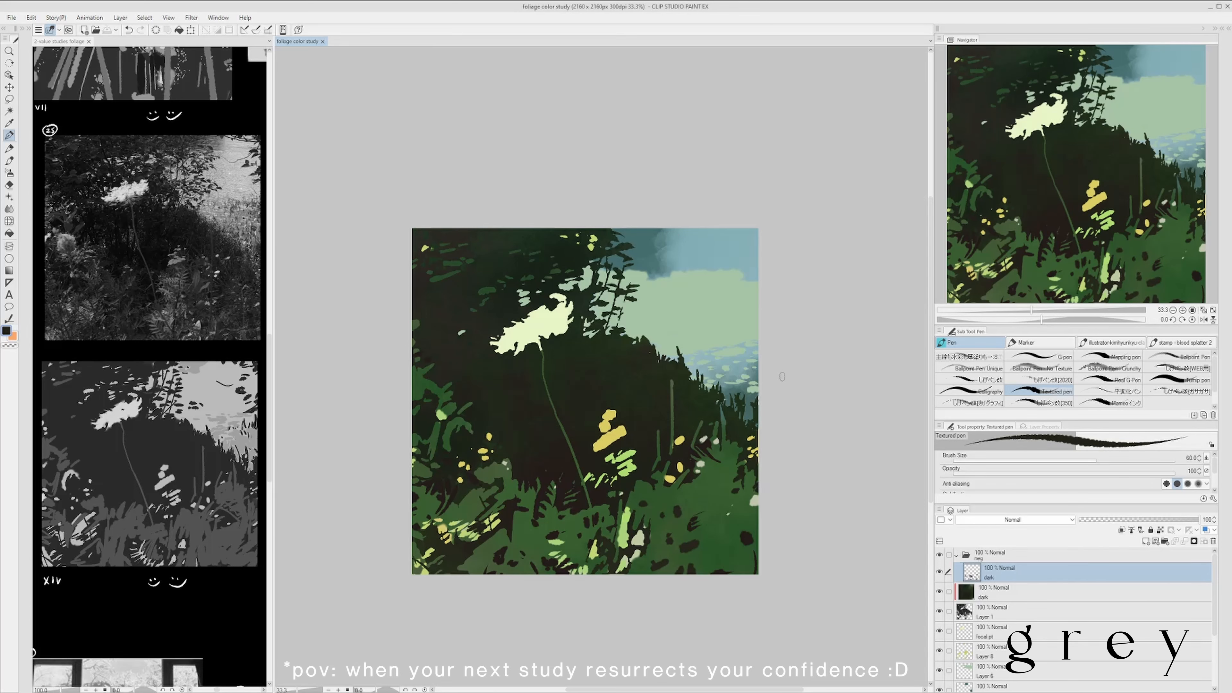
- Add dark upright grass blades against the water at the painting's right edge, refine the nearby foliage, and save the study
scroll(654, 543, "down", 1)
scroll(571, 607, "up", 1)
left_click_drag(444, 575, 447, 580)
key("ctrl+z")
scroll(528, 526, "down", 1)
scroll(603, 463, "up", 1)
left_click(698, 423, "alt")
left_click_drag(716, 421, 715, 393)
left_click_drag(730, 421, 729, 392)
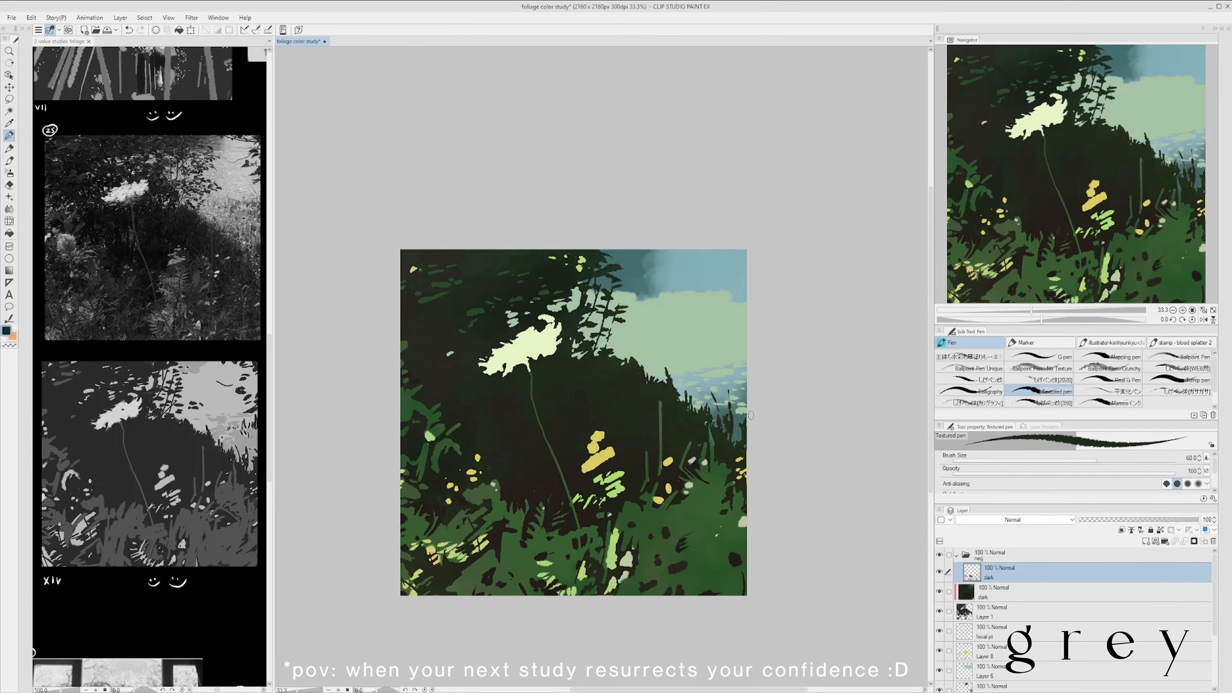
left_click_drag(605, 480, 601, 472)
left_click(601, 472, "alt")
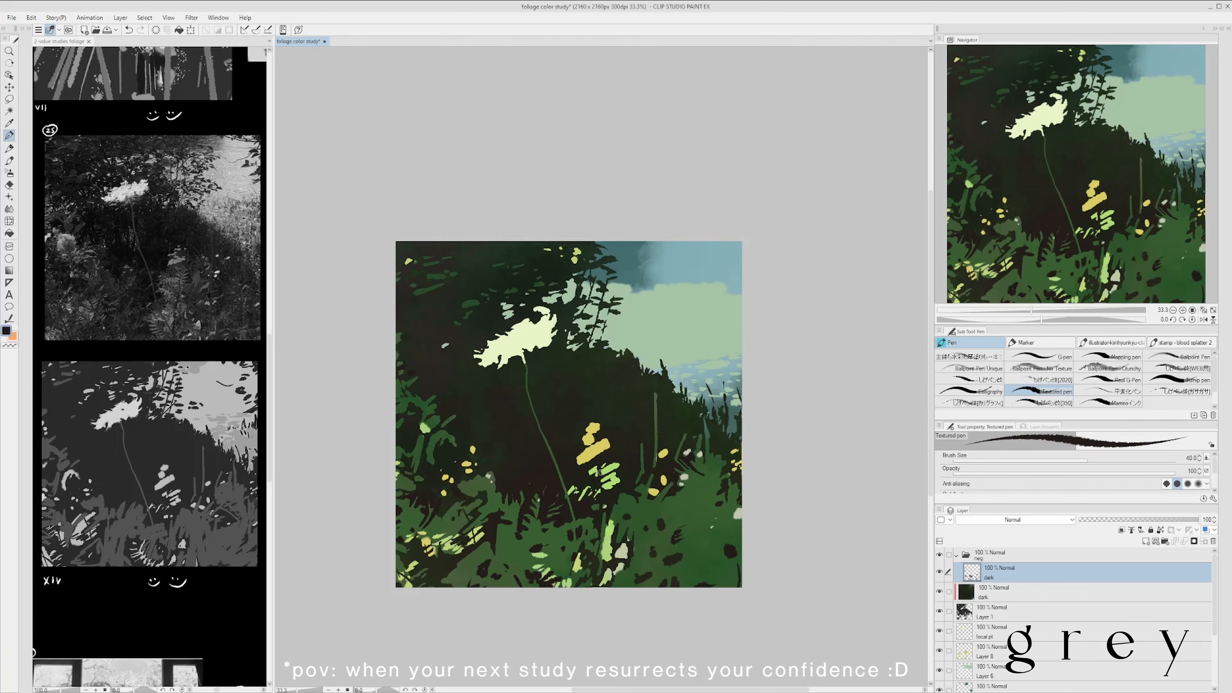
key("ctrl+s")
- Break up the lower-right foliage with small dark gaps on the dark layer, using the Textured pen at size 40
left_click_drag(654, 553, 642, 583)
left_click_drag(692, 495, 675, 504)
left_click_drag(704, 504, 699, 510)
left_click(694, 517)
left_click_drag(701, 526, 682, 535)
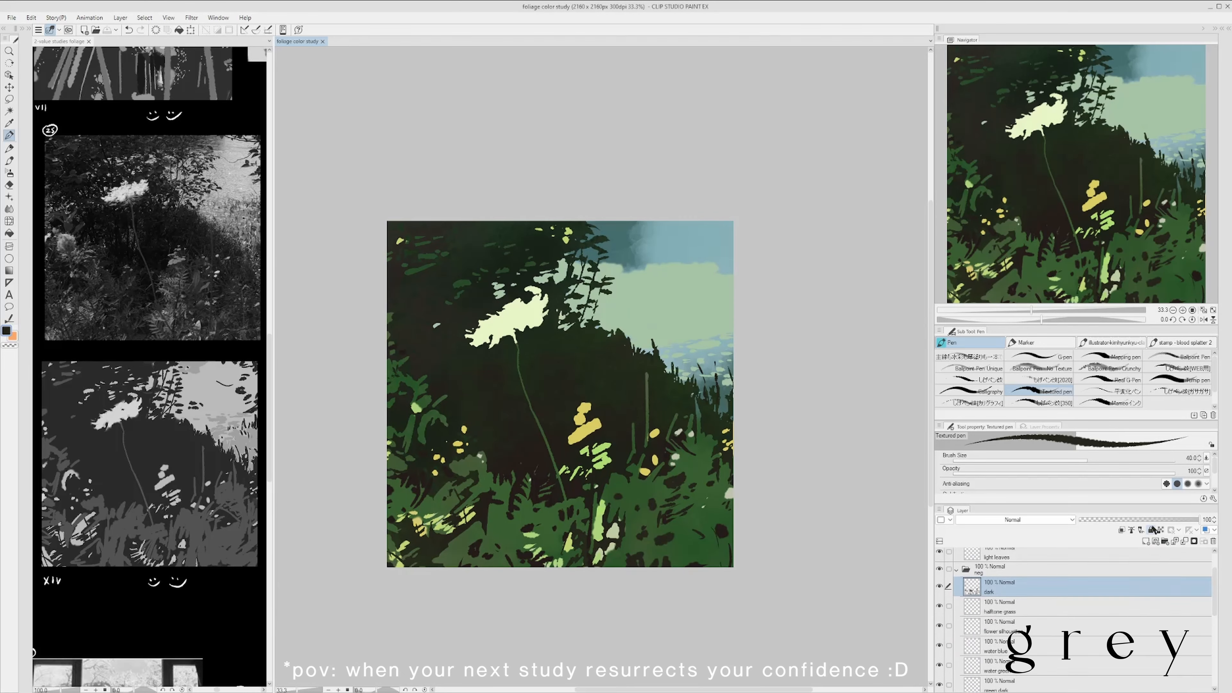
- Draw thin dark branches and small leaves reaching from the canopy across the sky and pale green background
mouse_move(688, 278)
left_mouse_down()
mouse_move(713, 286)
mouse_move(695, 280)
mouse_move(733, 247)
left_mouse_up()
key("ctrl+z")
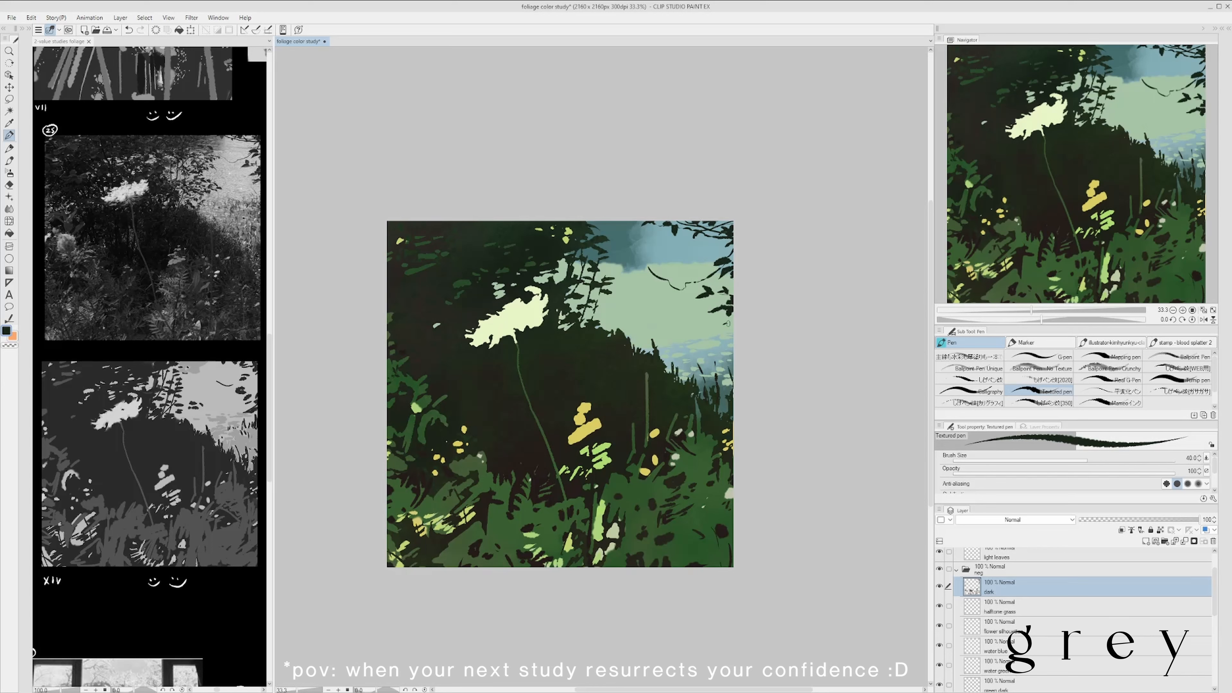
left_click_drag(624, 245, 593, 315)
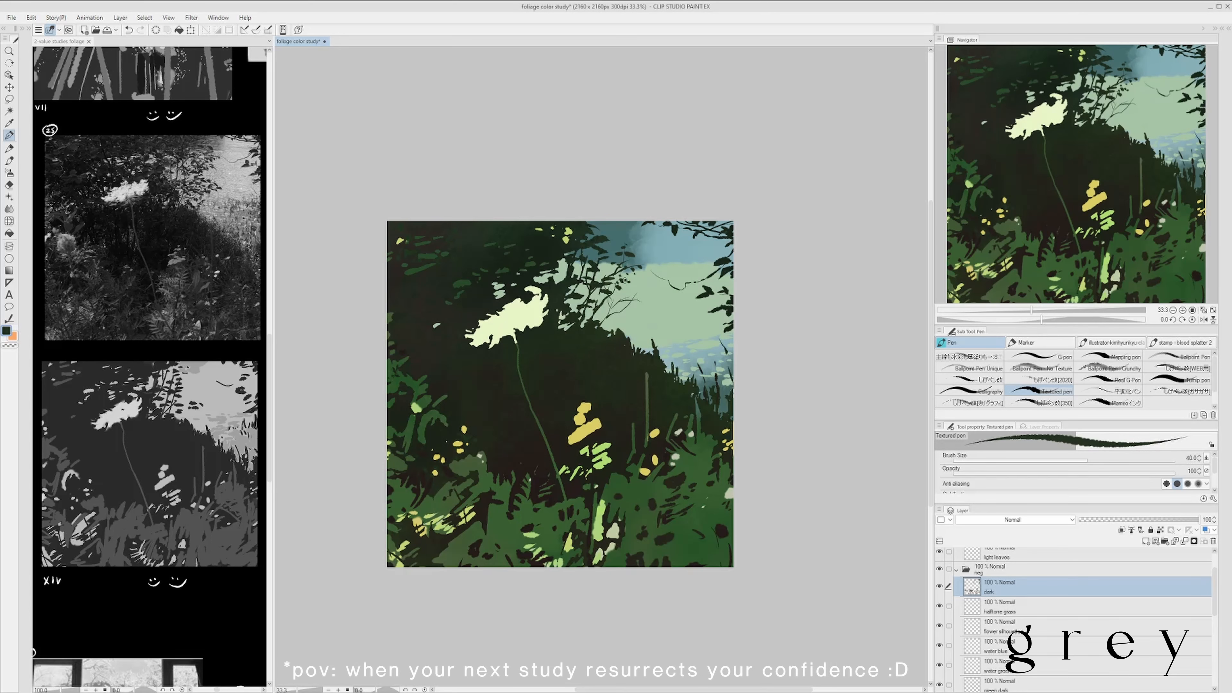
left_click_drag(614, 304, 602, 308)
left_click_drag(603, 320, 609, 324)
scroll(566, 314, "down", 1)
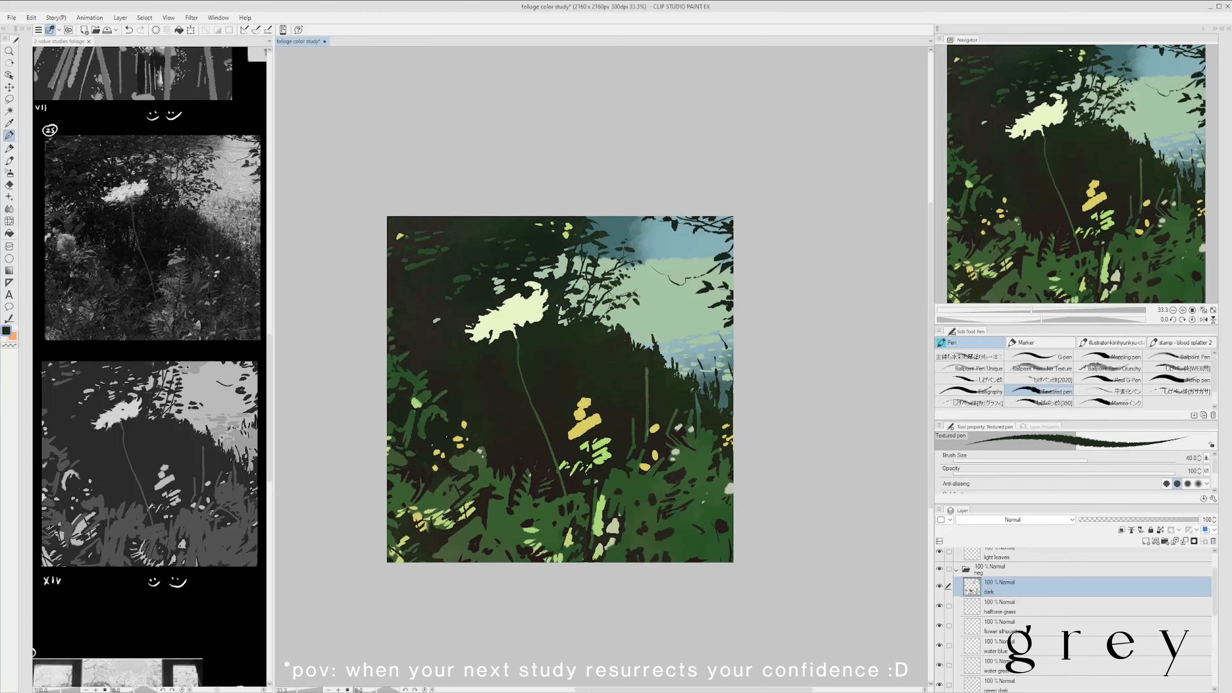
scroll(730, 233, "down", 1)
scroll(651, 260, "up", 1)
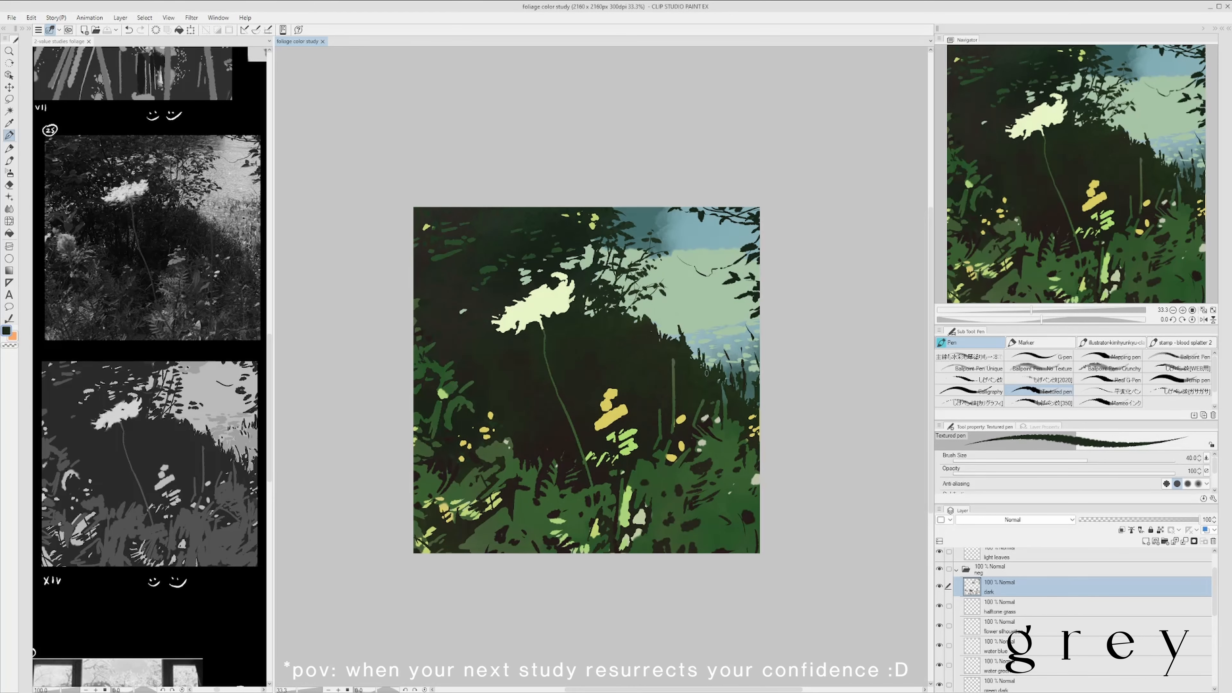
- Add more dark grass blades along the right-hand slope and leaf dabs at the canopy edge, and save the study
left_click(673, 336, "alt")
left_click_drag(746, 402, 751, 378)
mouse_move(811, 363)
left_mouse_down()
mouse_move(772, 369)
mouse_move(778, 382)
left_mouse_up()
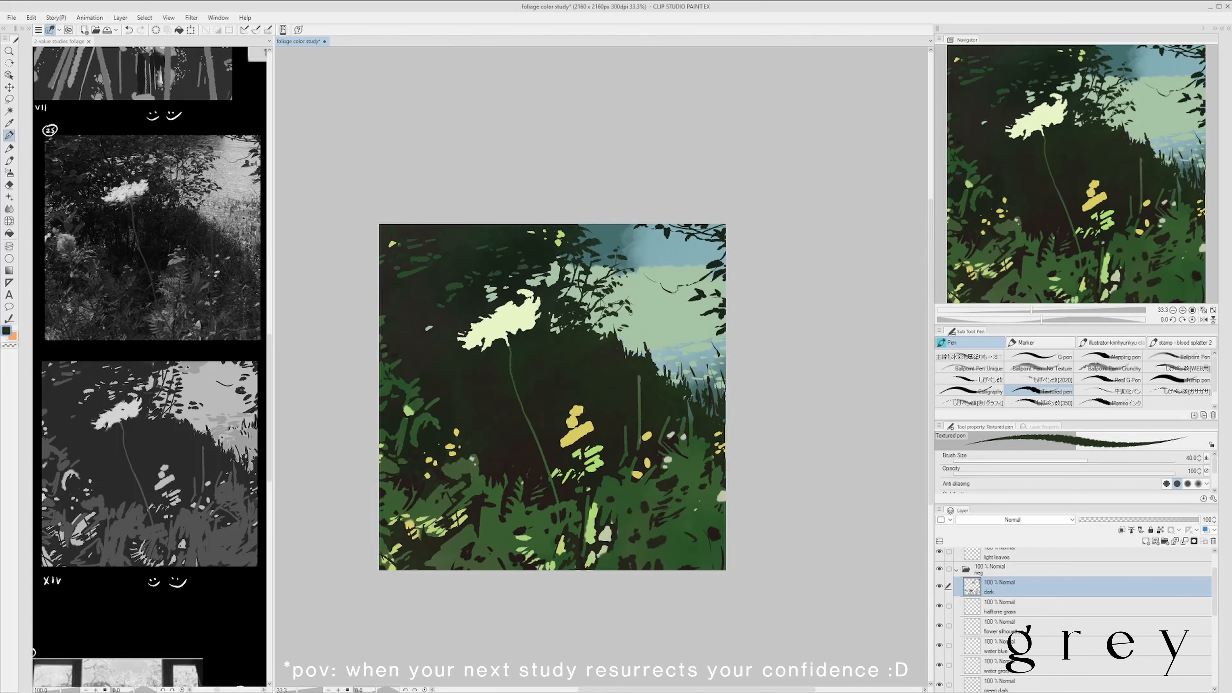
scroll(805, 354, "down", 1)
scroll(792, 385, "up", 1)
left_click(558, 310, "alt")
left_click_drag(620, 287, 616, 282)
key("ctrl+s")
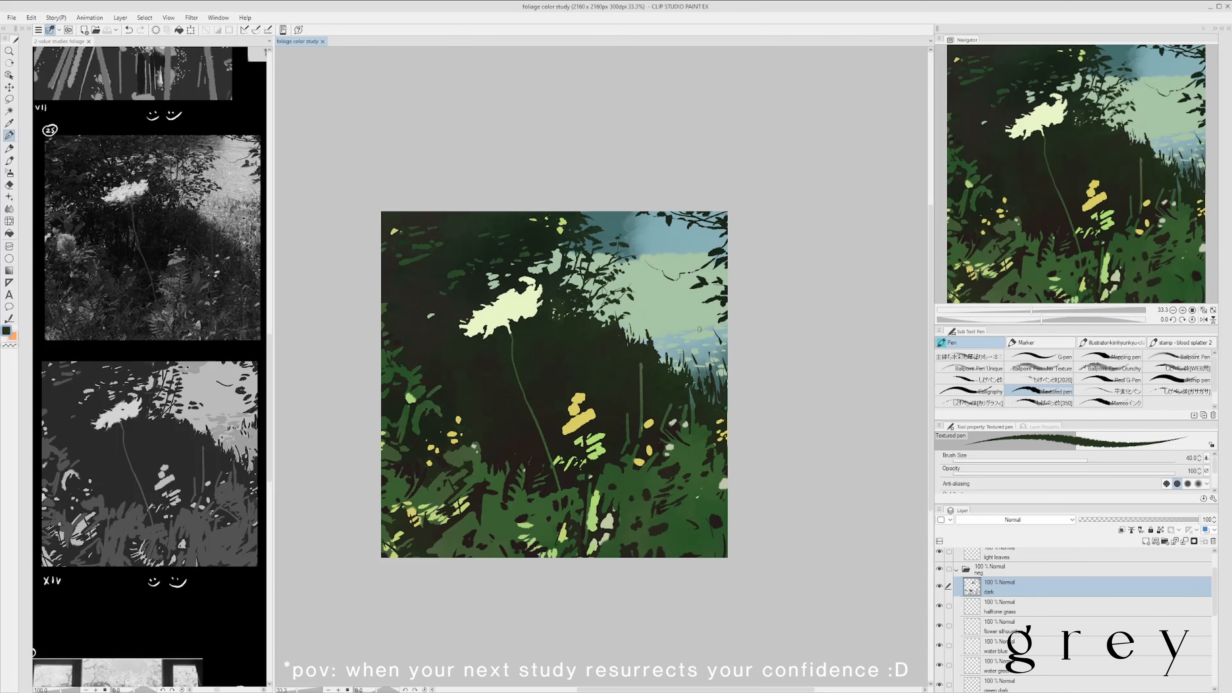
- Paint green grass blades through the lower-right foliage on the green dark layer with the Textured pen at size 40
left_click_drag(697, 336, 666, 374)
scroll(703, 363, "down", 1)
scroll(738, 368, "up", 1)
left_click(601, 506, "ctrl+shift")
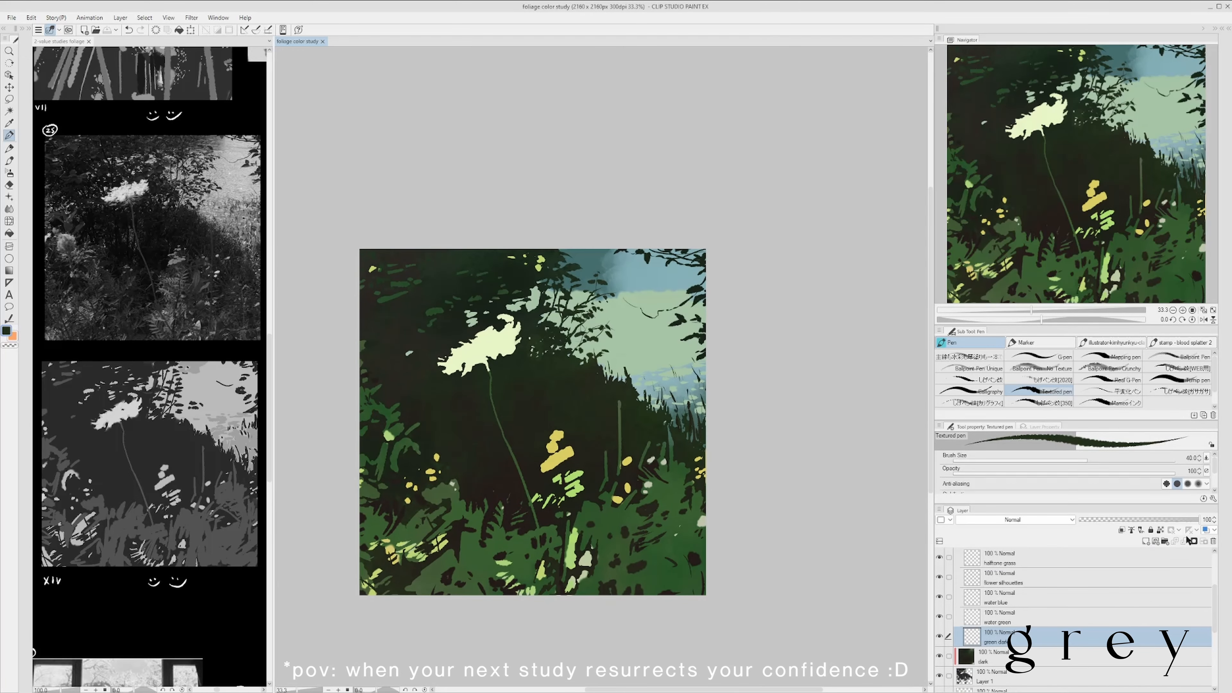
left_click(600, 505, "alt")
left_click_drag(594, 503, 628, 453)
scroll(596, 465, "down", 1)
scroll(672, 449, "up", 1)
mouse_move(677, 500)
left_mouse_down()
mouse_move(661, 477)
mouse_move(668, 465)
left_mouse_up()
mouse_move(671, 451)
left_mouse_down()
mouse_move(697, 453)
mouse_move(704, 436)
left_mouse_up()
left_click(699, 444, "ctrl+shift")
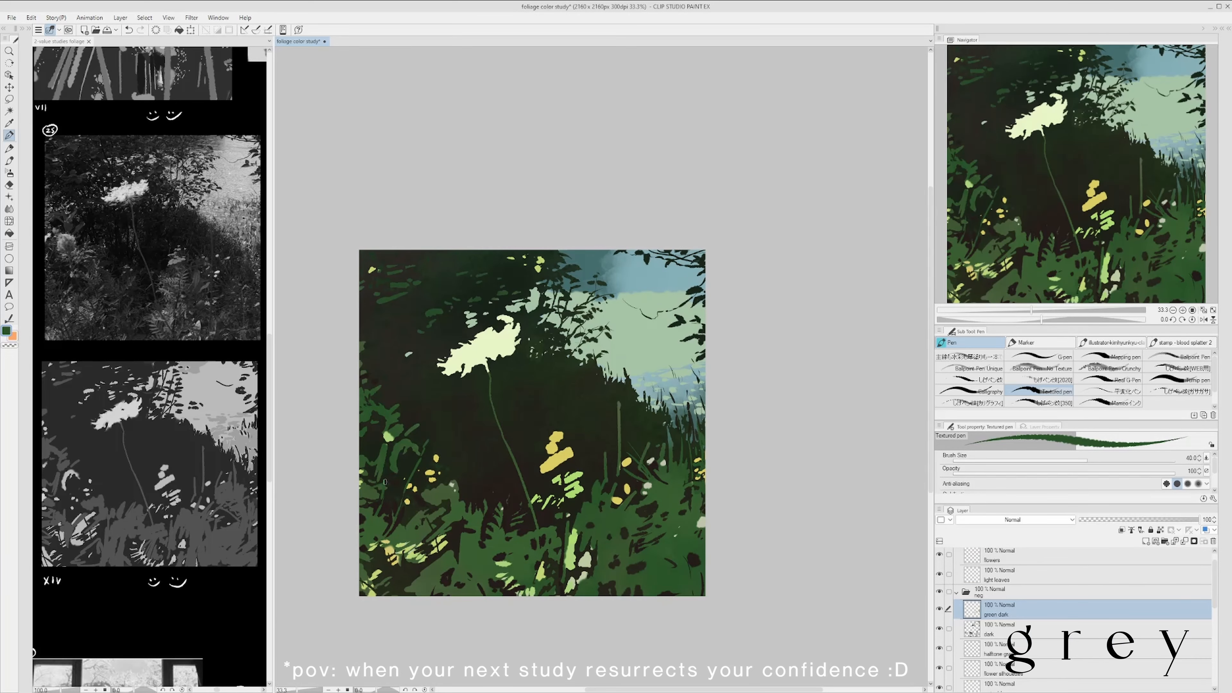
- Add green blades and leaves to the left-hand foliage on the green dark layer
mouse_move(369, 448)
left_mouse_down()
mouse_move(376, 415)
mouse_move(428, 366)
mouse_move(404, 335)
left_mouse_up()
left_click_drag(510, 288, 471, 297)
scroll(543, 212, "down", 1)
scroll(534, 279, "up", 1)
- Paint muted green leaves through the upper canopy on the green dark layer, and save the study
left_click(407, 219, "alt")
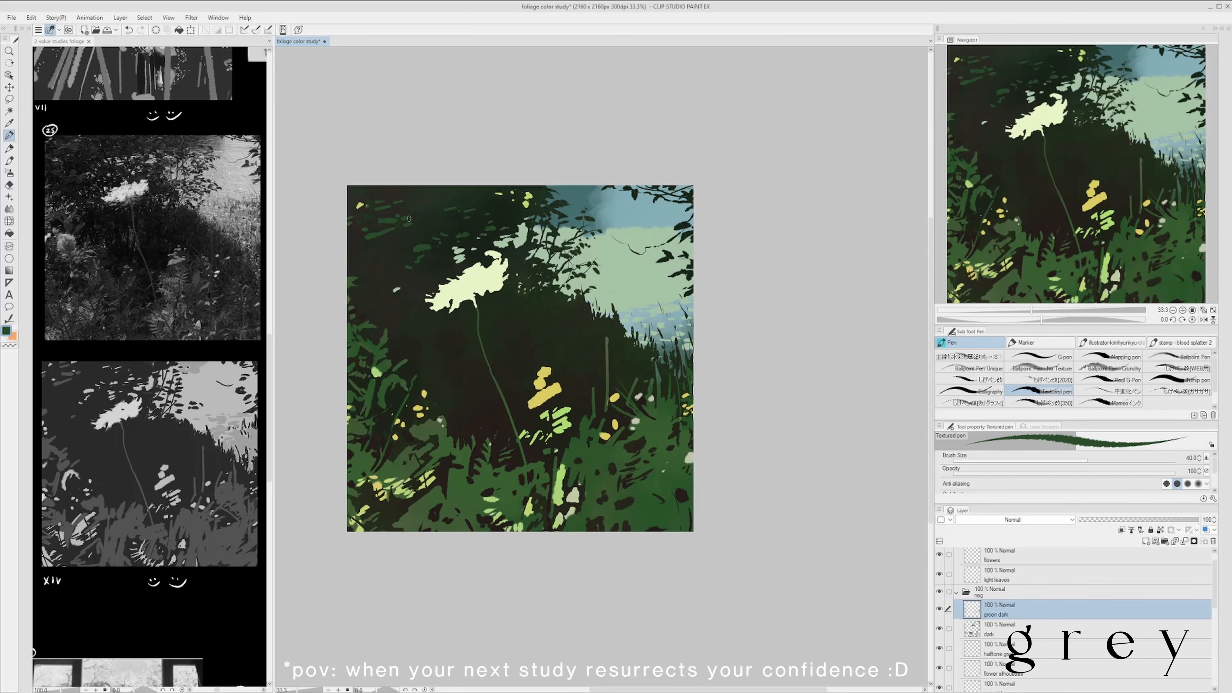
left_click_drag(403, 225, 410, 214)
left_click_drag(413, 219, 398, 220)
key("ctrl+z")
mouse_move(524, 191)
left_mouse_down()
mouse_move(573, 199)
mouse_move(551, 215)
left_mouse_up()
scroll(592, 206, "up", 1)
scroll(606, 200, "down", 1)
left_click_drag(721, 383, 695, 391)
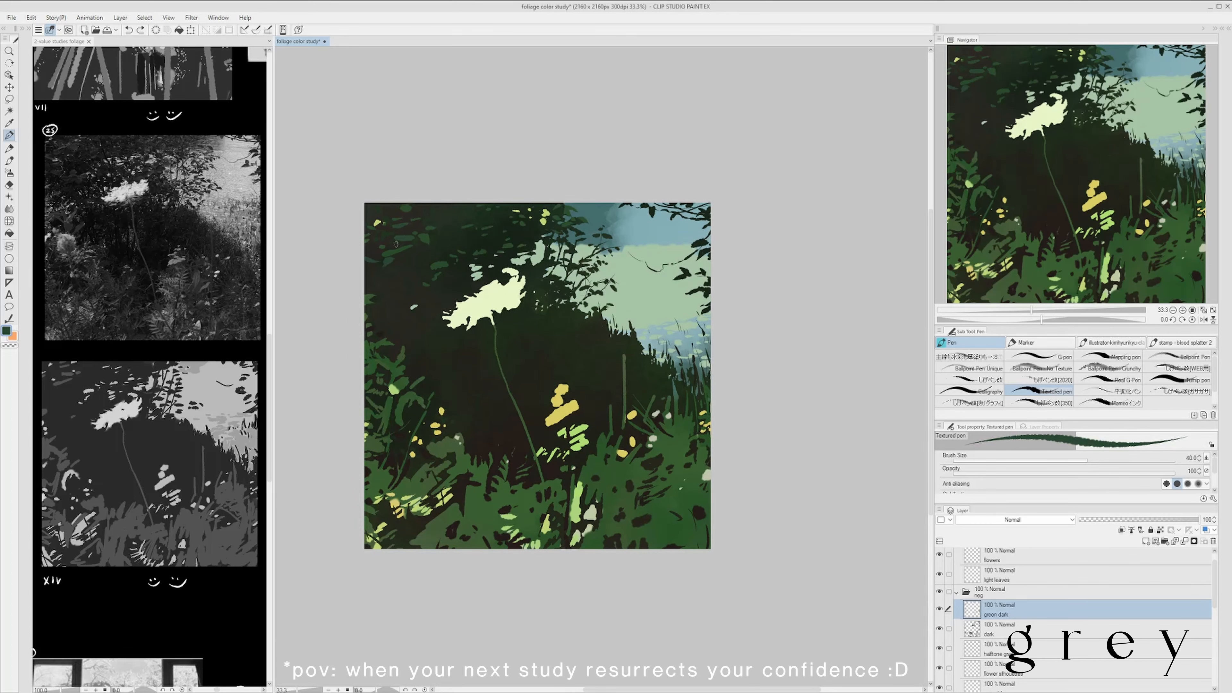
key("ctrl+s")
- Create a new layer above green dark in the neg folder and name it "green darker"
left_click_drag(735, 341, 719, 344)
key("ctrl+shift+n")
double_click(996, 615)
type("green darker")
key("Return")
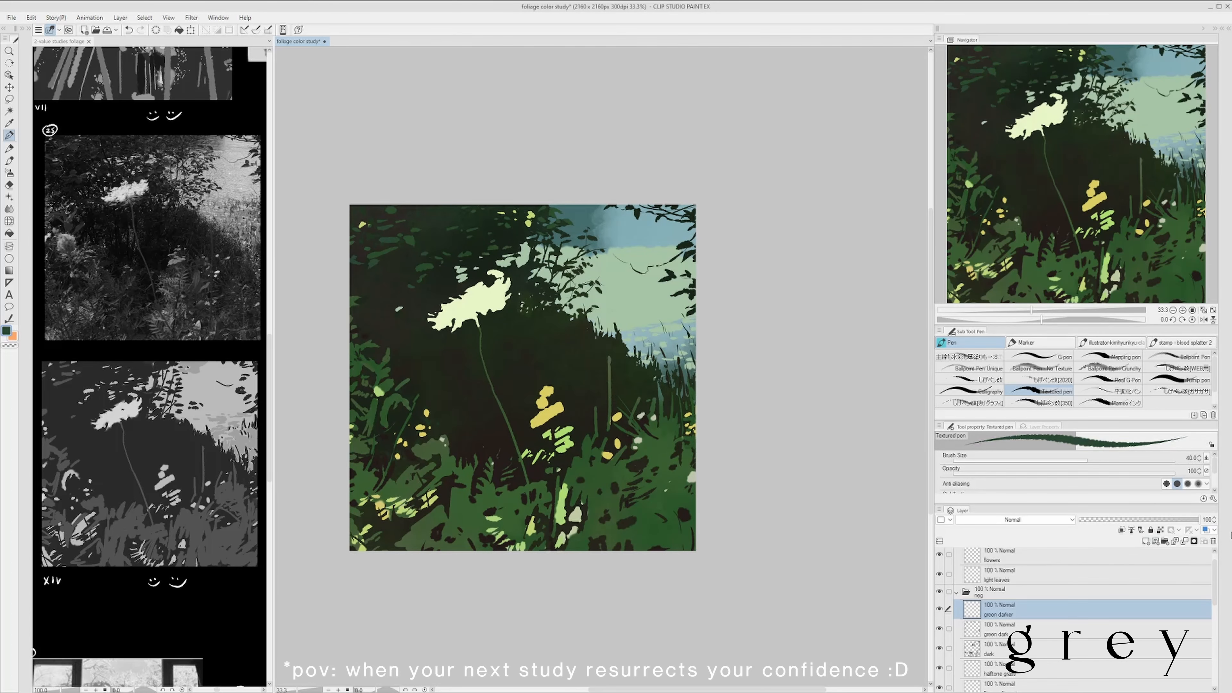
- Paint darker leaf marks into the upper canopy on the green darker layer with the Textured pen at size 40, and save
left_click(523, 233, "alt")
left_click_drag(355, 271, 362, 267)
scroll(455, 229, "up", 1)
scroll(420, 236, "down", 1)
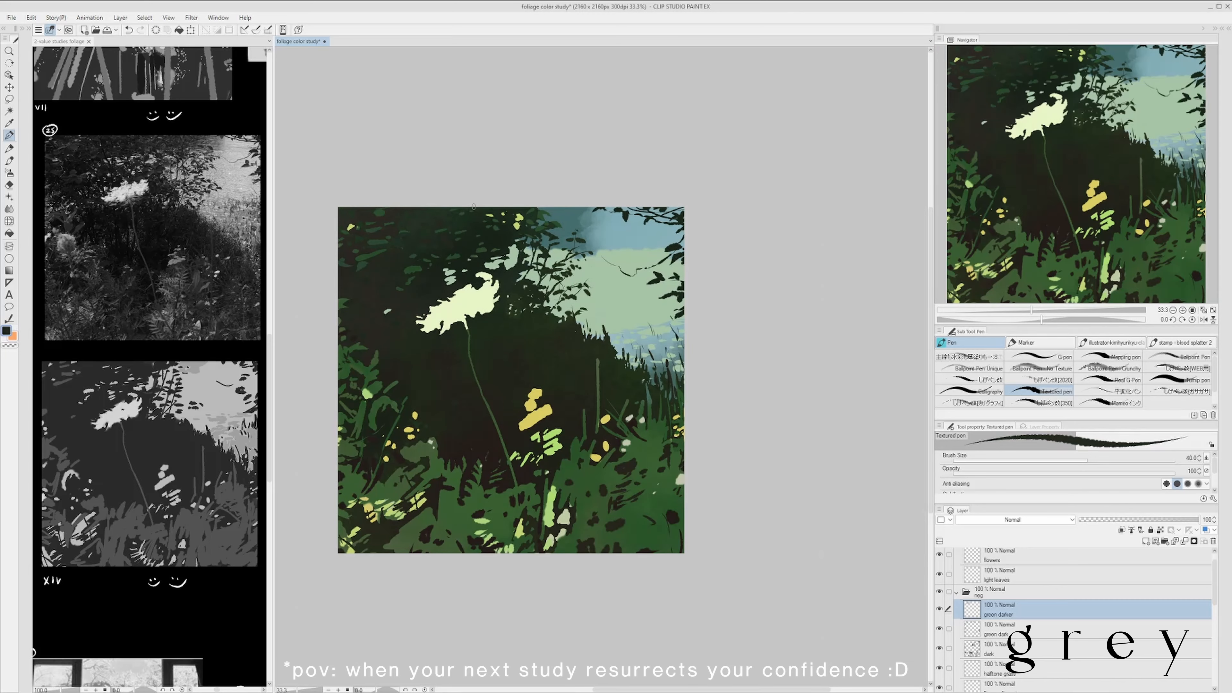
scroll(536, 211, "up", 1)
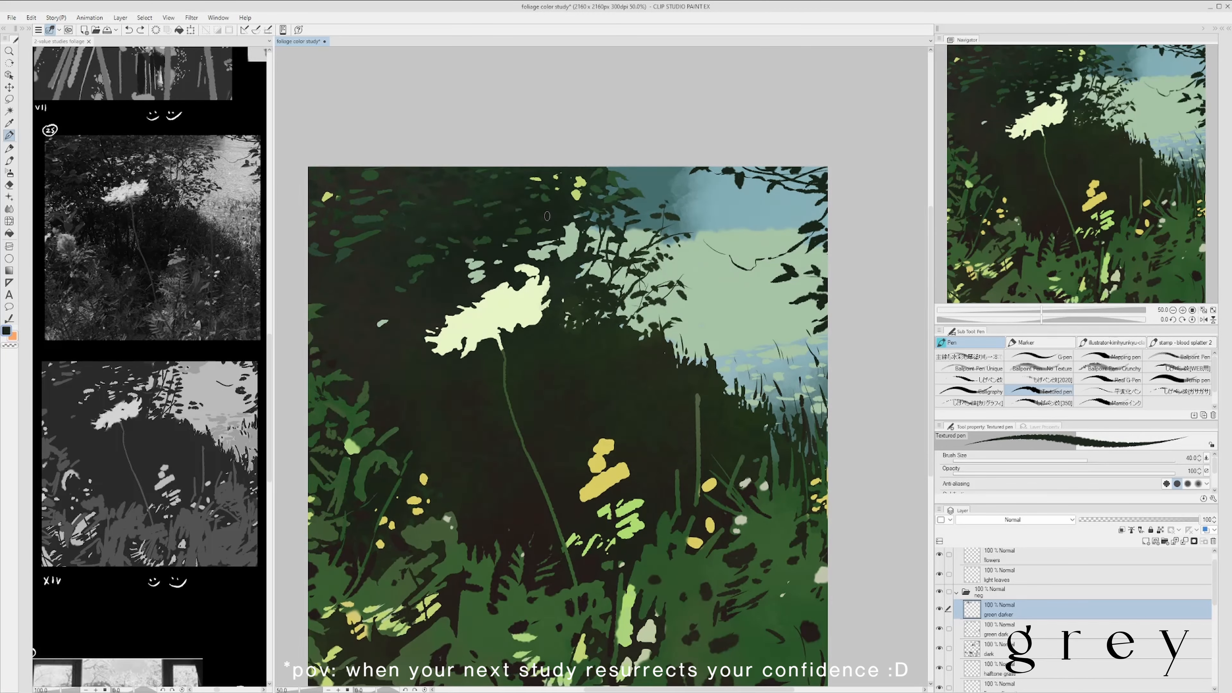
scroll(461, 239, "up", 1)
key("ctrl+s")
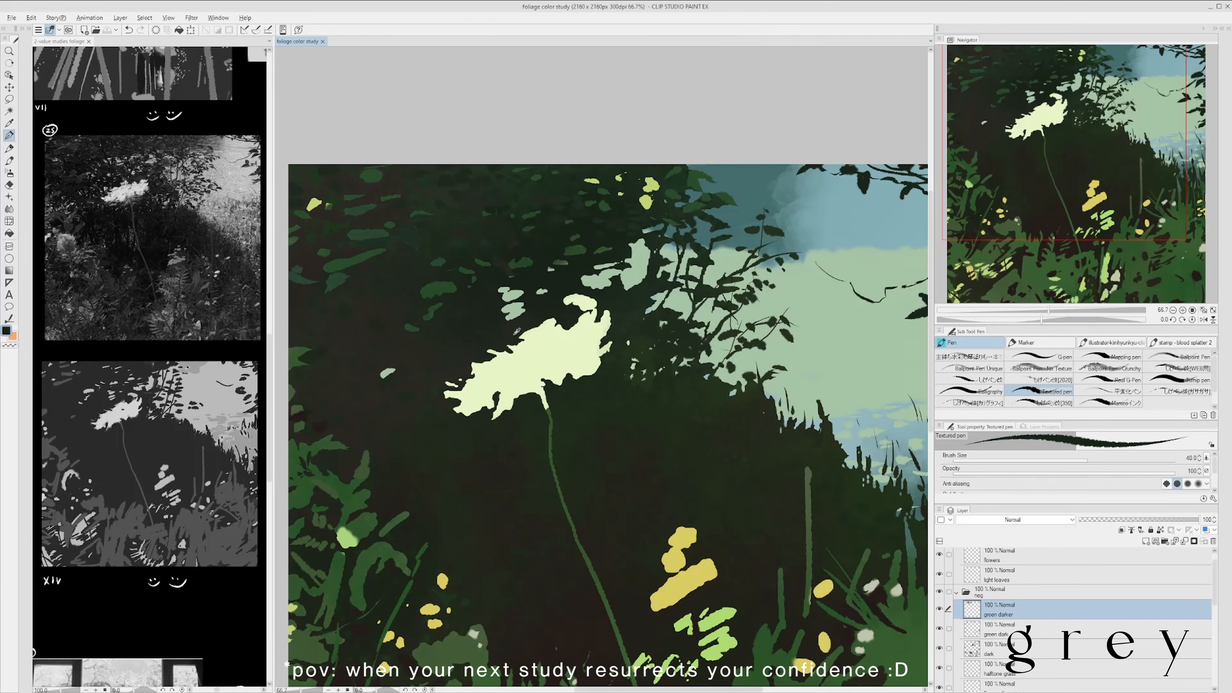
- Add darker leaf marks to the upper canopy above the white flower on the green darker layer
scroll(461, 239, "down", 2)
scroll(509, 211, "up", 2)
mouse_move(510, 211)
left_mouse_down()
mouse_move(619, 209)
mouse_move(572, 162)
left_mouse_up()
scroll(508, 272, "down", 1)
left_click_drag(472, 294, 536, 258)
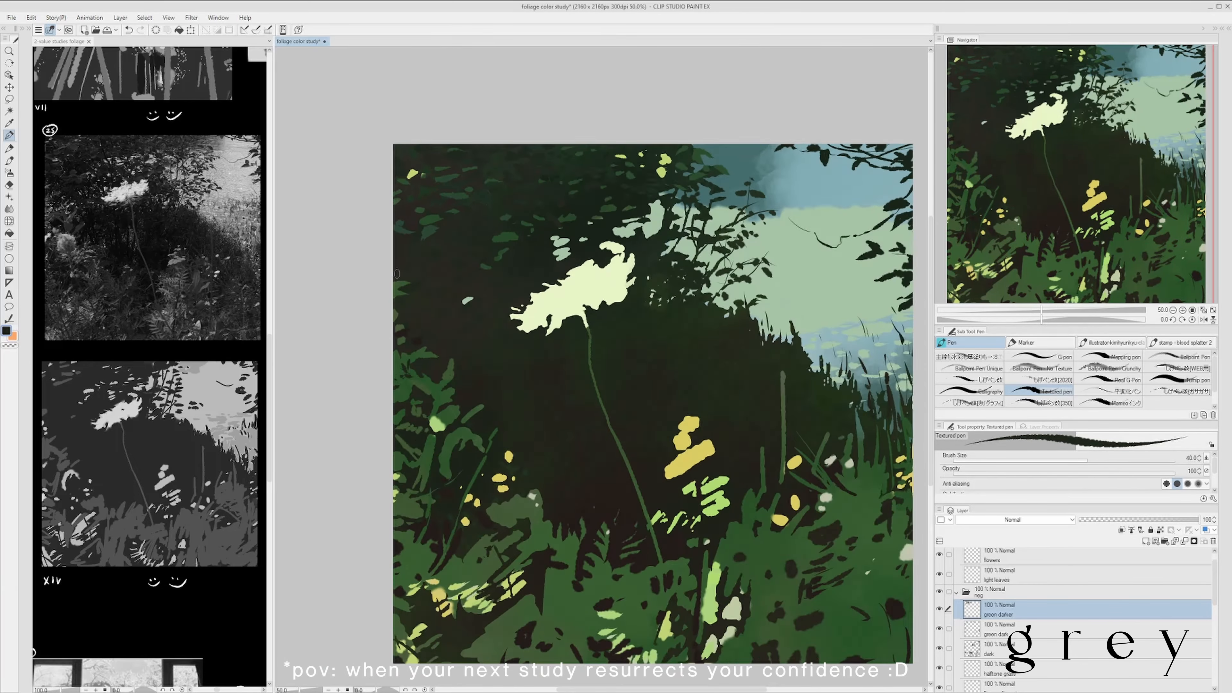
- Sample a green from the canopy and touch up the leaves near the white flower on the green dark layer, and save
scroll(508, 262, "down", 1)
scroll(508, 233, "up", 2)
left_click(621, 216, "alt")
left_click_drag(621, 216, 623, 203)
scroll(635, 198, "down", 2)
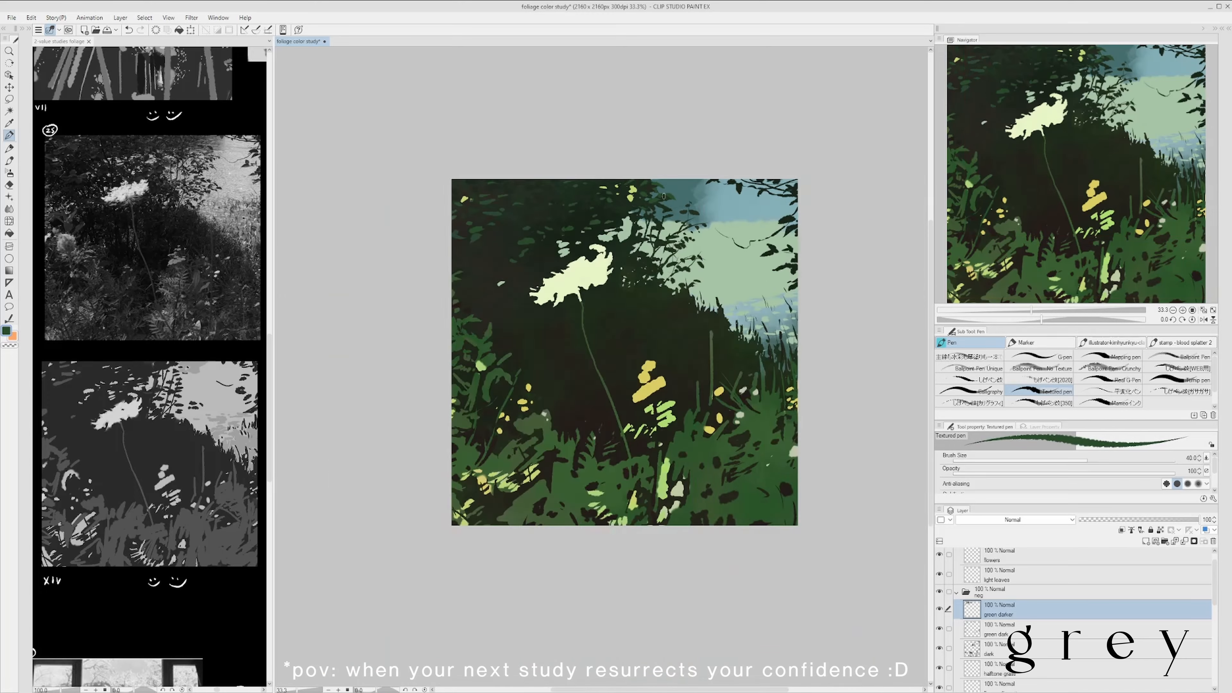
scroll(637, 195, "up", 1)
mouse_move(464, 306)
left_mouse_down()
mouse_move(525, 296)
mouse_move(501, 267)
left_mouse_up()
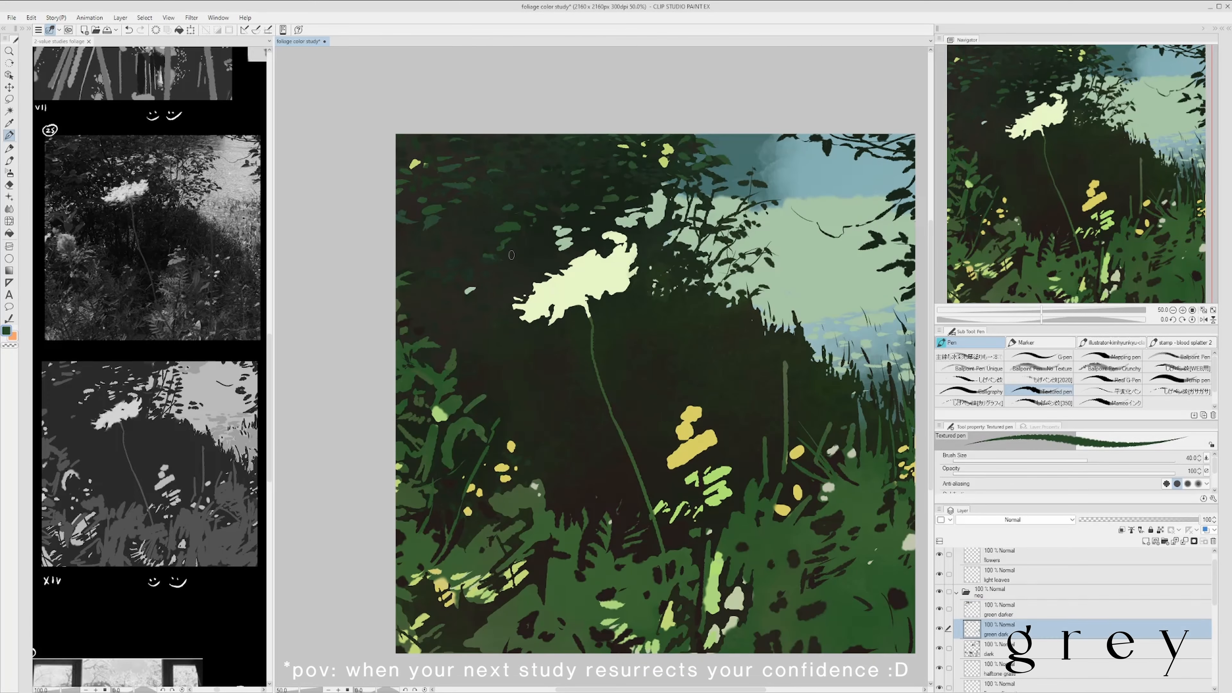
scroll(616, 392, "down", 1)
key("ctrl+s")
- Paint darker accents into the lower foliage around the yellow flowers on the green darker layer, and save the study
scroll(468, 246, "up", 1)
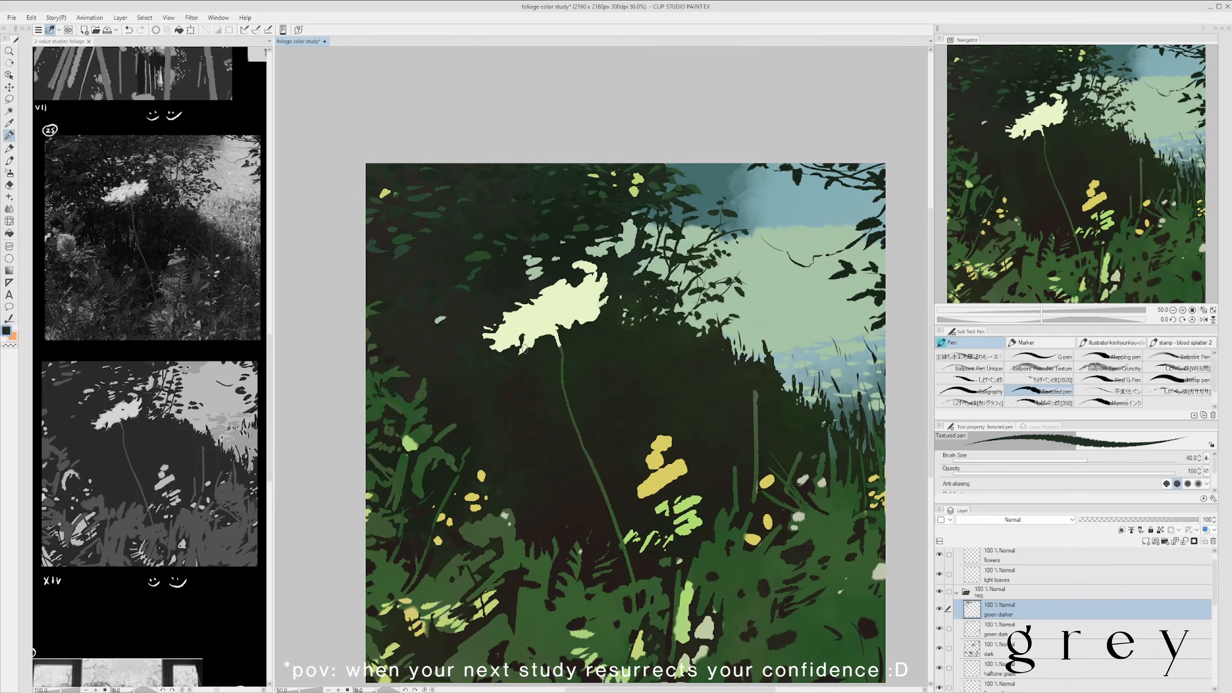
scroll(553, 377, "down", 1)
scroll(513, 379, "up", 1)
scroll(541, 334, "down", 1)
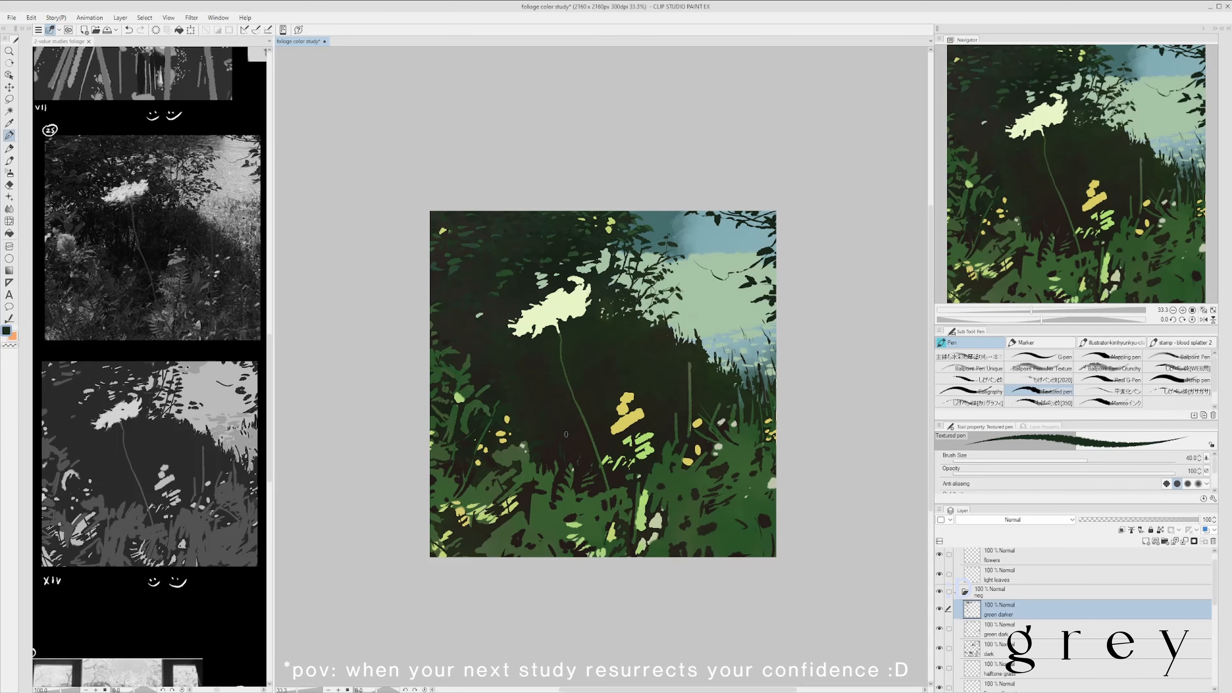
scroll(566, 434, "up", 1)
scroll(616, 393, "down", 1)
scroll(616, 378, "up", 1)
scroll(618, 364, "down", 1)
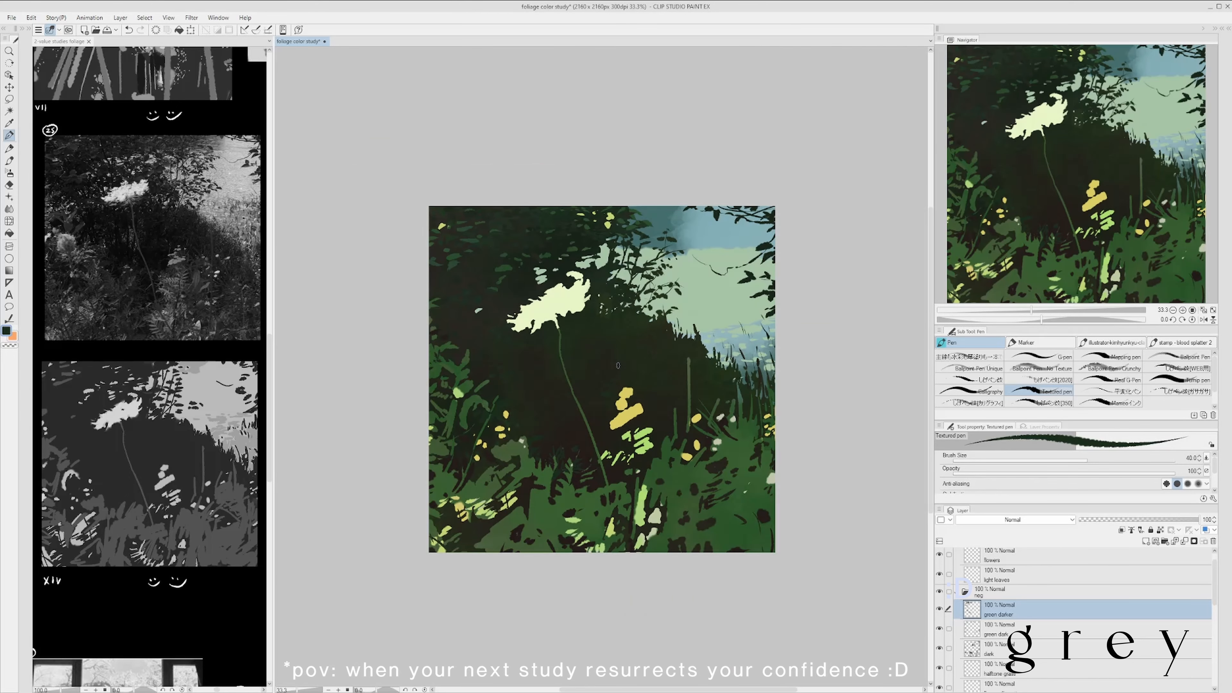
left_click_drag(684, 404, 671, 406)
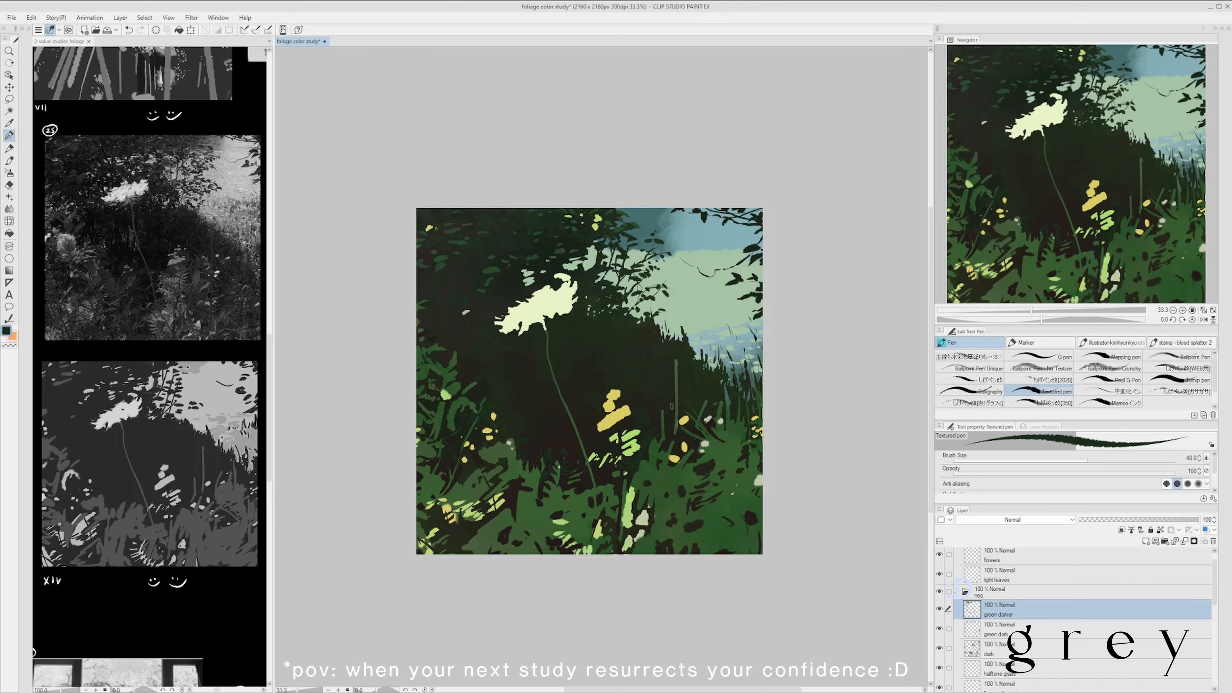
left_click_drag(706, 470, 668, 459)
key("ctrl+s")
- Add more dark marks to the shadow and foliage beneath the white flower on the green darker layer
left_click_drag(538, 479, 563, 484)
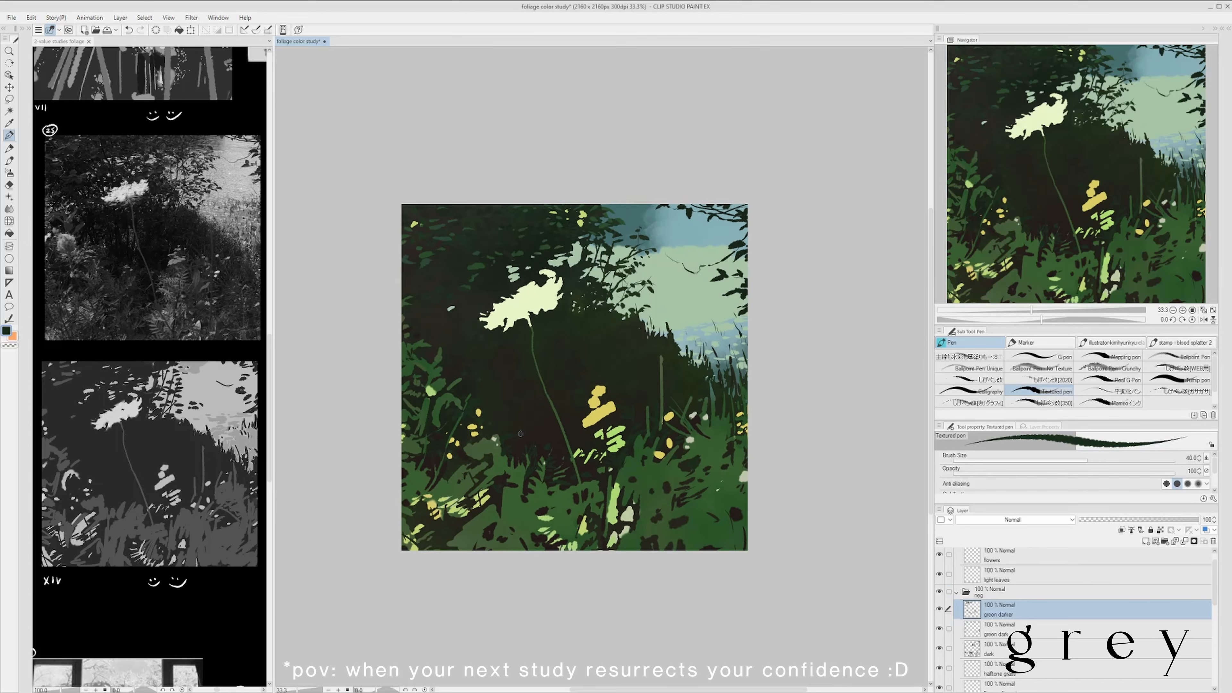
scroll(453, 508, "up", 1)
scroll(508, 540, "down", 1)
left_click_drag(510, 350, 502, 359)
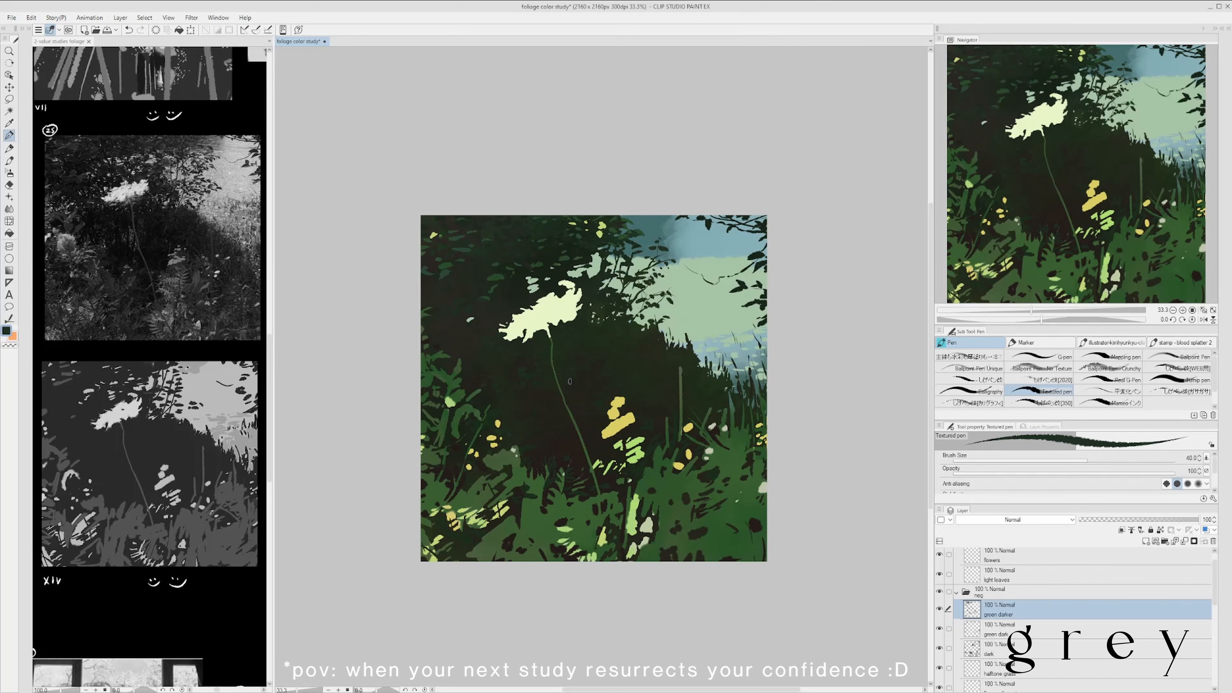
- Save the study and create a layer named "water green" above green darker in the neg folder
key("ctrl+s")
left_click_drag(851, 474, 808, 475)
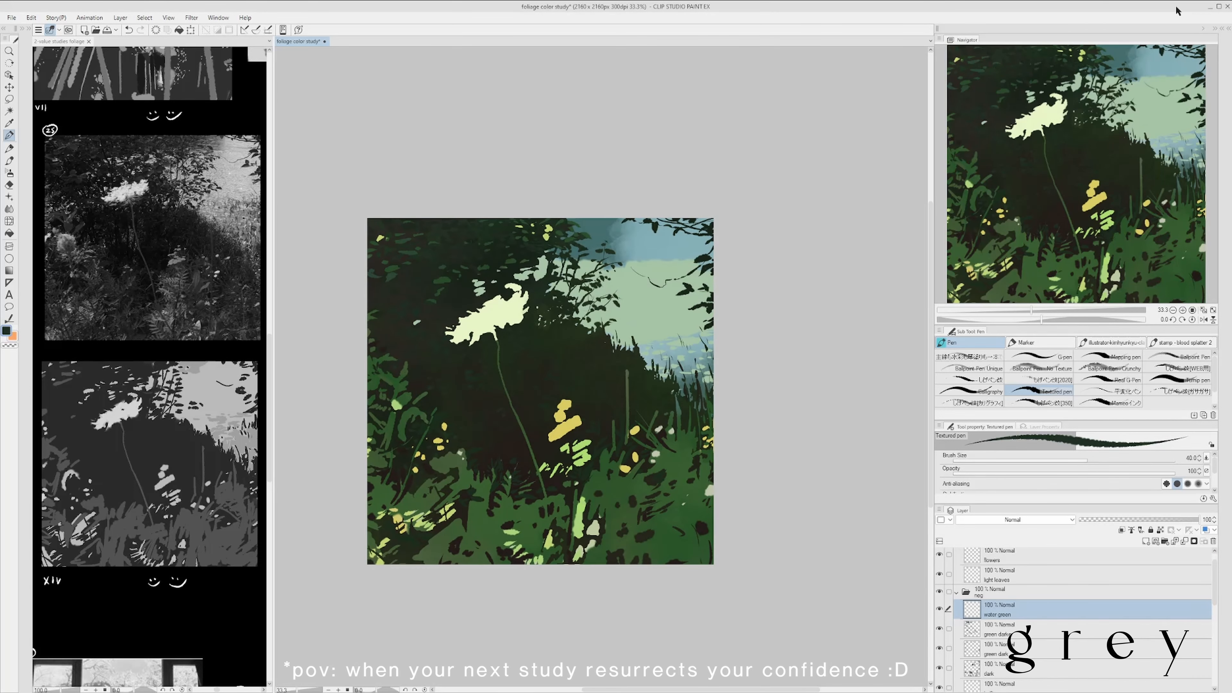
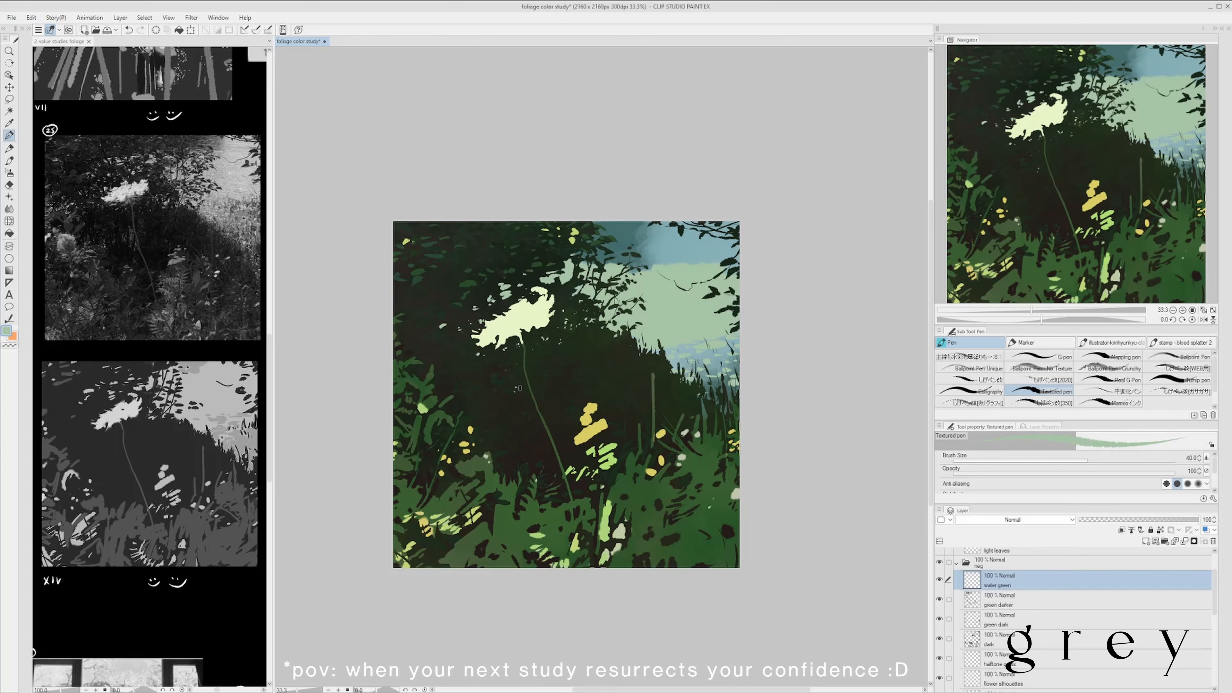
- Paint pale green specks of water through the dark foliage around the white flower's stem on the water green layer
left_click(520, 390)
left_click(529, 402)
left_click(541, 392)
left_click_drag(577, 352, 564, 355)
left_click(539, 359)
left_click(550, 359)
left_click(540, 366)
left_click_drag(592, 405, 564, 423)
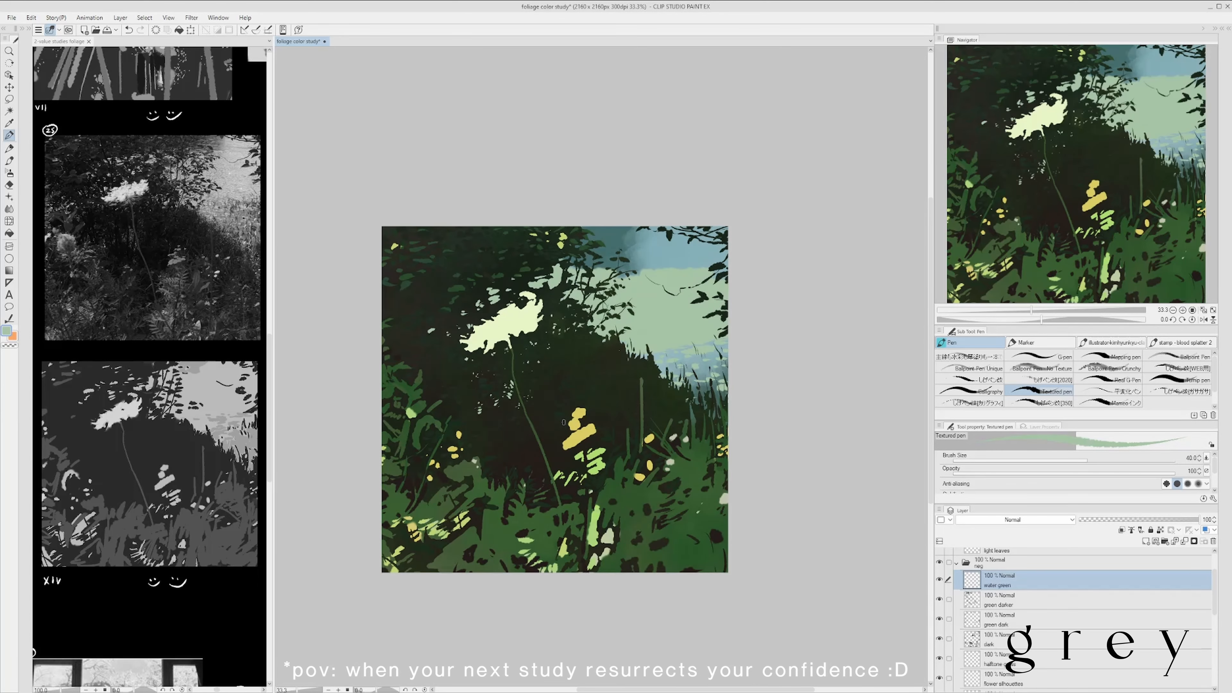
- Add more small light green gaps to the dark foliage beneath and beside the white flower on the water green layer
left_click_drag(516, 389, 597, 324)
left_click(589, 335)
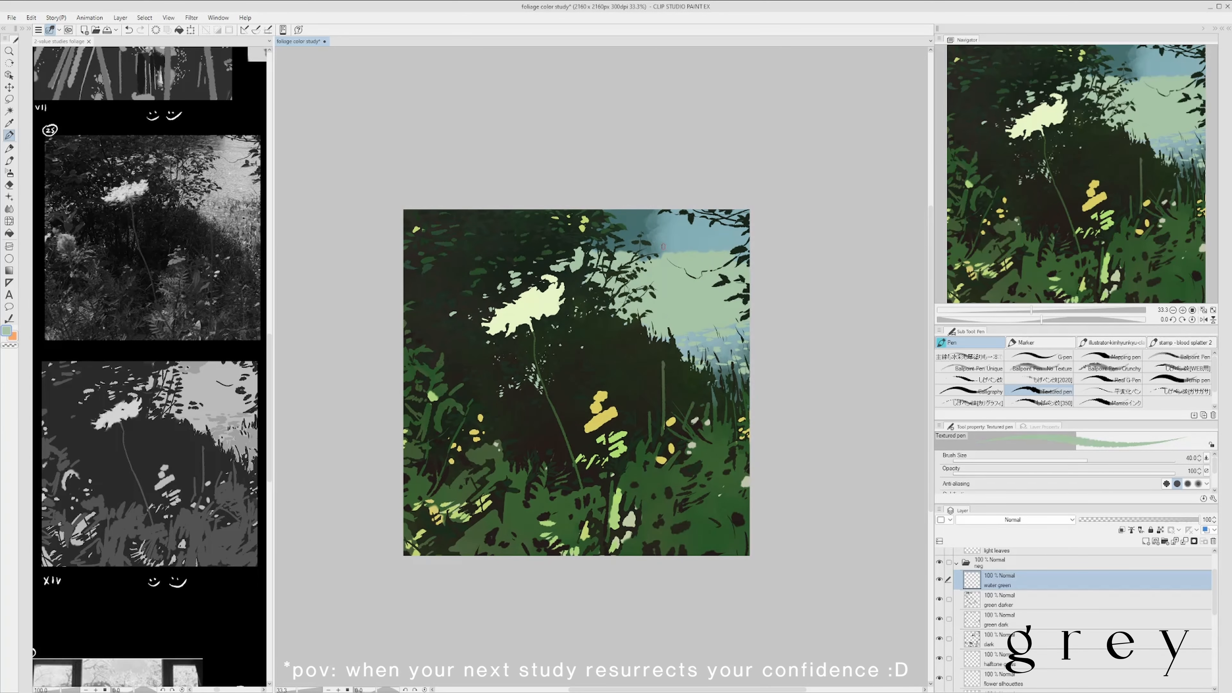
left_click(481, 383)
left_click(481, 392)
left_click_drag(504, 335, 522, 332)
left_click(558, 259, "ctrl+shift")
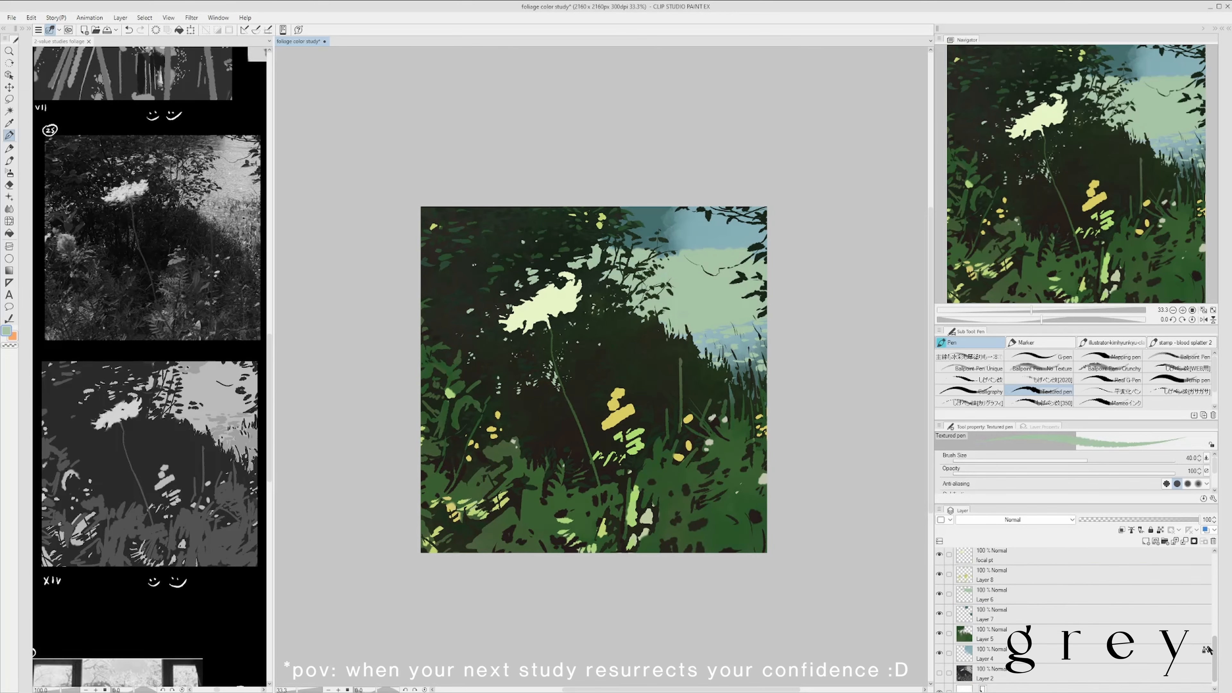
- Touch up the foliage around the white flower on the dark layer with the Eraser and a sampled dark tone
key("e")
left_click(538, 277, "ctrl+shift")
left_click(537, 278, "ctrl+shift")
left_click(538, 279, "ctrl+shift")
key("p")
left_click(538, 280, "alt")
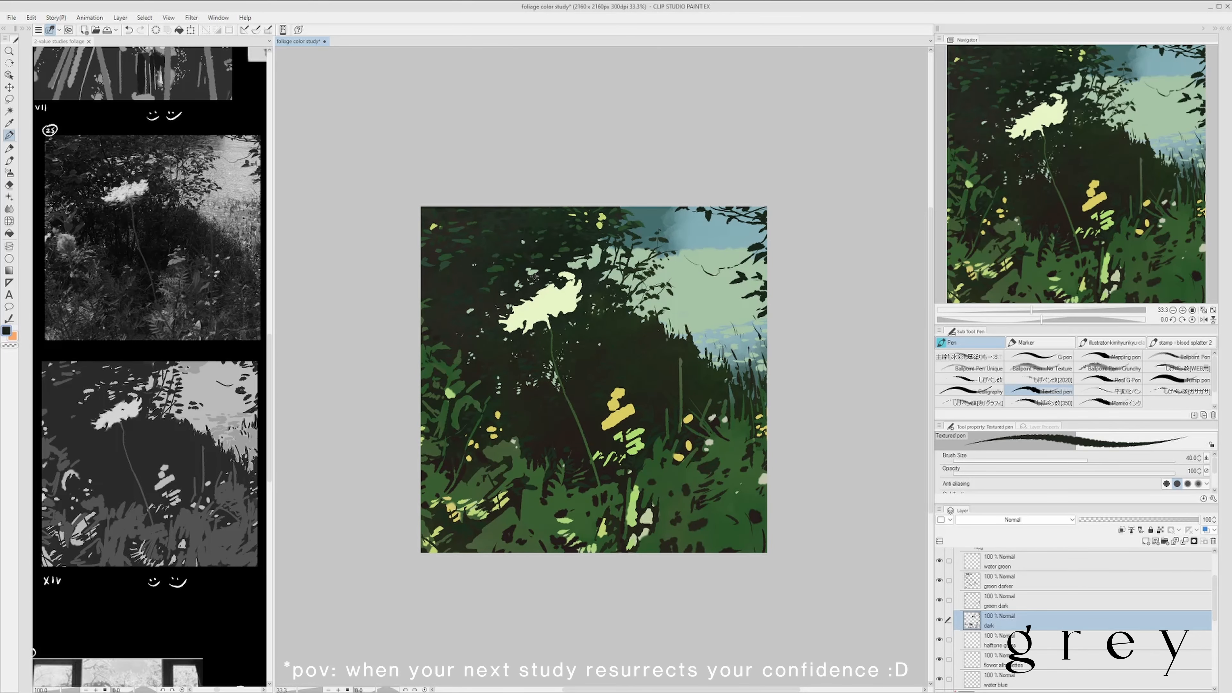
left_click(534, 275)
left_click_drag(612, 339, 616, 347)
left_click(521, 292, "ctrl+shift")
left_click(522, 292, "alt")
mouse_move(559, 277)
left_mouse_down()
mouse_move(660, 263)
mouse_move(630, 275)
mouse_move(609, 257)
mouse_move(548, 285)
left_mouse_up()
scroll(580, 279, "down", 1)
scroll(572, 292, "up", 1)
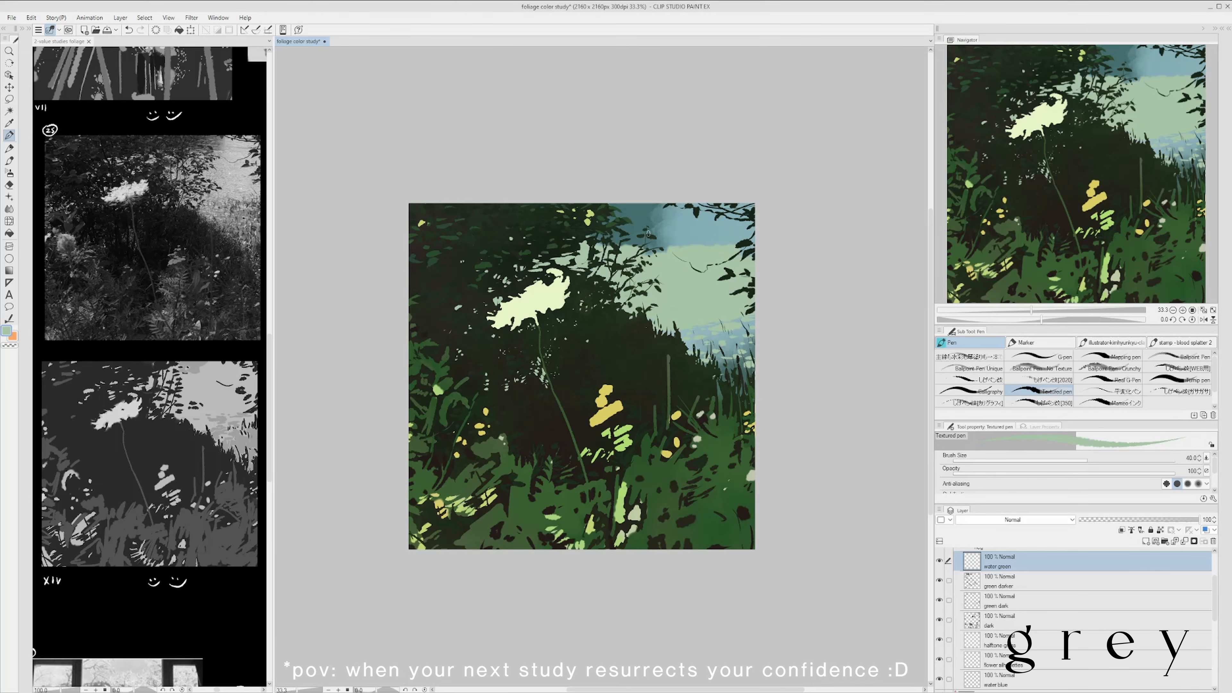
- Move the water blue layer directly beneath the dark layer in the neg folder
mouse_move(648, 230)
left_mouse_down()
mouse_move(631, 243)
mouse_move(644, 249)
left_mouse_up()
key("ctrl+minus")
key("ctrl+plus")
left_click_drag(1183, 680, 1186, 555)
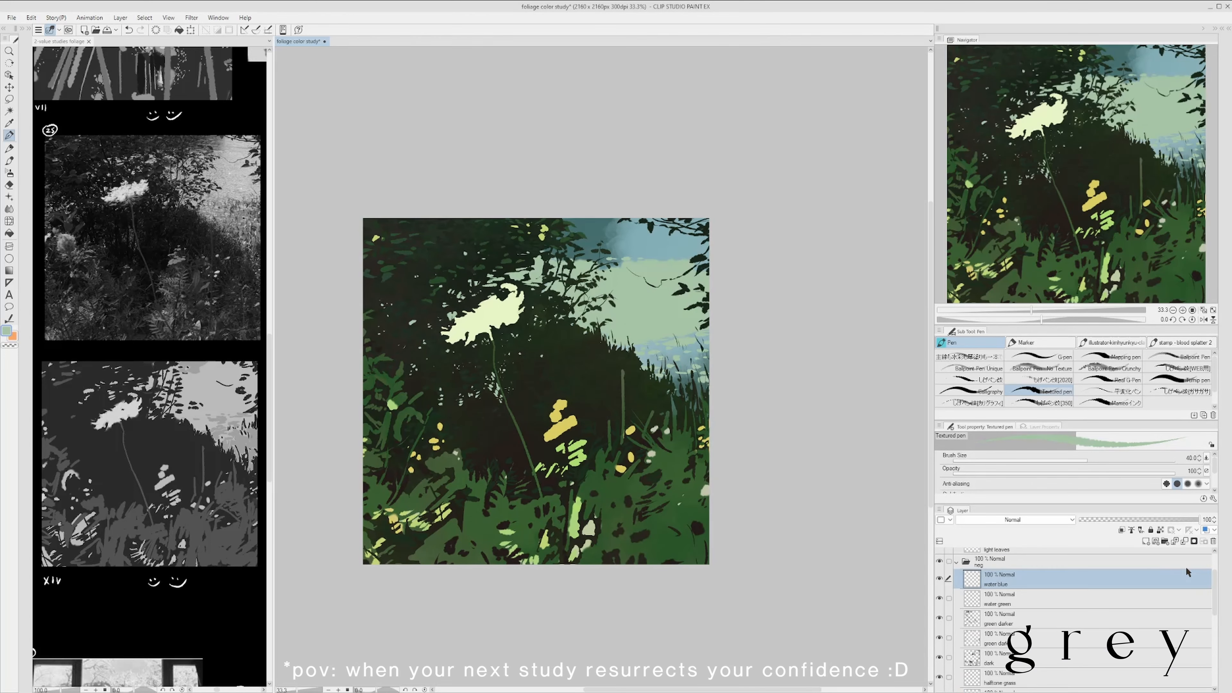
left_click(625, 308, "alt")
left_click_drag(1115, 579, 1115, 666)
- Dab light blue ripple marks over the light green water on the water blue layer
key("ctrl+minus")
key("ctrl+plus")
left_click_drag(674, 343, 679, 350)
key("ctrl+z")
key("ctrl+minus")
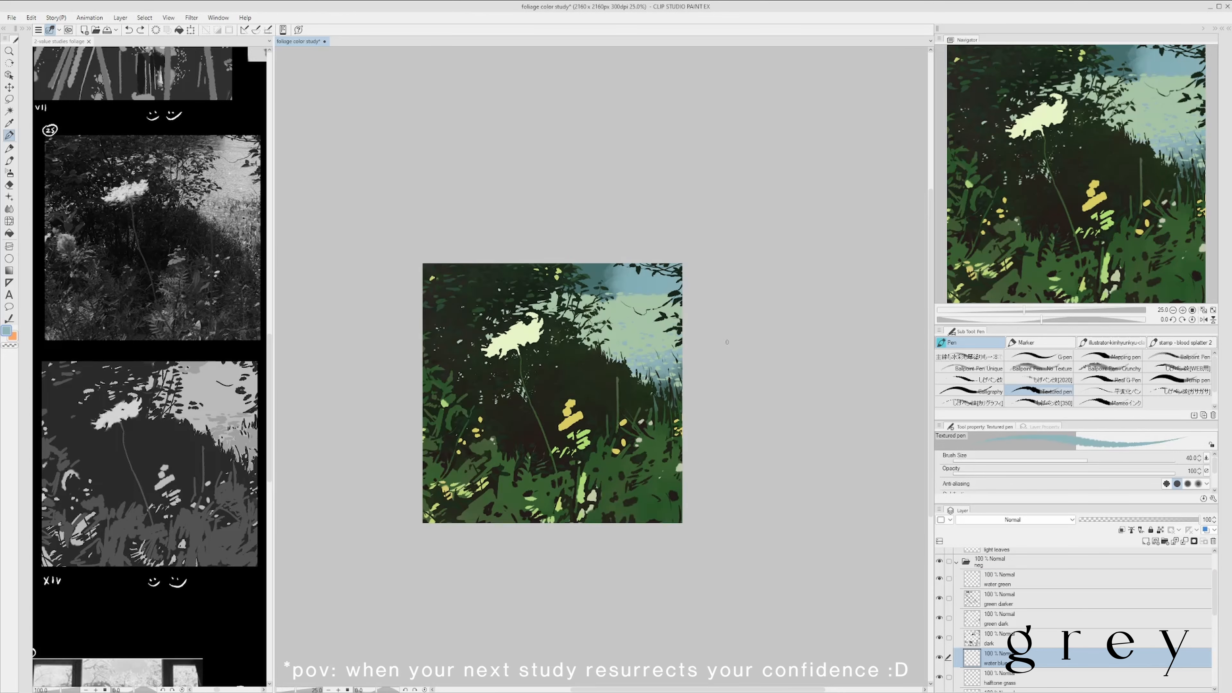
key("ctrl+plus")
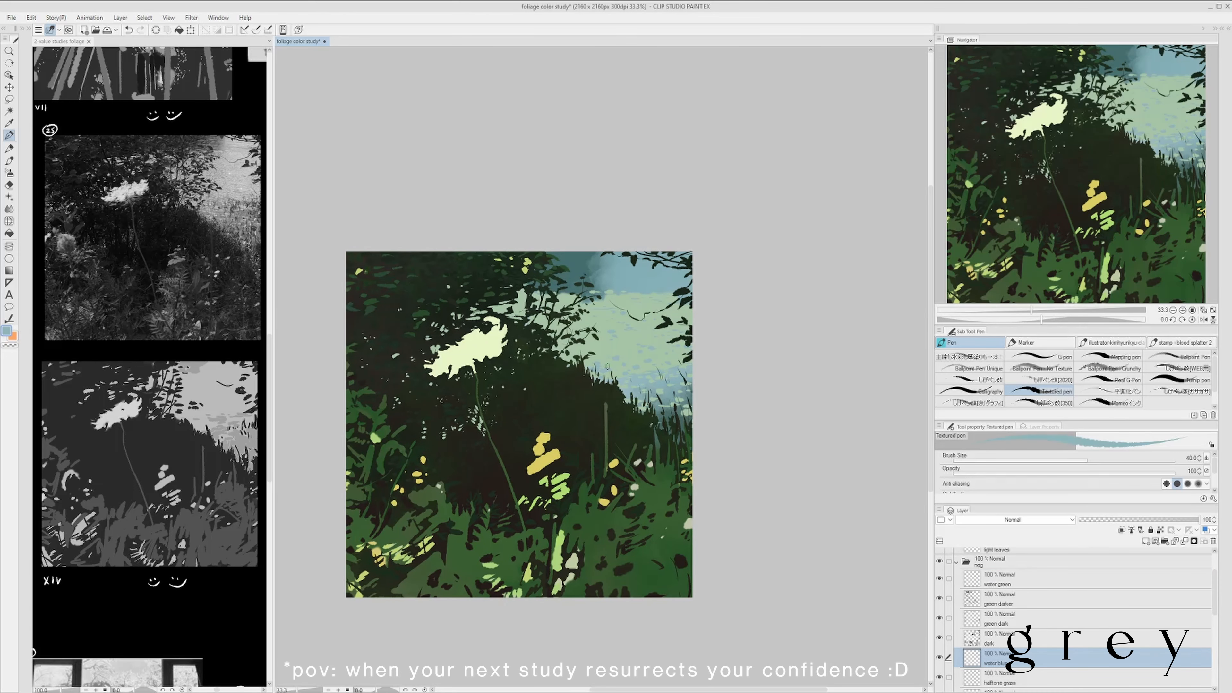
- Paint horizontal blue streaks across the water along the upper edge of the picture, and save the study
left_click_drag(577, 274, 612, 276)
mouse_move(567, 288)
left_mouse_down()
mouse_move(616, 289)
mouse_move(654, 268)
left_mouse_up()
scroll(705, 269, "down", 1)
key("e")
key("ctrl+s")
scroll(769, 379, "up", 1)
key("p")
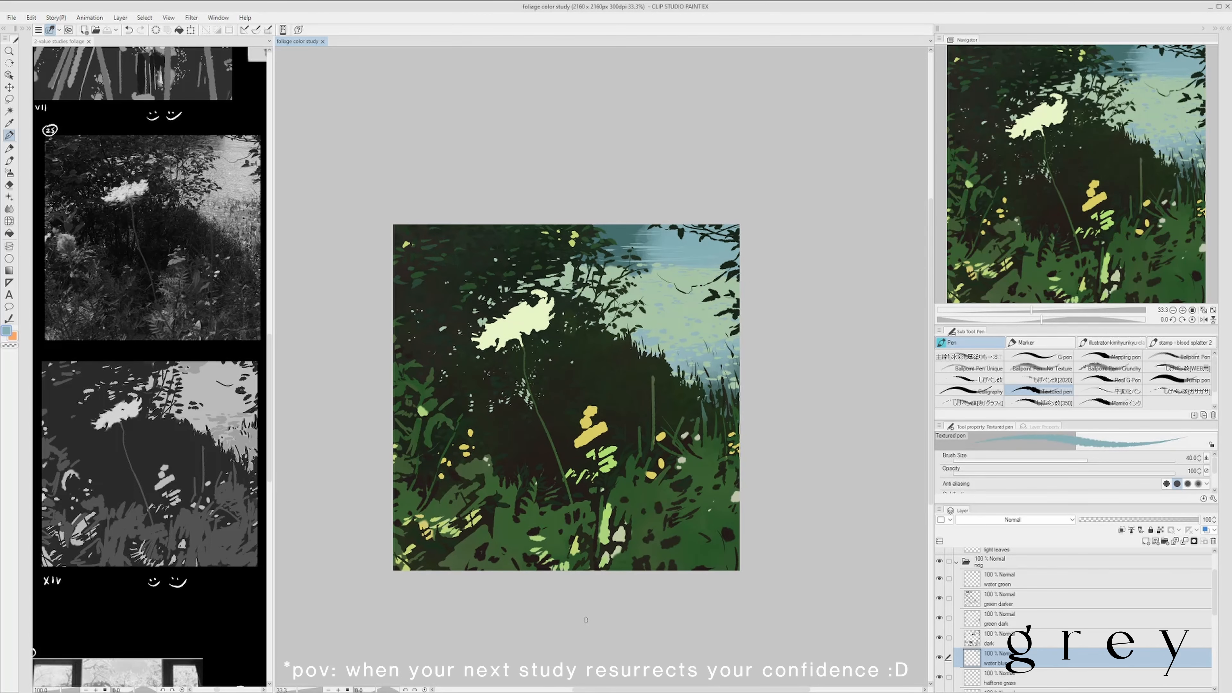
- Blend darker blue streaks into the upper water and touch up the water between the grasses at the right bank
left_click(612, 259, "alt")
left_click_drag(611, 266, 616, 275)
mouse_move(764, 475)
left_mouse_down()
mouse_move(754, 426)
mouse_move(754, 445)
left_mouse_up()
scroll(723, 357, "up", 1)
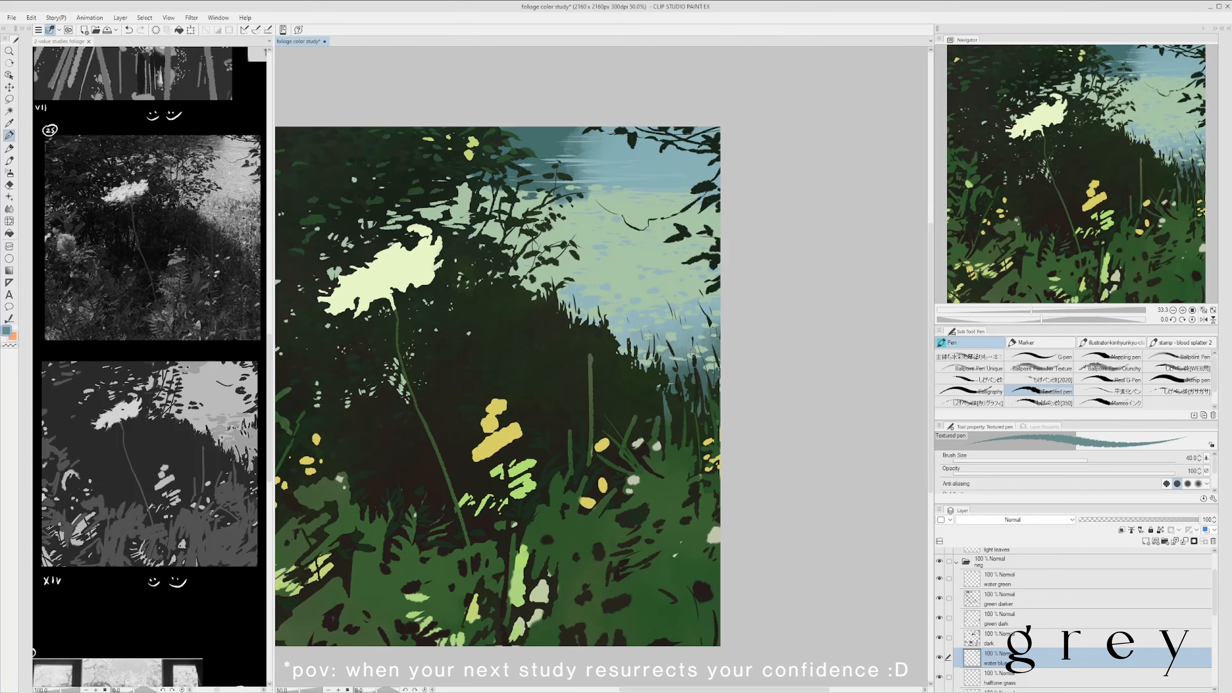
left_click(674, 343, "alt")
mouse_move(717, 340)
left_mouse_down()
mouse_move(724, 349)
mouse_move(701, 326)
left_mouse_up()
left_click(701, 326, "ctrl+shift")
scroll(711, 344, "down", 1)
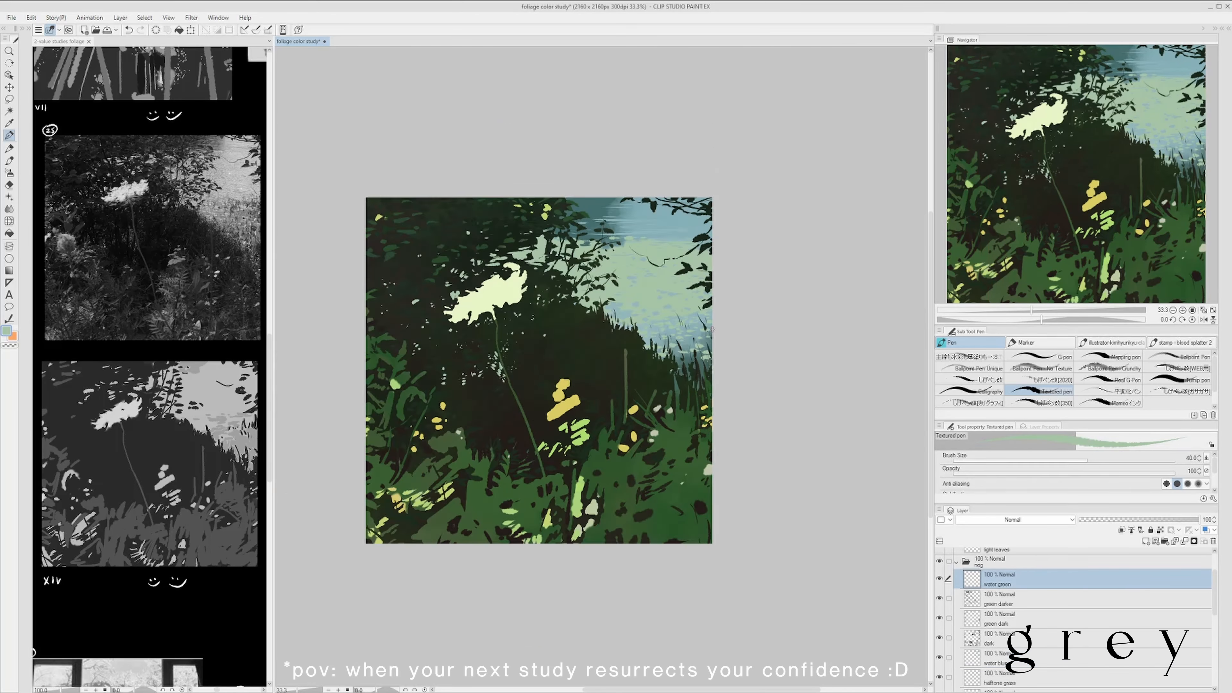
- Refine the water shapes between the right-hand grasses with the Eraser and light blue pen marks
scroll(688, 339, "up", 1)
key("e")
scroll(723, 398, "down", 1)
scroll(721, 330, "up", 1)
left_click(689, 347, "ctrl+shift")
key("p")
left_click(674, 342, "alt")
left_click_drag(819, 427, 776, 435)
scroll(776, 435, "down", 1)
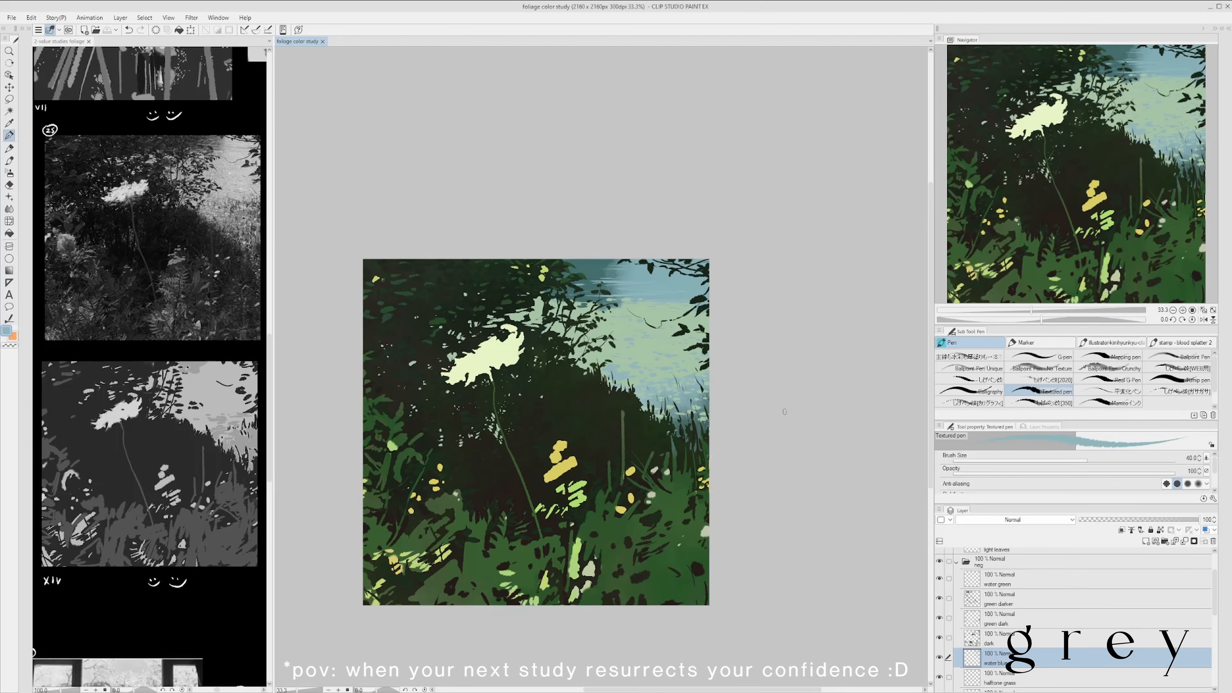
- Move the halftone grass layer to the top of the neg folder, sample a foliage green, and save the study
scroll(1204, 609, "down", 1)
left_click_drag(1188, 619, 1183, 583)
left_click(635, 515, "alt")
key("ctrl+s")
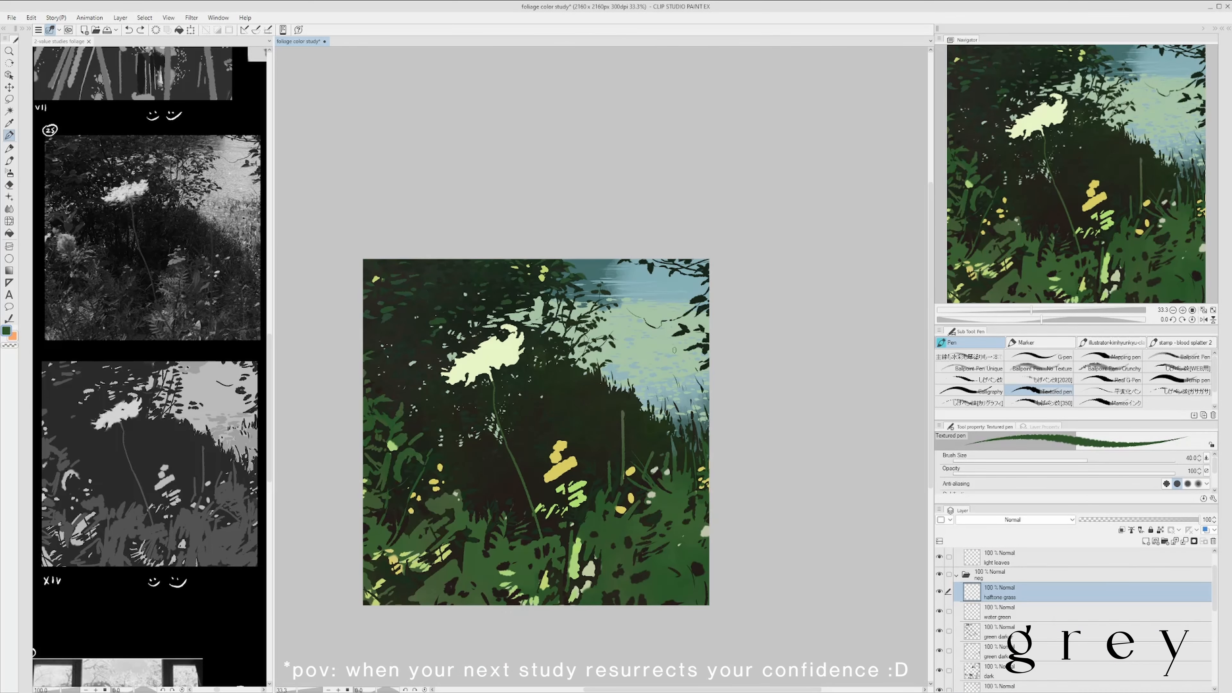
- Paint teal-green grass blades where the dark slope meets the water on the halftone grass layer
left_click(641, 371, "alt")
left_click_drag(646, 396, 656, 384)
scroll(656, 384, "up", 1)
scroll(723, 292, "down", 1)
scroll(611, 345, "up", 1)
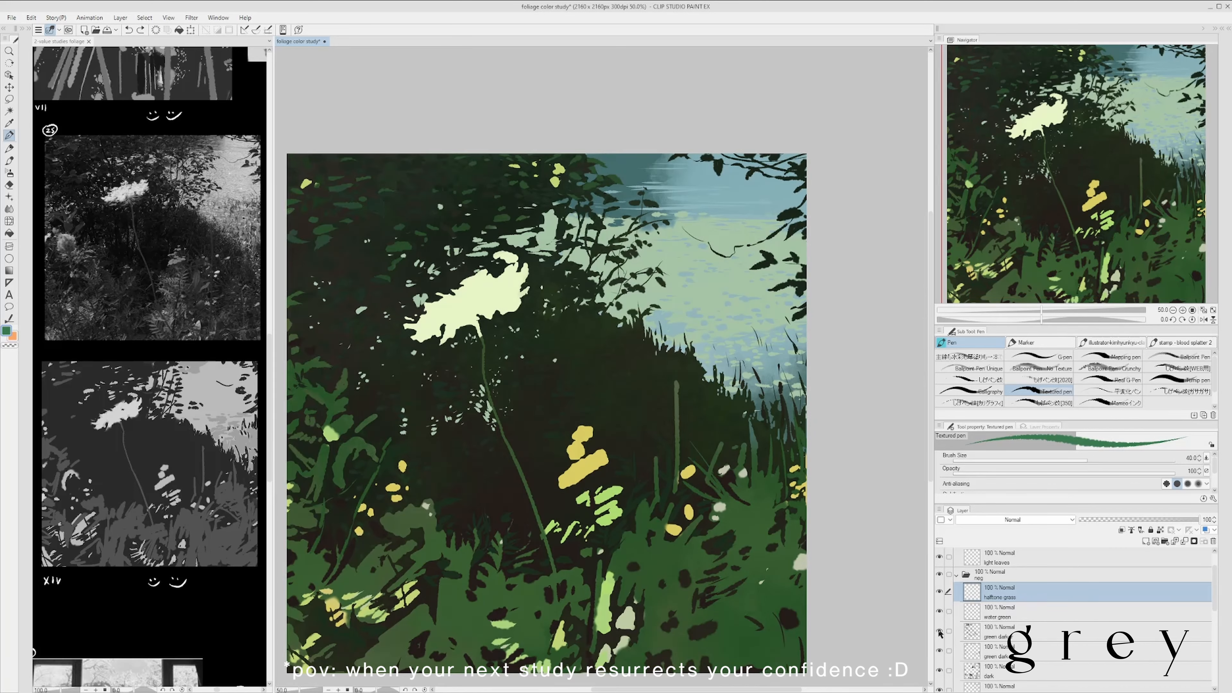
- Set the brush size to 25 and paint finer teal-green blades along the upper edge of the slope
left_click_drag(616, 316, 593, 324)
left_click_drag(592, 328, 596, 319)
left_click(604, 324, "alt")
scroll(667, 310, "down", 1)
scroll(635, 333, "up", 1)
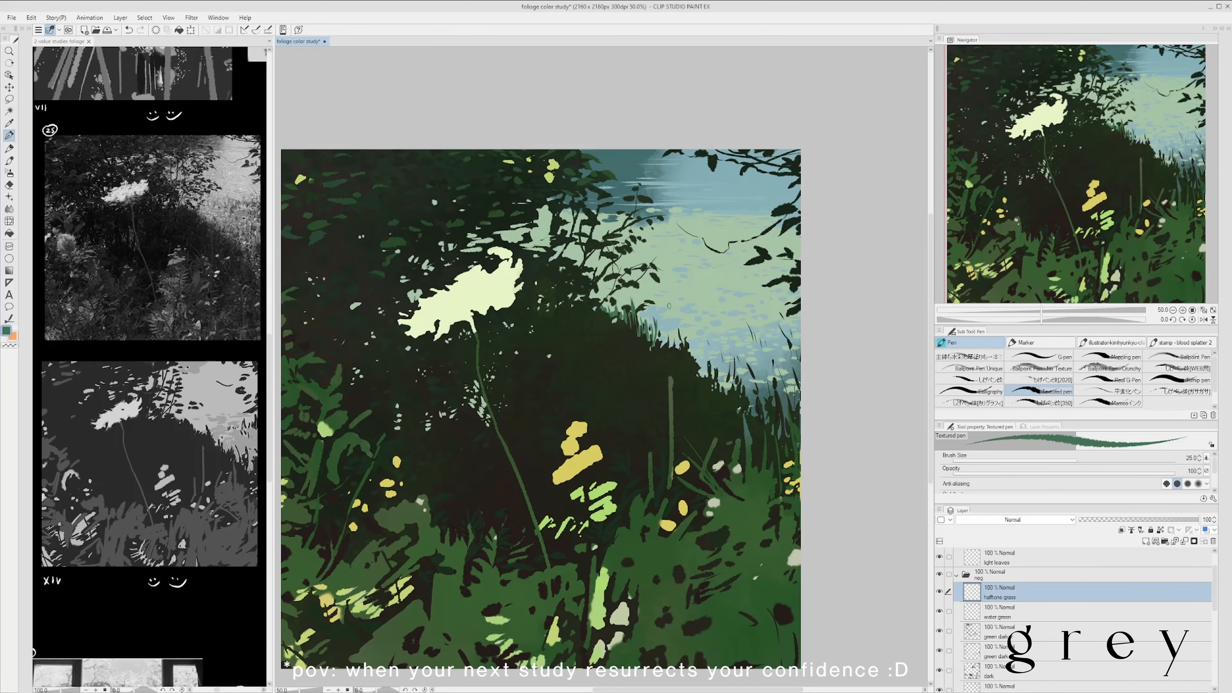
scroll(723, 383, "down", 2)
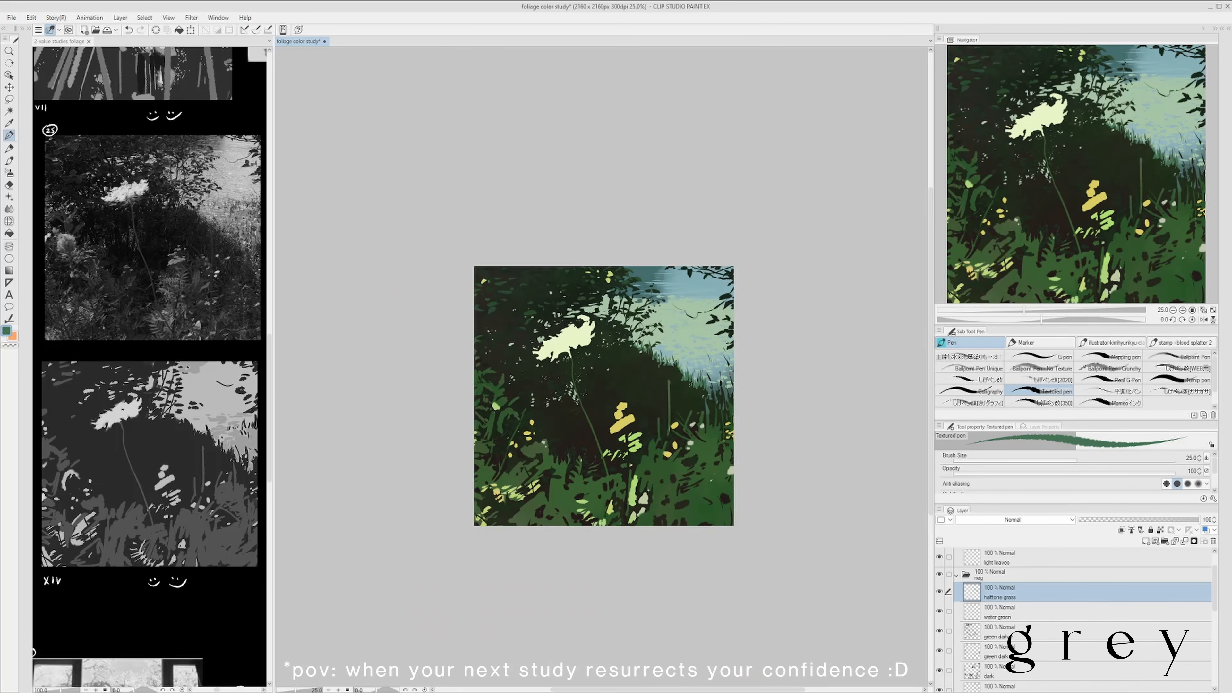
- Add mid-green blades further down the grassy bank on the halftone grass layer, and save the study
scroll(732, 388, "up", 2)
scroll(770, 386, "down", 1)
scroll(771, 386, "up", 1)
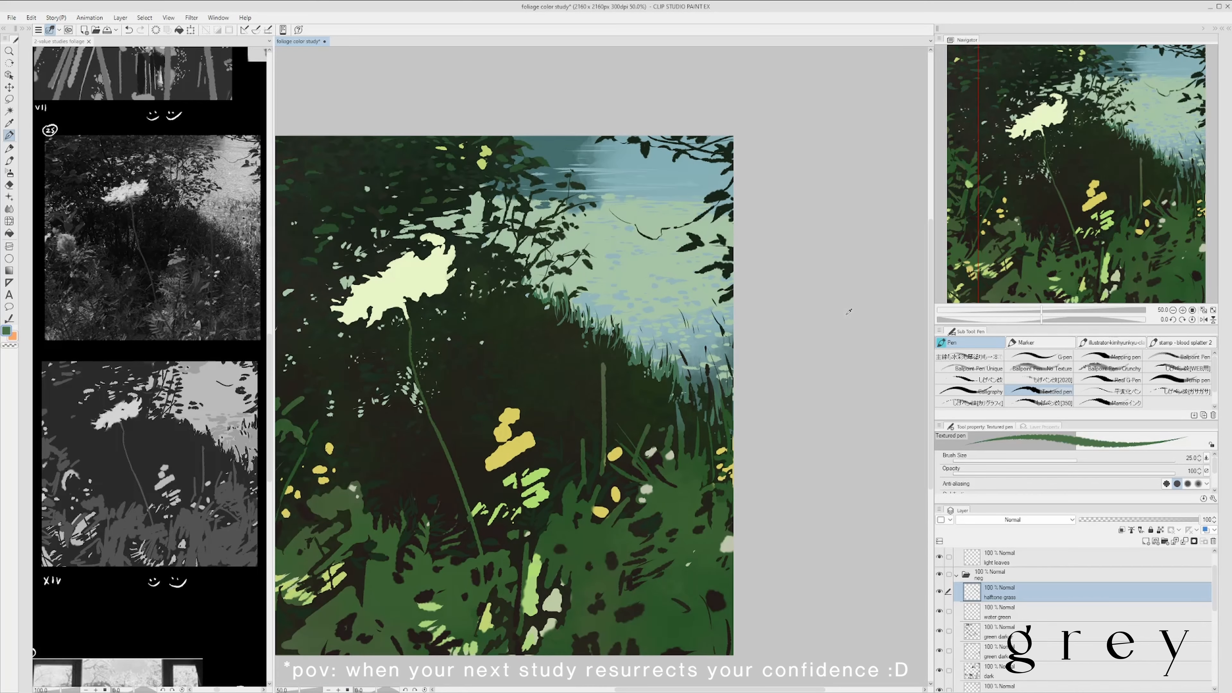
scroll(660, 351, "down", 1)
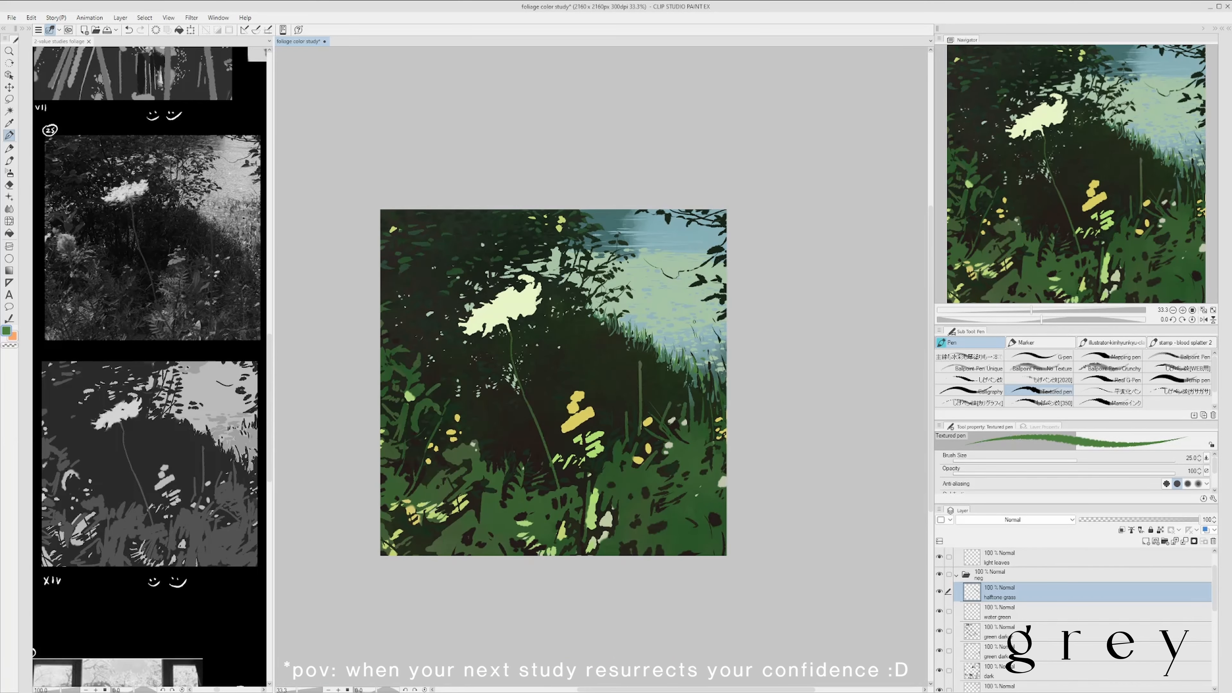
key("ctrl+s")
scroll(688, 404, "up", 1)
scroll(688, 404, "down", 1)
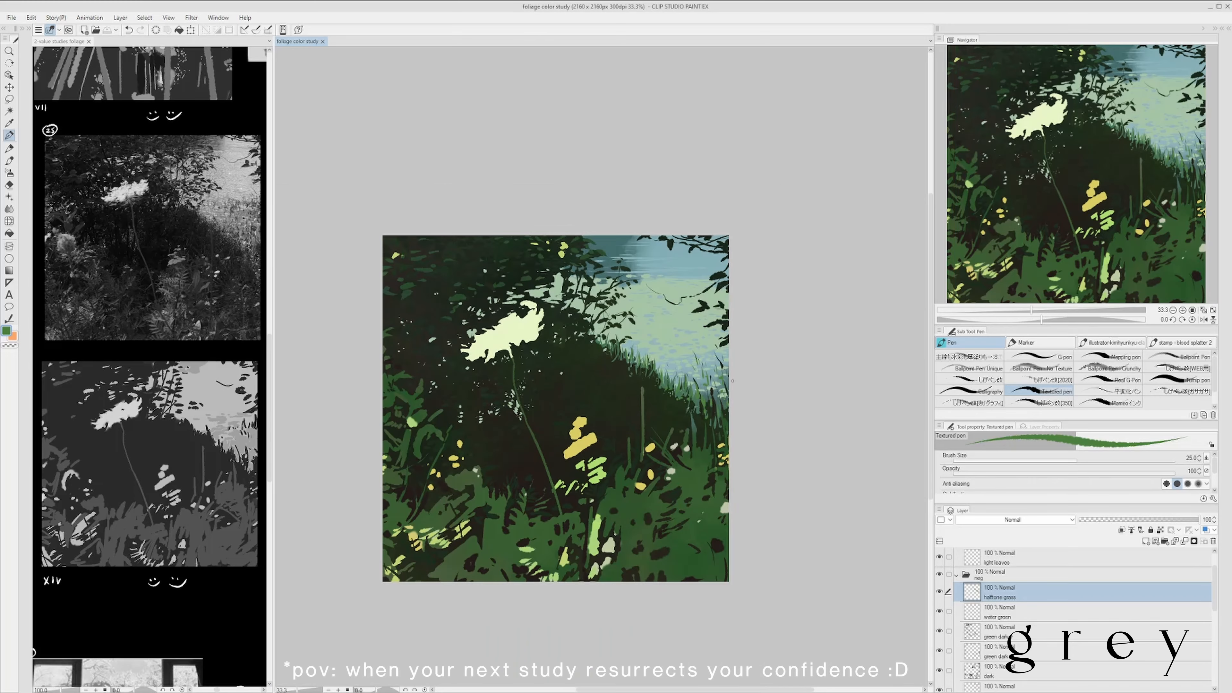
- Paint short dark blades rising from the slope against the water on the halftone grass layer
scroll(639, 362, "up", 1)
left_click(625, 378, "alt")
left_click_drag(617, 366, 626, 351)
left_click_drag(631, 381, 639, 358)
left_click_drag(665, 404, 671, 376)
left_click_drag(697, 419, 710, 394)
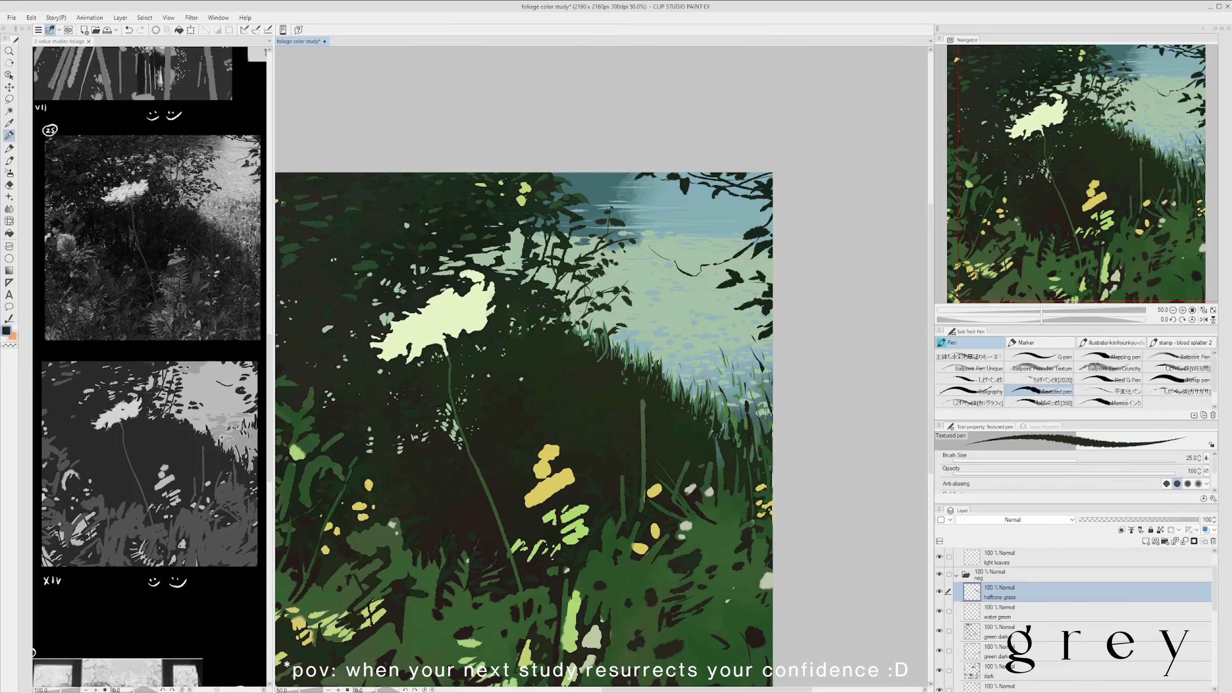
- Extend the dark blades through the right-hand grass, undo a stray mark, and sample an olive green
scroll(769, 387, "up", 1)
scroll(631, 361, "down", 1)
left_click_drag(564, 347, 566, 272)
scroll(683, 367, "down", 1)
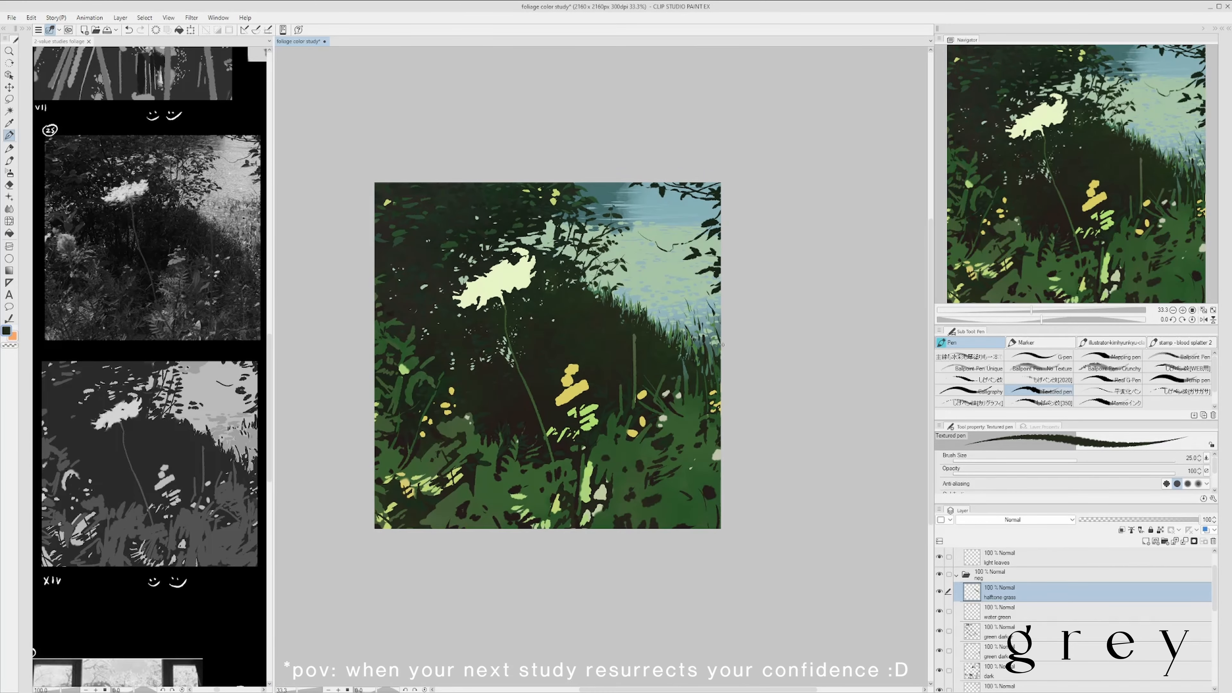
scroll(683, 334, "up", 1)
left_click(833, 311, "alt")
key("ctrl+z")
scroll(707, 275, "down", 1)
scroll(707, 275, "down", 1)
scroll(701, 310, "up", 1)
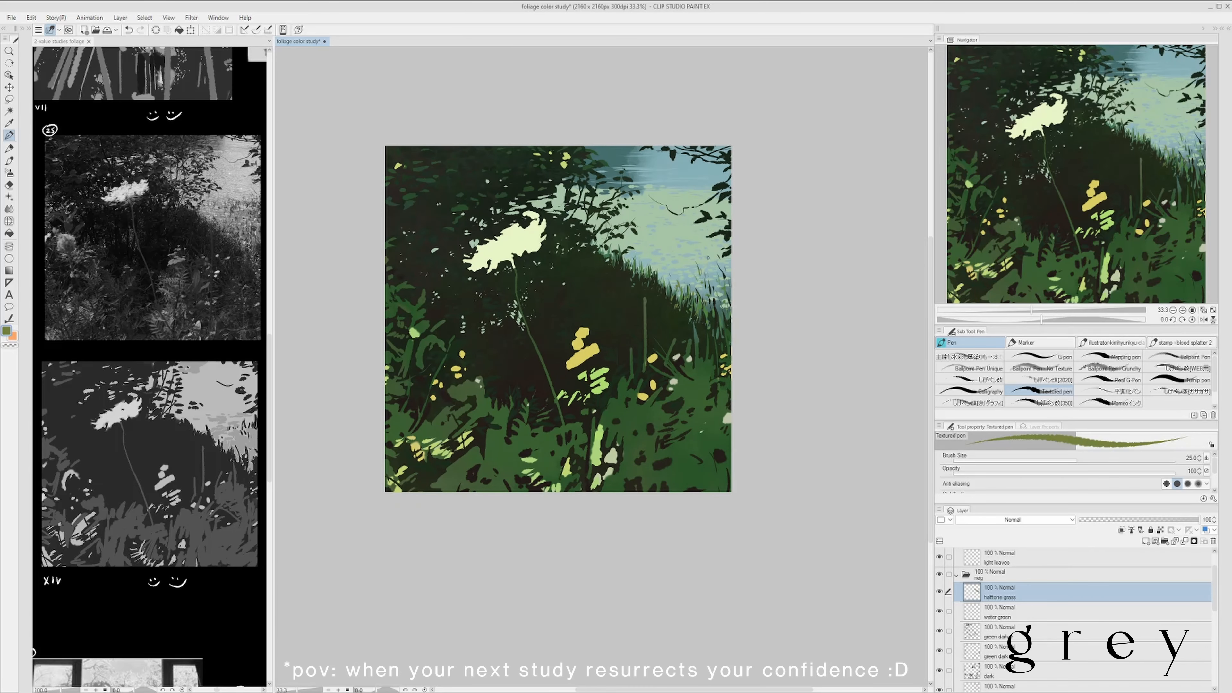
- Add olive blades to the bank, try small marks on the water green layer, and return to the halftone grass layer
scroll(729, 236, "down", 1)
scroll(712, 306, "up", 1)
left_click_drag(712, 306, 729, 329)
left_click(999, 611)
left_click(630, 230, "alt")
left_click_drag(590, 257, 579, 262)
left_click_drag(596, 257, 621, 245)
left_click_drag(629, 238, 620, 253)
key("ctrl+z")
left_click(999, 592)
left_click(679, 253, "alt")
- Thicken the grass along the water's edge with teal-green and dark blades, saving the study along the way
scroll(687, 195, "up", 1)
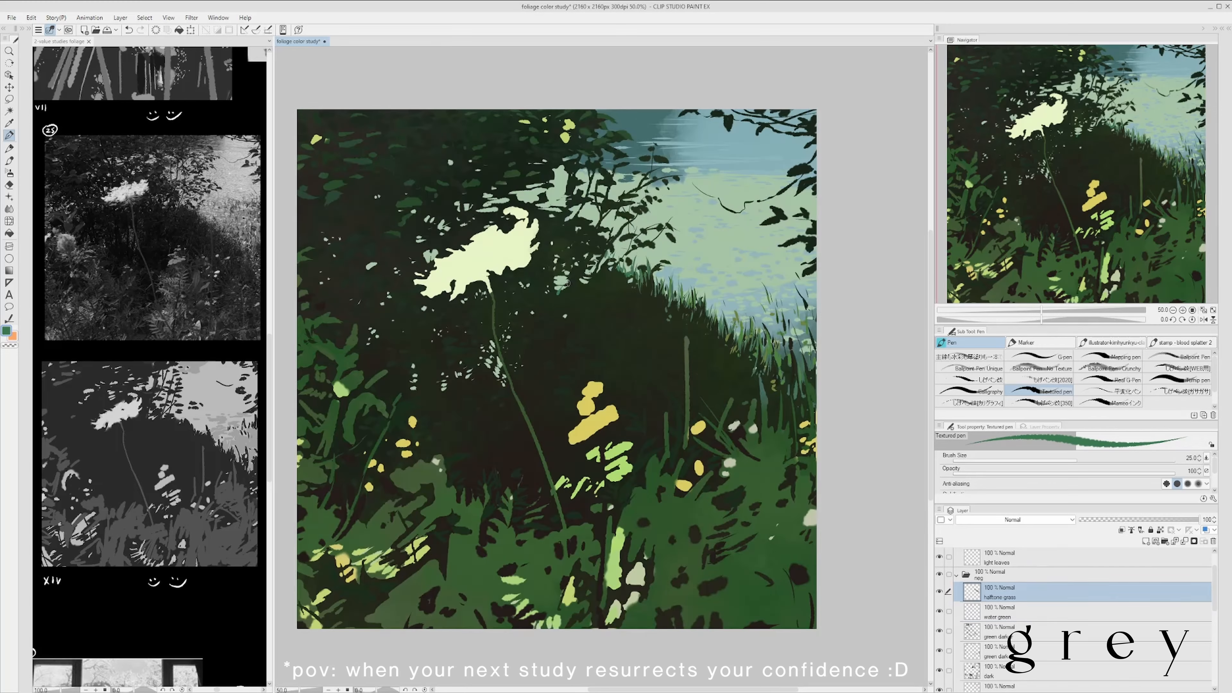
scroll(687, 222, "down", 1)
left_click_drag(687, 228, 588, 278)
key("ctrl+s")
left_click(594, 326, "alt")
left_click_drag(602, 336, 644, 315)
key("ctrl+z")
left_click(589, 311, "alt")
scroll(665, 221, "down", 1)
scroll(633, 275, "up", 1)
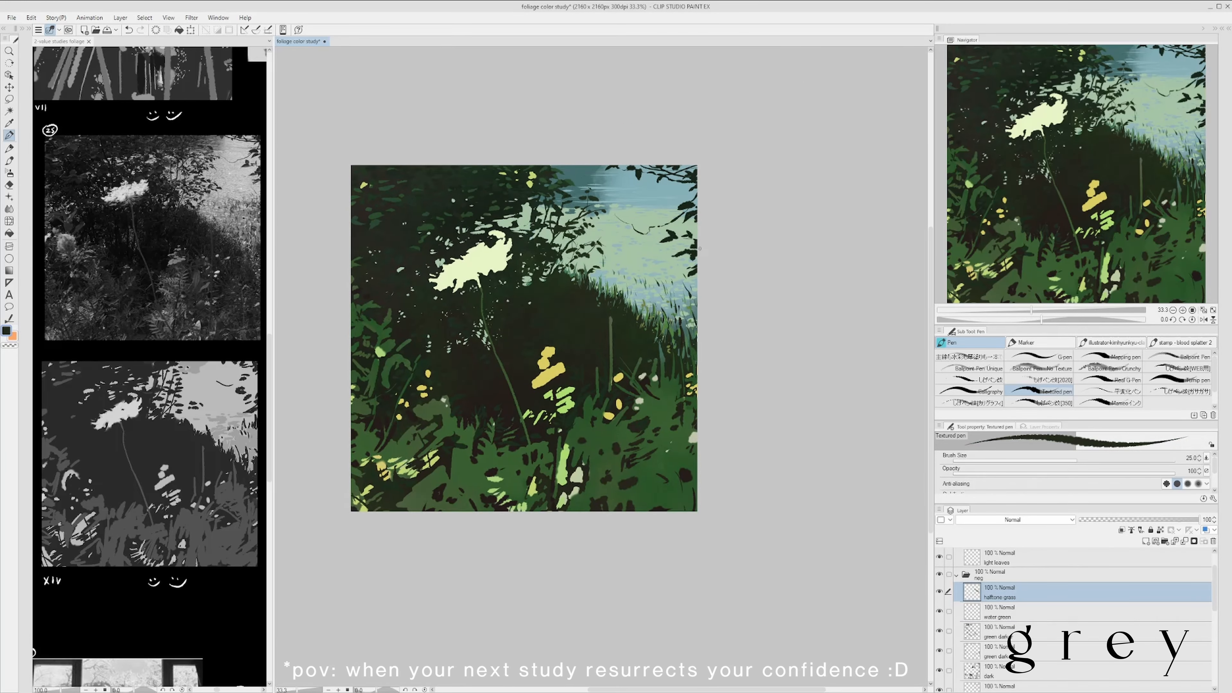
- Save the study and work sampled light green blades into the grass overlapping the water on the halftone grass layer
scroll(657, 279, "up", 1)
scroll(750, 227, "down", 1)
key("ctrl+s")
scroll(695, 277, "up", 1)
left_click(686, 311, "alt")
mouse_move(691, 305)
left_mouse_down()
mouse_move(686, 287)
mouse_move(651, 280)
left_mouse_up()
scroll(651, 280, "down", 1)
scroll(633, 256, "up", 1)
key("alt+[")
key("alt+]")
scroll(633, 256, "up", 1)
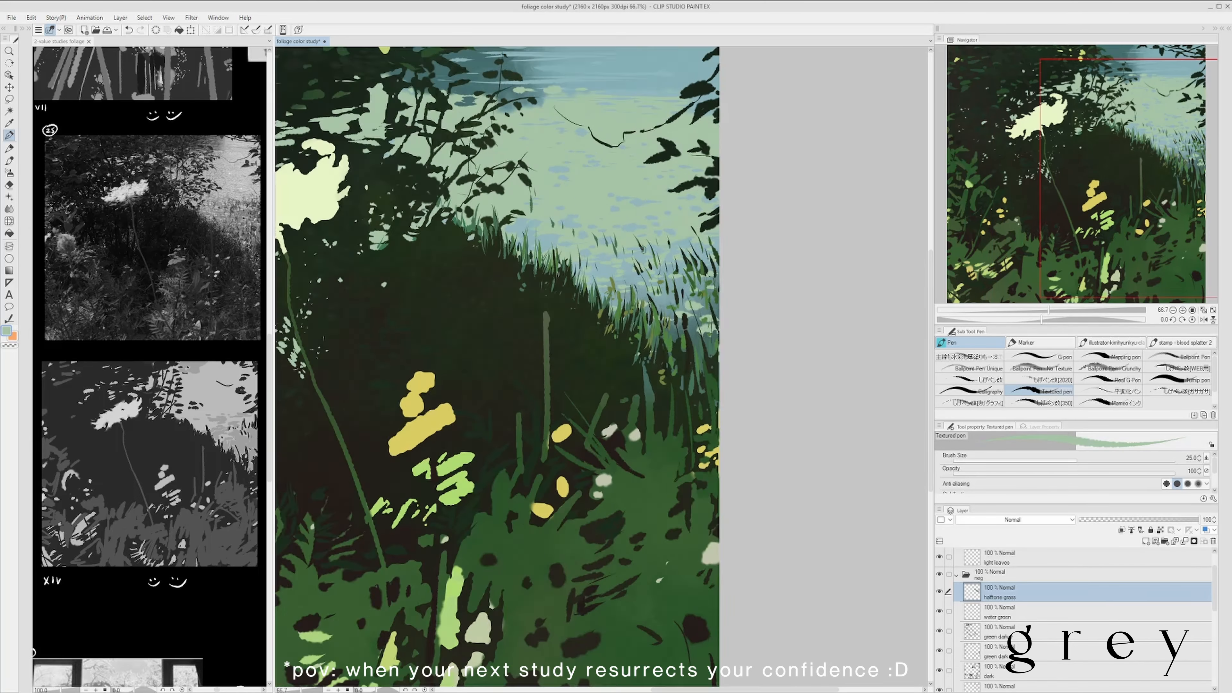
scroll(633, 257, "down", 2)
scroll(633, 257, "up", 1)
scroll(633, 256, "down", 1)
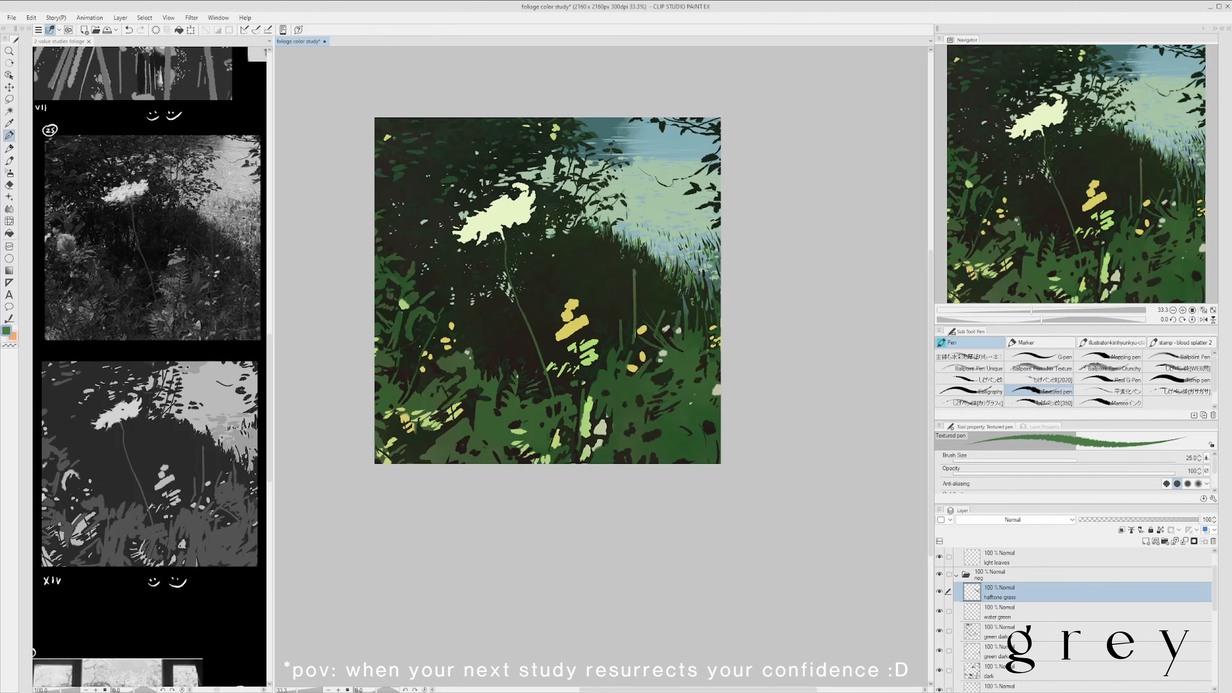
- Paint more green blades down the right-hand bank on the halftone grass layer, and save the study
left_click(669, 261, "alt")
left_click_drag(710, 297, 713, 270)
scroll(717, 270, "down", 1)
scroll(718, 234, "up", 1)
key("ctrl+s")
mouse_move(639, 320)
left_mouse_down()
mouse_move(648, 396)
mouse_move(673, 389)
left_mouse_up()
left_click(648, 396, "alt")
scroll(689, 228, "down", 1)
scroll(545, 308, "up", 1)
- Dab pale green specks into the foliage left of the white flower on the water green layer, and save
key("alt+[")
left_click(484, 256, "alt")
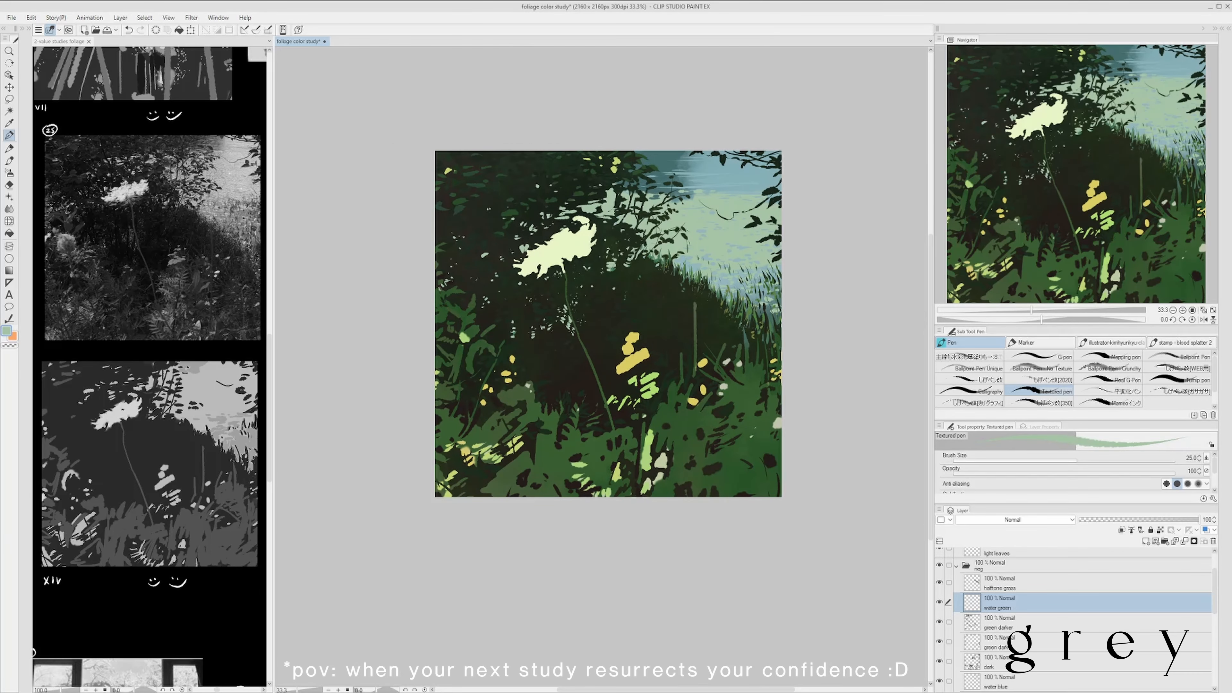
key("ctrl+z")
left_click_drag(440, 290, 445, 286)
scroll(442, 282, "up", 1)
scroll(470, 254, "down", 1)
scroll(537, 301, "down", 1)
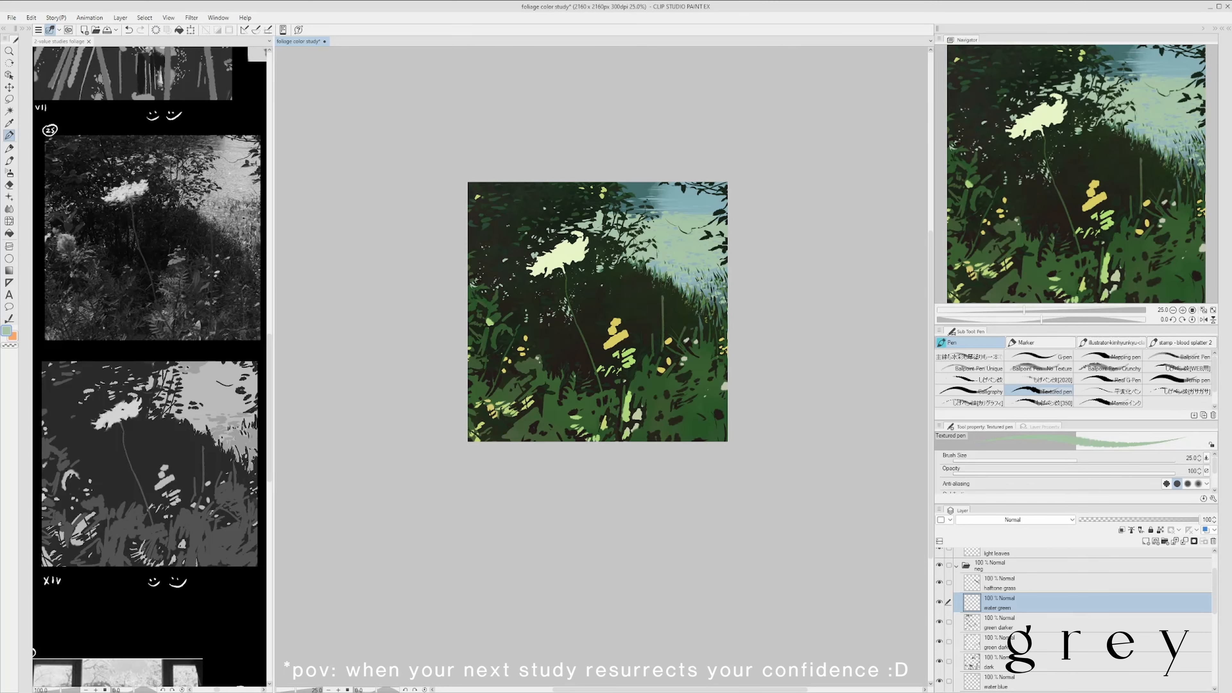
key("ctrl+s")
- Touch up the foliage gaps on the water green layer with sampled pale green and dark teal dabs, and save the study
scroll(715, 300, "up", 1)
left_click(712, 303, "alt")
left_click(657, 317, "alt")
scroll(634, 203, "down", 1)
scroll(625, 188, "up", 1)
scroll(664, 332, "down", 1)
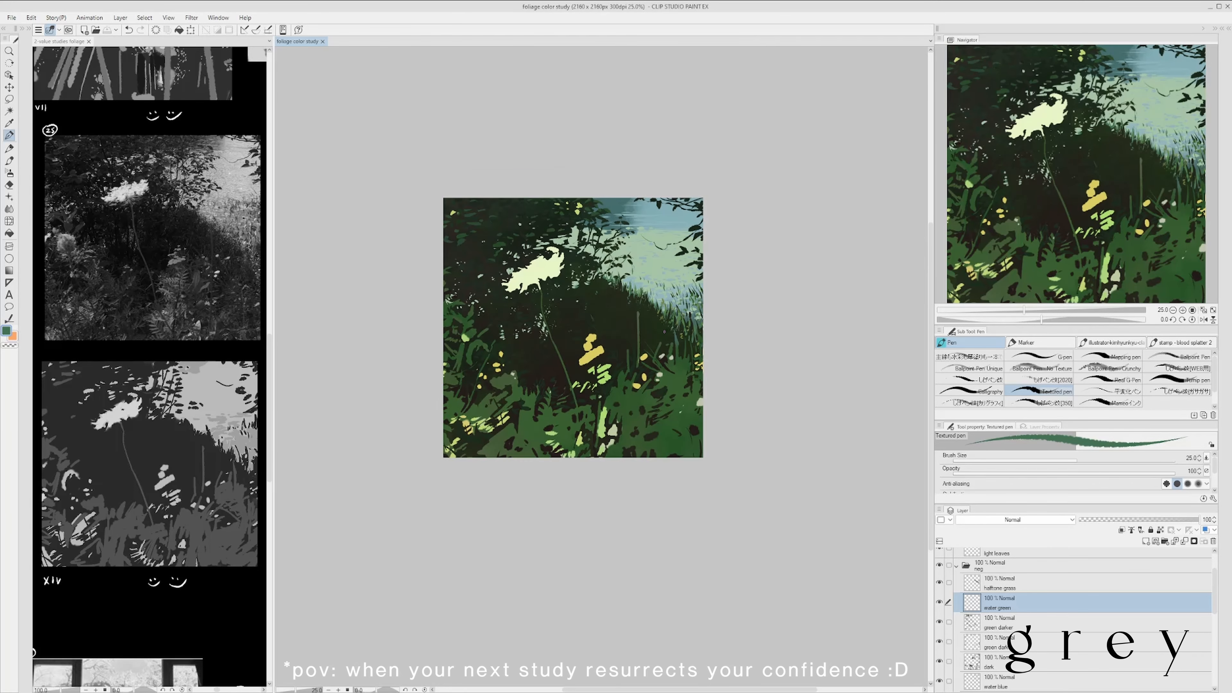
scroll(664, 332, "up", 1)
scroll(623, 413, "down", 1)
- Break up and flatten the upper yellow accent with dark strokes on the green darker layer, and save
left_click_drag(1144, 626, 1143, 575)
scroll(600, 297, "up", 1)
scroll(561, 405, "down", 1)
left_click(1067, 623)
left_click(563, 402, "alt")
scroll(561, 403, "up", 1)
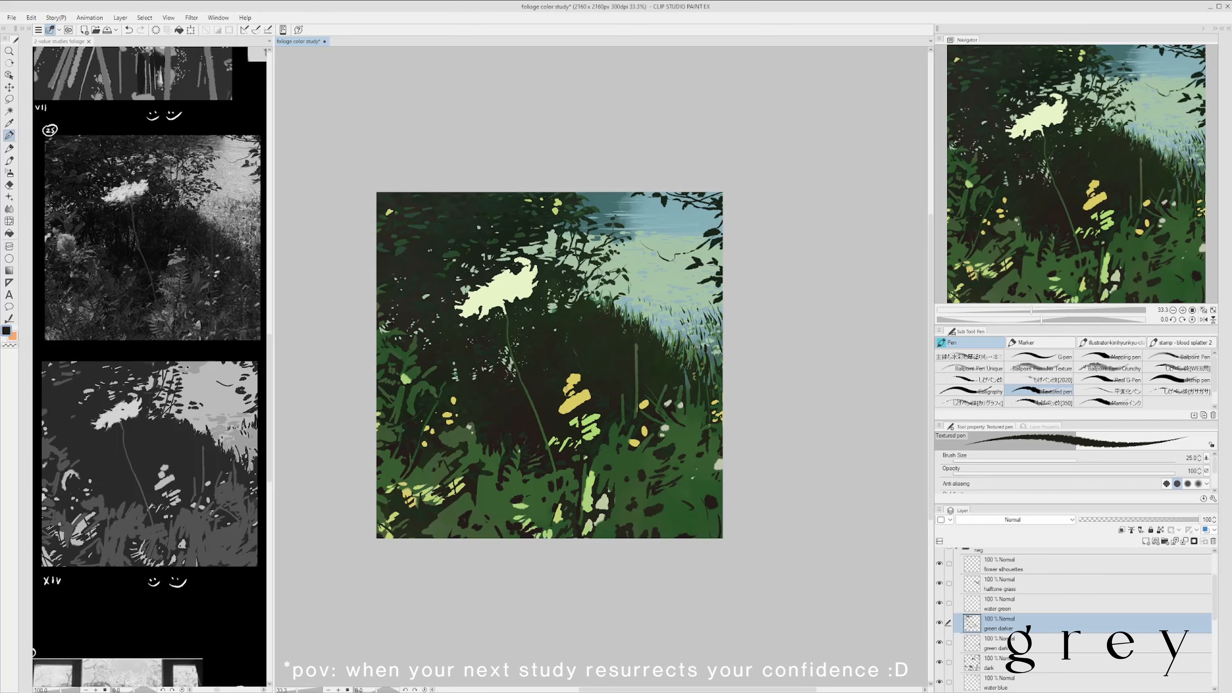
scroll(575, 375, "up", 1)
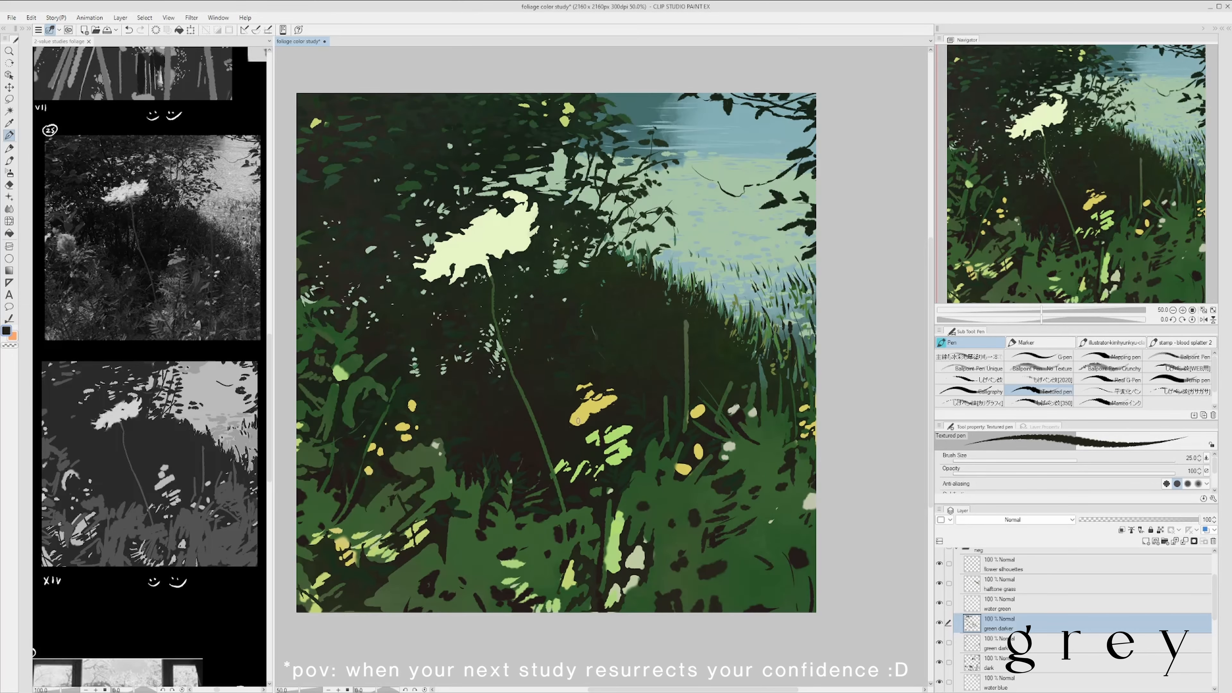
scroll(578, 420, "down", 1)
scroll(472, 430, "up", 1)
scroll(558, 396, "down", 1)
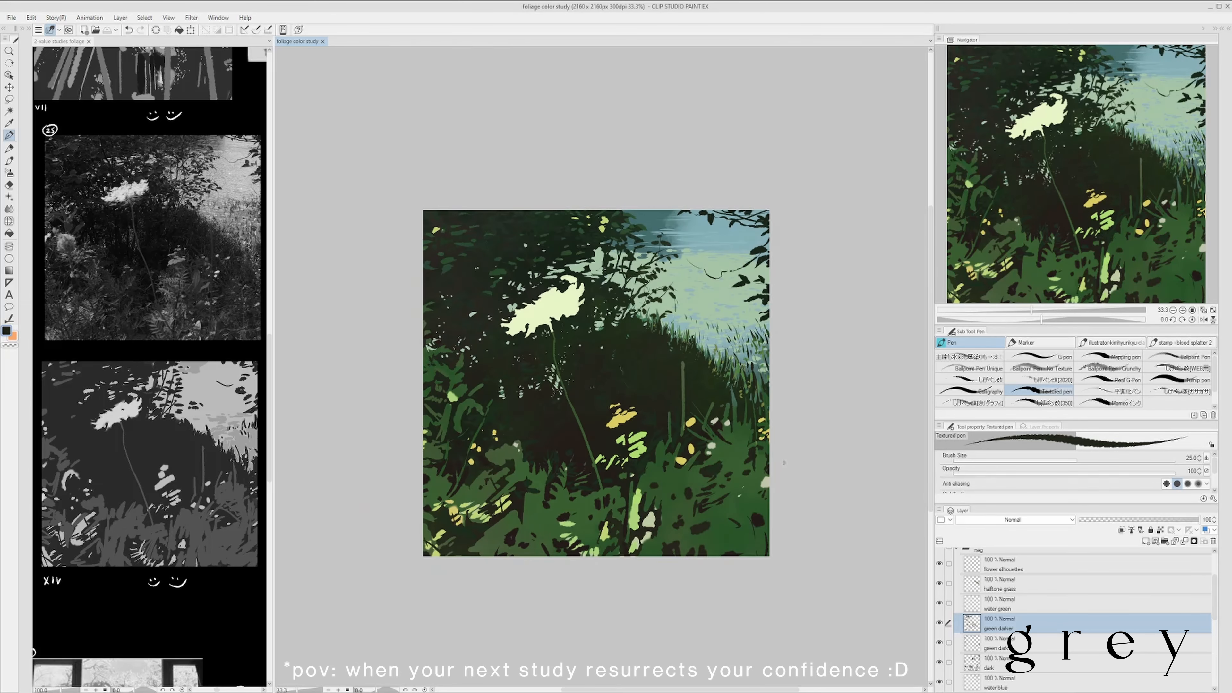
- Add small dark strokes among the foliage and bank grass on the halftone grass layer
left_click(1067, 584)
scroll(674, 327, "up", 2)
scroll(620, 349, "down", 2)
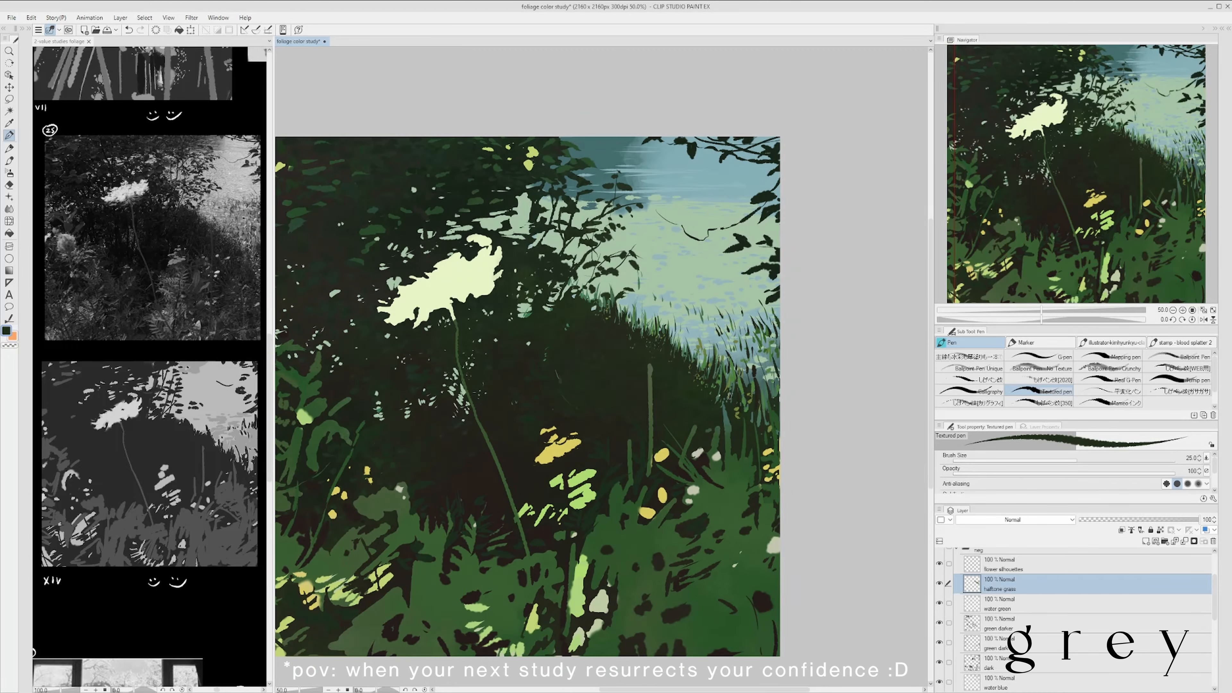
scroll(757, 419, "up", 1)
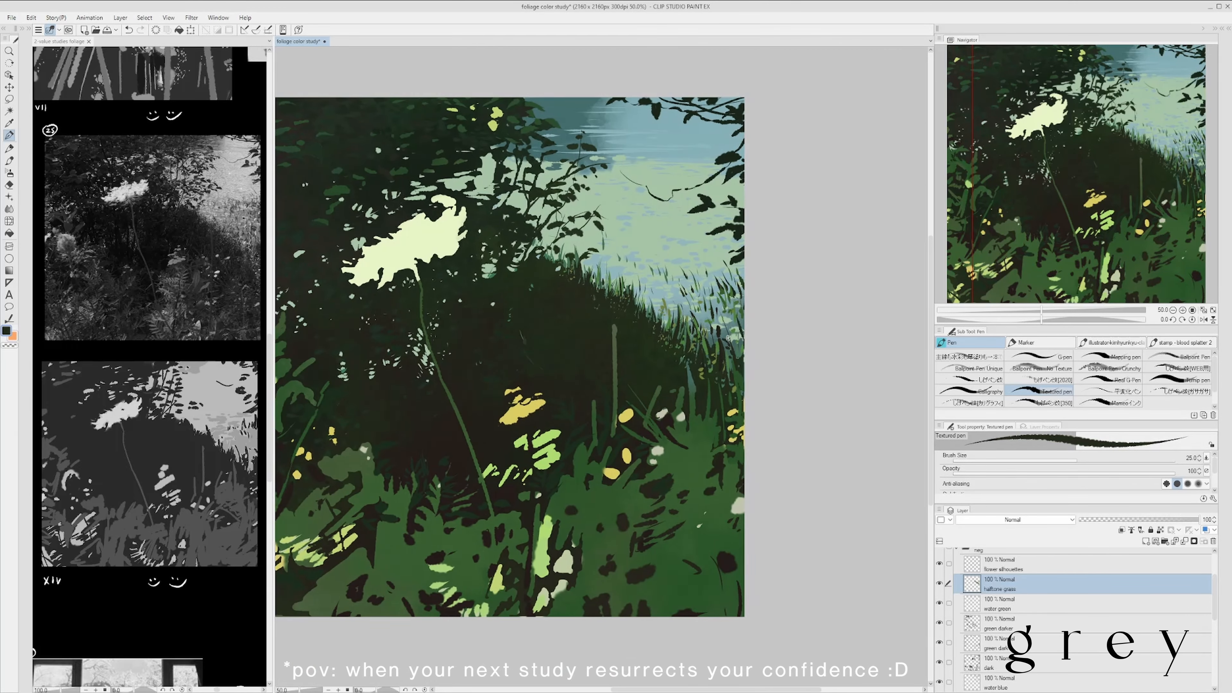
scroll(752, 416, "down", 1)
scroll(608, 274, "up", 2)
- Dab sampled pale green on the water green layer, undo the last stroke, and save the study
left_click(761, 231, "alt")
left_click(1012, 605)
scroll(701, 260, "down", 2)
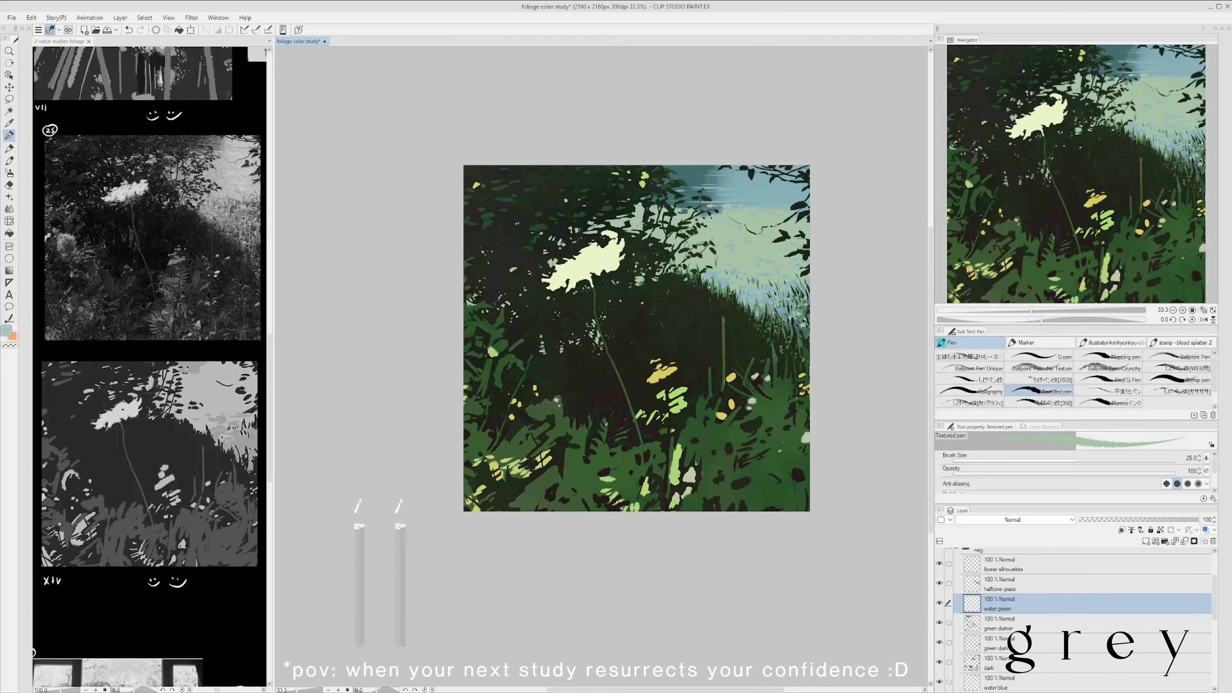
scroll(699, 241, "up", 1)
key("ctrl+z")
scroll(458, 338, "down", 1)
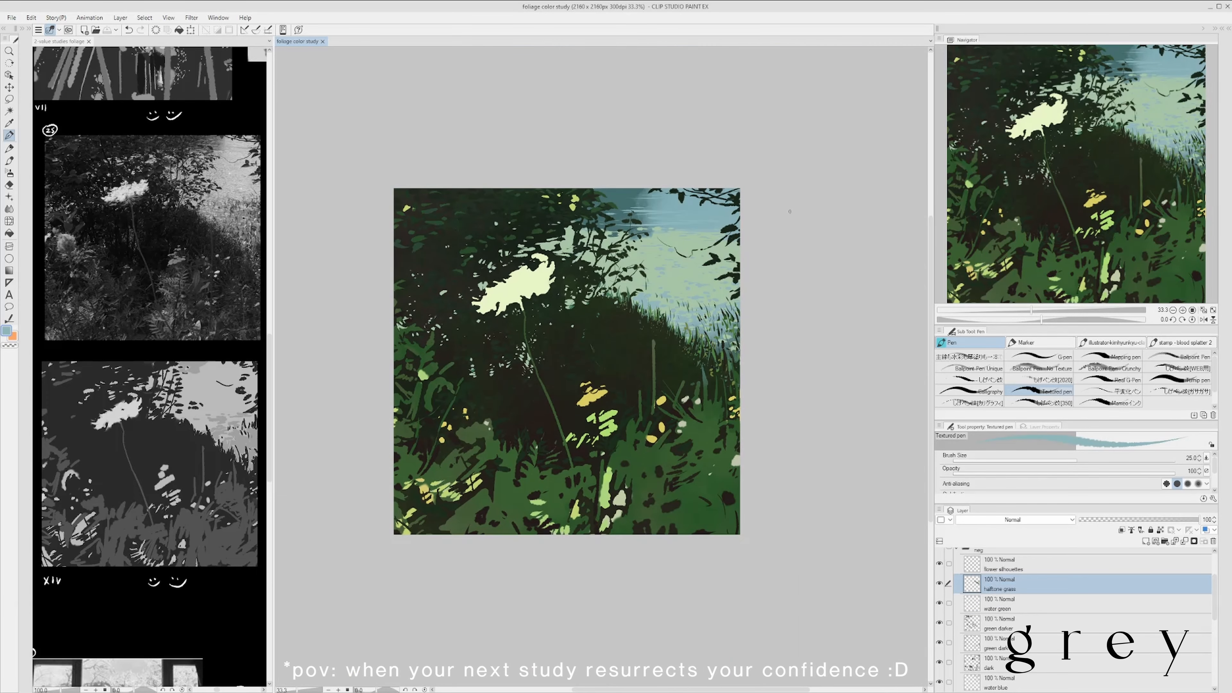
- Lock the water green layer's transparent pixels and tint its specks green with the smoky brush, adjusting its size, then save
left_click(1160, 529)
key("b")
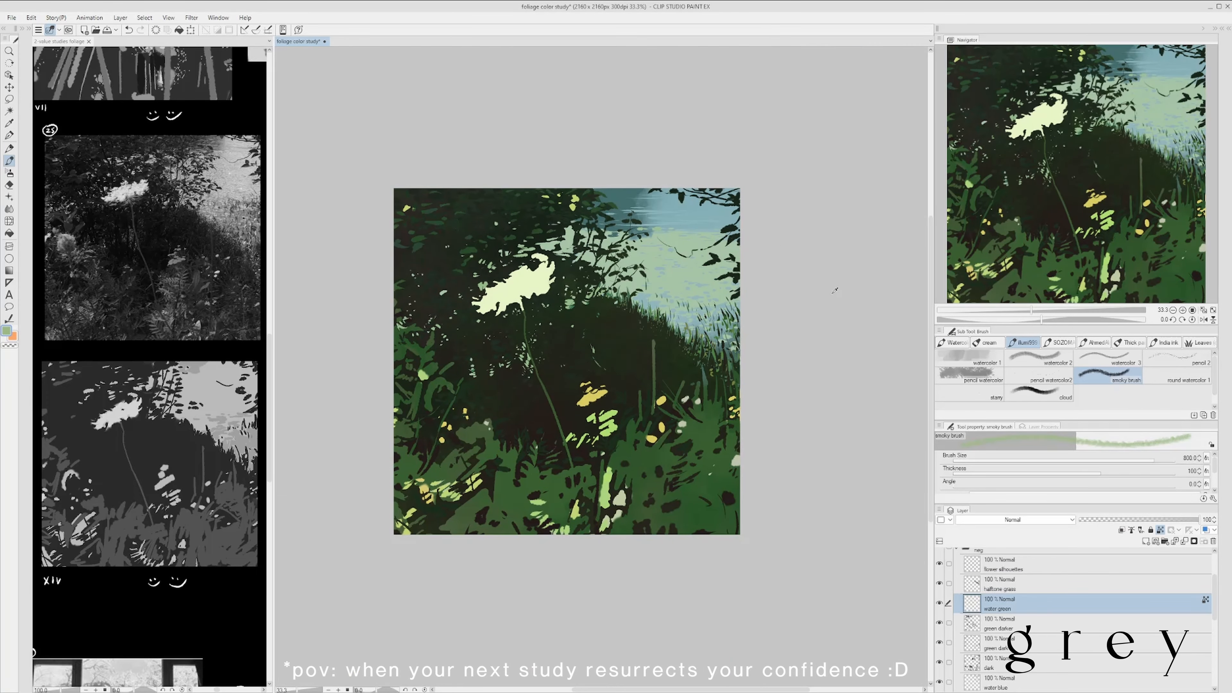
left_click(727, 330, "alt")
scroll(741, 461, "down", 1)
scroll(752, 427, "up", 1)
key("bracketleft")
scroll(566, 353, "up", 1)
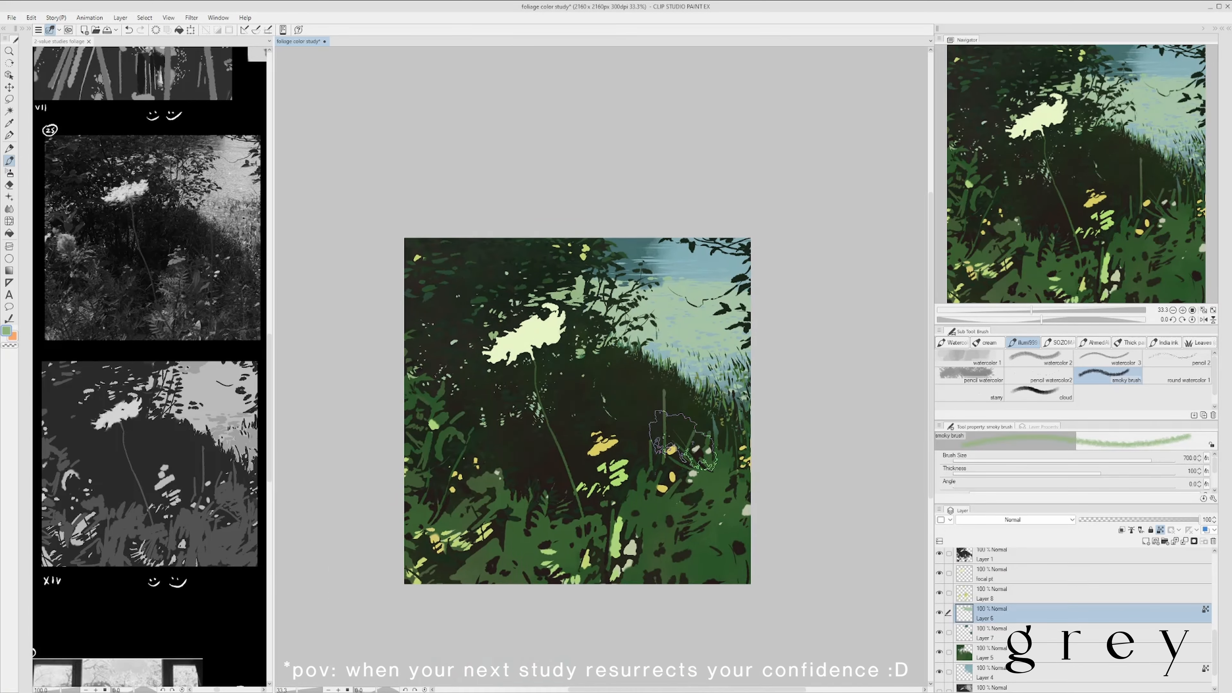
scroll(728, 344, "up", 1)
scroll(729, 344, "down", 1)
scroll(737, 368, "down", 1)
scroll(741, 402, "up", 1)
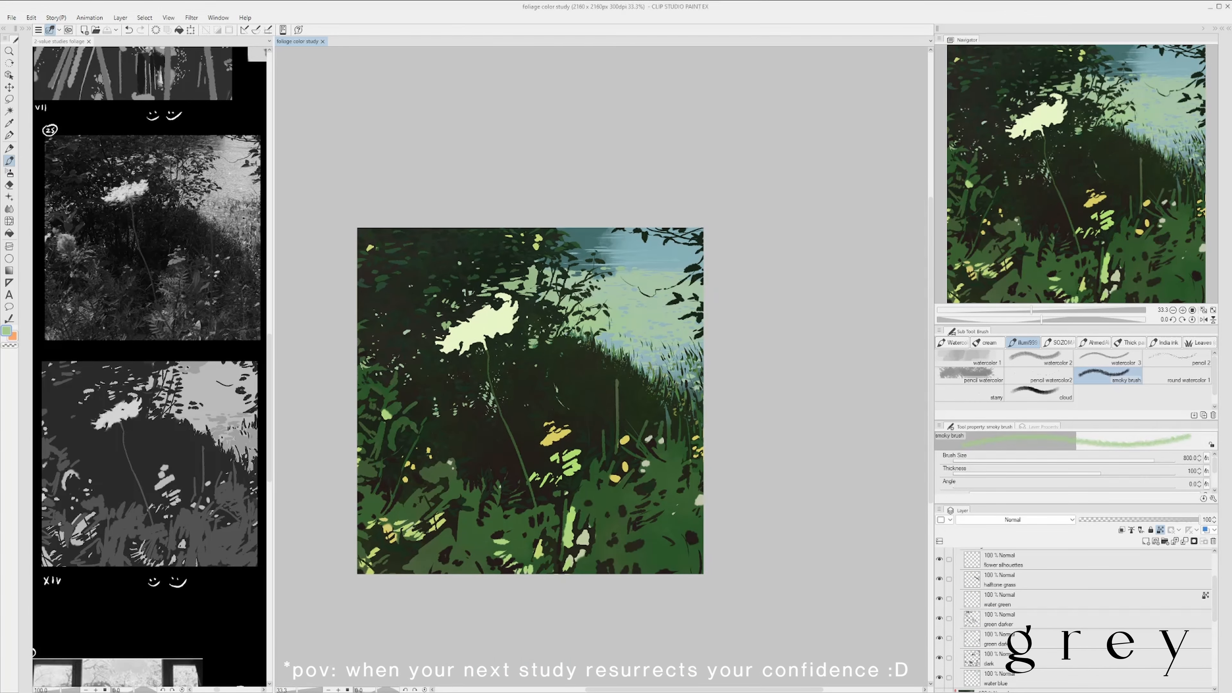
- Clean up the halftone grass layer with the hard eraser and dab light green on the water green layer with the Textured pen
key("e")
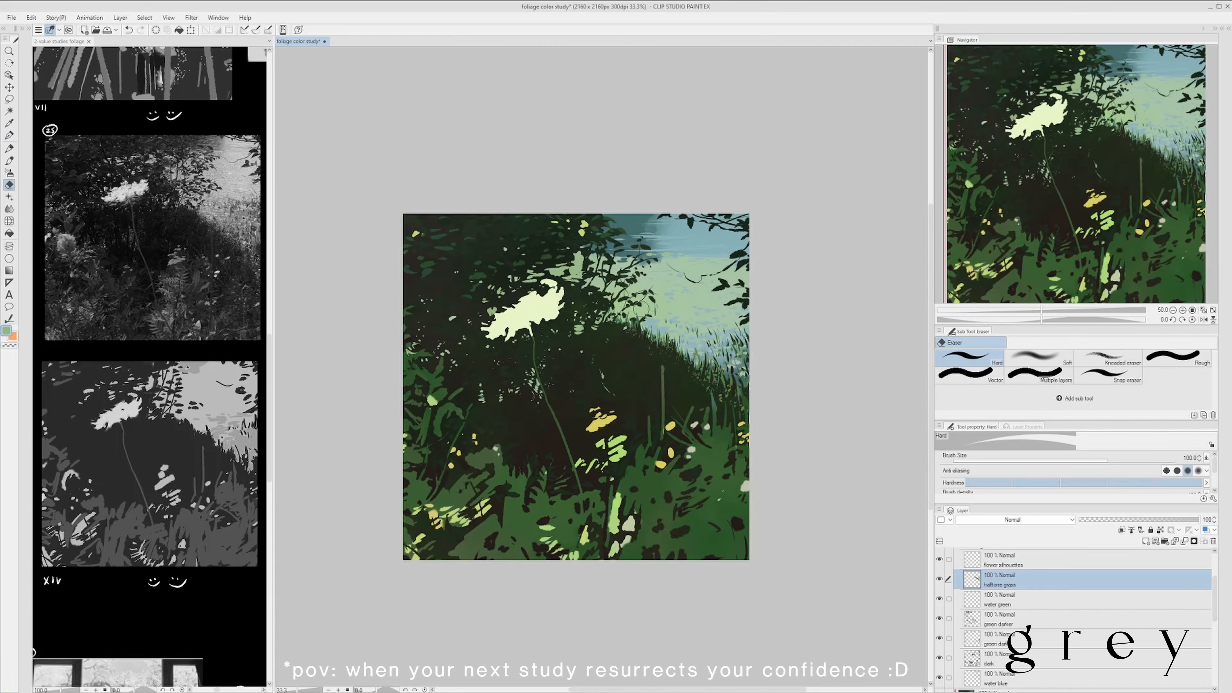
left_click(1145, 600)
key("p")
scroll(585, 287, "down", 1)
scroll(543, 301, "up", 1)
scroll(499, 276, "down", 1)
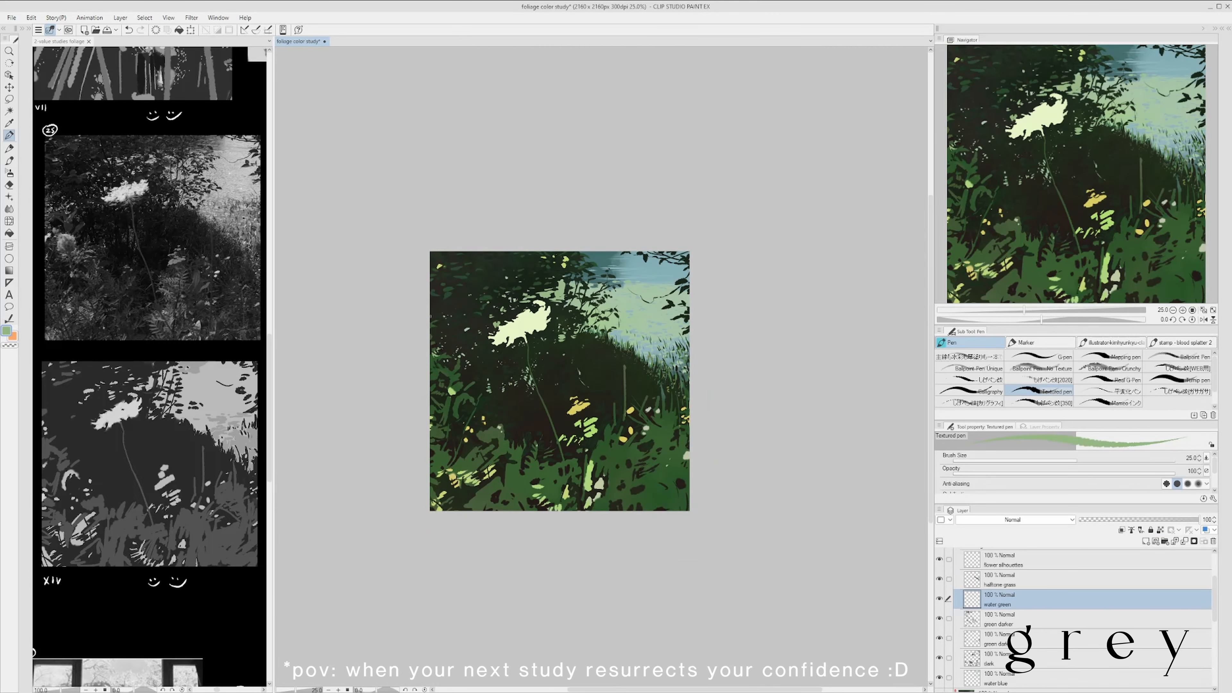
scroll(775, 536, "up", 1)
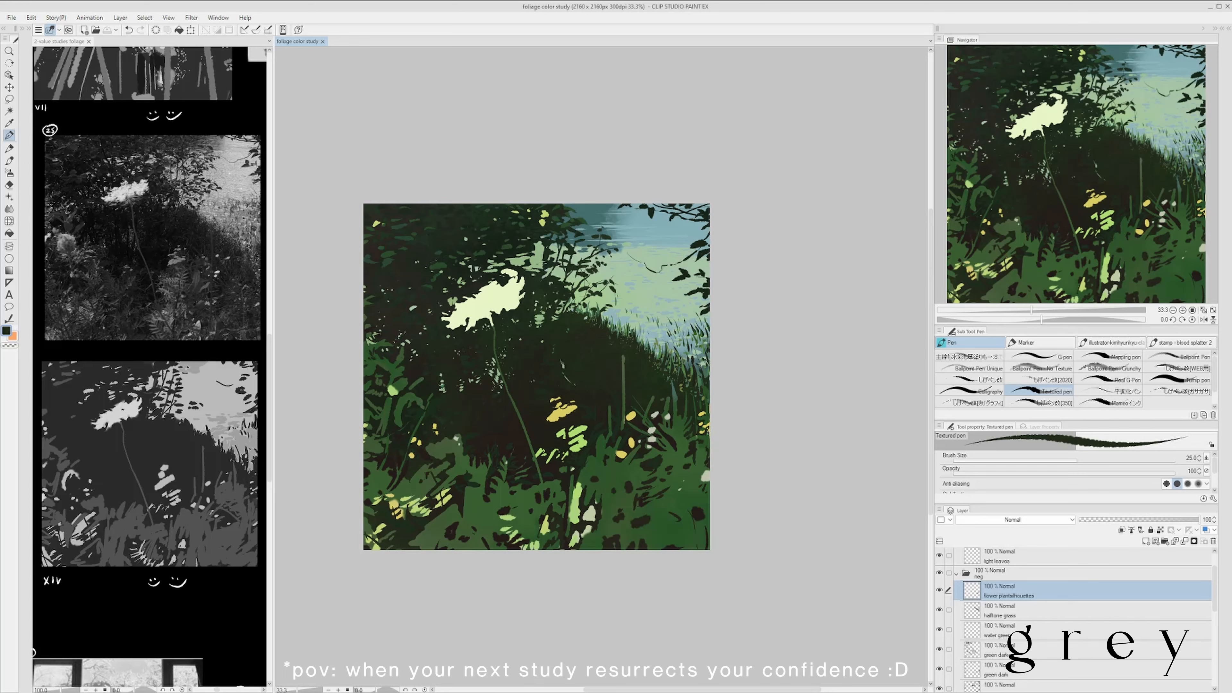
- Paint dark and green plant stems on the right-hand bank on the flower plant silhouettes layer
left_click_drag(688, 378, 685, 398)
mouse_move(684, 403)
left_mouse_down()
mouse_move(692, 389)
mouse_move(680, 387)
left_mouse_up()
mouse_move(683, 388)
left_mouse_down()
mouse_move(677, 360)
mouse_move(674, 405)
left_mouse_up()
left_click(678, 379, "alt")
mouse_move(684, 398)
left_mouse_down()
mouse_move(686, 361)
mouse_move(668, 384)
mouse_move(683, 400)
left_mouse_up()
key("ctrl+z")
left_click(684, 378, "alt")
scroll(693, 361, "down", 1)
scroll(694, 362, "up", 1)
left_click_drag(662, 455, 658, 464)
mouse_move(692, 452)
left_mouse_down()
mouse_move(649, 489)
mouse_move(693, 474)
left_mouse_up()
left_click_drag(679, 412, 684, 403)
left_click(649, 347, "alt")
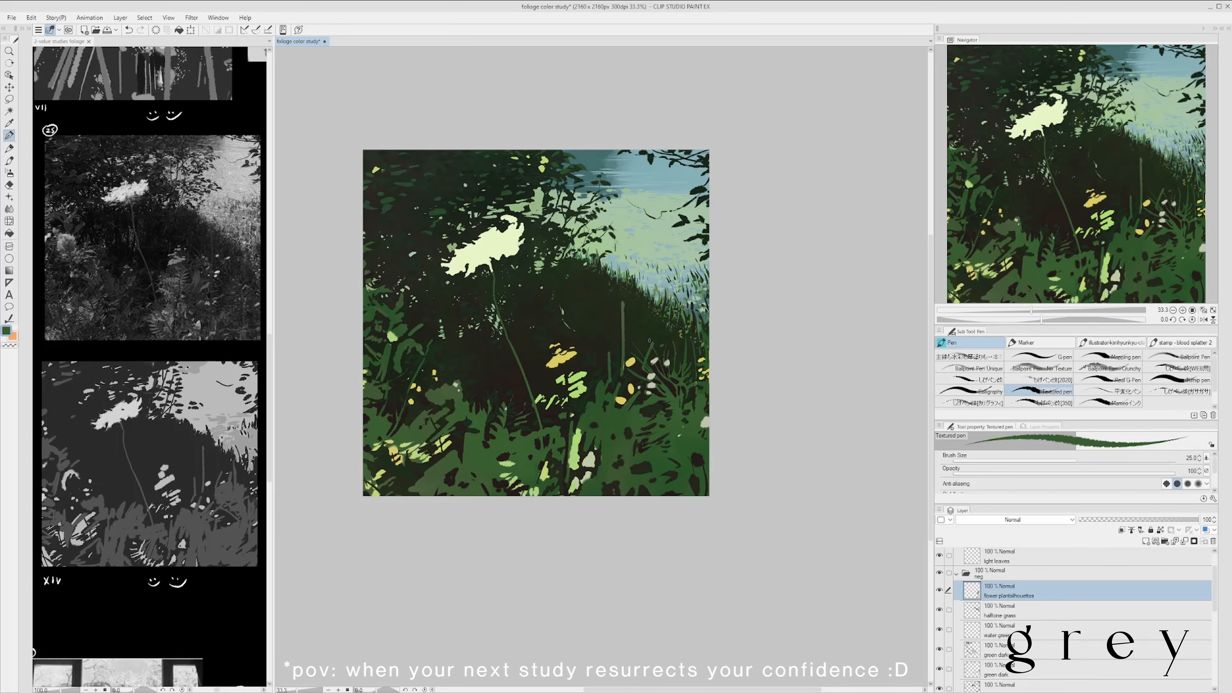
- Thicken and lengthen the tall green stem so it rises over the water, using a size 20 pen, and save
left_click(622, 369, "alt")
mouse_move(622, 367)
left_mouse_down()
mouse_move(608, 369)
mouse_move(625, 363)
left_mouse_up()
scroll(634, 272, "up", 2)
scroll(655, 335, "down", 2)
scroll(502, 320, "up", 2)
left_click(528, 353, "alt")
key("[")
scroll(529, 354, "down", 2)
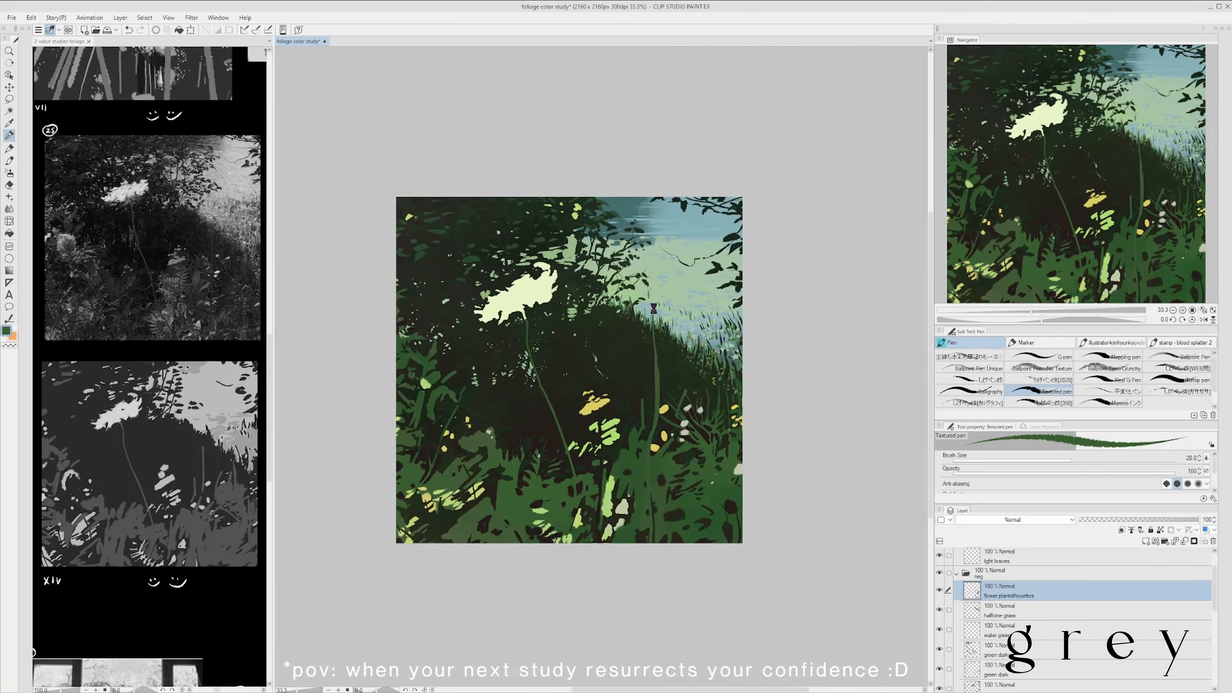
scroll(531, 315, "up", 2)
scroll(535, 306, "down", 2)
left_click_drag(535, 306, 524, 327)
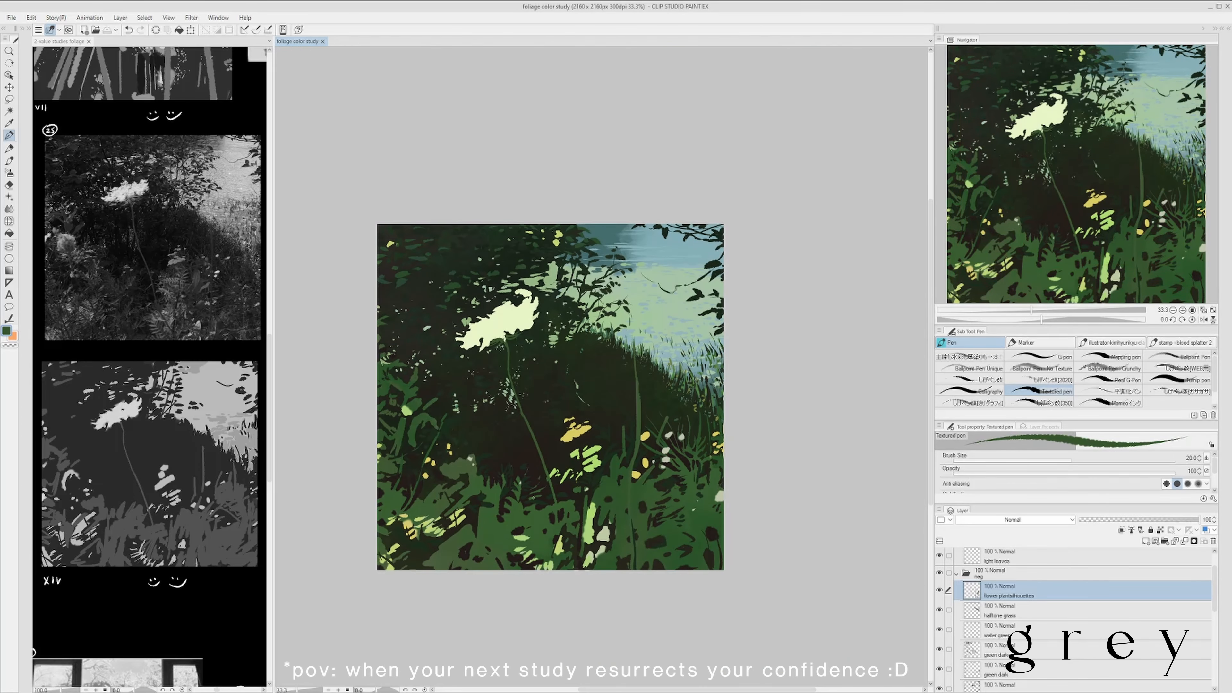
- Paint branching stems and leaves beneath the pale blossoms right of the tall stem, and save the study
left_click(674, 461, "alt")
key("ctrl+z")
left_click(639, 502, "alt")
mouse_move(676, 461)
left_mouse_down()
mouse_move(639, 502)
mouse_move(632, 456)
left_mouse_up()
left_click(639, 502, "alt")
left_click_drag(670, 517, 664, 485)
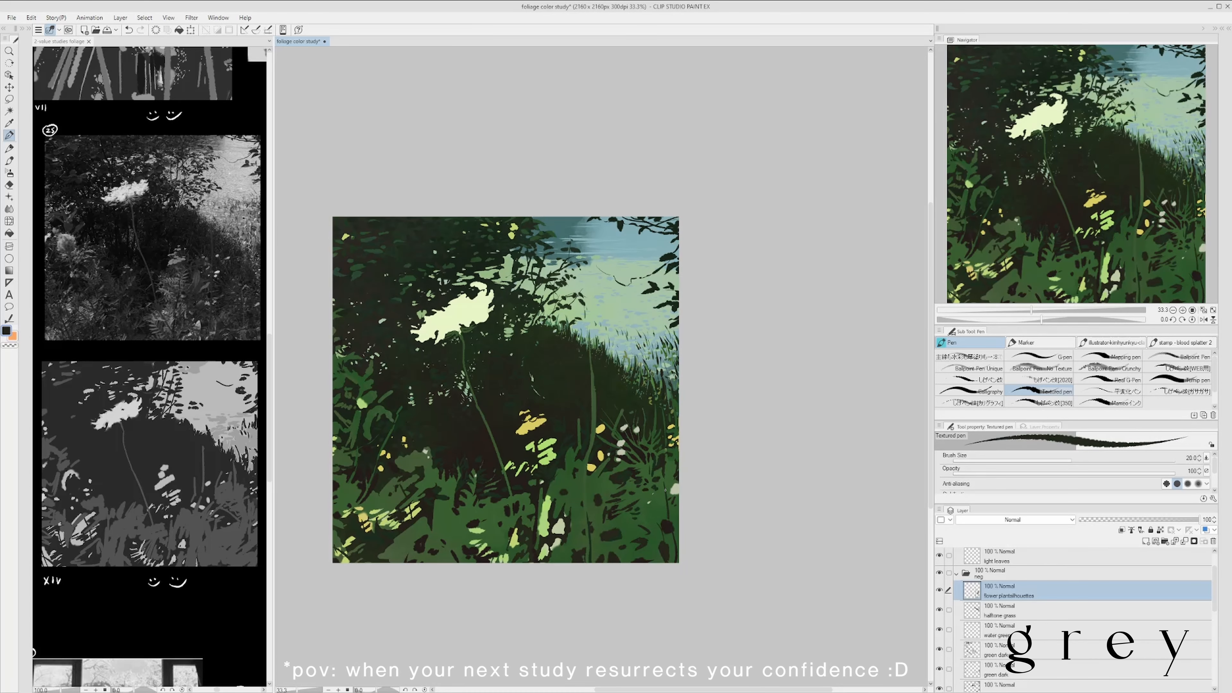
left_click(668, 525, "alt")
scroll(676, 438, "down", 1)
key("ctrl+s")
scroll(740, 427, "up", 1)
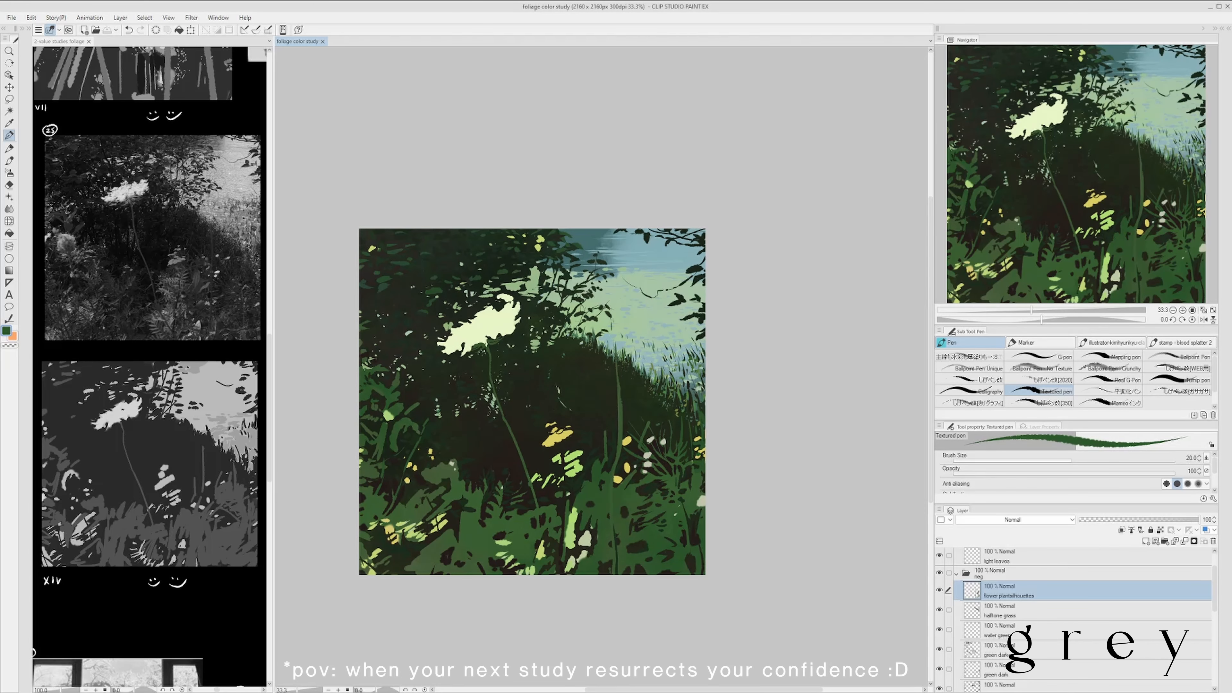
- Enlarge the pen and paint sampled teal dabs into the upper foliage and water on the water green layer
left_click(1119, 630)
left_click(1119, 611)
left_click(546, 287, "alt")
left_click_drag(534, 286, 566, 279)
key("bracketright")
key("bracketright")
mouse_move(565, 261)
left_mouse_down()
mouse_move(563, 285)
mouse_move(573, 270)
left_mouse_up()
key("ctrl+z")
scroll(565, 354, "down", 1)
left_click(1018, 630)
scroll(619, 255, "up", 1)
left_click(620, 271, "alt")
left_click_drag(696, 248, 728, 242)
scroll(727, 243, "down", 1)
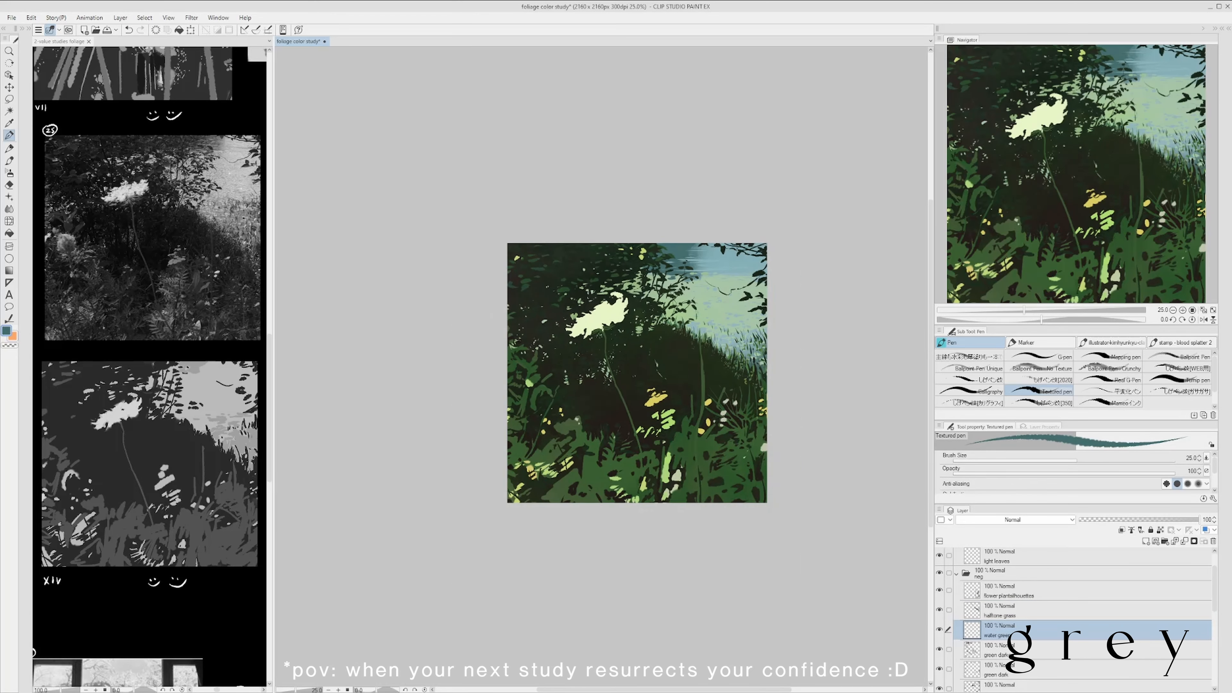
- Add light specks to the leaf gaps above the white flower on the water green layer, undoing the last stroke
scroll(637, 256, "up", 1)
scroll(720, 250, "down", 1)
scroll(769, 125, "up", 1)
scroll(669, 276, "down", 1)
scroll(722, 270, "up", 1)
scroll(582, 365, "down", 1)
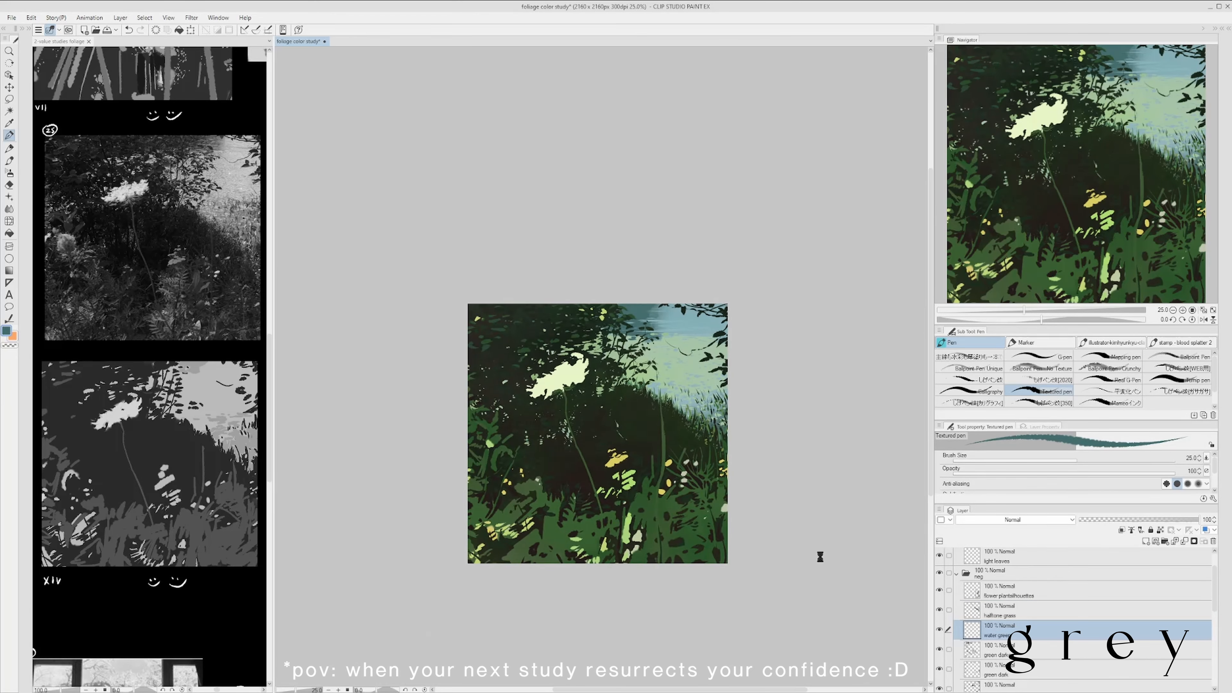
scroll(533, 335, "up", 1)
left_click(602, 362, "alt")
scroll(631, 384, "down", 1)
scroll(608, 368, "up", 3)
scroll(509, 350, "down", 2)
scroll(530, 357, "up", 2)
key("ctrl+z")
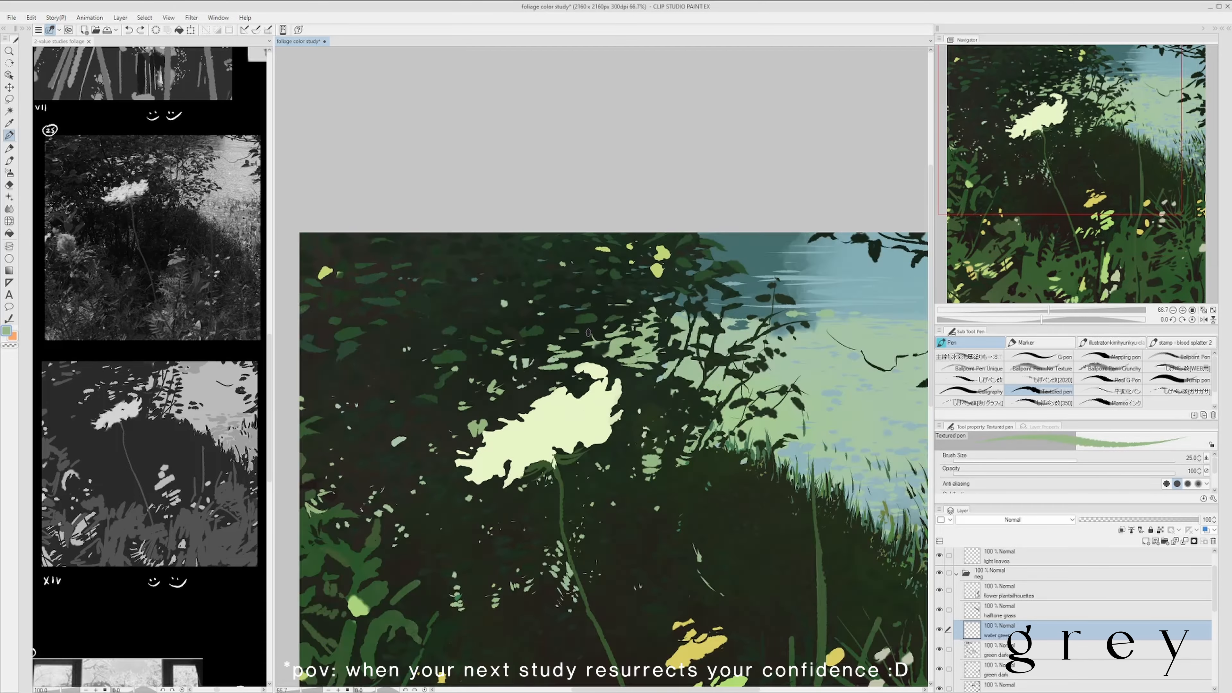
- Work sampled green and dark dabs around the white flower, trimming its curled upper petal
scroll(588, 333, "down", 1)
scroll(465, 320, "down", 1)
scroll(660, 255, "up", 1)
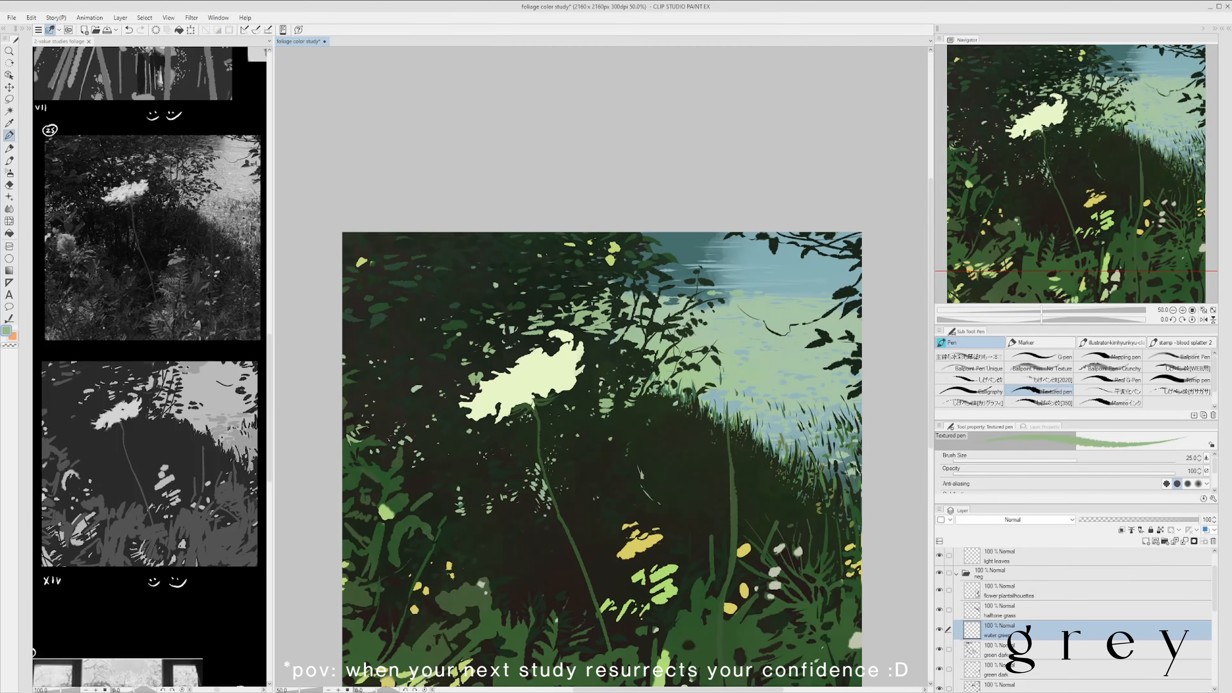
scroll(541, 291, "down", 2)
scroll(554, 287, "up", 2)
left_click(553, 297, "alt")
left_click_drag(515, 359, 568, 329)
scroll(567, 329, "up", 1)
scroll(545, 280, "down", 2)
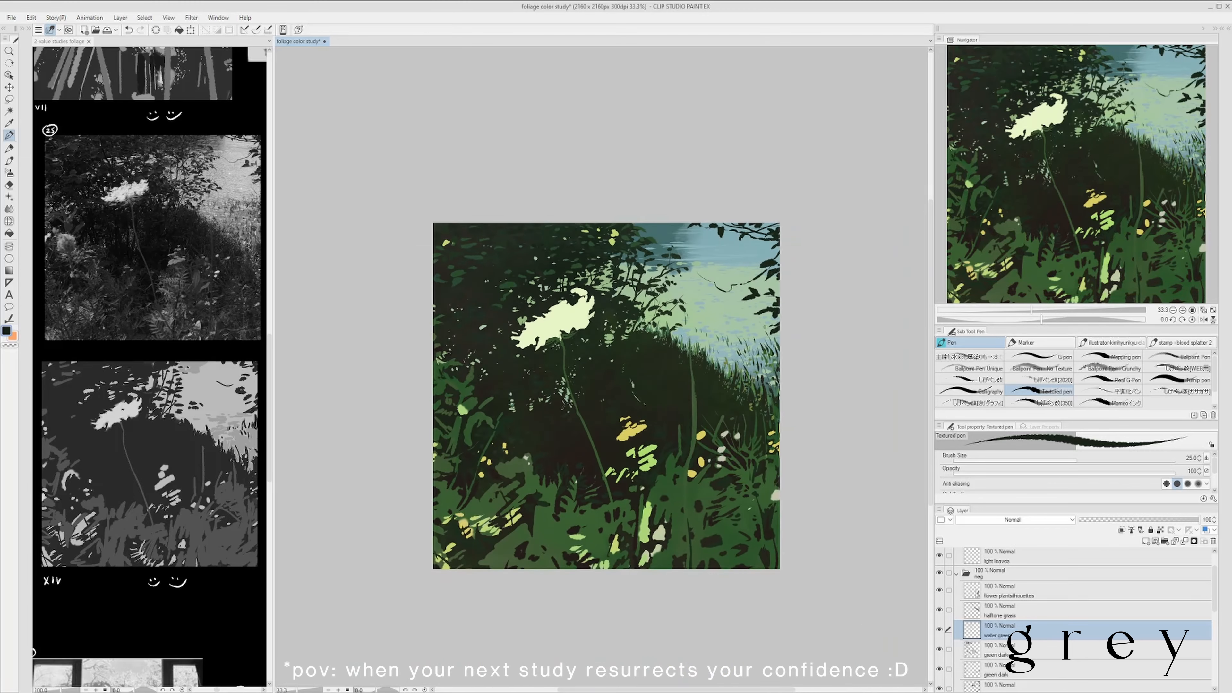
scroll(606, 396, "down", 1)
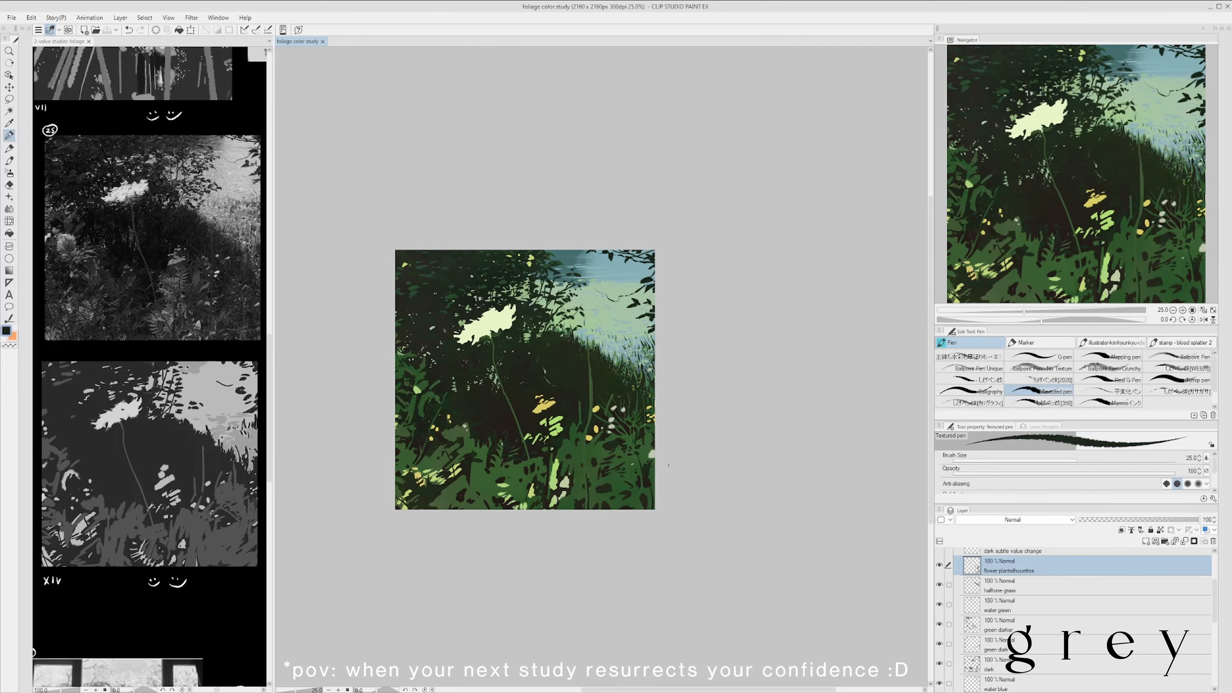
- Reshape the tall stem right of the yellow accents with a gentle curve on the flower plant silhouettes layer
left_click(584, 470, "alt")
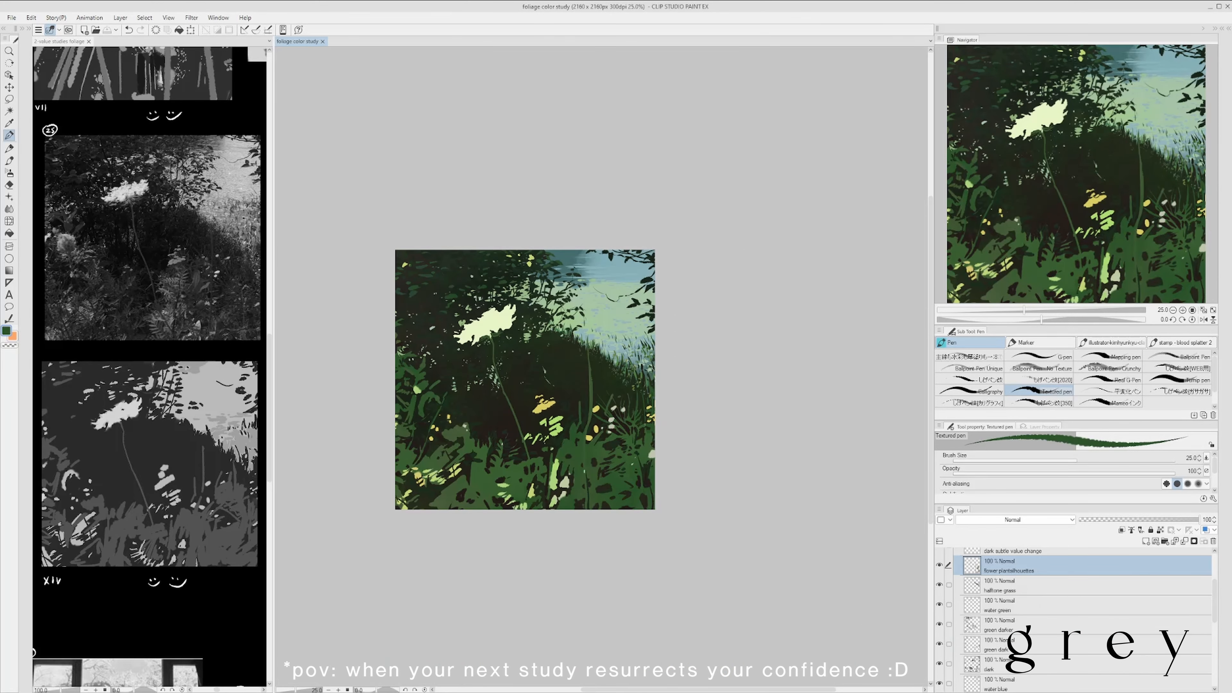
scroll(577, 419, "up", 2)
key("ctrl+z")
left_click(572, 431, "alt")
left_click(569, 439, "alt")
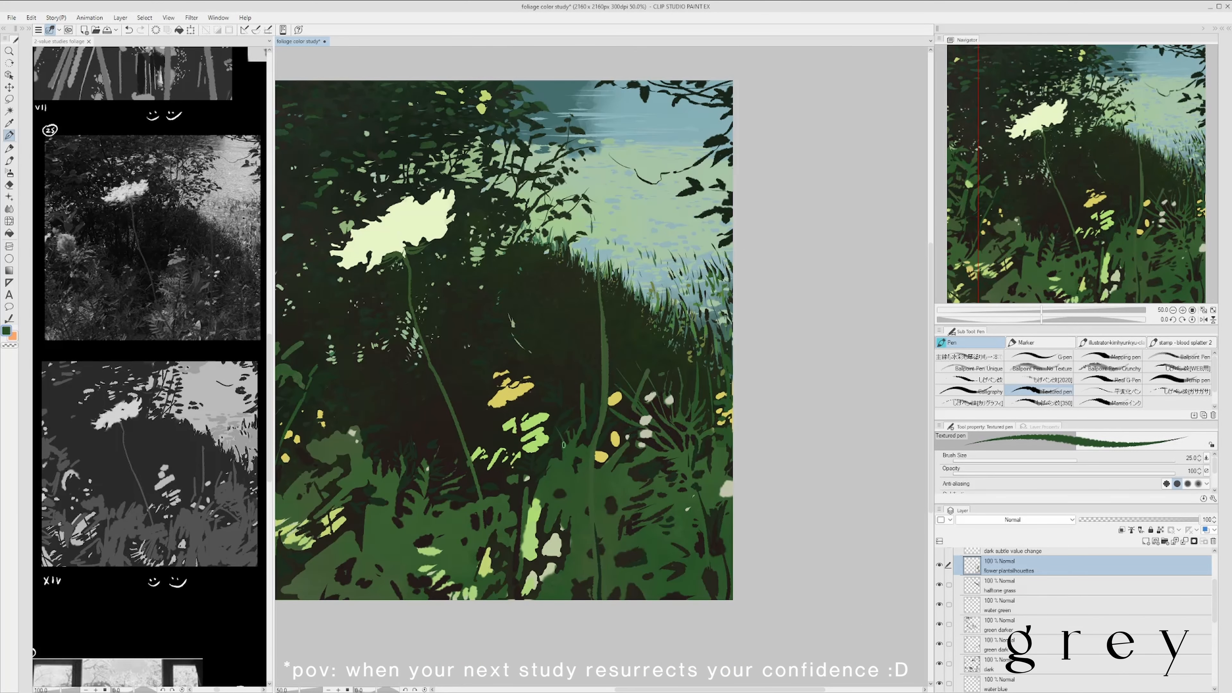
scroll(568, 439, "down", 2)
scroll(556, 473, "up", 2)
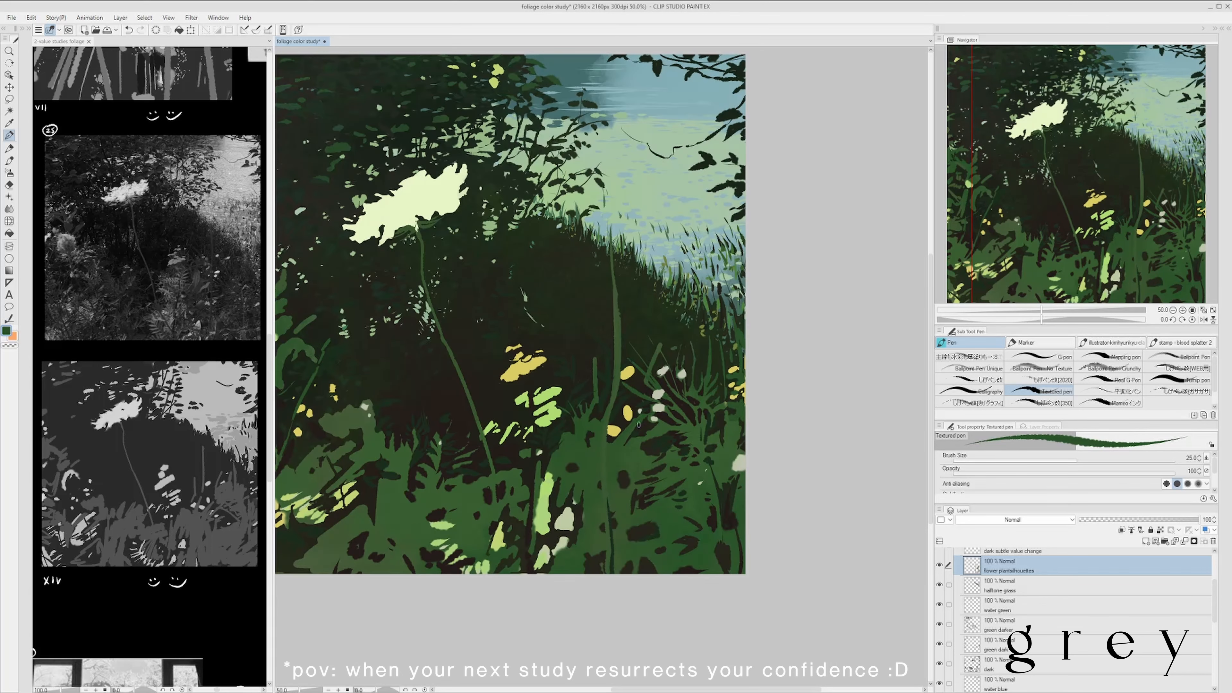
scroll(639, 425, "down", 1)
scroll(603, 445, "up", 1)
scroll(539, 364, "down", 1)
- Paint a small yellow flower with separate petals beside the base of the tall stem
left_click(605, 430, "alt")
left_click(600, 429, "alt")
mouse_move(605, 426)
left_mouse_down()
mouse_move(608, 436)
mouse_move(623, 422)
left_mouse_up()
scroll(677, 391, "up", 1)
left_click(597, 373, "alt")
scroll(640, 396, "down", 1)
left_click_drag(619, 427, 623, 429)
scroll(621, 425, "up", 1)
scroll(634, 415, "down", 1)
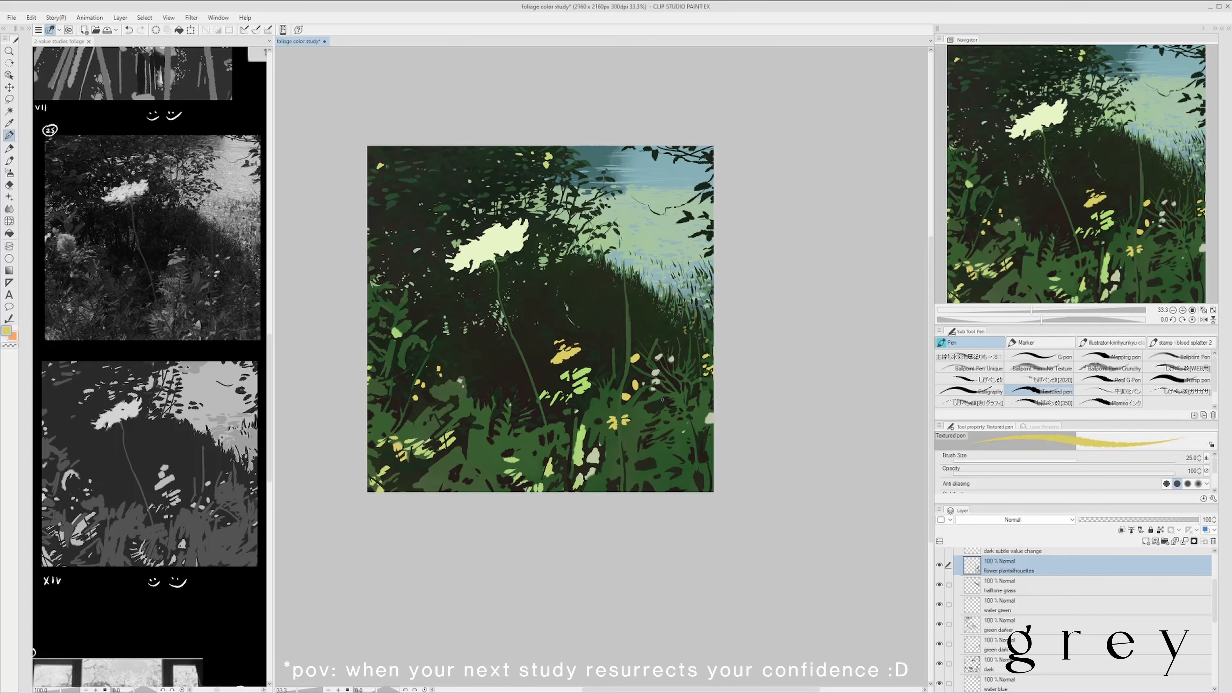
scroll(654, 406, "up", 1)
scroll(714, 391, "down", 1)
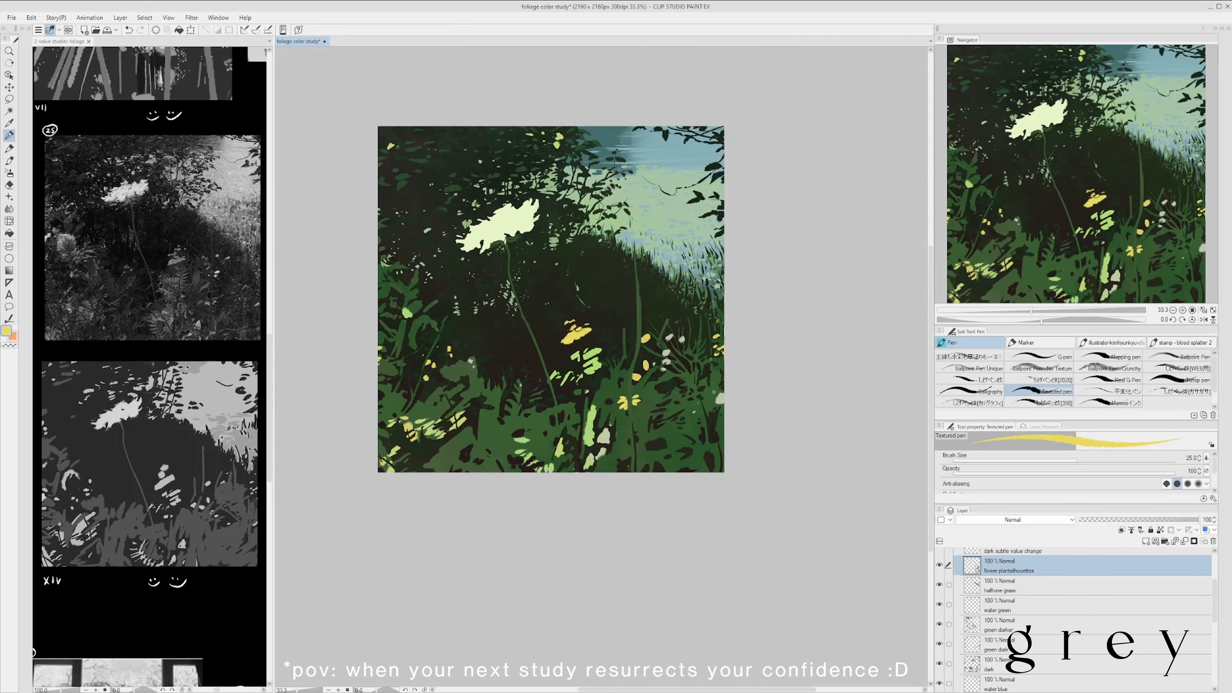
- Refine the pale blossoms on the right-hand plant with sampled green and pale grey strokes
scroll(641, 361, "up", 1)
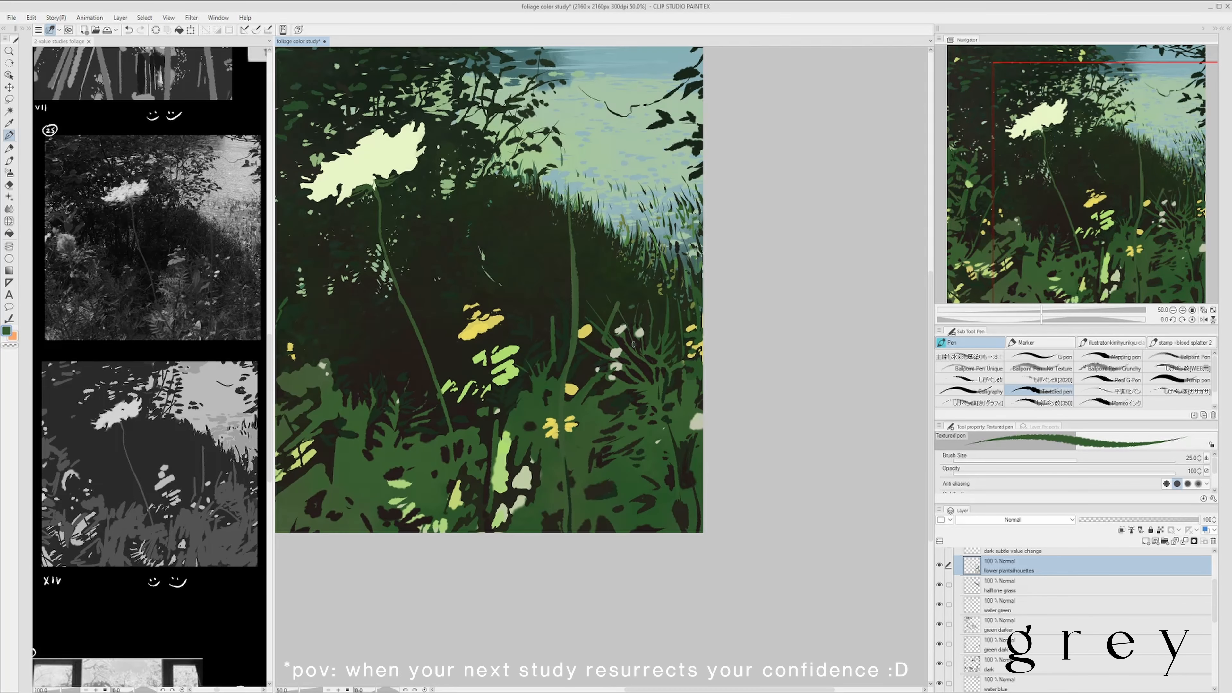
scroll(633, 349, "down", 1)
scroll(630, 347, "up", 1)
left_click(627, 345, "alt")
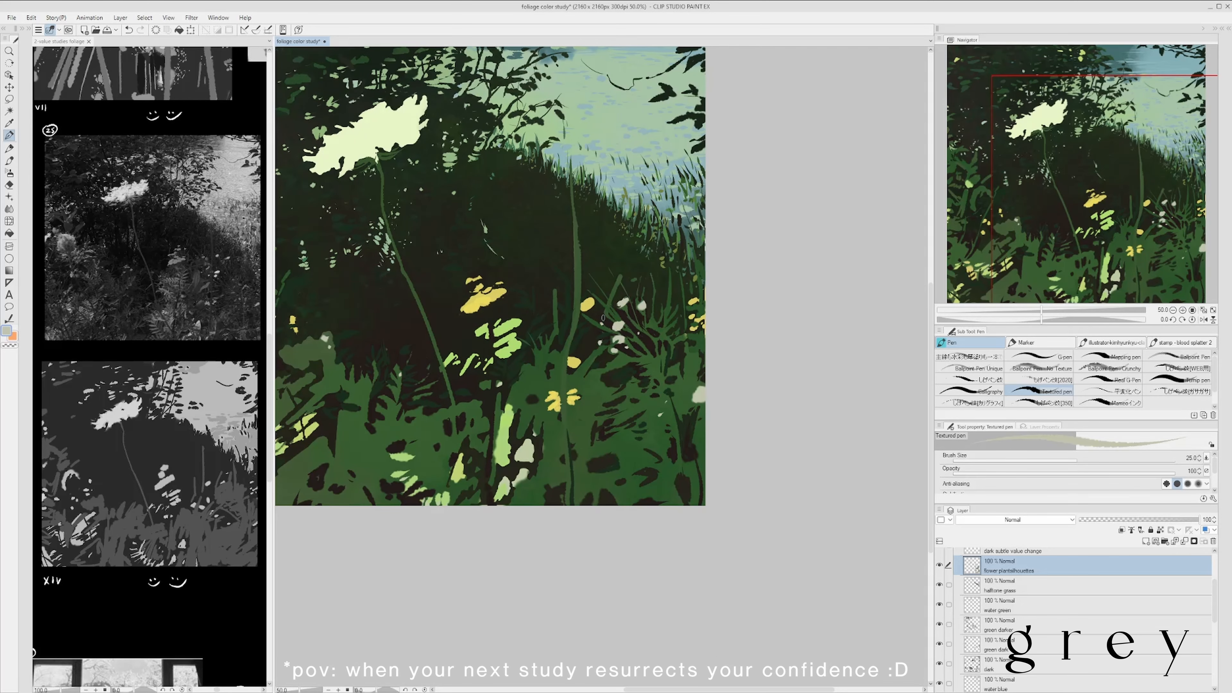
- Extend the right-hand plant with more thin green stems and leaf strokes around the pale blossoms
scroll(609, 322, "down", 1)
scroll(582, 352, "up", 1)
scroll(640, 369, "down", 1)
scroll(630, 320, "up", 1)
left_click_drag(654, 303, 671, 362)
left_click(676, 362, "alt")
left_click_drag(710, 434, 691, 371)
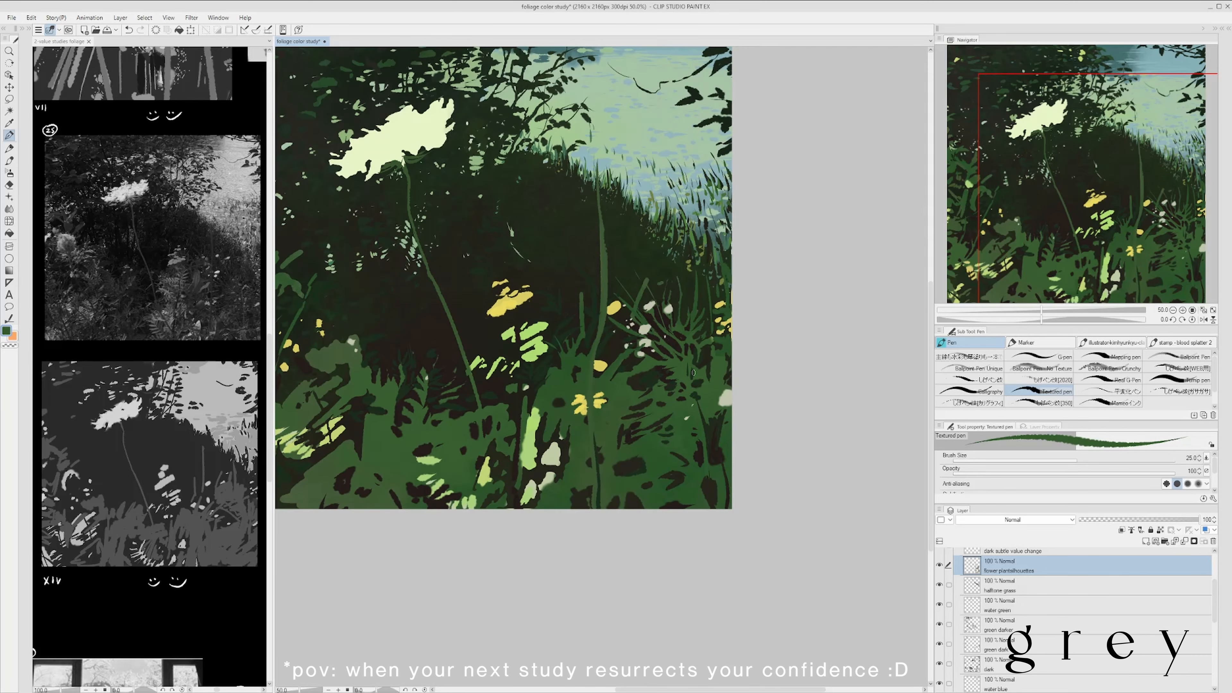
- Add small leaf strokes in sampled green and dark tones around the foot of the focal flower's stem
scroll(731, 320, "down", 1)
left_click(547, 431, "alt")
mouse_move(520, 392)
left_mouse_down()
mouse_move(548, 429)
mouse_move(526, 461)
left_mouse_up()
left_click(560, 447, "alt")
scroll(540, 454, "down", 1)
scroll(546, 444, "up", 1)
left_click(520, 455, "alt")
scroll(581, 351, "down", 1)
scroll(555, 383, "up", 1)
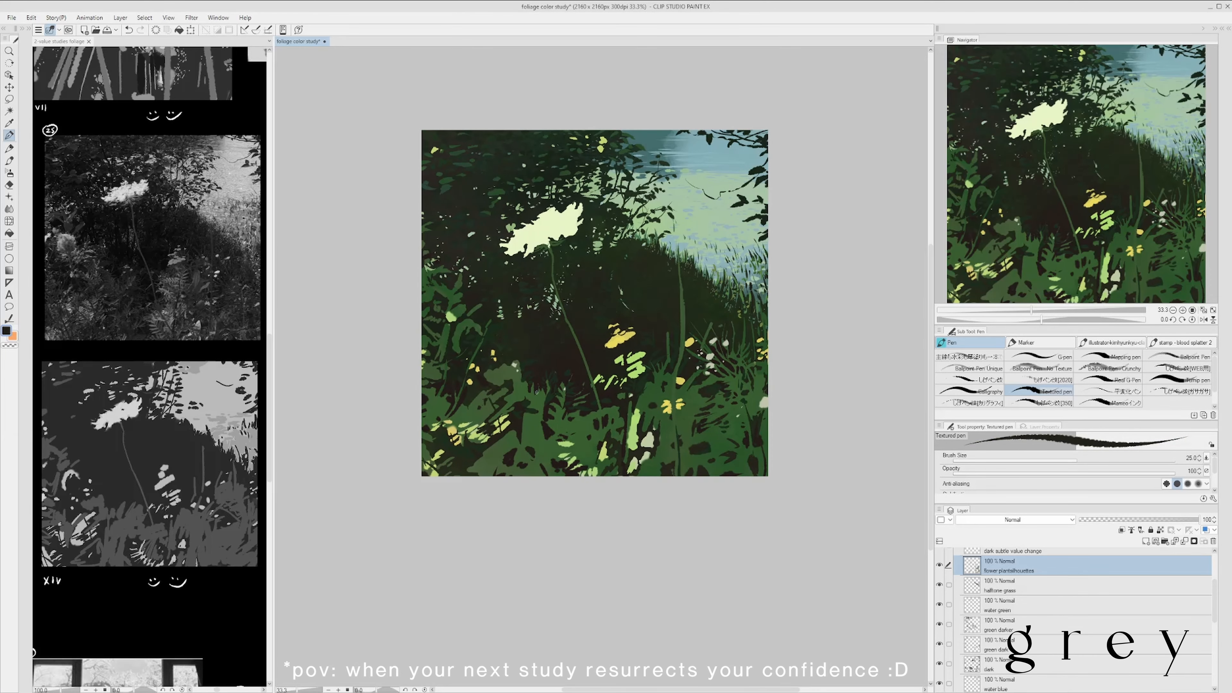
- Carve fern-like leaf shapes into the foliage left of the focal stem's base with dark strokes, and save the file
mouse_move(536, 392)
left_mouse_down()
mouse_move(529, 410)
mouse_move(507, 411)
left_mouse_up()
left_click(530, 414, "alt")
left_click(529, 397, "alt")
scroll(526, 413, "down", 1)
scroll(540, 396, "up", 1)
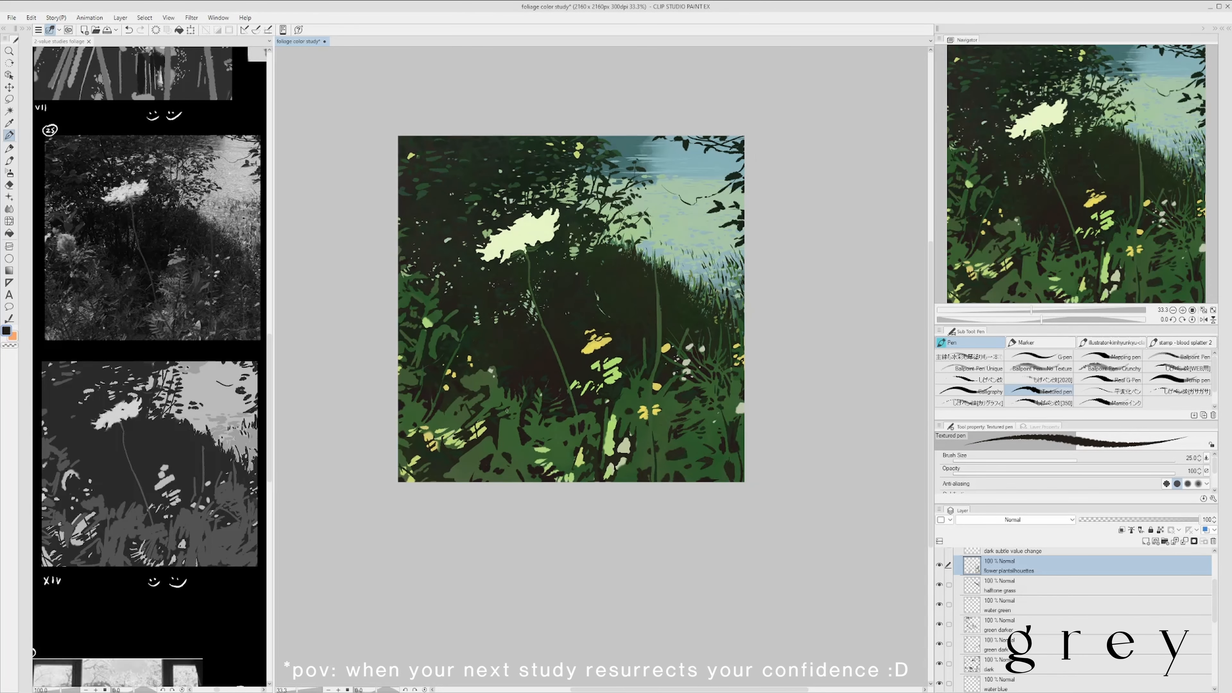
key("ctrl+s")
left_click_drag(506, 364, 527, 376)
left_click(512, 402, "alt")
scroll(533, 344, "down", 1)
scroll(561, 333, "up", 1)
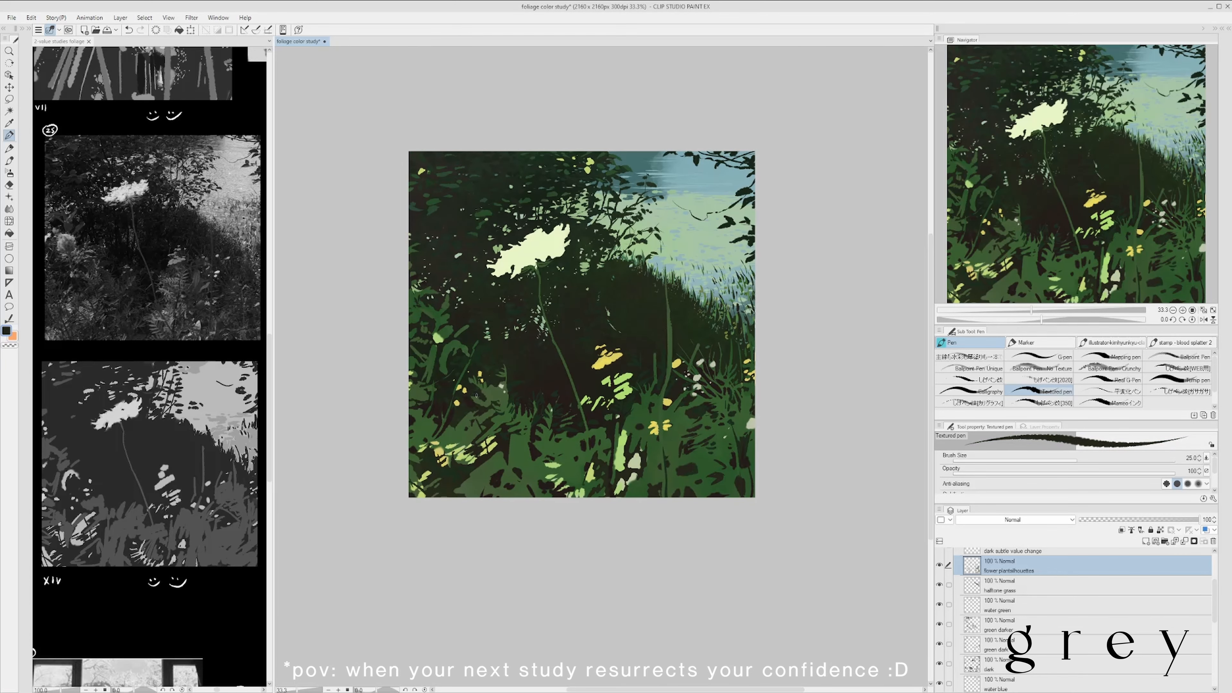
scroll(480, 396, "down", 1)
scroll(550, 259, "up", 1)
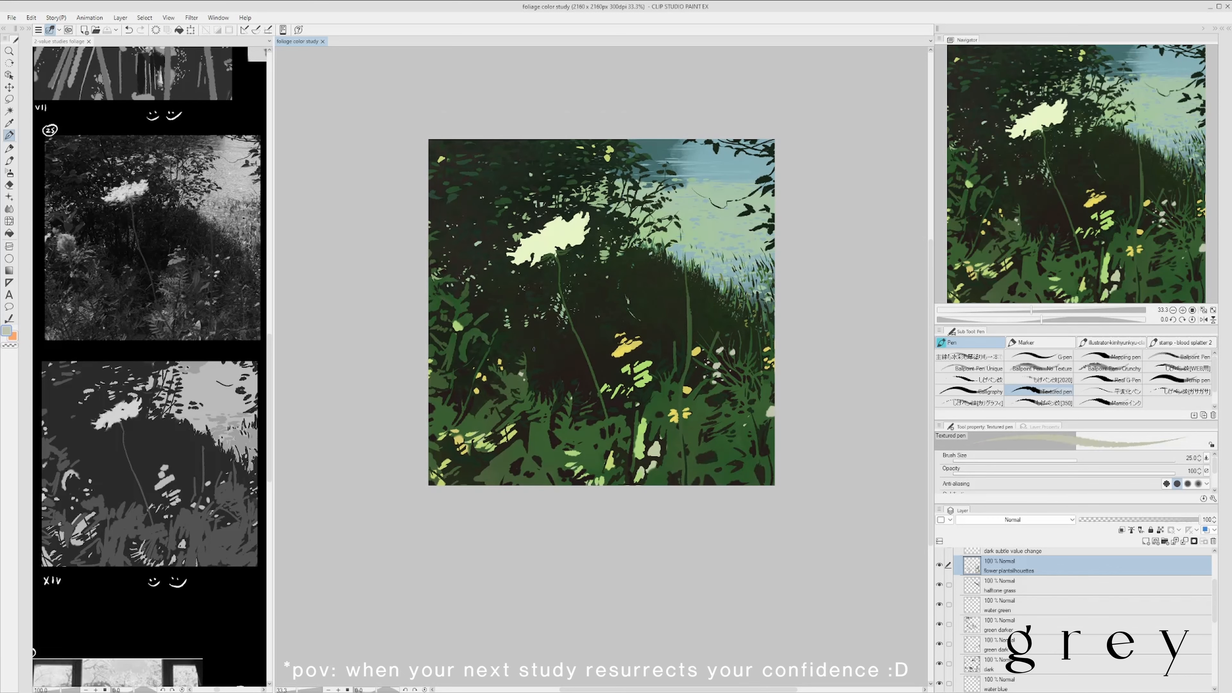
- Set the brush size to 40, then dot pale grey blossoms left of the focal stem's base and trim them with dark strokes
scroll(508, 347, "down", 1)
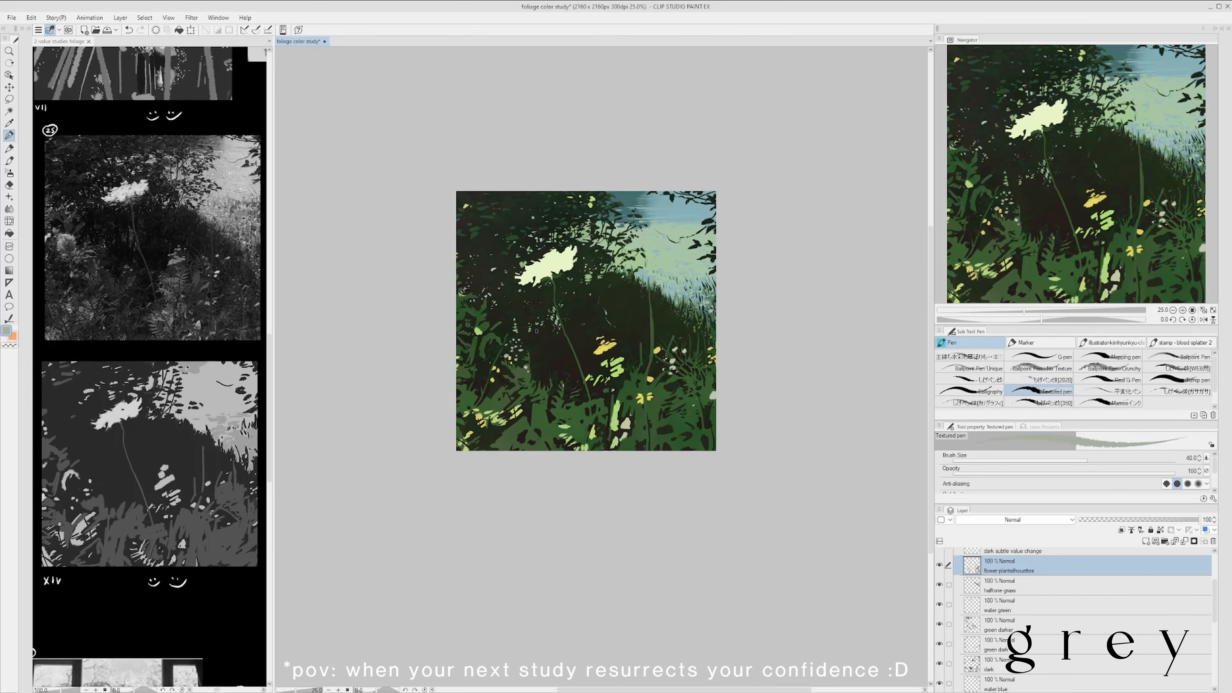
scroll(580, 380, "up", 1)
scroll(580, 380, "down", 1)
scroll(614, 350, "up", 1)
left_click(614, 354, "alt")
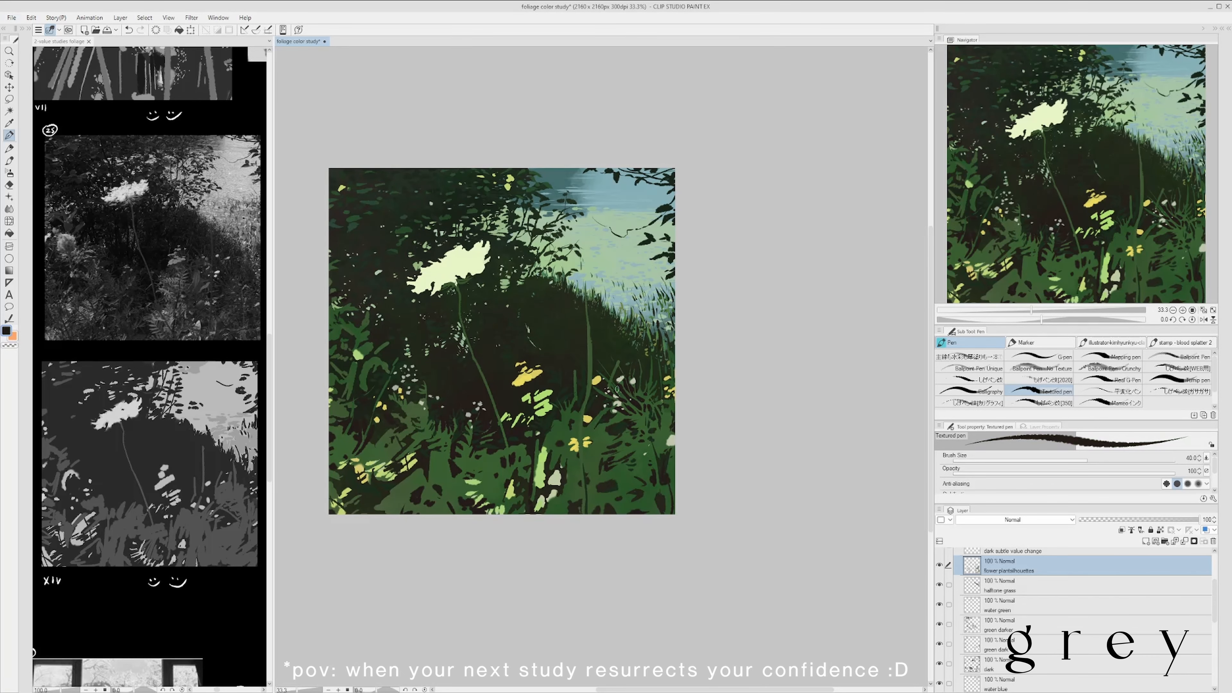
left_click_drag(618, 398, 624, 390)
scroll(623, 390, "down", 1)
scroll(606, 451, "up", 1)
left_click(594, 437, "alt")
scroll(538, 383, "down", 1)
scroll(507, 380, "up", 1)
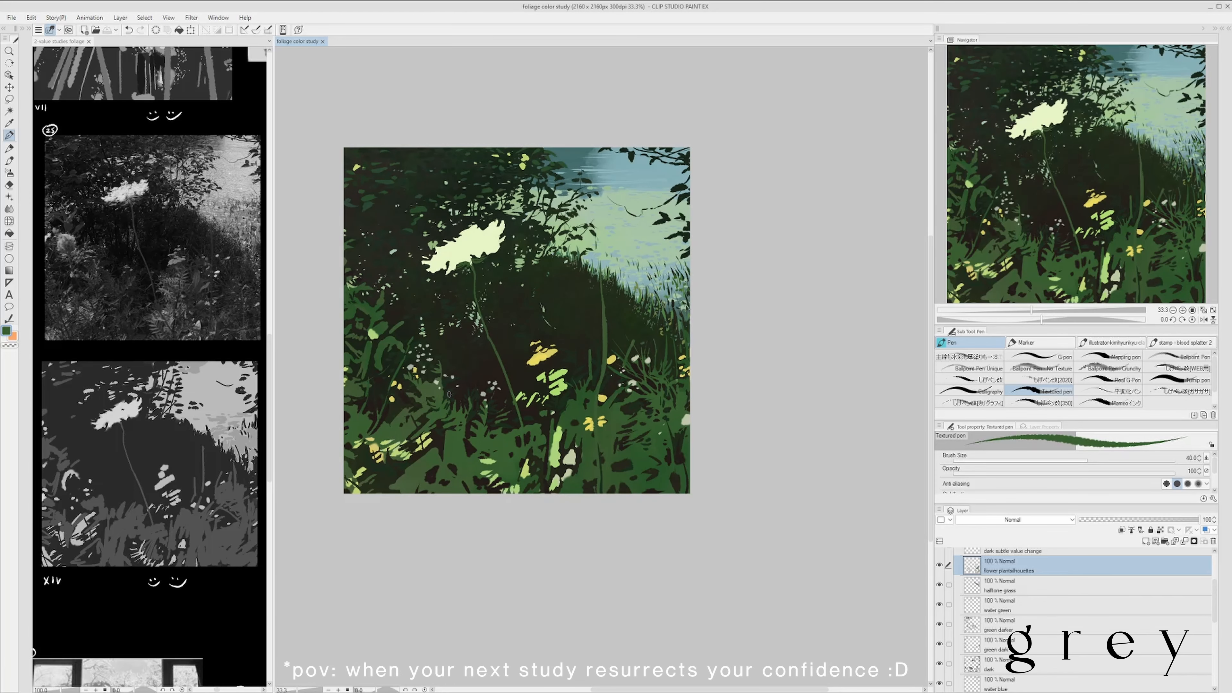
- Add pale blossoms to the foliage on the painting's left side, shape the surrounding leaves with green and dark strokes, and save
left_click_drag(445, 397, 459, 370)
scroll(511, 312, "down", 1)
scroll(447, 330, "up", 1)
scroll(489, 317, "down", 1)
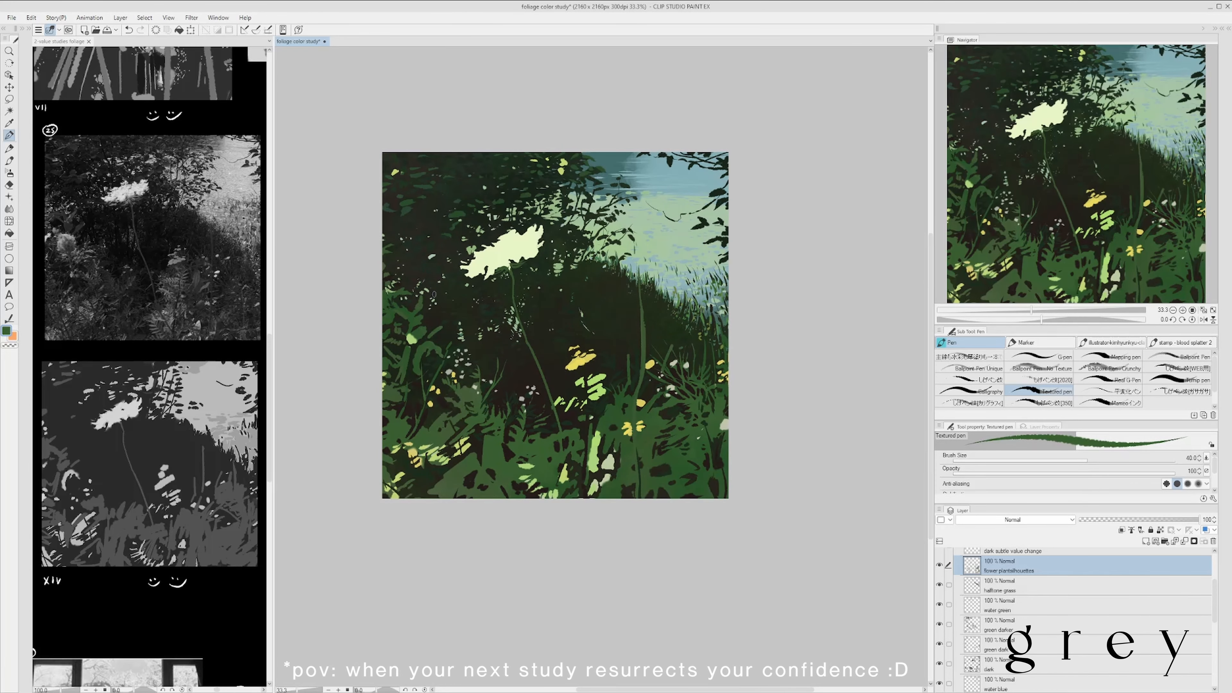
scroll(437, 359, "down", 1)
scroll(417, 389, "up", 1)
left_click(437, 374, "alt")
scroll(456, 359, "down", 1)
scroll(456, 393, "up", 1)
left_click(465, 363, "alt")
left_click_drag(465, 412, 482, 405)
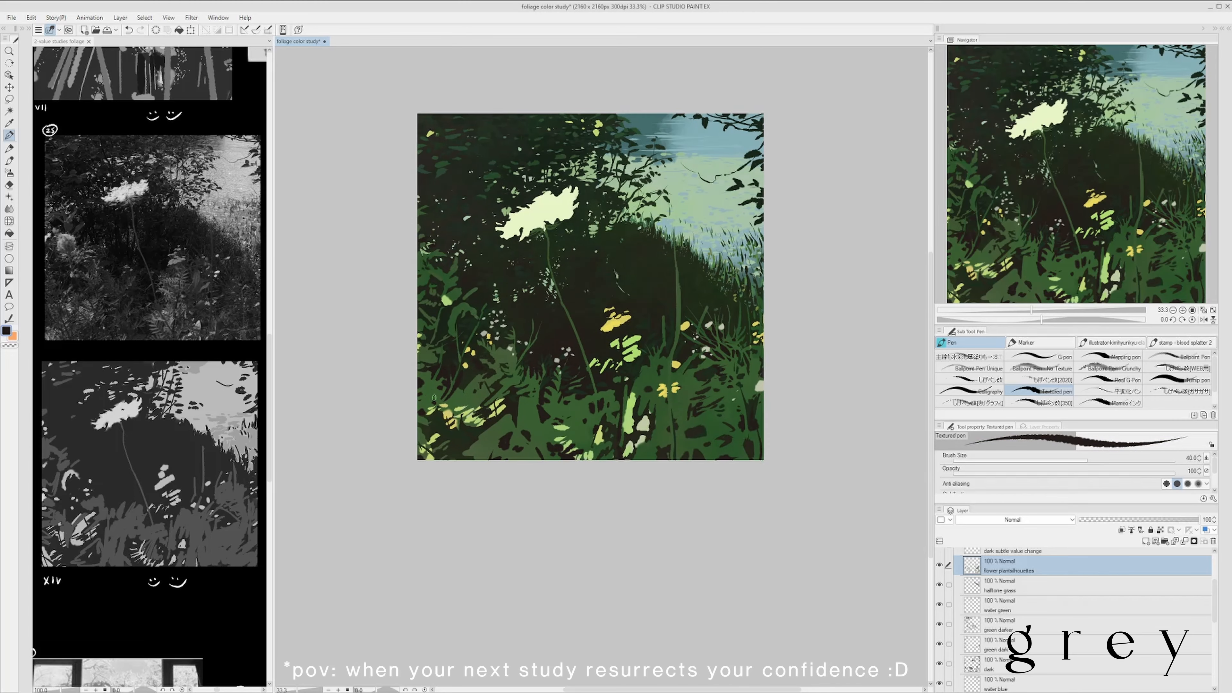
scroll(512, 407, "down", 1)
key("ctrl+s")
scroll(512, 432, "up", 1)
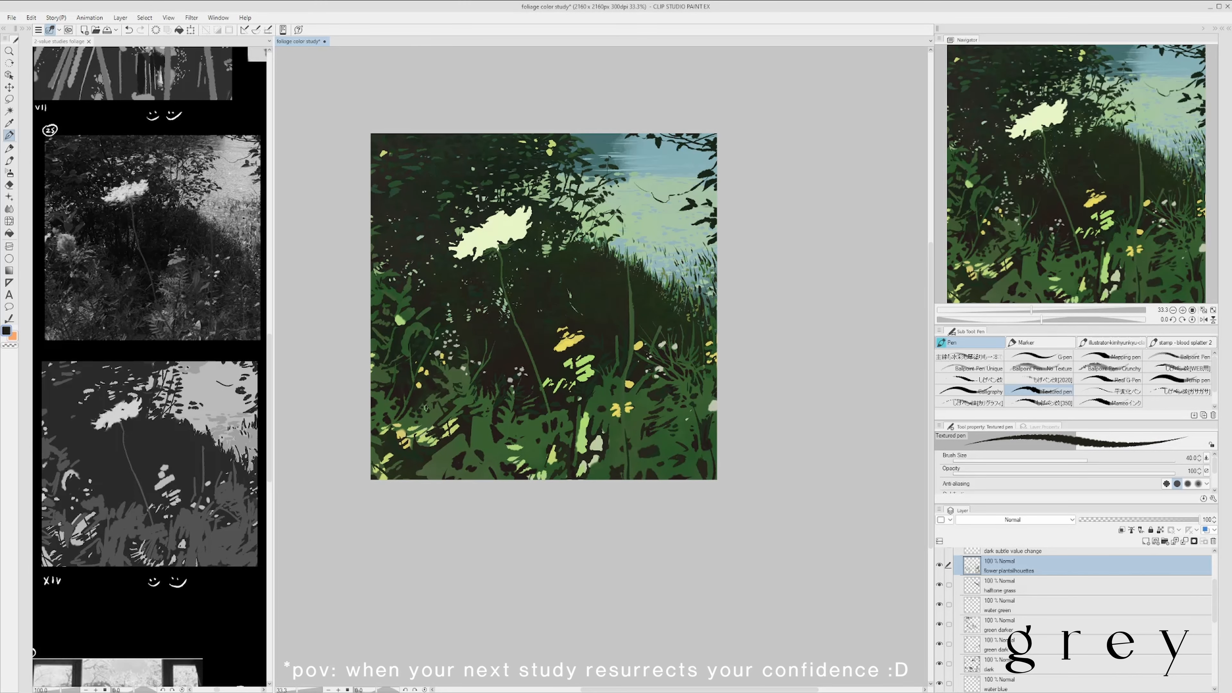
- Paint sampled yellow-green highlight strokes across the lower-left foliage and save the file
scroll(436, 395, "down", 1)
scroll(429, 422, "up", 1)
left_click(422, 441, "alt")
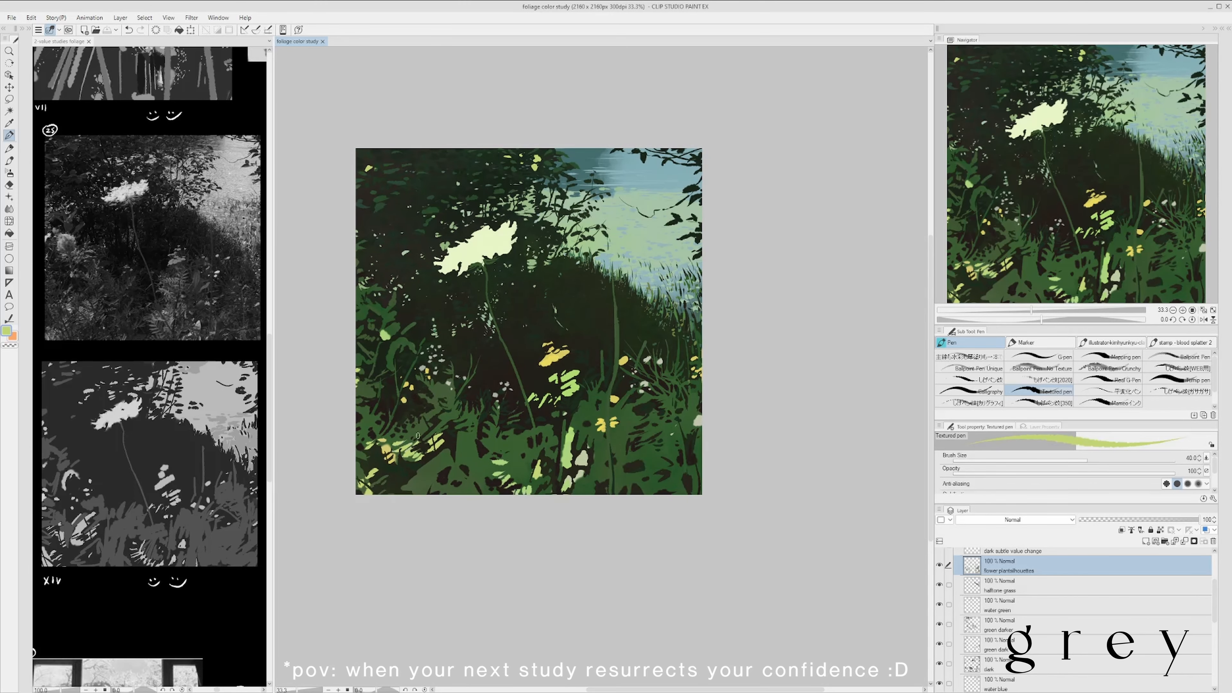
scroll(422, 441, "down", 1)
scroll(460, 423, "up", 1)
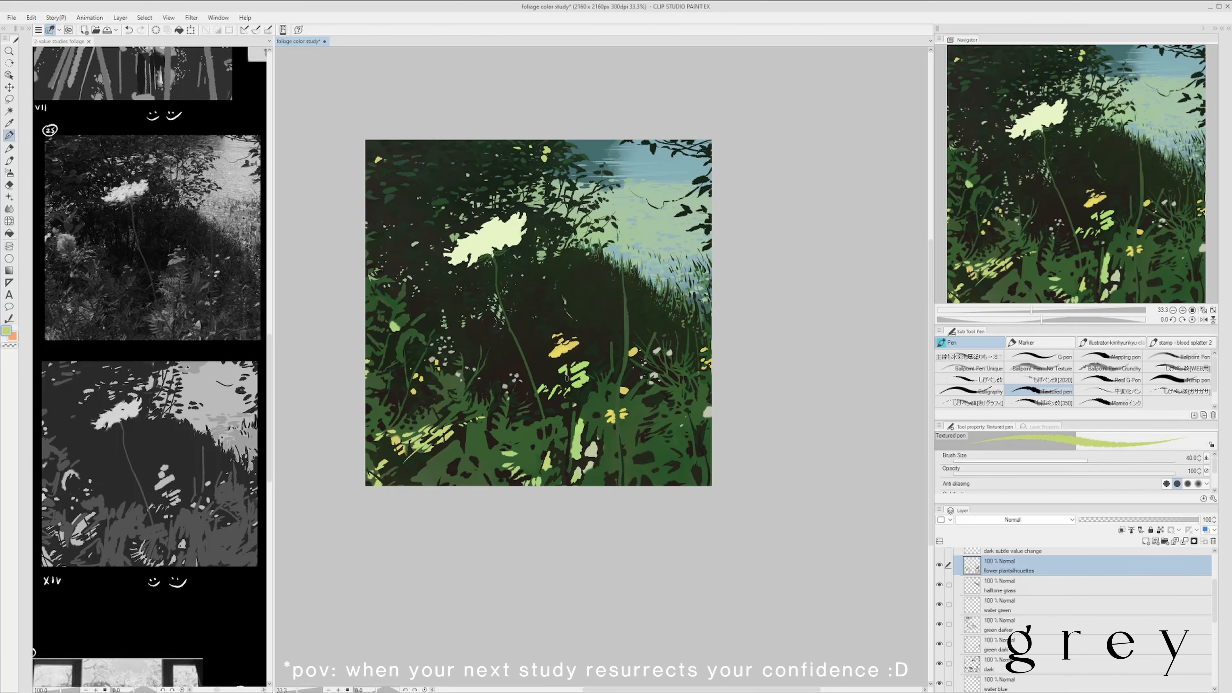
key("ctrl+s")
scroll(503, 449, "down", 1)
scroll(465, 427, "up", 1)
scroll(489, 436, "down", 1)
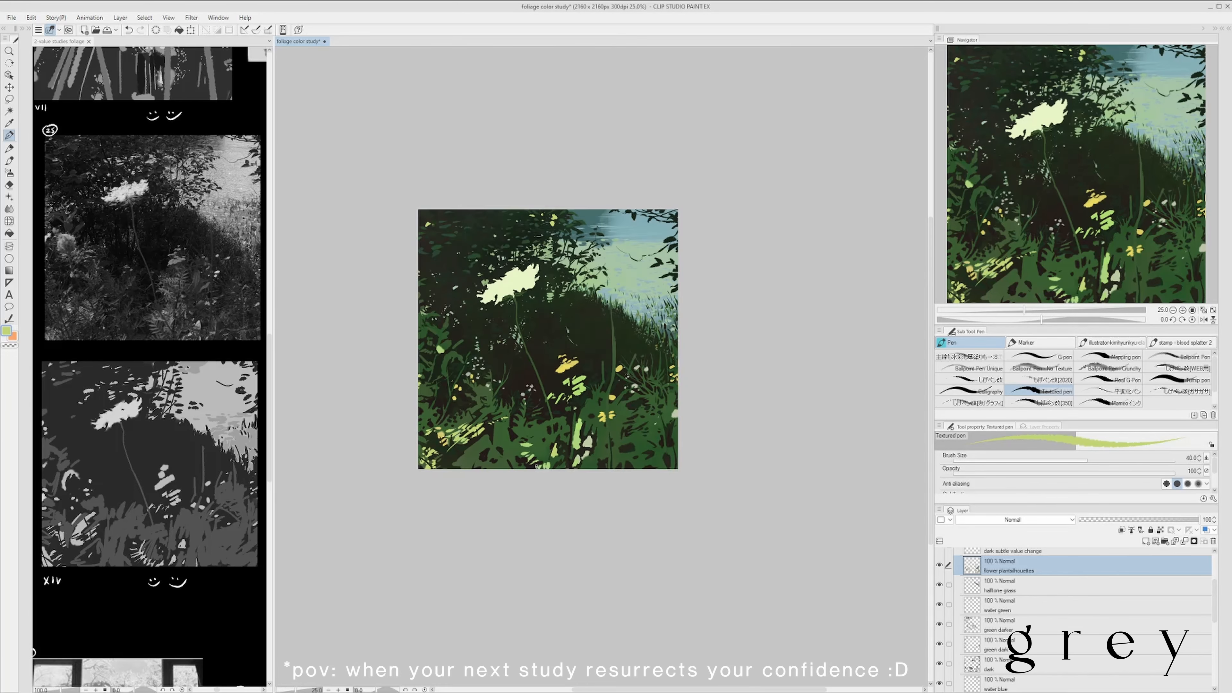
- Break up the bright green patches at the lower centre with sampled green leaf strokes
scroll(514, 451, "up", 1)
left_click(518, 441, "alt")
left_click(549, 435, "alt")
mouse_move(521, 440)
left_mouse_down()
mouse_move(517, 455)
mouse_move(567, 447)
mouse_move(523, 452)
left_mouse_up()
left_click(564, 448, "alt")
left_click(536, 449, "alt")
mouse_move(513, 468)
left_mouse_down()
mouse_move(560, 449)
mouse_move(538, 481)
left_mouse_up()
left_click(553, 456, "alt")
scroll(577, 457, "down", 1)
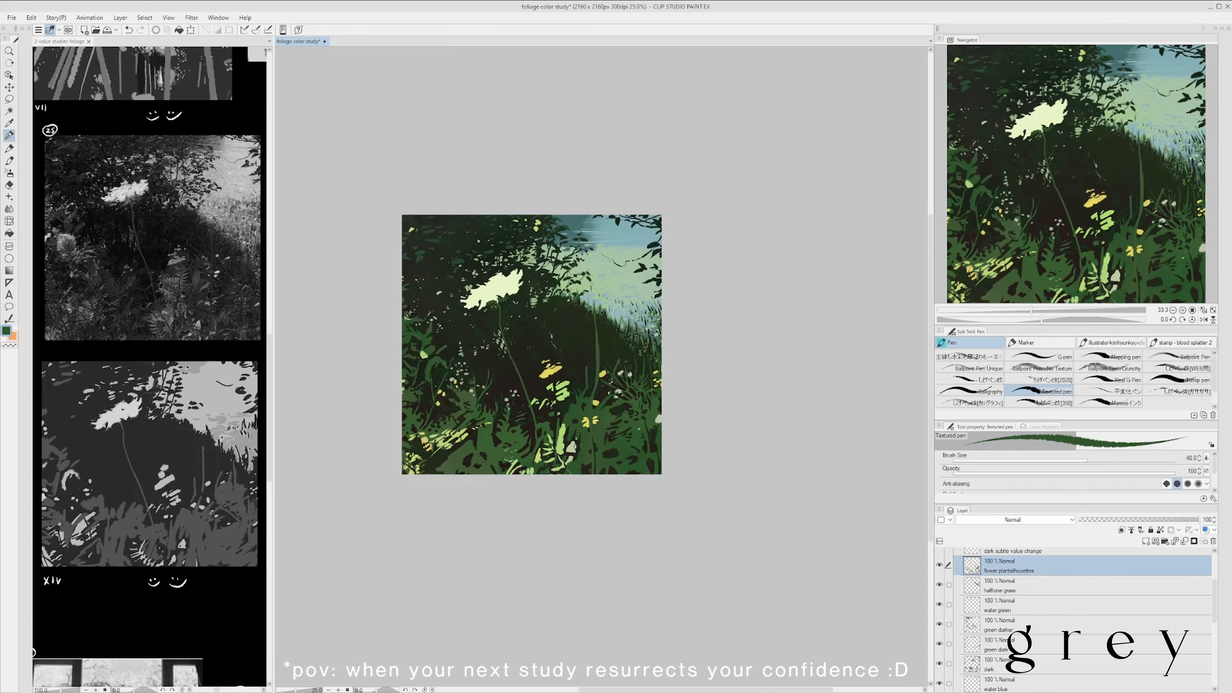
- Paint a bright green fern frond with paired leaflets beside the pale shape at the lower centre
scroll(575, 456, "up", 2)
left_click_drag(561, 433, 555, 461)
scroll(563, 411, "down", 1)
left_click(552, 412, "alt")
left_click(551, 432, "alt")
mouse_move(554, 419)
left_mouse_down()
mouse_move(548, 439)
mouse_move(575, 448)
left_mouse_up()
left_click(563, 444, "alt")
left_click(575, 435, "alt")
left_click_drag(584, 415, 577, 448)
- Undo the last three fern strokes and repaint the frond's leaflets in light green
key("ctrl+z")
key("ctrl+z")
key("ctrl+z")
left_click(562, 439, "alt")
scroll(575, 427, "down", 1)
left_click(577, 429, "alt")
scroll(578, 420, "up", 1)
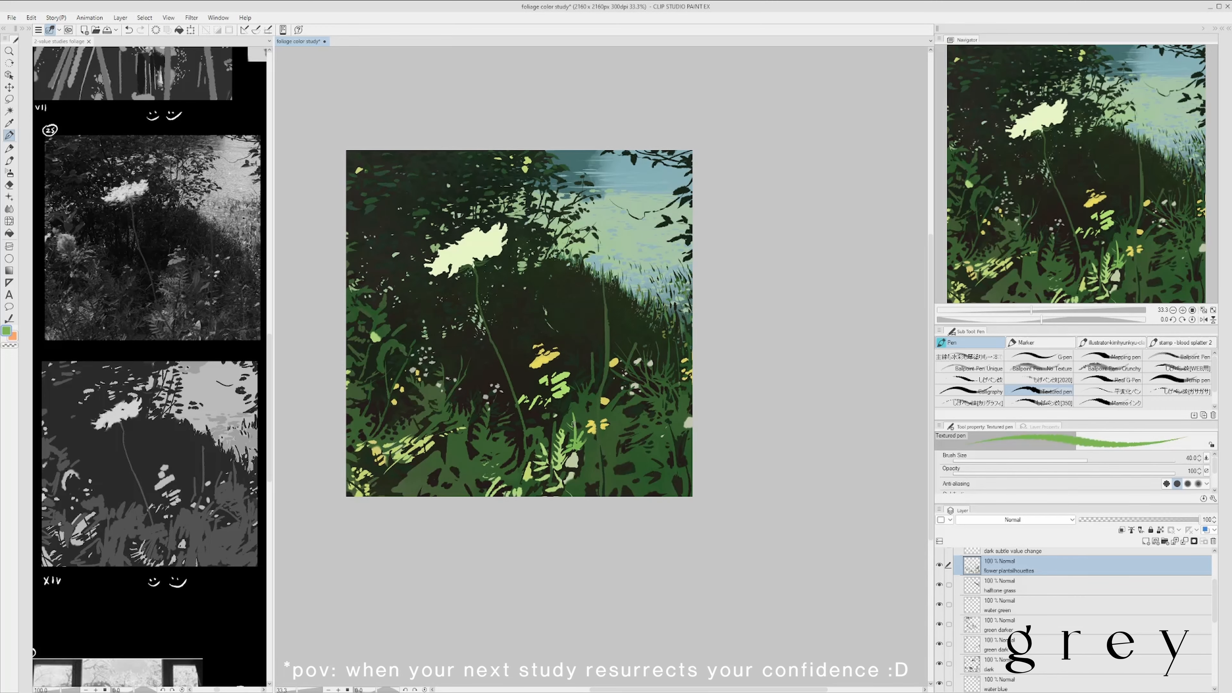
- Cut dark gaps into the lower-left foliage to separate the leaves and the yellow-green highlights
scroll(571, 425, "down", 3)
scroll(567, 422, "up", 3)
scroll(558, 417, "down", 1)
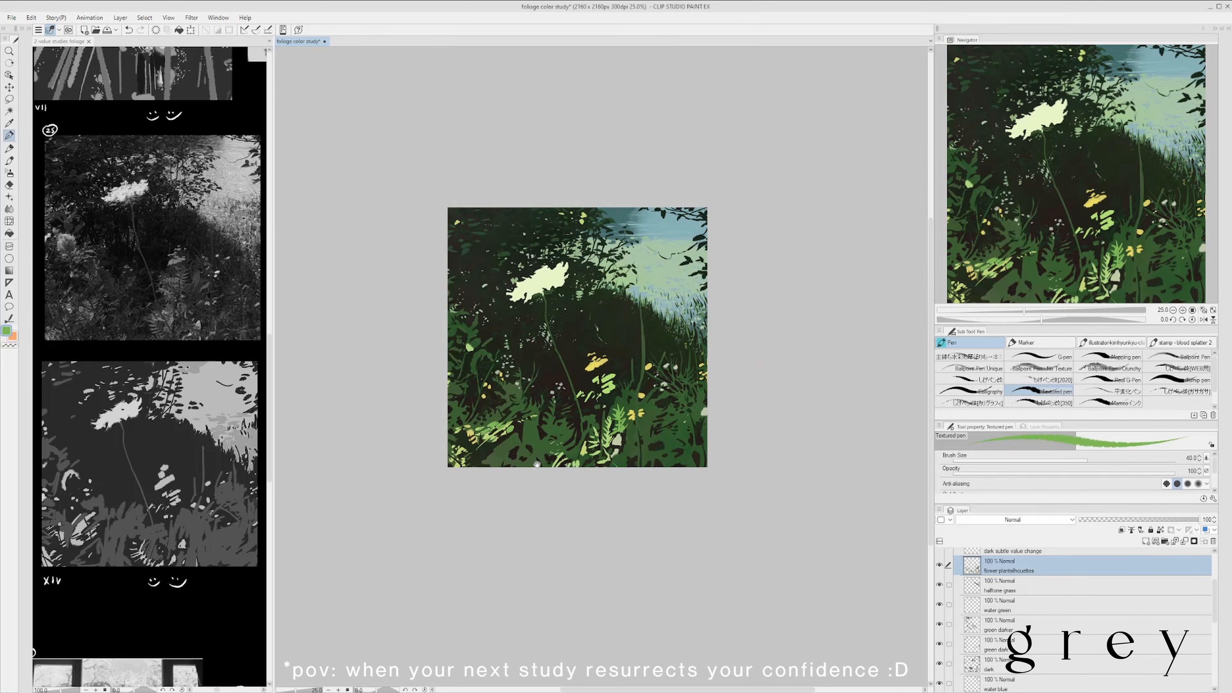
scroll(534, 468, "up", 2)
scroll(509, 510, "down", 1)
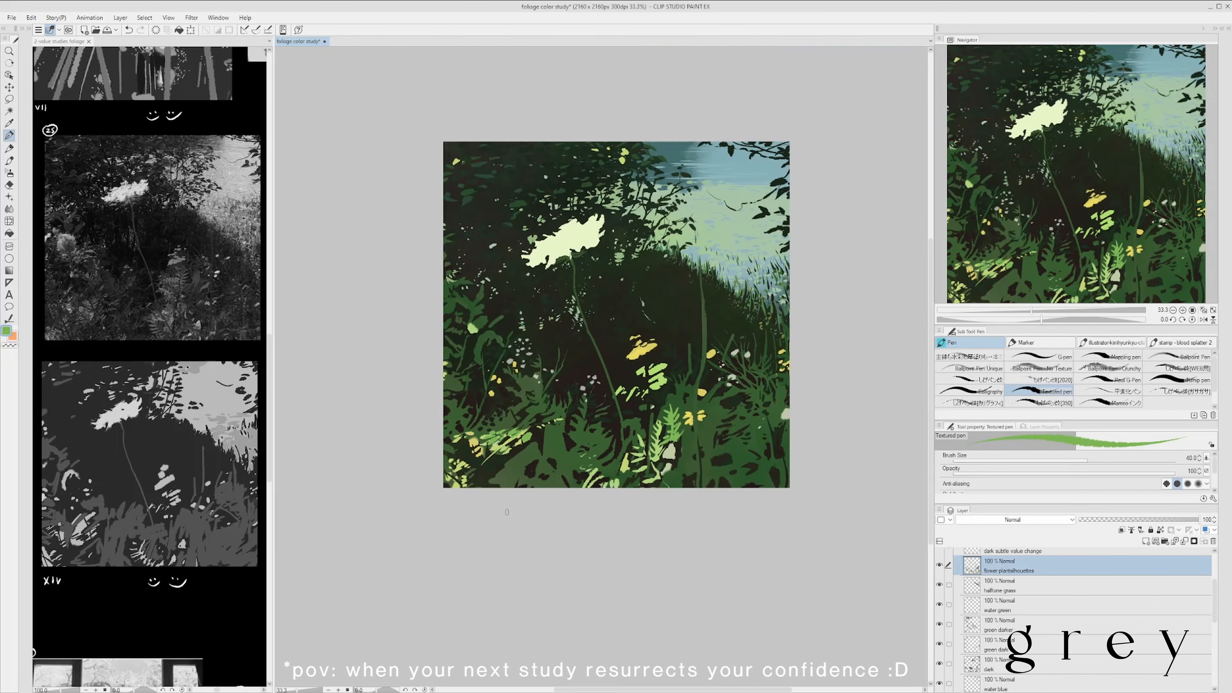
scroll(507, 512, "up", 2)
scroll(479, 534, "down", 2)
left_click(460, 513, "alt")
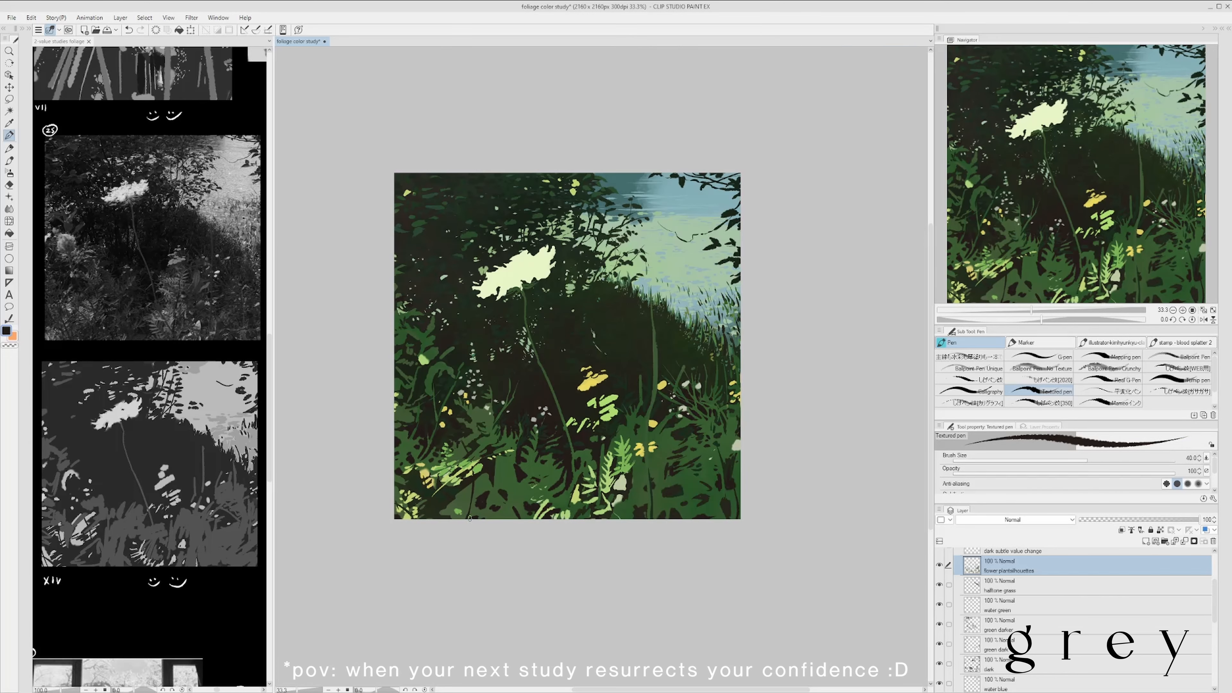
left_click(463, 500, "alt")
scroll(476, 491, "down", 2)
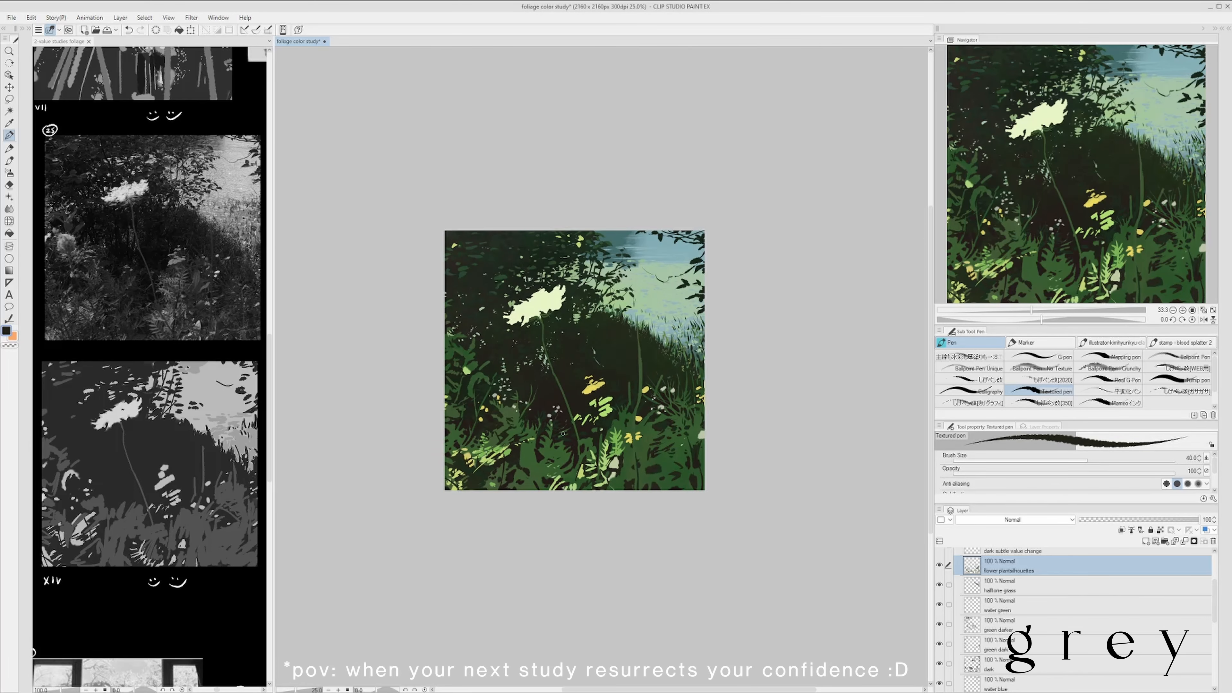
scroll(507, 456, "up", 2)
left_click(507, 456, "alt")
left_click(504, 445, "alt")
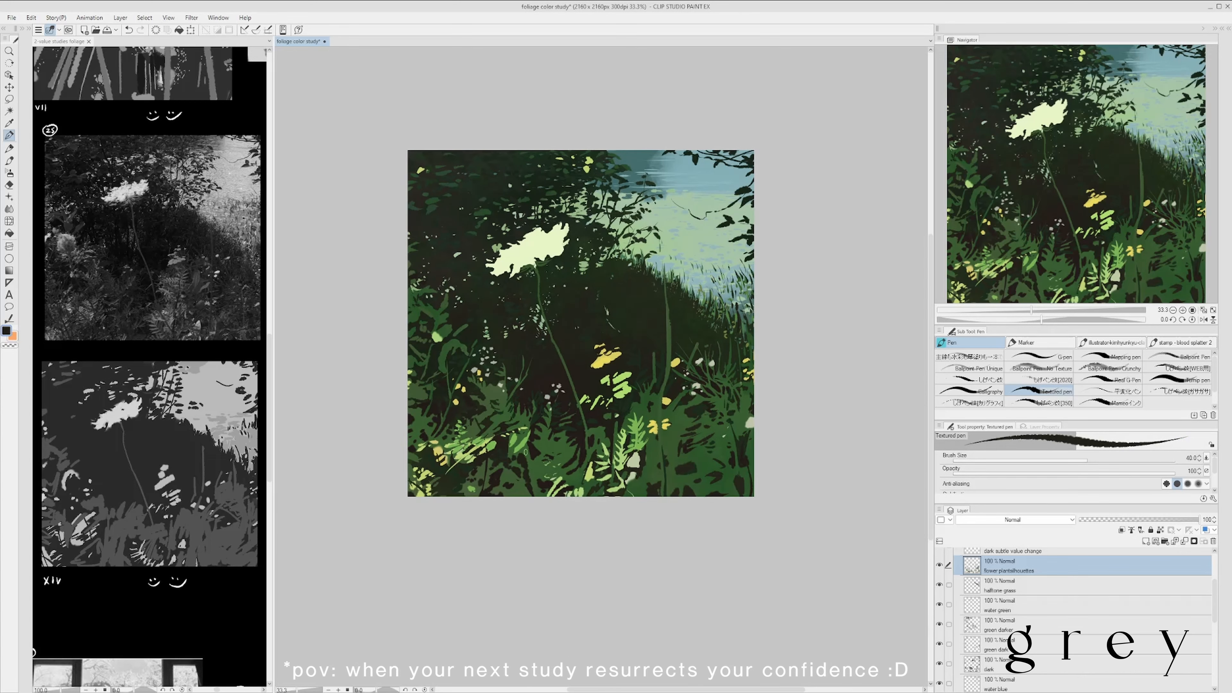
- Extend the lower-centre fern with additional light green leaflets and save the file
scroll(559, 547, "down", 1)
scroll(634, 454, "up", 1)
left_click(569, 432, "alt")
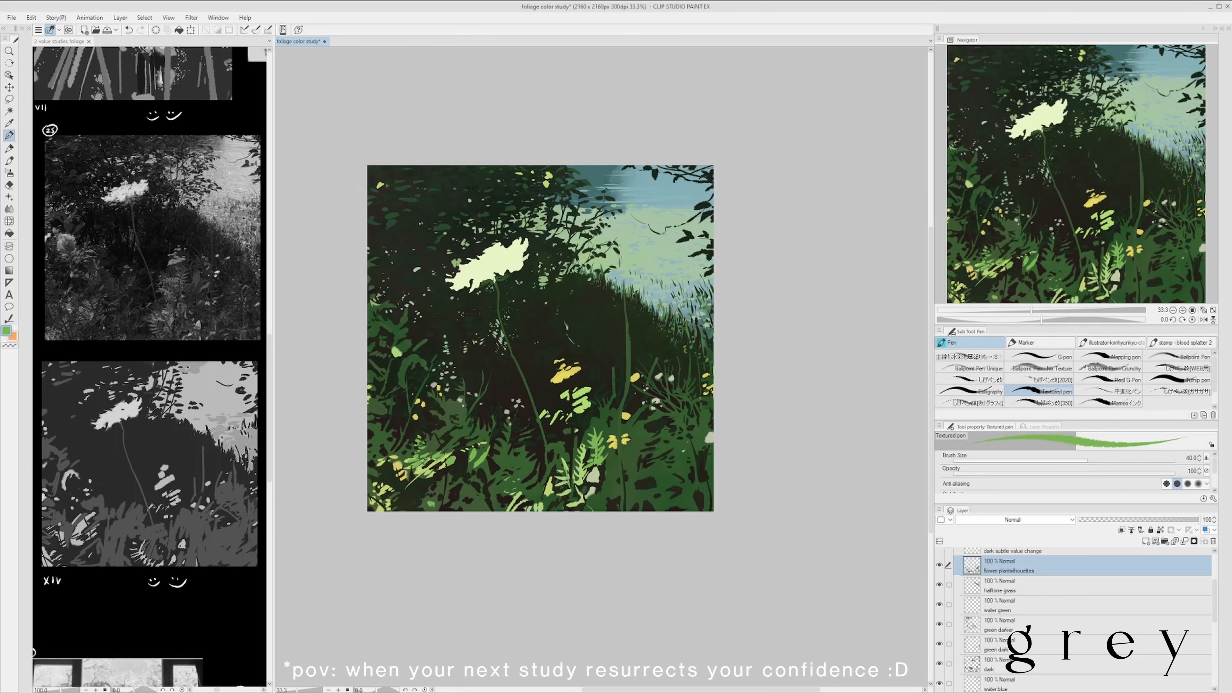
left_click(601, 466, "alt")
left_click_drag(598, 464, 593, 480)
left_click(595, 458, "alt")
scroll(616, 452, "down", 1)
scroll(625, 467, "up", 1)
scroll(621, 527, "down", 1)
key("ctrl+s")
scroll(611, 430, "up", 1)
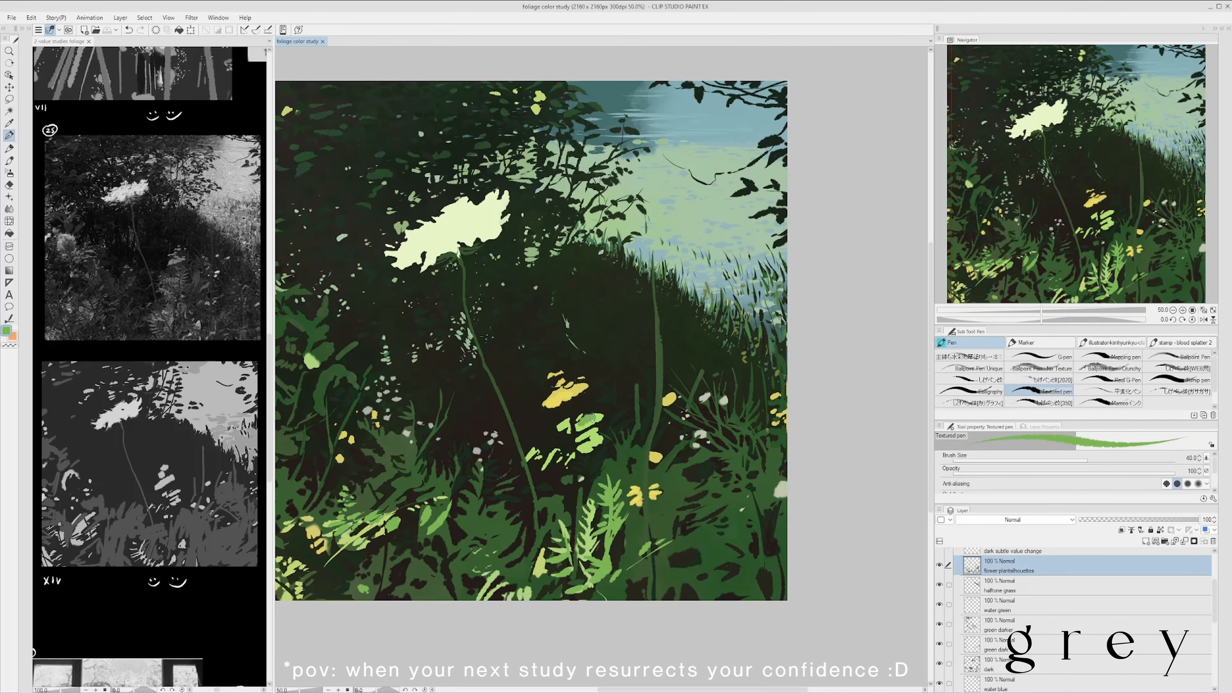
- Reshape the bright patches below the yellow accents into small green fern leaves, trimming their edges with dark strokes
left_click_drag(587, 416, 582, 426)
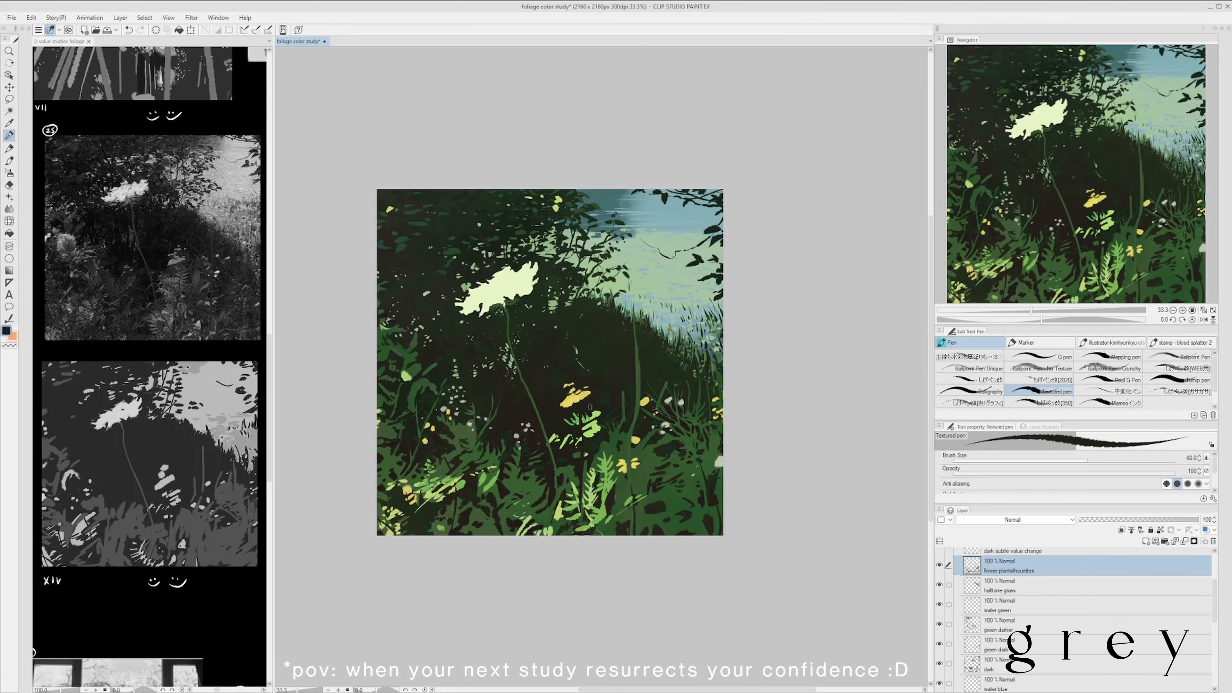
scroll(582, 415, "up", 1)
left_click(572, 449, "alt")
left_click_drag(585, 442, 574, 442)
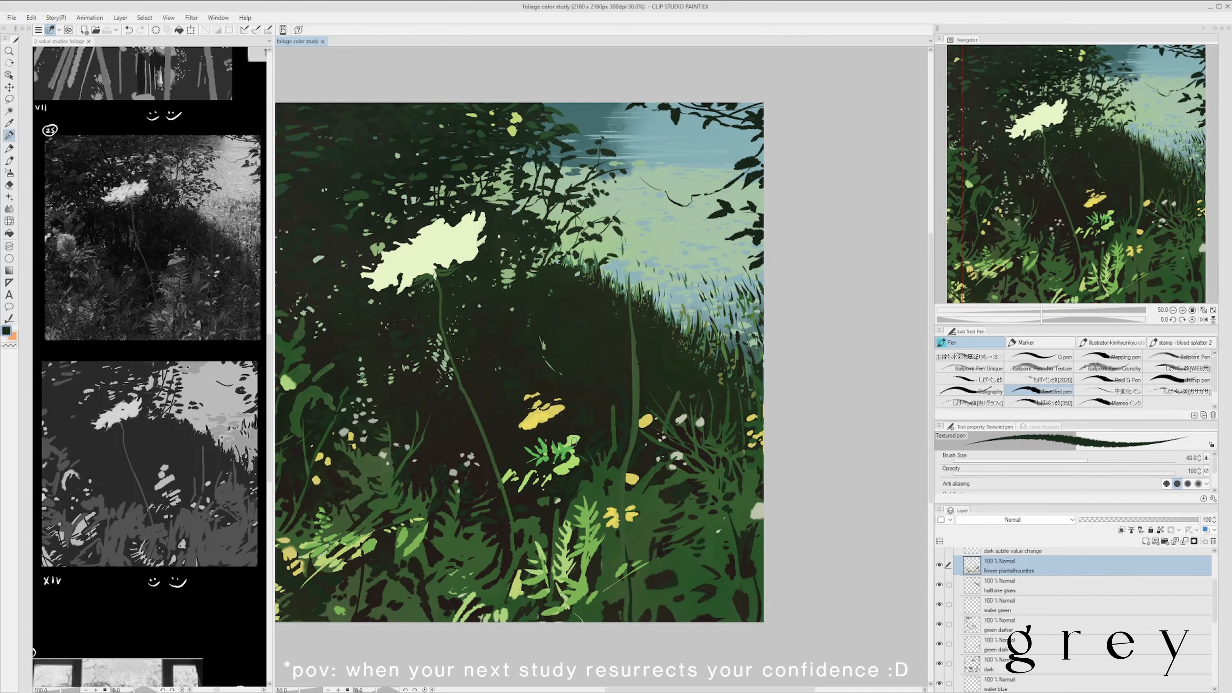
left_click(603, 471, "alt")
scroll(563, 426, "down", 2)
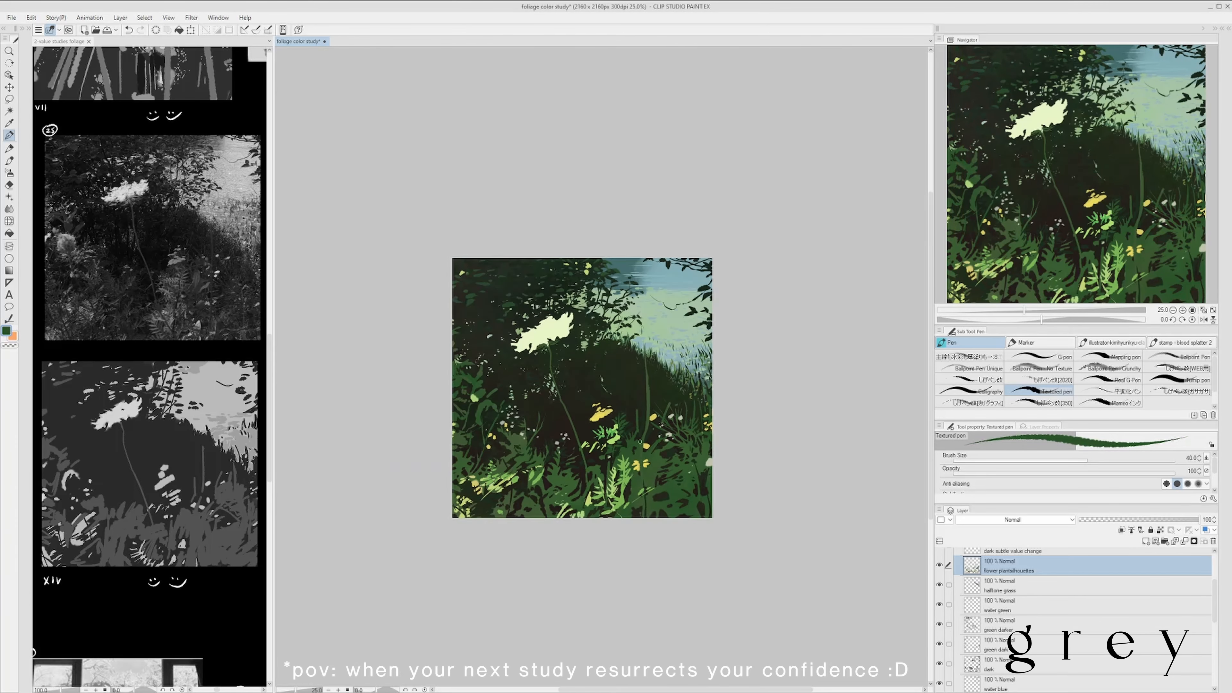
scroll(624, 456, "up", 1)
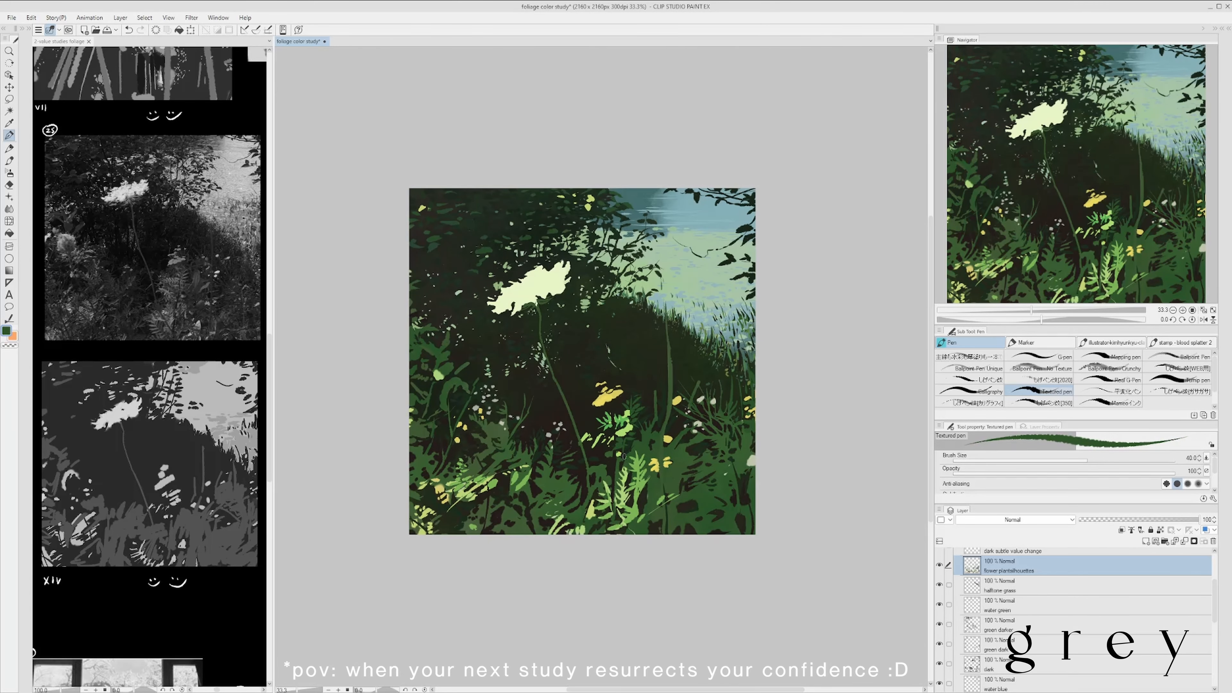
- Paint subtle dark green strokes into the shadowed bank on the dark subtle value change layer
left_click(597, 455, "alt")
key("alt+]")
scroll(584, 478, "down", 1)
scroll(598, 456, "up", 1)
scroll(679, 376, "down", 1)
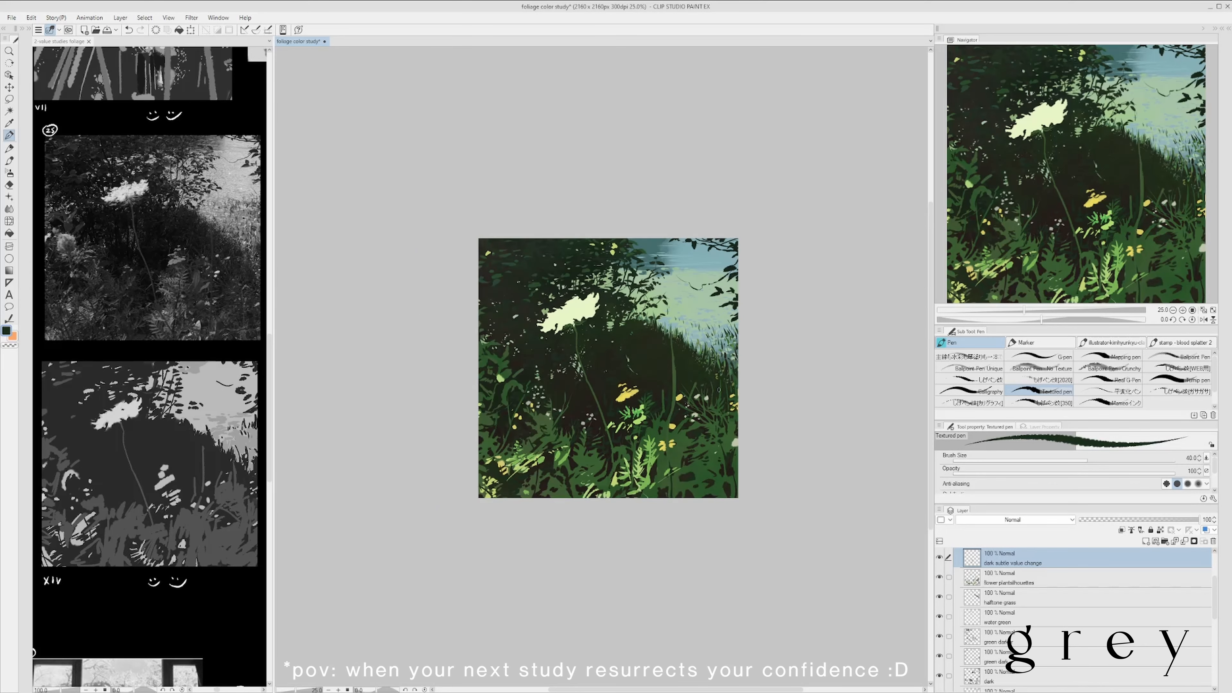
scroll(674, 381, "up", 1)
mouse_move(648, 396)
left_mouse_down()
mouse_move(633, 399)
mouse_move(638, 365)
mouse_move(681, 337)
mouse_move(694, 352)
mouse_move(628, 371)
left_mouse_up()
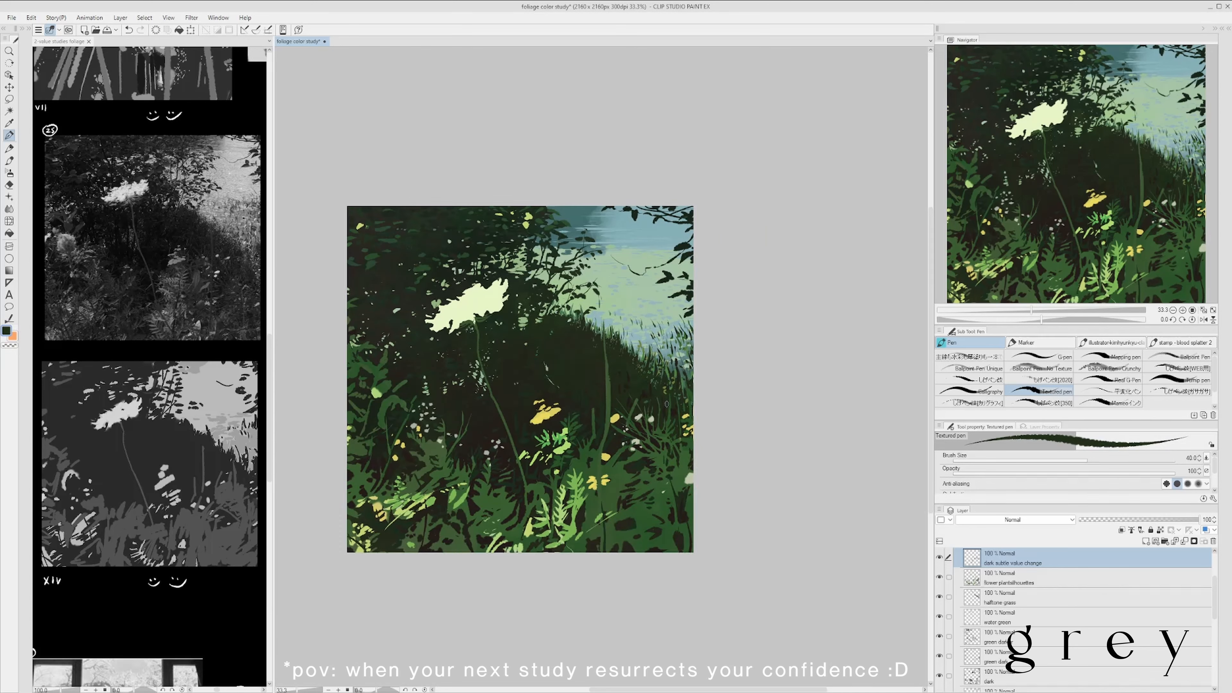
scroll(724, 405, "down", 1)
scroll(610, 400, "up", 3)
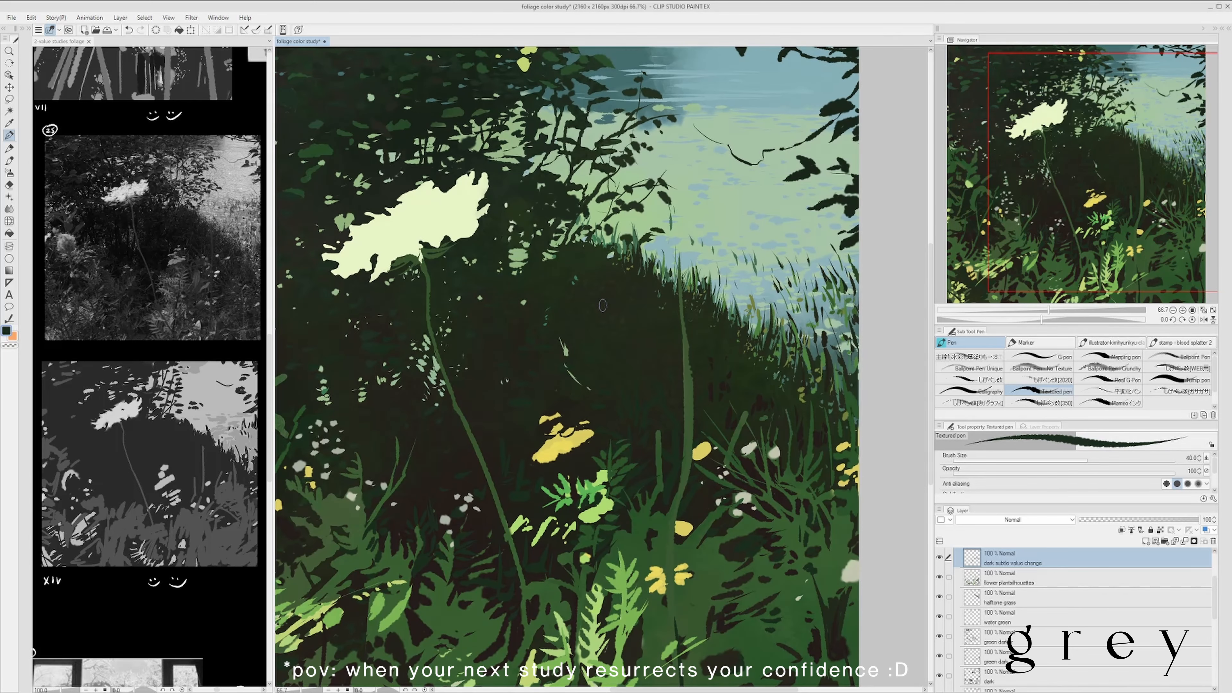
scroll(566, 296, "down", 3)
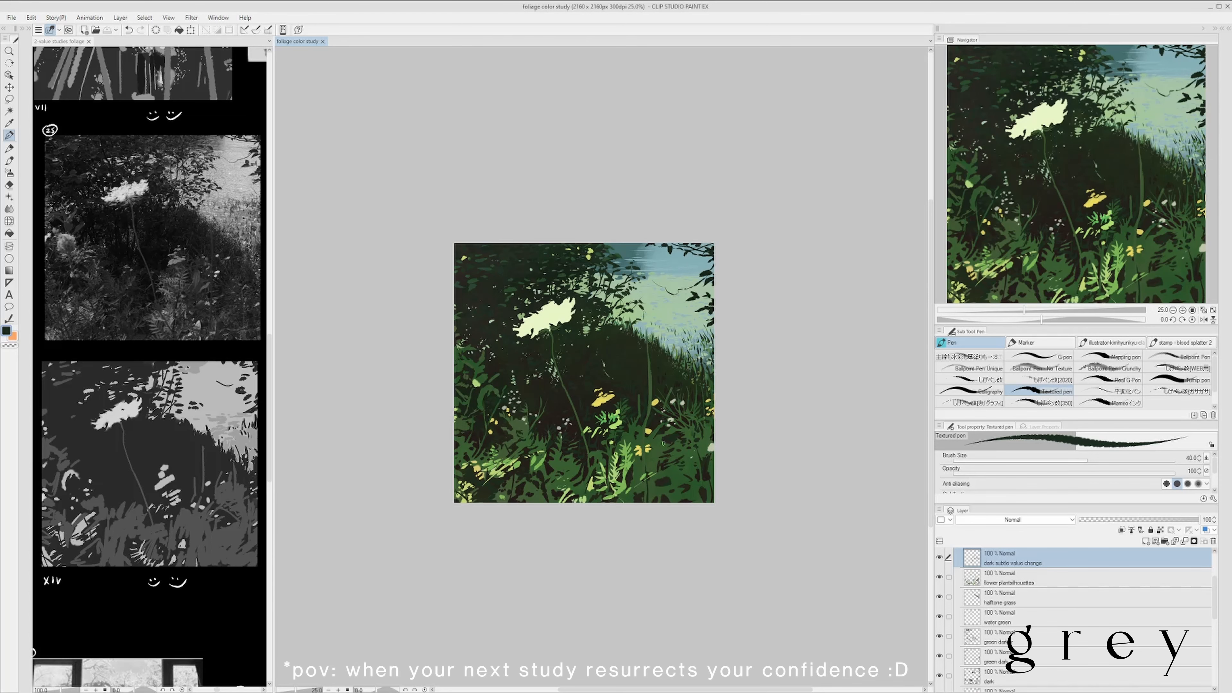
- Refine the foliage around the tall right-hand stem's base with dark strokes on the flower plant silhouettes layer
left_click_drag(663, 444, 651, 476)
scroll(703, 535, "down", 4)
scroll(700, 517, "up", 5)
left_click_drag(700, 517, 716, 491)
left_click(665, 505, "ctrl+shift")
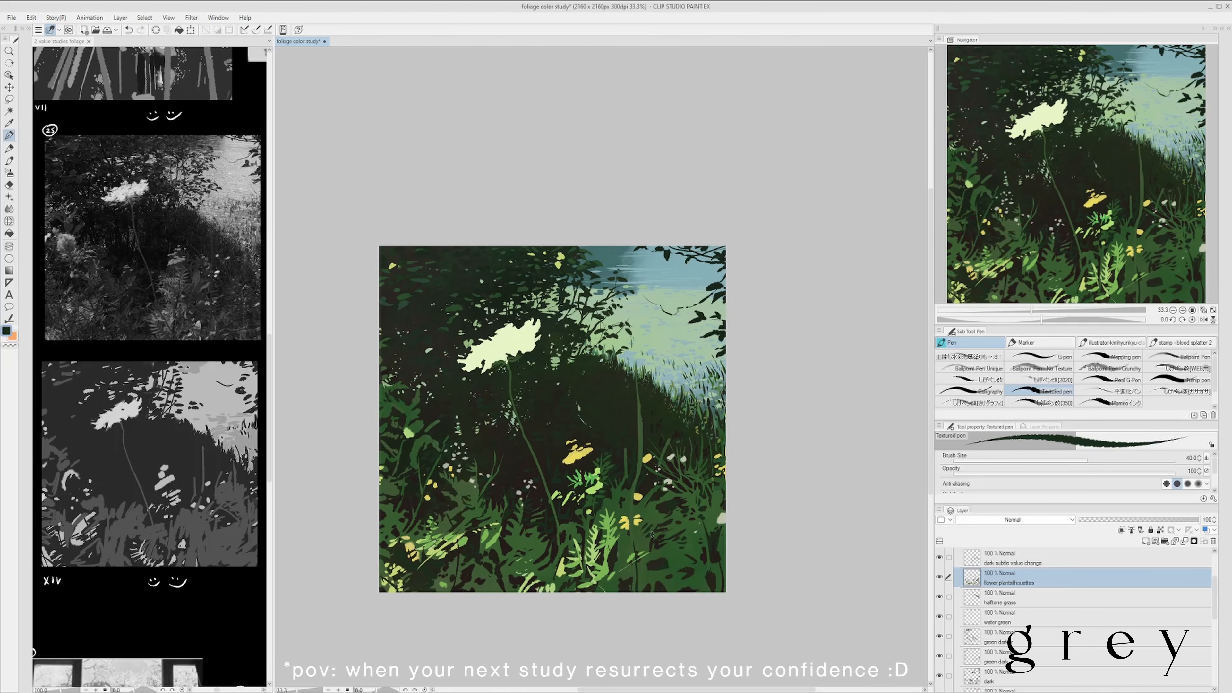
left_click_drag(636, 522, 635, 521)
scroll(728, 485, "down", 1)
scroll(665, 510, "up", 2)
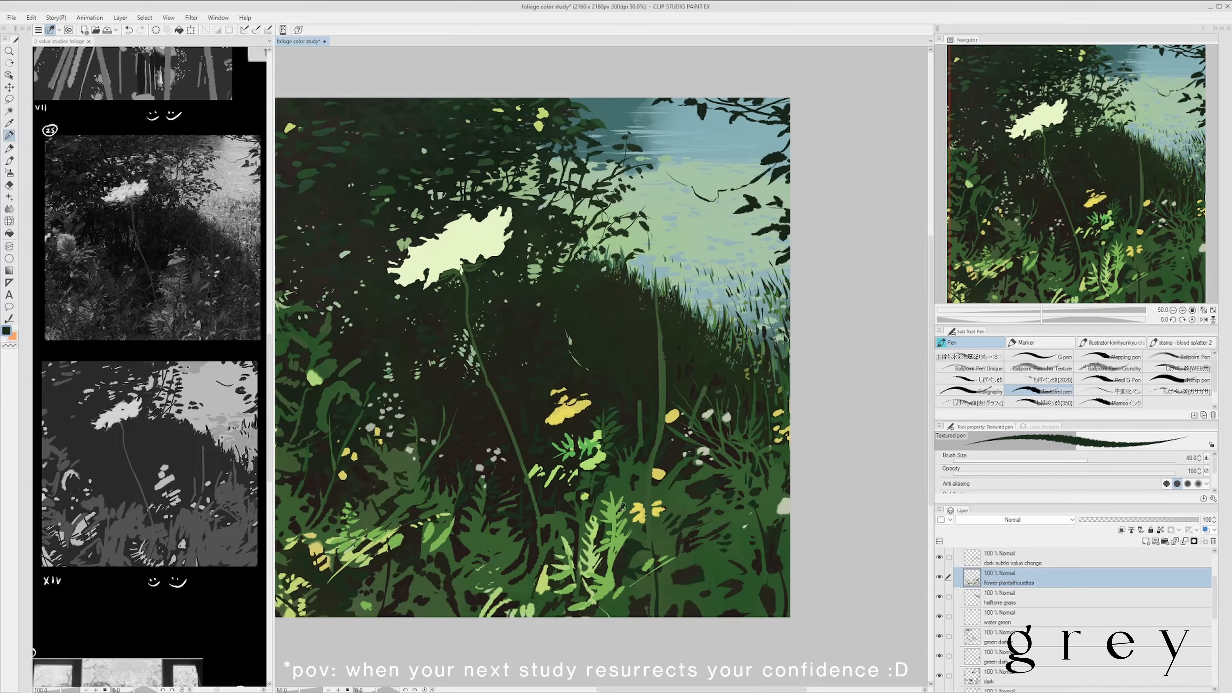
scroll(711, 461, "down", 3)
scroll(782, 459, "up", 2)
- Paint sampled green grass blades in the lower-right foliage and save the file
left_click(625, 523, "alt")
mouse_move(688, 516)
left_mouse_down()
mouse_move(682, 558)
mouse_move(718, 568)
left_mouse_up()
scroll(700, 549, "down", 1)
scroll(677, 551, "up", 1)
left_click(690, 550, "alt")
scroll(700, 553, "down", 1)
scroll(449, 590, "up", 1)
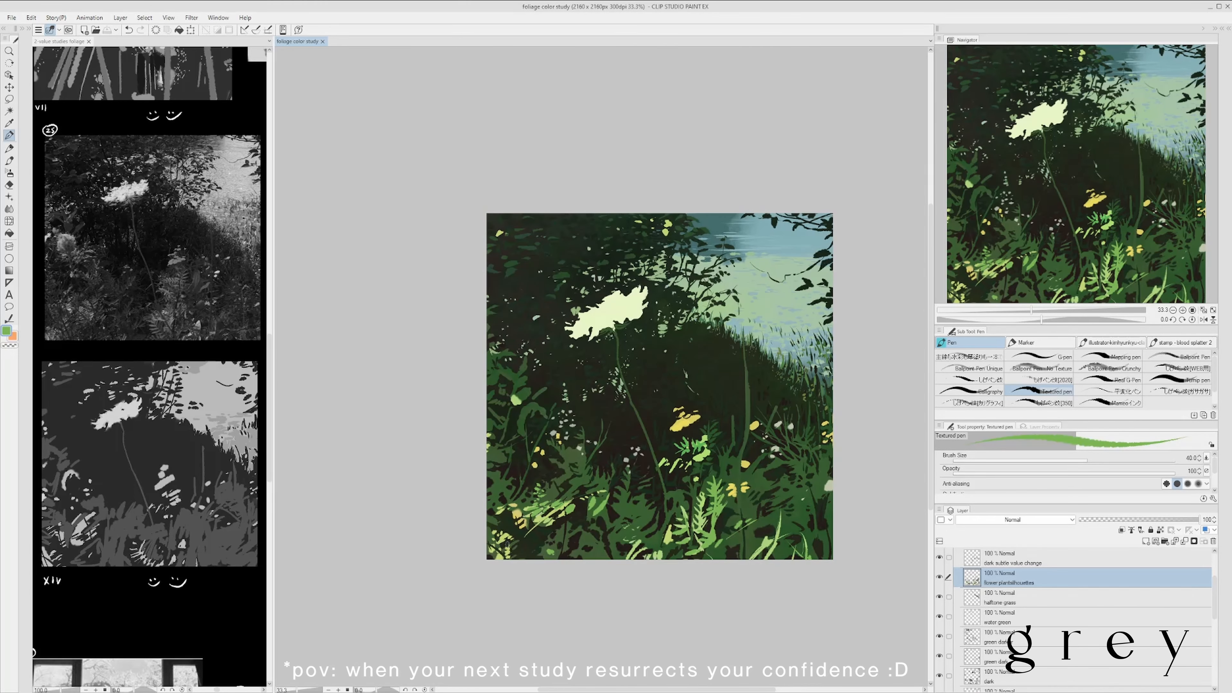
left_click(510, 556, "alt")
scroll(552, 539, "down", 1)
key("ctrl+s")
scroll(720, 588, "up", 1)
- Extend the bright green leaf cluster below the yellow accents with more small leaf strokes
left_click(678, 457, "alt")
mouse_move(631, 412)
left_mouse_down()
mouse_move(634, 480)
mouse_move(640, 451)
left_mouse_up()
left_click(639, 419, "alt")
left_click(637, 451, "alt")
left_click(632, 466, "alt")
left_click(634, 444, "alt")
scroll(844, 310, "down", 1)
scroll(830, 324, "up", 1)
scroll(699, 366, "down", 1)
scroll(701, 376, "up", 1)
- Paint a thin olive-green stem beneath the yellow flower cluster with a colour sampled from the tall stem, and save
left_click(703, 335, "alt")
key("ctrl+s")
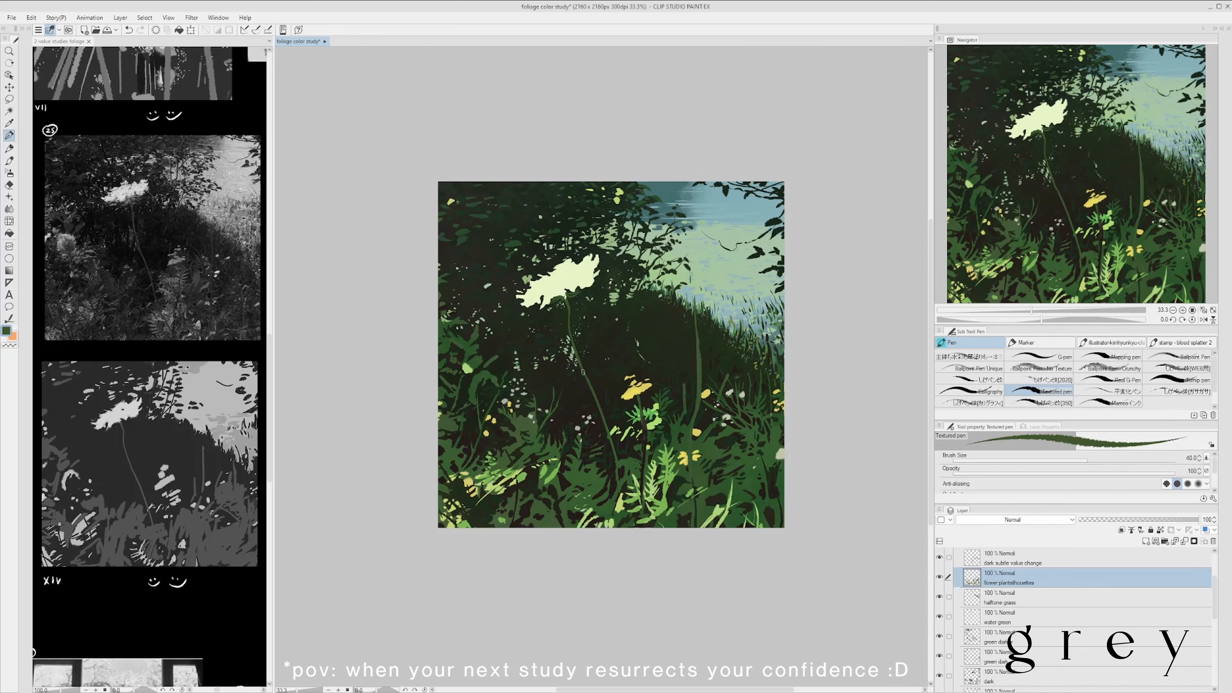
scroll(651, 462, "up", 1)
left_click(638, 490, "alt")
left_click_drag(637, 509, 637, 528)
scroll(664, 466, "down", 2)
scroll(603, 350, "up", 2)
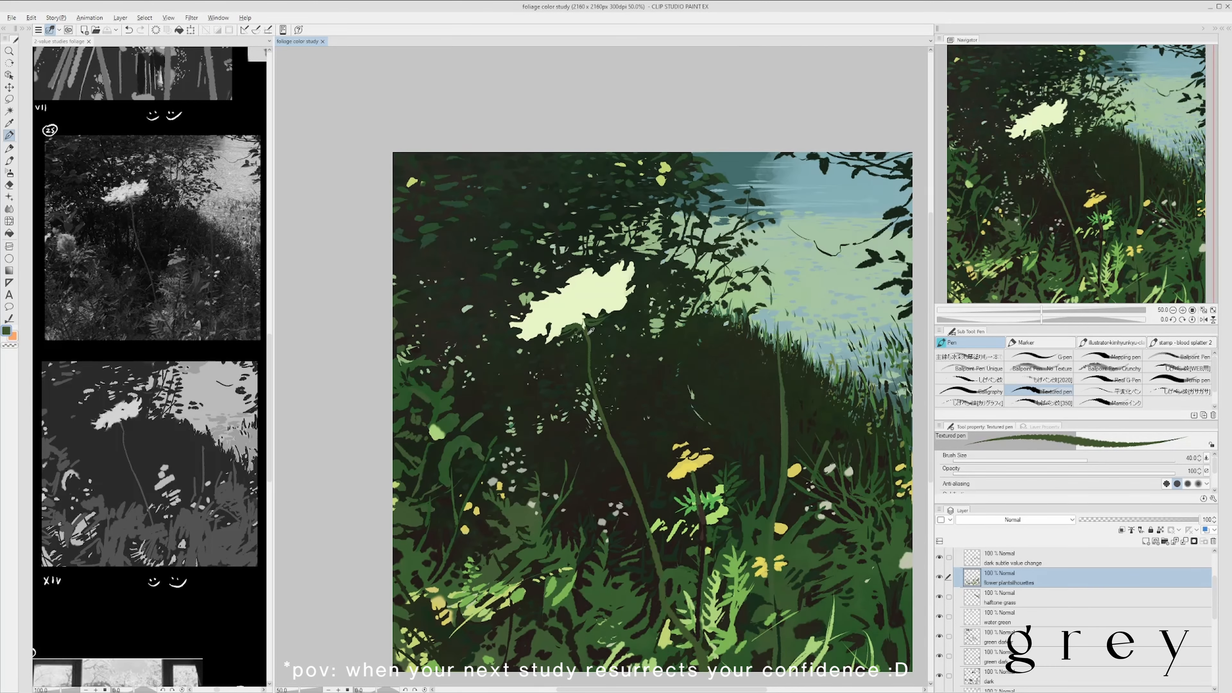
- Paint small sampled green strokes along the white flower head's underside at brush size 20, and save the file
key("ctrl+s")
scroll(642, 304, "down", 2)
scroll(594, 328, "up", 3)
left_click(526, 376, "alt")
left_click_drag(507, 368, 533, 362)
left_click(530, 368, "alt")
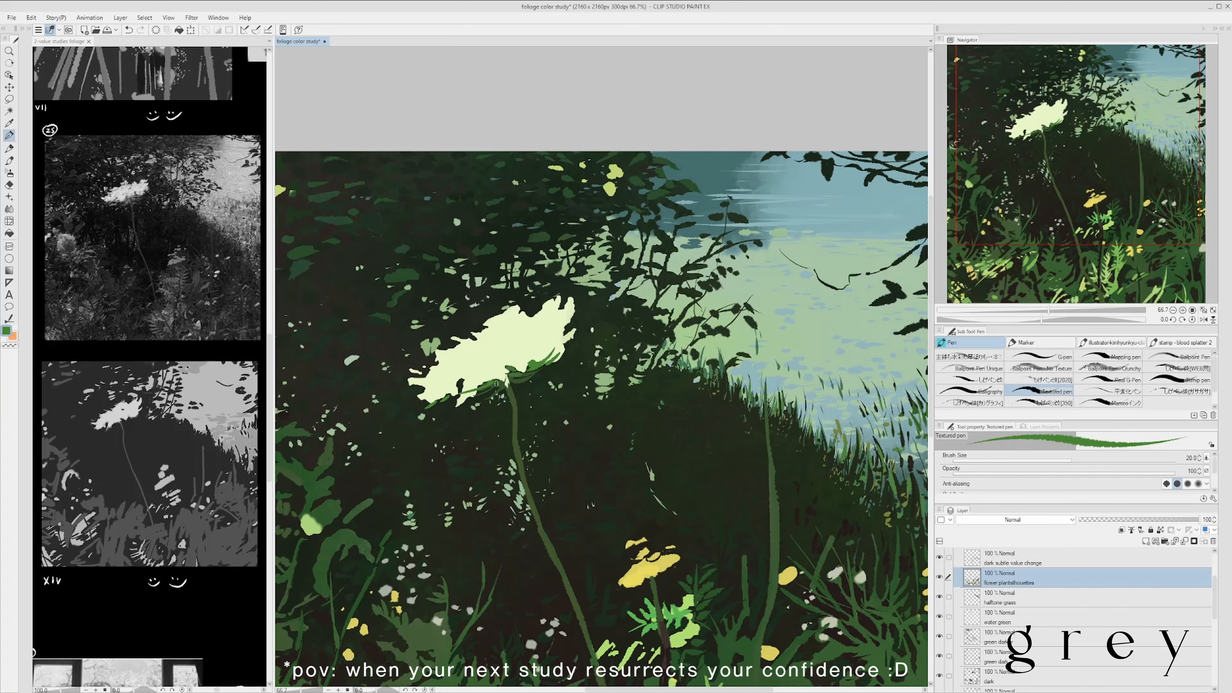
scroll(534, 361, "down", 2)
key("ctrl+s")
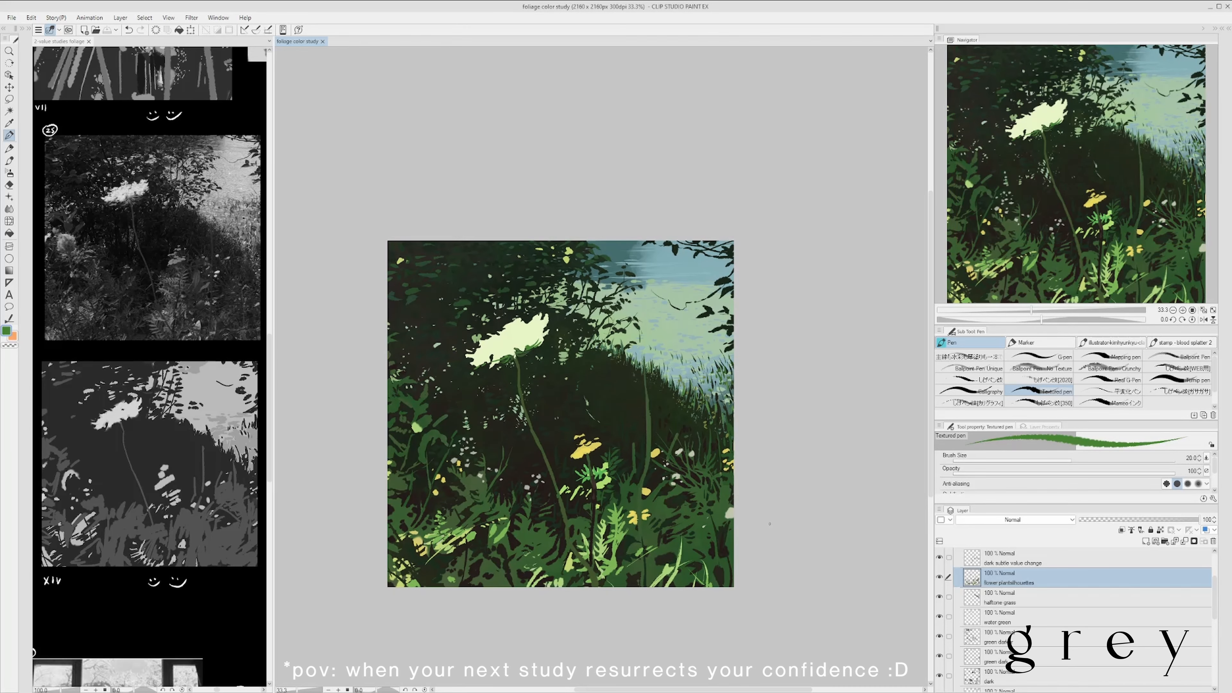
- Create a new layer and paint small petals in the flower's pale yellow along the flower head's upper and left edges
scroll(509, 321, "up", 1)
key("ctrl+shift+n")
left_click(508, 322, "alt")
scroll(510, 319, "down", 1)
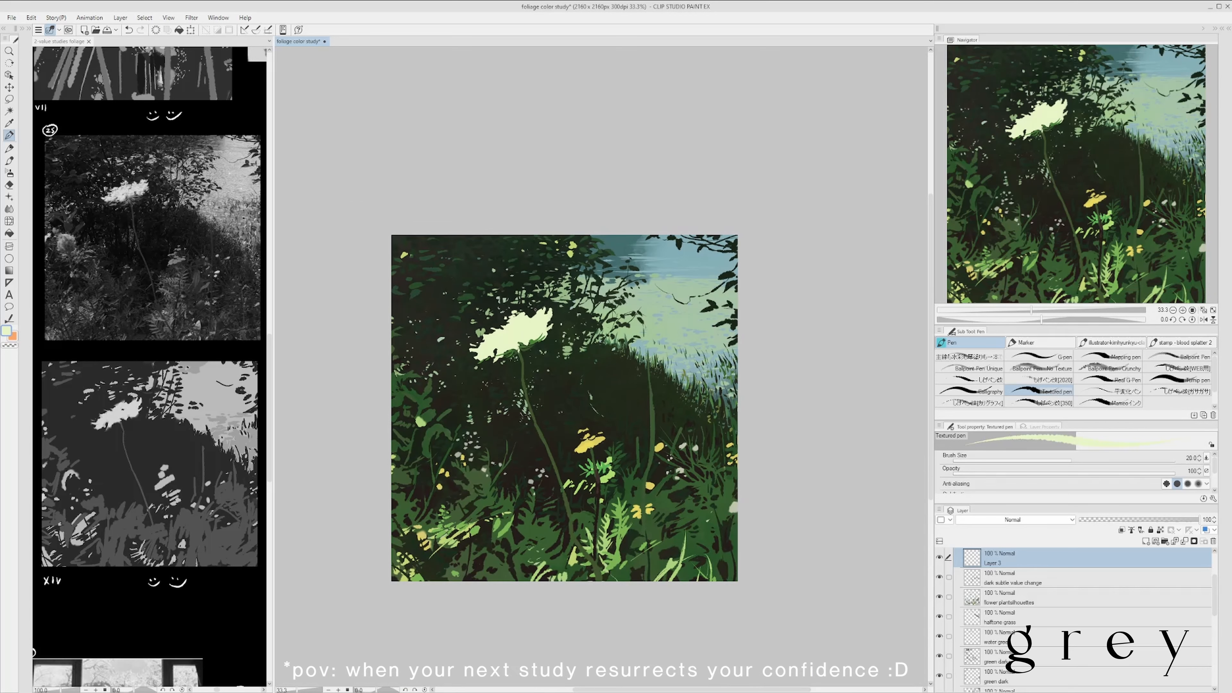
left_click(518, 312, "alt")
mouse_move(520, 314)
left_mouse_down()
mouse_move(488, 326)
mouse_move(476, 350)
mouse_move(496, 353)
left_mouse_up()
left_click(495, 333, "alt")
left_click(467, 343, "alt")
left_click(482, 346, "alt")
left_click(491, 359, "alt")
- Extend the pale petals around the flower head's right edge, undoing one stroke, set the brush size to 50, and save
left_click(533, 343, "alt")
left_click_drag(530, 342, 537, 330)
left_click_drag(541, 325, 560, 313)
key("ctrl+z")
left_click(557, 314, "alt")
scroll(591, 340, "down", 1)
scroll(551, 282, "up", 2)
scroll(591, 338, "down", 2)
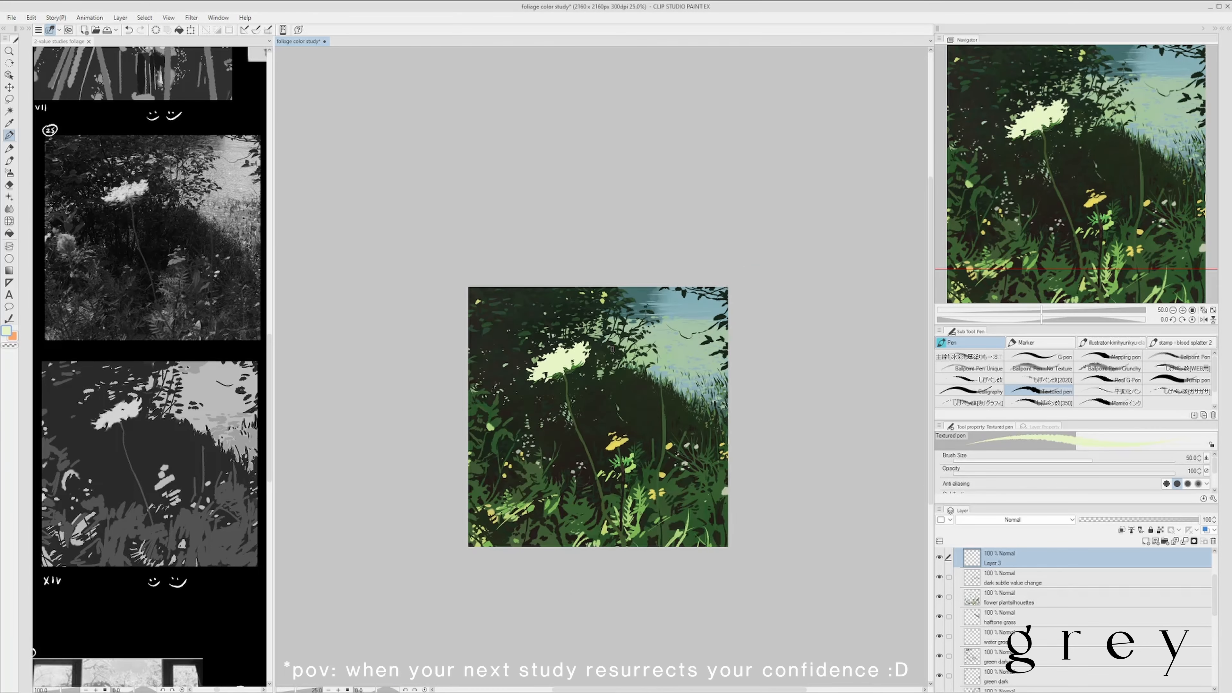
scroll(654, 355, "up", 1)
key("bracketright")
key("bracketright")
key("bracketright")
key("bracketright")
key("ctrl+s")
- Add dark green and blue-green strokes to the shadowed foliage on the dark subtle value change layer at brush size 25
mouse_move(811, 403)
left_mouse_down()
mouse_move(820, 434)
mouse_move(796, 422)
left_mouse_up()
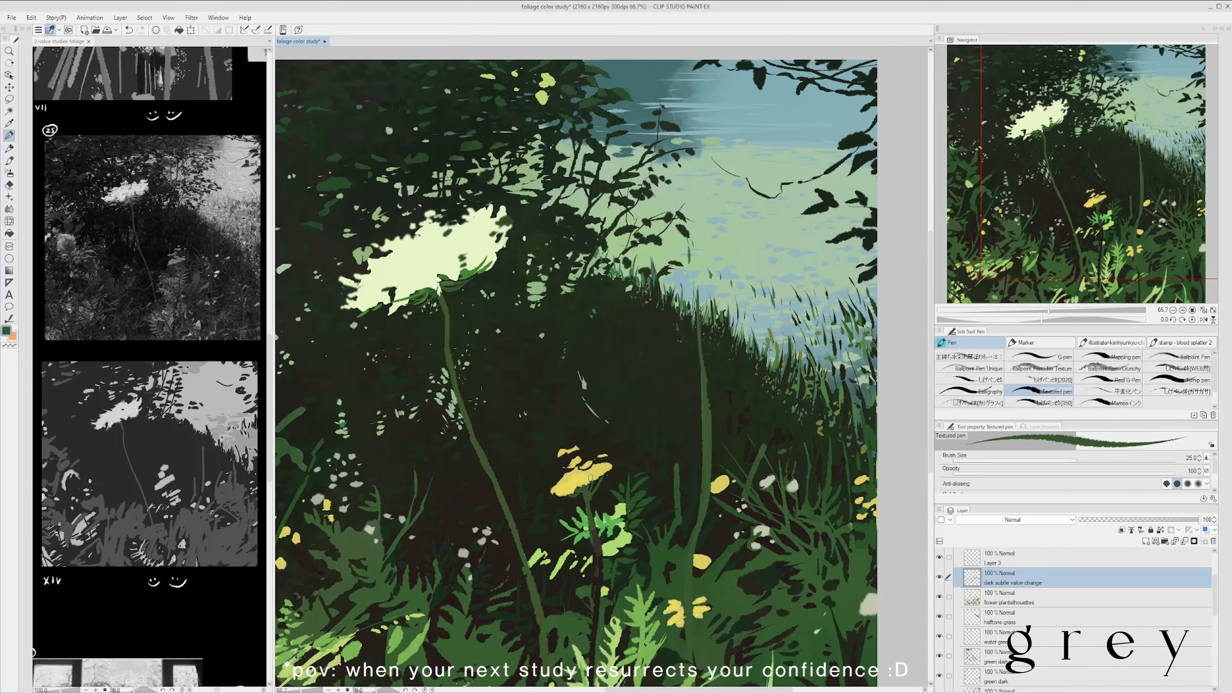
scroll(591, 478, "down", 1)
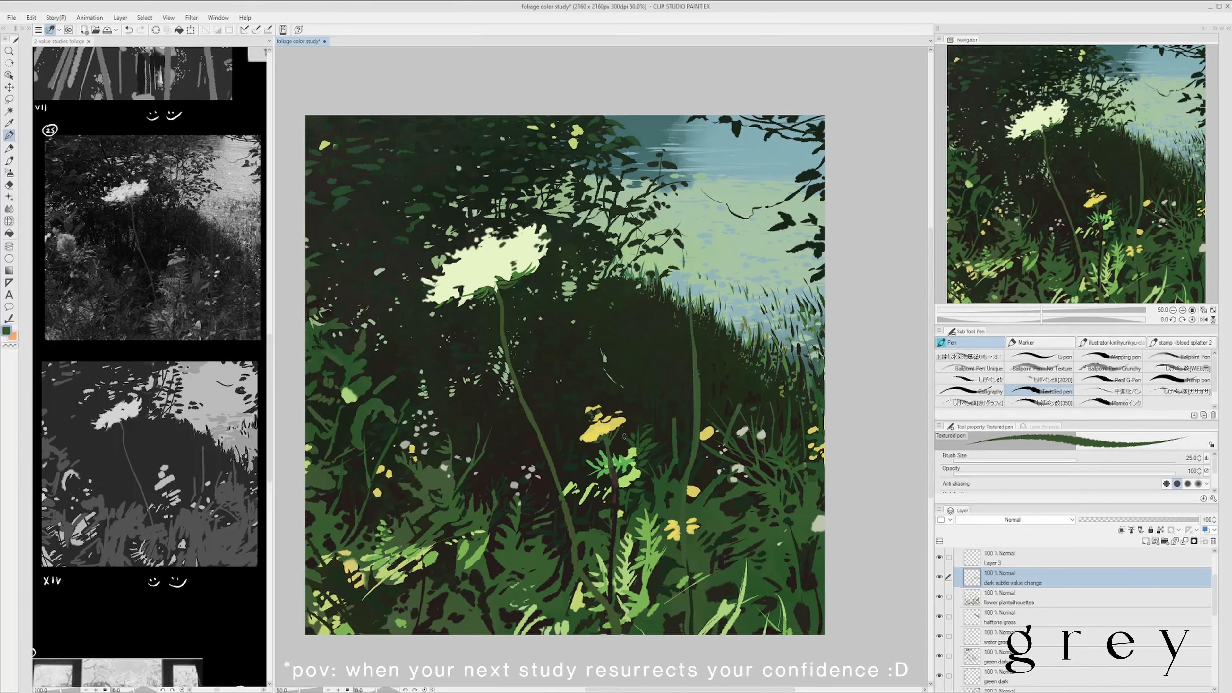
scroll(667, 414, "down", 1)
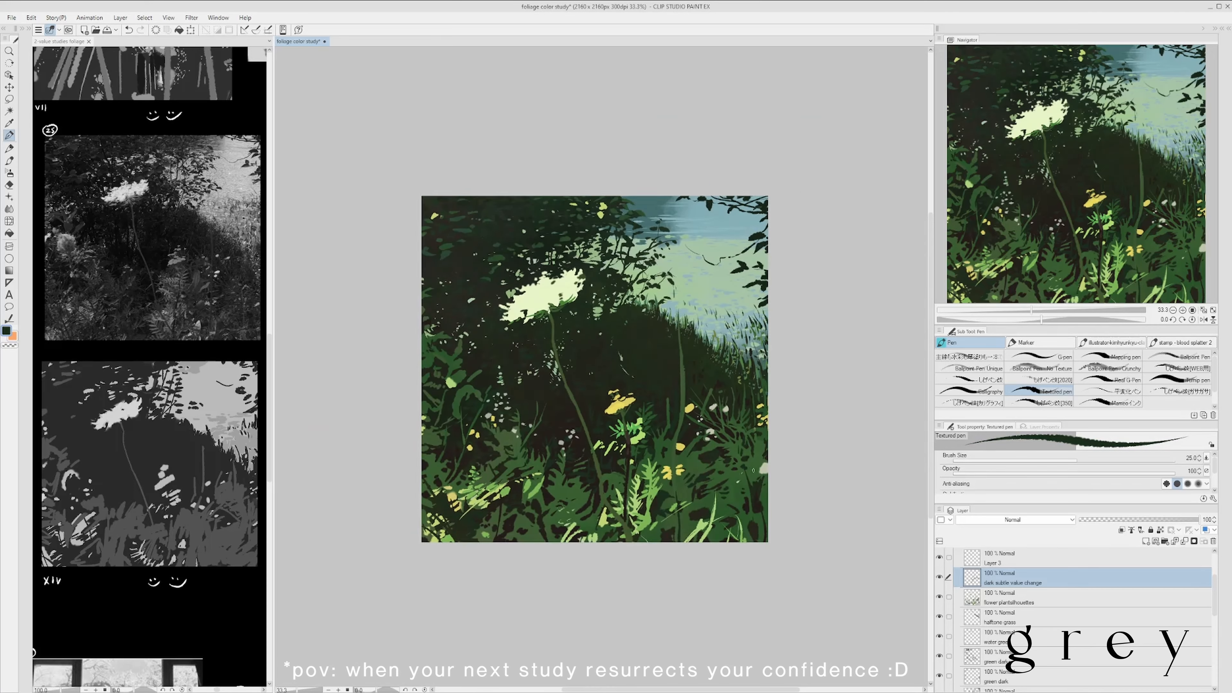
scroll(762, 371, "up", 1)
left_click_drag(763, 371, 735, 397)
- Refine the white flower head's silhouette on Layer 3 with pale and dark sampled colours at brush size 70
left_click(501, 233, "alt")
key("bracketright")
key("bracketright")
key("bracketright")
key("bracketright")
key("bracketright")
scroll(497, 216, "up", 1)
scroll(526, 224, "down", 2)
scroll(515, 224, "up", 1)
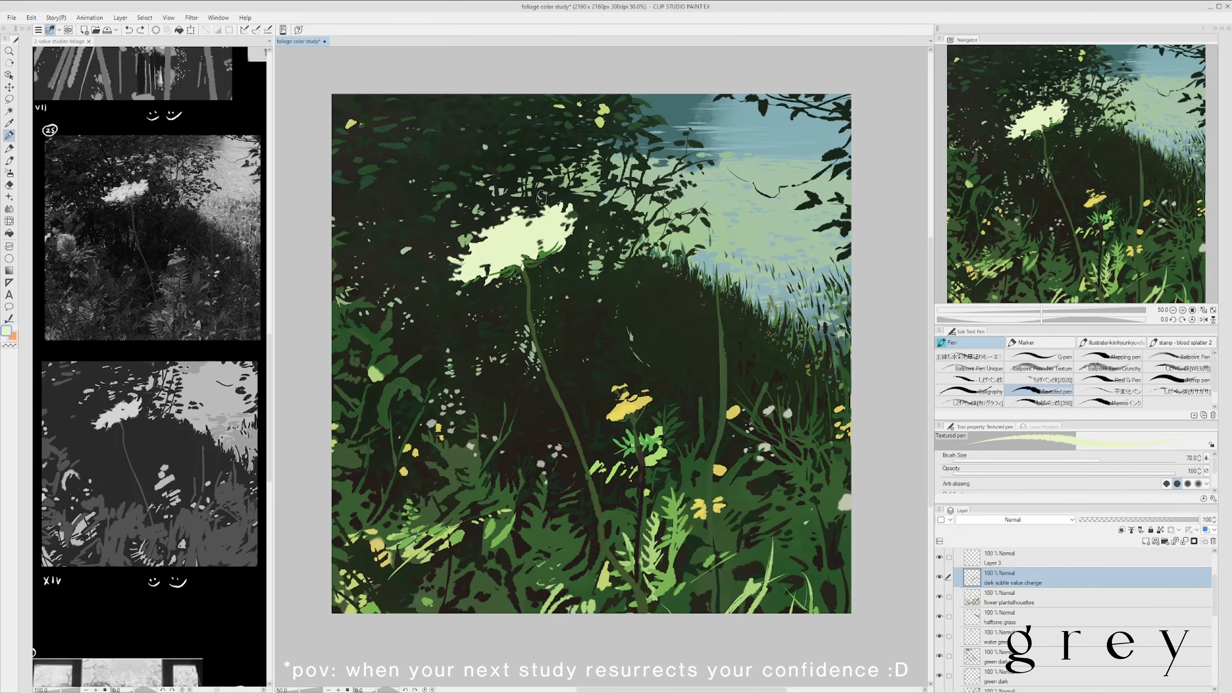
left_click(504, 219, "alt")
left_click(1067, 558)
scroll(505, 220, "up", 2)
scroll(557, 233, "down", 3)
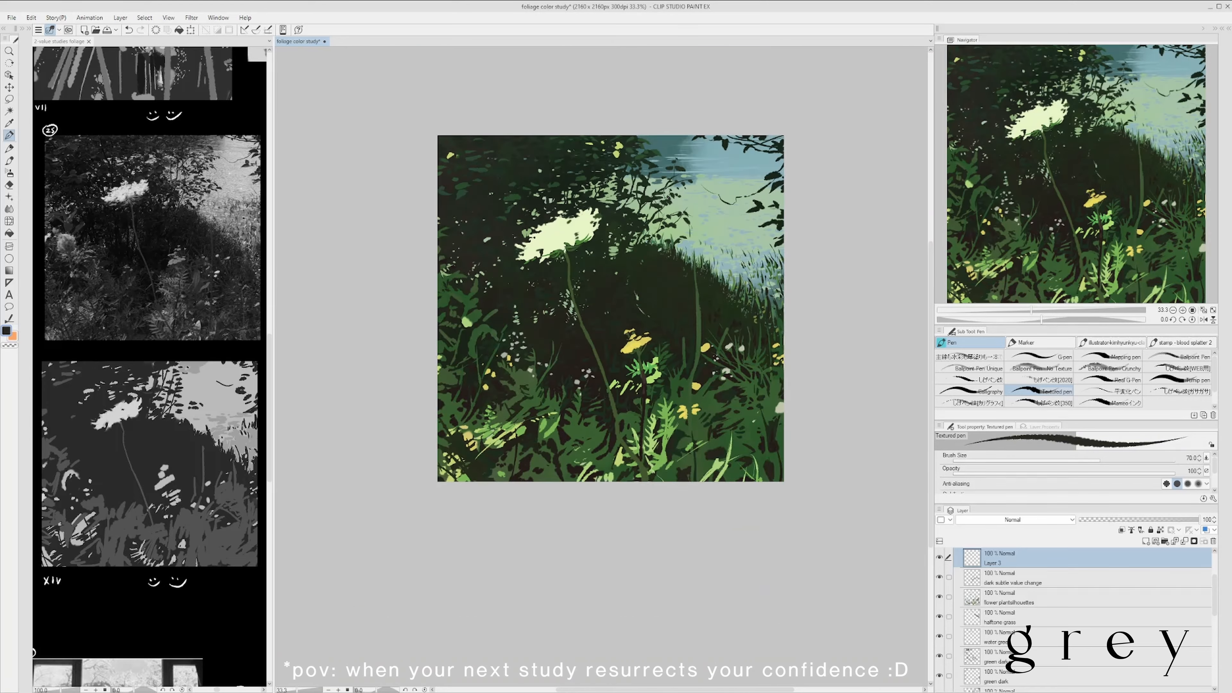
scroll(608, 241, "up", 1)
scroll(590, 245, "down", 1)
scroll(558, 264, "up", 1)
scroll(613, 252, "down", 1)
left_click_drag(588, 253, 574, 249)
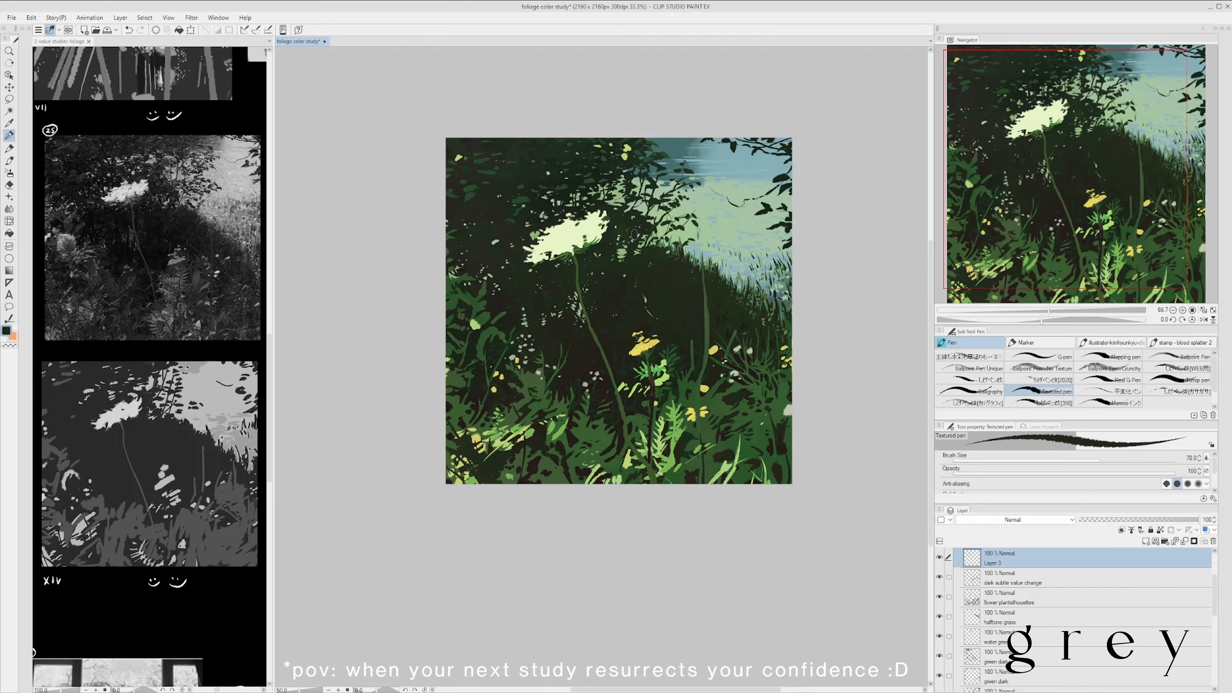
scroll(574, 250, "up", 2)
left_click(548, 275, "alt")
- Soften parts of the white flower head's edges with the Blend tool, reducing the brush size from 70 to 17
scroll(545, 279, "down", 1)
key("j")
left_click_drag(456, 243, 521, 221)
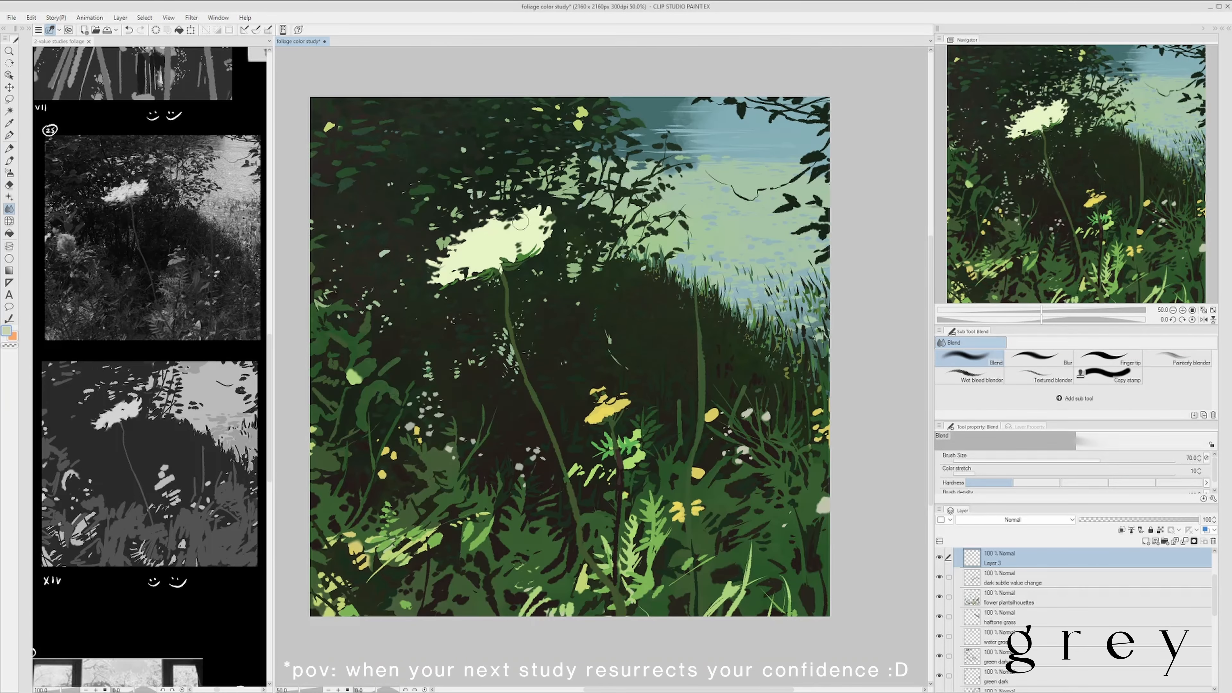
scroll(578, 206, "down", 1)
scroll(562, 197, "up", 1)
scroll(552, 204, "down", 1)
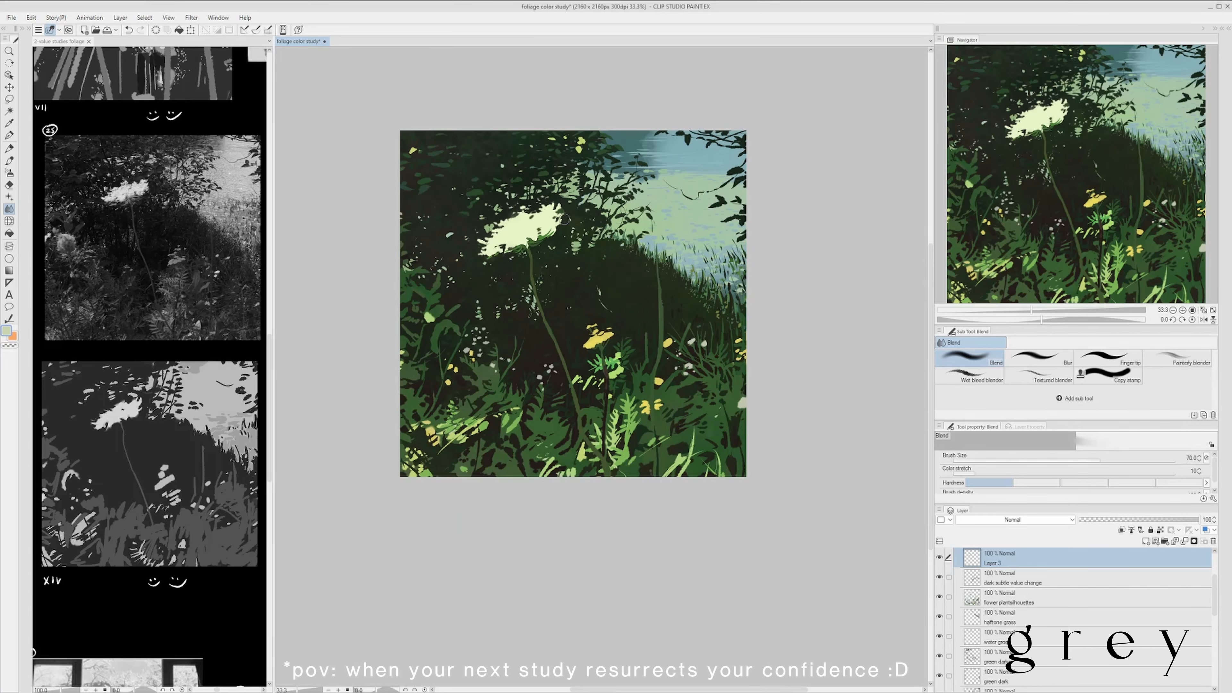
scroll(533, 214, "up", 1)
scroll(505, 228, "down", 1)
scroll(466, 245, "up", 2)
scroll(548, 208, "down", 1)
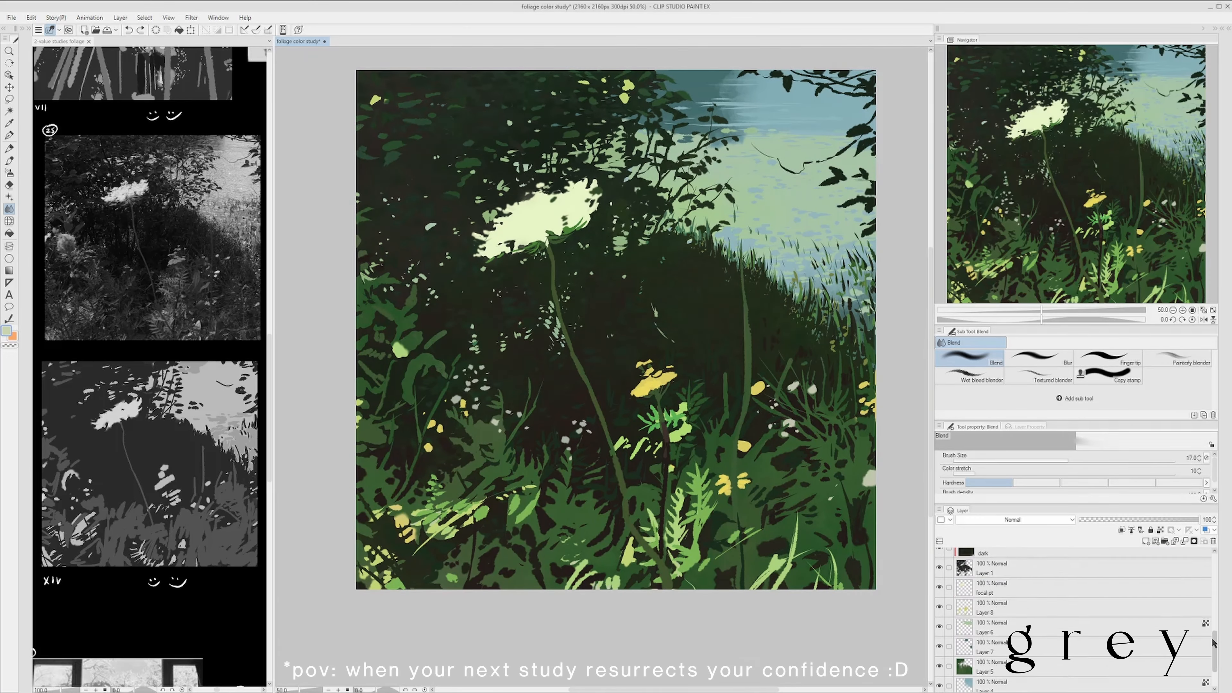
scroll(494, 235, "up", 3)
scroll(562, 224, "down", 1)
scroll(562, 228, "down", 1)
key("j")
scroll(544, 238, "up", 1)
- Soften the flower head's outline with pale yellow using the Soft airbrush on Layer 3, enlarging the brush to 60
key("b")
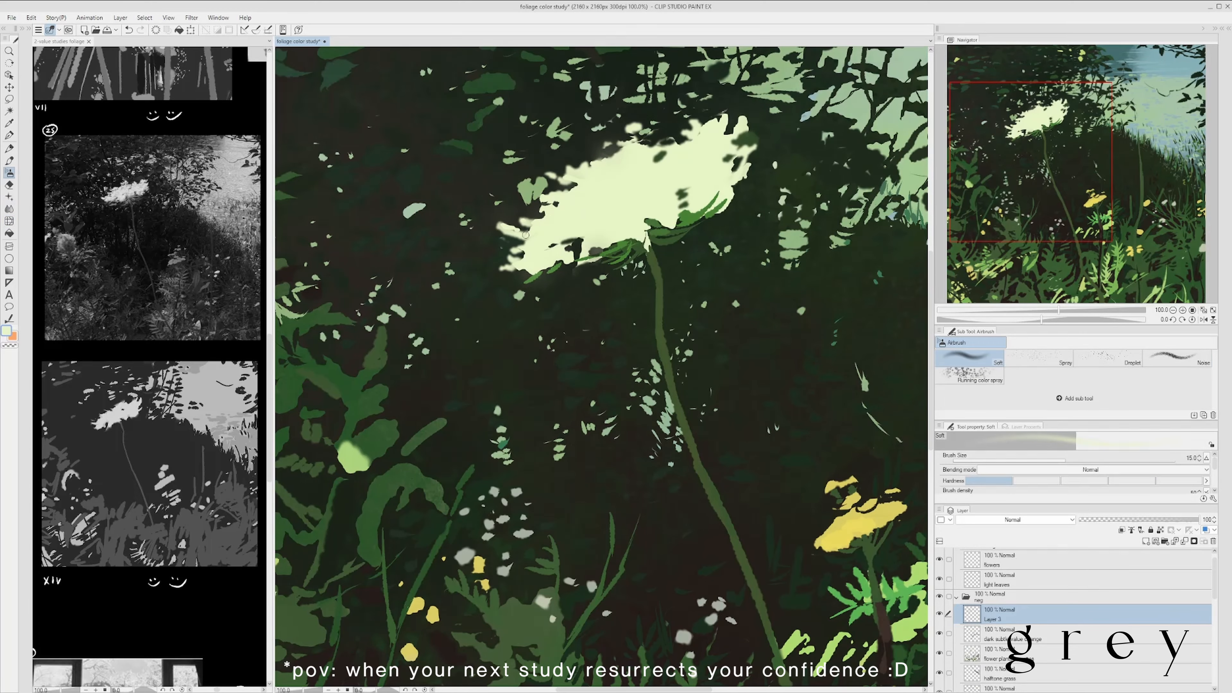
scroll(606, 228, "down", 4)
scroll(627, 224, "up", 1)
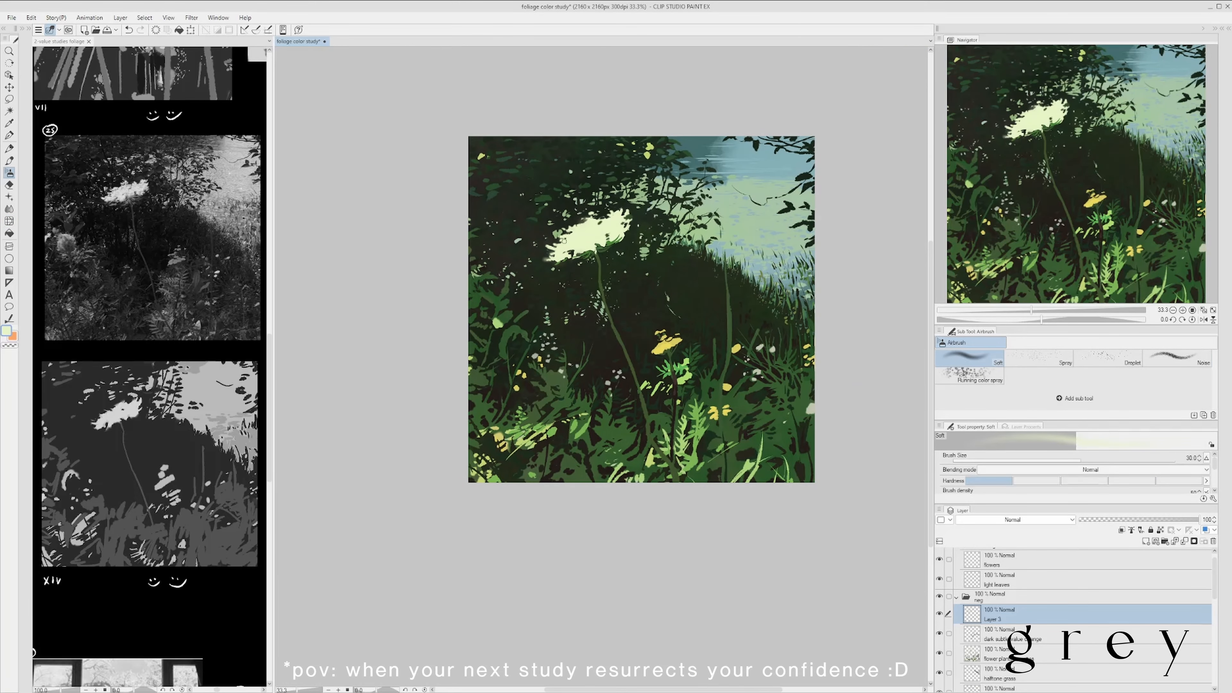
scroll(679, 213, "down", 1)
scroll(726, 205, "up", 1)
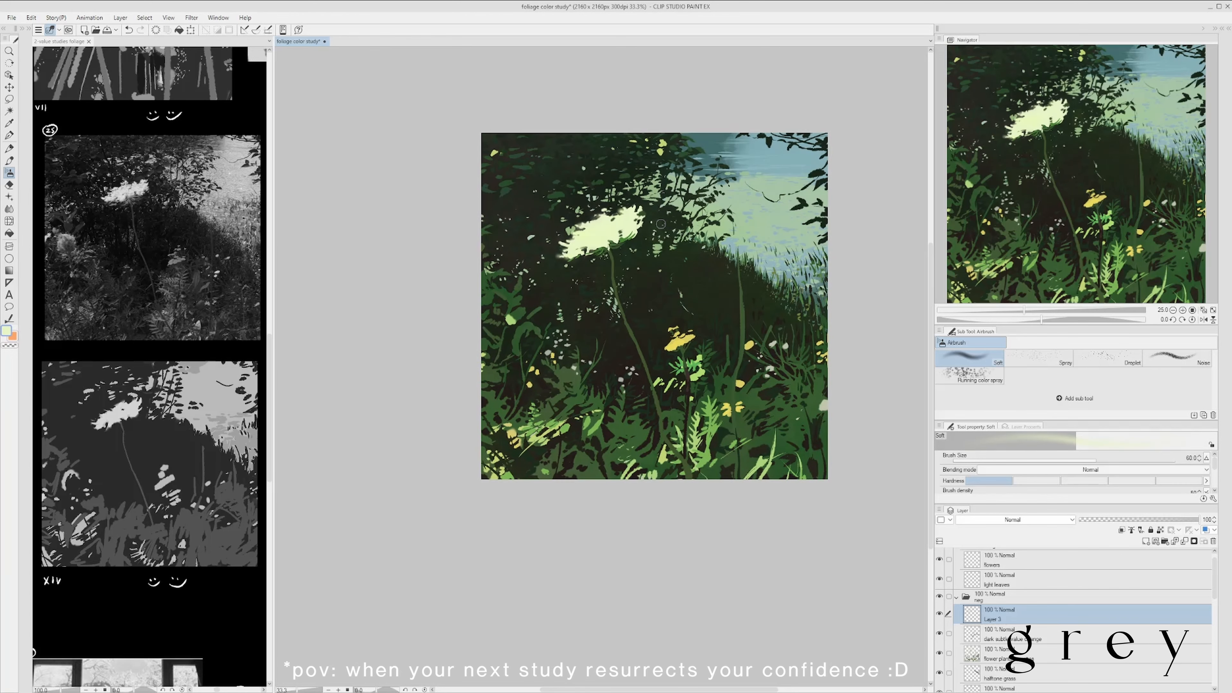
scroll(777, 242, "down", 1)
scroll(776, 242, "up", 1)
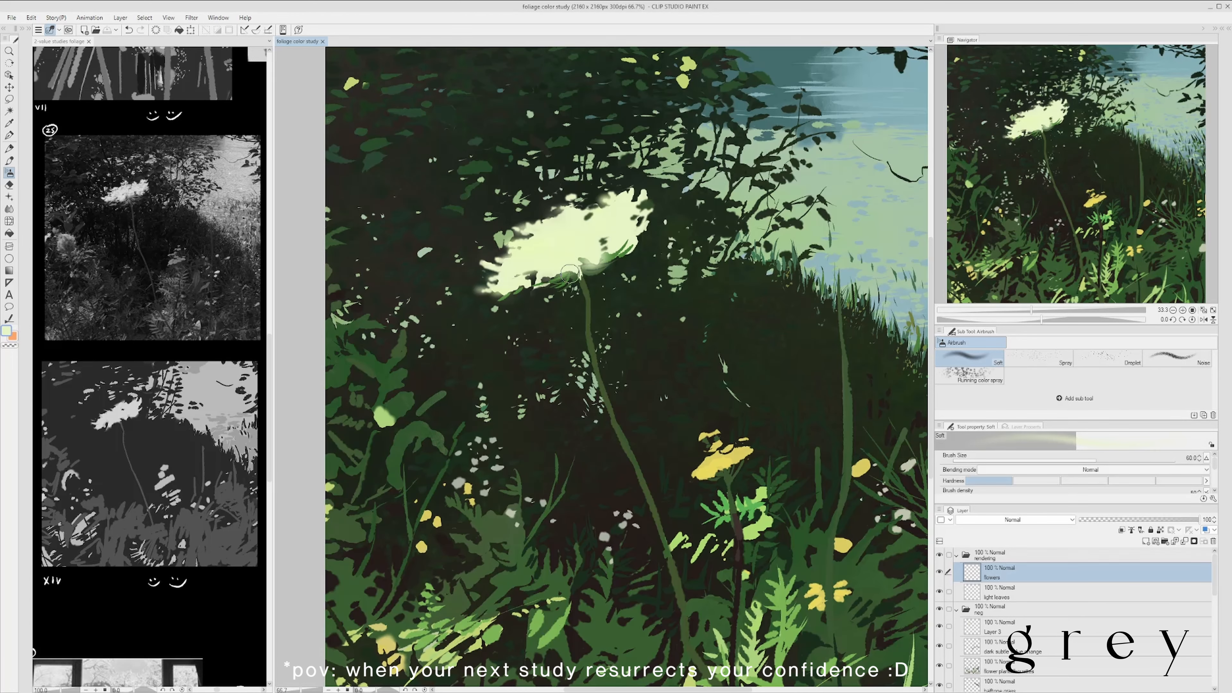
- Airbrush olive-green shading under the white flower head on the flowers layer at size 15, undoing the last stroke
left_click(570, 275, "alt")
key("bracketleft")
key("bracketleft")
key("bracketleft")
key("bracketleft")
key("bracketleft")
key("bracketleft")
key("bracketleft")
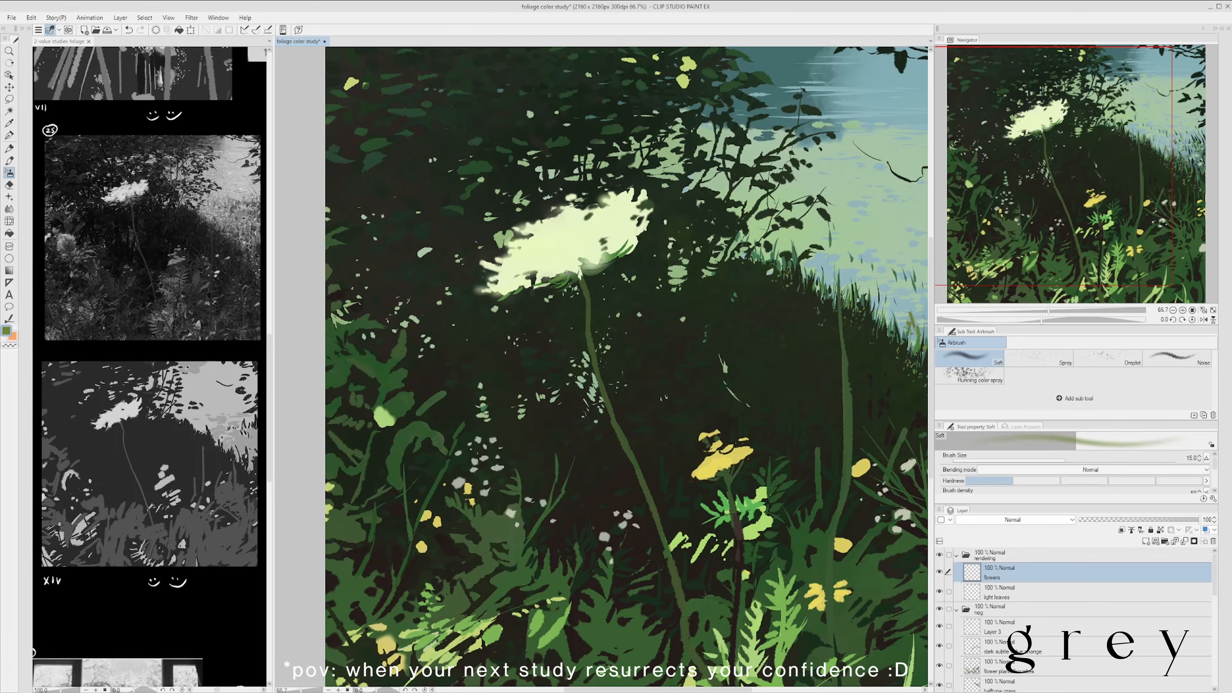
left_click(573, 275, "alt")
left_click_drag(555, 280, 574, 276)
key("ctrl+z")
- Build up soft green shading where the stem meets the flower head with a small airbrush of size 6 to 8
scroll(693, 239, "down", 2)
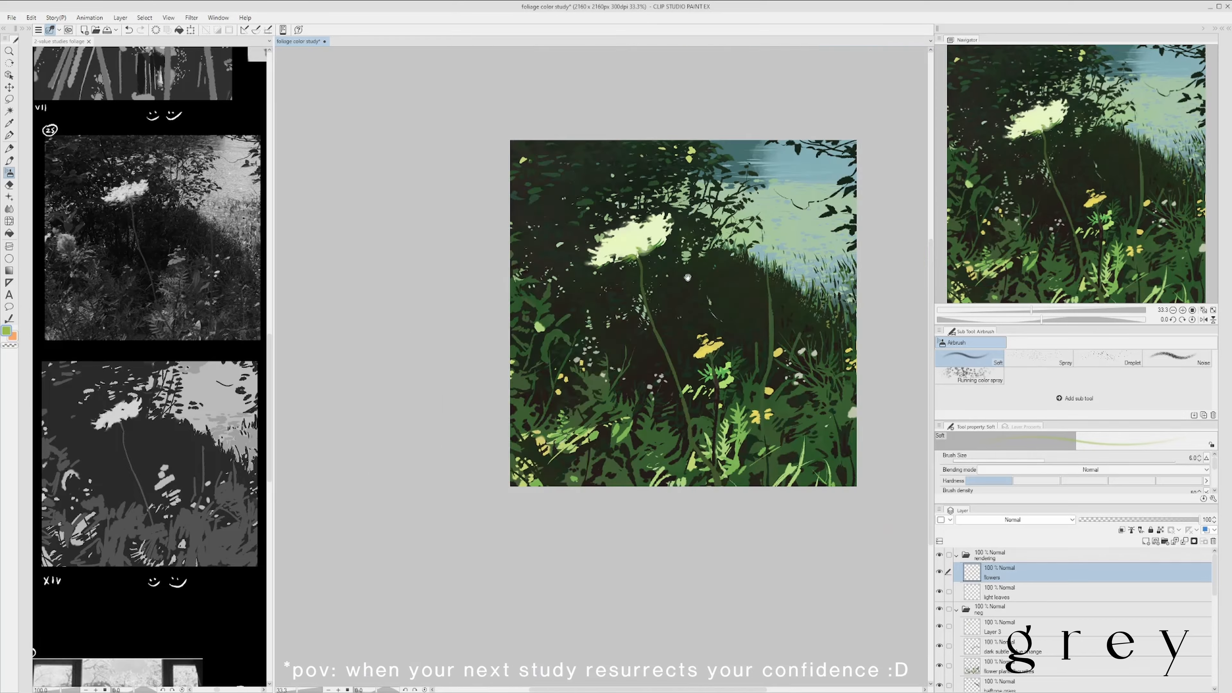
scroll(652, 243, "up", 2)
scroll(674, 228, "down", 1)
scroll(624, 269, "up", 1)
left_click(626, 264, "alt")
key("bracketright")
key("bracketright")
left_click_drag(630, 262, 612, 267)
scroll(616, 271, "down", 2)
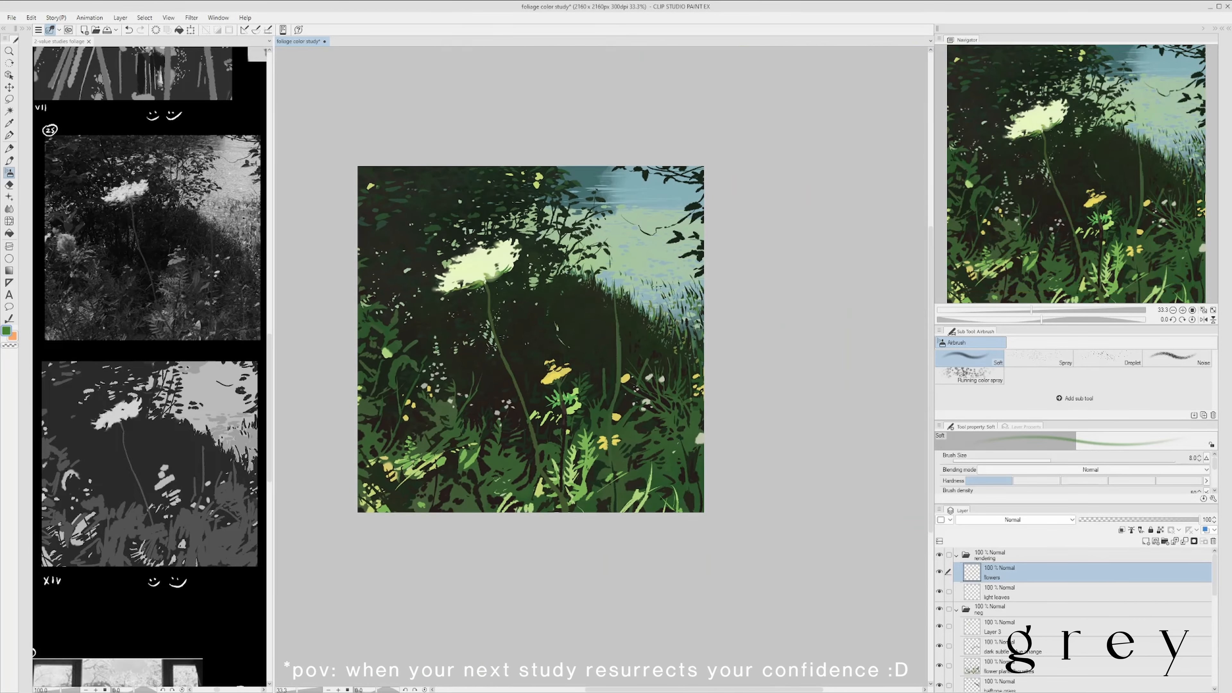
- Airbrush the flower head's pale yellow around its base and edge at brush size 40, and save the file
scroll(493, 222, "up", 2)
left_click(494, 291, "alt")
key("bracketright")
key("bracketright")
key("bracketright")
key("bracketright")
key("bracketright")
key("bracketright")
key("bracketright")
key("bracketright")
scroll(545, 245, "down", 2)
scroll(574, 271, "up", 1)
key("ctrl+s")
- Tint the flower head with pale green at airbrush size 70, and reduce the size to 12 for dark green accents
scroll(548, 229, "up", 1)
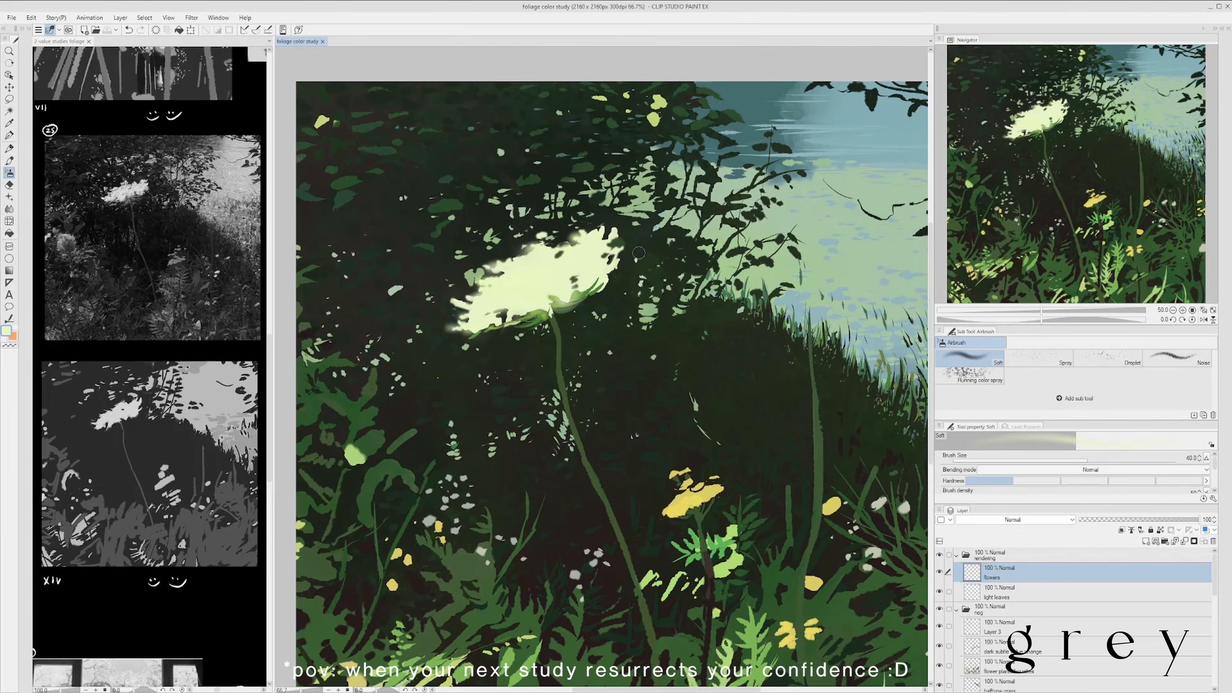
scroll(490, 305, "down", 2)
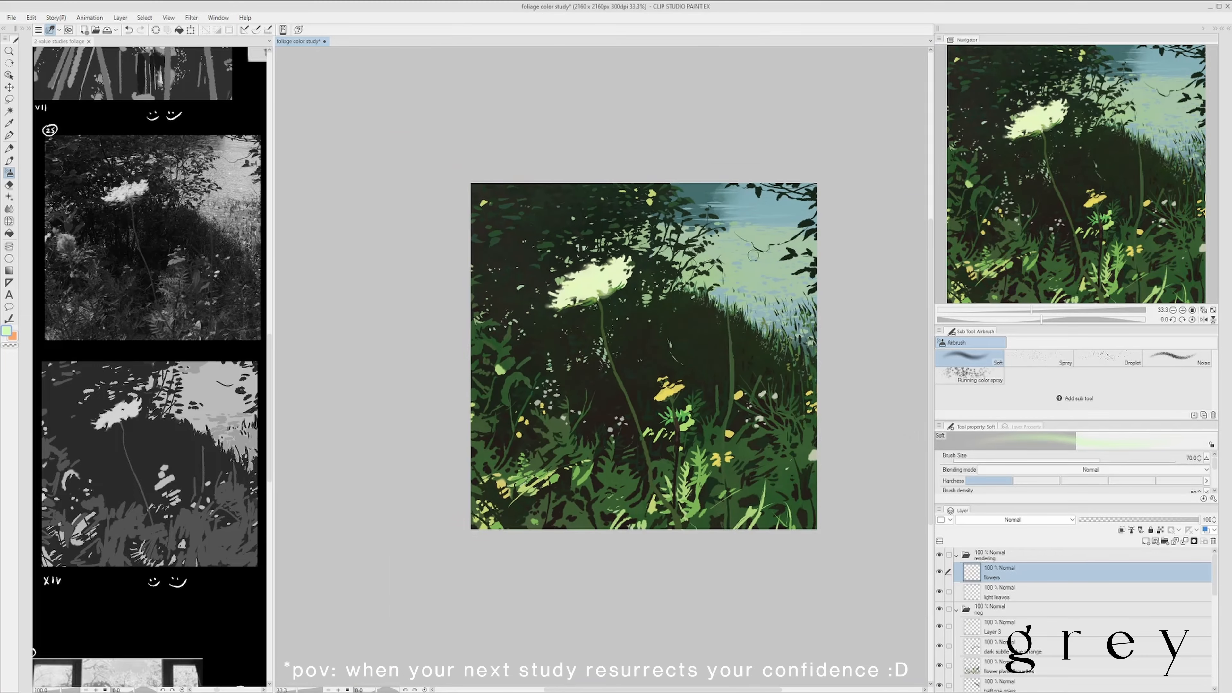
scroll(542, 304, "up", 3)
left_click(514, 359, "alt")
key("bracketleft")
key("bracketleft")
key("bracketleft")
key("bracketleft")
key("bracketleft")
key("bracketleft")
key("bracketleft")
key("bracketleft")
key("bracketleft")
scroll(540, 266, "down", 3)
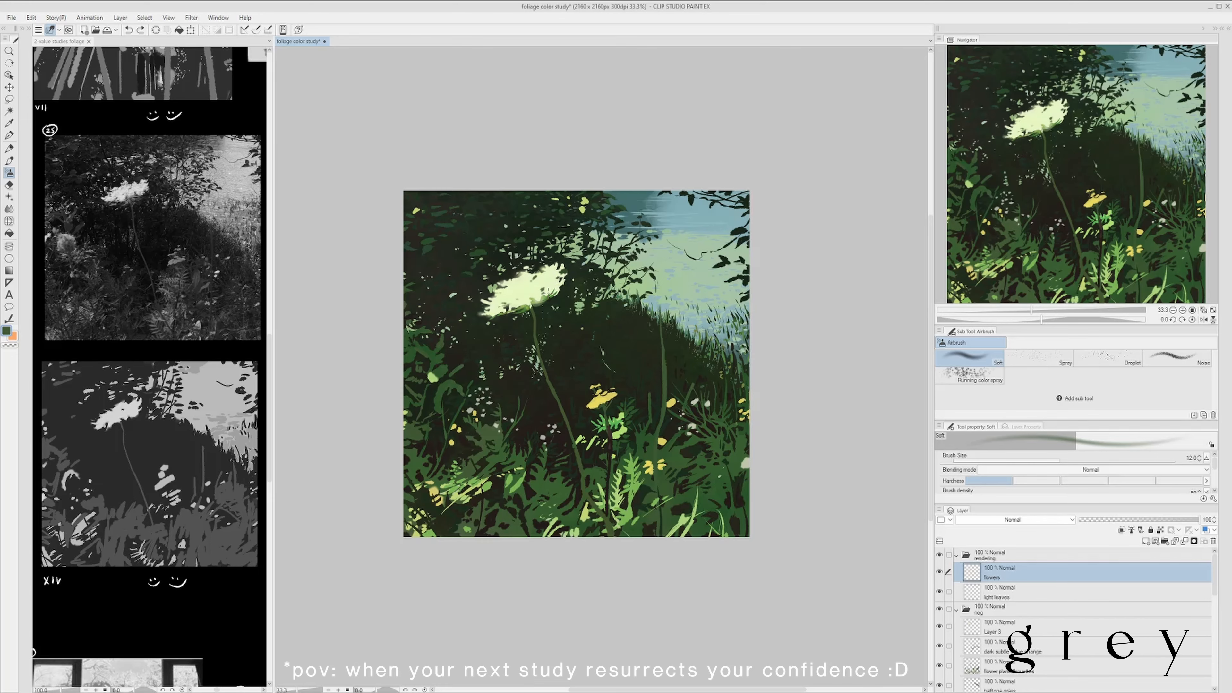
- Touch up the flower head with pale yellow using the Soft airbrush at size 12, and save
scroll(631, 257, "down", 1)
scroll(592, 264, "up", 1)
scroll(611, 267, "down", 1)
scroll(601, 272, "up", 1)
left_click(556, 286, "alt")
key("ctrl+s")
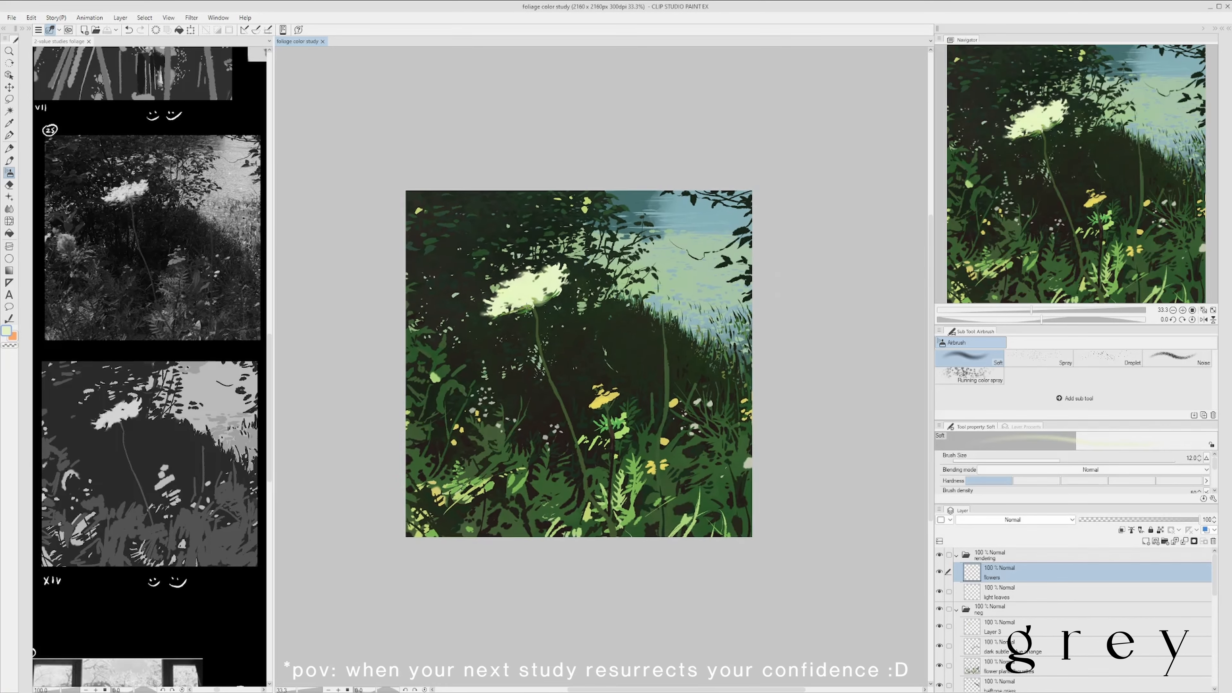
- Cut dark gaps into the flower head's lower-left edge with a sampled dark colour at airbrush size 12
scroll(536, 305, "up", 1)
left_click(533, 308, "alt")
left_click_drag(502, 310, 488, 316)
scroll(430, 335, "up", 1)
left_click(465, 330, "alt")
scroll(519, 331, "down", 2)
scroll(577, 335, "up", 1)
scroll(586, 336, "down", 1)
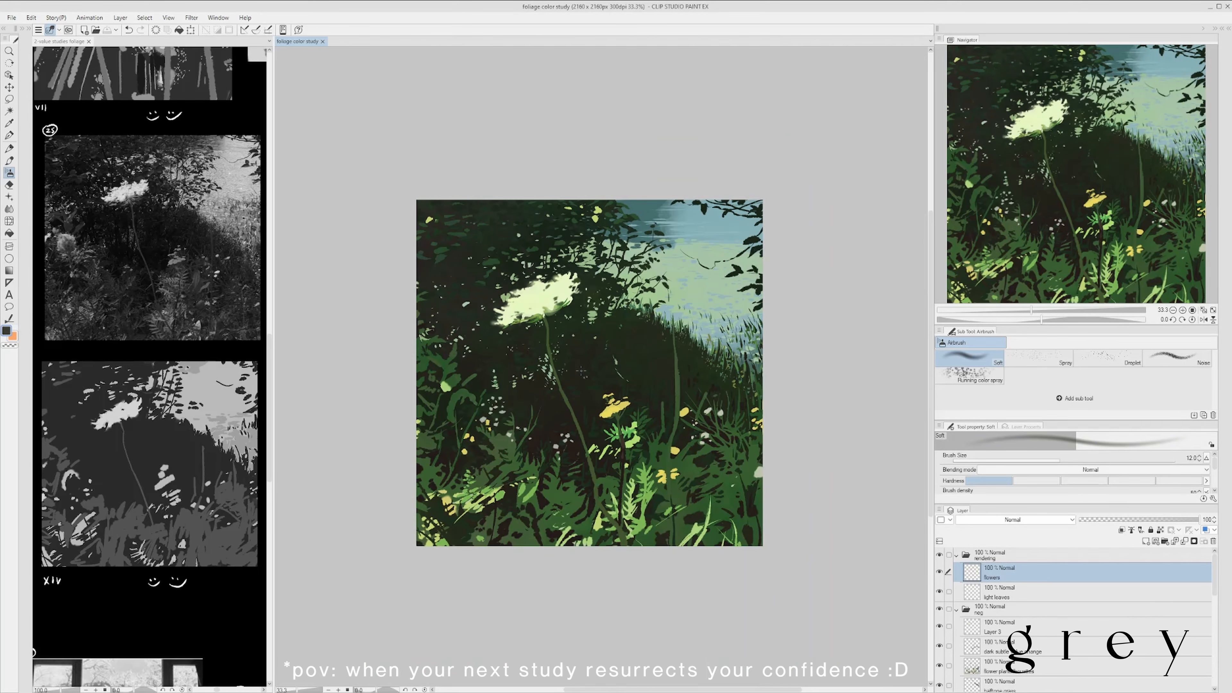
- Airbrush green shading across the flower head's underside and stem, enlarging the brush from 17 to 30, and save
scroll(581, 371, "up", 1)
scroll(594, 291, "down", 1)
scroll(575, 317, "up", 1)
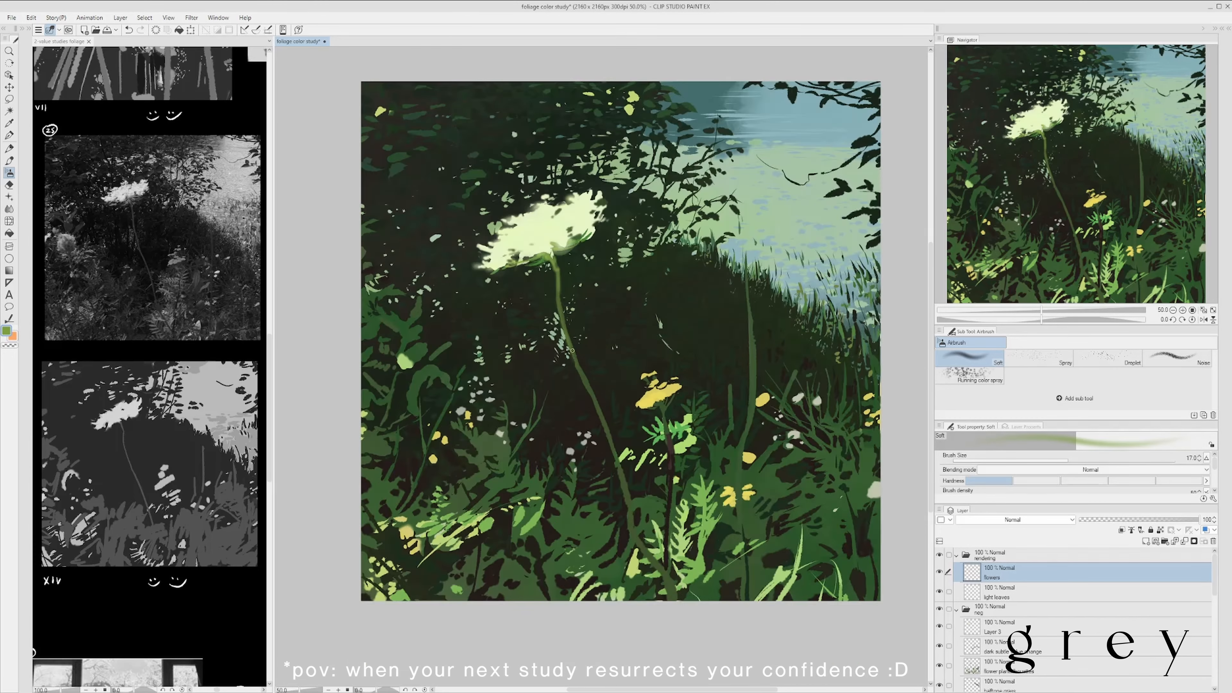
scroll(679, 252, "down", 1)
scroll(642, 376, "down", 1)
scroll(590, 368, "up", 1)
left_click_drag(540, 262, 563, 250)
left_click(550, 257, "alt")
key("]")
key("]")
key("]")
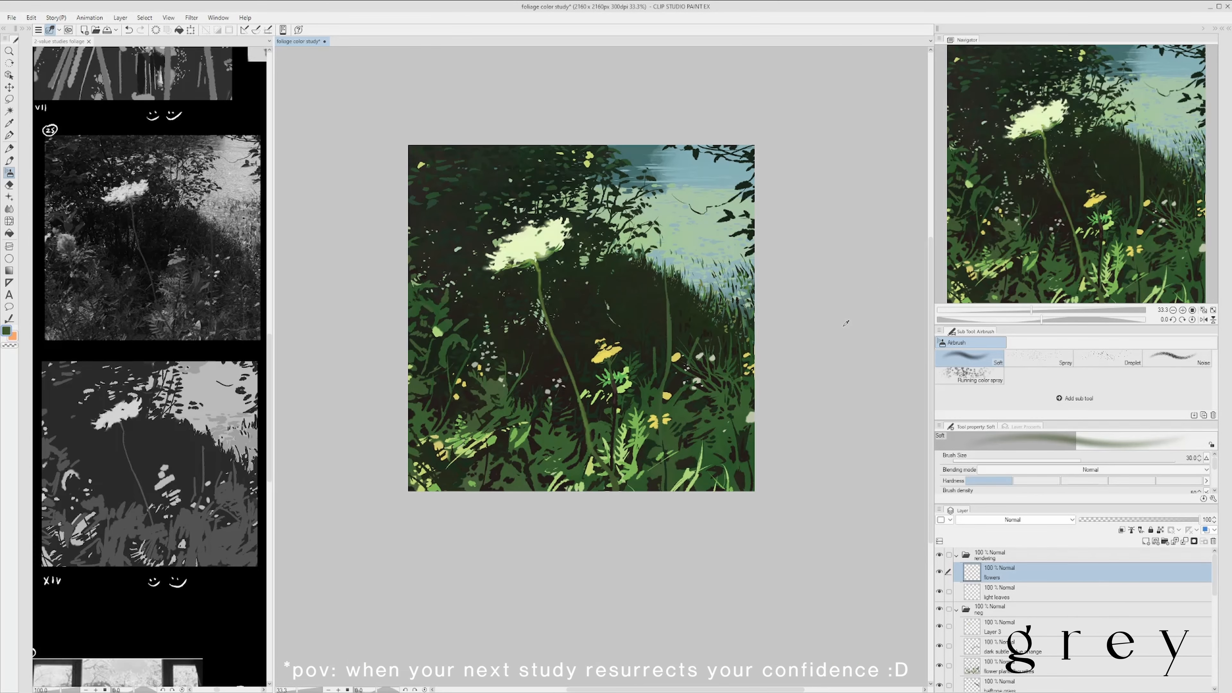
scroll(592, 445, "down", 1)
key("ctrl+s")
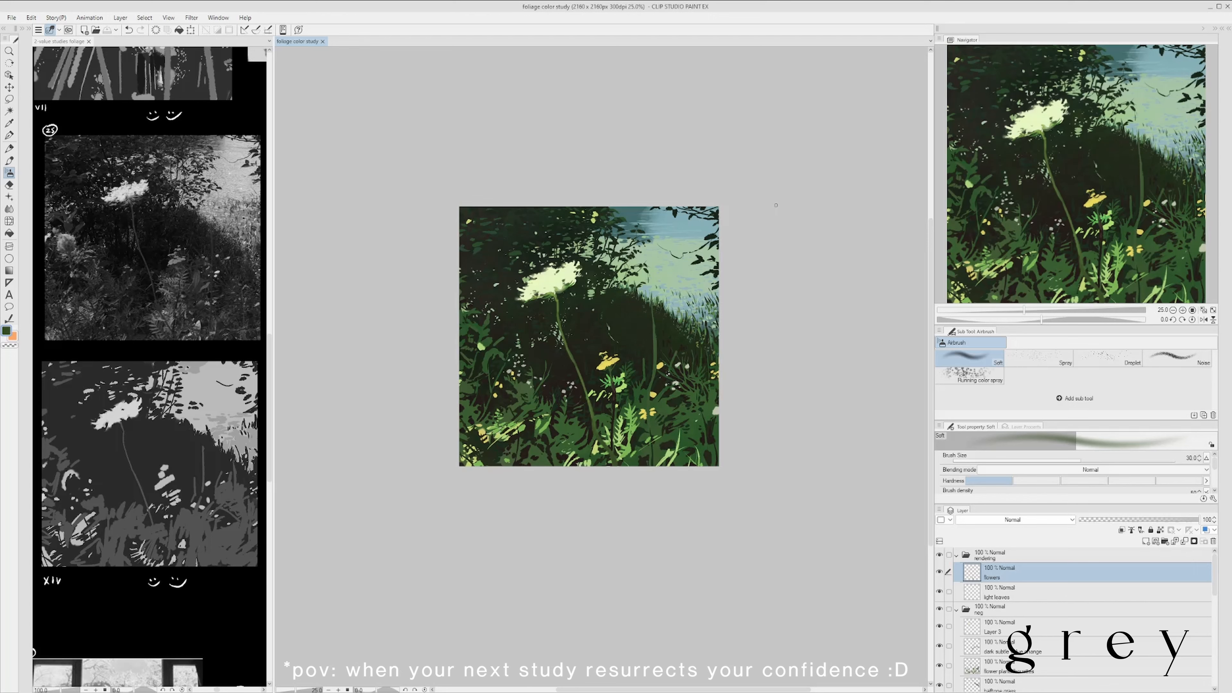
- Airbrush soft sampled dark blue-green over the foliage on the light leaves layer at brush size 30, and save
left_click(1066, 589)
left_click_drag(757, 166, 724, 160)
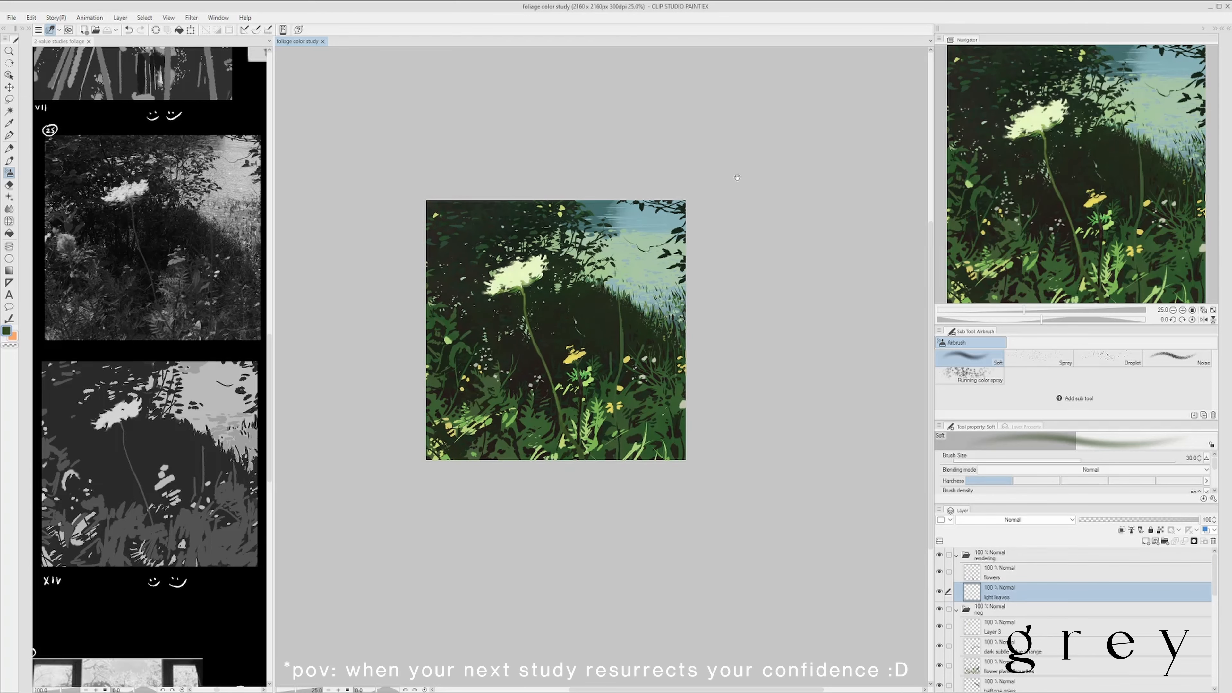
scroll(558, 206, "up", 2)
scroll(558, 207, "down", 2)
scroll(558, 206, "up", 2)
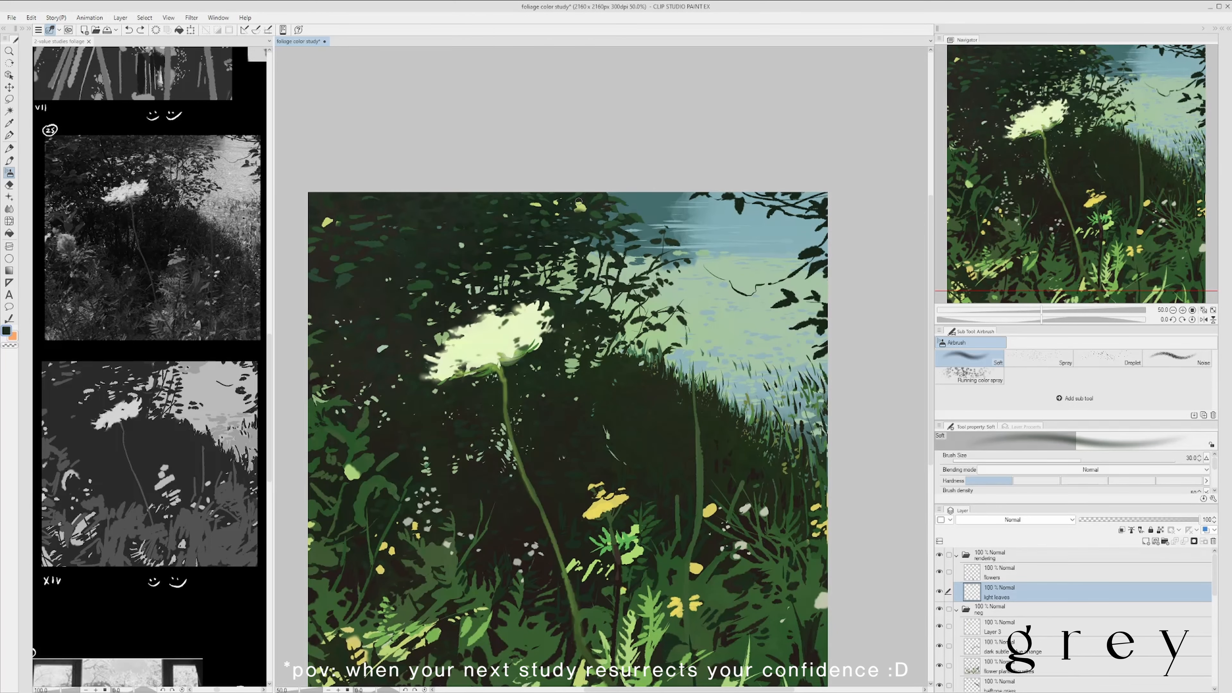
scroll(576, 194, "down", 2)
scroll(576, 194, "up", 1)
left_click_drag(638, 147, 588, 138)
key("ctrl+s")
- Paint thin teal ripple strokes on the upper-right water with the pencil 2 brush at size 25
key("b")
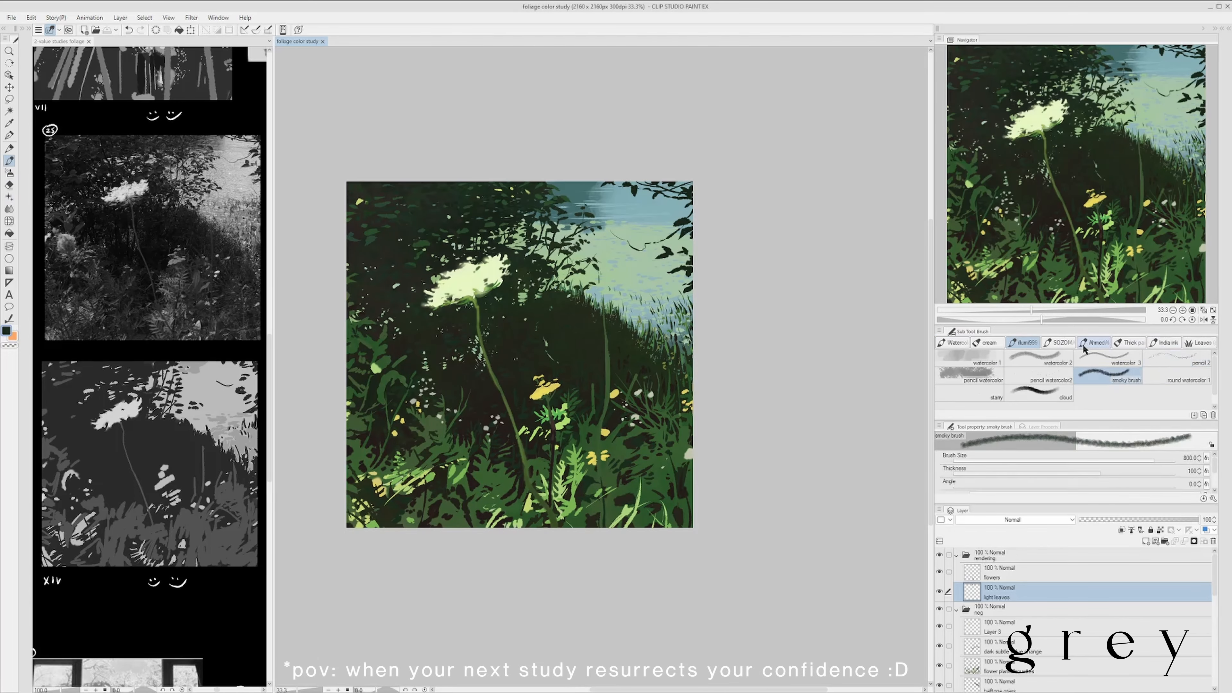
left_click(1179, 359)
scroll(594, 199, "up", 3)
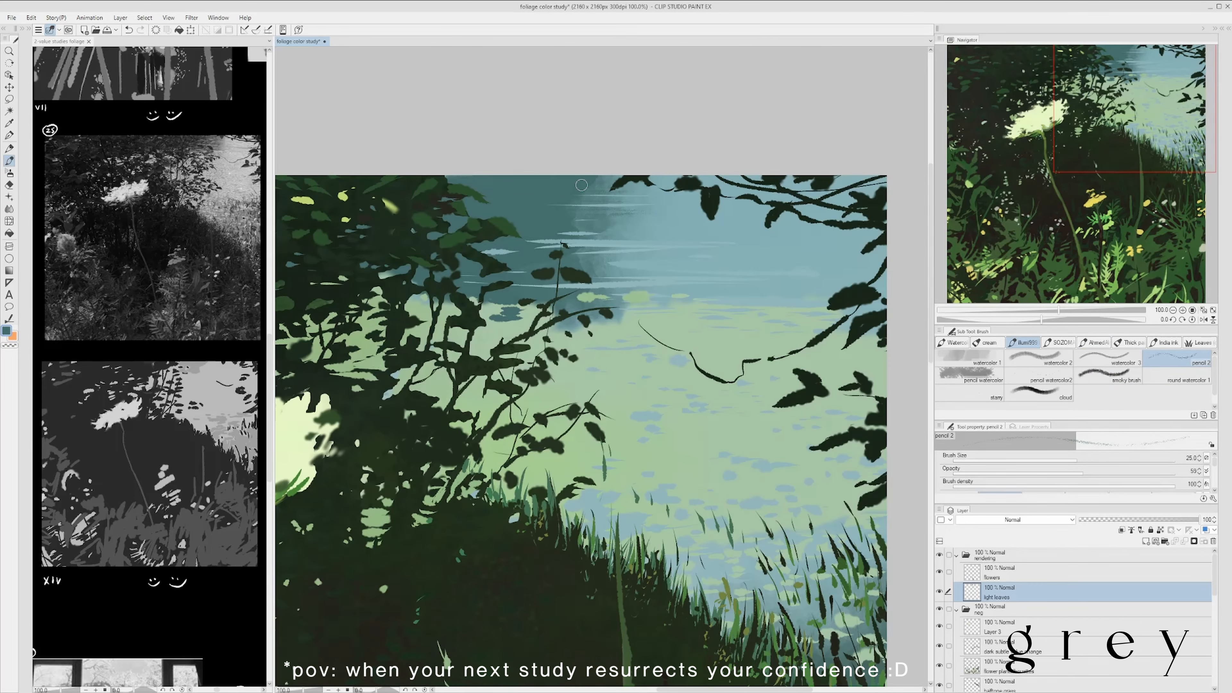
scroll(582, 185, "down", 3)
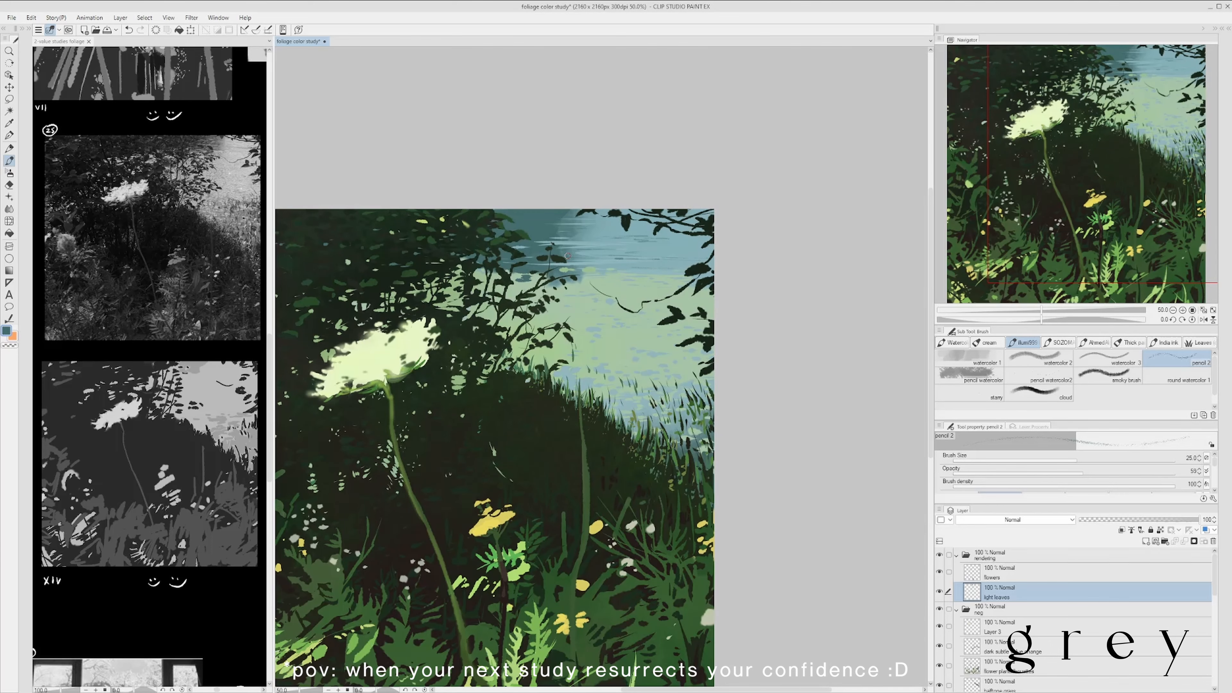
left_click_drag(584, 238, 599, 243)
left_click_drag(630, 233, 672, 243)
scroll(669, 242, "down", 1)
scroll(669, 243, "up", 1)
scroll(679, 252, "down", 2)
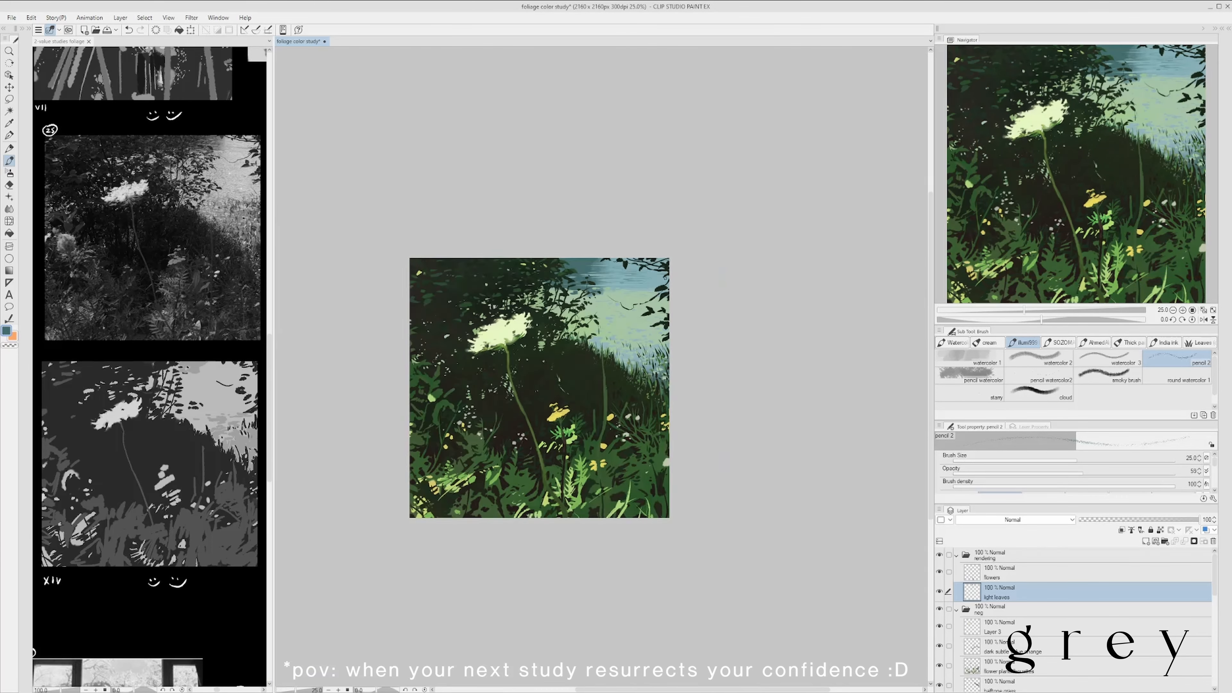
scroll(649, 286, "up", 3)
left_click(635, 310, "alt")
key("bracketright")
key("bracketright")
key("ctrl+z")
- Blend soft teal over the upper-right water with the watercolor 2 brush, reducing its size from 120 to 70 and smaller
scroll(694, 287, "down", 2)
left_click(1040, 360)
scroll(669, 277, "up", 3)
left_click(420, 235, "alt")
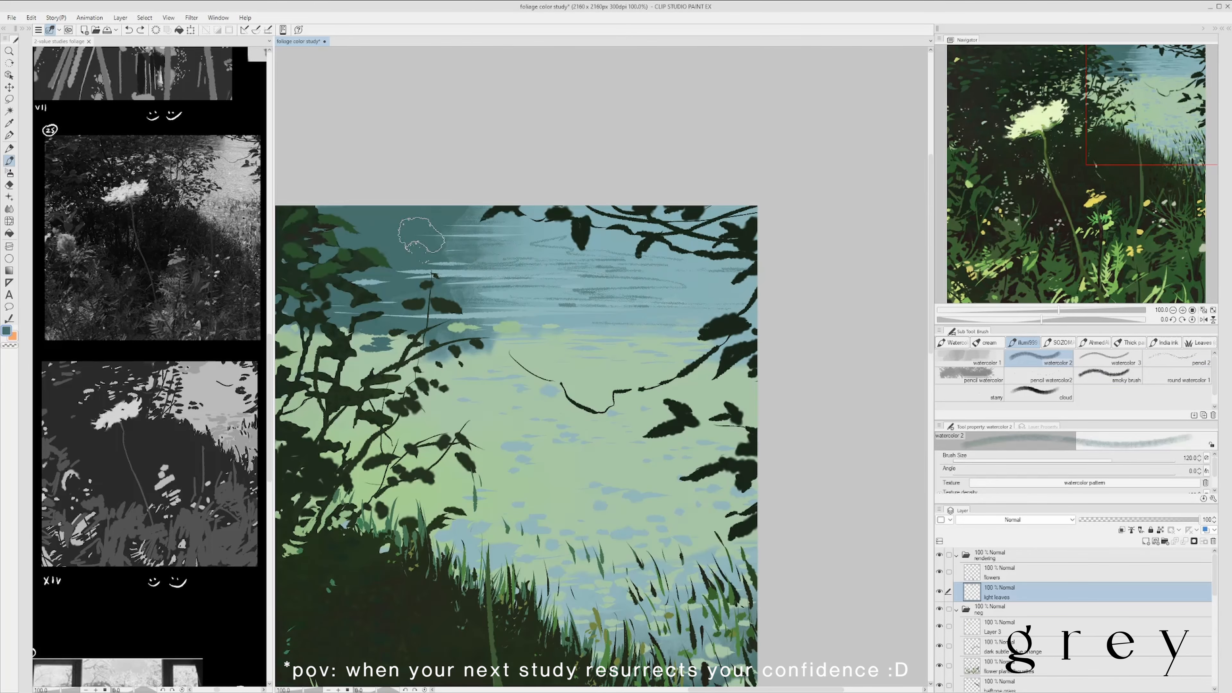
scroll(499, 242, "down", 3)
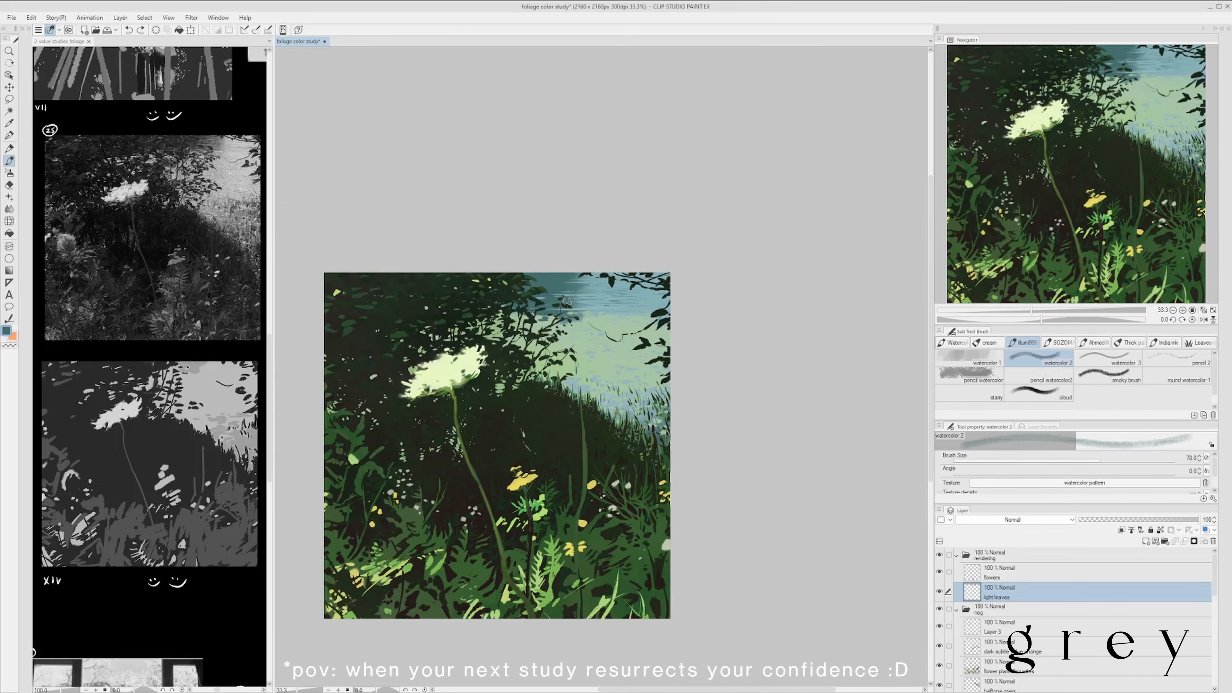
left_click_drag(568, 285, 583, 281)
key("bracketleft")
key("bracketleft")
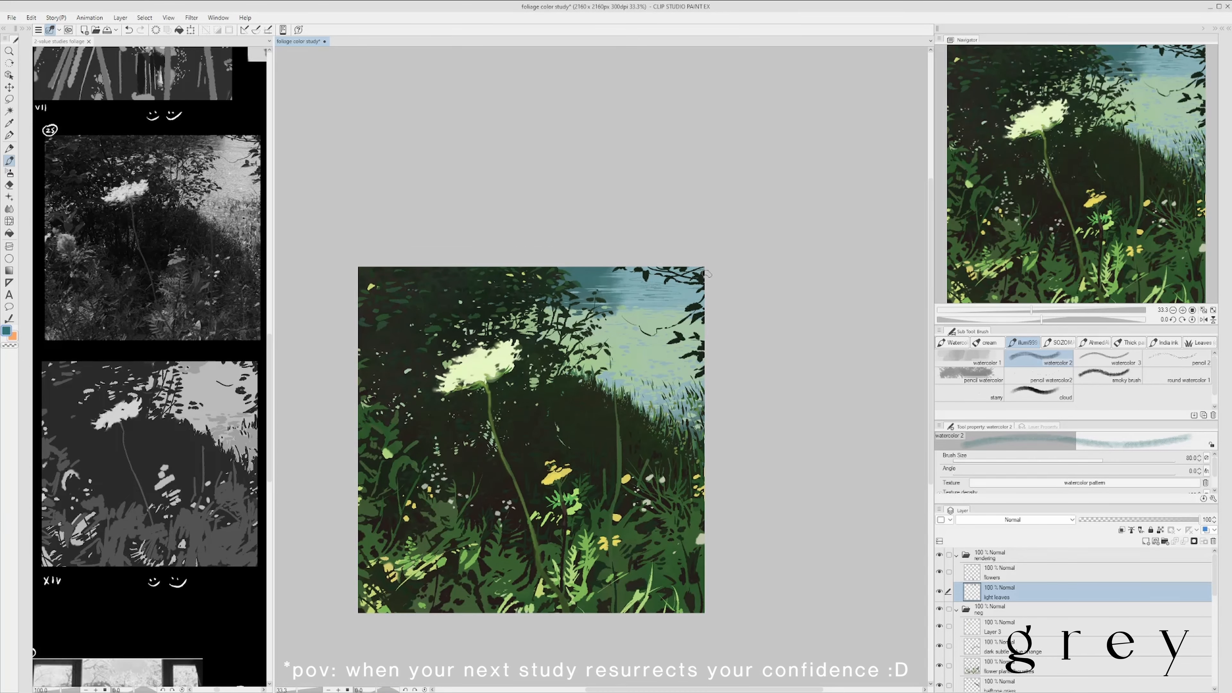
scroll(699, 275, "down", 1)
left_click_drag(700, 276, 716, 273)
scroll(720, 322, "up", 1)
left_click_drag(719, 323, 687, 357)
key("bracketleft")
key("bracketleft")
key("bracketleft")
key("bracketleft")
scroll(632, 412, "up", 2)
- Tint the water on Layer 4 with soft light blue using watercolor 2 at size 200, and save
left_click_drag(1215, 589, 1216, 672)
left_click(1081, 665)
scroll(693, 369, "down", 2)
key("bracketright")
key("bracketright")
key("bracketright")
key("bracketright")
key("bracketright")
key("bracketright")
key("bracketright")
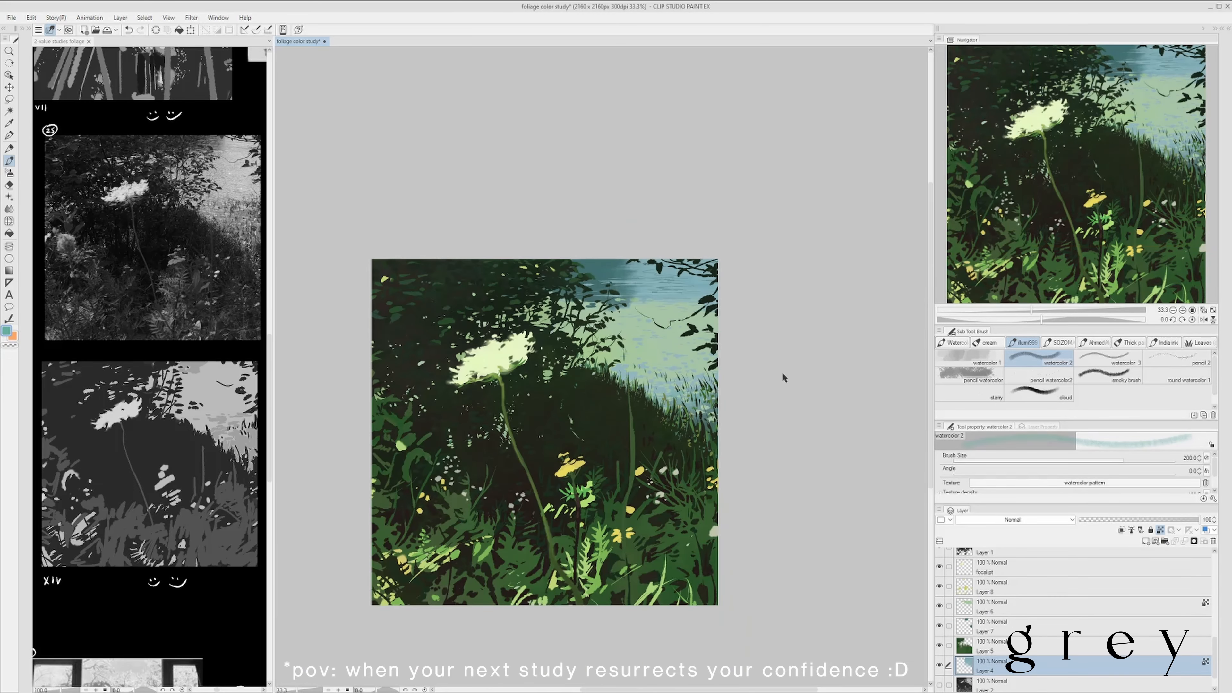
left_click(1160, 531)
key("ctrl+minus")
scroll(685, 342, "up", 1)
left_click(653, 364, "alt")
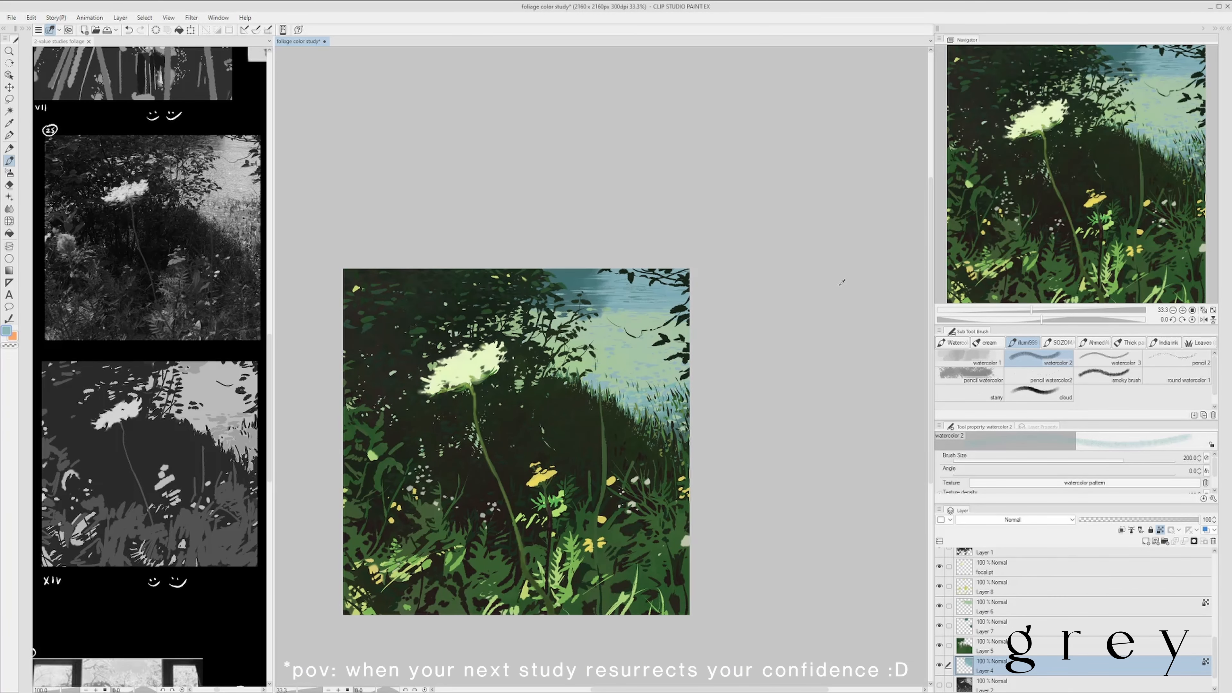
scroll(731, 450, "down", 1)
left_click_drag(731, 450, 701, 390)
key("ctrl+s")
- Soften the large yellow flower on the flowers layer with sampled yellow at watercolor 2 size 50, and erase the overspill around its petals
scroll(694, 416, "down", 2)
scroll(667, 409, "up", 3)
left_click_drag(1215, 658, 1215, 563)
left_click(1081, 573)
left_click(621, 464, "alt")
scroll(621, 464, "up", 1)
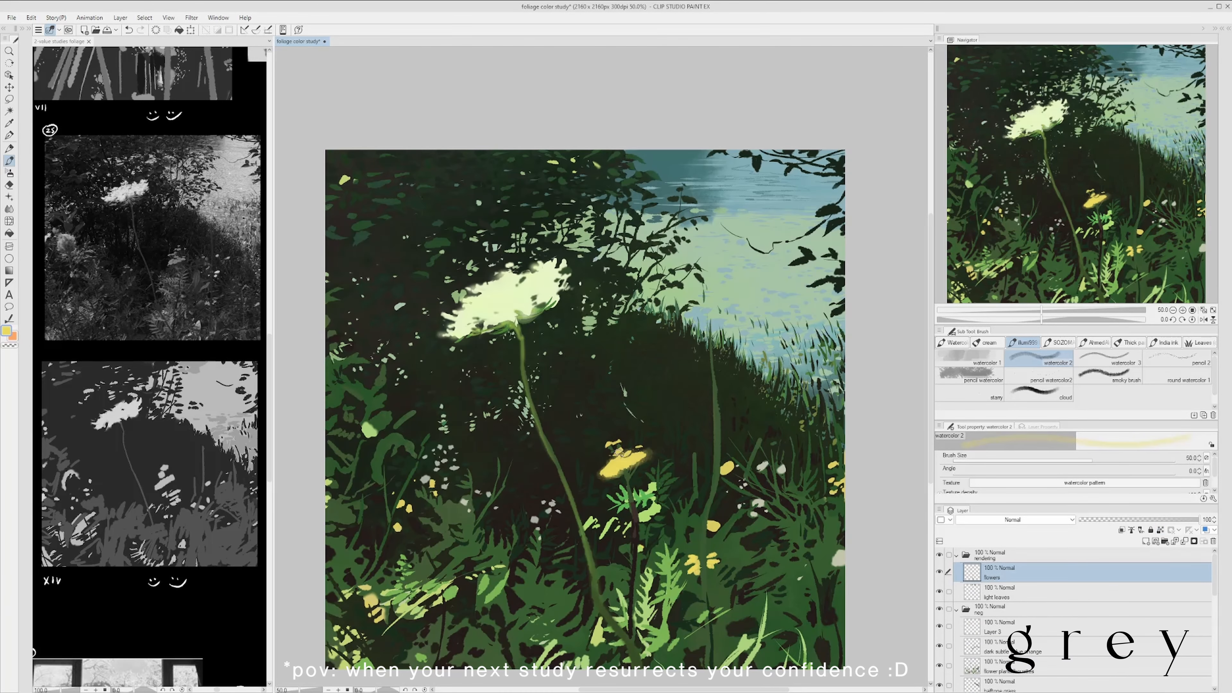
left_click_drag(621, 453, 611, 447)
key("e")
mouse_move(645, 451)
left_mouse_down()
mouse_move(656, 417)
mouse_move(680, 441)
left_mouse_up()
left_click_drag(674, 437, 688, 425)
key("b")
- Add soft yellow strokes to the small yellow flowers in the foliage with watercolor 2 at size 30, and undo the last oversized stroke
left_click_drag(757, 441, 686, 443)
scroll(721, 474, "down", 1)
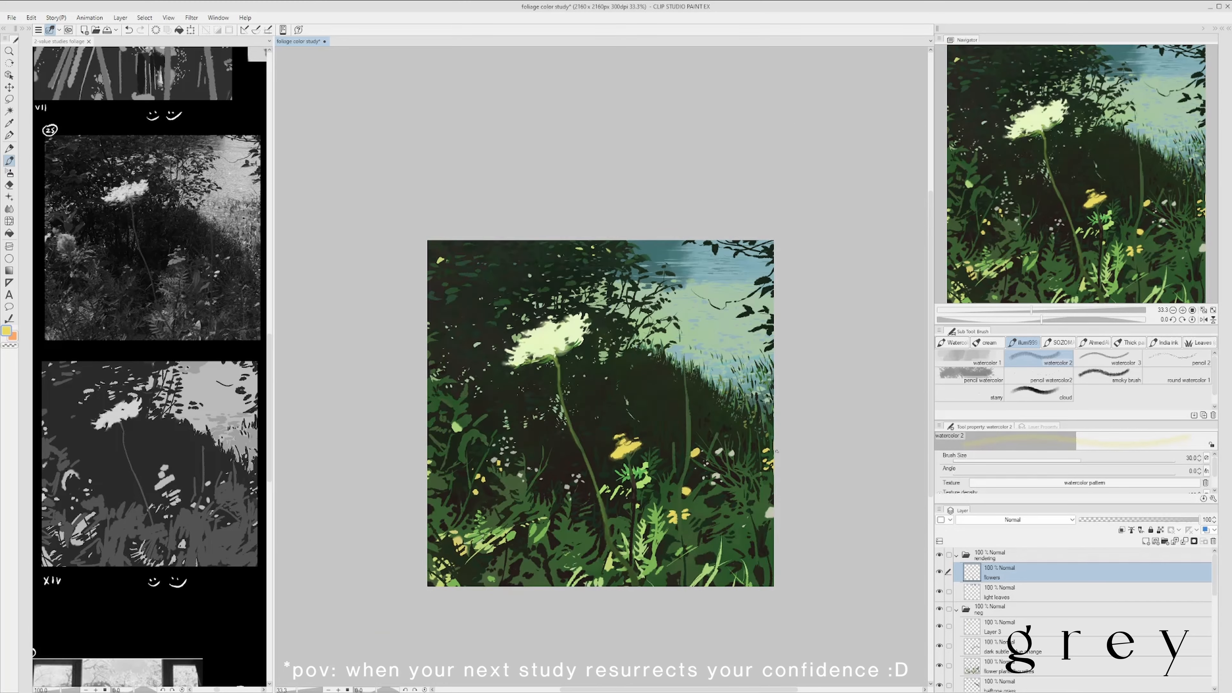
scroll(475, 464, "up", 1)
left_click_drag(479, 487, 486, 481)
scroll(574, 442, "down", 2)
left_click_drag(574, 442, 585, 433)
scroll(530, 501, "up", 1)
key("bracketright")
key("bracketright")
key("bracketright")
key("ctrl+z")
scroll(605, 470, "down", 1)
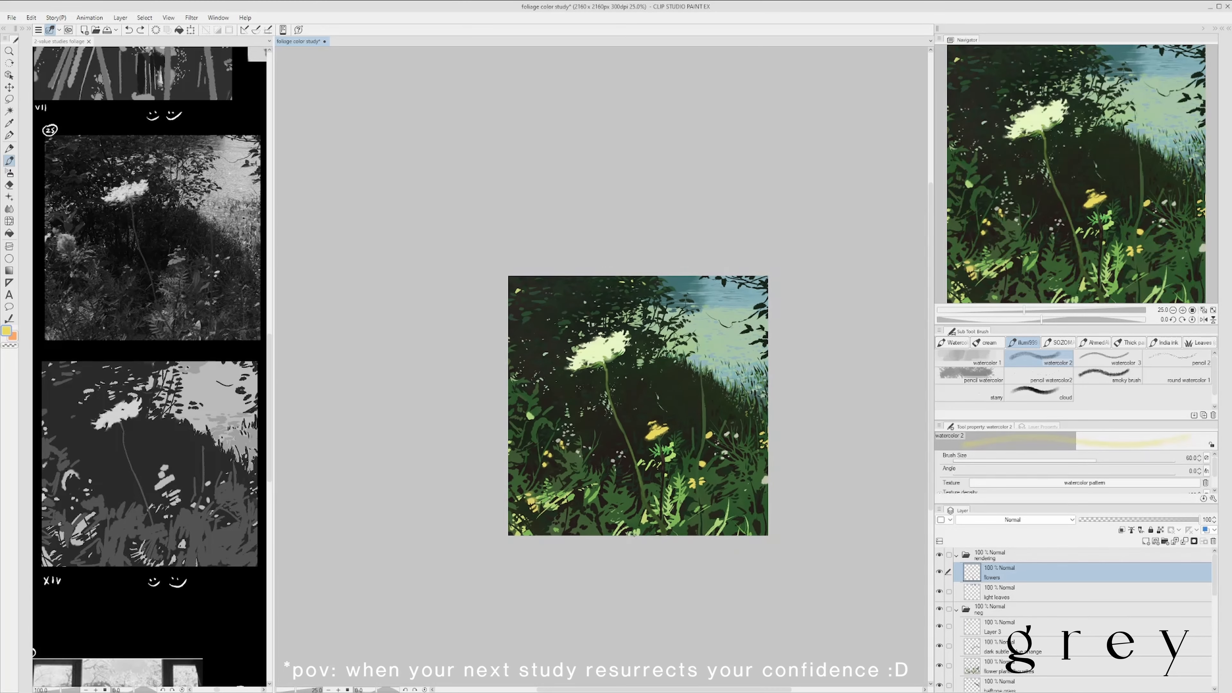
- Paint a round, soft light-green flower bud in the left foliage with watercolor 2 enlarged to size 120
left_click_drag(855, 454, 808, 448)
scroll(487, 402, "up", 2)
left_click(481, 415, "alt")
scroll(487, 392, "down", 1)
key("bracketright")
key("bracketright")
key("bracketright")
key("bracketright")
key("bracketright")
key("bracketright")
key("bracketright")
key("bracketright")
left_click_drag(478, 410, 474, 392)
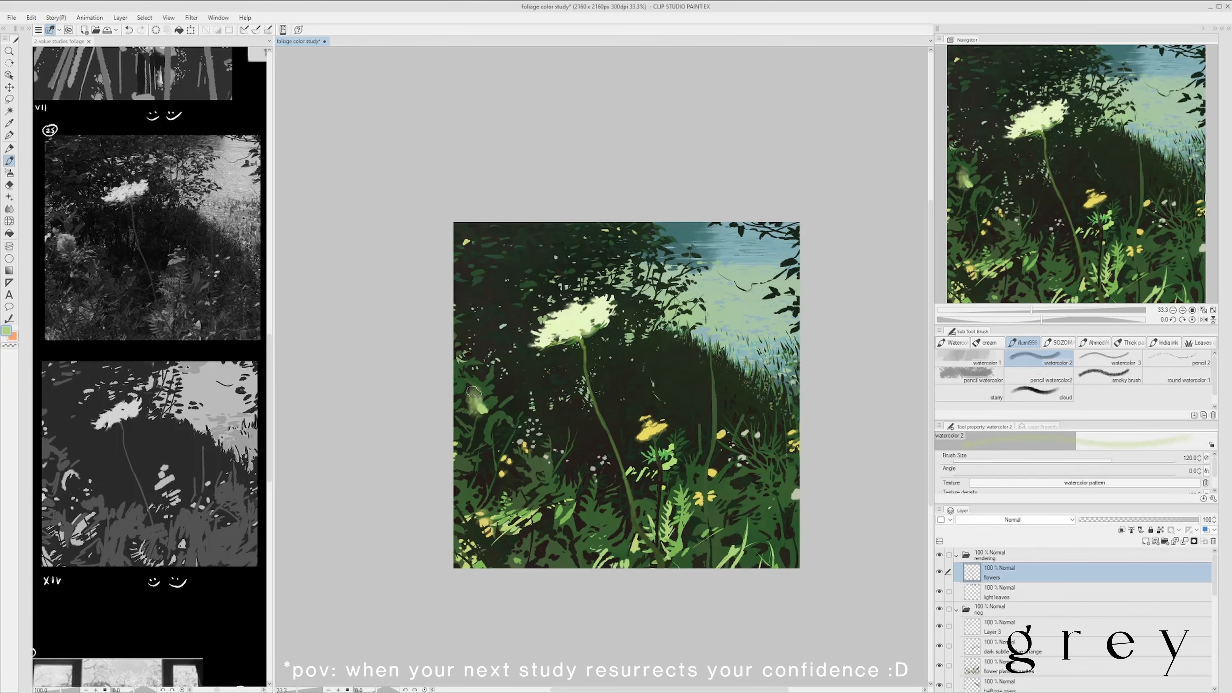
- Refine the light-green bud with green pencil watercolor2 strokes, clean up with the Hard eraser at size 60, and save
left_click(1038, 374)
scroll(503, 359, "up", 1)
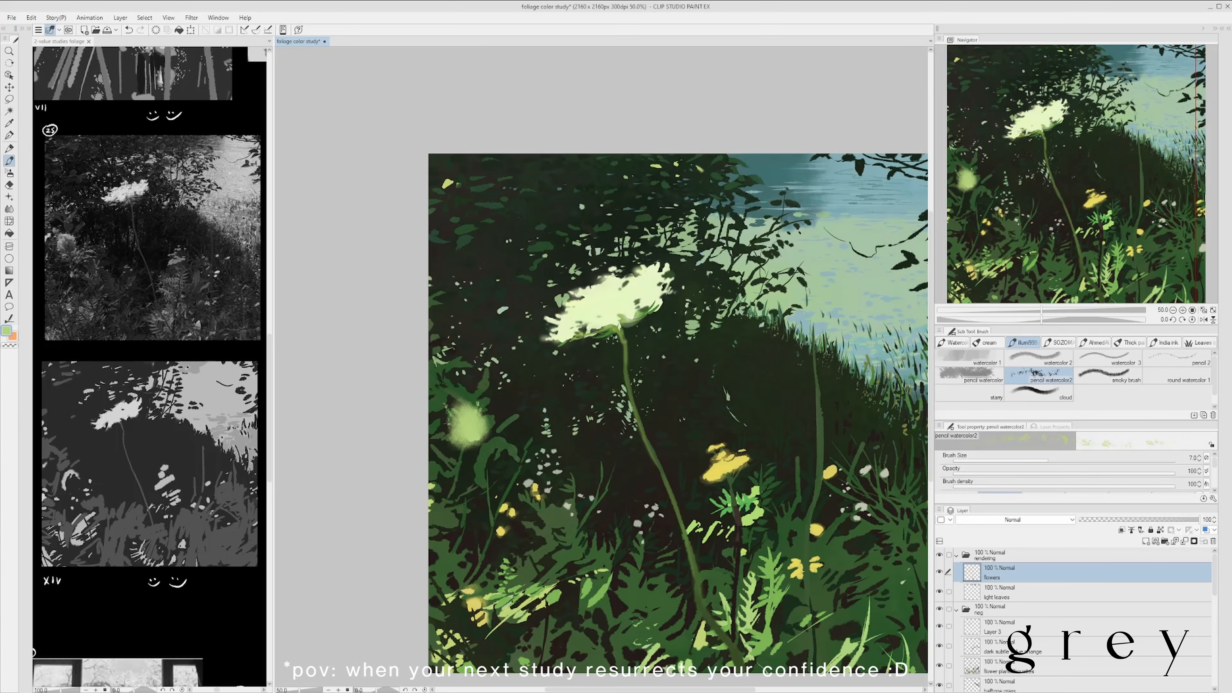
scroll(534, 310, "down", 2)
scroll(563, 339, "up", 2)
scroll(596, 335, "down", 1)
scroll(631, 412, "up", 1)
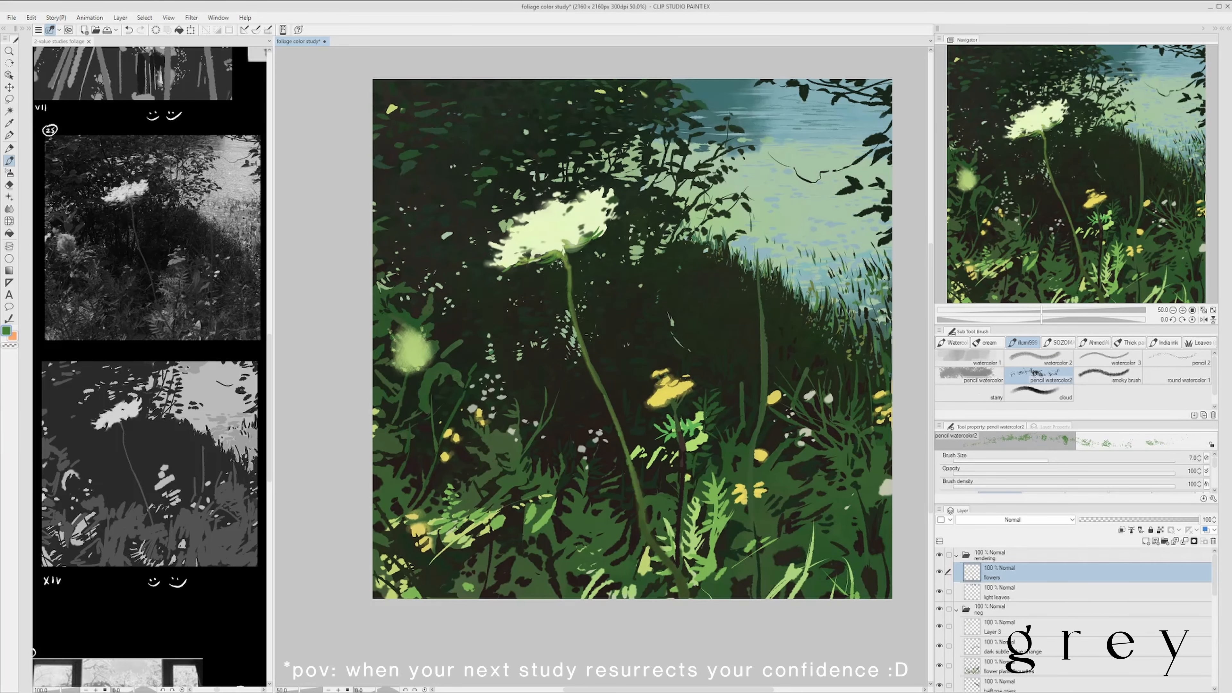
scroll(595, 246, "down", 1)
scroll(594, 246, "up", 2)
key("e")
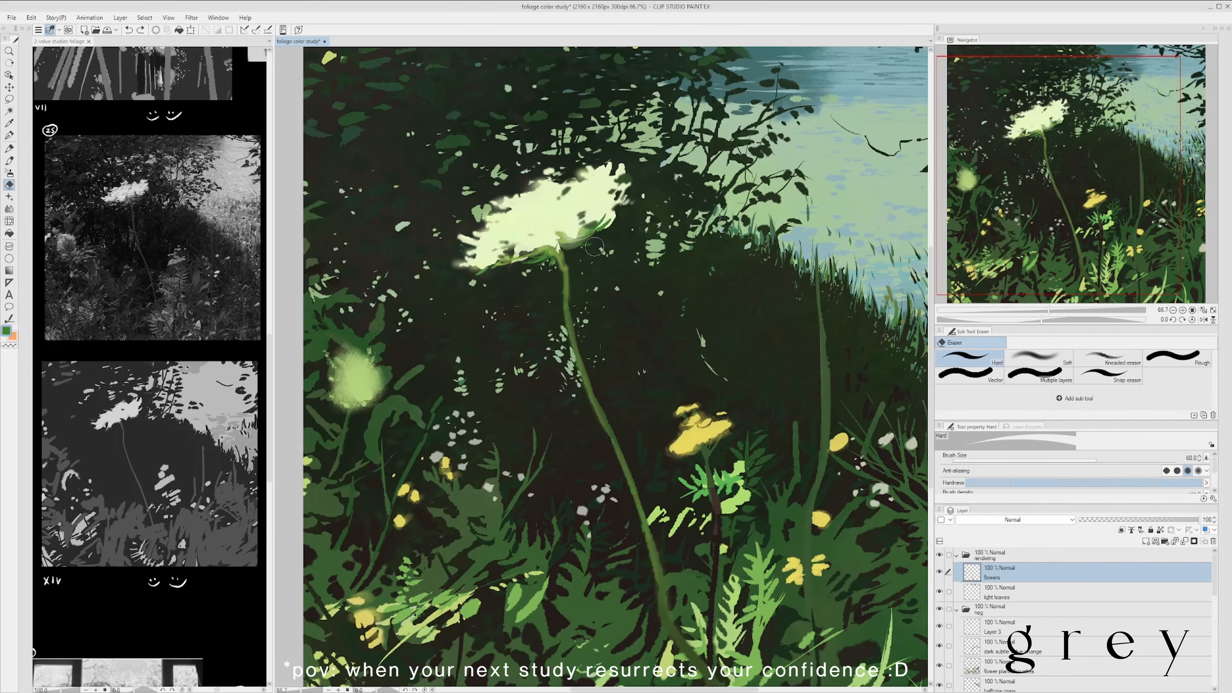
scroll(594, 247, "down", 2)
key("ctrl+s")
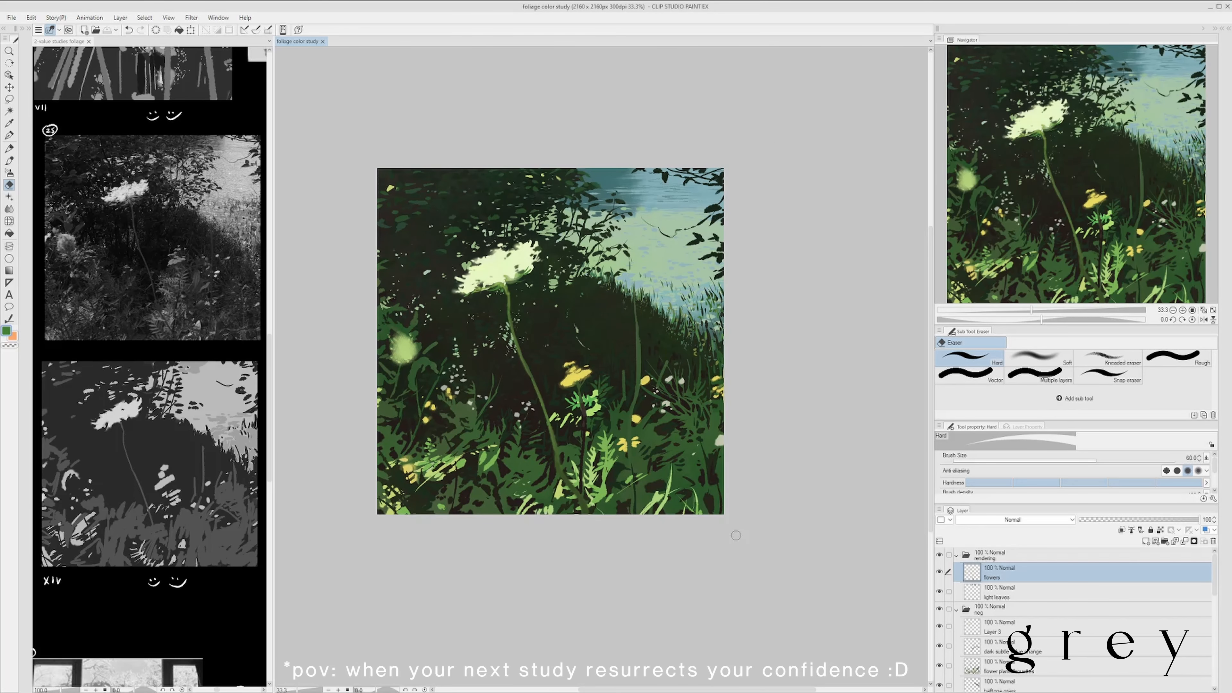
- Draw a green stem from the bud down through the left foliage with the Textured pen at size 70
scroll(735, 535, "down", 1)
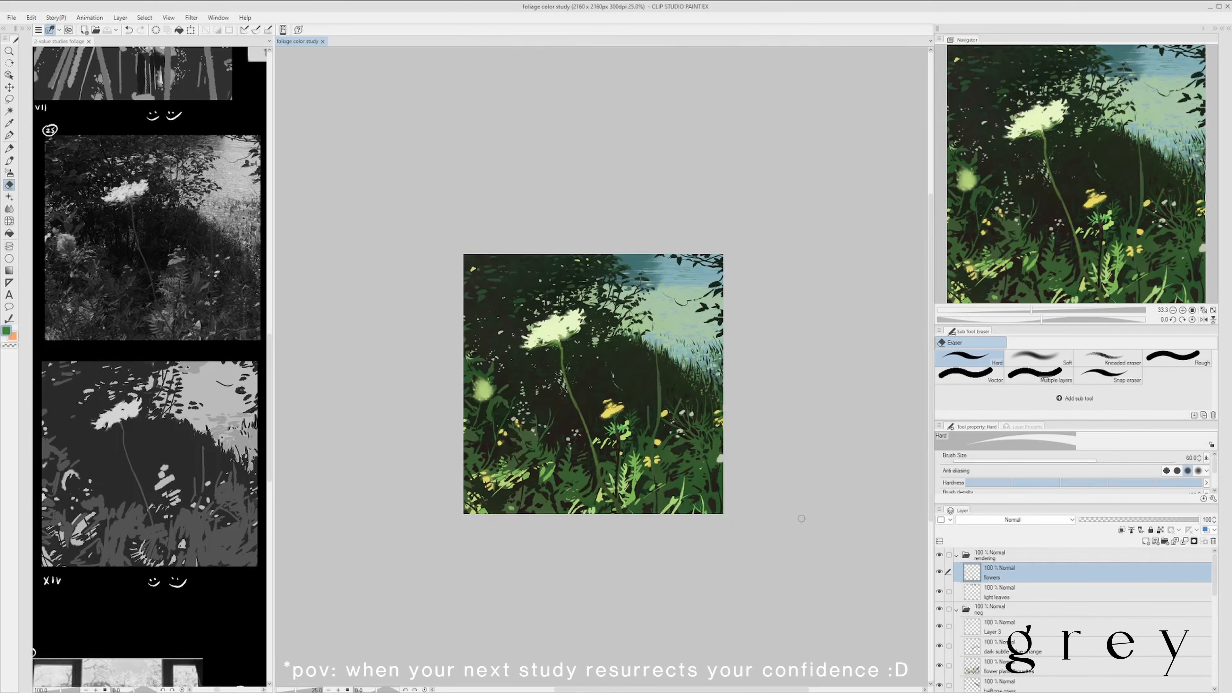
scroll(727, 529, "down", 1)
scroll(728, 529, "up", 1)
key("p")
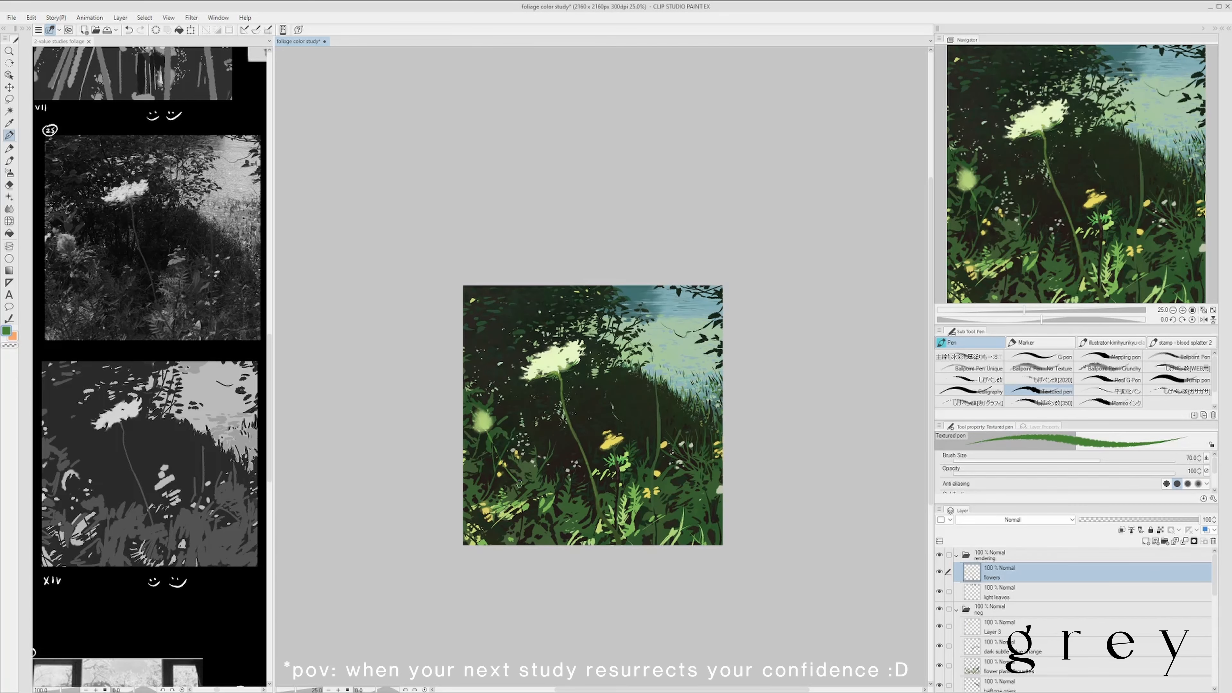
scroll(532, 503, "up", 1)
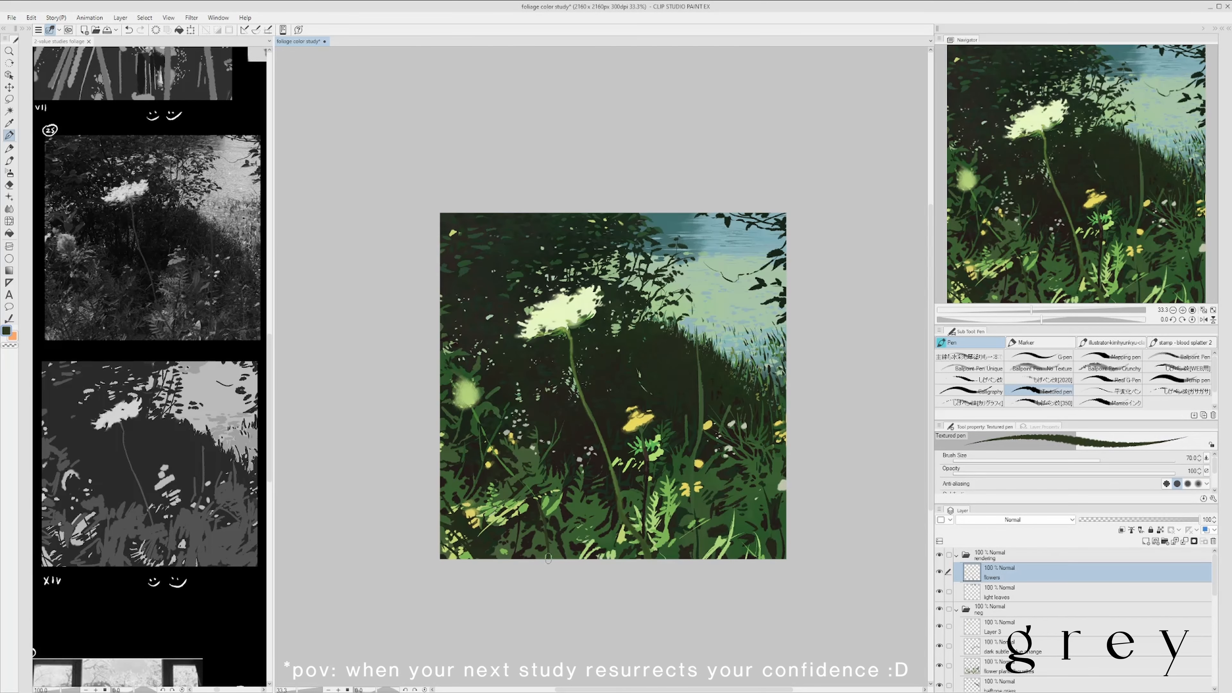
left_click_drag(503, 465, 519, 482)
scroll(541, 392, "down", 3)
scroll(532, 420, "up", 4)
left_click(479, 323, "alt")
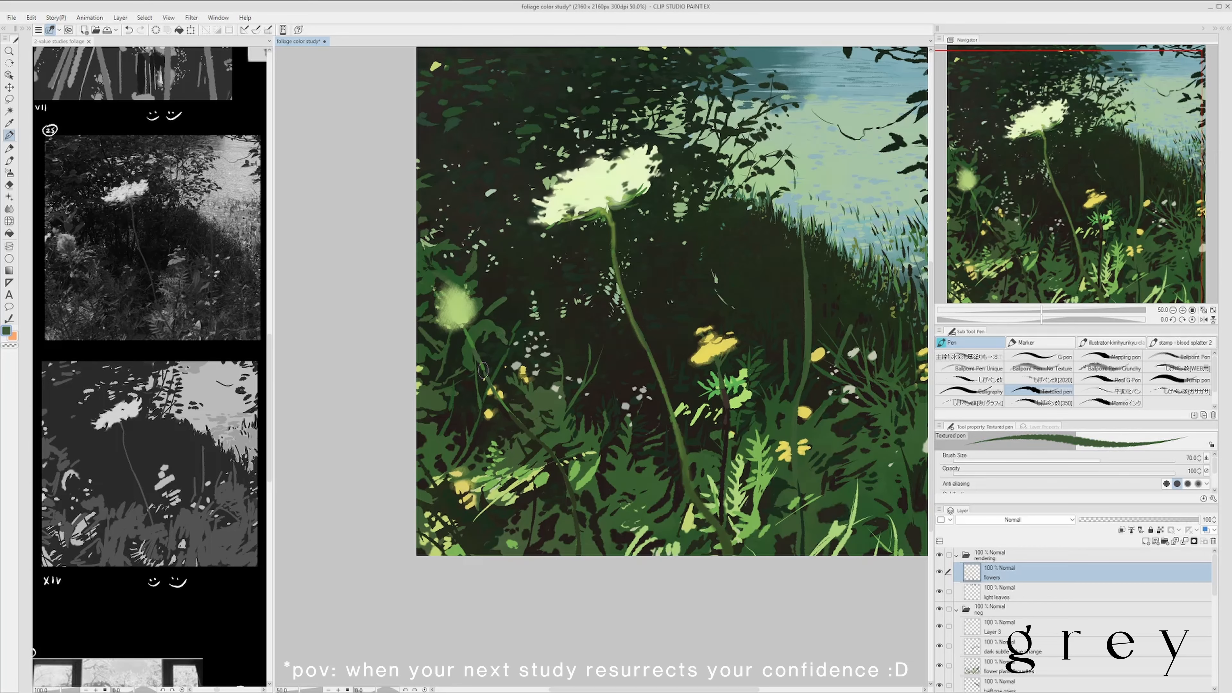
- Darken the lower parts of the flower stems with brown Textured pen strokes at size 70
scroll(485, 370, "down", 1)
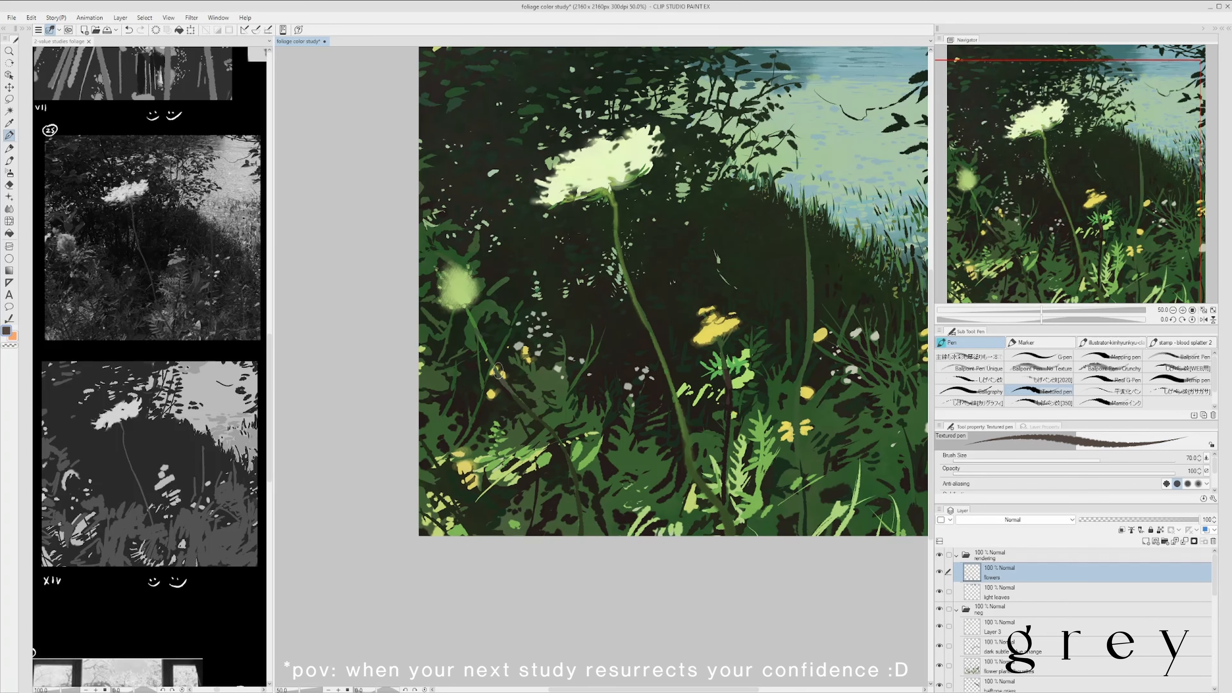
scroll(498, 371, "down", 2)
scroll(829, 313, "up", 1)
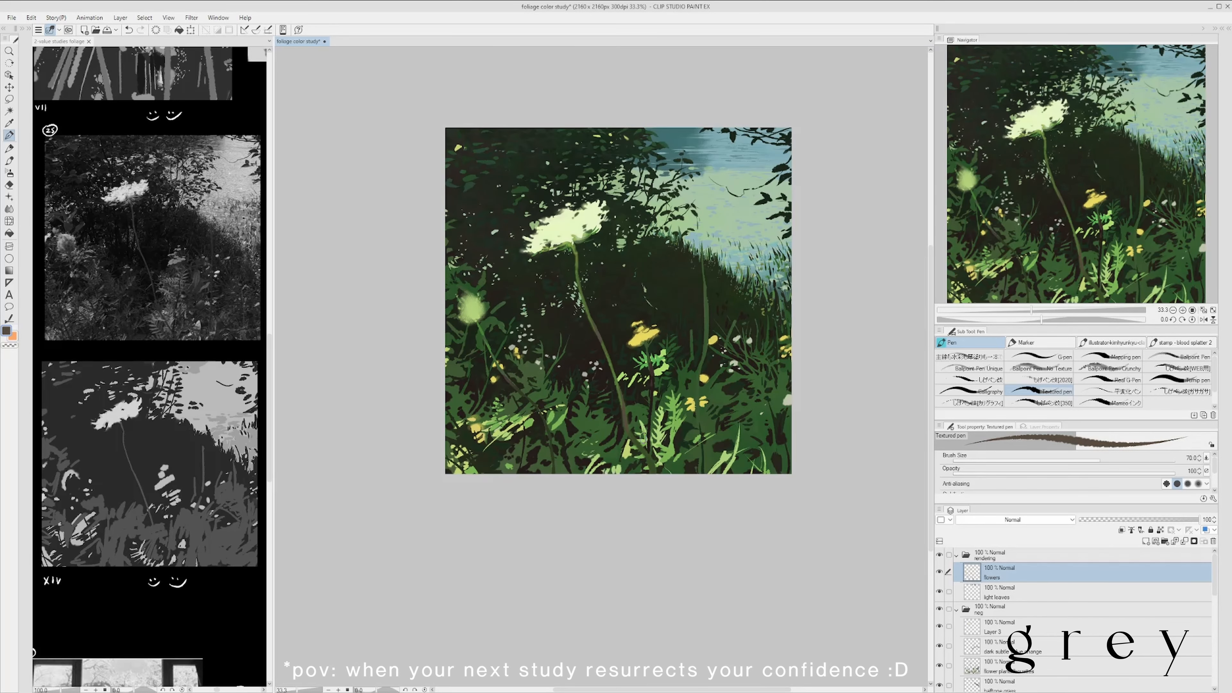
left_click(652, 415, "alt")
scroll(655, 421, "down", 1)
scroll(709, 341, "up", 1)
scroll(698, 360, "down", 1)
left_click(698, 357, "alt")
scroll(734, 353, "up", 1)
key("ctrl+z")
left_click_drag(708, 343, 677, 353)
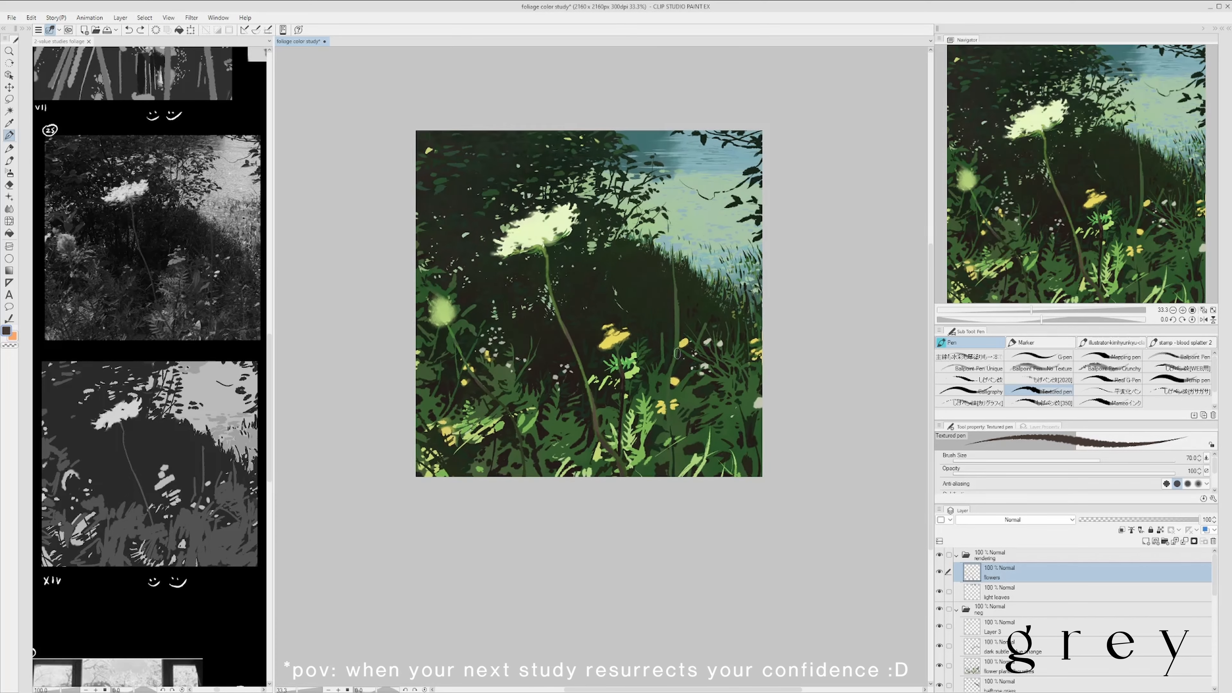
- Touch up the bud's stem with a sampled dark green using the Textured pen, and save
scroll(693, 335, "down", 1)
scroll(529, 371, "up", 2)
left_click(512, 326, "alt")
left_click_drag(510, 323, 533, 375)
scroll(507, 338, "down", 2)
scroll(590, 309, "up", 1)
scroll(623, 358, "down", 1)
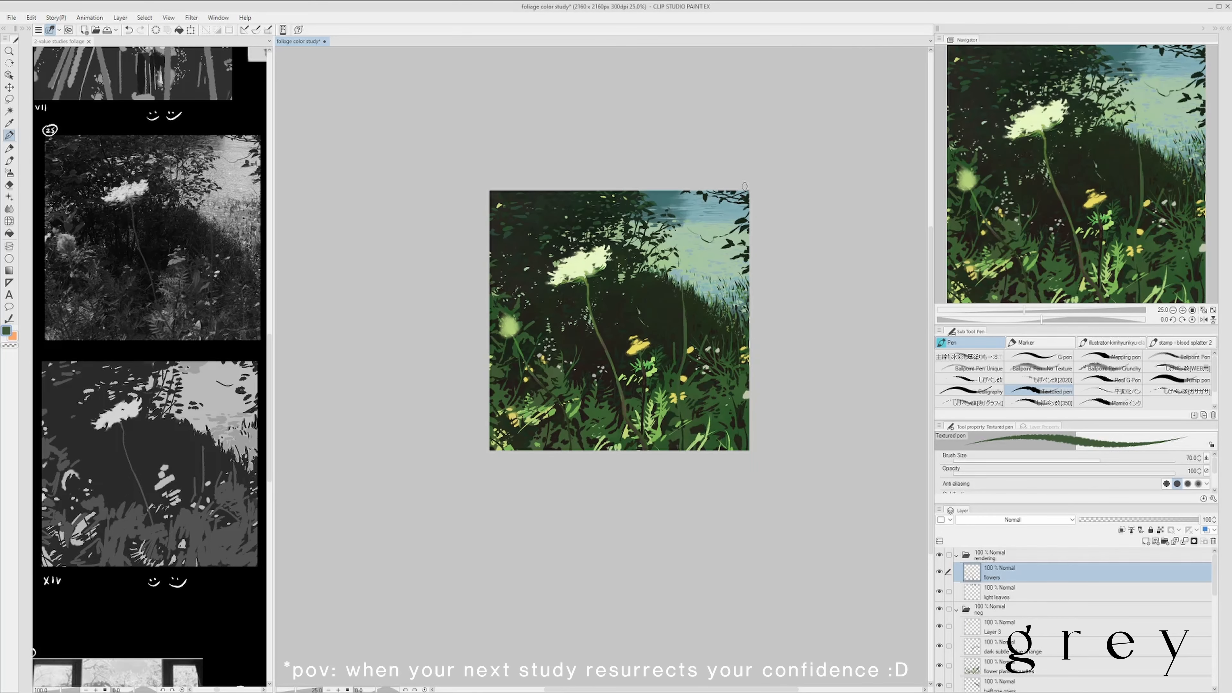
key("ctrl+s")
- Shade the inside of the left bud with green using the watercolor 3 brush at size 25
key("b")
scroll(520, 353, "up", 1)
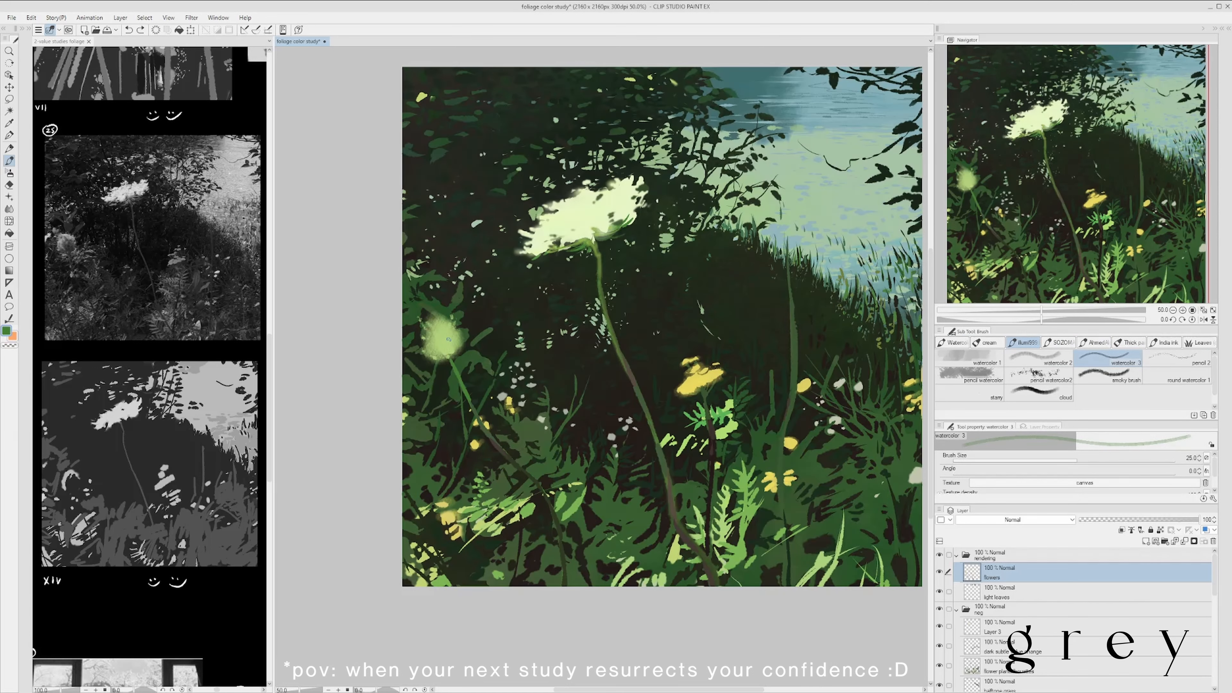
left_click_drag(442, 342, 445, 333)
scroll(460, 291, "down", 2)
scroll(465, 286, "up", 1)
scroll(495, 277, "down", 3)
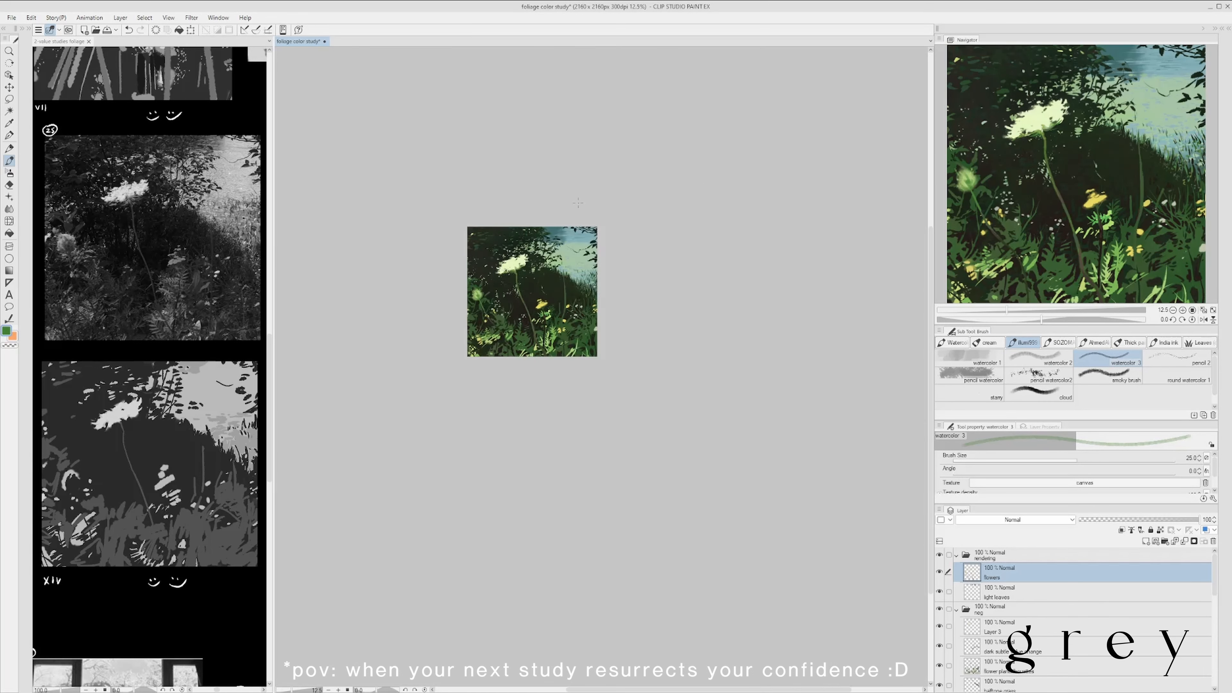
scroll(479, 294, "up", 4)
- Stroke dark and light-green texture into the bud with the Mechanical pencil, enlarging it from size 17 to 25
key("bracketleft")
key("bracketleft")
key("bracketleft")
key("p")
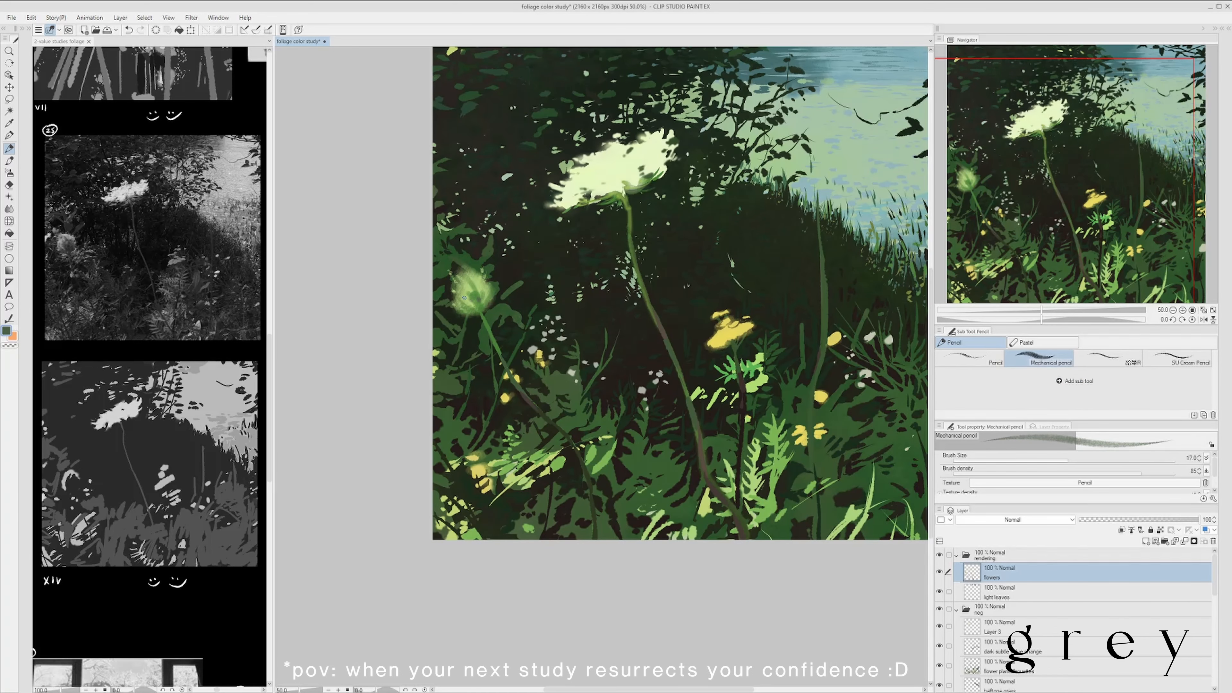
scroll(498, 342, "down", 1)
key("bracketright")
key("bracketright")
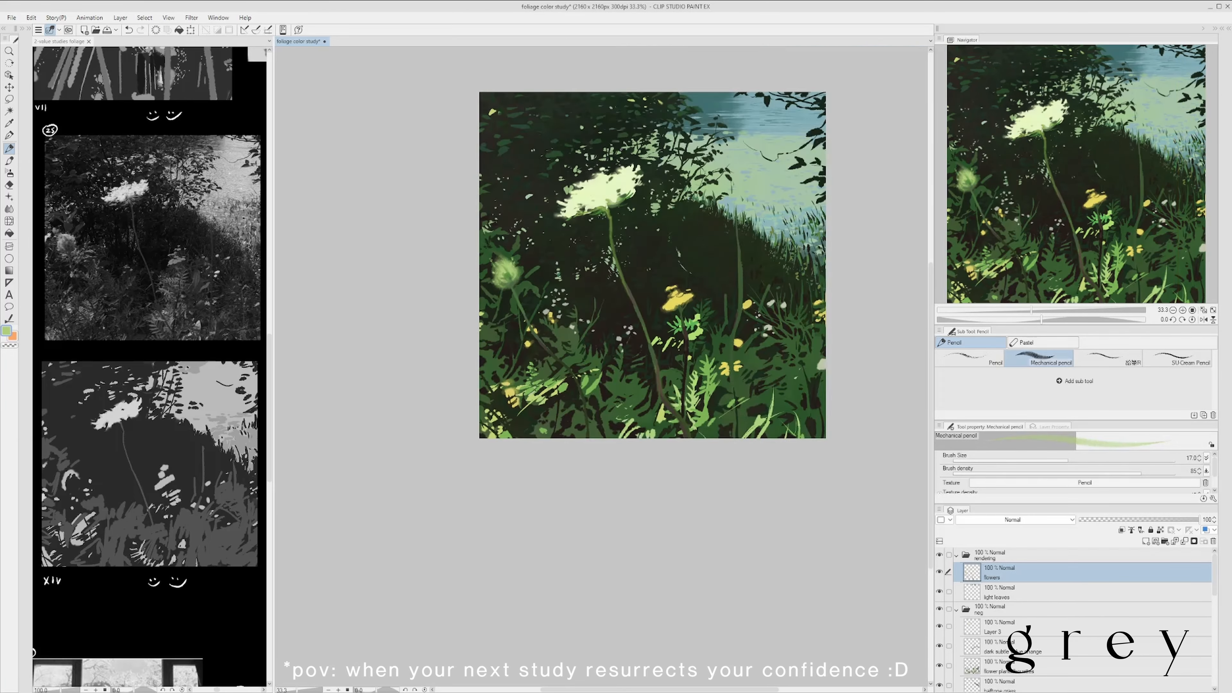
scroll(485, 282, "up", 2)
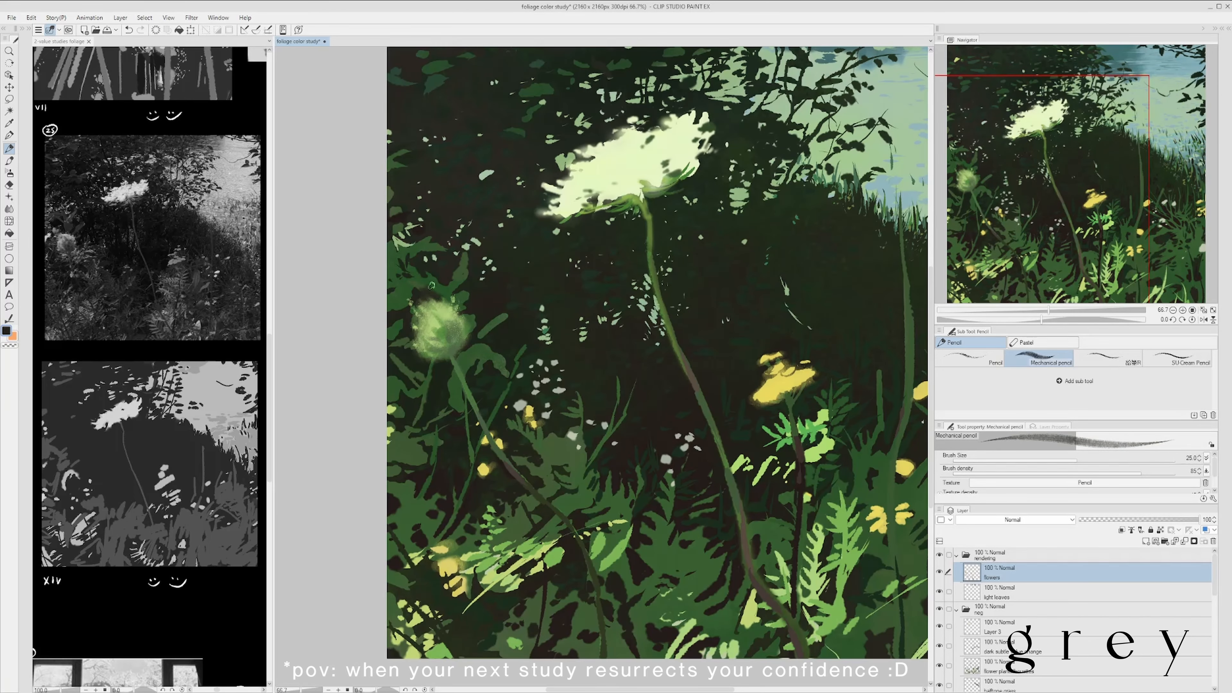
- Define the bud's upper petals with sampled green at Mechanical pencil size 20, undoing the last stroke
scroll(435, 279, "down", 4)
scroll(446, 257, "up", 4)
left_click(449, 247, "alt")
key("bracketleft")
left_click_drag(448, 242, 442, 255)
scroll(446, 262, "down", 3)
scroll(439, 272, "up", 3)
key("ctrl+z")
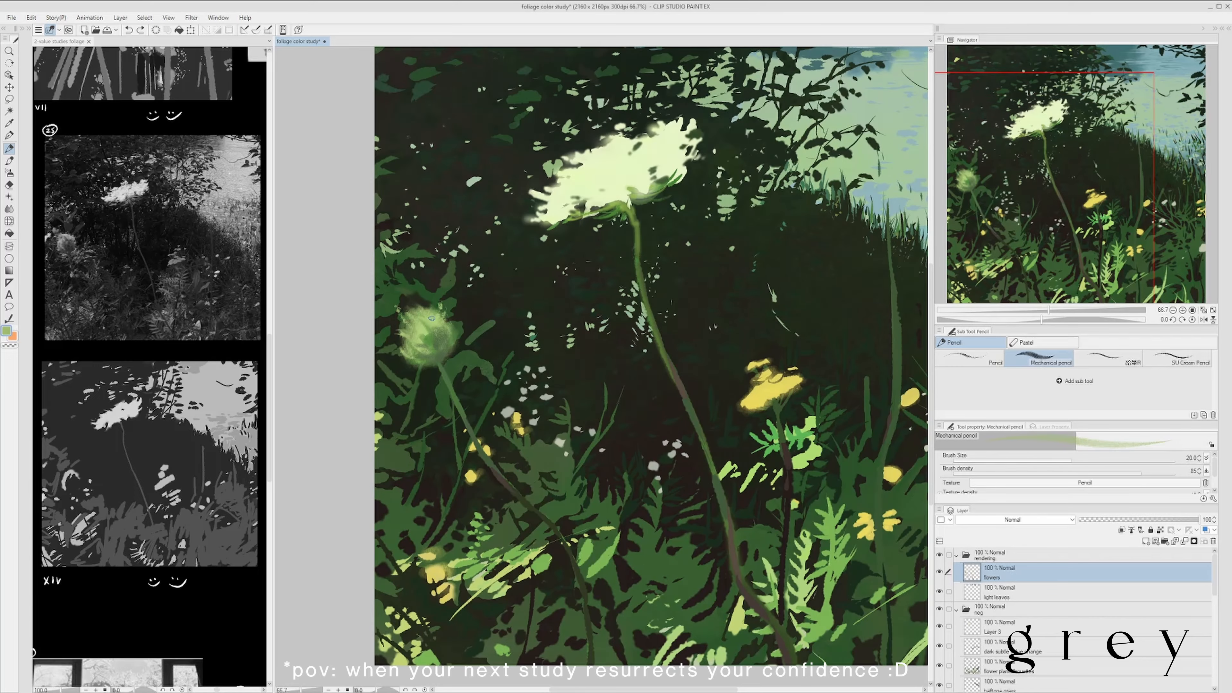
- Build up the bud's petals with sampled greens, using progressively smaller Mechanical pencil strokes
scroll(444, 291, "down", 2)
scroll(429, 304, "up", 2)
left_click(439, 286, "alt")
mouse_move(431, 319)
left_mouse_down()
mouse_move(435, 309)
mouse_move(427, 335)
left_mouse_up()
key("bracketleft")
scroll(446, 289, "down", 2)
scroll(447, 288, "up", 2)
left_click(439, 307, "alt")
scroll(448, 288, "down", 1)
scroll(433, 318, "up", 1)
scroll(467, 194, "down", 2)
- Add fine pale grey-green strokes to the bud and its base with the Mechanical pencil at size 8
left_click_drag(467, 194, 446, 244)
scroll(485, 315, "up", 2)
left_click(421, 321, "alt")
key("bracketleft")
key("bracketleft")
key("bracketleft")
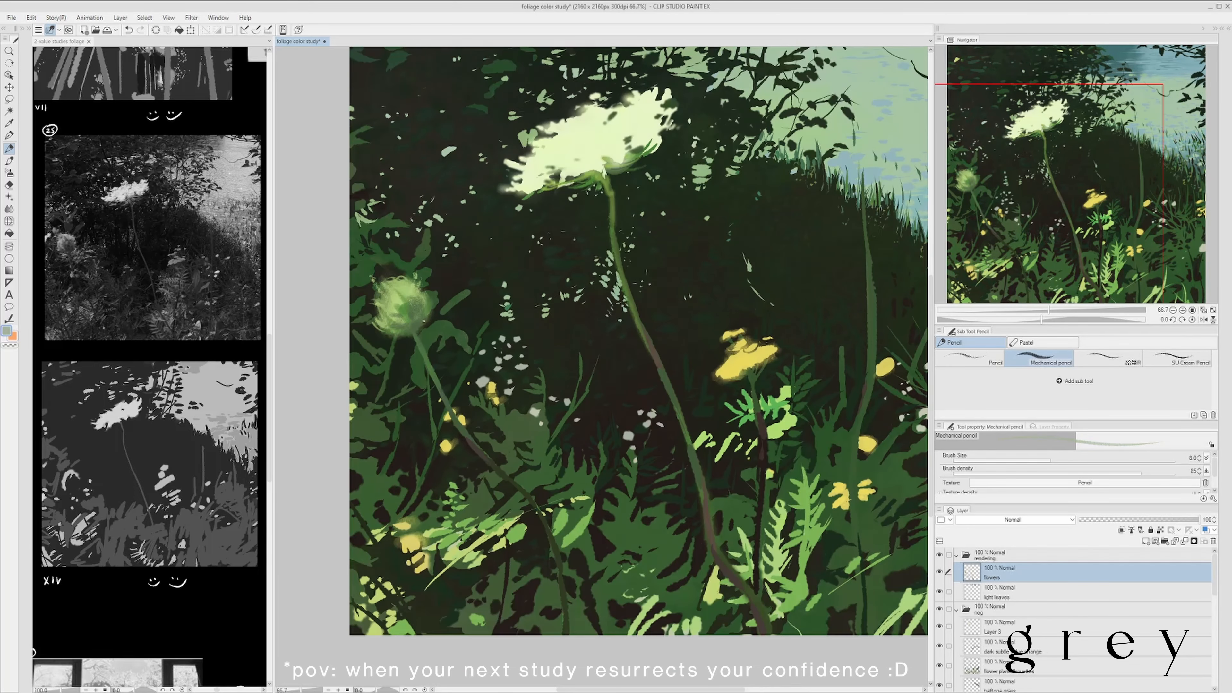
left_click_drag(412, 343, 428, 334)
scroll(661, 243, "down", 1)
scroll(523, 279, "down", 1)
scroll(531, 306, "up", 1)
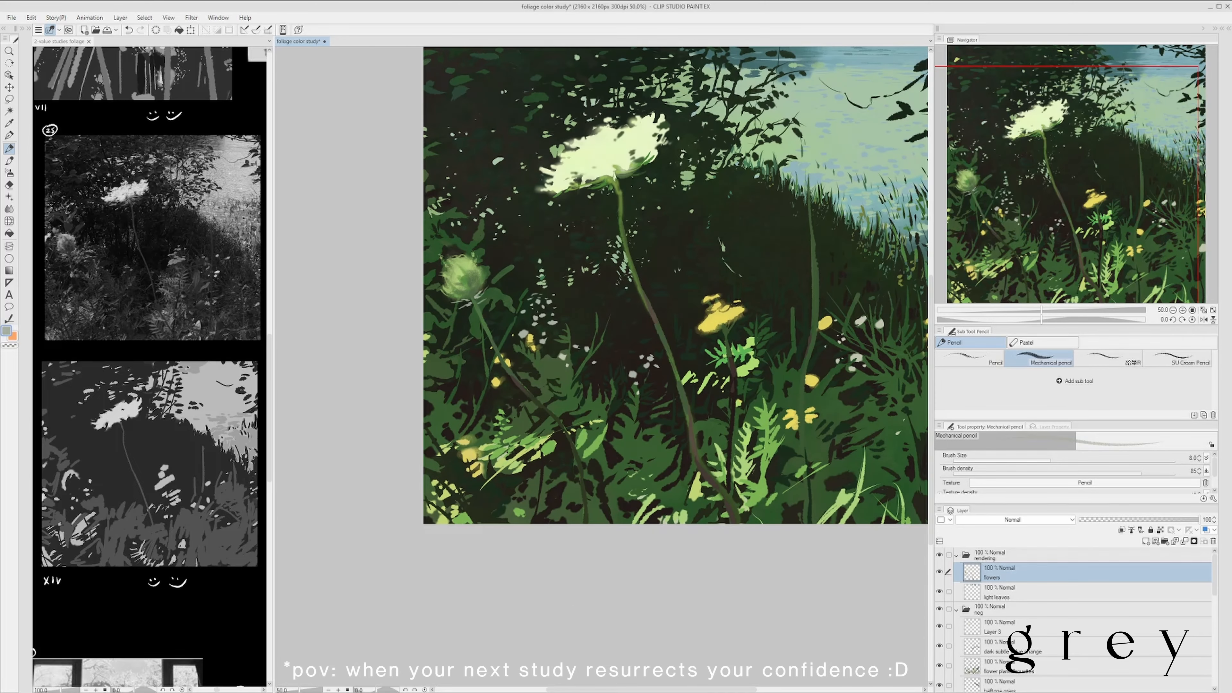
- Add dark accents around the bud with a sampled dark green at Mechanical pencil size 8, and save
scroll(528, 348, "up", 1)
left_click(469, 297, "alt")
scroll(485, 369, "down", 1)
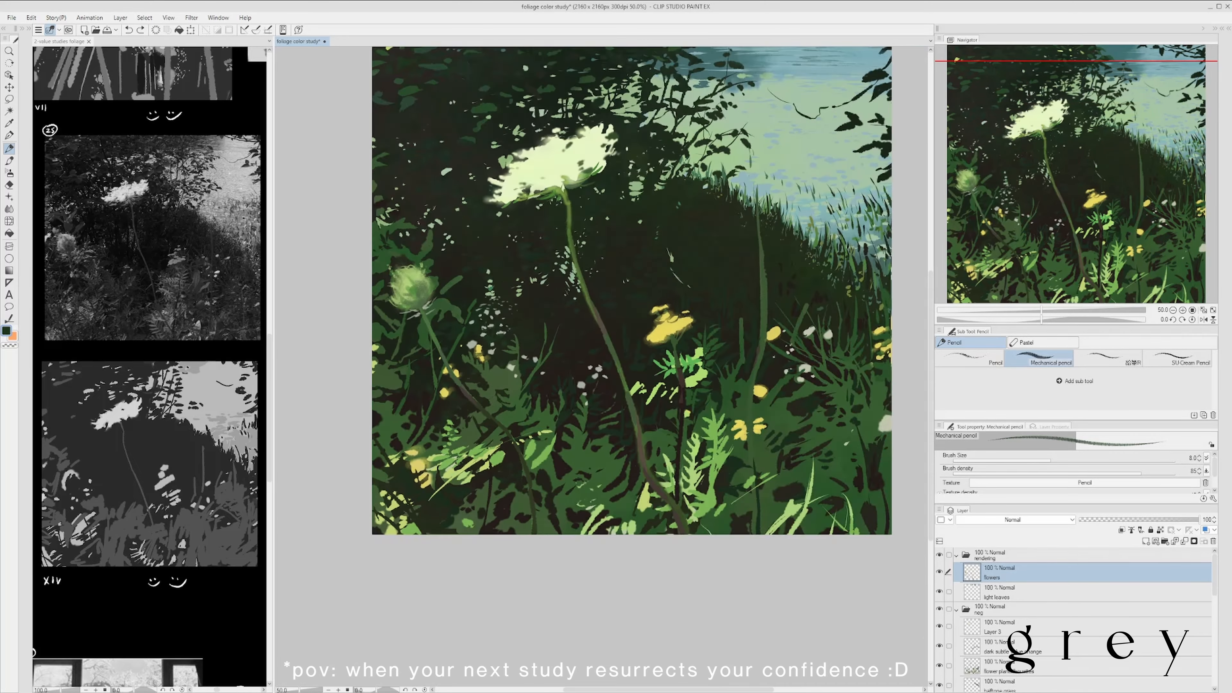
scroll(502, 327, "up", 1)
scroll(558, 413, "down", 2)
key("ctrl+s")
scroll(654, 392, "up", 2)
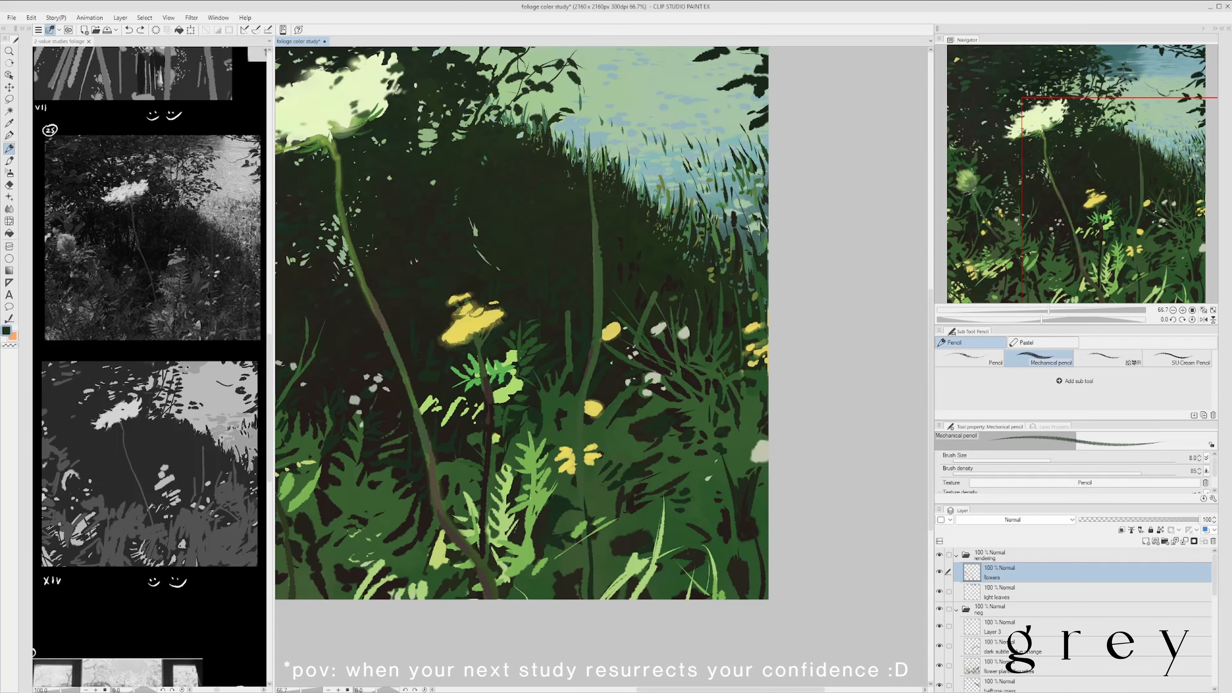
- Save the study and enlarge the Mechanical pencil to size 15, saving again
scroll(701, 364, "down", 2)
key("ctrl+s")
scroll(686, 363, "up", 2)
key("bracketright")
key("bracketright")
key("bracketright")
scroll(648, 368, "down", 2)
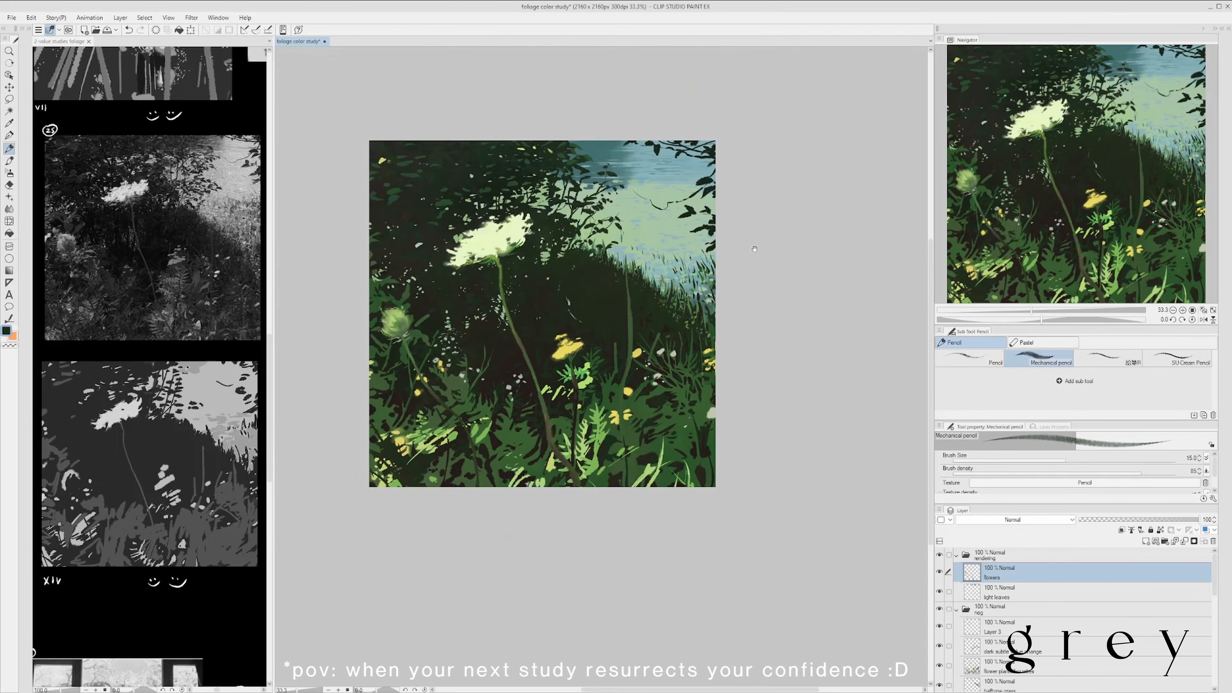
key("ctrl+s")
- Add dark touches around the main flower's stem with the Mechanical pencil at size 15
scroll(569, 344, "up", 1)
left_click(529, 371, "alt")
scroll(546, 345, "down", 1)
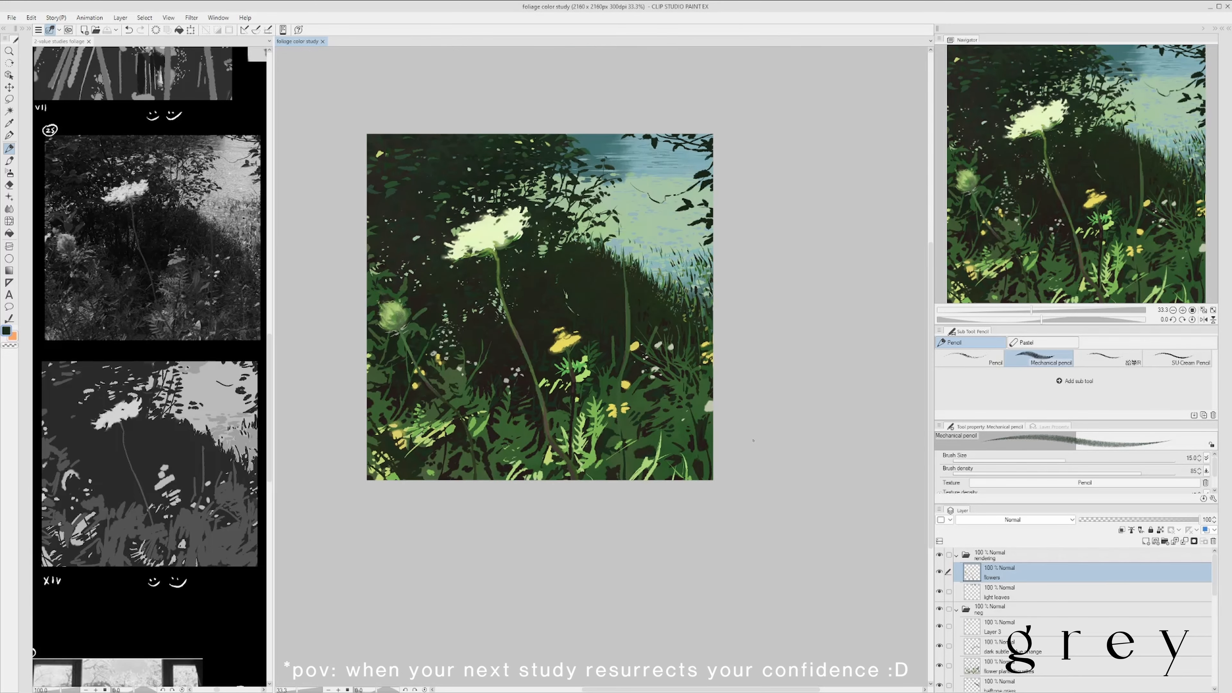
scroll(373, 308, "up", 3)
scroll(387, 291, "down", 3)
scroll(415, 266, "up", 2)
scroll(408, 258, "down", 2)
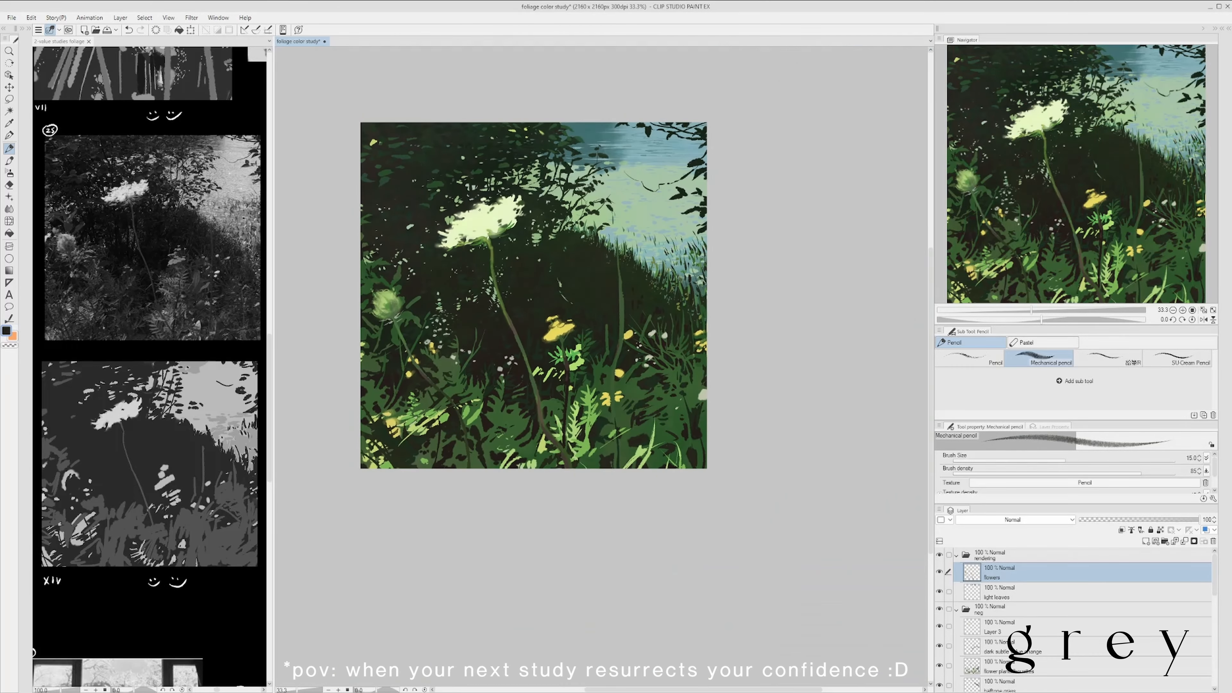
- Softly shade the left bud with sampled green using the Soft airbrush at size 25, and save
scroll(341, 289, "up", 2)
key("b")
left_click(436, 313, "alt")
scroll(496, 277, "down", 2)
scroll(481, 296, "up", 1)
left_click(451, 295, "alt")
scroll(466, 291, "down", 1)
scroll(480, 286, "up", 1)
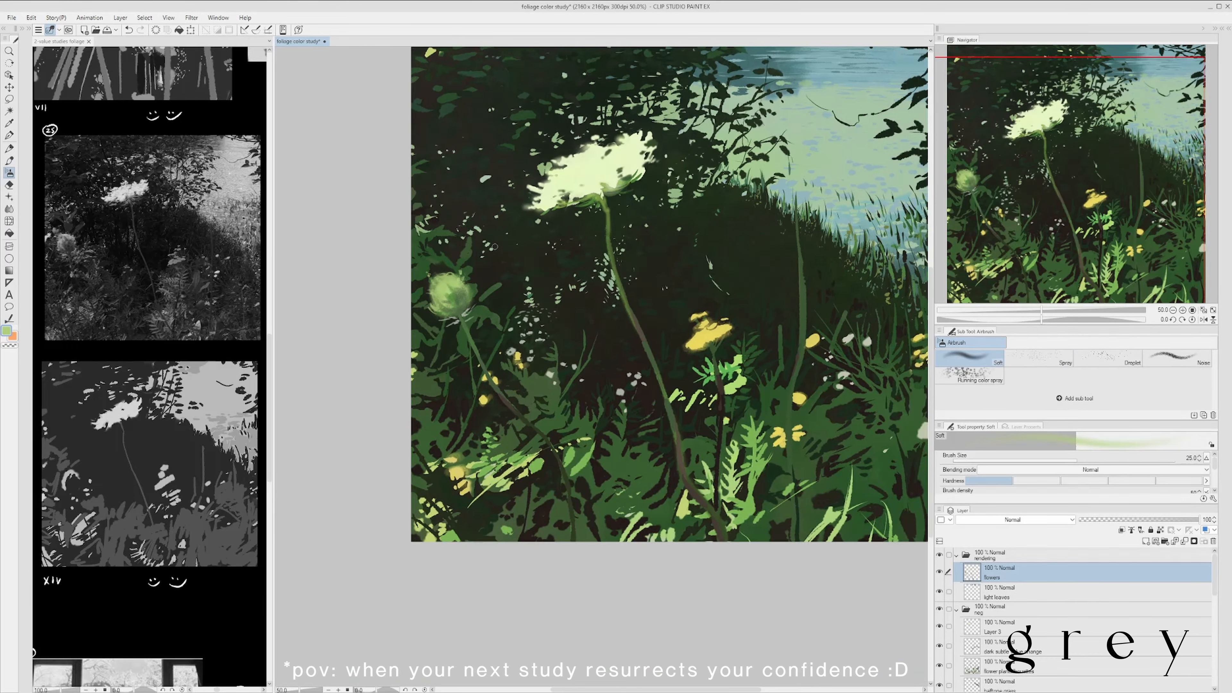
scroll(485, 257, "up", 1)
left_click(436, 313, "alt")
scroll(403, 299, "down", 2)
key("ctrl+s")
- Shape the bud's outline with a sampled dark tone using the Soft airbrush at size 8
scroll(422, 292, "up", 3)
left_click(424, 293, "alt")
key("bracketleft")
key("bracketleft")
key("bracketleft")
key("bracketleft")
key("bracketleft")
key("bracketleft")
left_click_drag(430, 297, 436, 313)
scroll(433, 184, "down", 1)
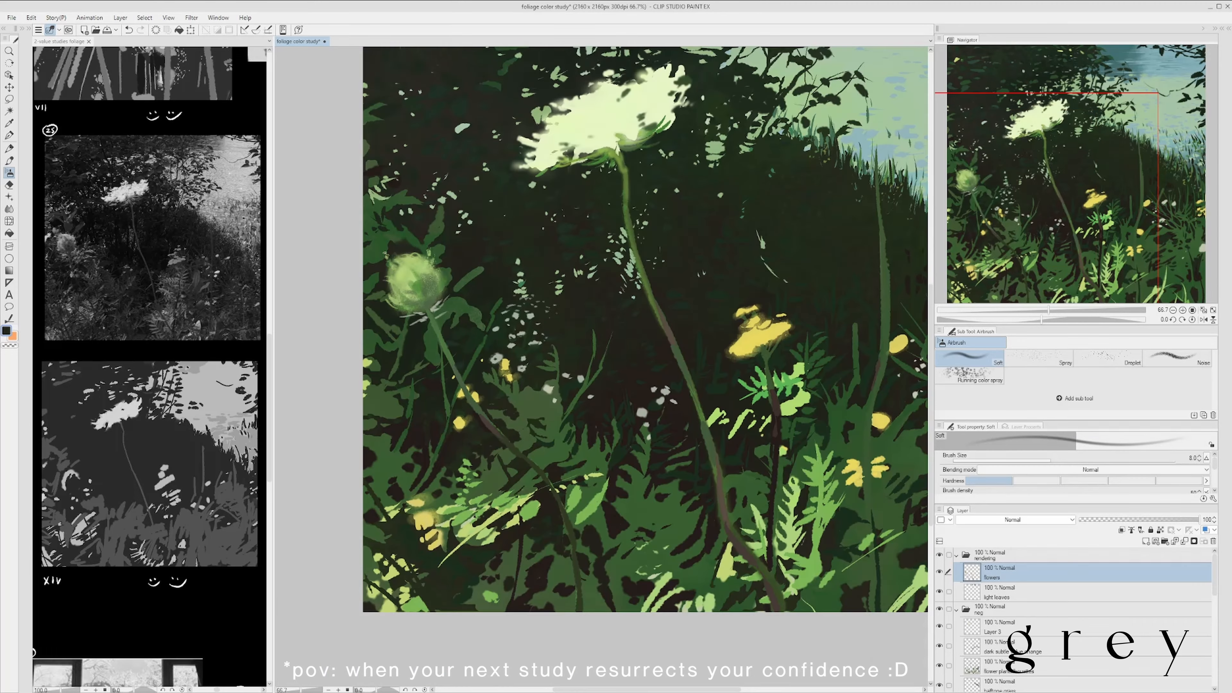
- Build up the bud with sampled light green using the Soft airbrush at size 15
scroll(385, 237, "down", 1)
scroll(290, 263, "up", 1)
scroll(513, 135, "down", 2)
scroll(470, 228, "up", 2)
left_click(490, 187, "alt")
scroll(300, 447, "down", 1)
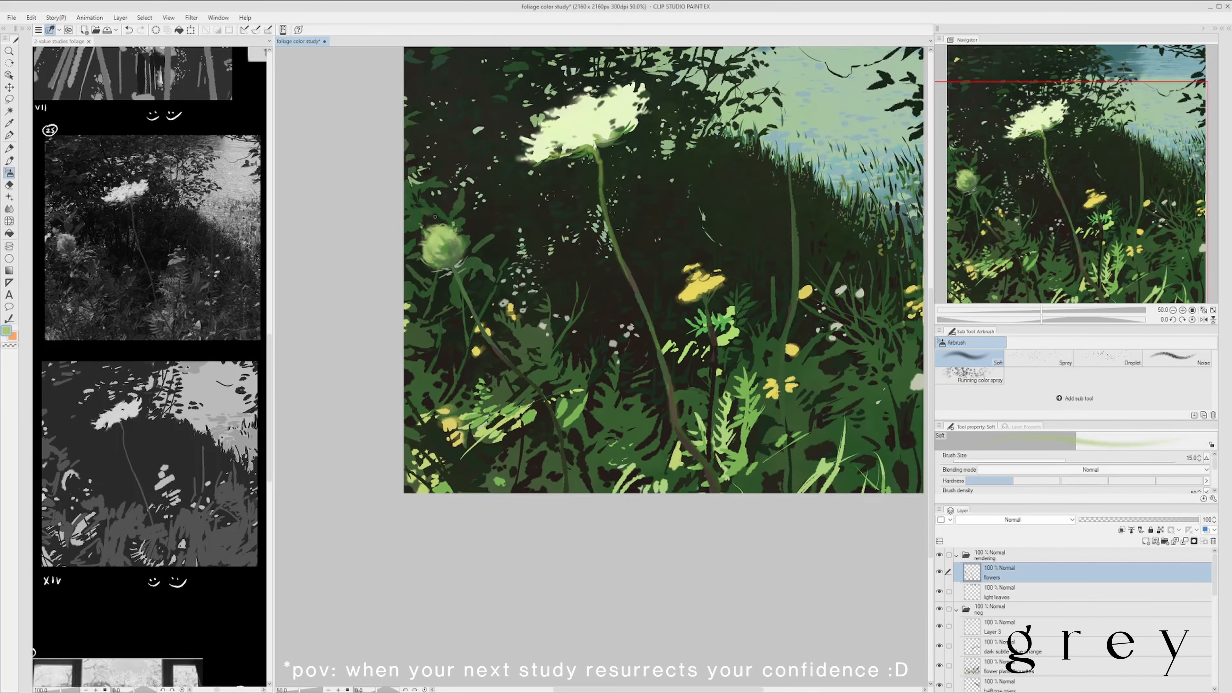
- Soften the bud's form with light green at Soft airbrush size 17, and save
scroll(331, 337, "down", 1)
scroll(373, 302, "up", 1)
key("bracketleft")
key("bracketleft")
key("bracketright")
key("bracketright")
key("bracketright")
key("bracketright")
key("bracketright")
key("bracketright")
key("bracketright")
key("bracketright")
scroll(482, 175, "down", 1)
scroll(455, 249, "up", 3)
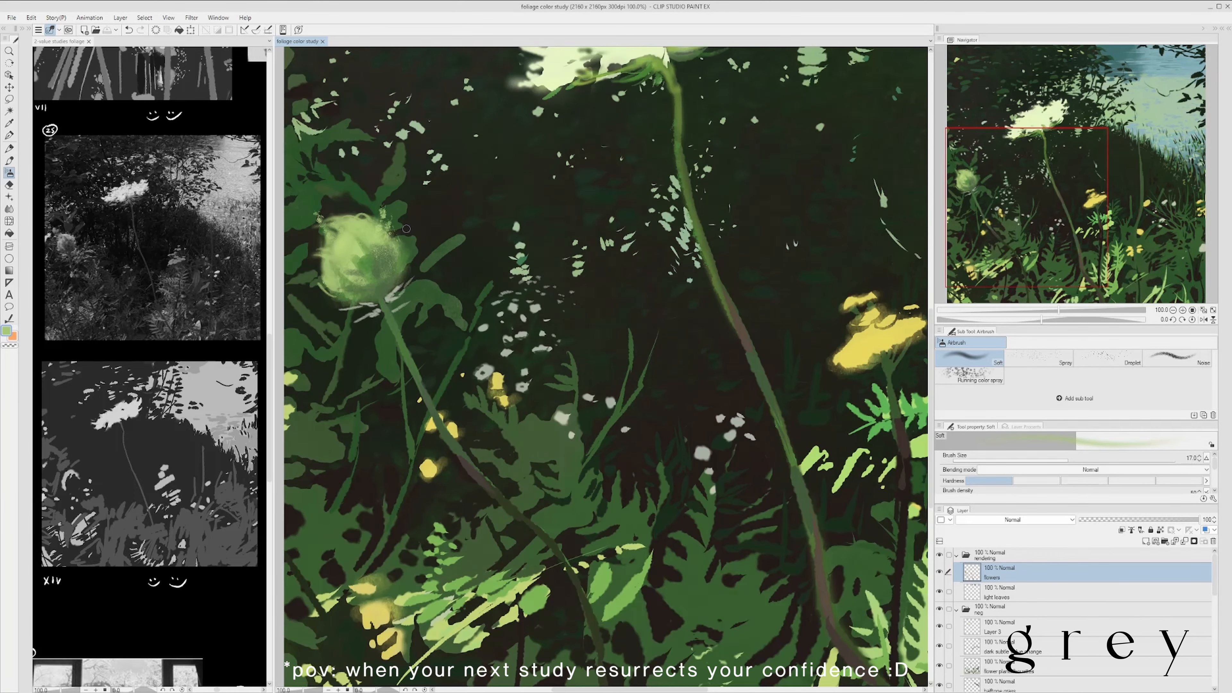
- Darken the bud's outer edge with a sampled dark tone using the Soft airbrush at size 17
left_click(437, 228, "alt")
scroll(436, 185, "down", 2)
scroll(402, 232, "up", 1)
key("bracketleft")
key("bracketleft")
scroll(441, 296, "down", 1)
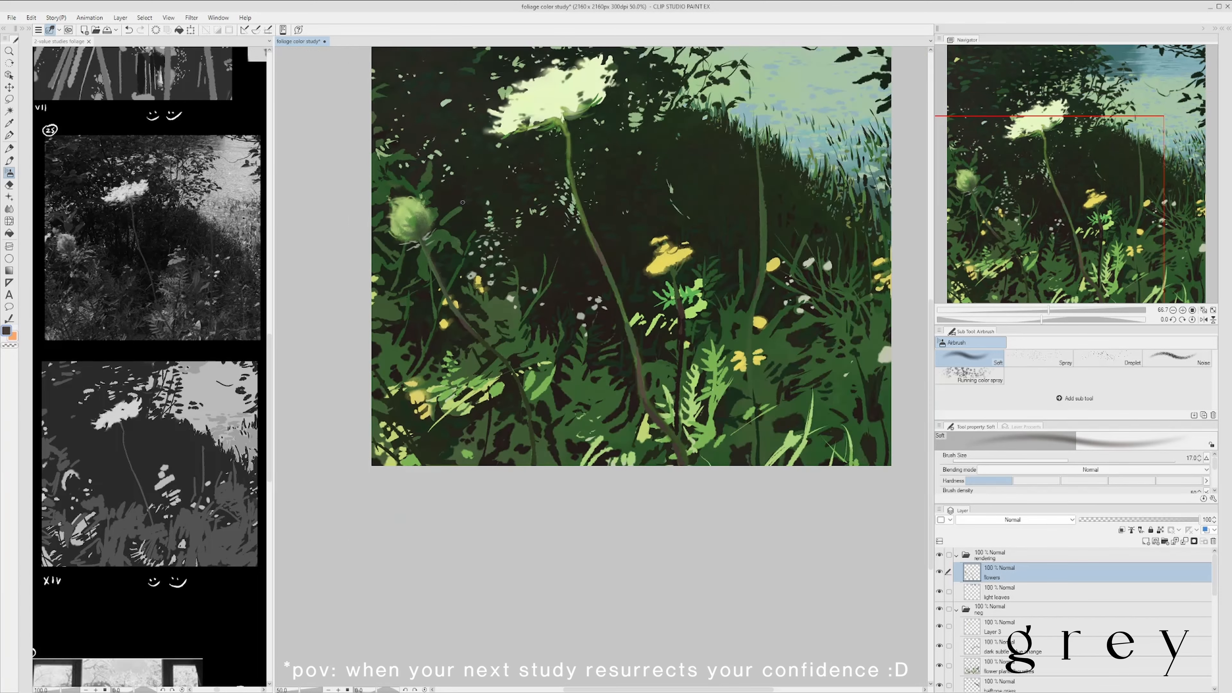
- Touch up the white flower with its sampled pale colour using the Textured pen at size 30, and save
scroll(441, 325, "up", 2)
key("p")
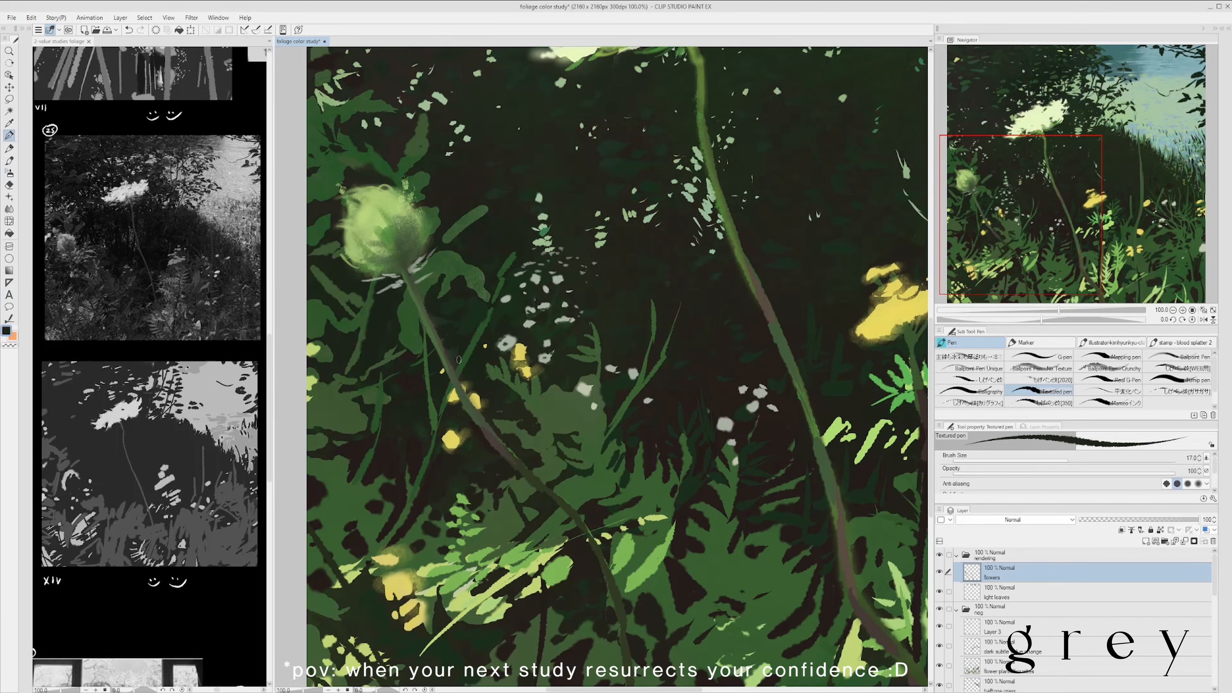
scroll(458, 359, "down", 3)
scroll(505, 221, "up", 1)
left_click(503, 223, "alt")
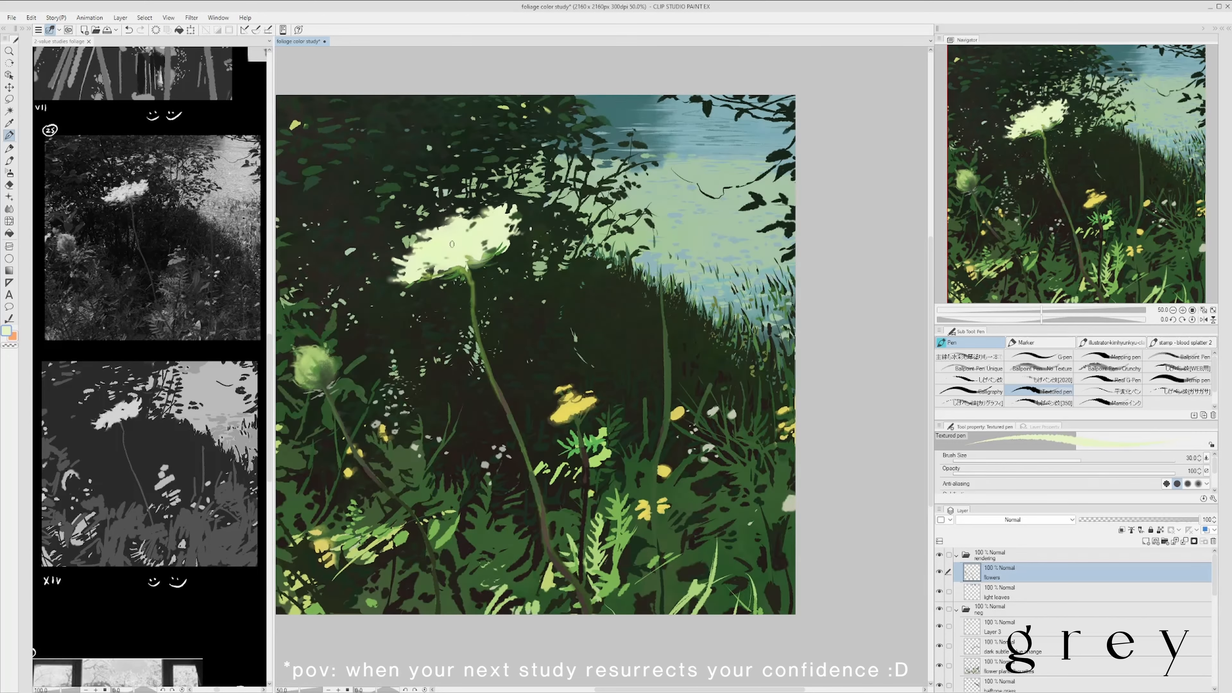
scroll(461, 143, "down", 1)
scroll(461, 193, "up", 2)
key("bracketright")
key("bracketright")
key("bracketright")
scroll(523, 236, "down", 2)
key("ctrl+s")
left_click_drag(829, 450, 827, 469)
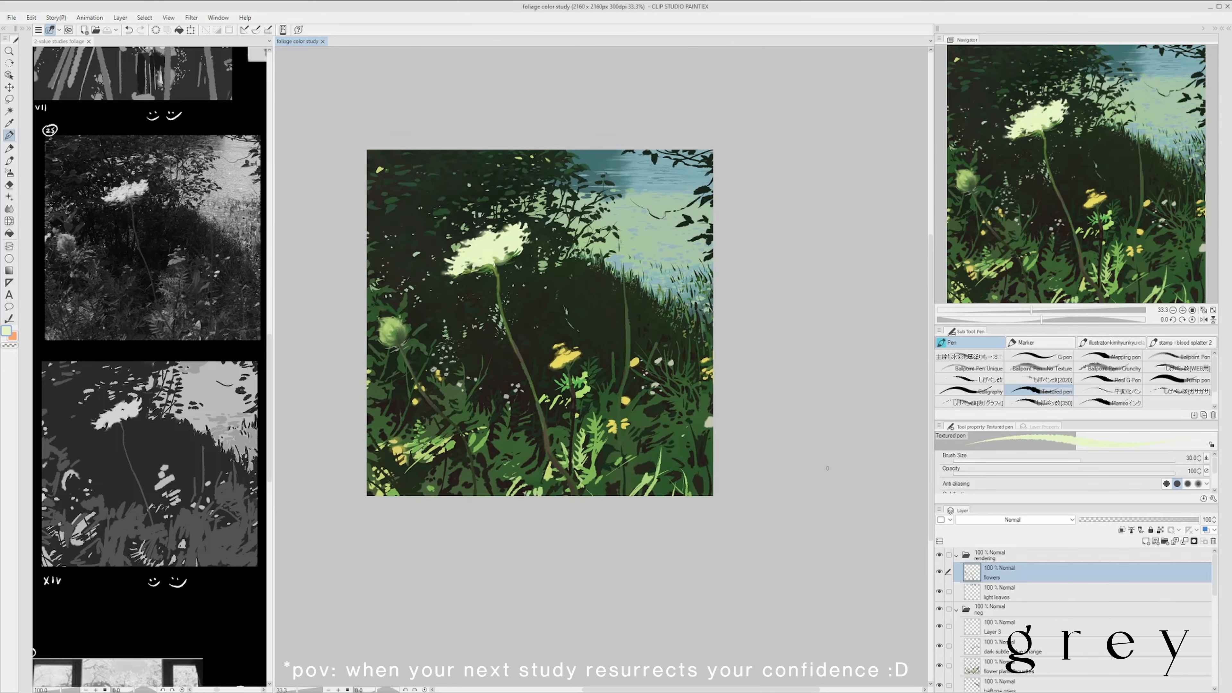
- Undo the last Textured pen mark and add dark touches with the Mechanical pencil at size 15
scroll(573, 395, "up", 2)
left_click(572, 394, "alt")
scroll(565, 388, "down", 1)
key("ctrl+z")
key("p")
left_click_drag(596, 373, 639, 334)
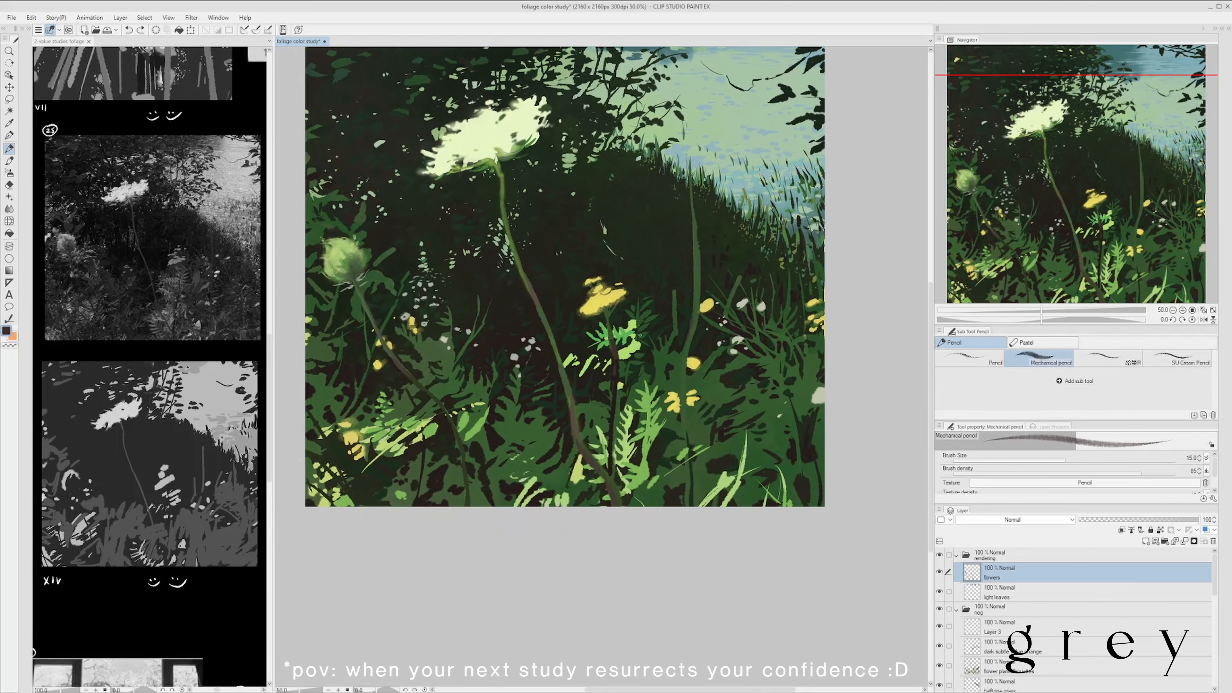
scroll(590, 480, "down", 2)
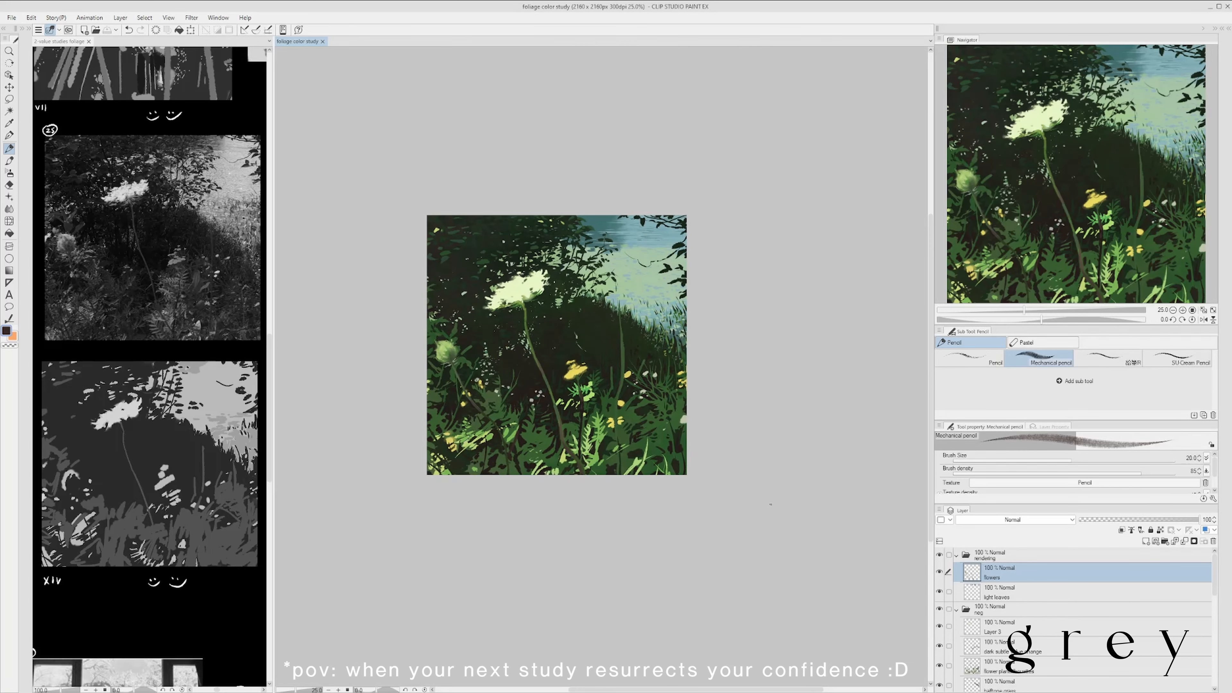
- Blend sampled light green into the left bud with the Soft airbrush at size 17
left_click_drag(771, 504, 747, 534)
scroll(422, 375, "up", 3)
left_click(425, 386, "alt")
key("b")
- Glaze the yellow flowers with sampled yellow using the watercolor 2 brush at size 60, and save
key("b")
scroll(428, 369, "up", 1)
left_click_drag(421, 380, 427, 399)
scroll(430, 339, "down", 3)
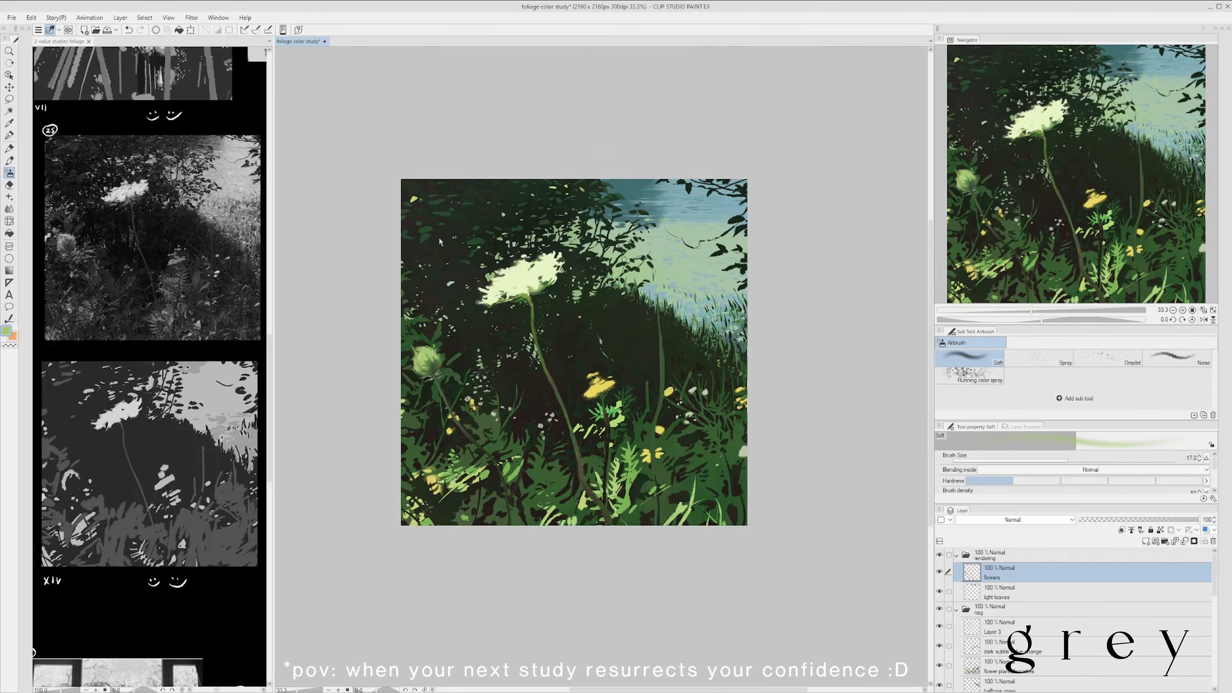
scroll(423, 357, "up", 1)
left_click(426, 370, "alt")
scroll(434, 324, "down", 1)
left_click_drag(580, 152, 542, 163)
left_click(634, 393, "alt")
key("b")
key("b")
scroll(636, 396, "up", 1)
scroll(669, 362, "down", 1)
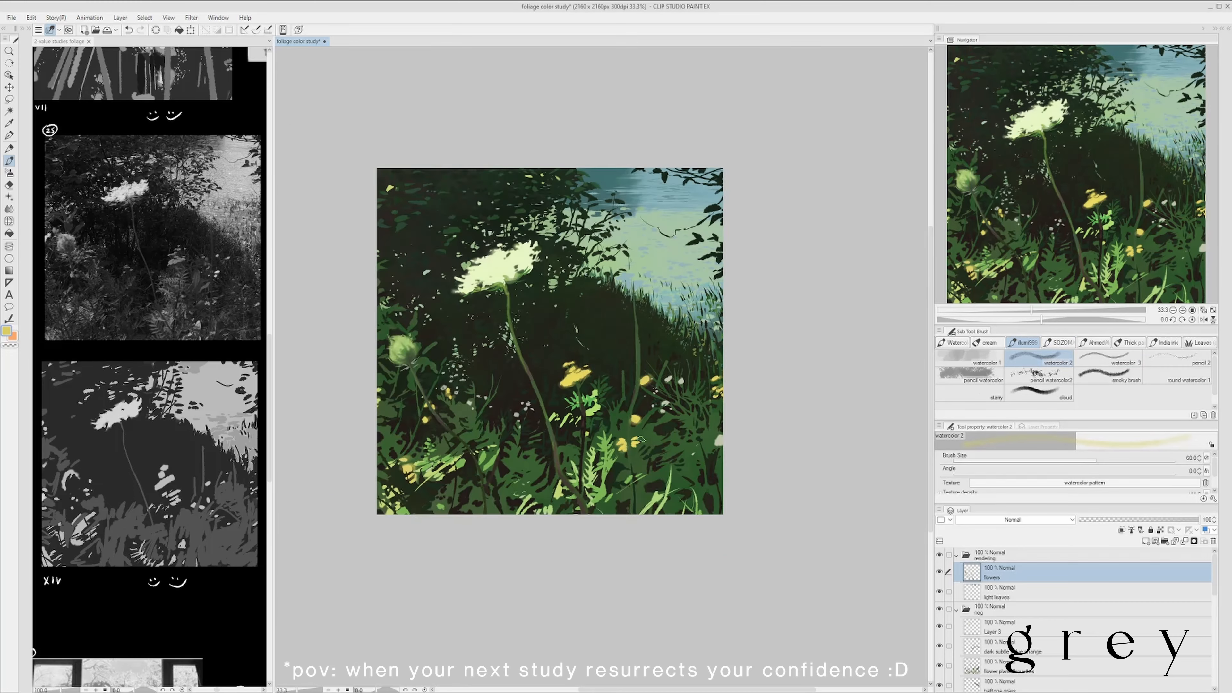
key("ctrl+s")
- Blend the main flower's long stem with sampled muted green using the watercolor 2 brush at size 15
scroll(538, 354, "up", 2)
left_click(508, 351, "alt")
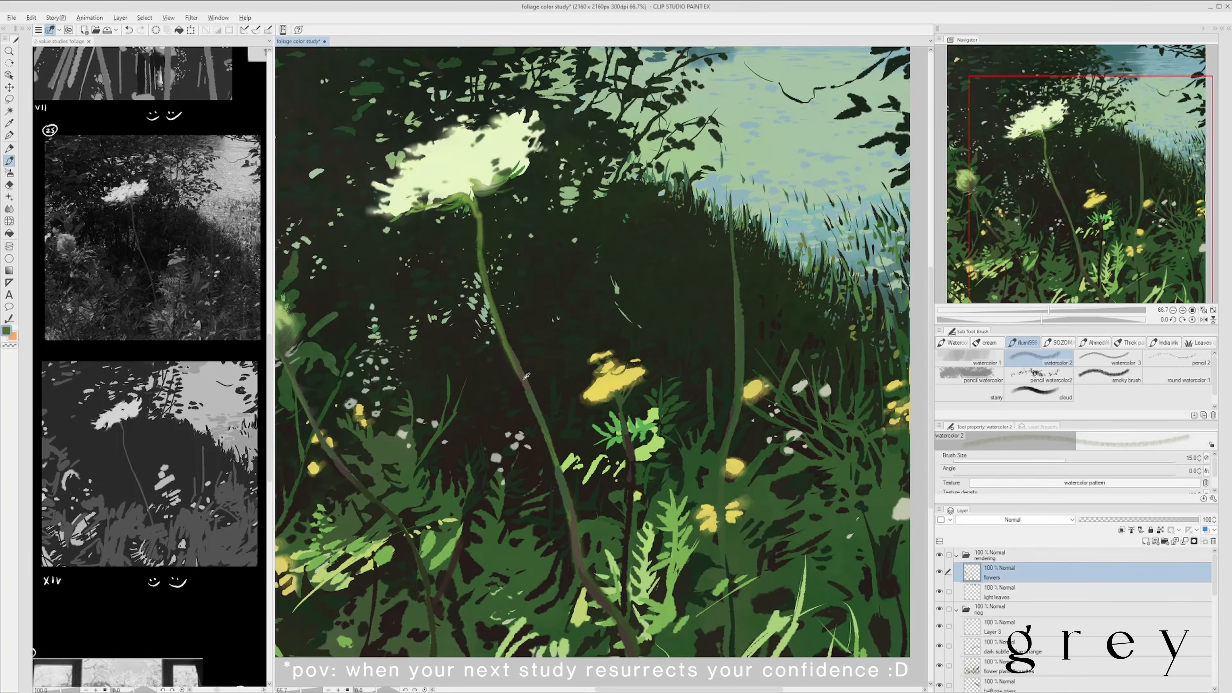
left_click(525, 380, "alt")
left_click_drag(523, 377, 546, 440)
left_click_drag(548, 431, 548, 371)
left_click(505, 291, "alt")
scroll(538, 359, "down", 3)
scroll(572, 291, "up", 2)
scroll(614, 259, "down", 2)
scroll(563, 303, "up", 3)
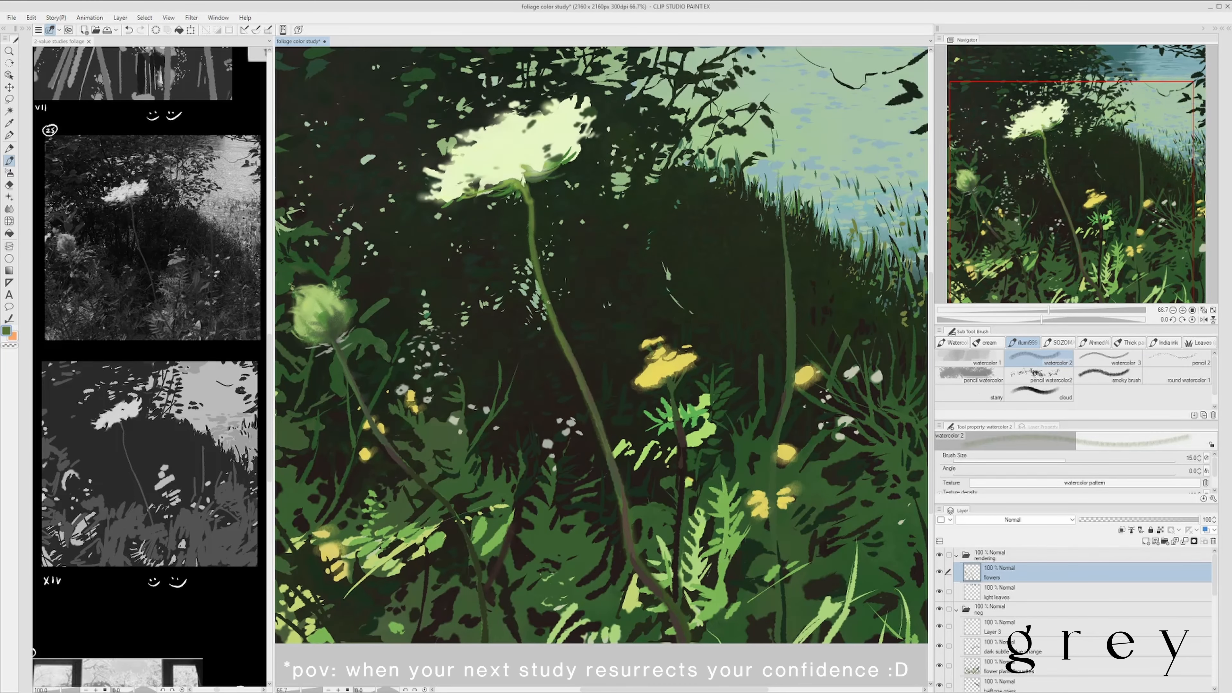
- Sample a dark tone for the watercolor 2 brush at size 50, and switch to the cream group's water brush
scroll(630, 281, "down", 4)
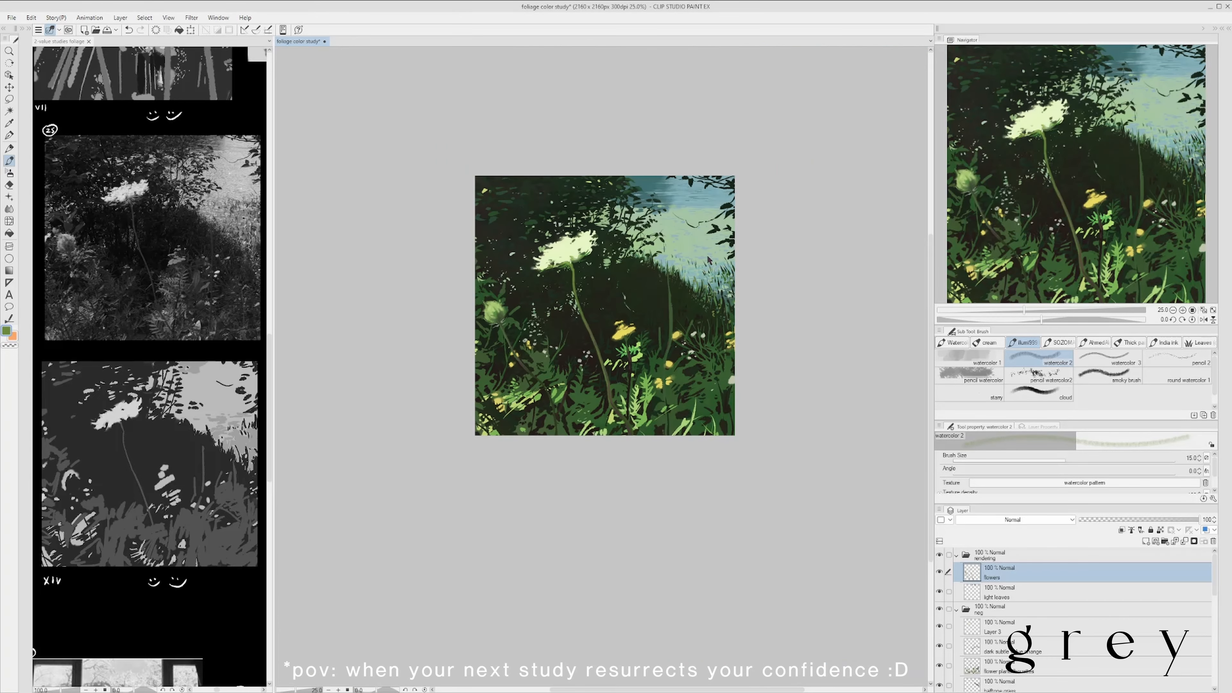
scroll(685, 315, "up", 2)
key("alt")
scroll(656, 341, "down", 1)
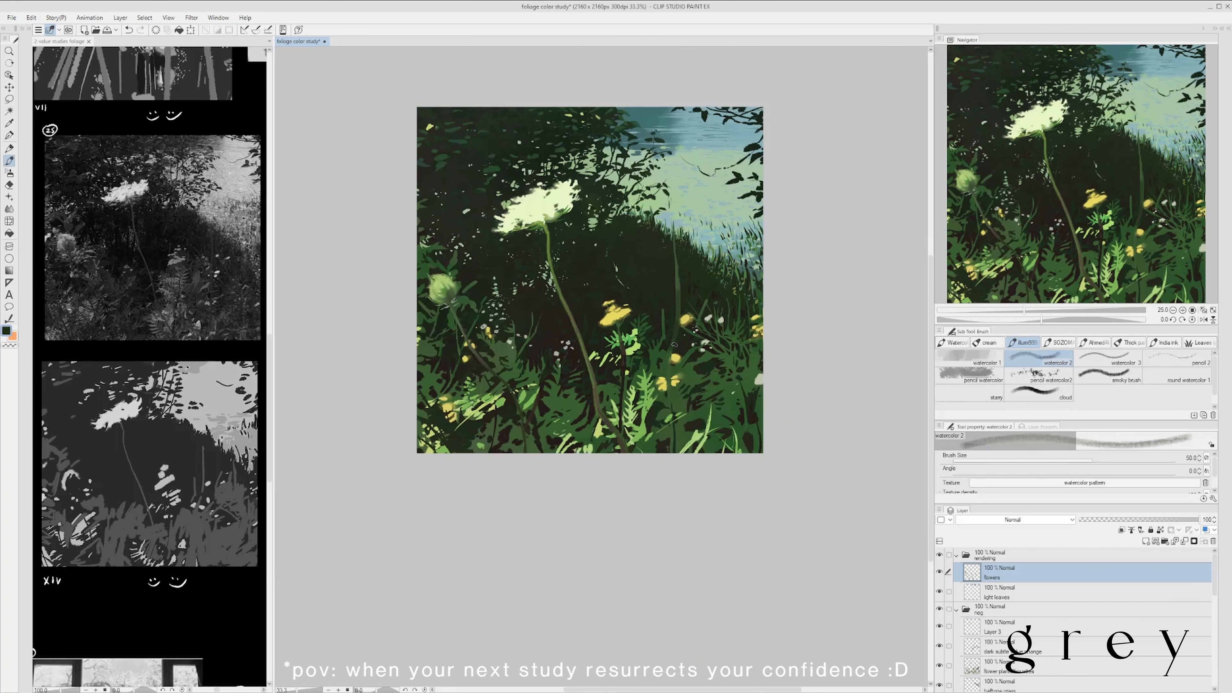
scroll(710, 361, "down", 1)
scroll(757, 321, "up", 1)
left_click(990, 343)
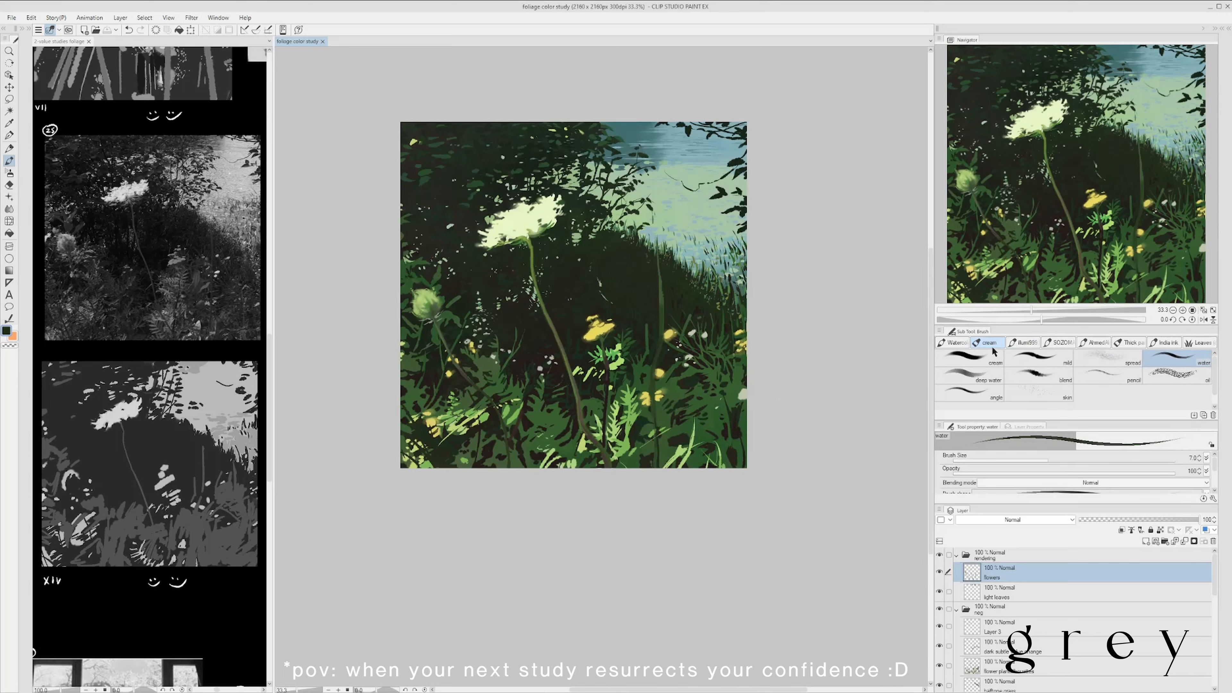
- Refine the flower stems with sampled dark green using the water brush at size 7, and save
scroll(577, 377, "up", 1)
left_click(582, 375, "alt")
scroll(643, 336, "down", 1)
scroll(571, 351, "up", 3)
key("[")
key("[")
key("[")
key("[")
scroll(602, 427, "up", 1)
scroll(594, 378, "down", 2)
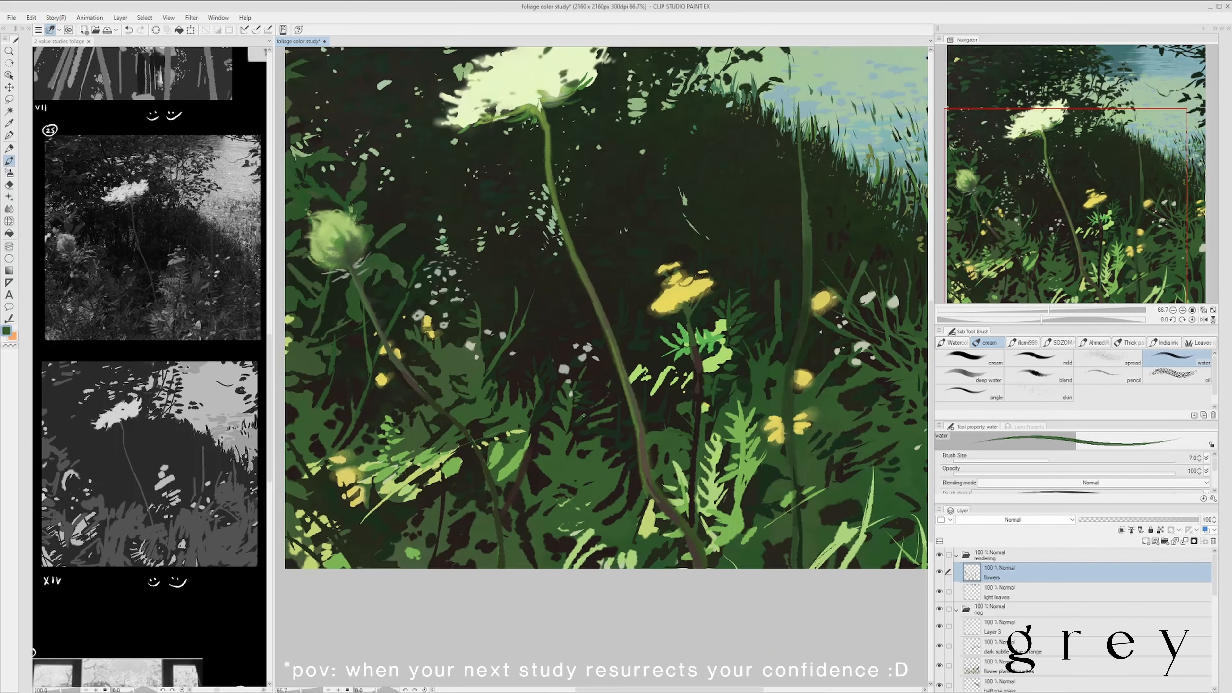
key("ctrl+s")
- Add thin green strokes among the stems and foliage with the water brush at size 7
scroll(421, 448, "down", 2)
scroll(455, 382, "up", 2)
scroll(456, 382, "down", 2)
scroll(841, 293, "up", 1)
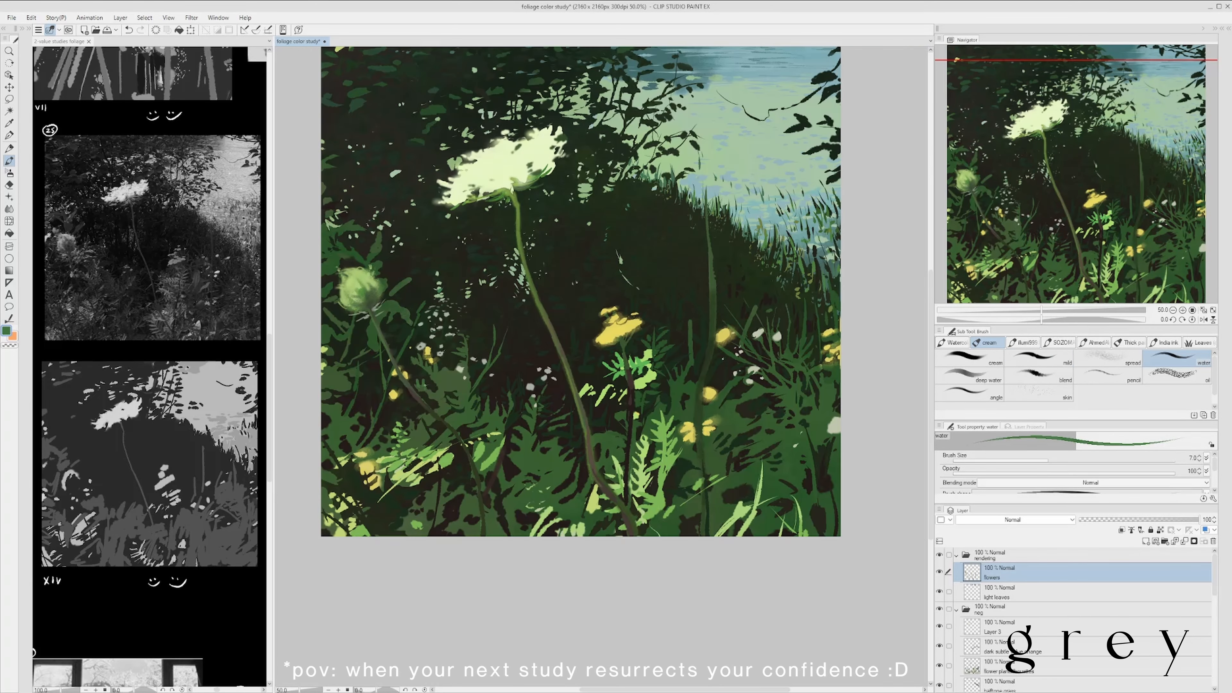
scroll(477, 325, "down", 2)
scroll(459, 347, "up", 2)
scroll(453, 377, "down", 1)
left_click_drag(451, 367, 455, 386)
scroll(483, 323, "down", 1)
scroll(460, 370, "up", 2)
left_click(459, 370, "alt")
scroll(488, 307, "down", 2)
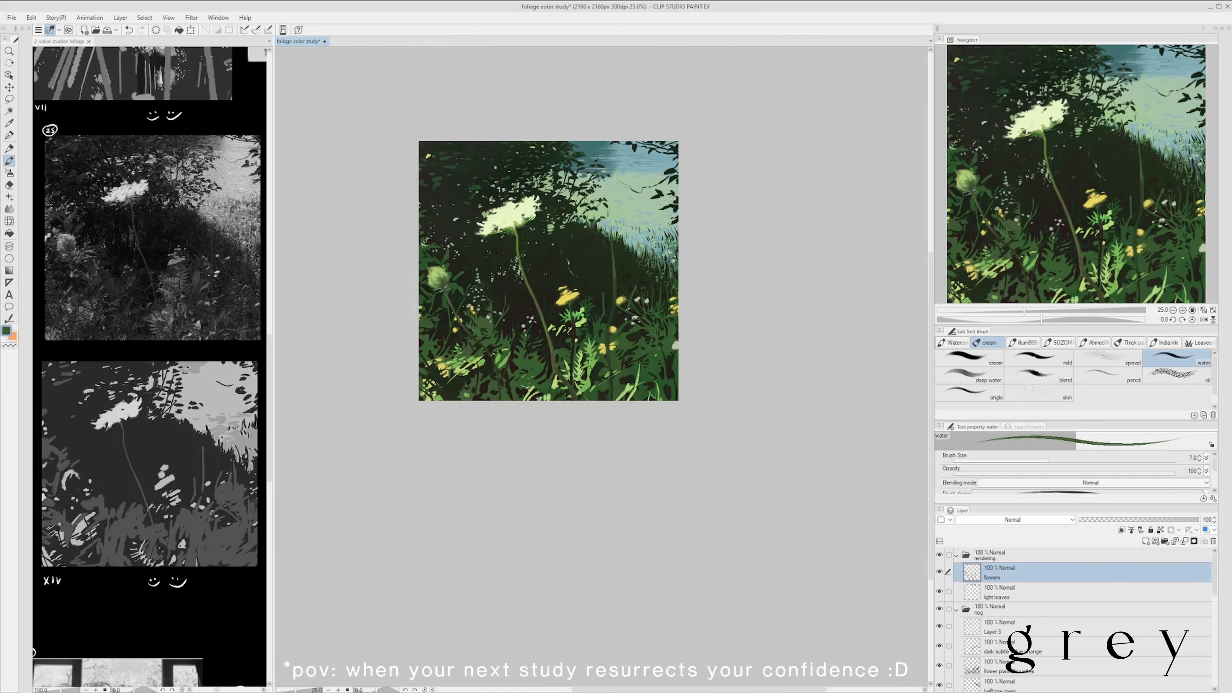
- Add fine sampled light green accents near the yellow flowers with the water brush at size 6
scroll(582, 311, "up", 2)
scroll(578, 342, "down", 2)
scroll(631, 342, "up", 2)
left_click(590, 348, "alt")
left_click(527, 315, "alt")
key("[")
scroll(519, 238, "down", 2)
scroll(607, 253, "up", 2)
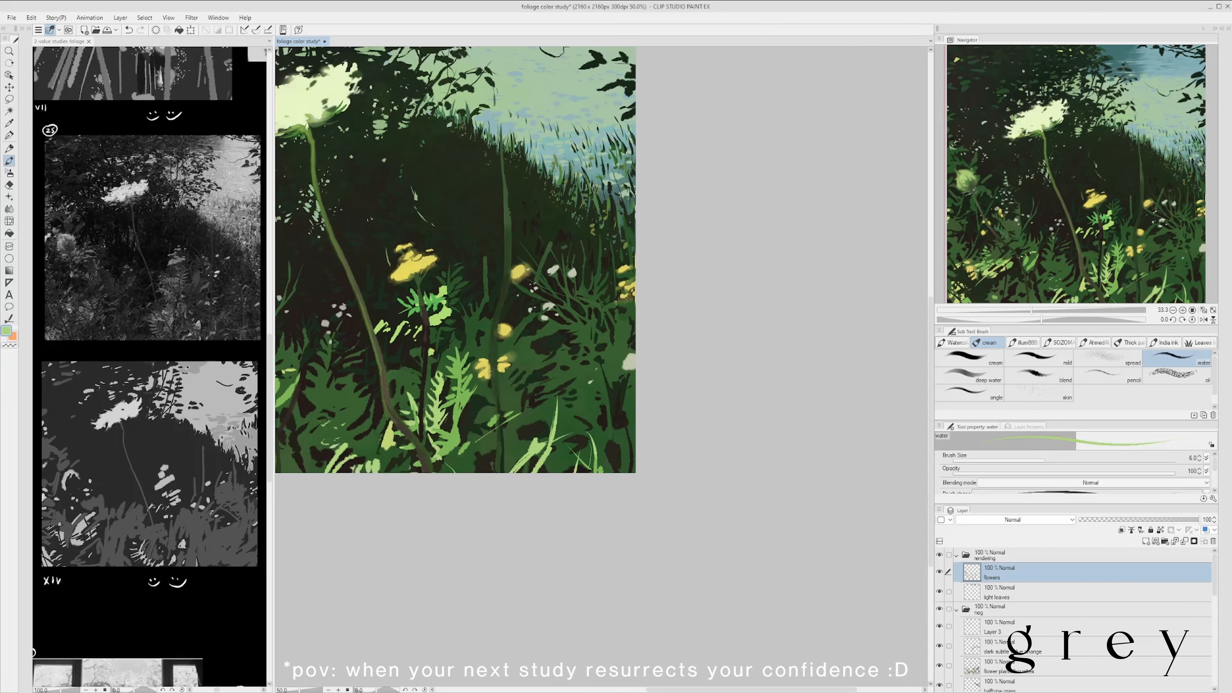
left_click(502, 313, "alt")
- Sample a dark tone from the painting and set the water brush to size 17
scroll(570, 353, "down", 1)
scroll(583, 228, "down", 1)
scroll(558, 291, "up", 2)
scroll(575, 319, "down", 2)
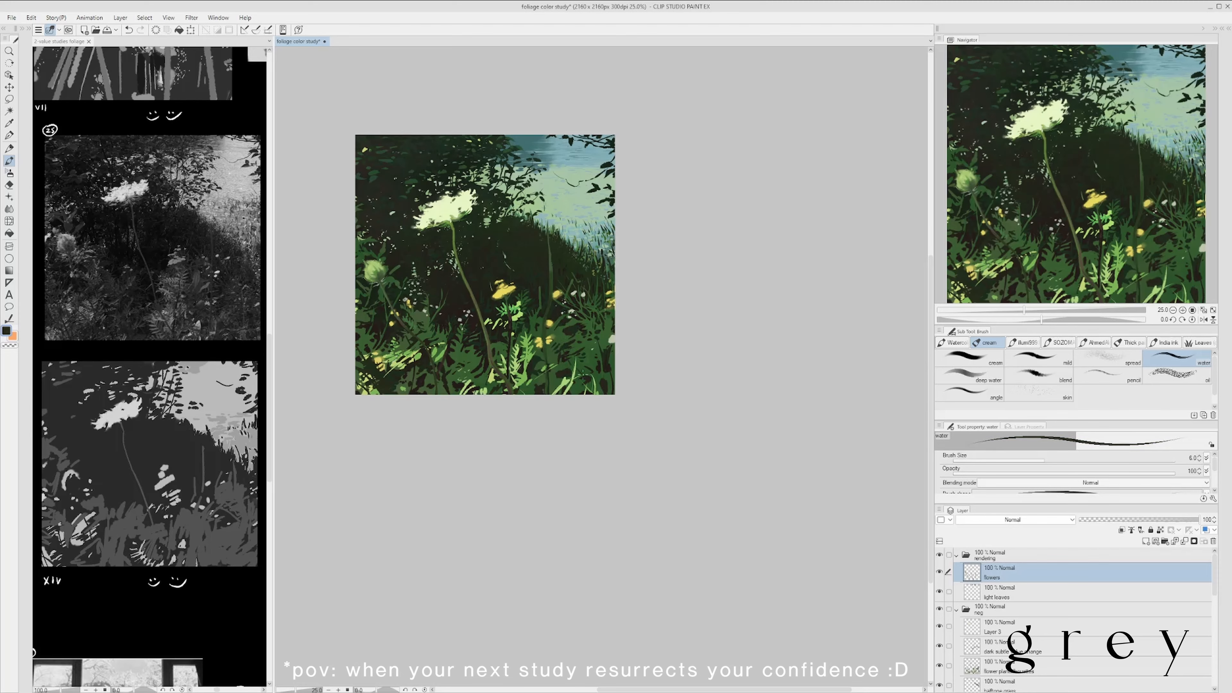
scroll(572, 391, "up", 1)
scroll(616, 393, "down", 1)
key("]")
key("]")
key("]")
key("]")
key("]")
key("]")
key("]")
key("]")
key("[")
key("[")
scroll(381, 297, "down", 2)
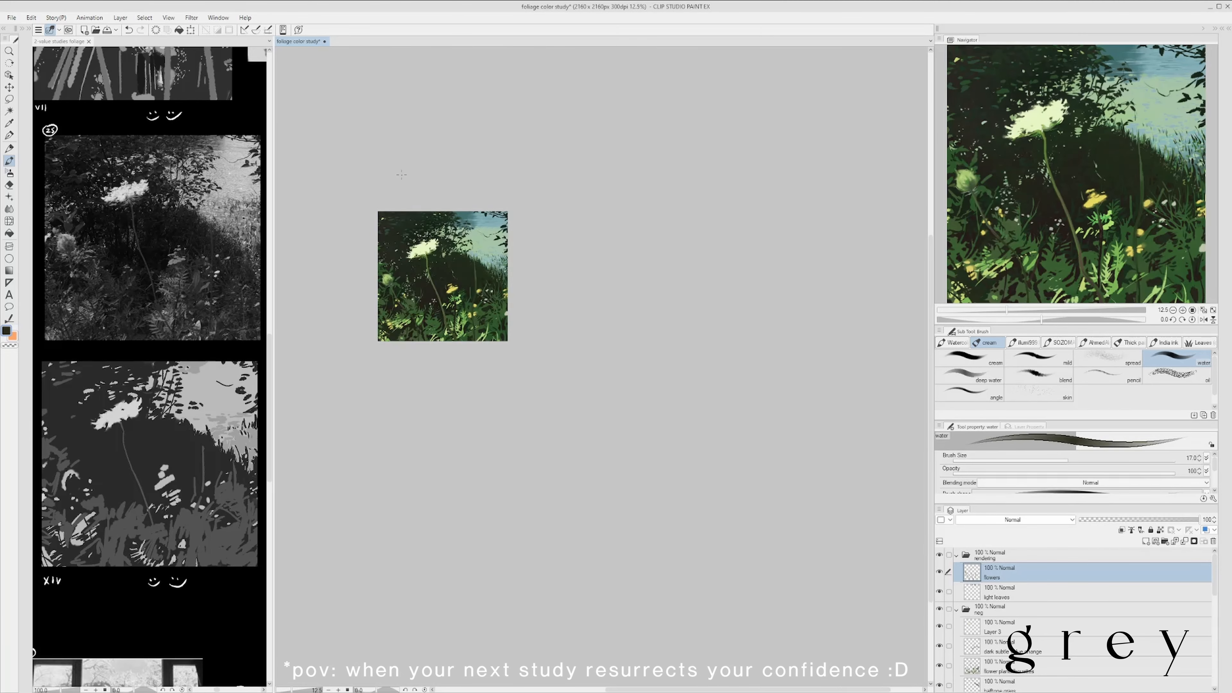
- Touch up the lower-left foliage with the dark tone using the water brush at size 6
scroll(379, 212, "up", 2)
scroll(450, 371, "up", 3)
key("[")
key("[")
key("[")
key("[")
key("[")
key("[")
scroll(523, 383, "down", 2)
scroll(388, 427, "up", 1)
left_click(436, 399, "alt")
scroll(499, 350, "down", 1)
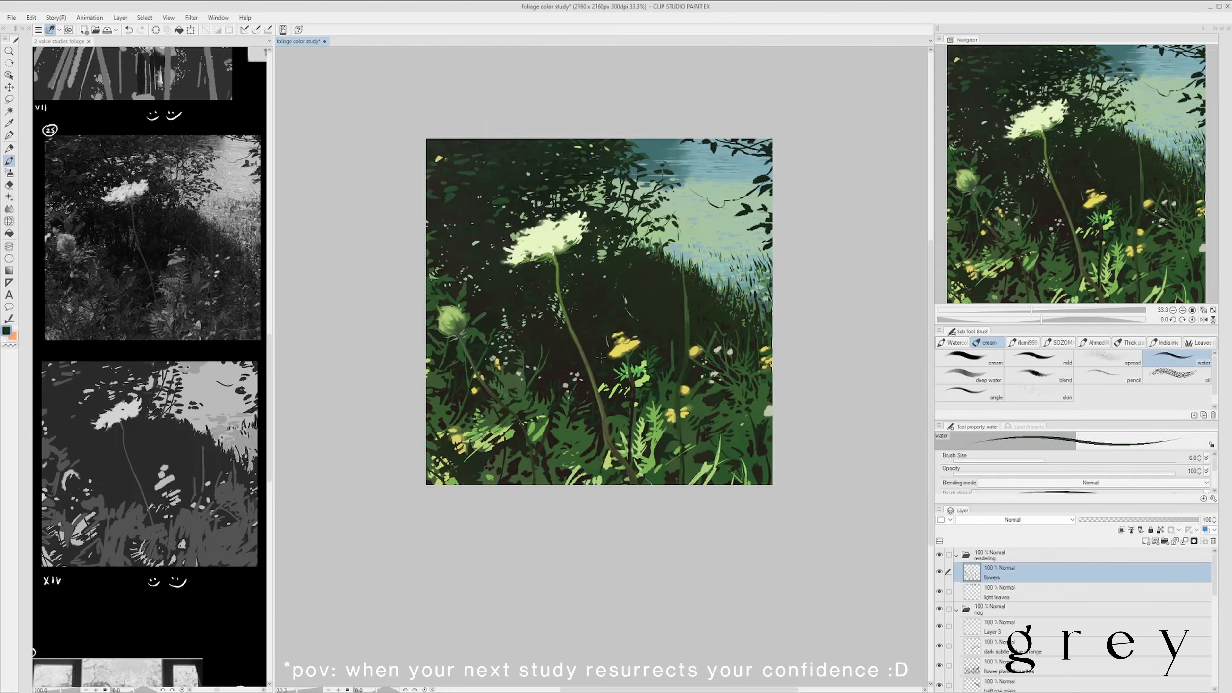
- Paint a sampled dark green stroke in the lower-left foliage with the water brush at size 12, and save
scroll(538, 369, "down", 1)
scroll(621, 417, "up", 1)
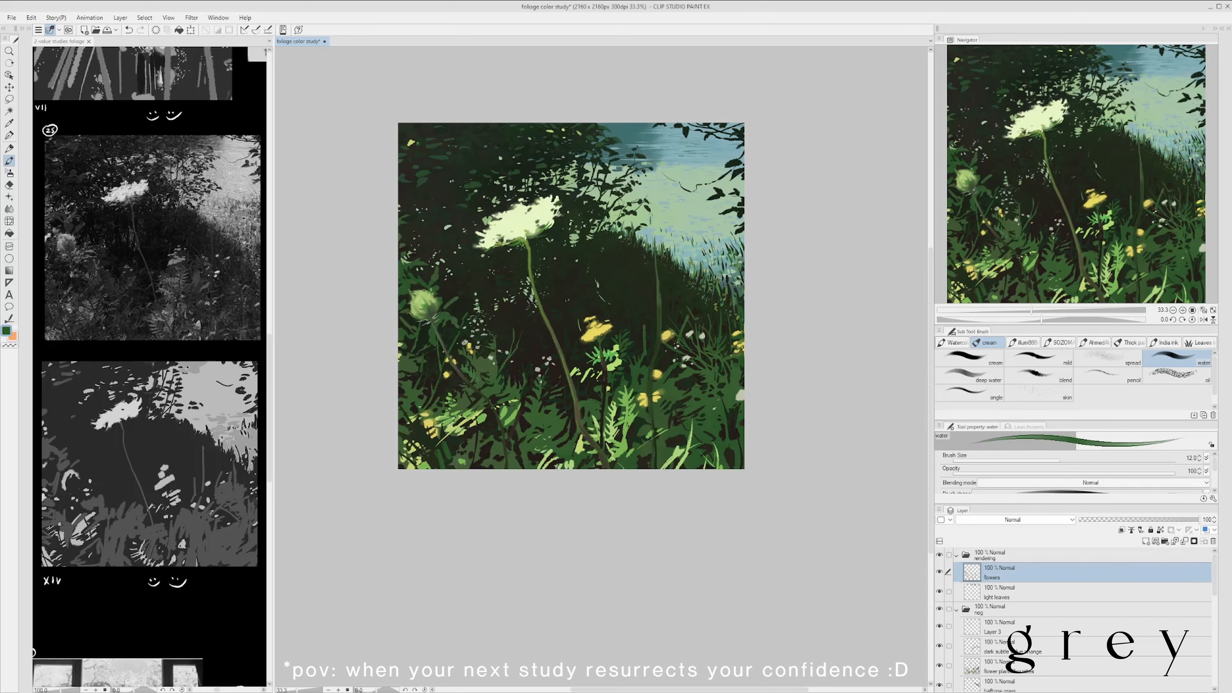
left_click_drag(429, 456, 436, 468)
scroll(519, 326, "up", 1)
key("ctrl+z")
left_click_drag(405, 408, 423, 383)
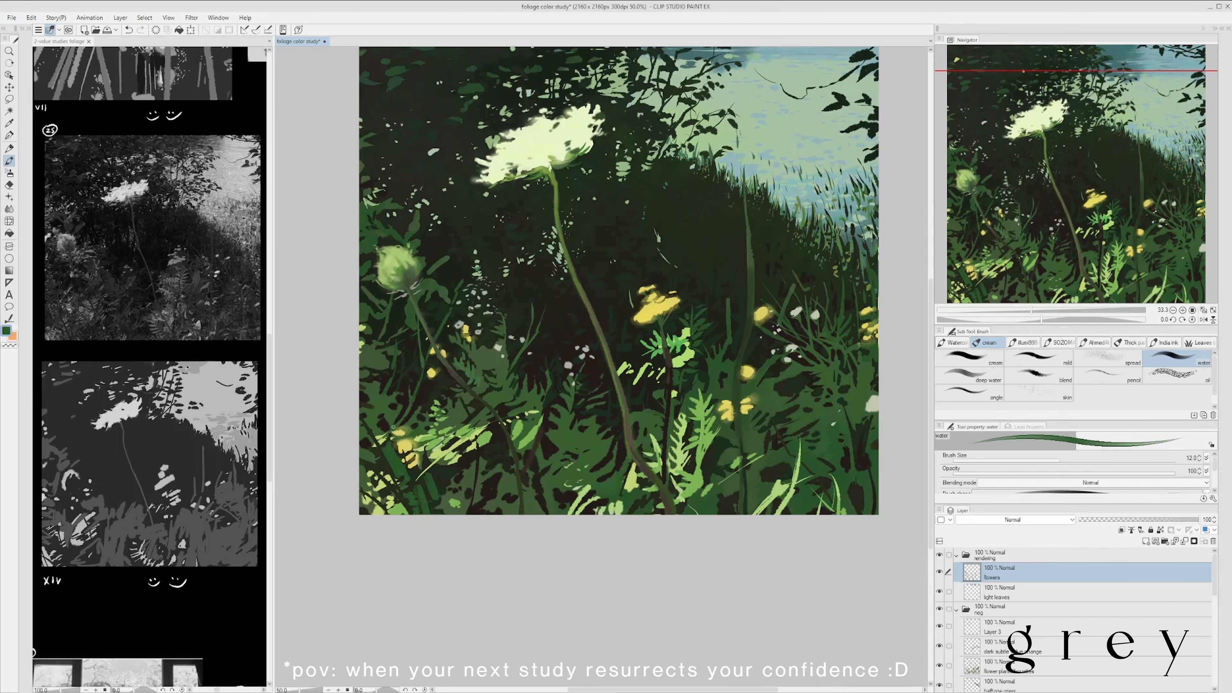
scroll(443, 358, "down", 1)
key("ctrl+s")
- Add fine dark accents around the left bud's stem with the water brush at size 7
scroll(495, 368, "up", 2)
left_click(467, 370, "alt")
key("[")
key("[")
key("[")
scroll(561, 338, "down", 2)
scroll(499, 361, "up", 2)
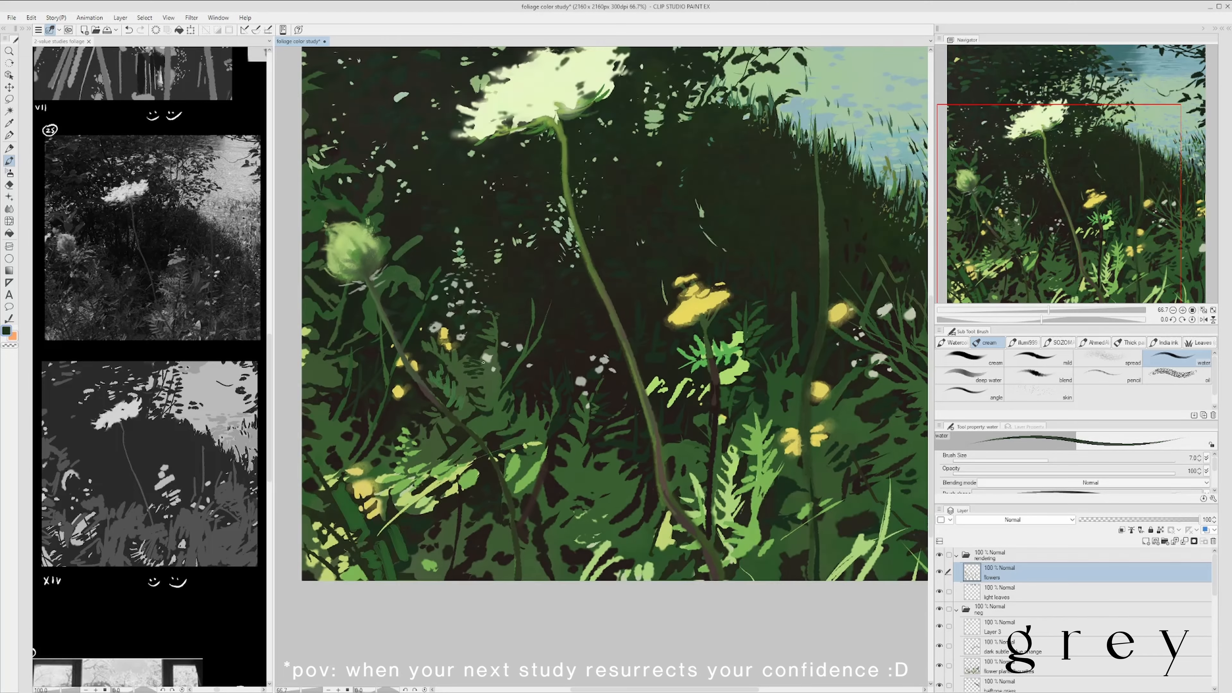
scroll(497, 369, "down", 2)
scroll(496, 371, "up", 2)
left_click(485, 381, "alt")
- Refine the edge and surroundings of the central yellow flower with dark strokes using the water brush at size 7
scroll(496, 381, "down", 2)
scroll(614, 352, "up", 2)
left_click(671, 361, "alt")
left_click(677, 318, "alt")
left_click_drag(677, 318, 673, 365)
left_click(674, 367, "alt")
scroll(673, 367, "down", 2)
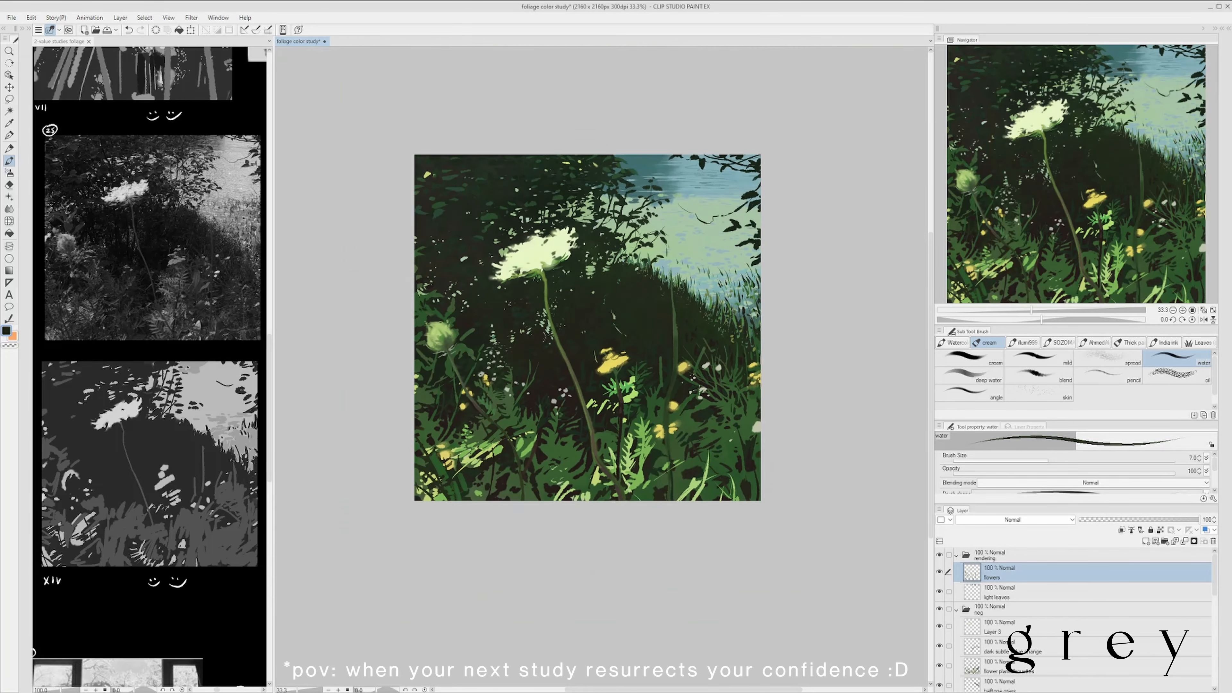
scroll(509, 395, "up", 2)
scroll(543, 382, "down", 2)
scroll(563, 372, "up", 1)
- Work sampled greens and darks into the lower foliage with the water brush at size 10, and save
left_click(548, 382, "alt")
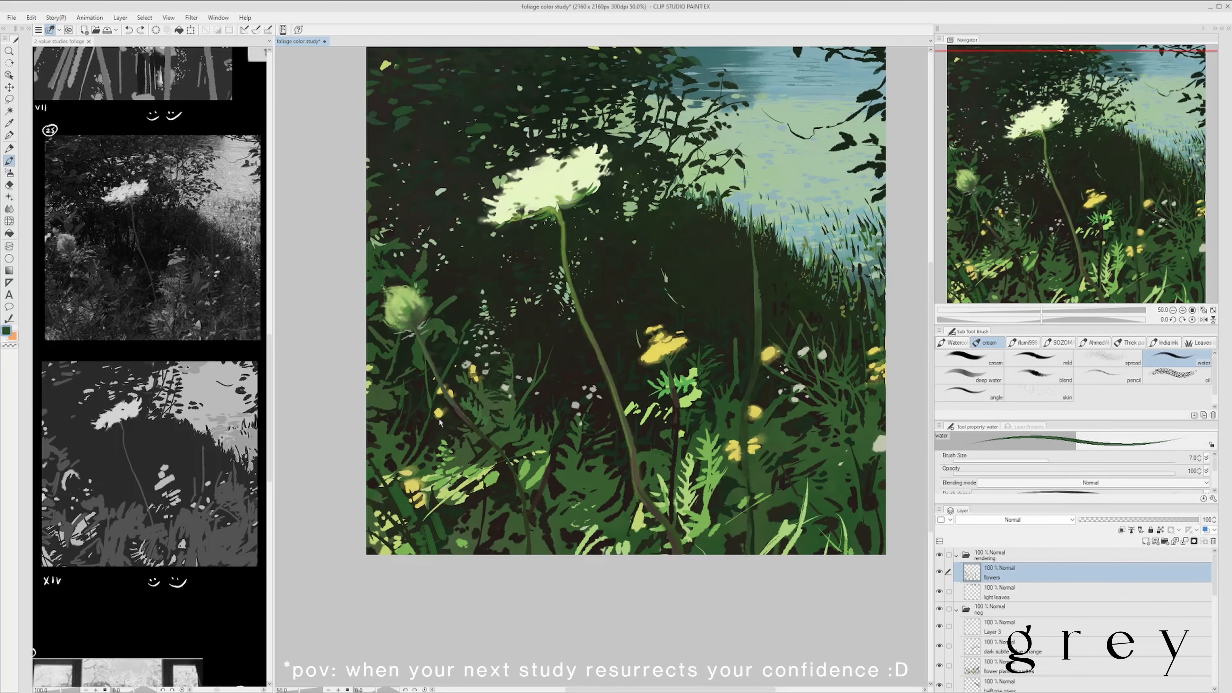
key("]")
key("]")
scroll(458, 410, "down", 1)
scroll(473, 376, "up", 1)
scroll(470, 379, "down", 1)
scroll(479, 436, "up", 1)
left_click(480, 436, "alt")
scroll(461, 451, "down", 1)
scroll(495, 444, "up", 1)
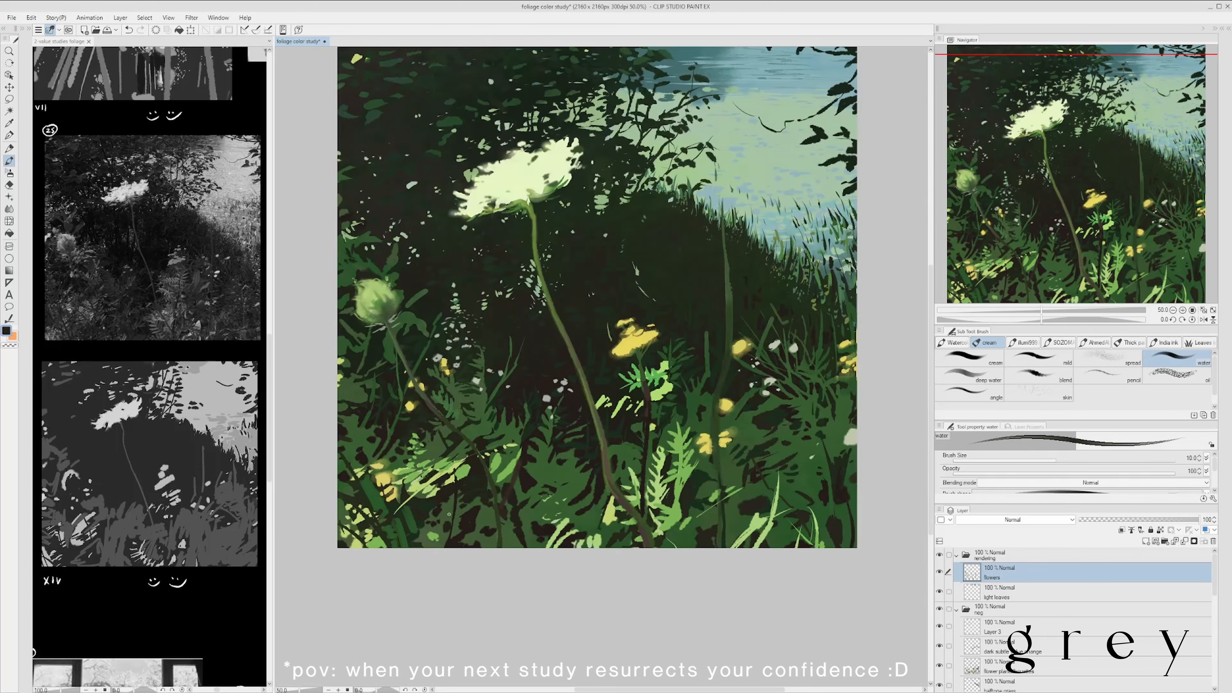
scroll(450, 474, "down", 1)
left_click_drag(576, 532, 564, 546)
key("ctrl+s")
- Add a thin sampled light green stroke beside the central yellow flower with a smaller water brush
scroll(548, 436, "up", 1)
left_click(547, 438, "alt")
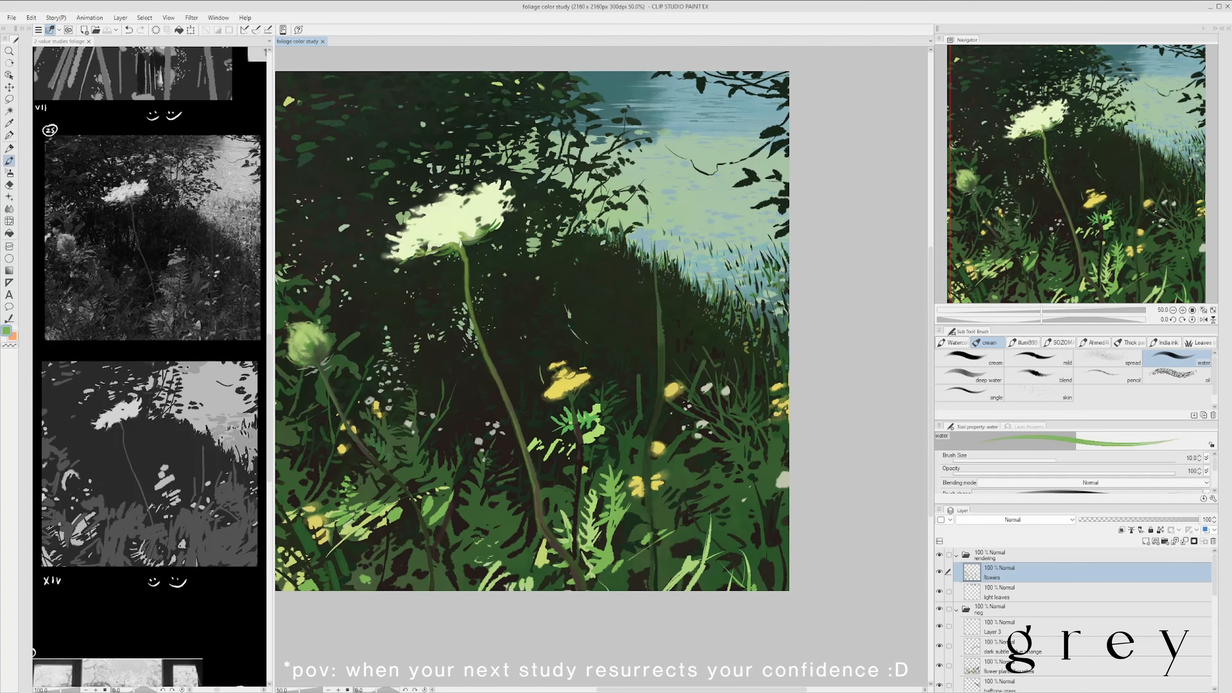
key("[")
key("[")
key("[")
key("[")
left_click_drag(535, 433, 528, 446)
scroll(492, 432, "down", 2)
- Draw sampled blue ripples across the upper water with the Mechanical pencil at size 10
key("p")
scroll(600, 266, "up", 4)
left_click(666, 273, "alt")
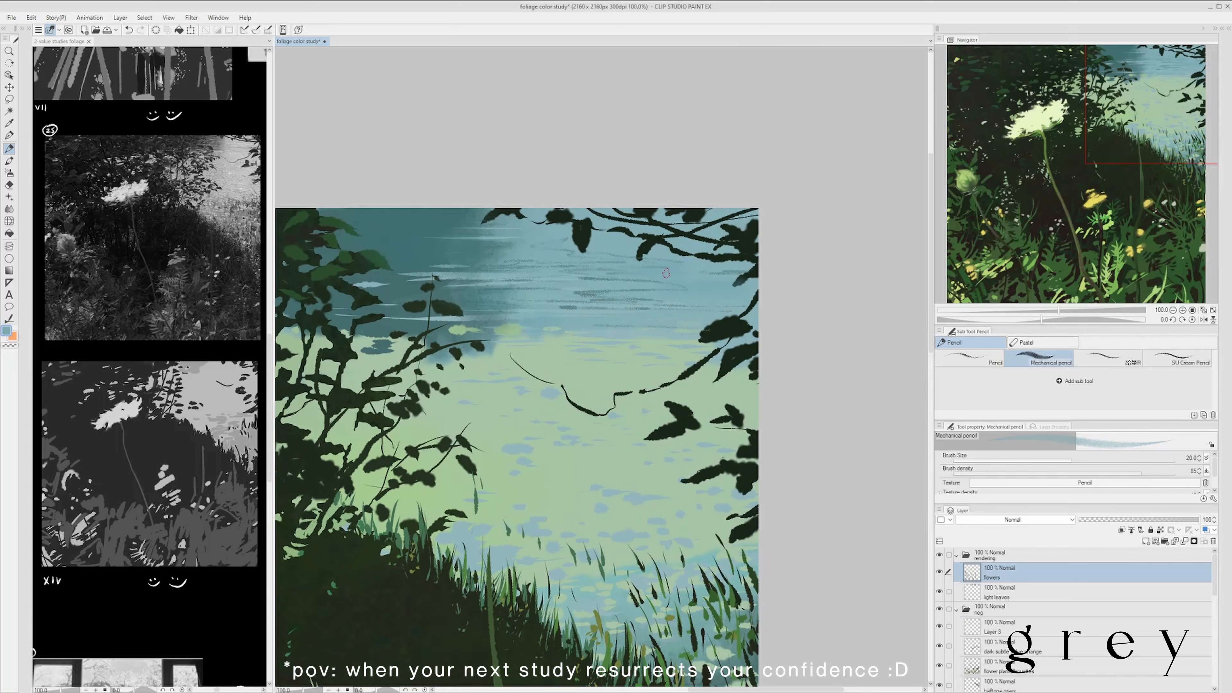
scroll(787, 186, "down", 1)
key("[")
key("[")
key("[")
key("[")
left_click_drag(691, 280, 621, 284)
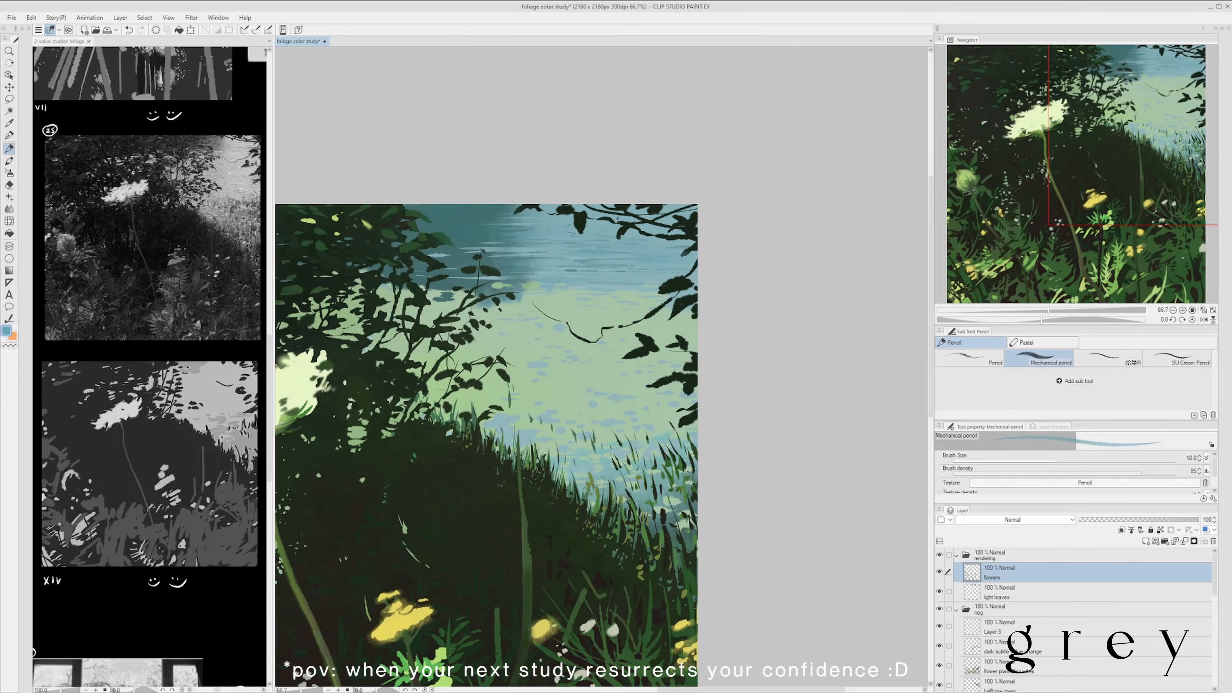
left_click_drag(618, 219, 649, 208)
left_click(660, 246, "alt")
left_click_drag(526, 196, 602, 196)
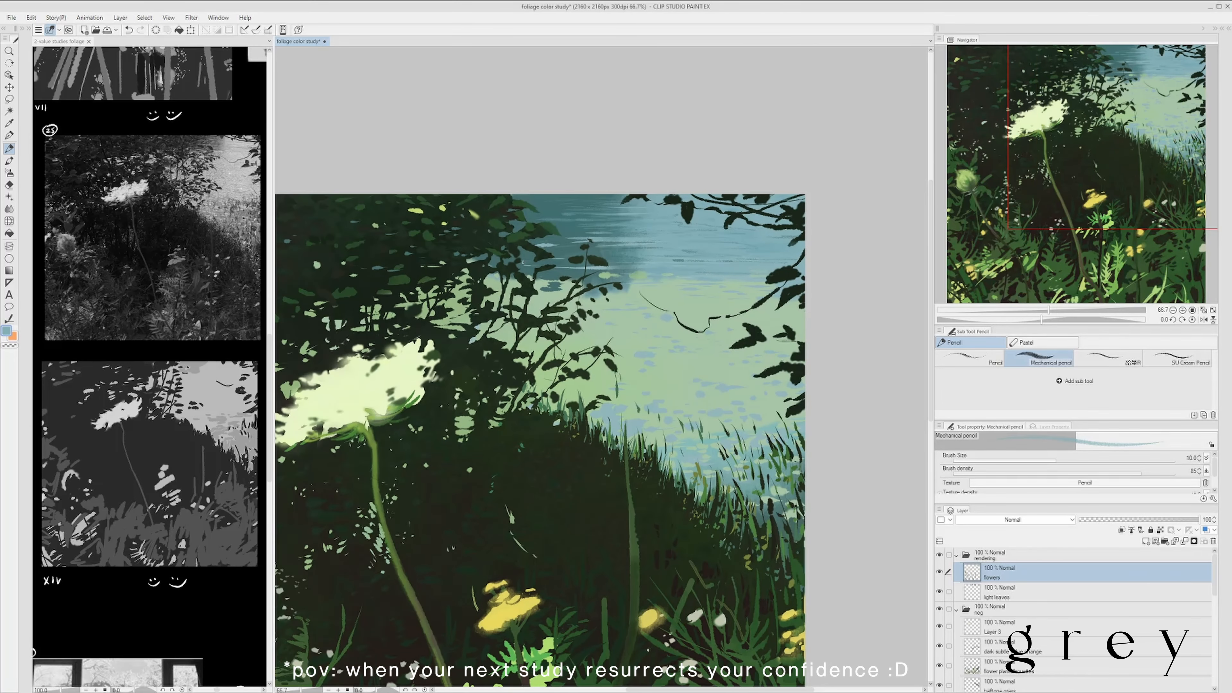
- Continue the water ripples near the tree edge with a sampled darker teal using the Mechanical pencil at size 10, and save
scroll(523, 262, "down", 3)
scroll(542, 264, "up", 3)
scroll(542, 242, "down", 2)
scroll(593, 265, "up", 3)
left_click(593, 265, "alt")
mouse_move(560, 245)
left_mouse_down()
mouse_move(593, 264)
mouse_move(640, 211)
left_mouse_up()
scroll(640, 211, "down", 3)
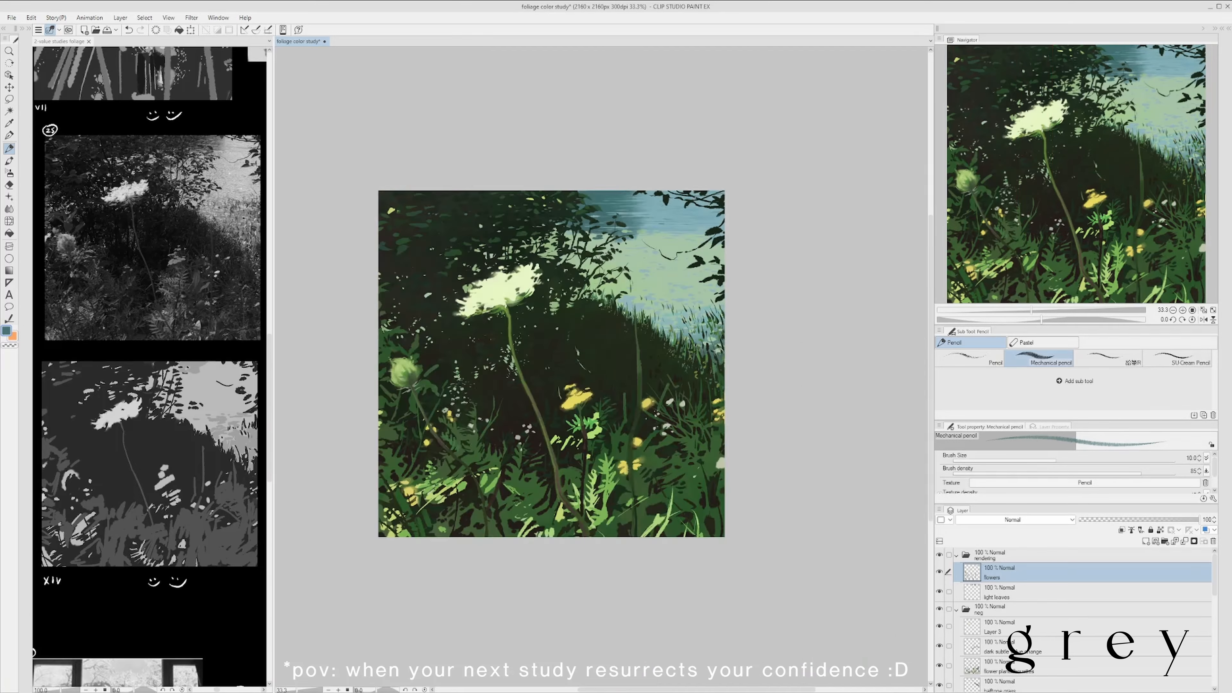
scroll(541, 243, "up", 2)
scroll(582, 199, "down", 2)
scroll(666, 193, "up", 2)
scroll(668, 187, "down", 2)
scroll(669, 182, "up", 2)
scroll(671, 169, "down", 2)
key("ctrl+s")
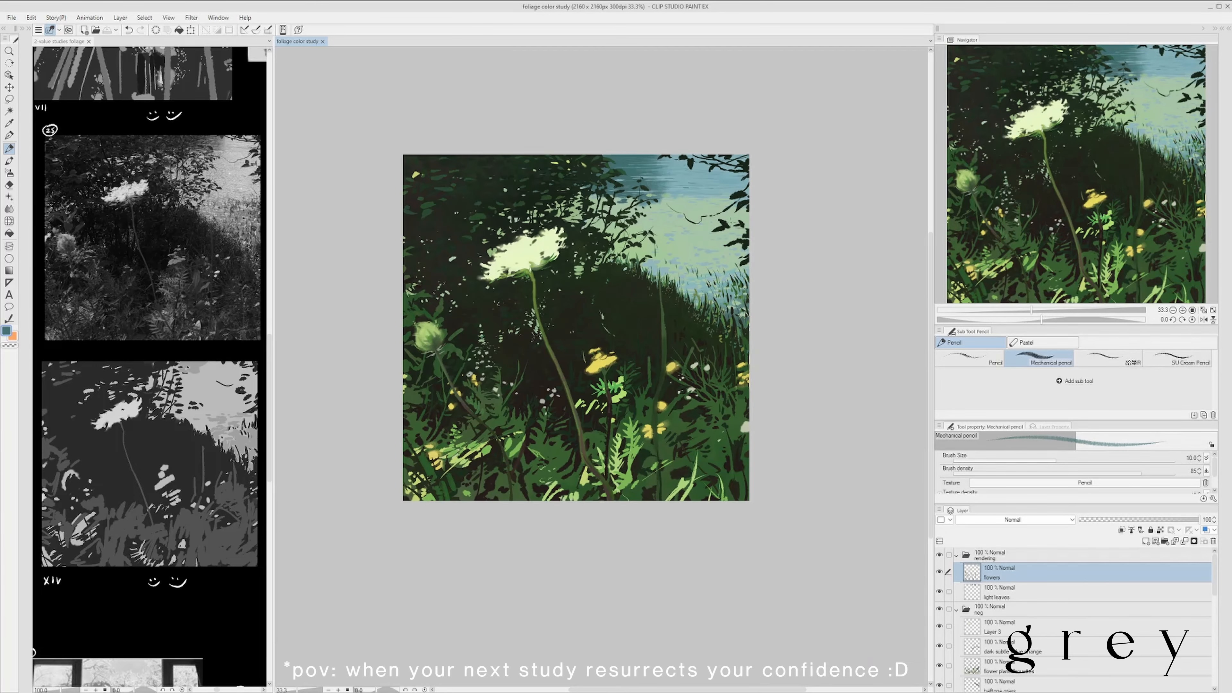
- Add broader Mechanical pencil strokes along the grassy bank and around the yellow flowers on its right
key("bracketright")
key("bracketright")
key("bracketright")
key("bracketright")
key("bracketright")
key("bracketright")
key("bracketright")
key("bracketright")
key("bracketright")
key("bracketright")
left_click_drag(689, 282, 655, 296)
scroll(654, 295, "up", 1)
left_click(654, 295, "alt")
scroll(688, 261, "down", 1)
scroll(657, 274, "up", 1)
scroll(683, 384, "down", 1)
mouse_move(683, 384)
left_mouse_down()
mouse_move(700, 344)
mouse_move(659, 368)
left_mouse_up()
scroll(679, 265, "down", 1)
scroll(679, 293, "up", 1)
scroll(616, 254, "down", 1)
scroll(552, 342, "up", 1)
- Refine the foliage around the white flower and bank with sampled dark and green tones using the Mechanical pencil at size 15
left_click_drag(470, 279, 479, 263)
scroll(479, 263, "up", 1)
key("bracketleft")
key("bracketleft")
key("bracketleft")
key("bracketleft")
key("bracketleft")
key("bracketleft")
key("bracketleft")
key("bracketleft")
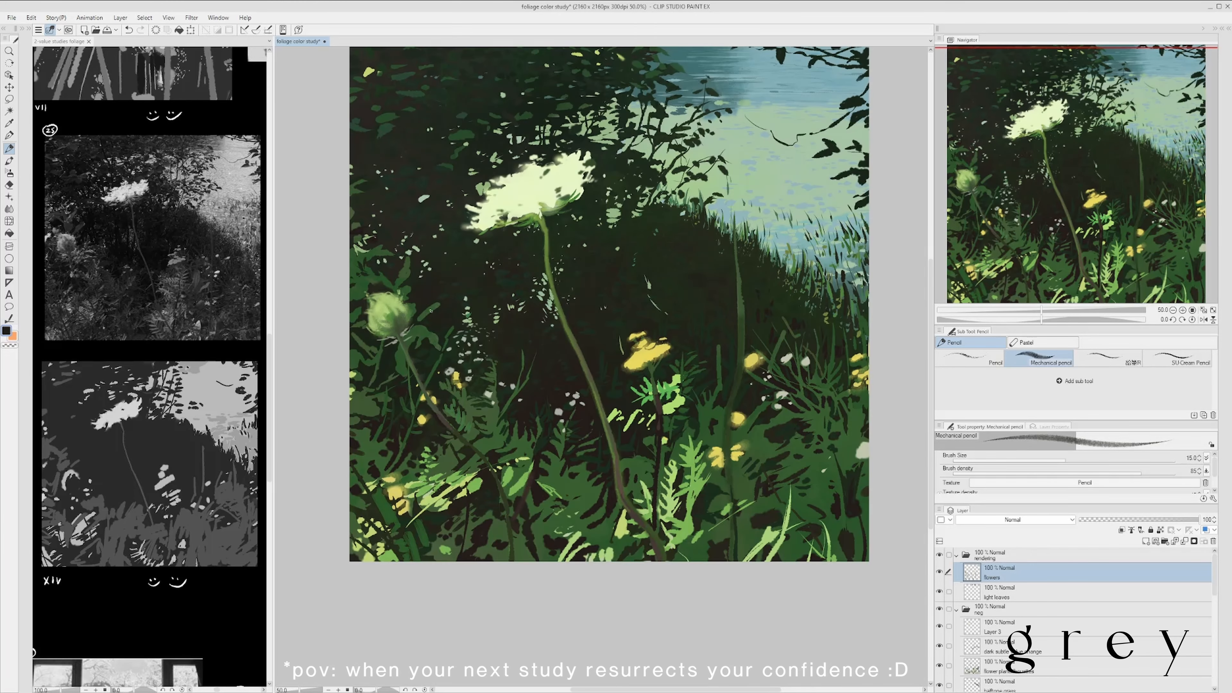
scroll(488, 276, "down", 1)
left_click_drag(437, 307, 507, 263)
scroll(664, 218, "down", 1)
left_click_drag(664, 219, 548, 311)
scroll(548, 311, "up", 3)
left_click(602, 413, "alt")
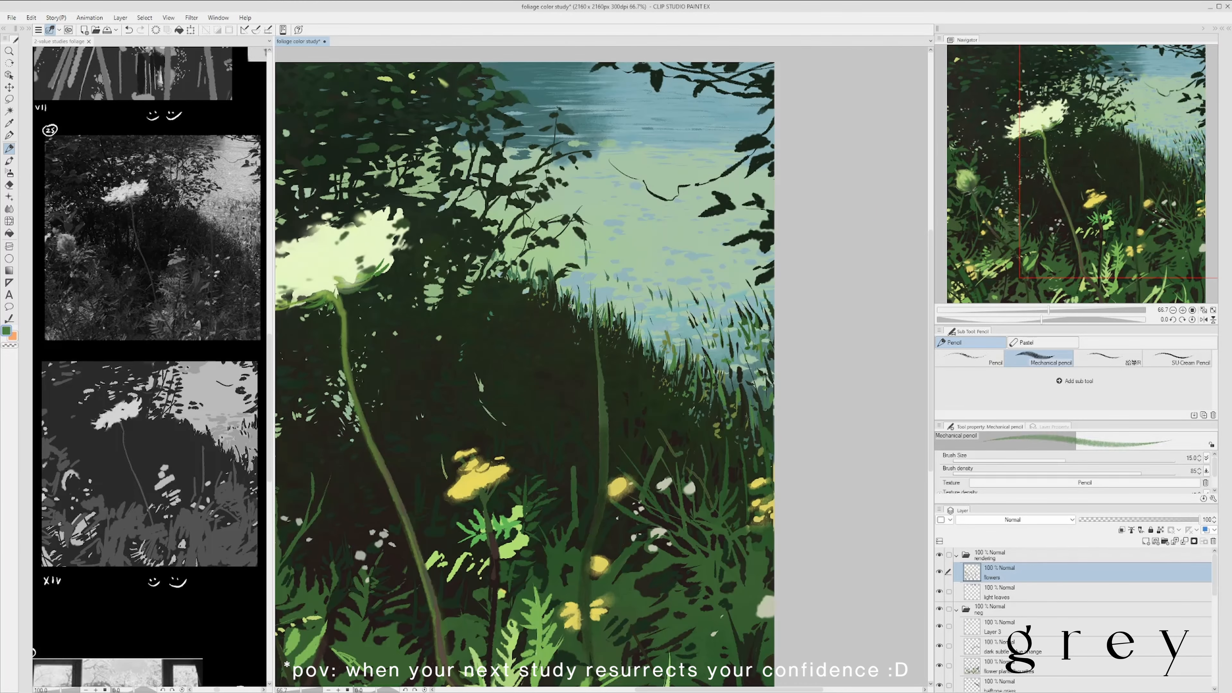
- Touch up the dark foliage with a sampled dark tone, set the Mechanical pencil to size 25, and save
scroll(618, 188, "down", 3)
scroll(640, 240, "up", 2)
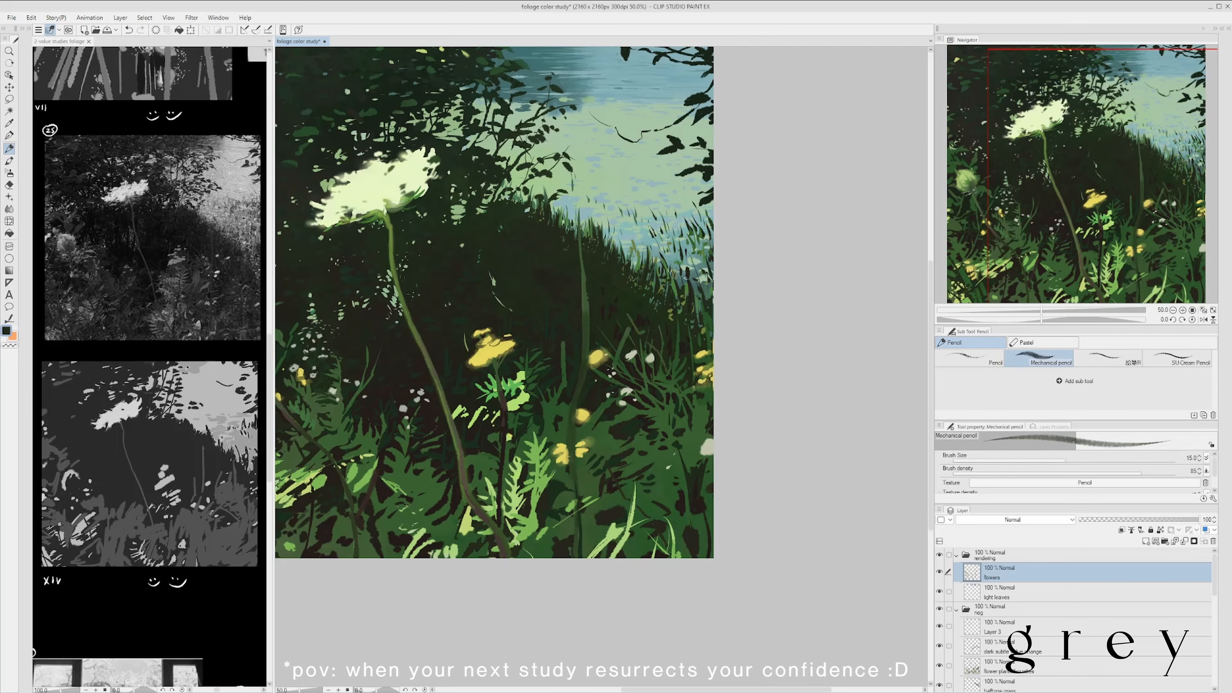
scroll(686, 278, "down", 1)
scroll(611, 242, "up", 2)
scroll(636, 185, "down", 1)
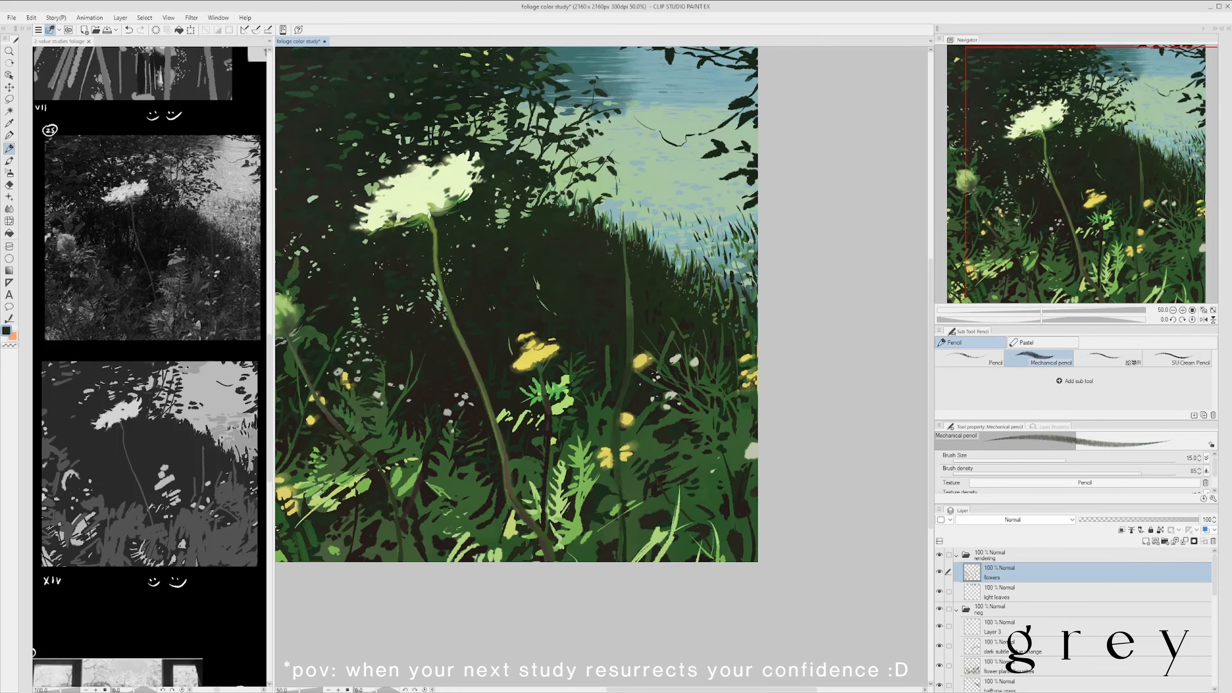
scroll(492, 345, "up", 1)
scroll(492, 345, "down", 2)
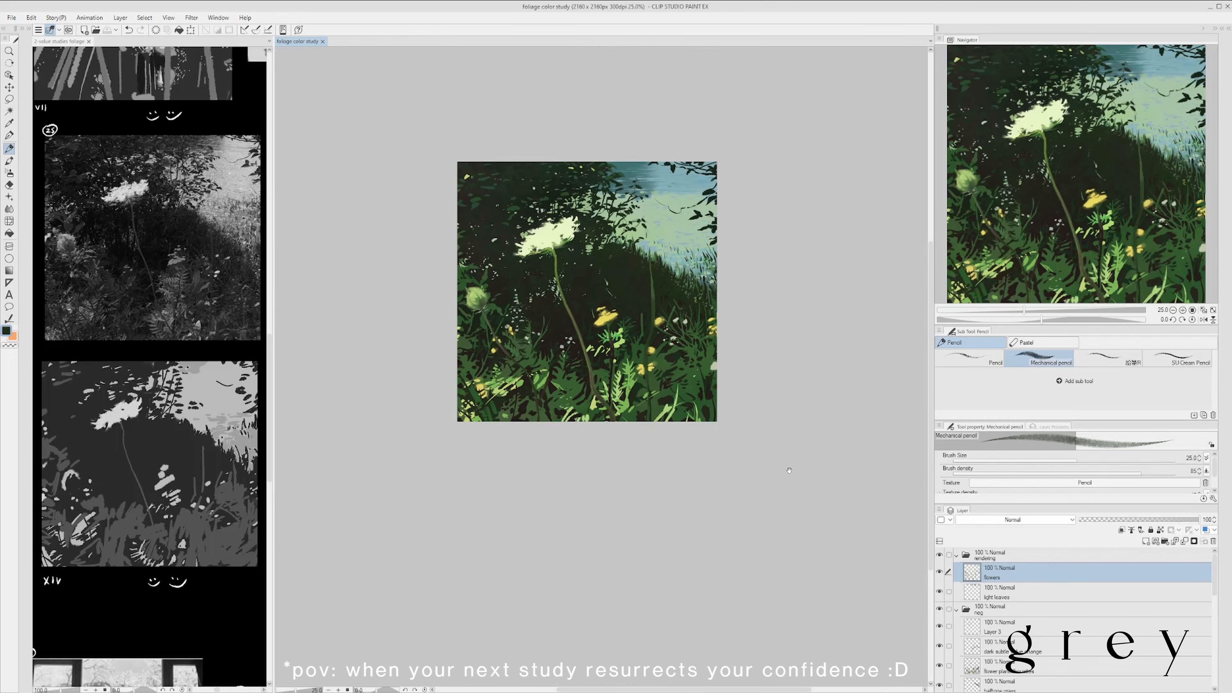
- Deepen the dark bank near the tall right stem with dark green using the Mechanical pencil at size 20, and save
scroll(650, 292, "up", 3)
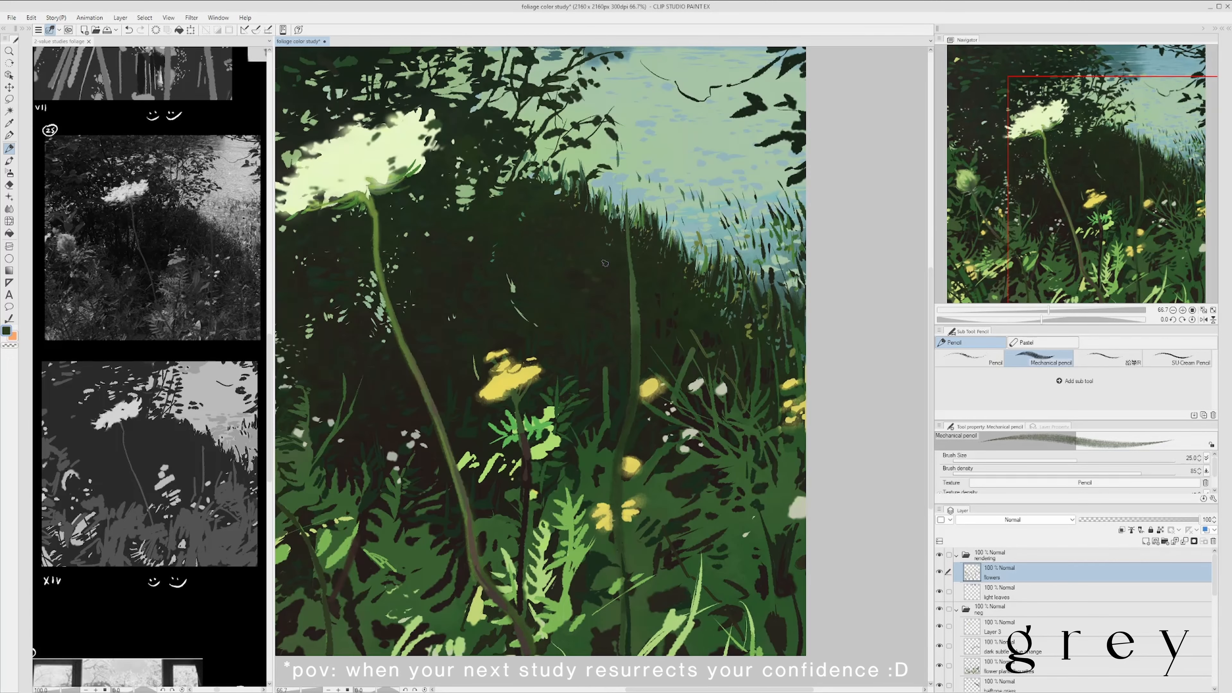
scroll(605, 263, "down", 3)
scroll(655, 268, "up", 1)
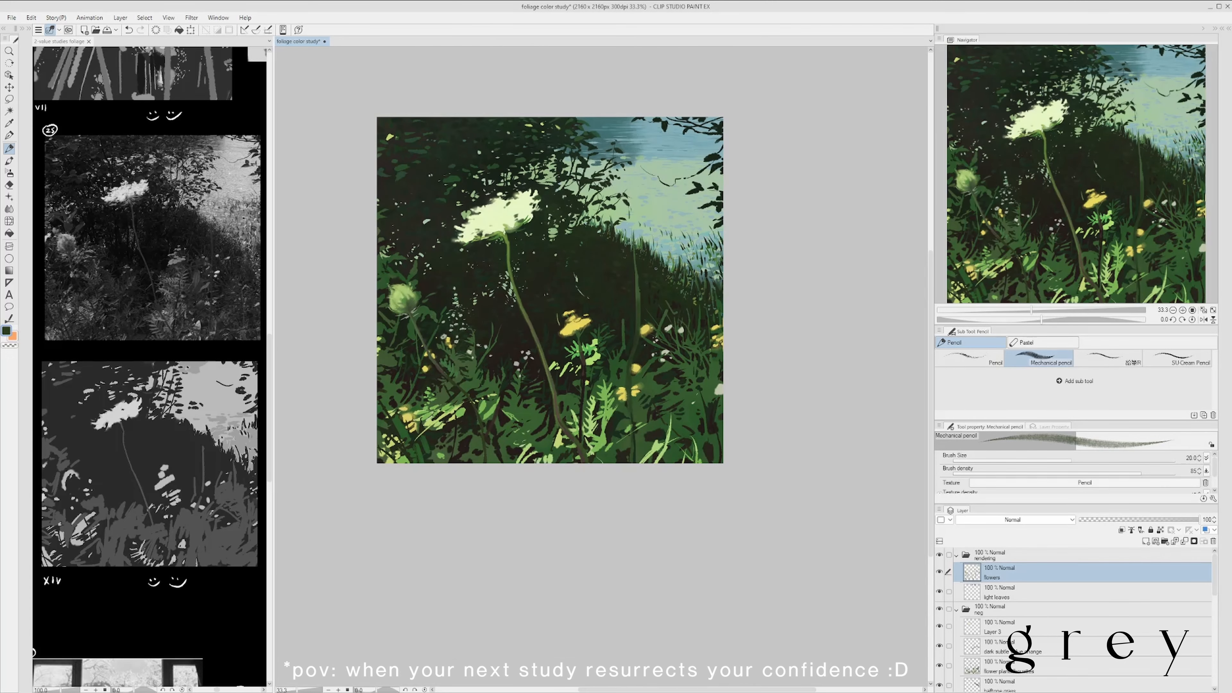
scroll(591, 251, "down", 1)
scroll(605, 236, "up", 1)
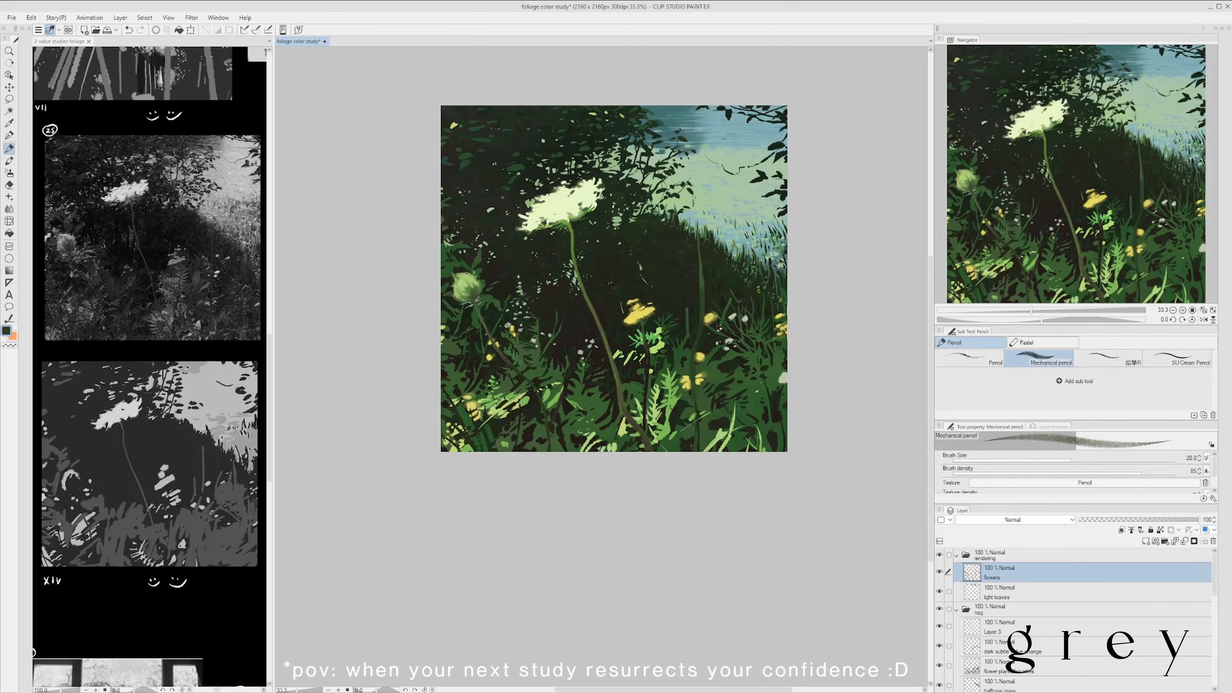
scroll(695, 331, "down", 1)
scroll(643, 289, "up", 1)
scroll(694, 281, "down", 1)
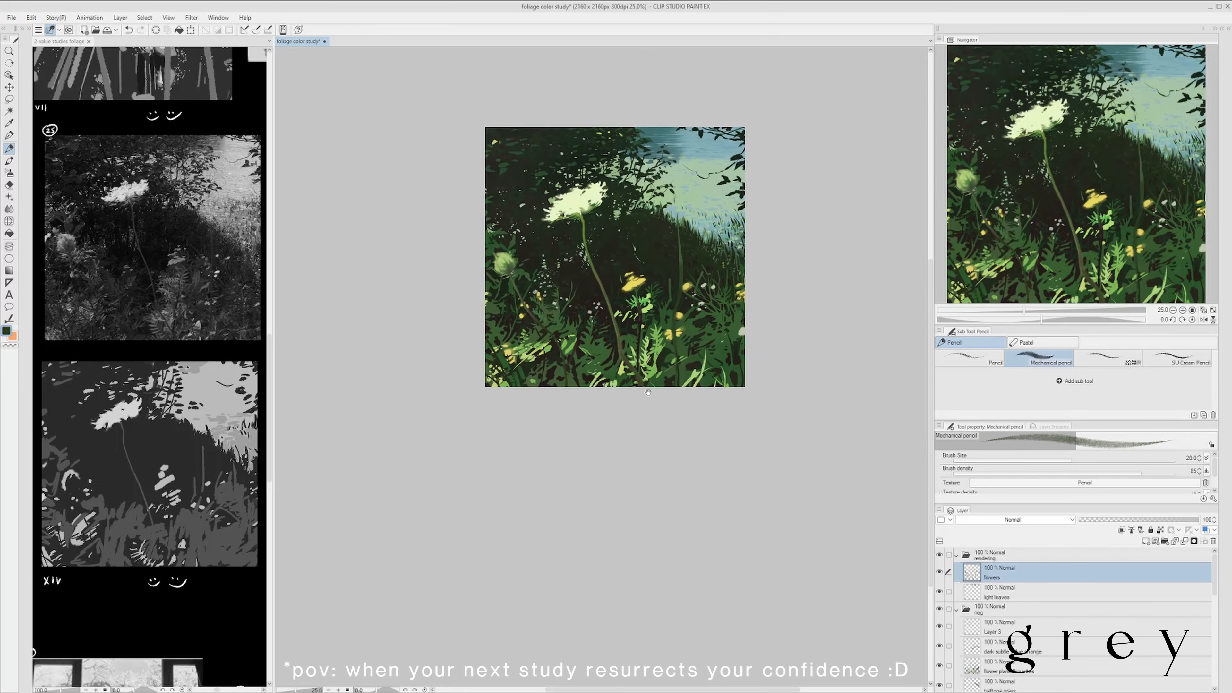
scroll(675, 259, "up", 1)
left_click(676, 259, "alt")
scroll(641, 306, "down", 1)
key("ctrl+s")
- Add sampled light blue touches to the water beside the tree's branch tips with the Mechanical pencil at size 15
left_click_drag(782, 455, 739, 505)
scroll(615, 226, "up", 3)
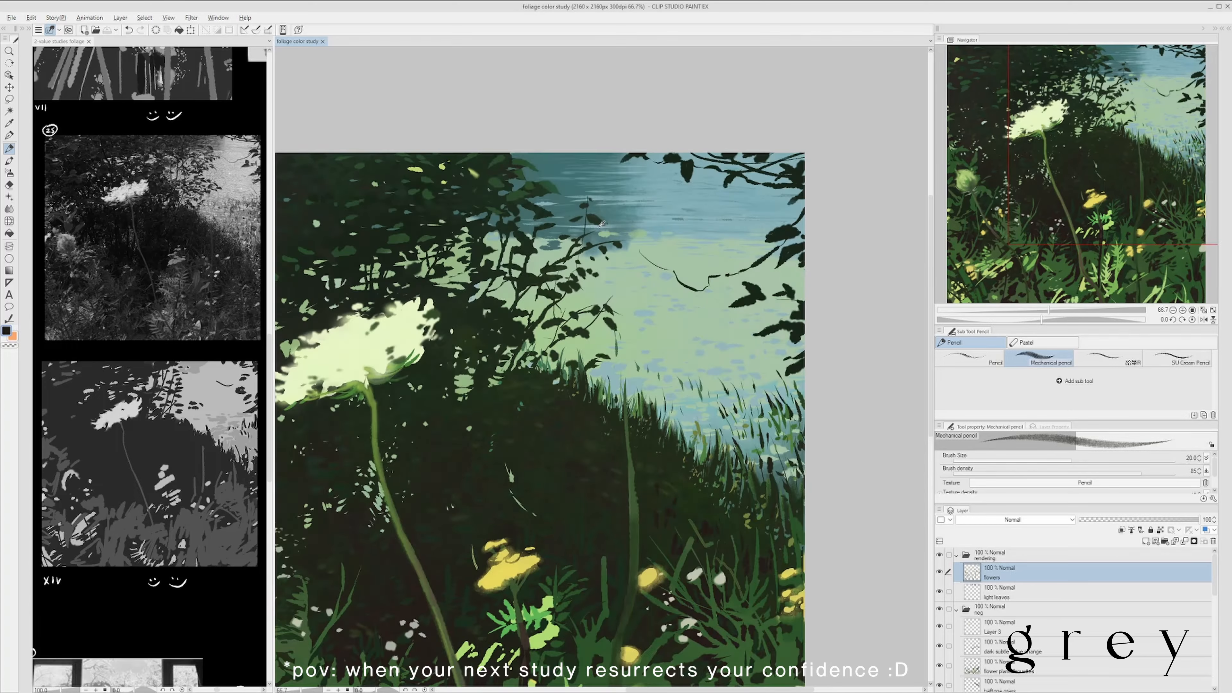
left_click(618, 223, "alt")
left_click_drag(620, 222, 628, 218)
scroll(629, 216, "down", 2)
scroll(599, 204, "up", 2)
scroll(611, 208, "down", 2)
scroll(586, 209, "up", 2)
scroll(545, 181, "down", 2)
scroll(575, 191, "up", 2)
scroll(607, 190, "down", 2)
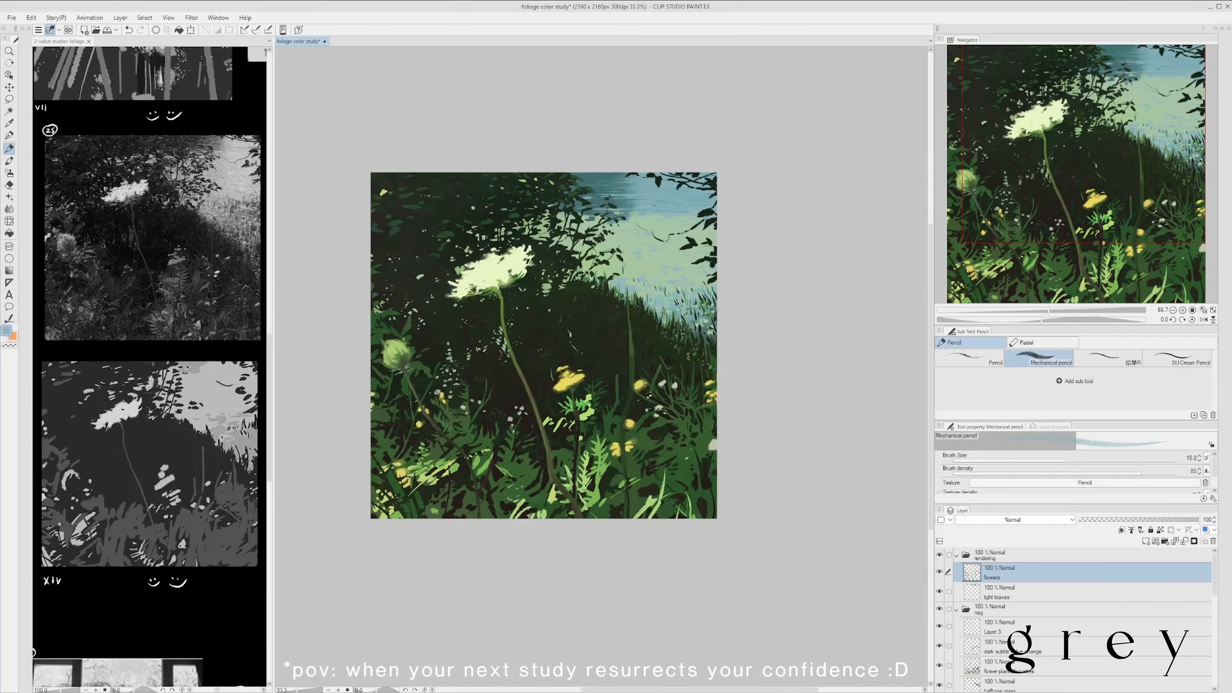
- Undo the last light blue pencil stroke on the water
scroll(557, 209, "up", 1)
scroll(491, 163, "down", 2)
key("ctrl+z")
scroll(597, 166, "up", 1)
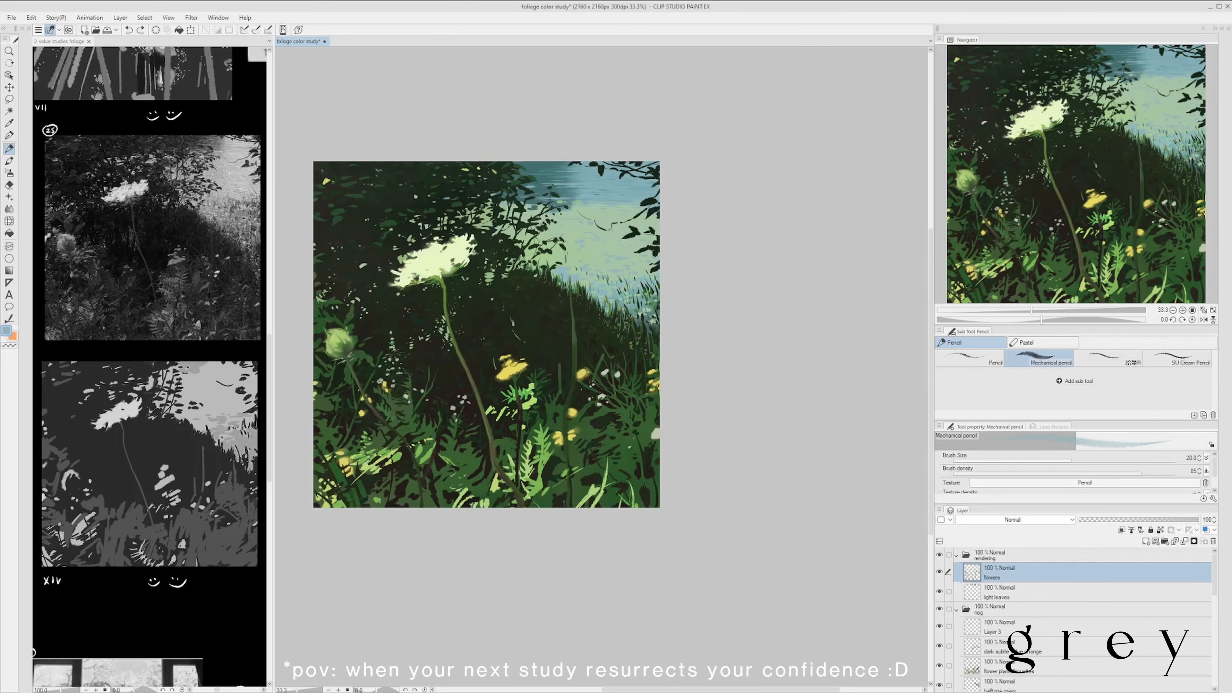
- Add a short stroke in a sampled dark tone with the Mechanical pencil at size 25, and save the painting
scroll(361, 170, "down", 1)
scroll(338, 207, "up", 1)
left_click(339, 207, "alt")
key("bracketright")
key("bracketright")
left_click_drag(725, 380, 696, 374)
scroll(696, 375, "down", 1)
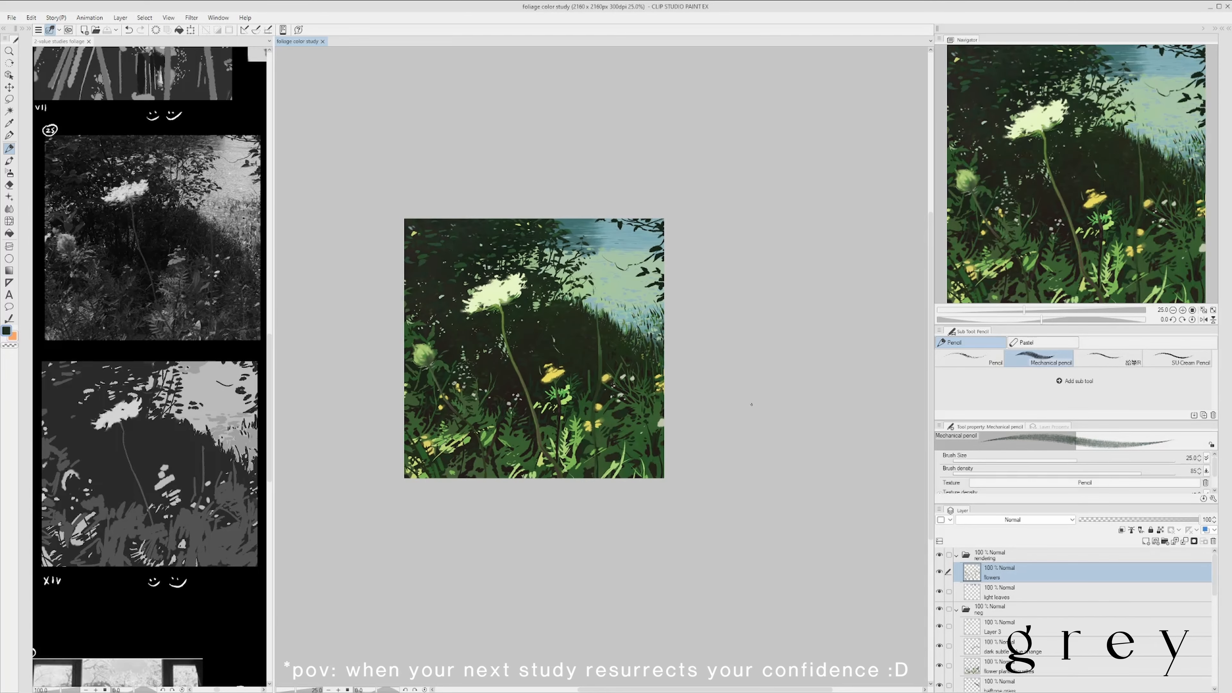